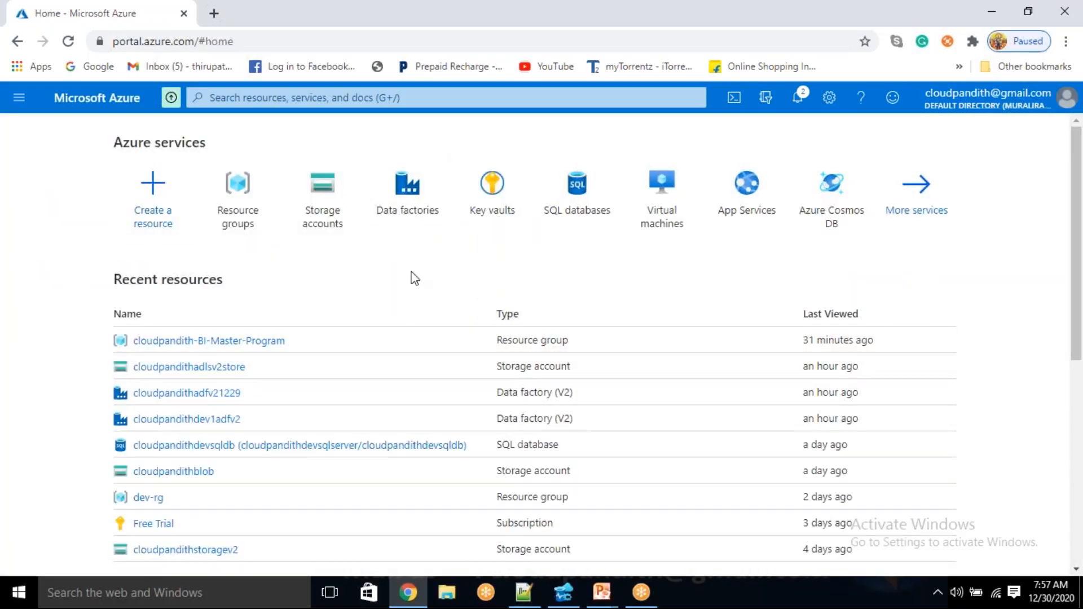
left_click(567, 204)
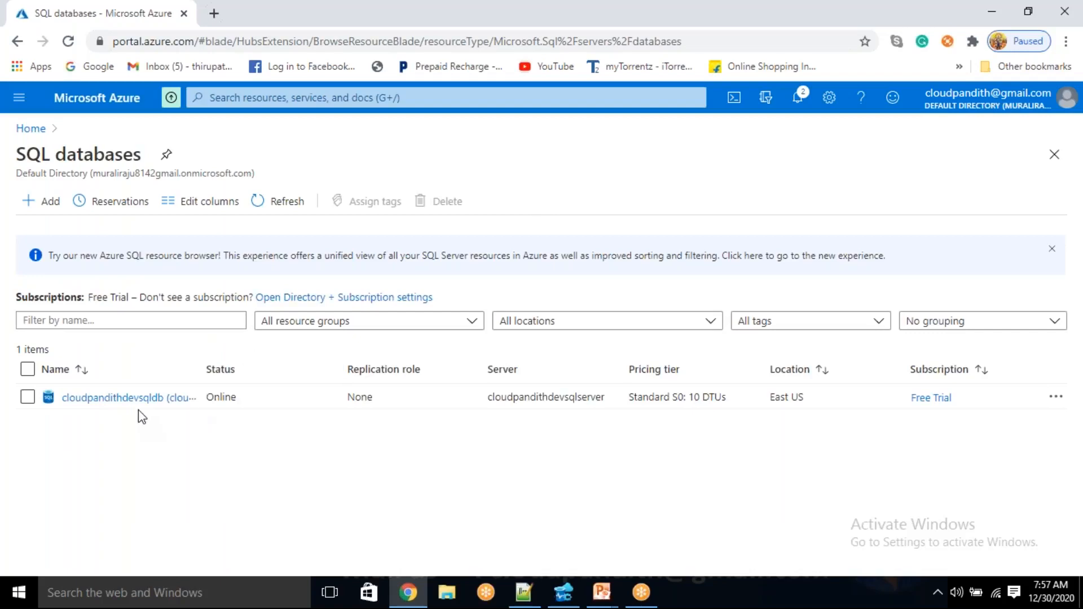
left_click(66, 218)
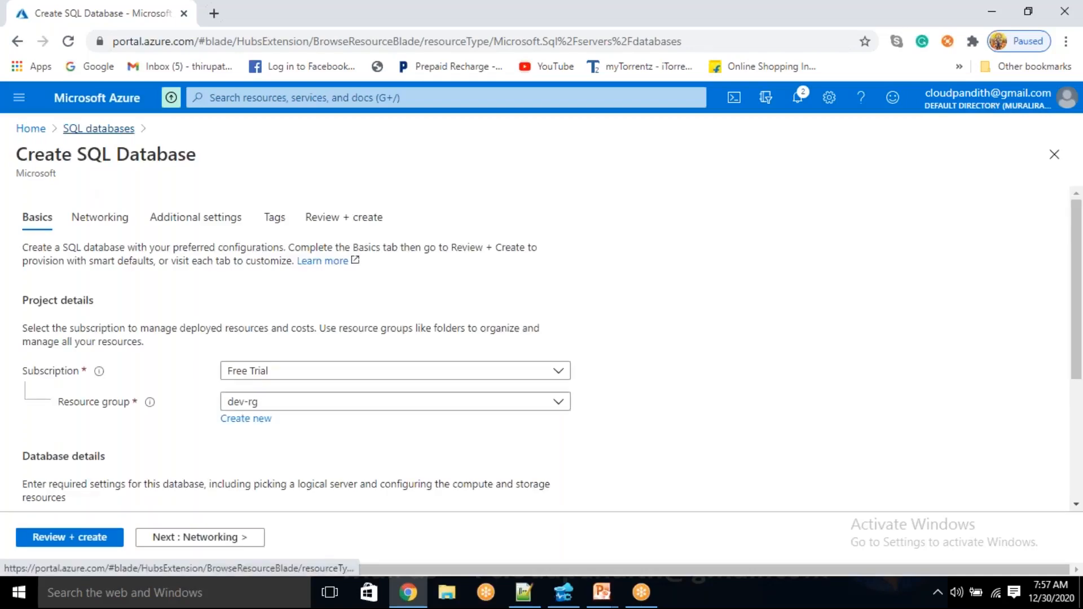
left_click(106, 133)
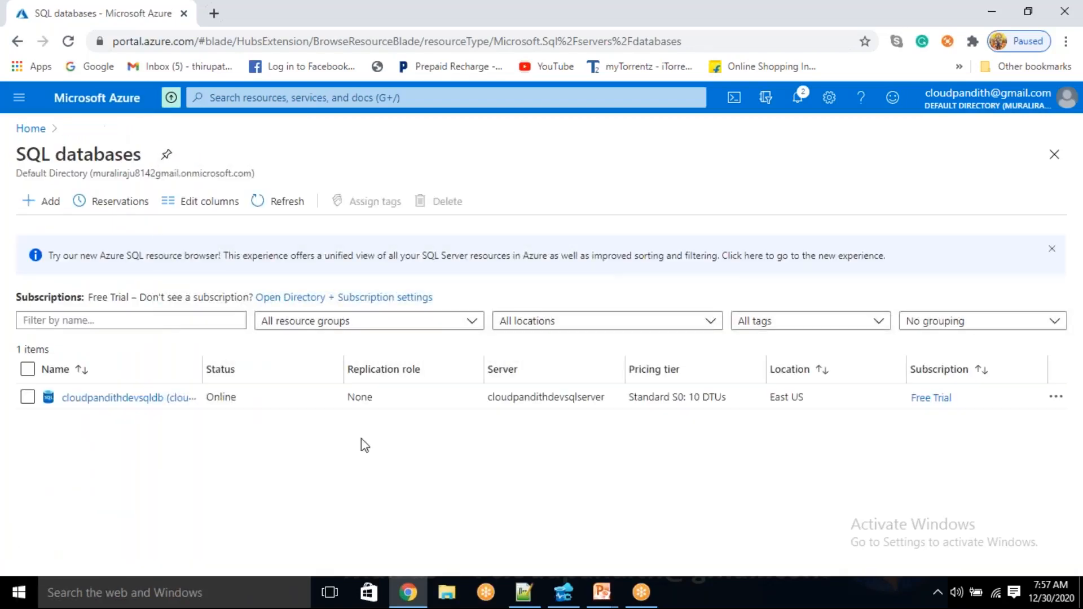
left_click(31, 128)
Find the Dedicated SQL pools (formerly SQL DW) service and start creating a new pool
left_click(377, 97)
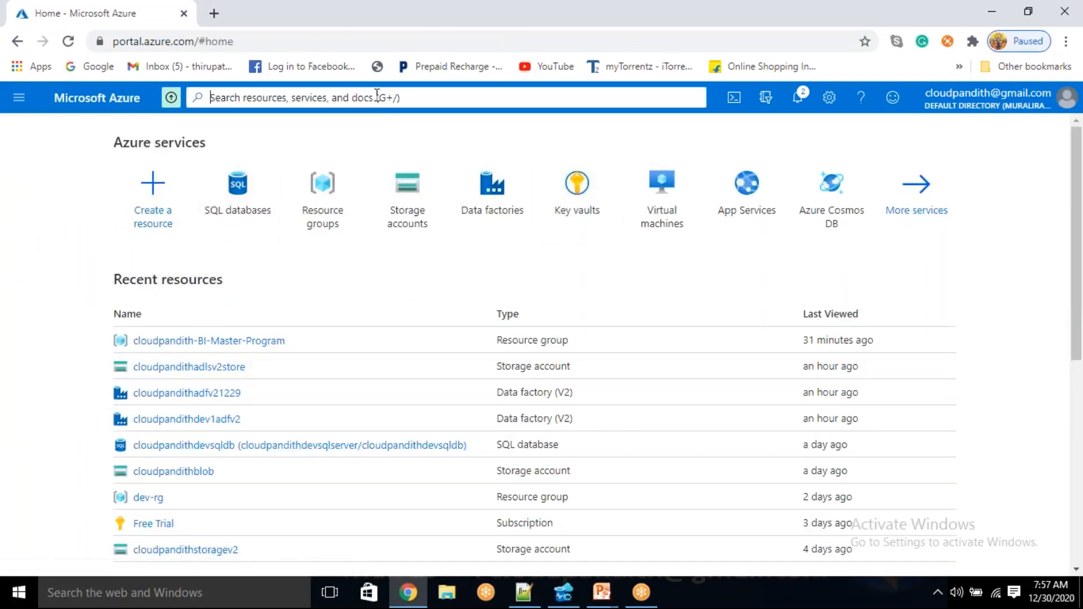
type("dedicate")
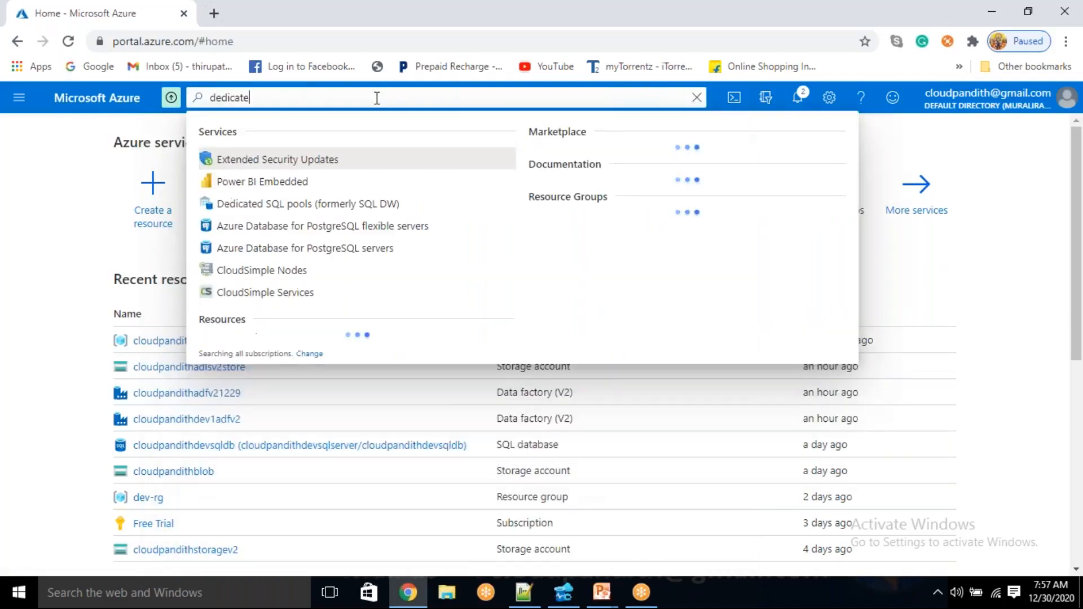
left_click(292, 163)
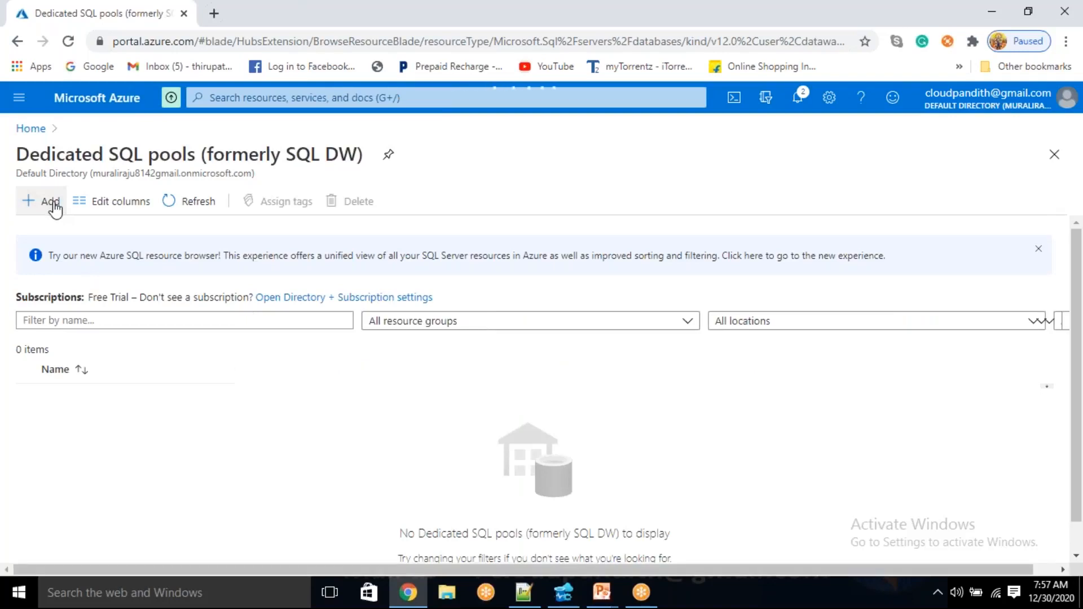
left_click(54, 205)
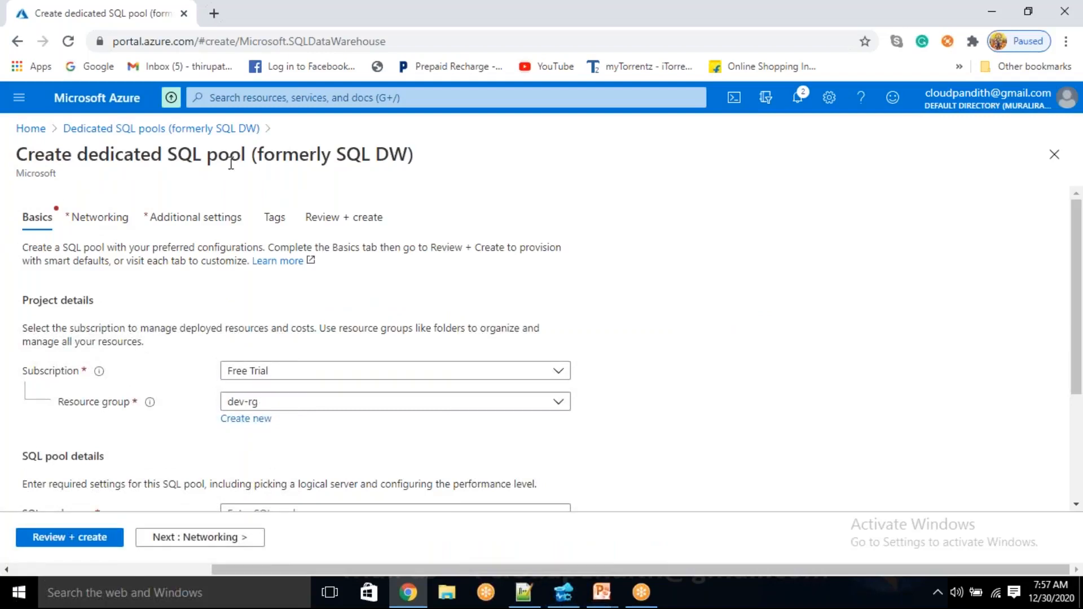
Create a new resource group named cloudpandith-BI-Master-Program for the SQL pool
left_click(316, 403)
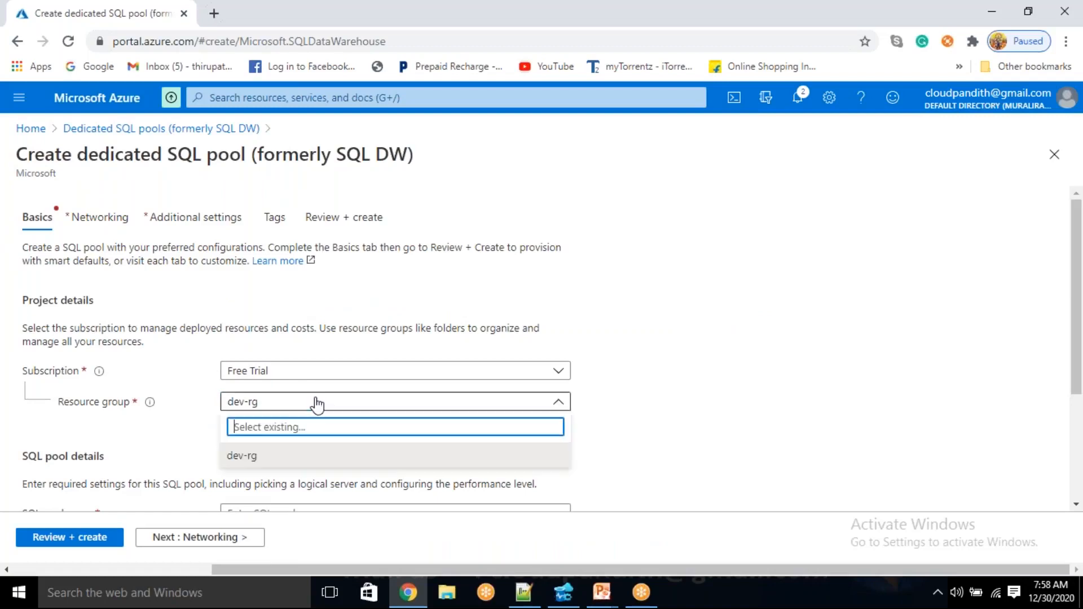
left_click(736, 366)
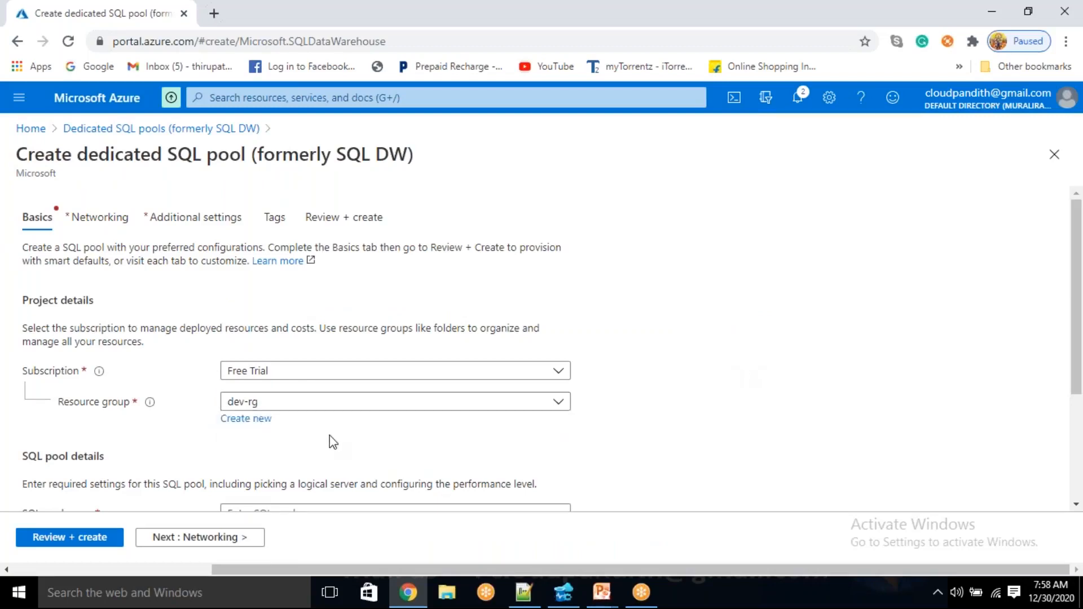
left_click(254, 422)
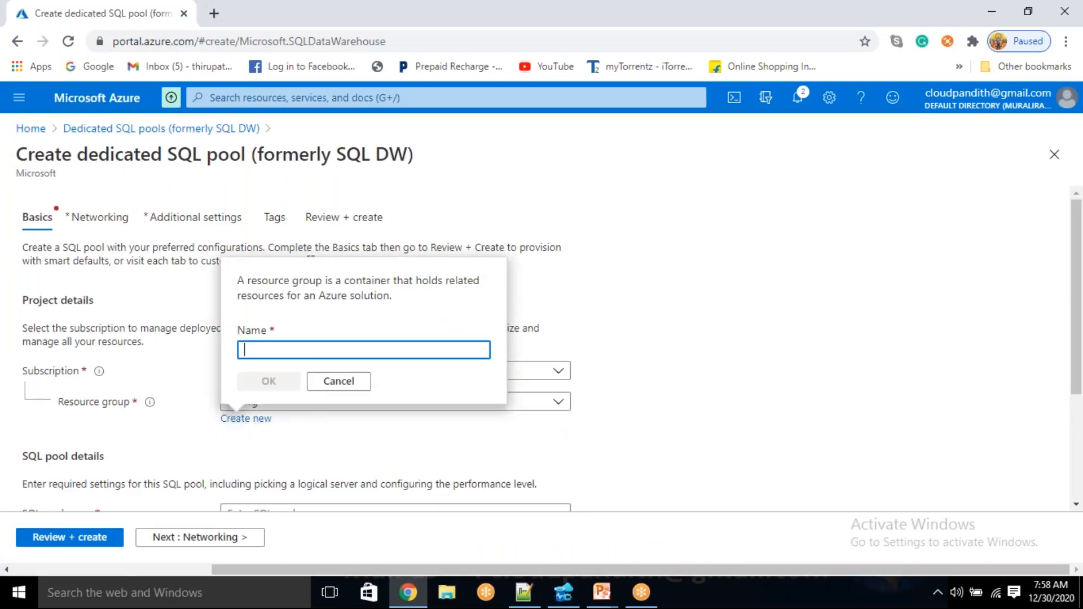
type("cloudpandith")
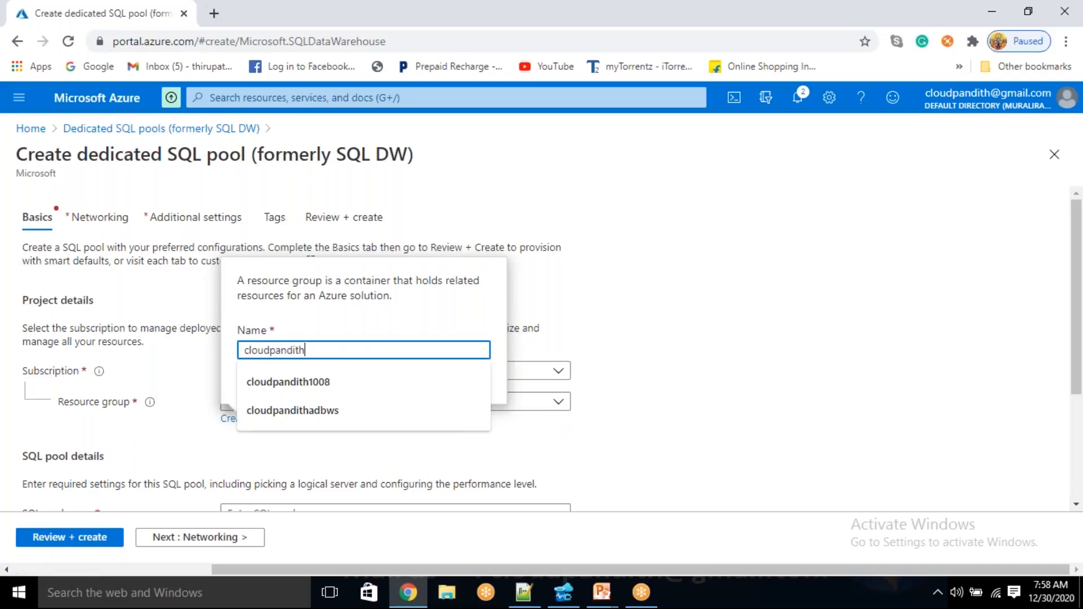
type("-BI-Master-Program")
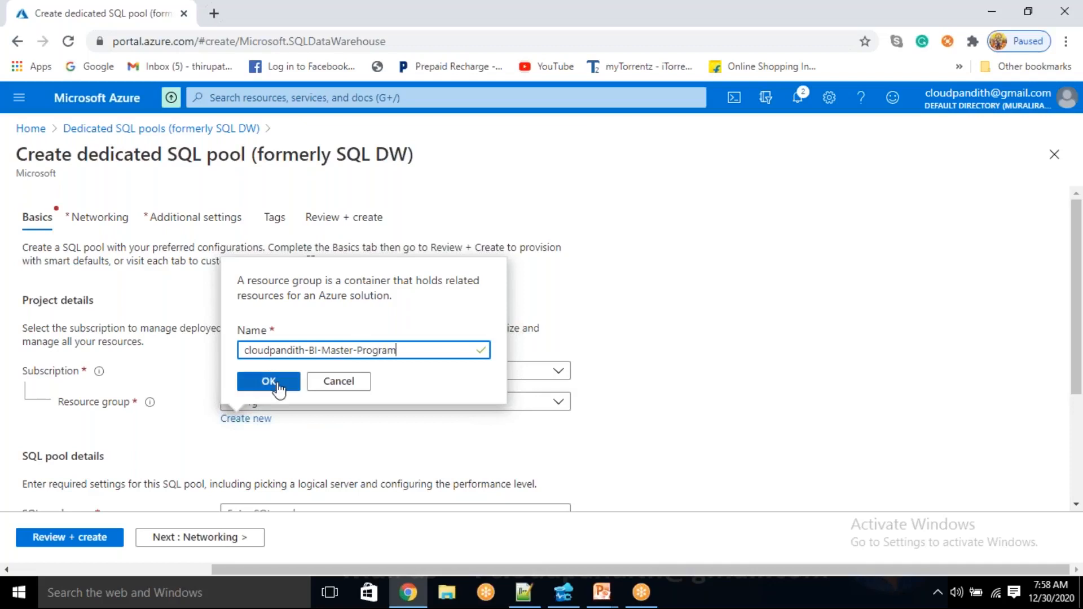
left_click(278, 393)
Name the SQL pool cloudpandithasqldw
scroll(361, 406, "down", 3)
left_click(297, 338)
type("cloudpandithasqldw")
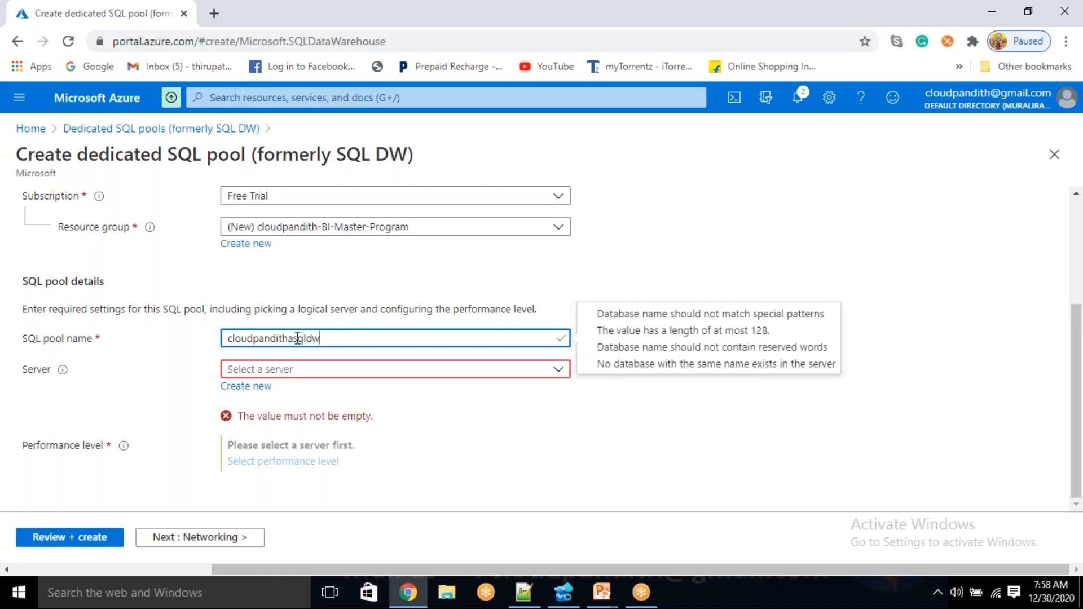
Start a new logical server for the pool and name it cloudpandithsqlserver1230
left_click(238, 402)
left_click(241, 388)
type("cloudpandith")
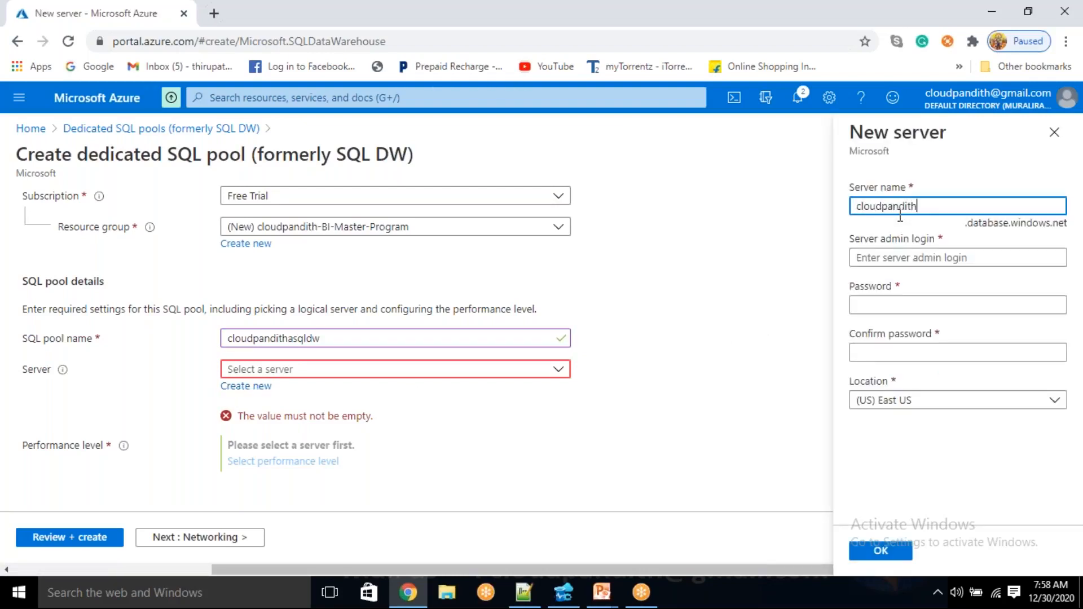
type("sqlserver")
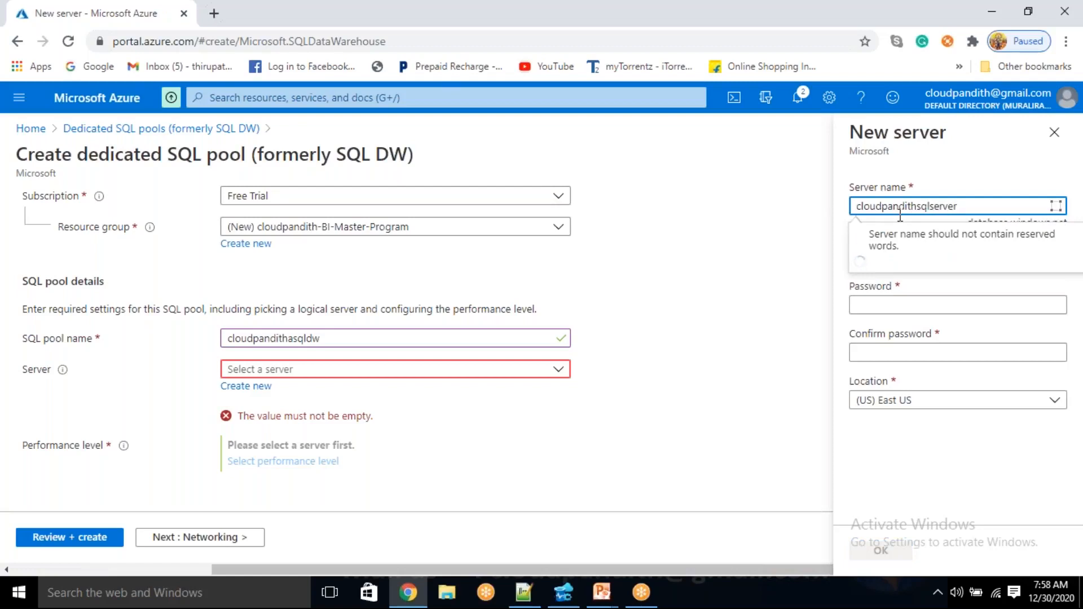
type("1230")
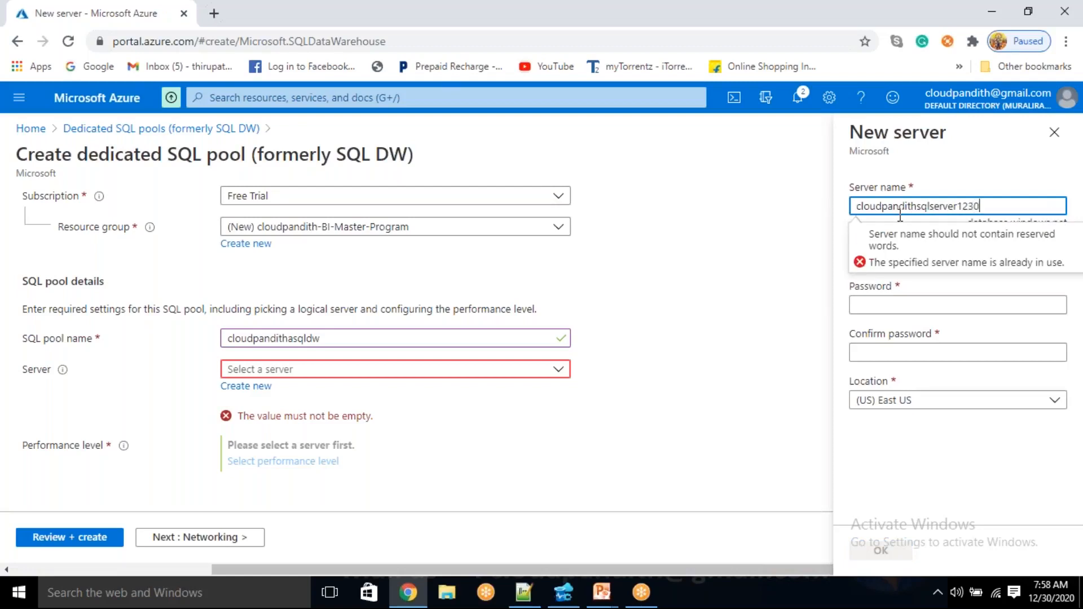
Enter the server admin login, fill in the password and its matching confirmation, and accept the new server
left_click(923, 257)
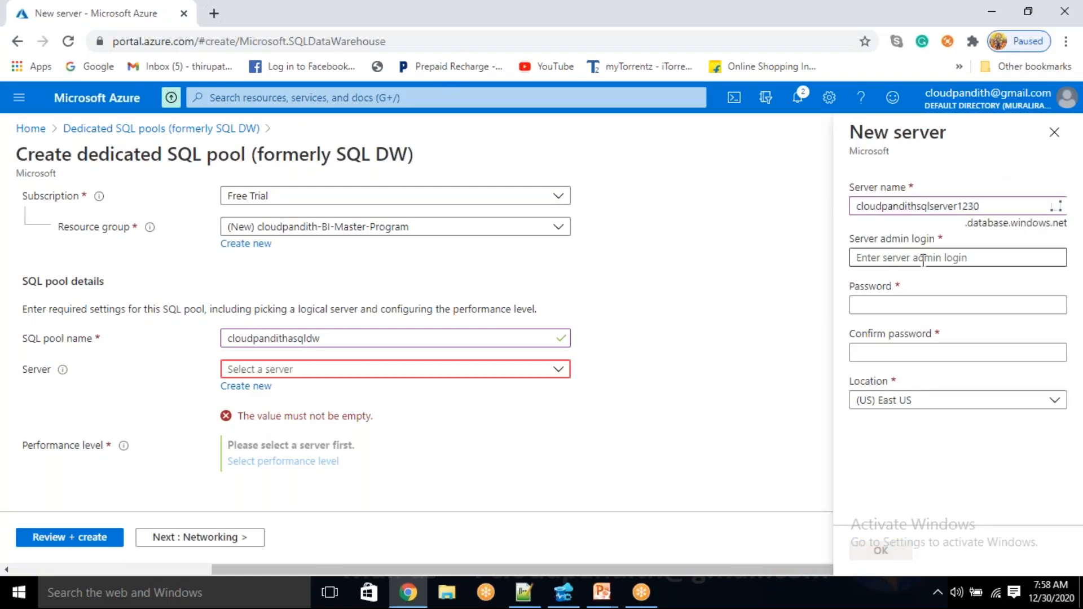
type("mallaiah")
key("Tab")
type("Pas")
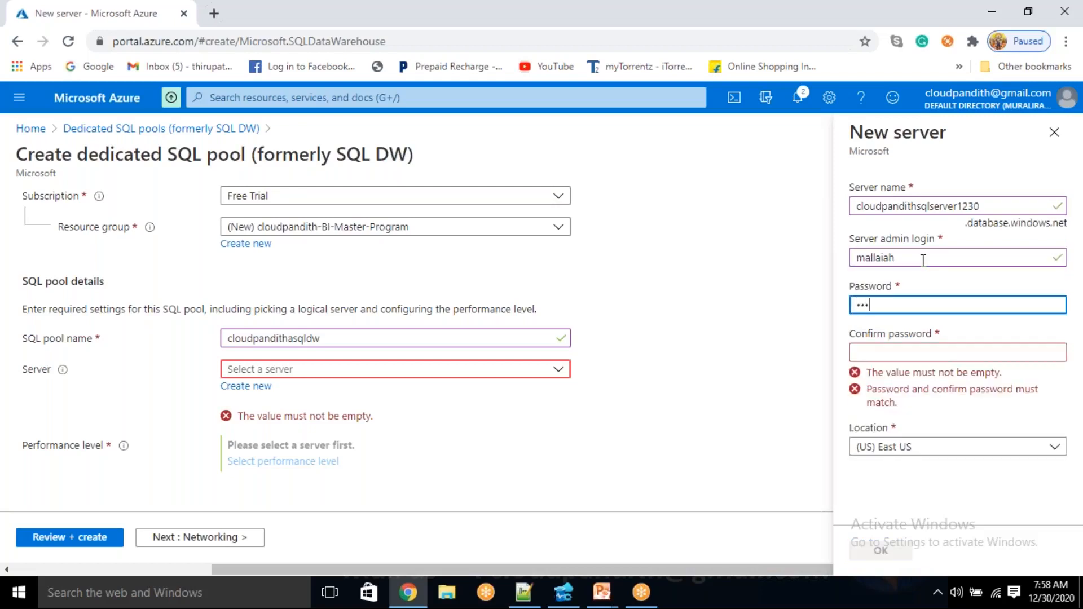
type("•••••••••")
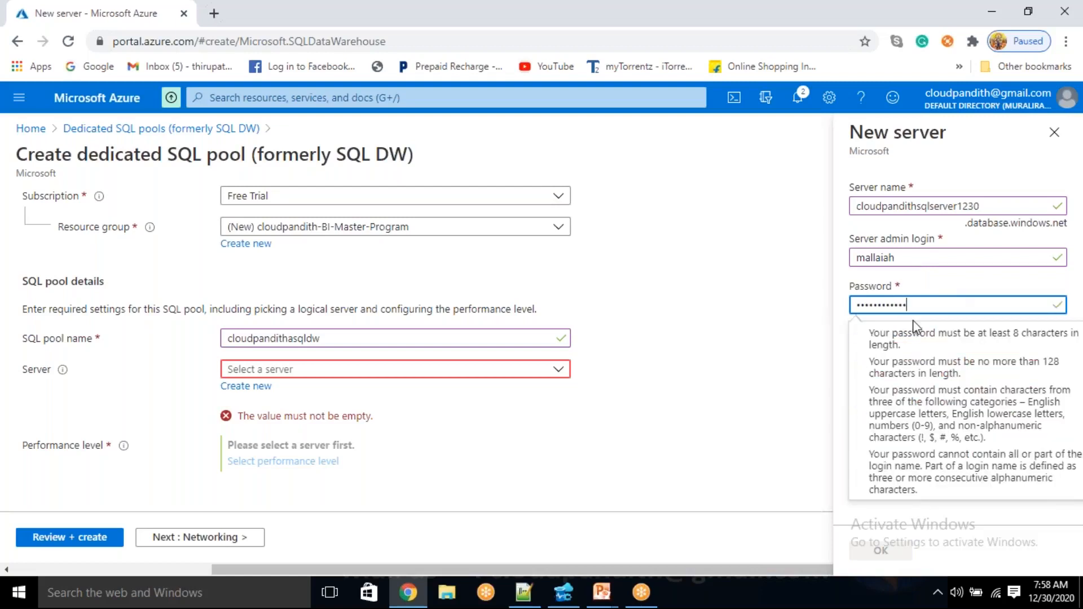
left_click(841, 364)
left_click(880, 345)
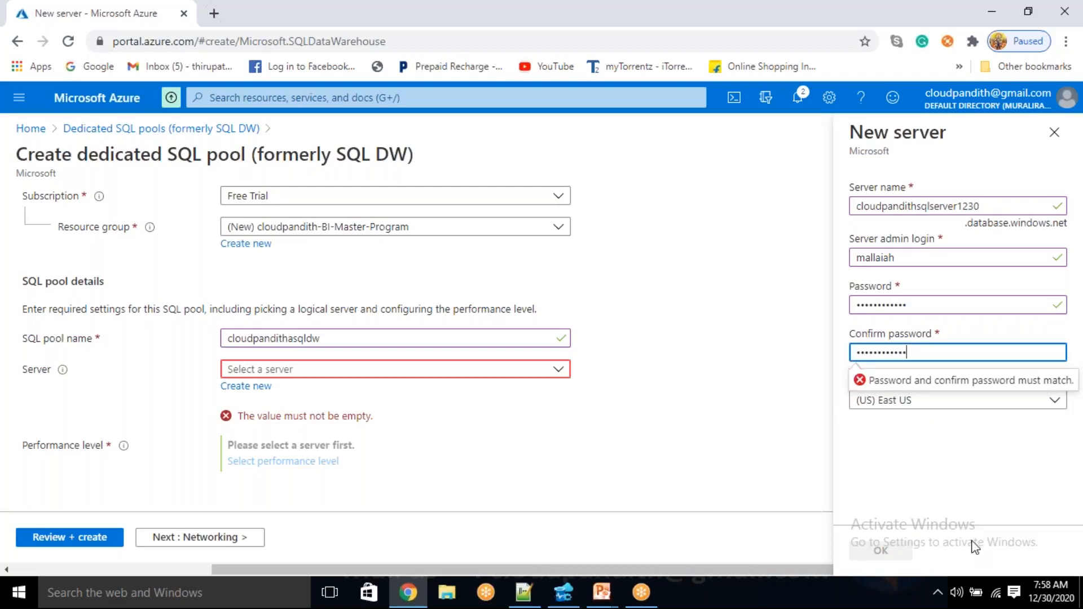
left_click(970, 496)
left_click_drag(925, 350, 819, 345)
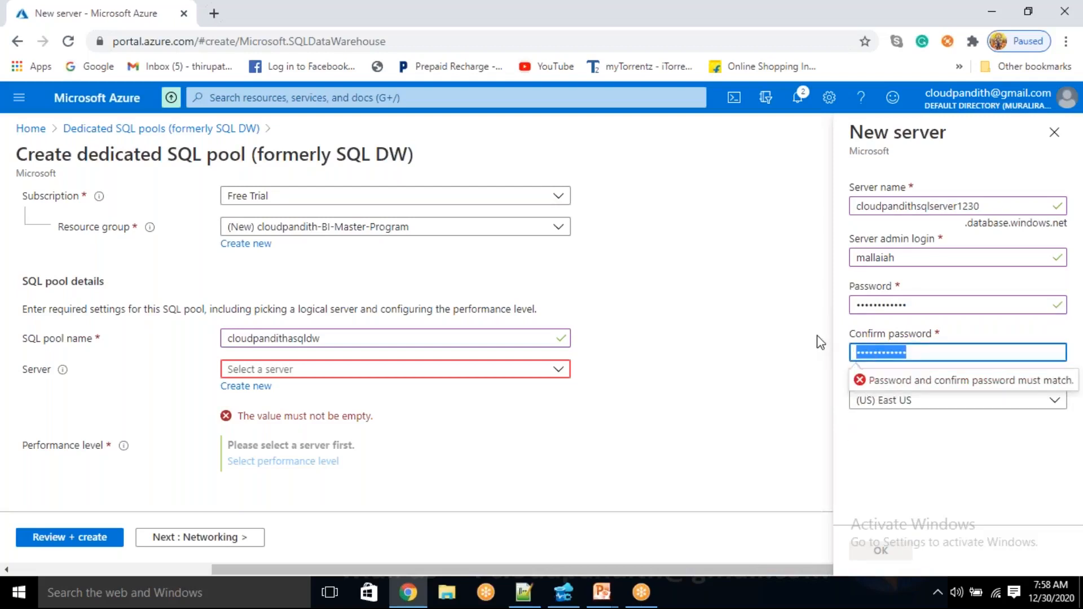
key("BackSpace")
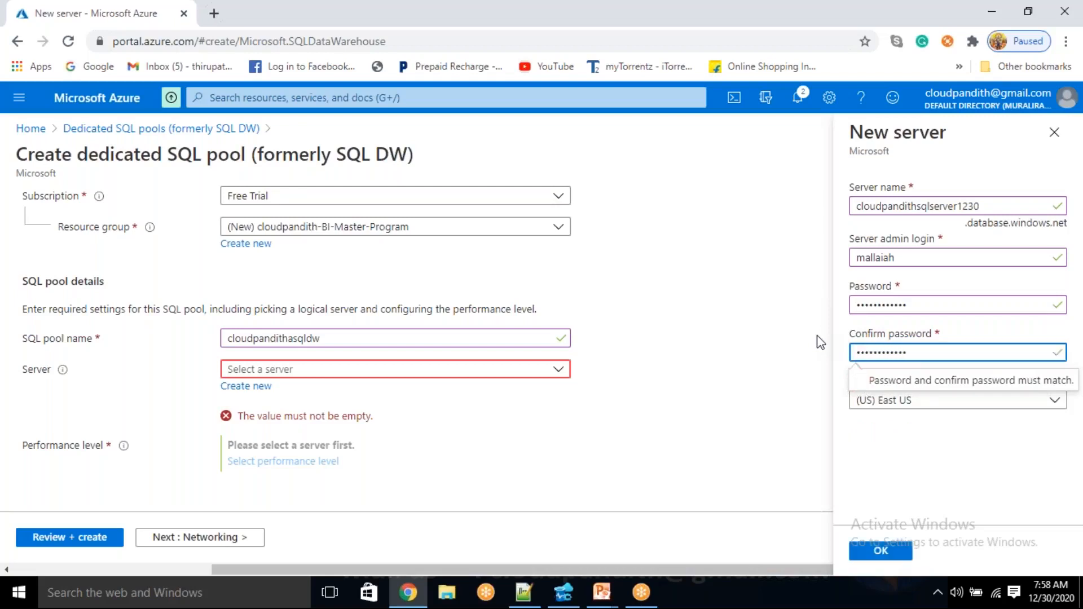
left_click(878, 553)
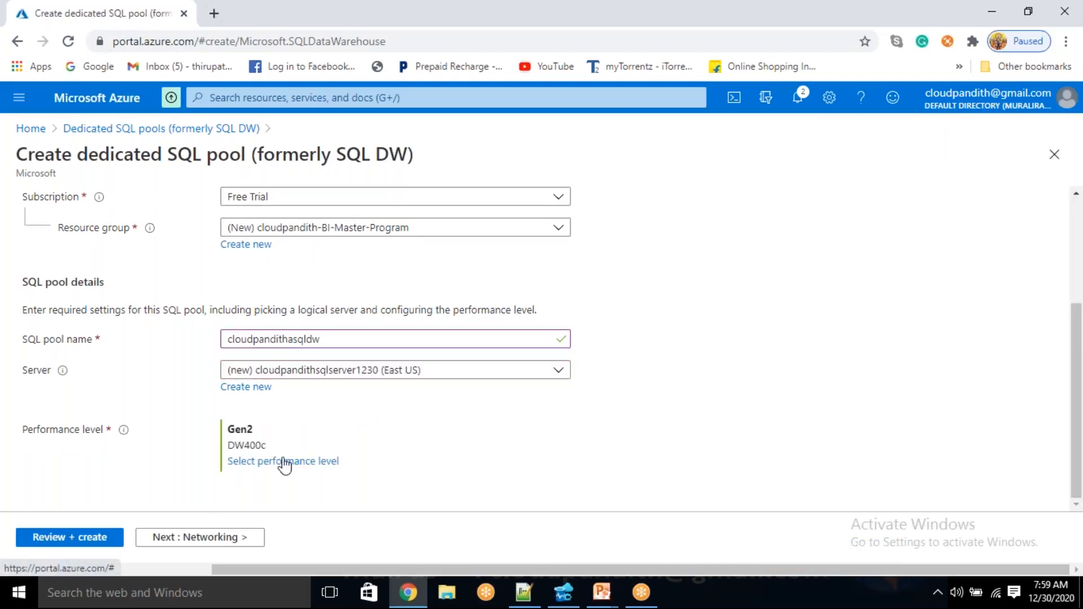
Scale the pool's Gen2 performance level to DW100c, apply it, and proceed to the review of the pool settings
left_click(285, 463)
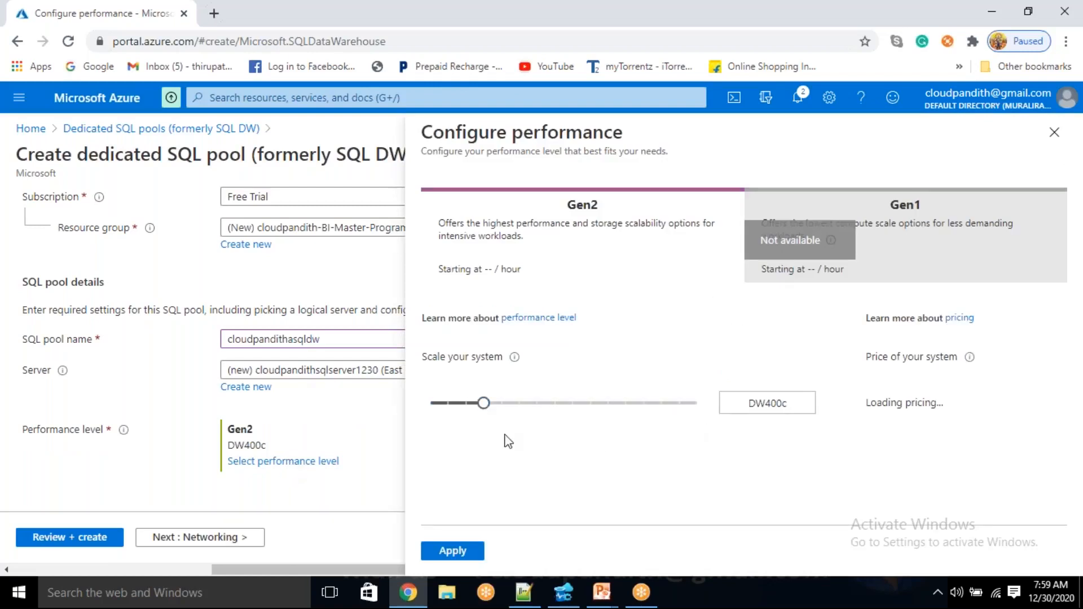
left_click_drag(483, 404, 448, 403)
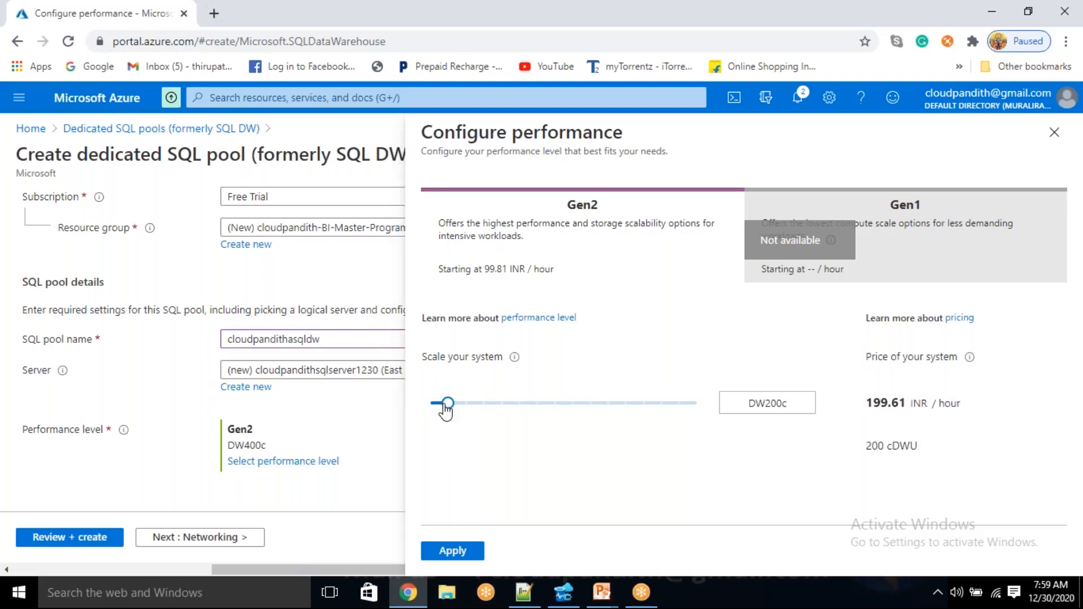
left_click_drag(446, 404, 433, 404)
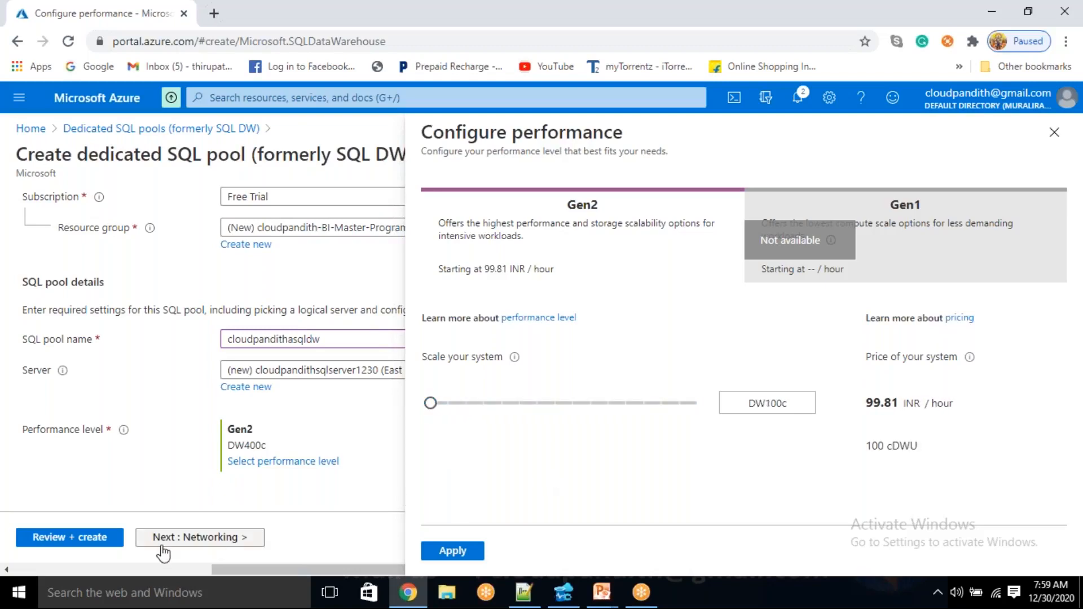
left_click(88, 539)
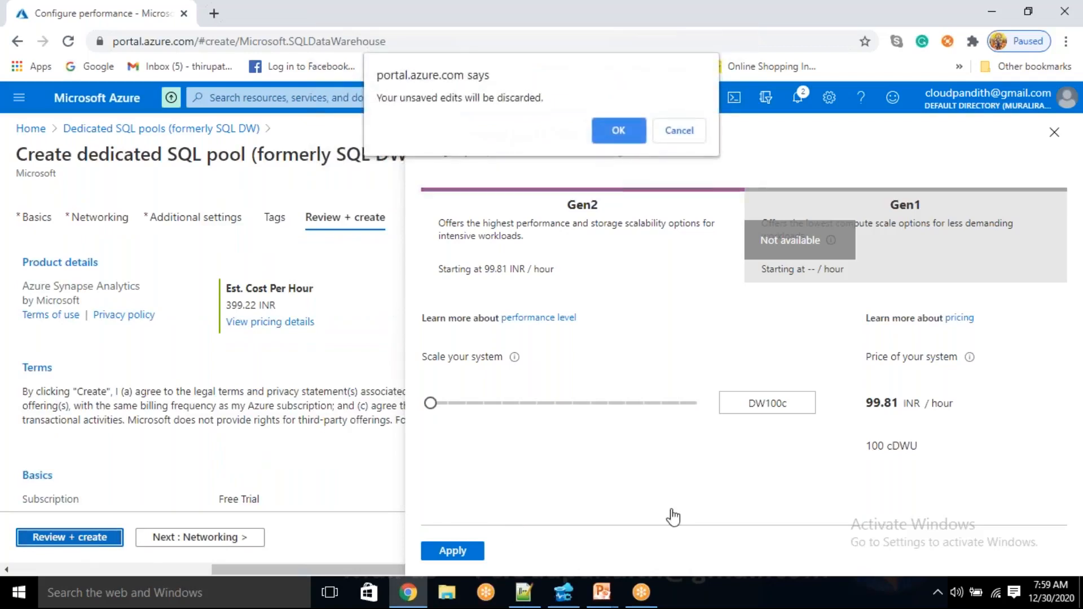
left_click(680, 134)
left_click(461, 551)
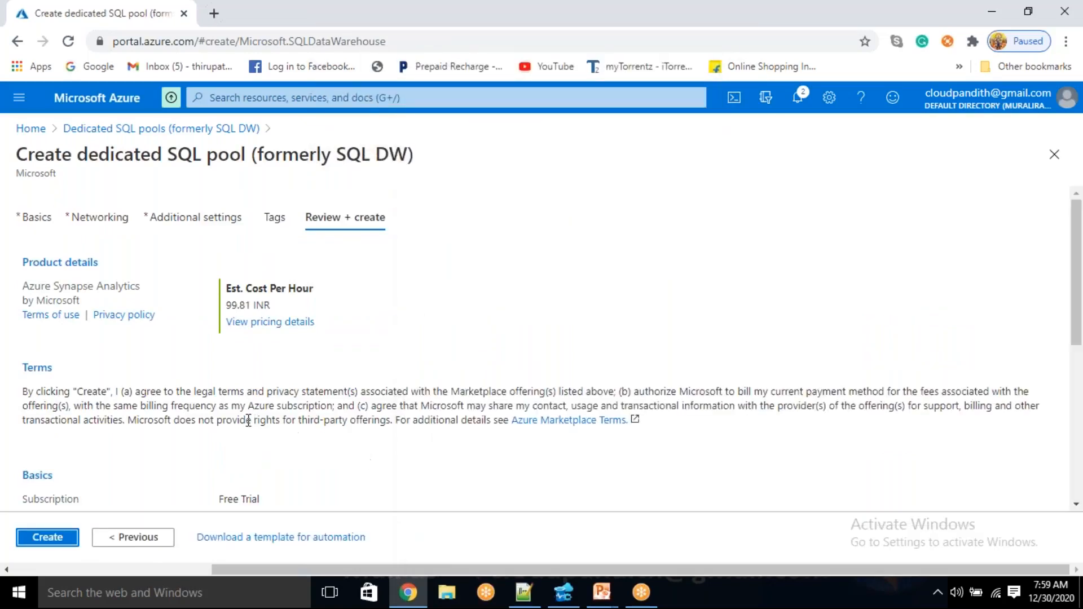
Check the estimated hourly cost and submit the dedicated SQL pool for creation
left_click_drag(226, 305, 250, 304)
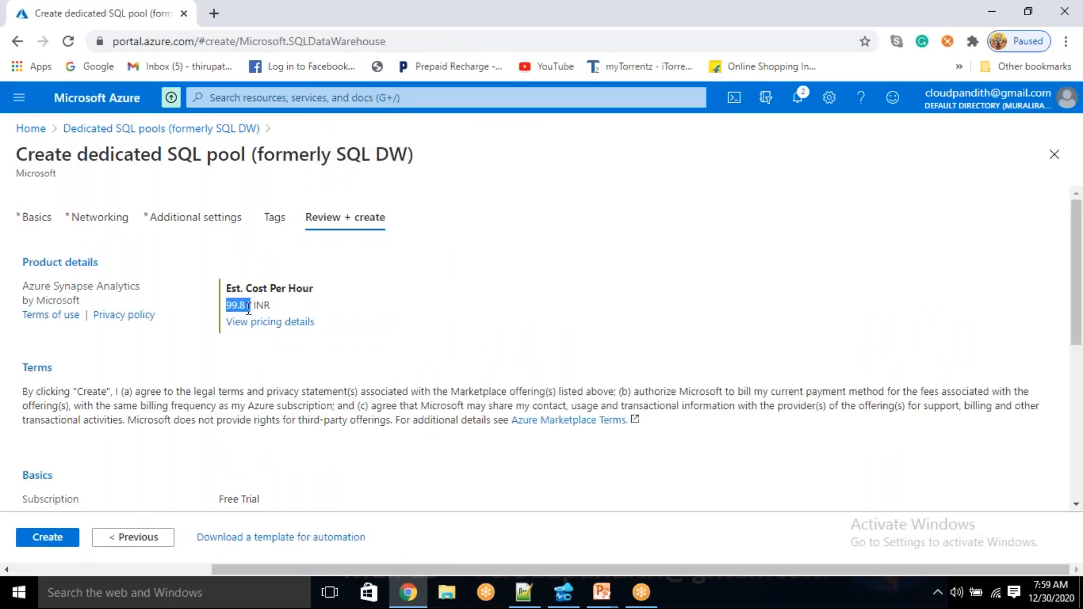
left_click(63, 542)
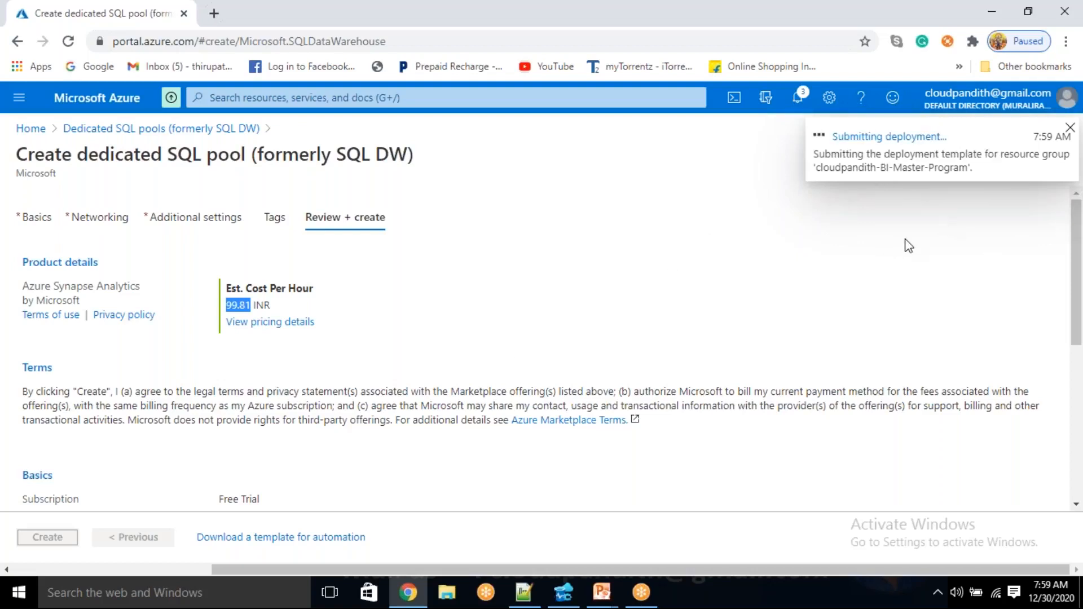
left_click(647, 222)
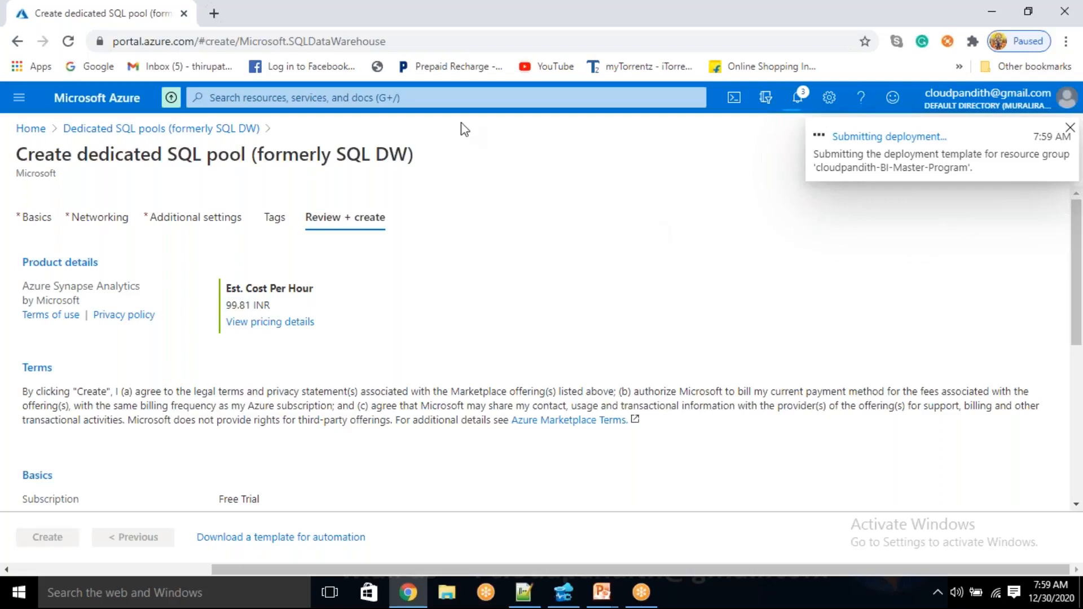
Open the Azure portal home page in a second browser tab, checking the deployment in the first tab while it loads
left_click(214, 13)
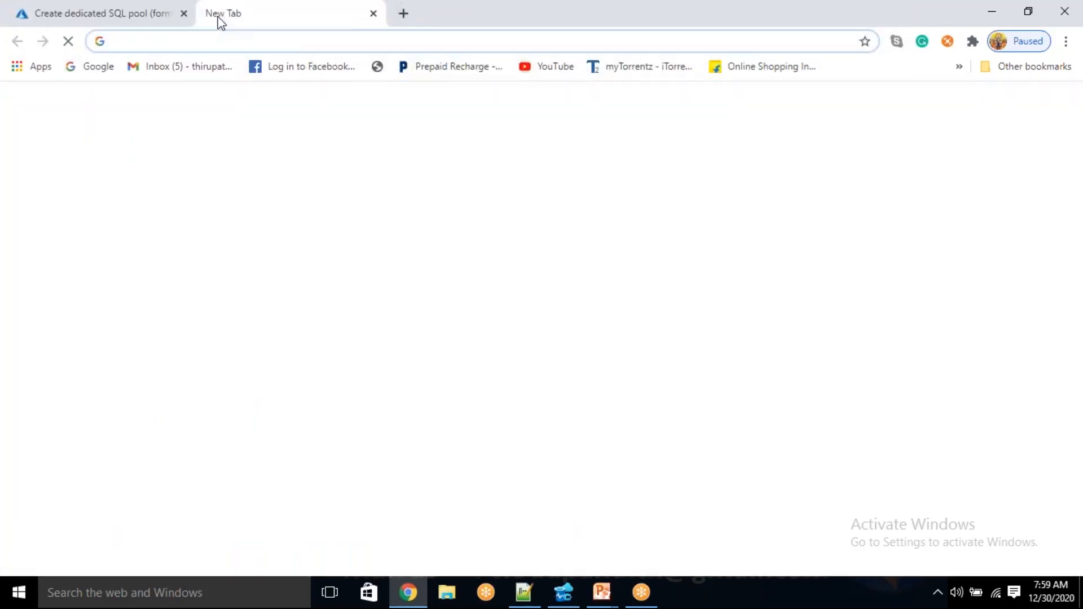
type("PORTAl.azure.com")
key("Return")
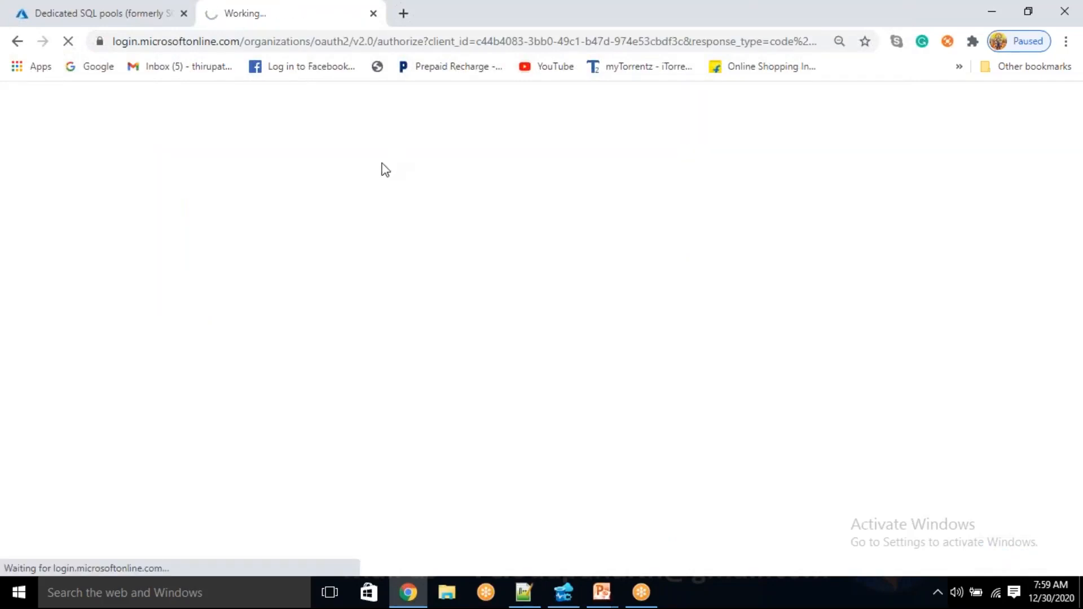
left_click(84, 10)
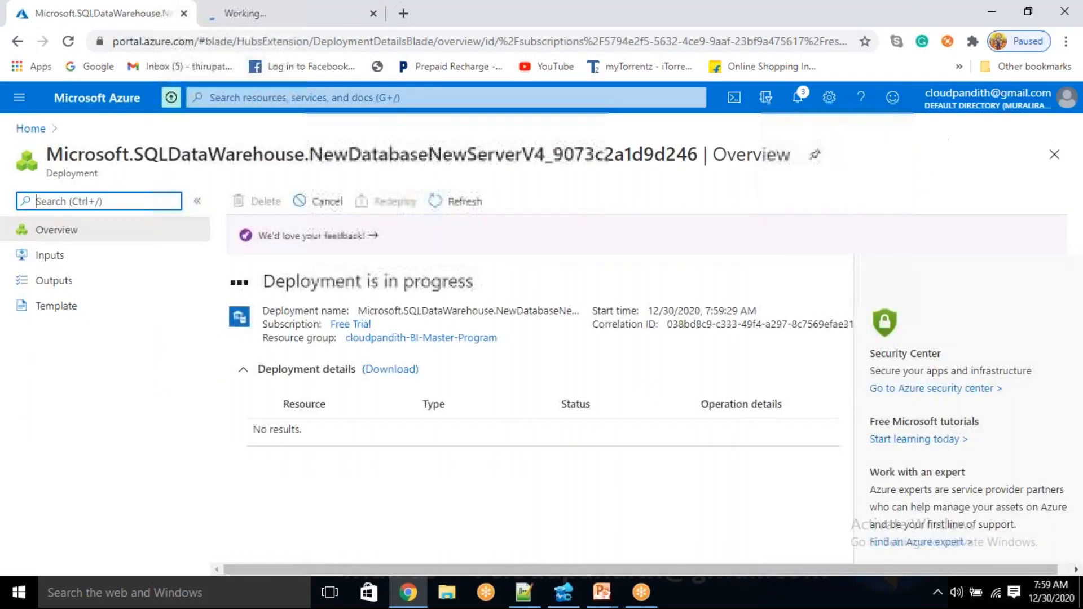
left_click(290, 10)
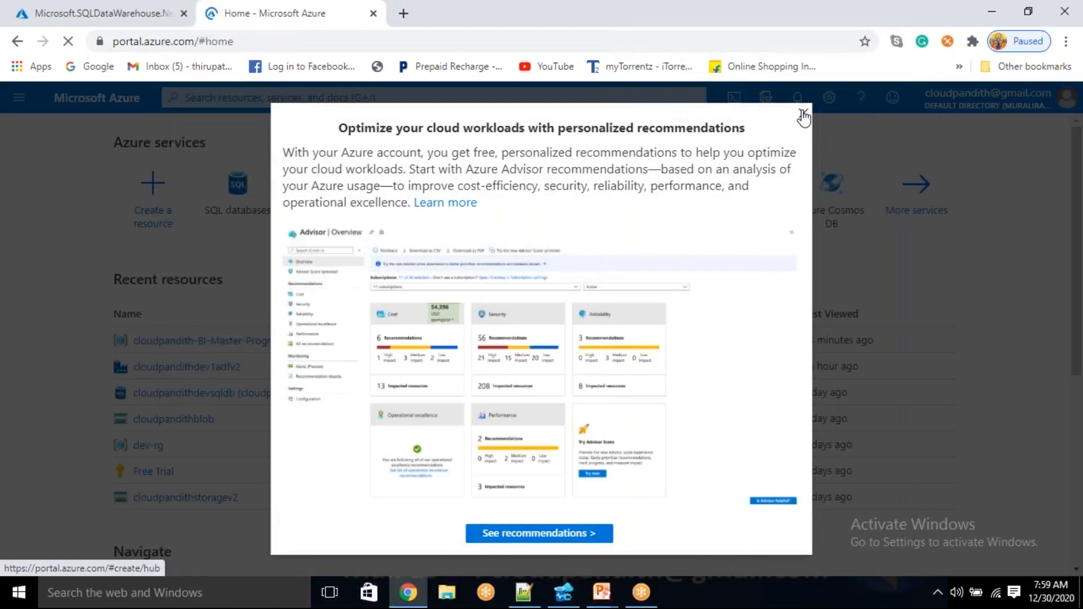
Dismiss the recommendations pop-up, start creating a data factory, and assign it to the cloudpandith-BI-Master-Program resource group
left_click(801, 112)
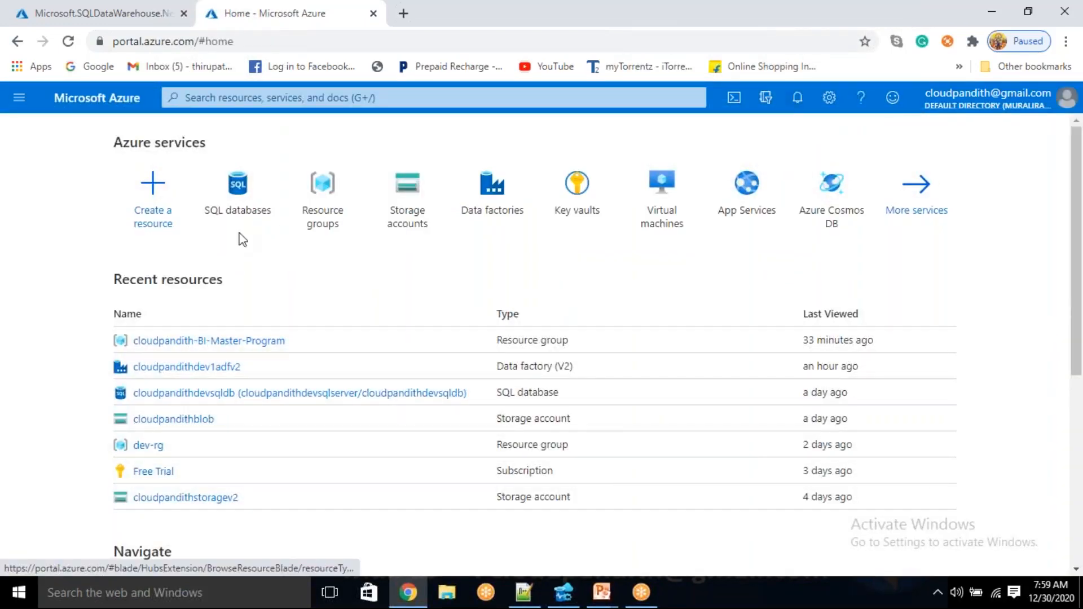
left_click(473, 197)
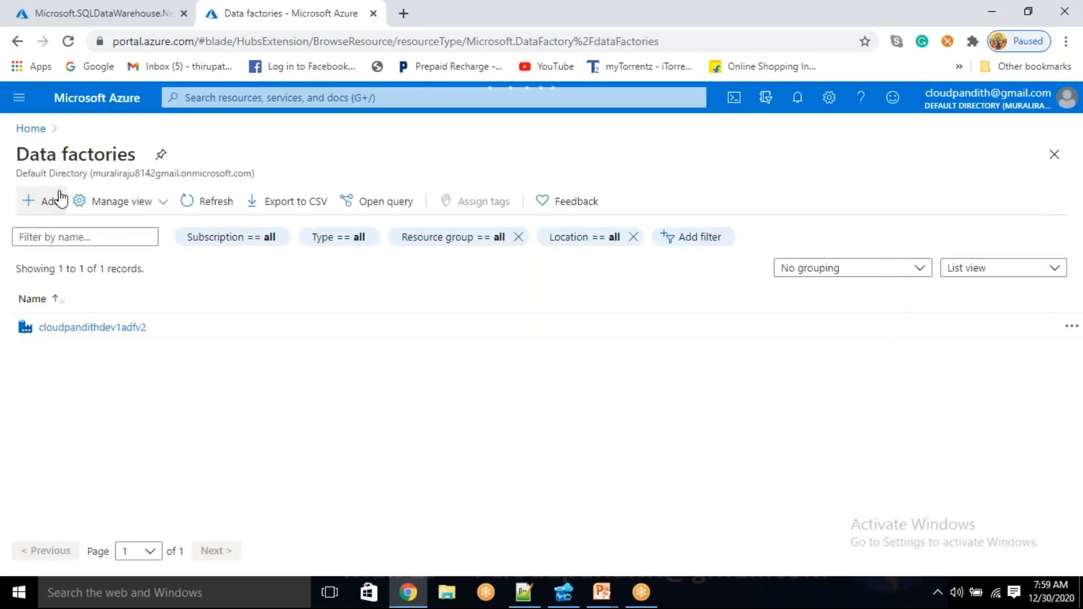
left_click(61, 200)
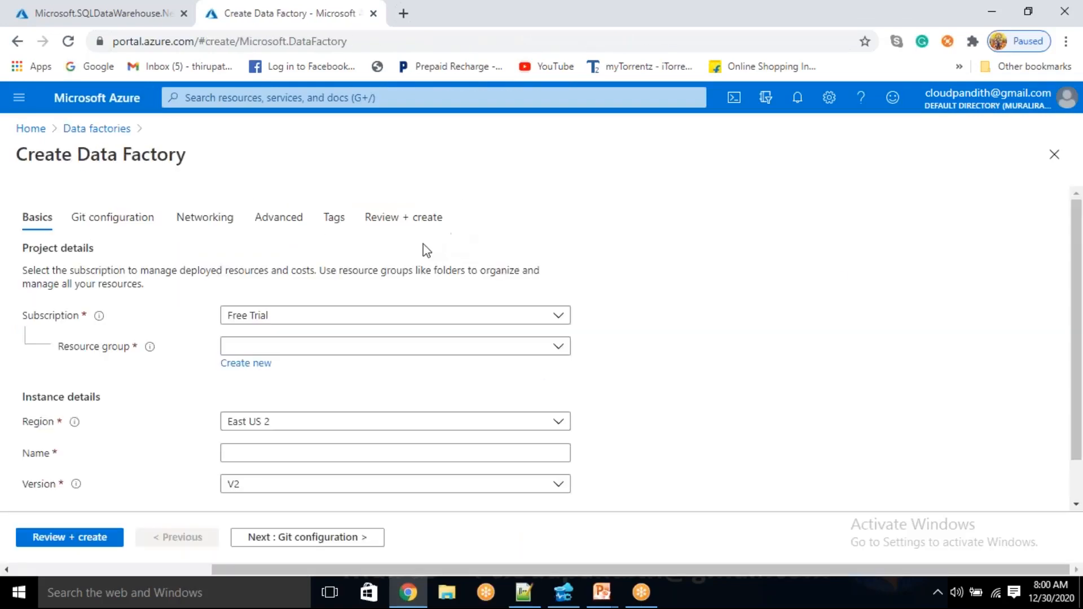
left_click(295, 346)
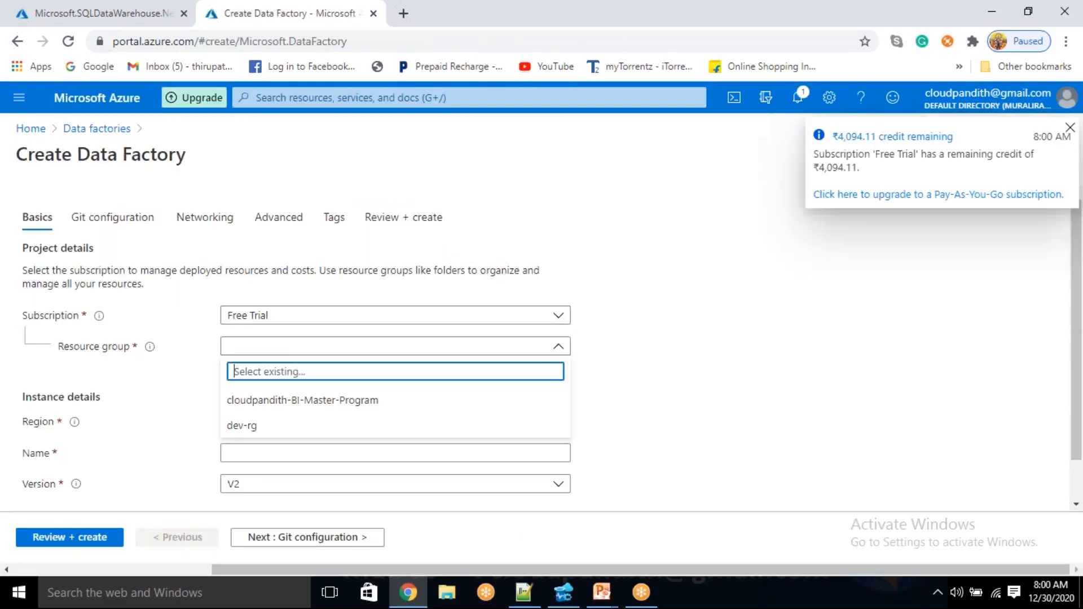
left_click(284, 402)
Name the new data factory cloudpandithadfv21229
left_click(261, 451)
type("CLOUDPANDI")
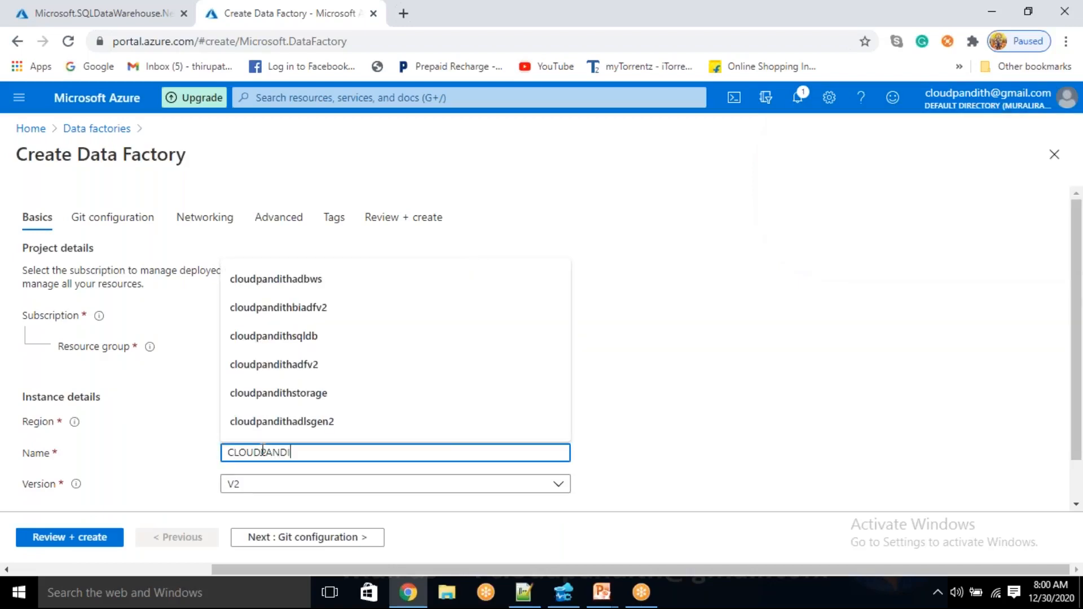
key("ctrl+a")
key("BackSpace")
type("cloudpandithadfv2")
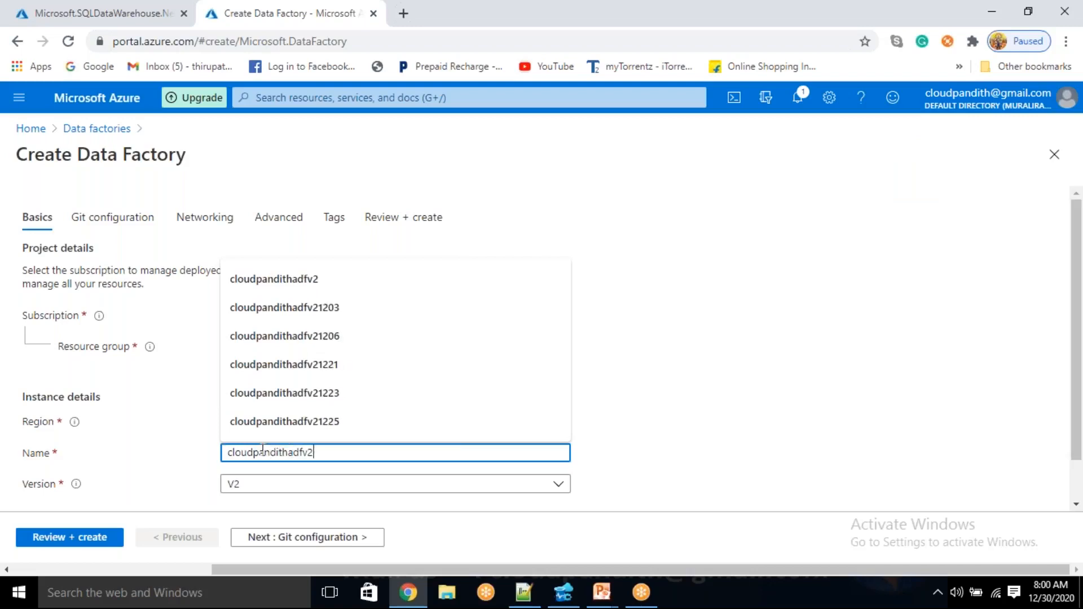
left_click(756, 330)
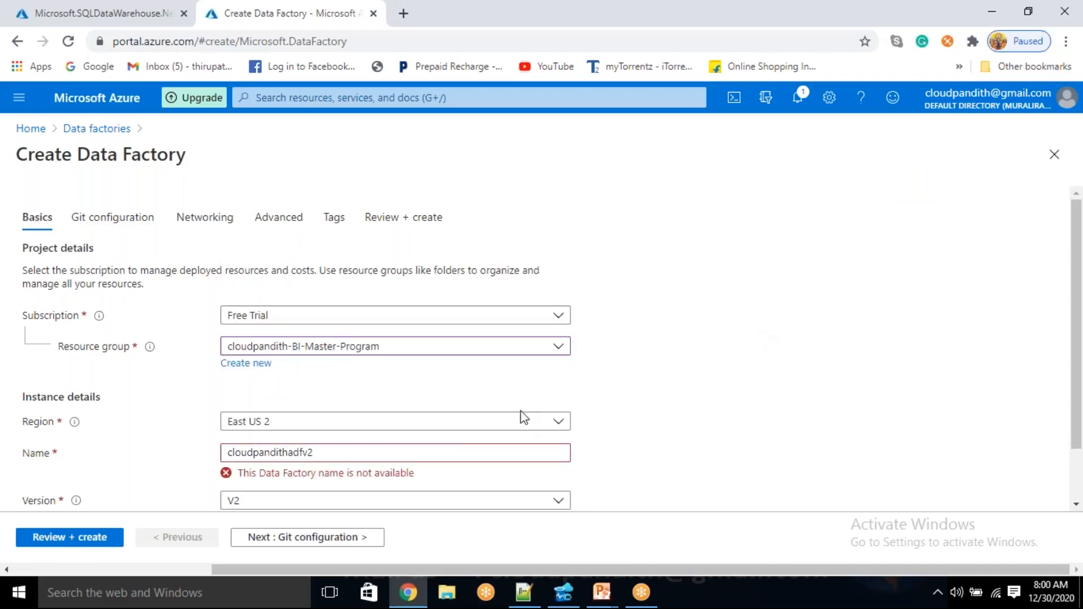
left_click(421, 458)
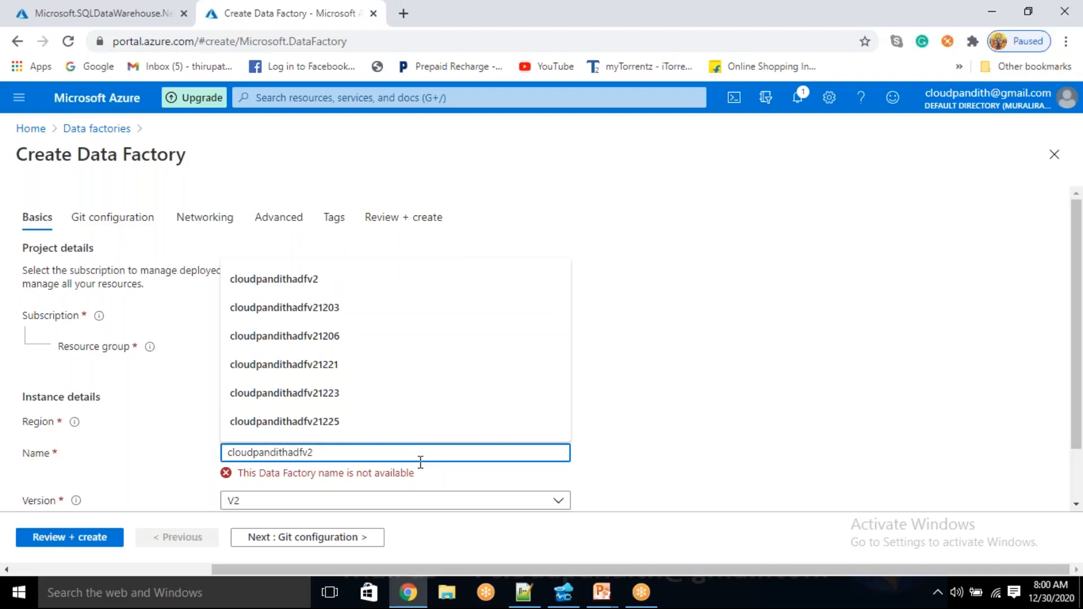
type("1229")
left_click(700, 451)
double_click(897, 384)
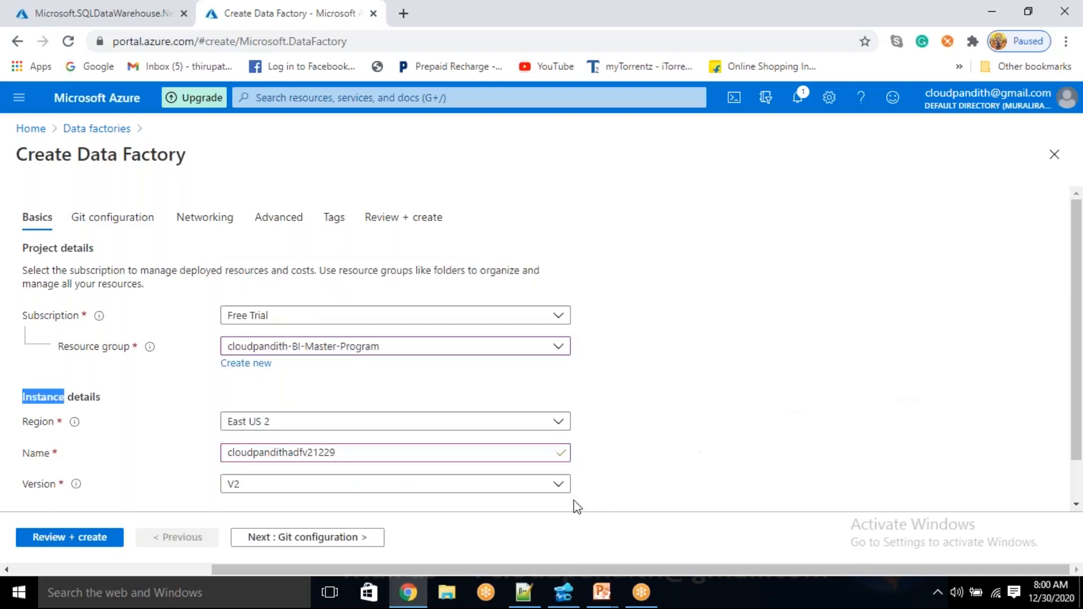
Choose to configure Git later for the data factory, and submit it for creation
left_click(350, 542)
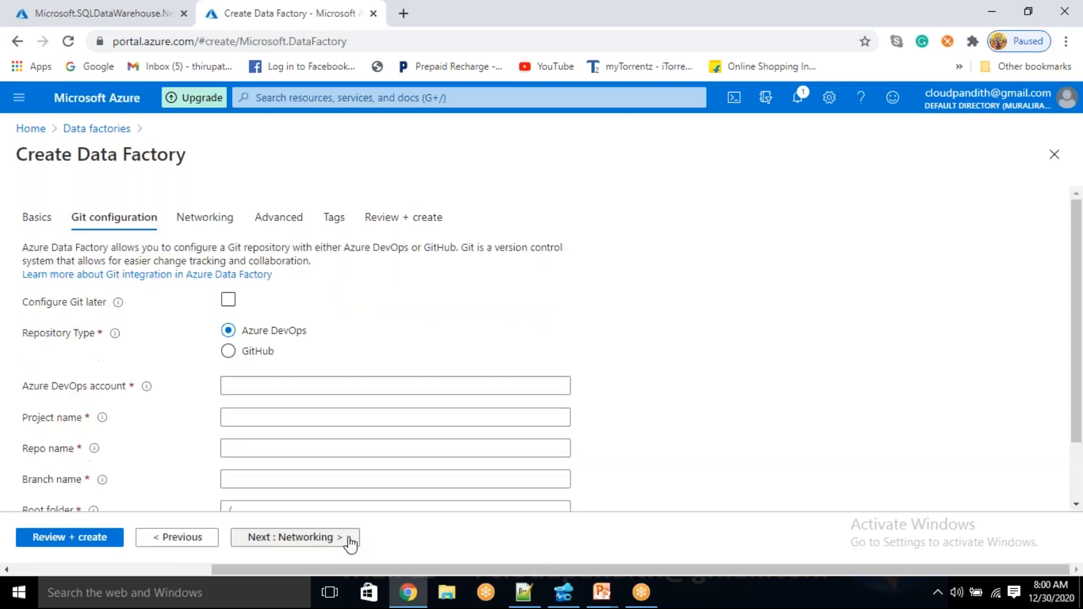
left_click(227, 303)
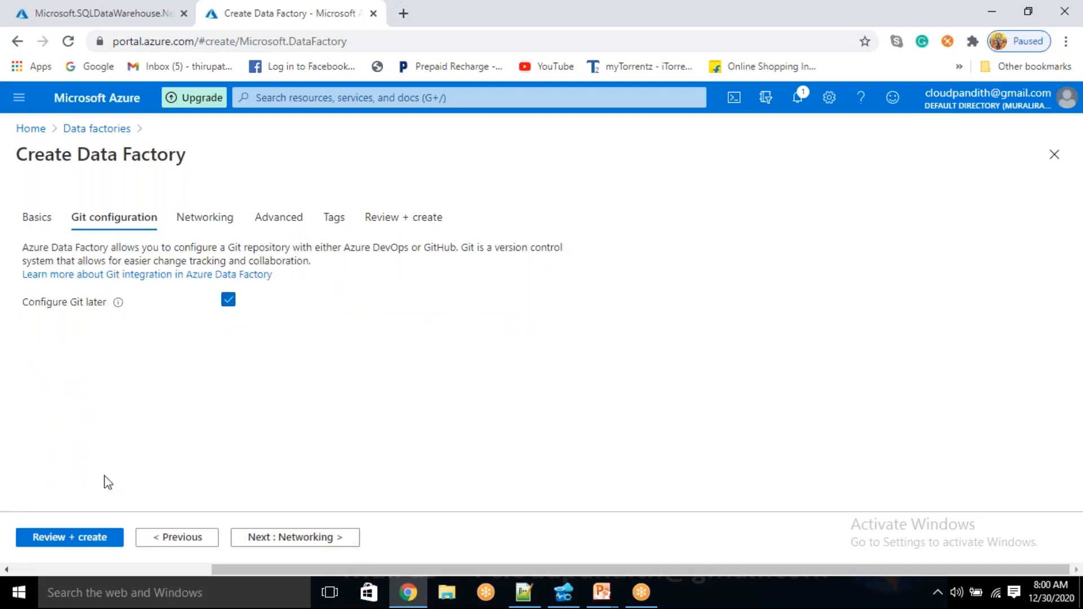
left_click(70, 533)
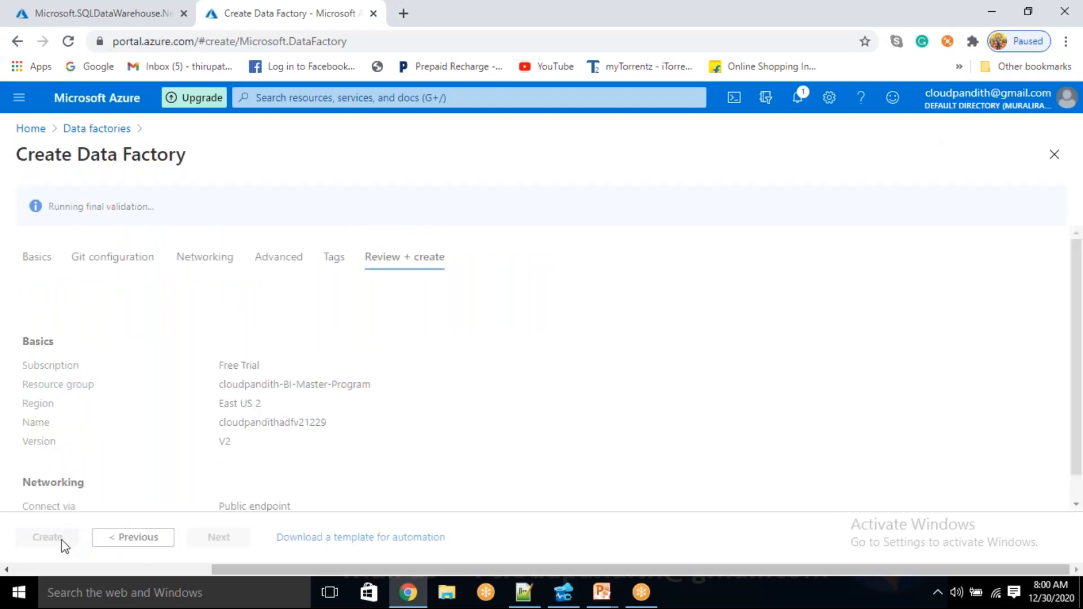
left_click(54, 540)
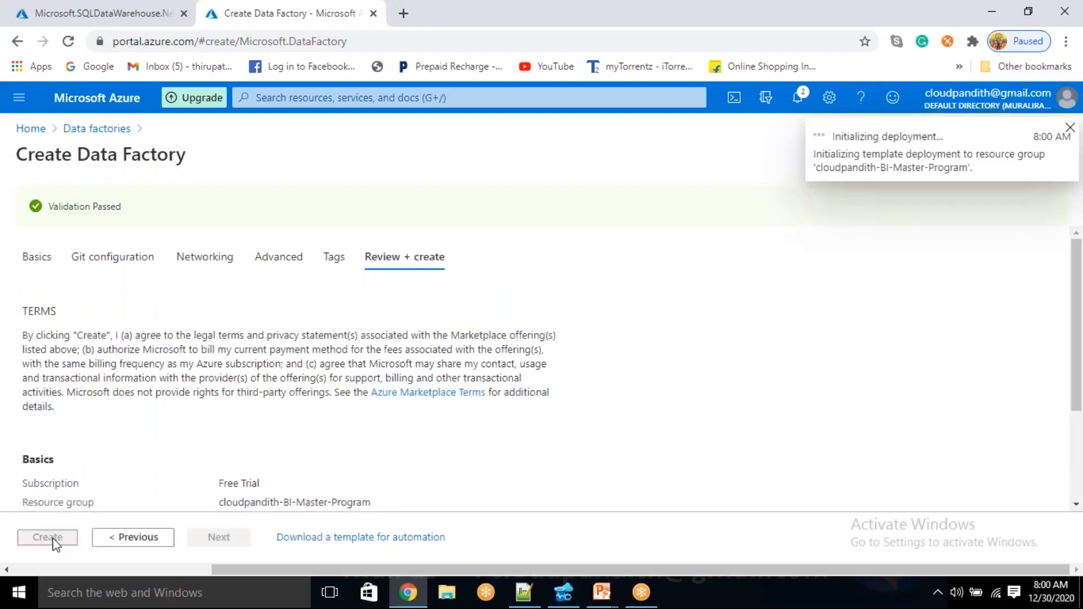
Open the Azure portal in another browser tab and start creating a storage account
left_click(404, 14)
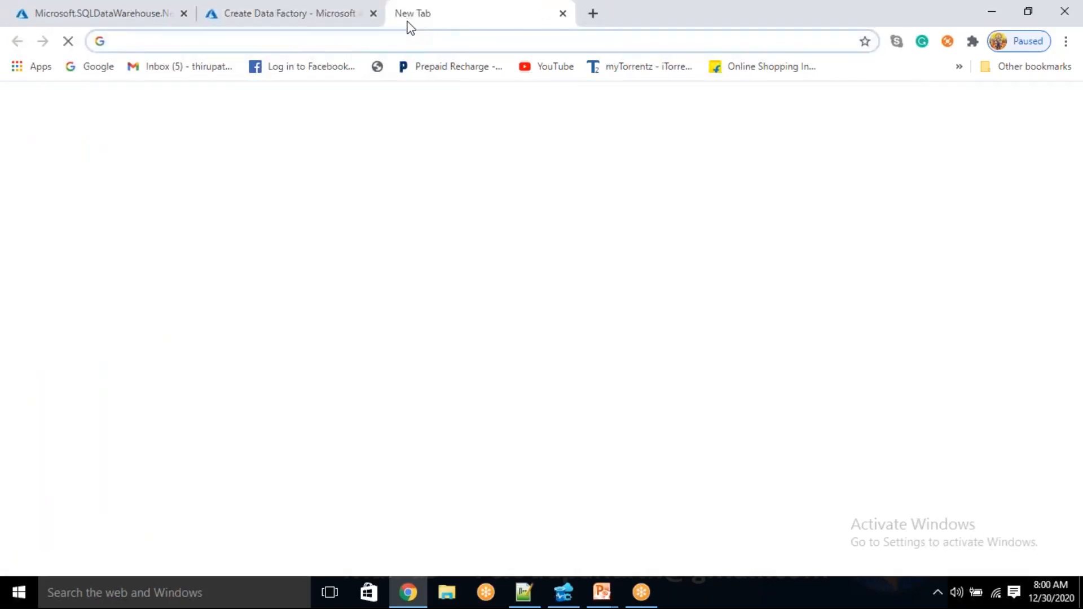
type("portal")
key("Return")
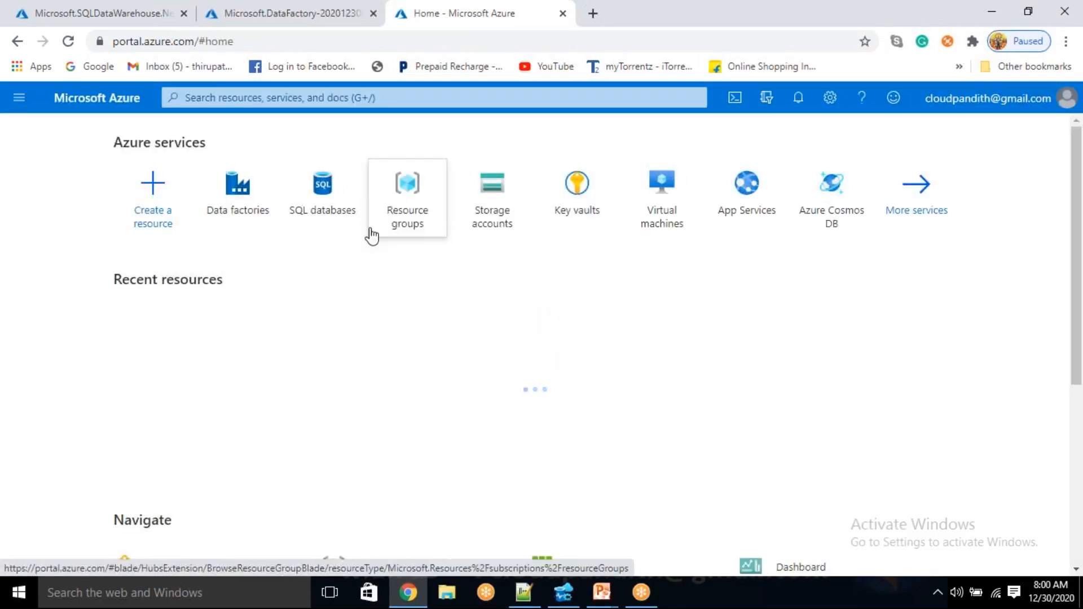
left_click(489, 201)
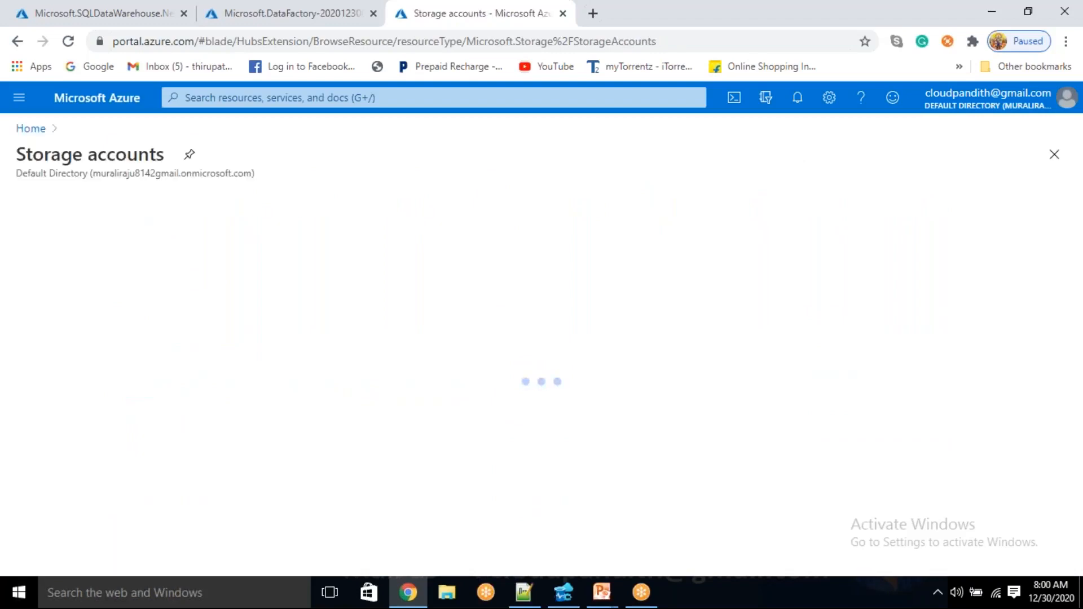
left_click(54, 204)
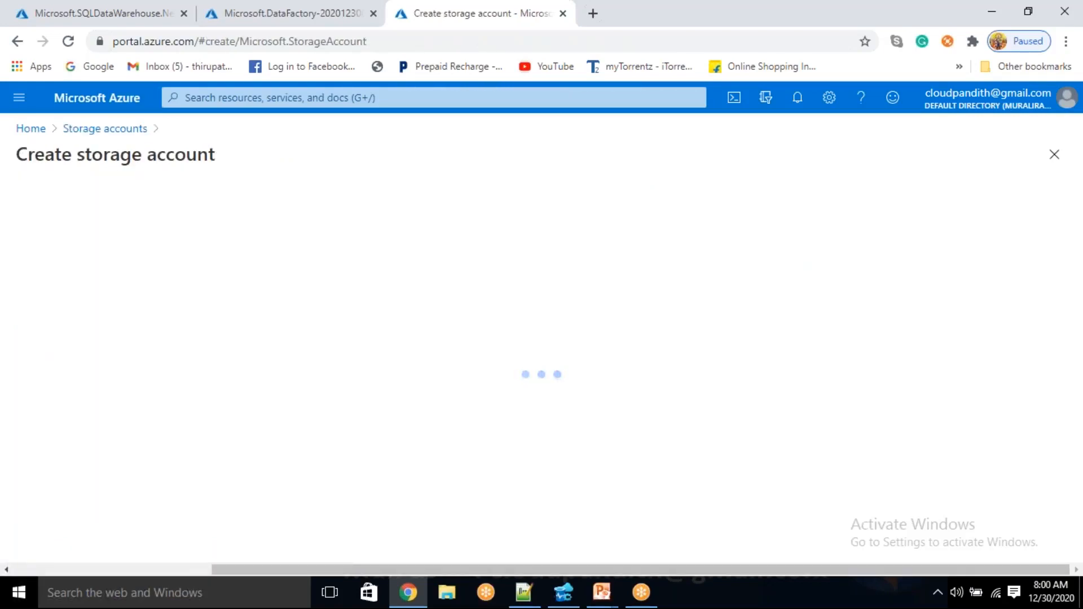
Assign the storage account to the cloudpandith-BI-Master-Program resource group and name it cloudpandithadlsv2store
scroll(559, 314, "down", 3)
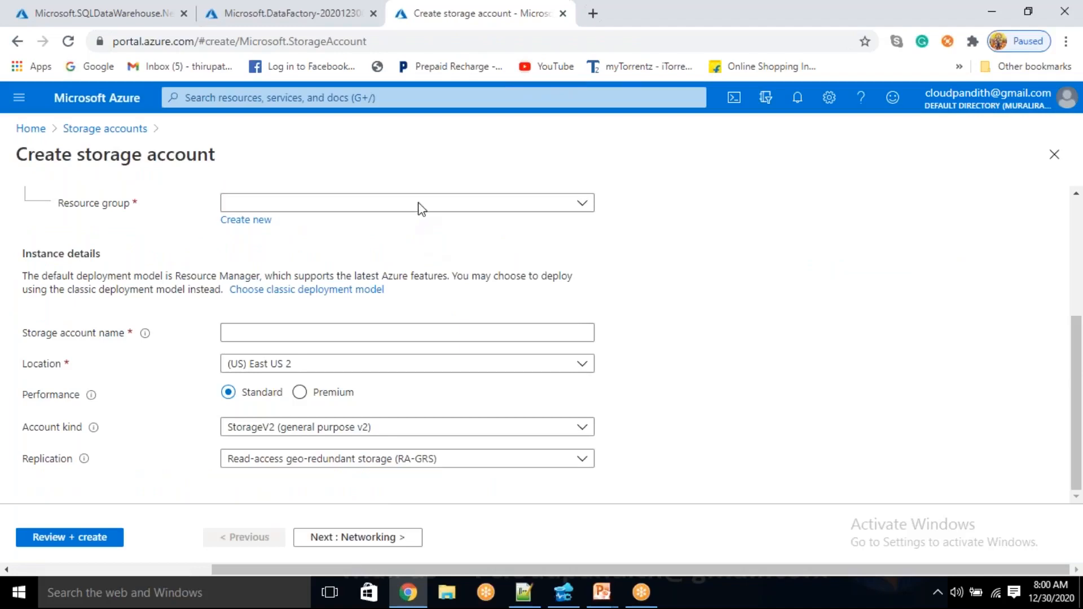
left_click(583, 204)
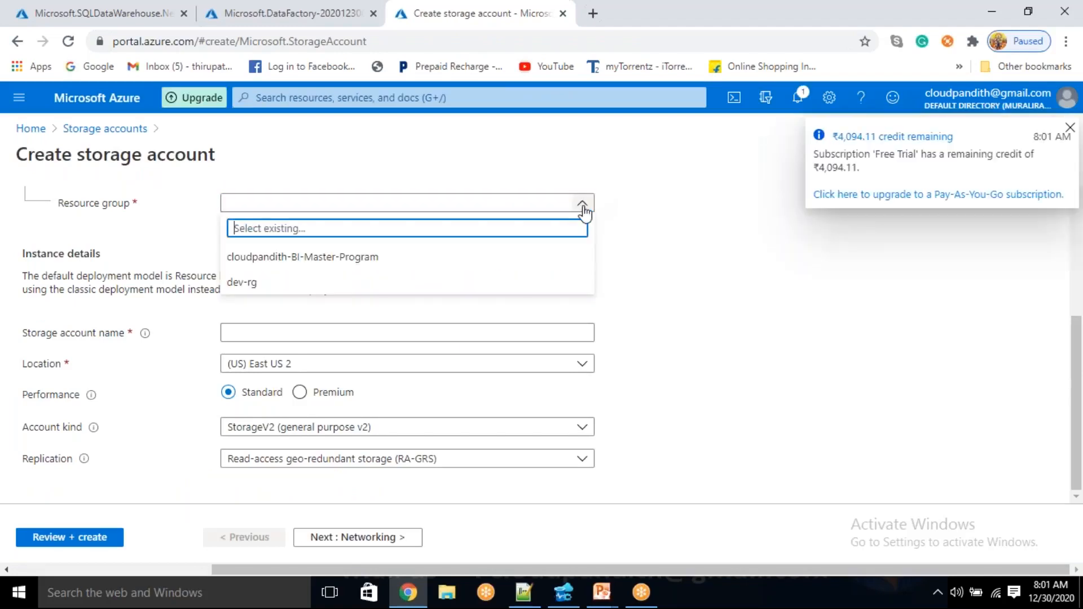
left_click(430, 262)
left_click(315, 325)
type("cloudpandithadfv")
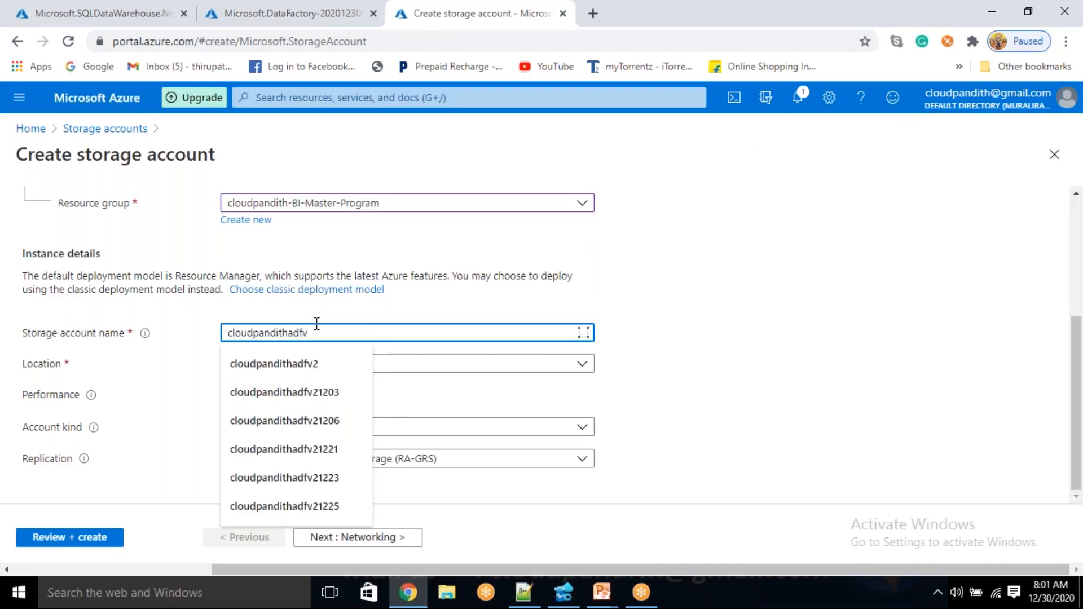
key("BackSpace")
key("BackSpace")
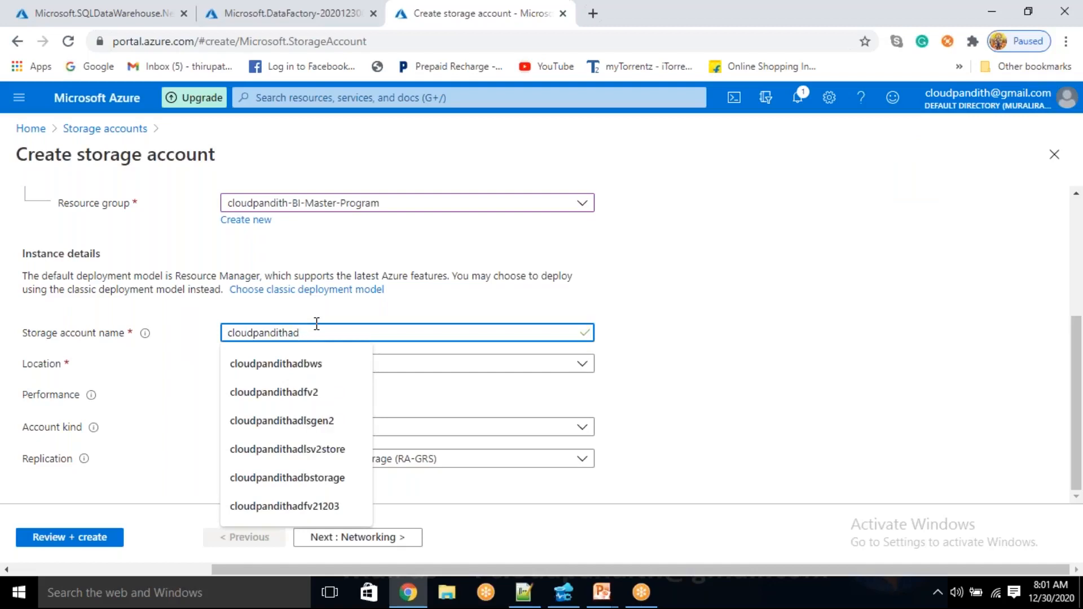
type("ls")
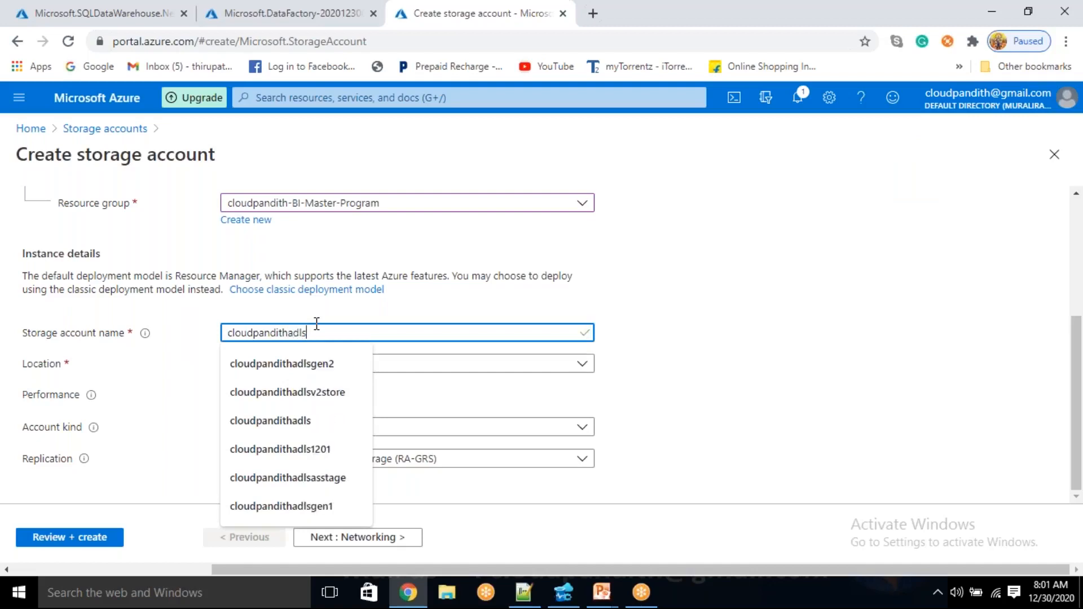
type("v2stor")
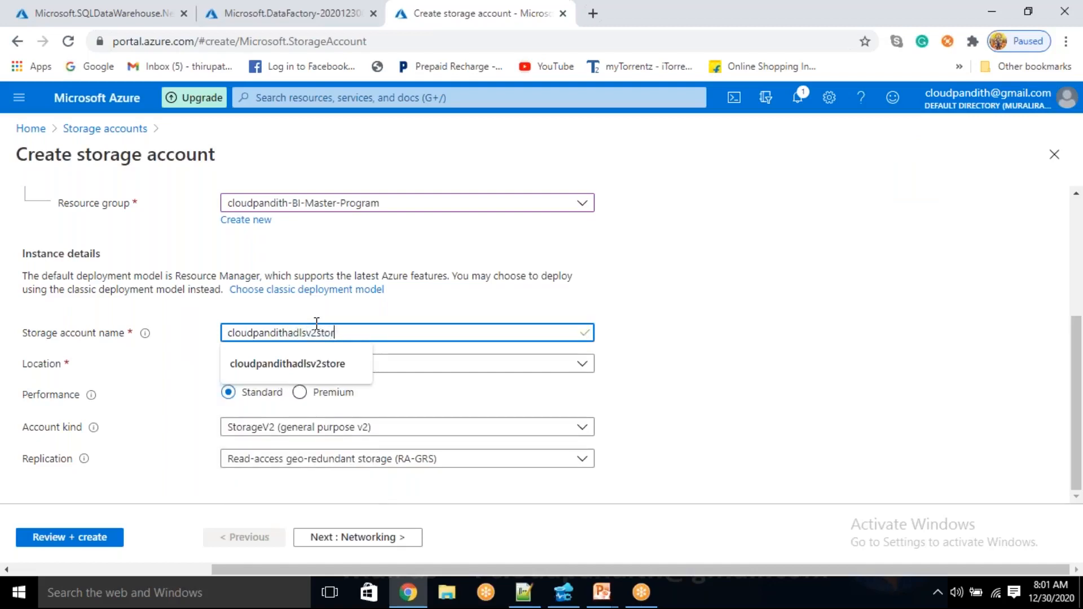
type("e")
left_click(715, 320)
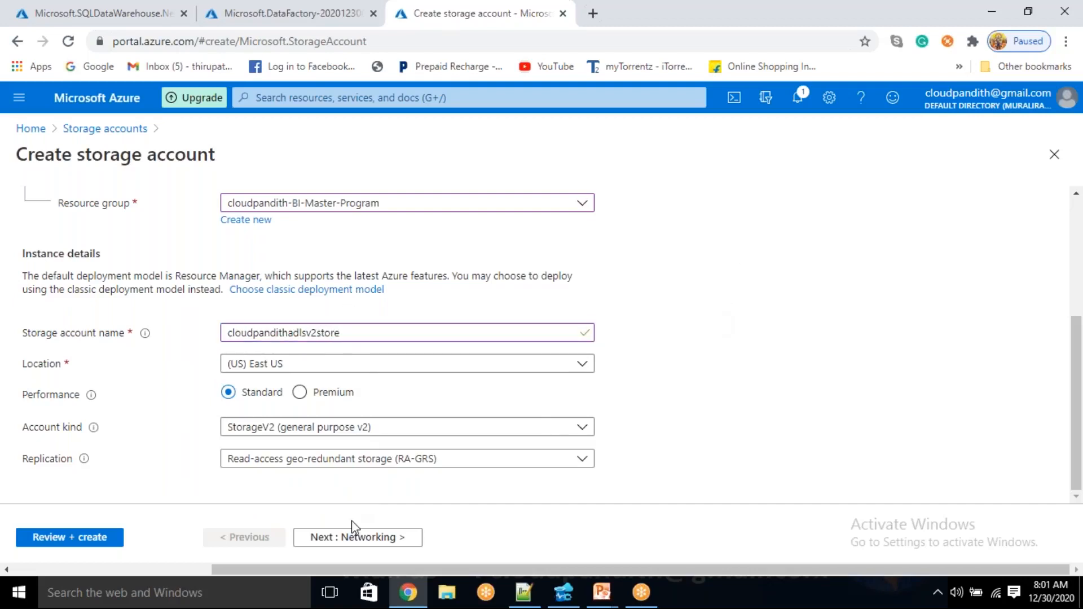
Enable the Data Lake Storage Gen2 hierarchical namespace in the advanced settings, and submit the storage account for creation
left_click(324, 537)
left_click(323, 539)
left_click(323, 539)
left_click(323, 540)
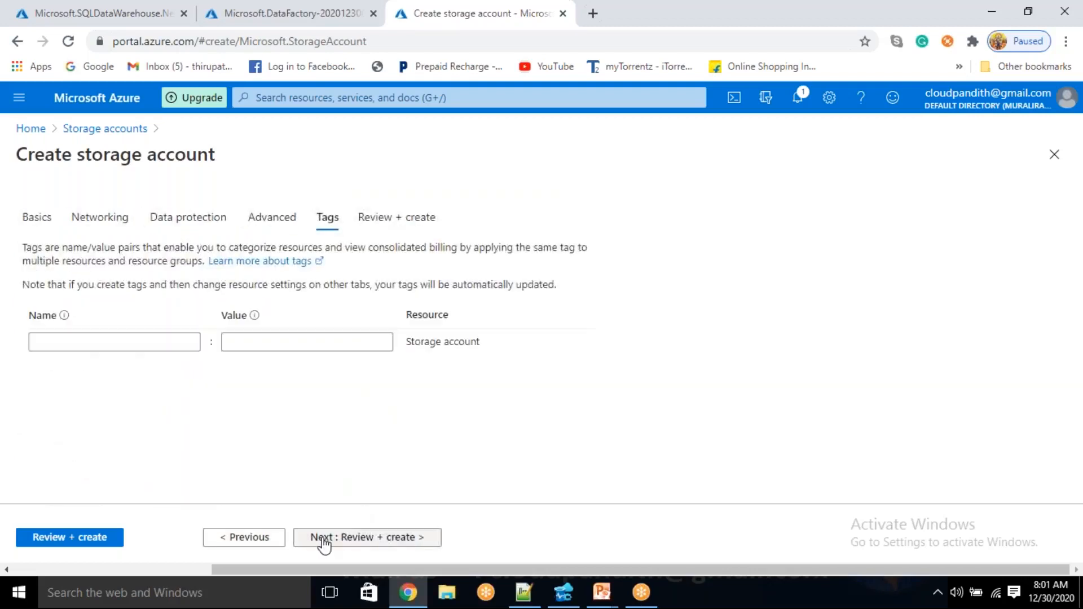
left_click(265, 541)
scroll(326, 416, "down", 1)
scroll(326, 420, "down", 2)
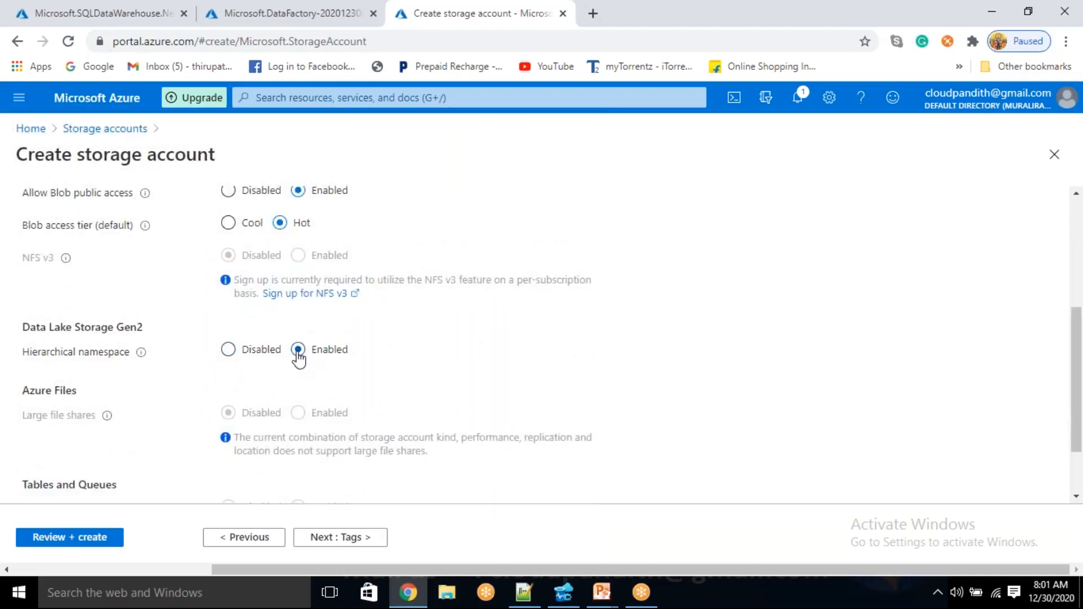
left_click(117, 539)
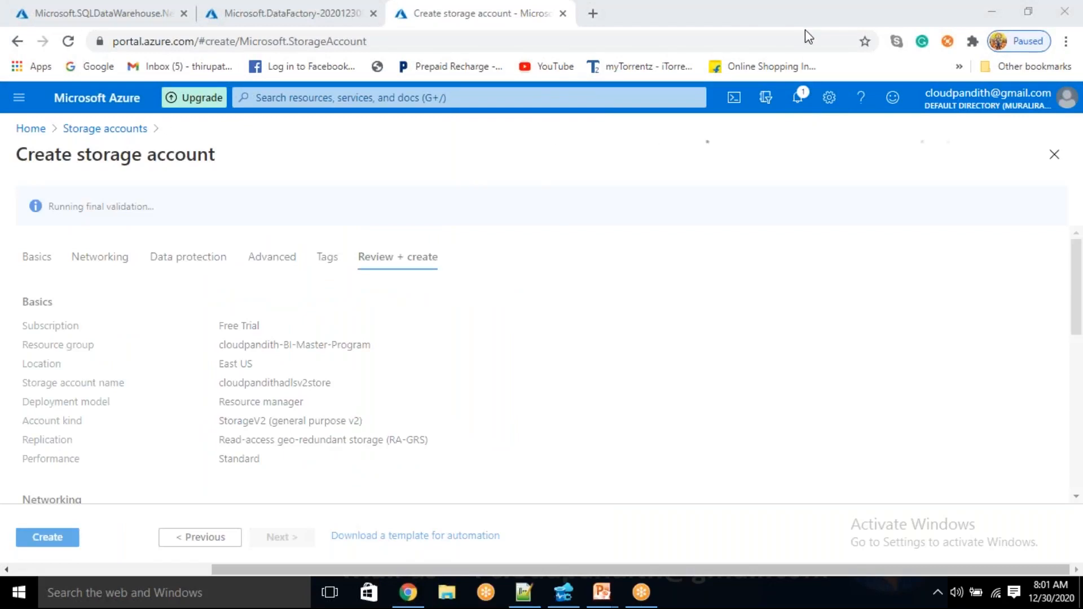
left_click(62, 539)
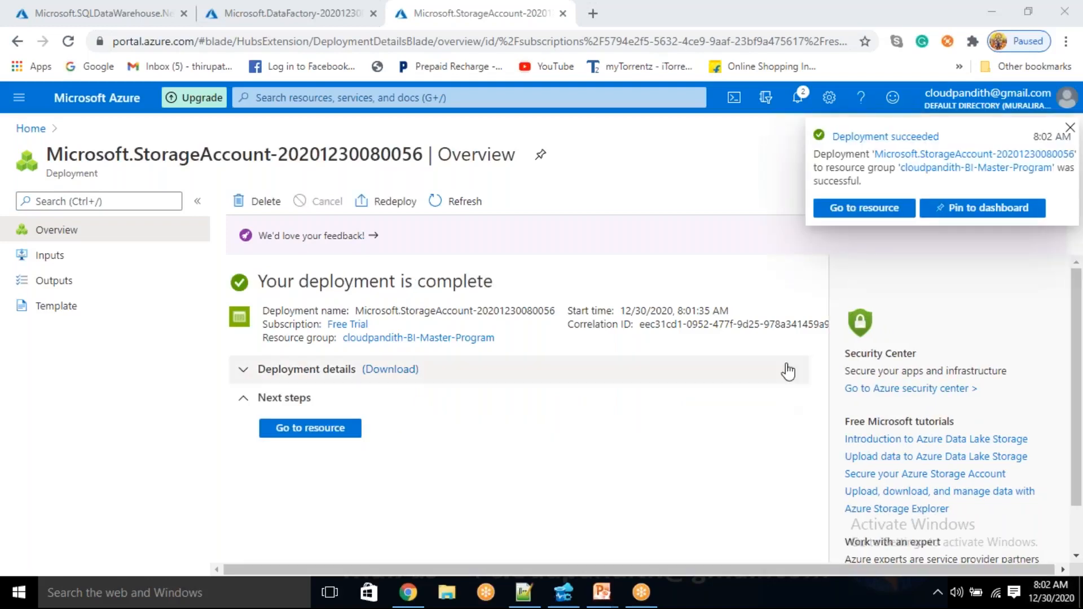
Open the Azure portal in a fourth browser tab and start creating a key vault
left_click(592, 12)
type("portal.azure.com")
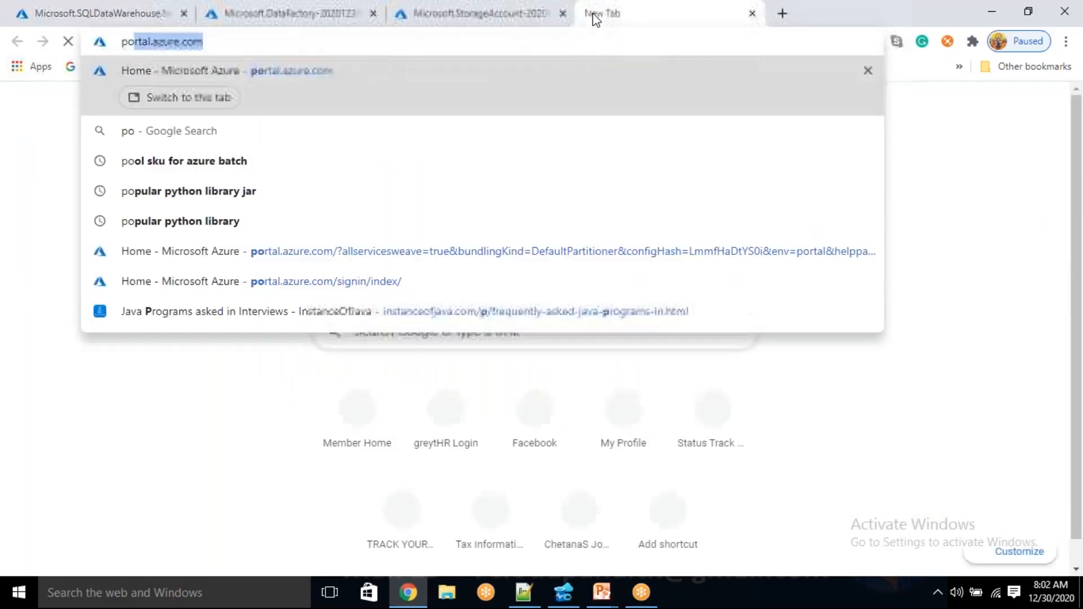
key("Return")
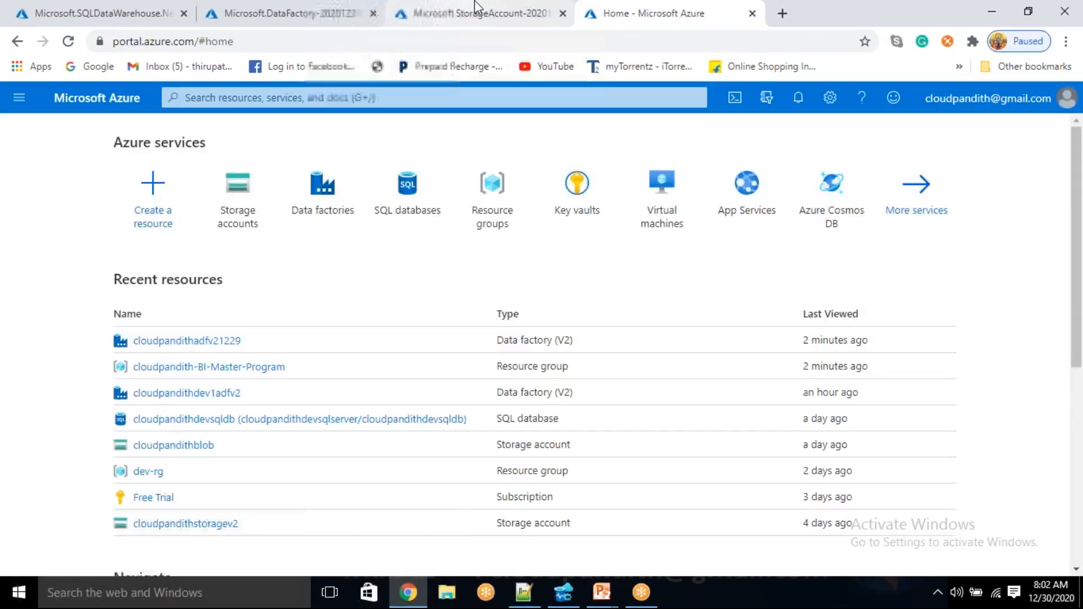
left_click(576, 201)
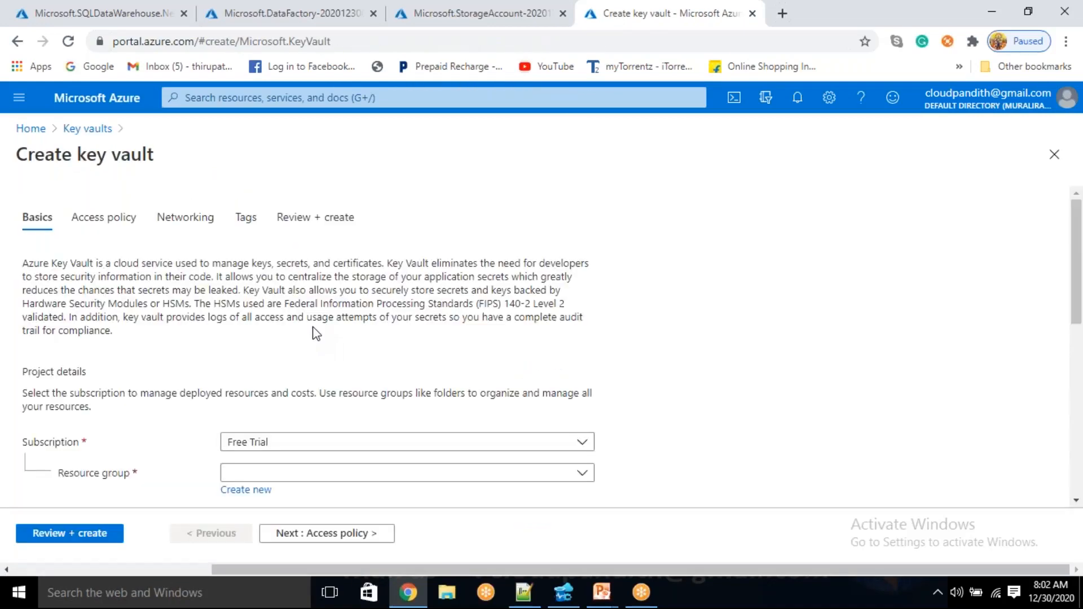
Assign the key vault to the cloudpandith-BI-Master-Program resource group, name it cloudpandithakv1230, and proceed to its access policy settings
scroll(302, 322, "down", 3)
left_click(302, 317)
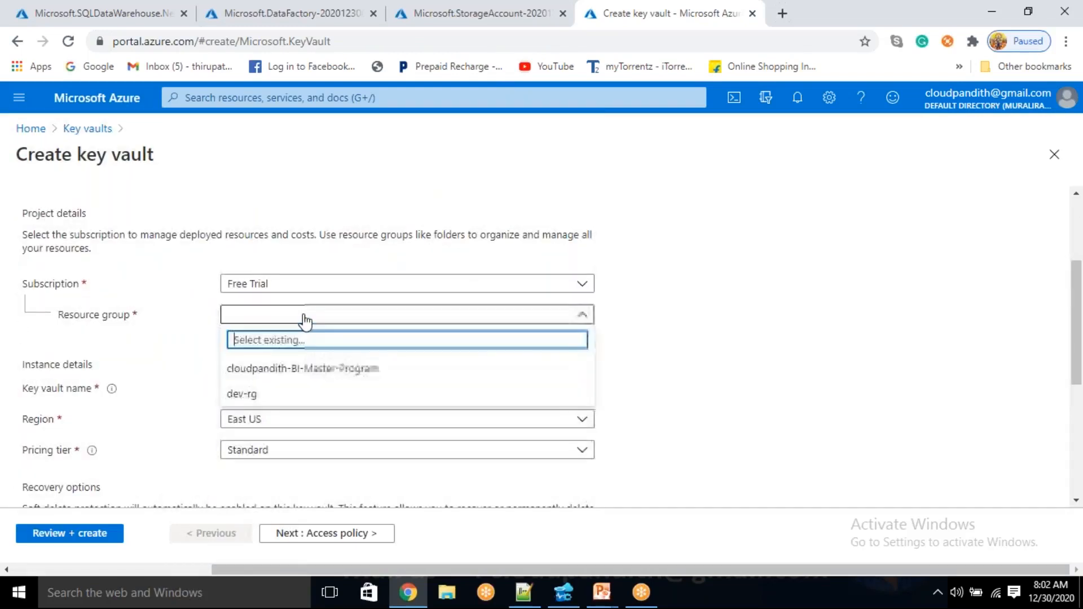
left_click(273, 368)
left_click(263, 388)
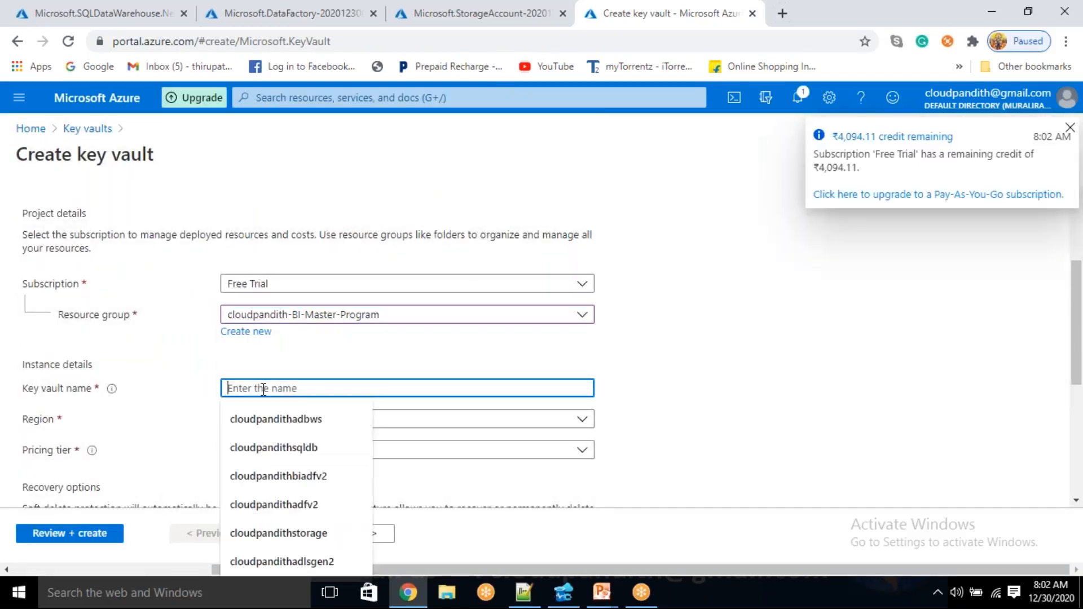
type("cloudpandithakv1230")
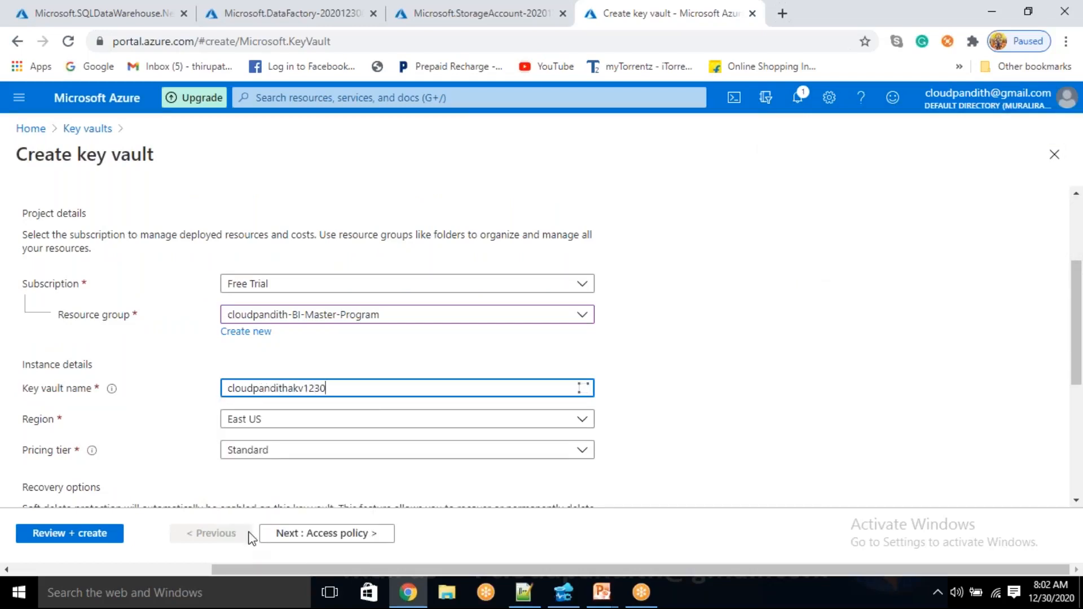
left_click(310, 540)
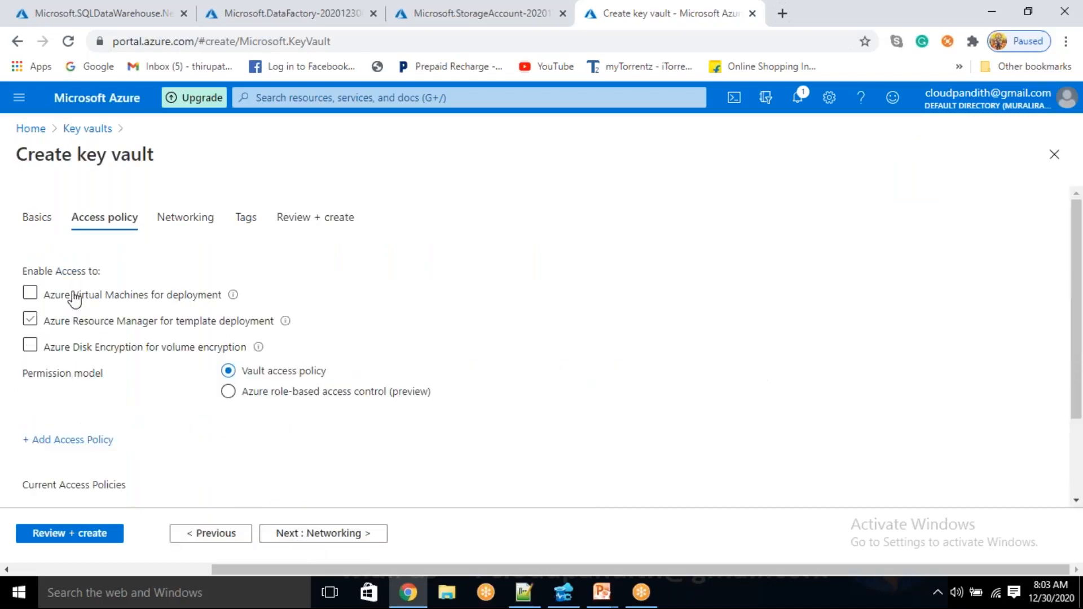
Start a new access policy for the key vault based on the Key, Secret, & Certificate Management template
left_click(72, 447)
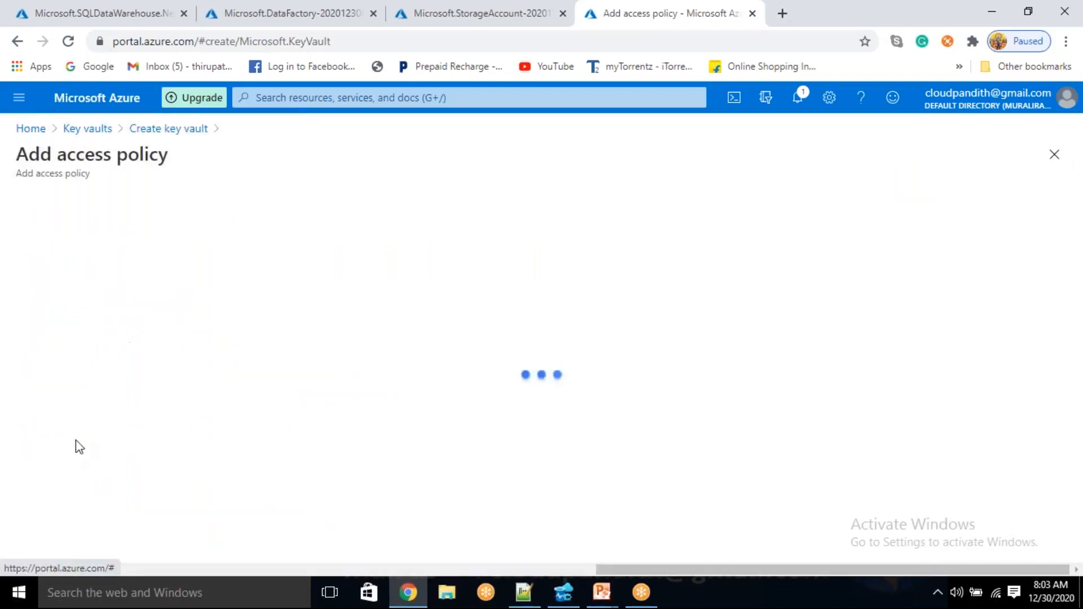
left_click(289, 229)
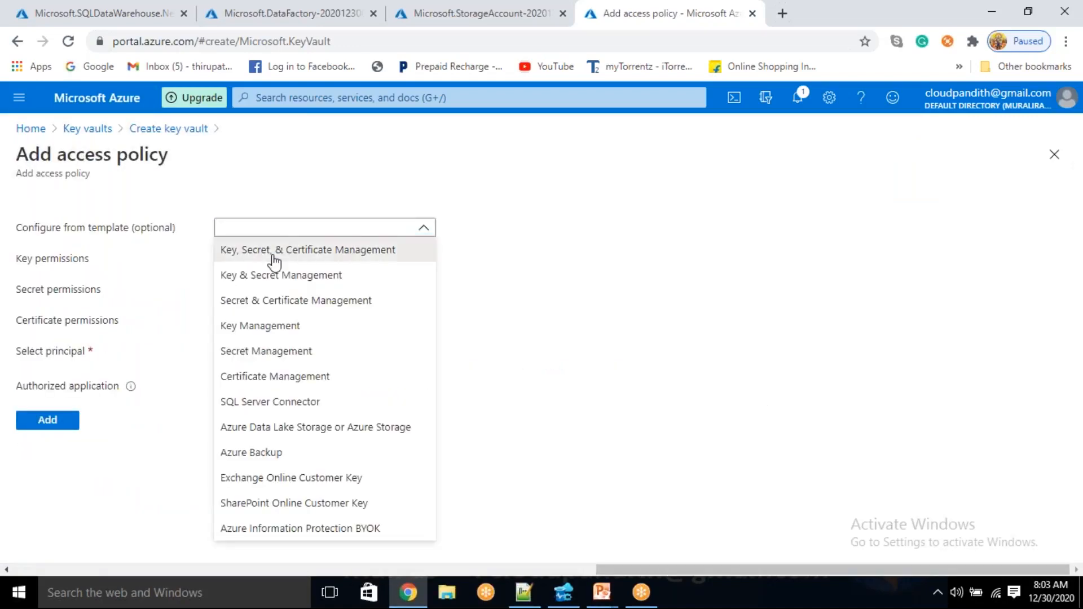
left_click(276, 253)
Search the directory for cloudpandithadfv2 and pick cloudpandithadfv21229 as the access policy's principal
left_click(259, 355)
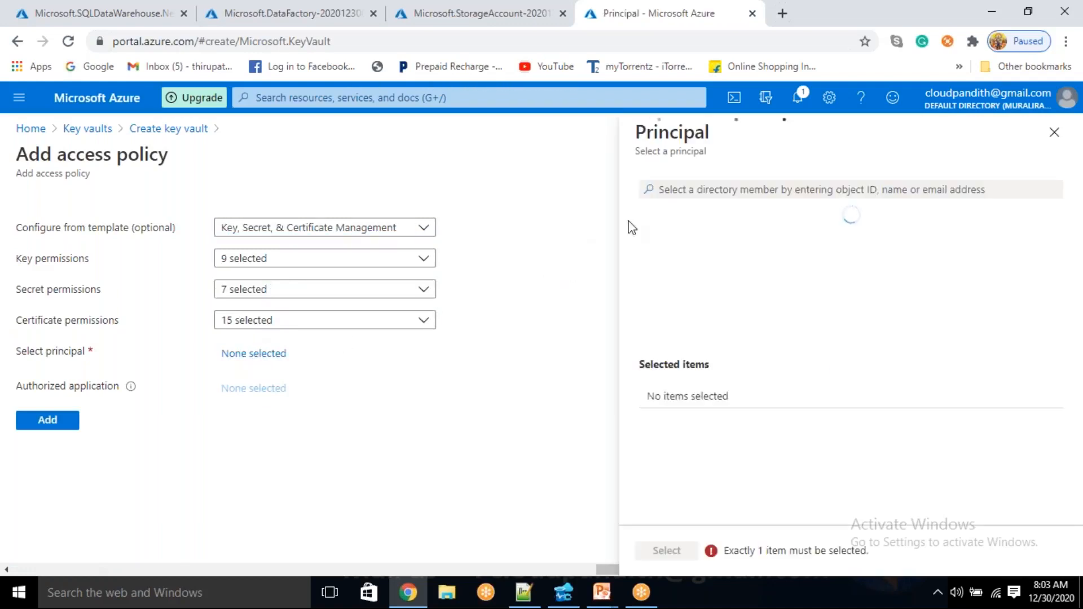
left_click(673, 188)
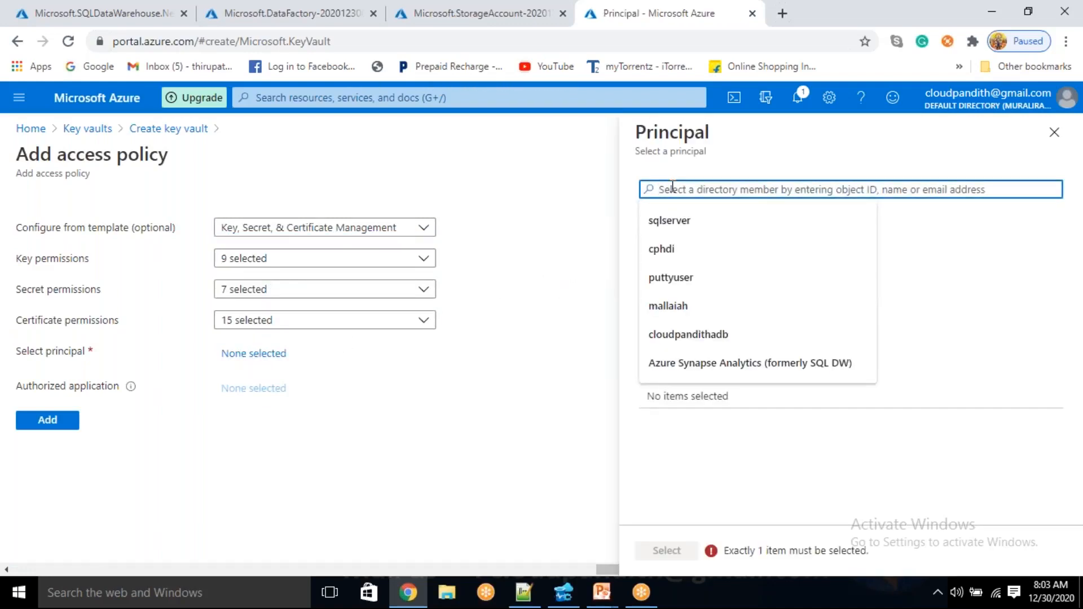
type("cloudpandithadfv2")
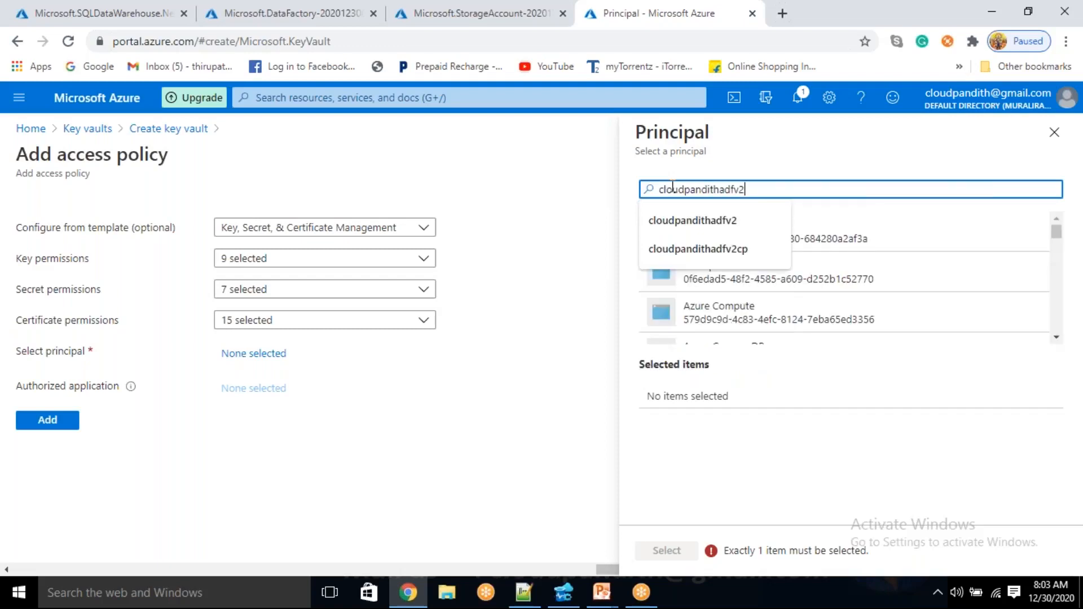
left_click(804, 444)
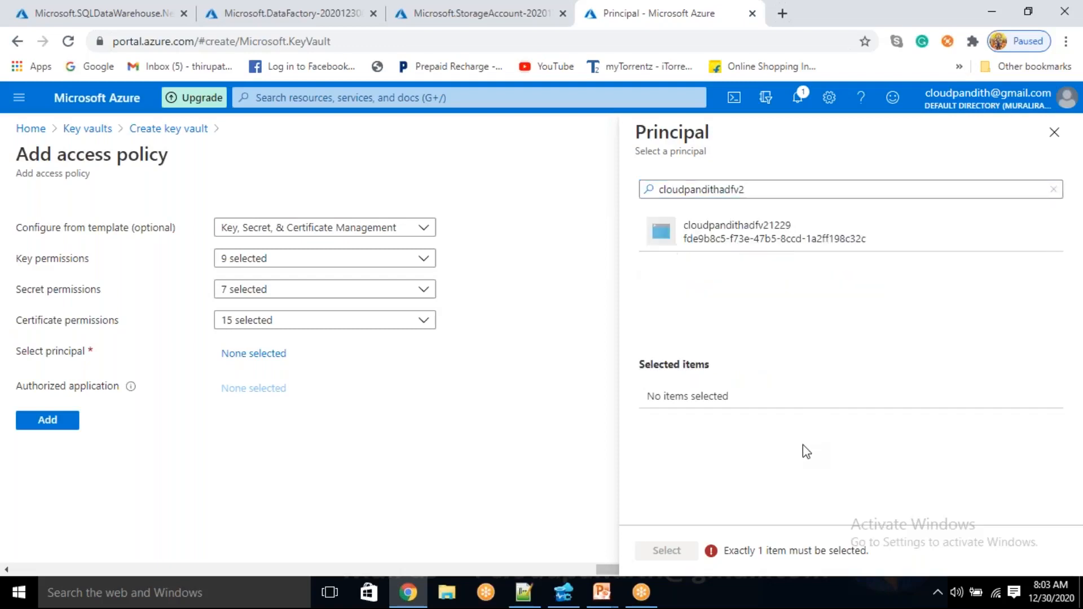
left_click(772, 255)
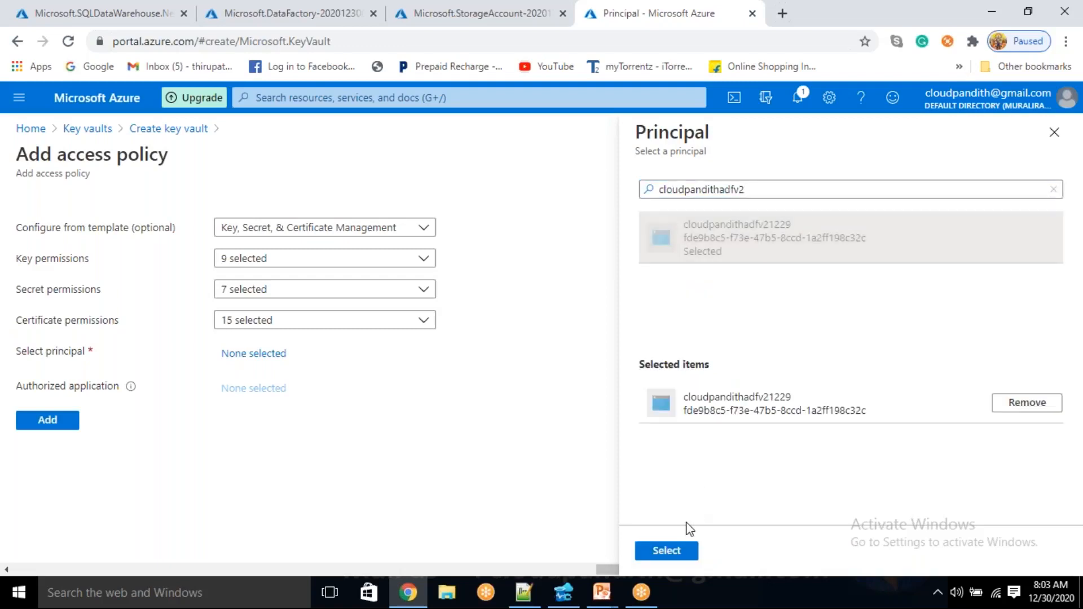
Open the deployed data factory resource in its browser tab to check its name against the chosen principal, and return to the key vault tab
left_click(298, 11)
left_click(309, 430)
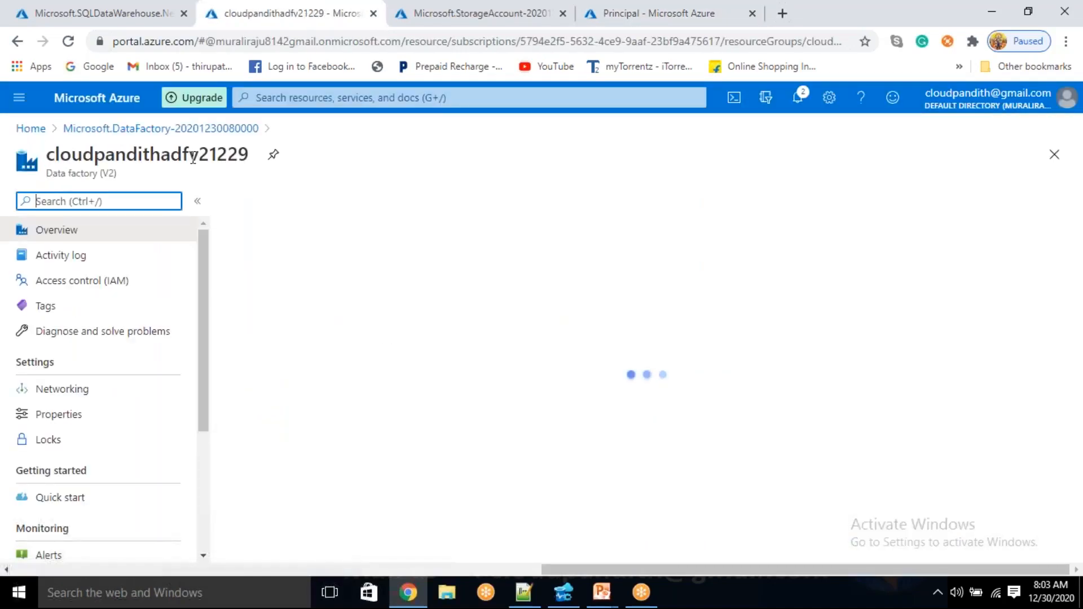
left_click(616, 7)
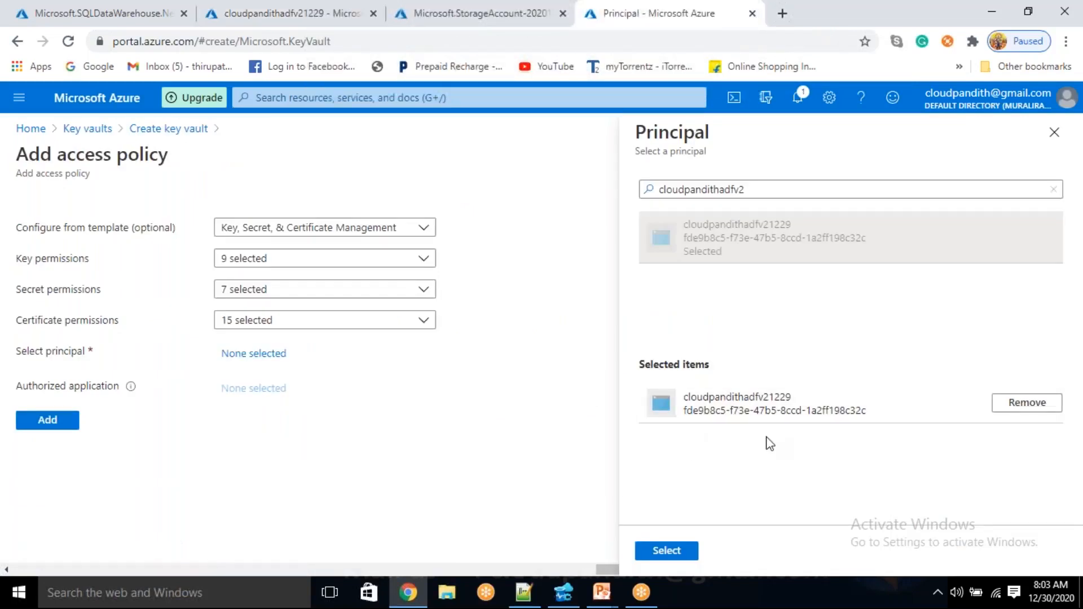
Confirm the principal, add the access policy to the key vault, and submit the vault for creation
left_click(666, 552)
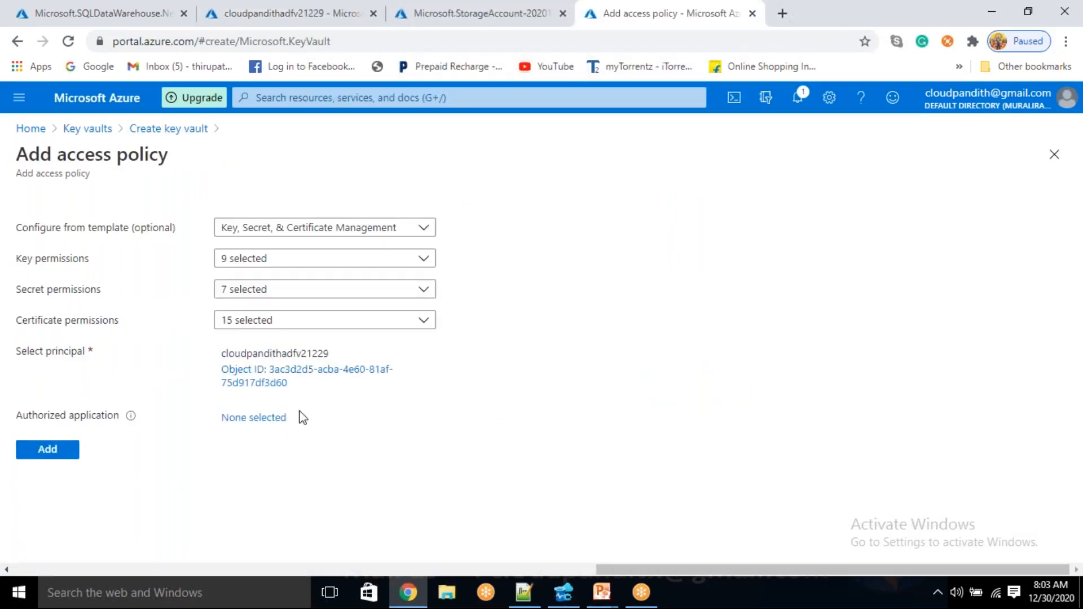
left_click(66, 451)
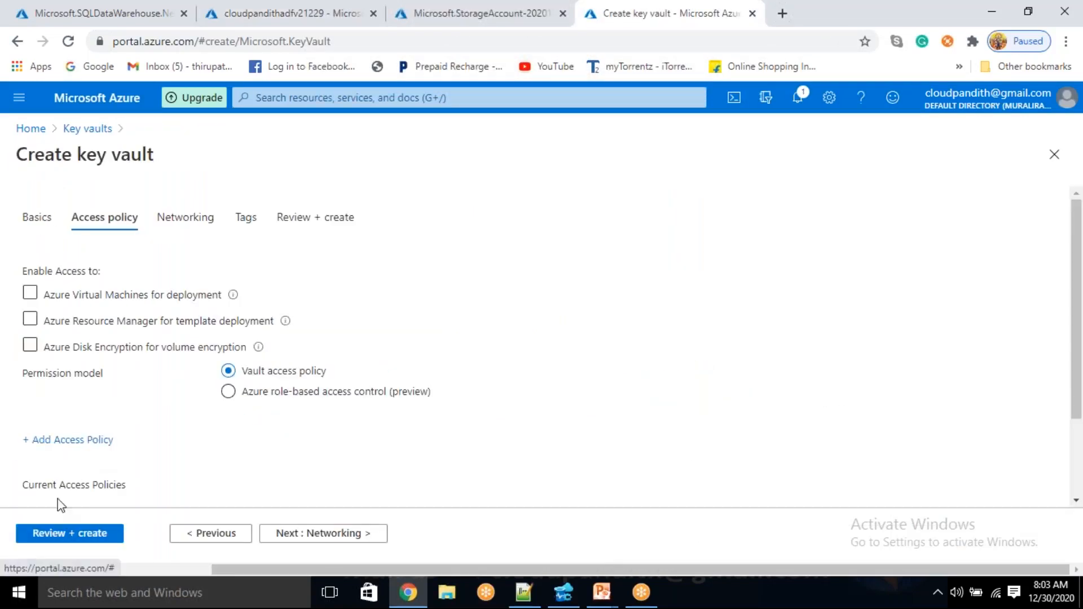
left_click(52, 535)
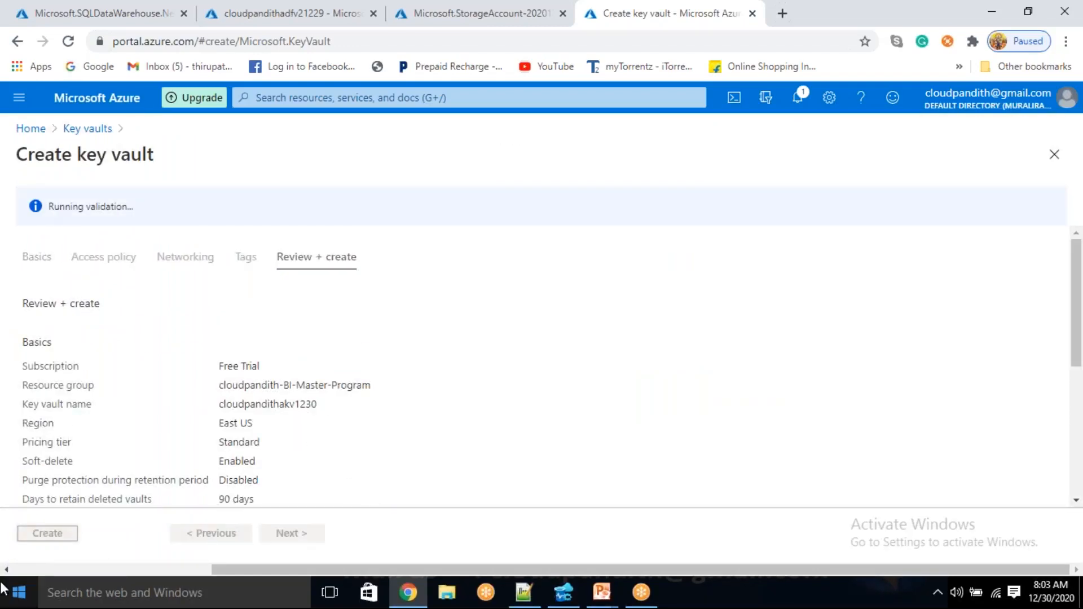
left_click(47, 533)
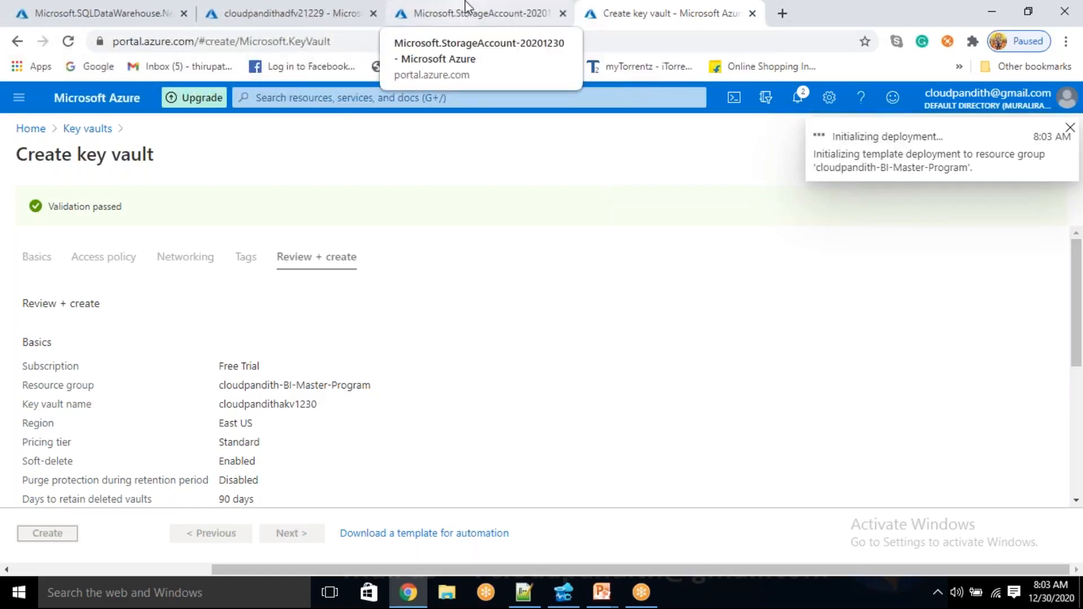
Make the storage account tab the first browser tab, and check the SQL data warehouse, data factory and key vault tabs
left_click_drag(468, 3, 25, 3)
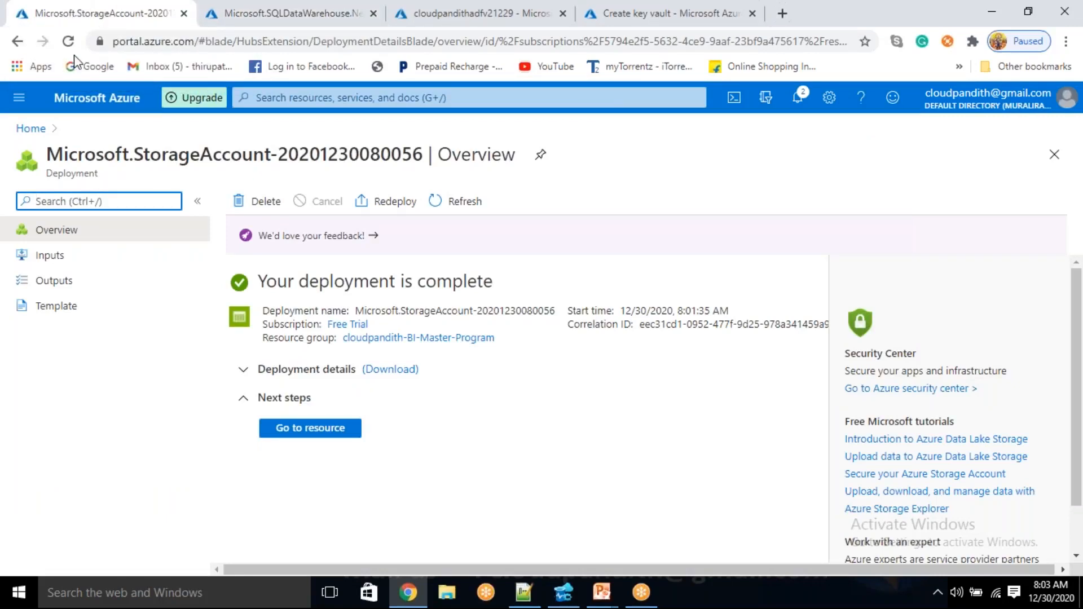
left_click(274, 8)
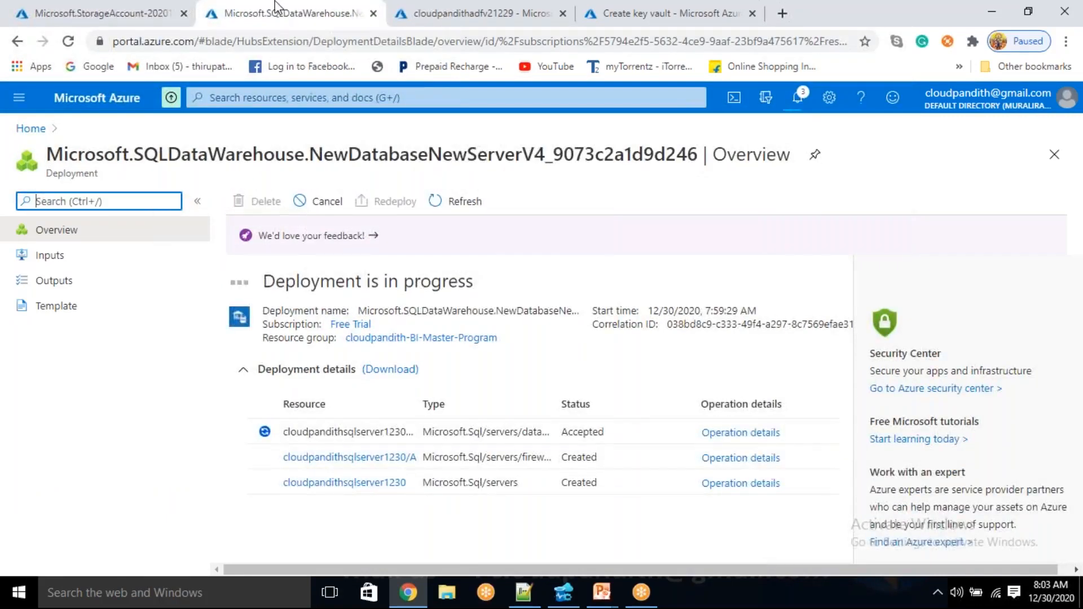
left_click(481, 8)
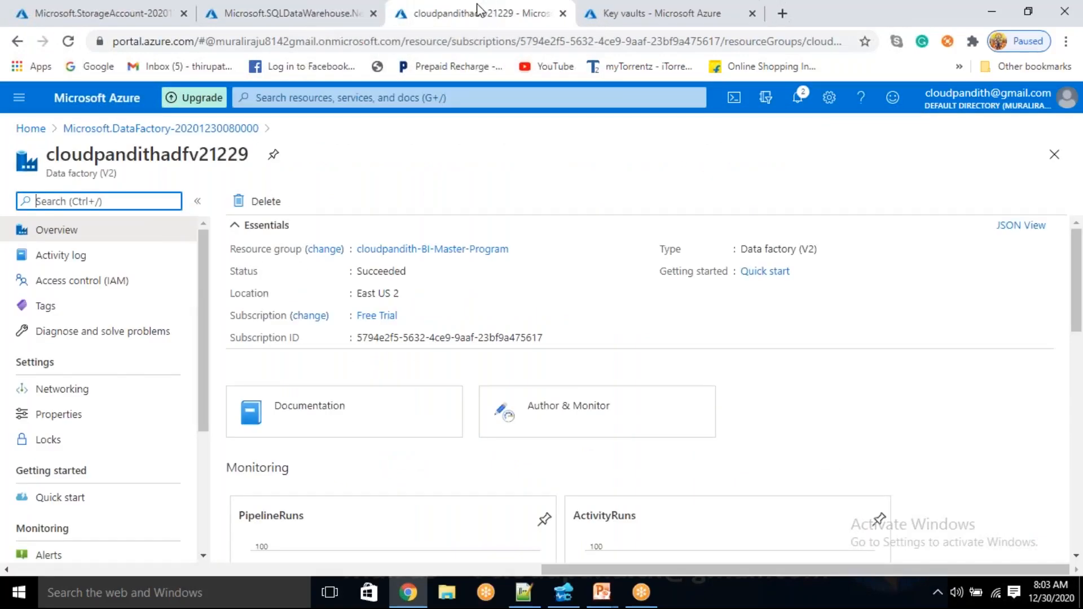
left_click(614, 8)
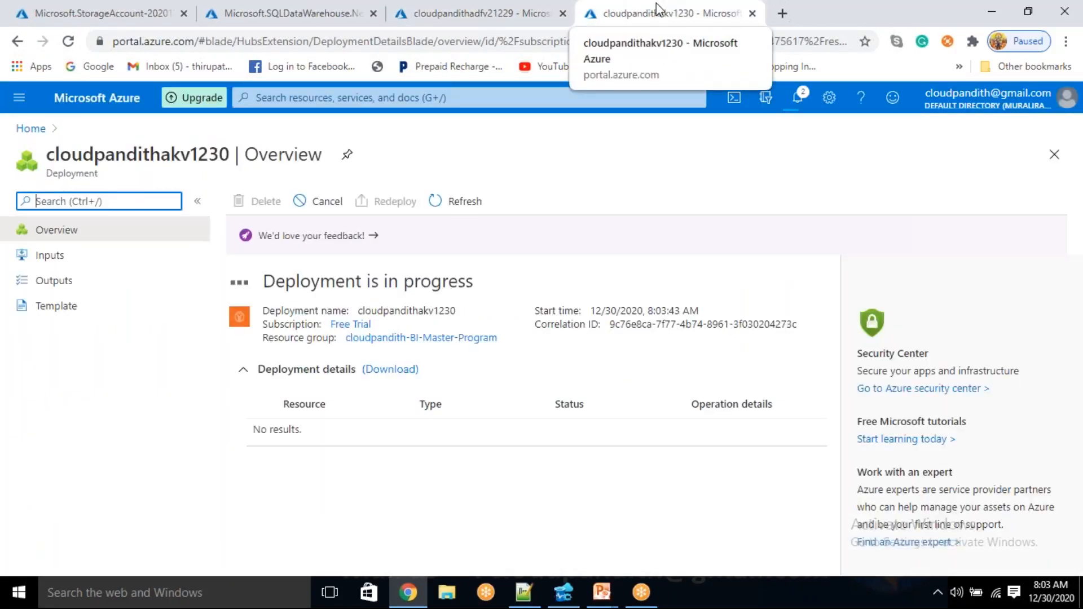
Launch Author & Monitor for the cloudpandithadfv21229 data factory and open its authoring workspace
left_click(462, 12)
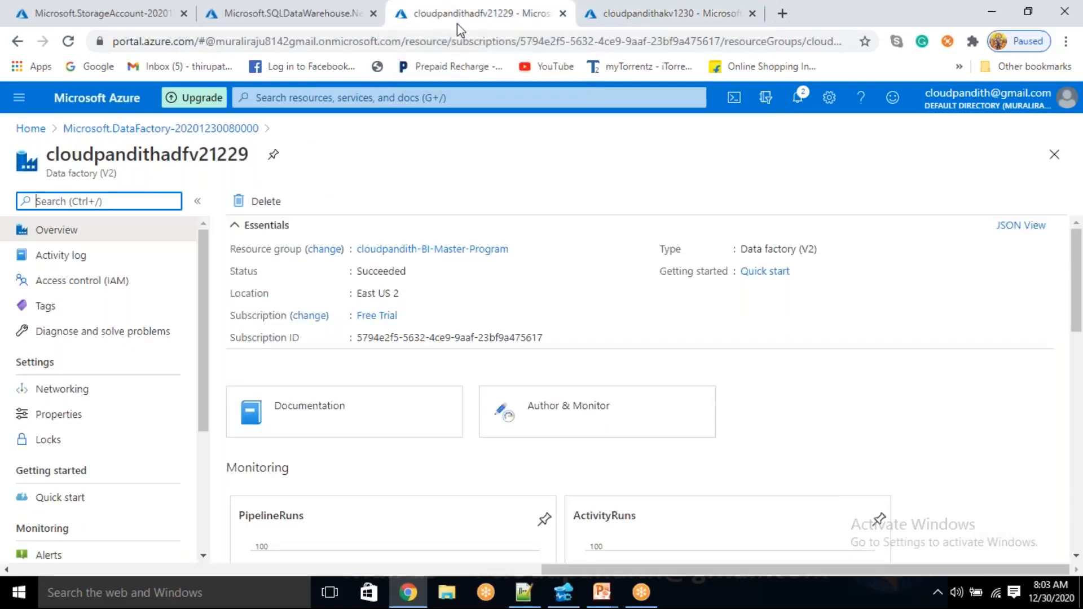
left_click(544, 409)
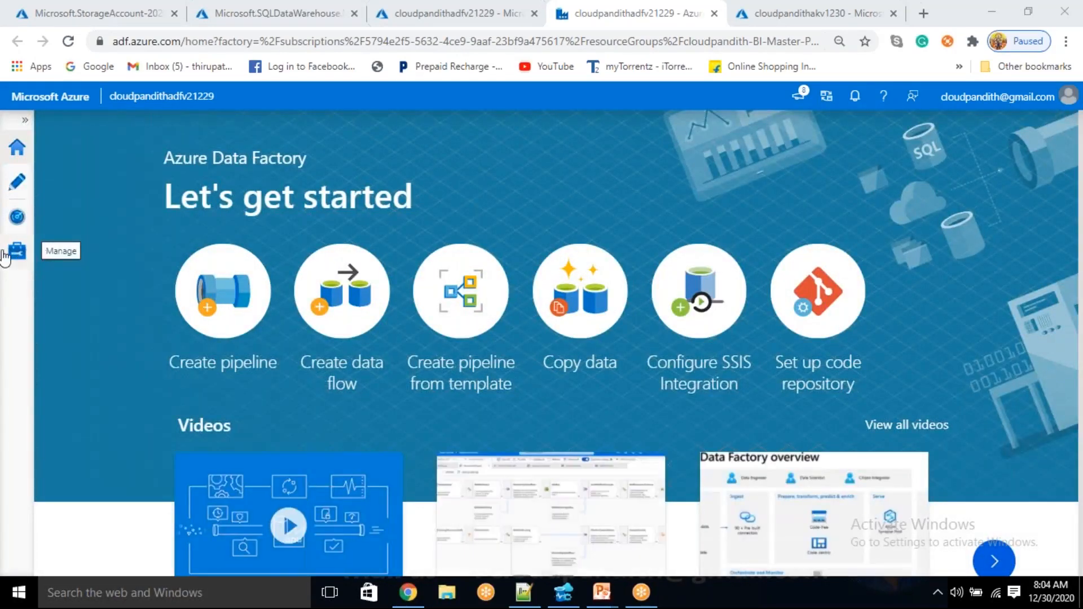
left_click(17, 183)
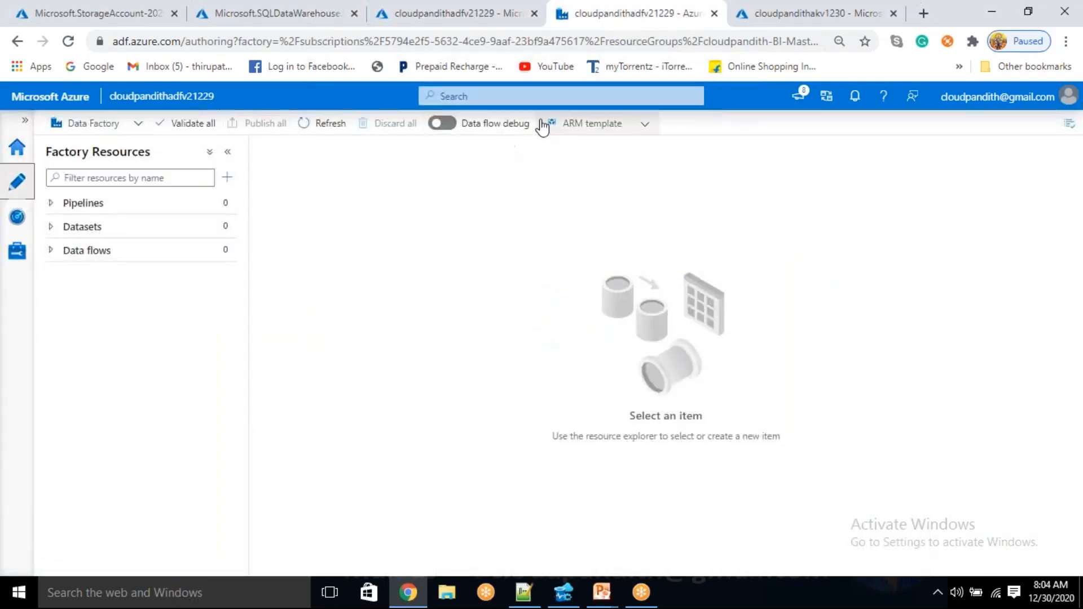
Turn on data flow debug in the data factory with a time to live of 2 hours
left_click(440, 124)
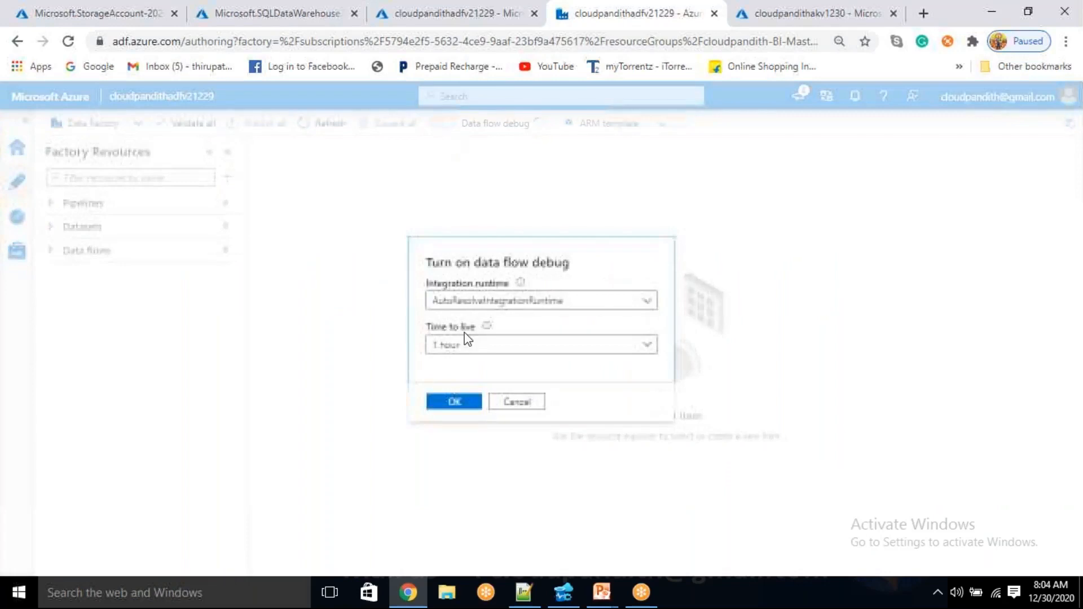
left_click(462, 345)
left_click(460, 388)
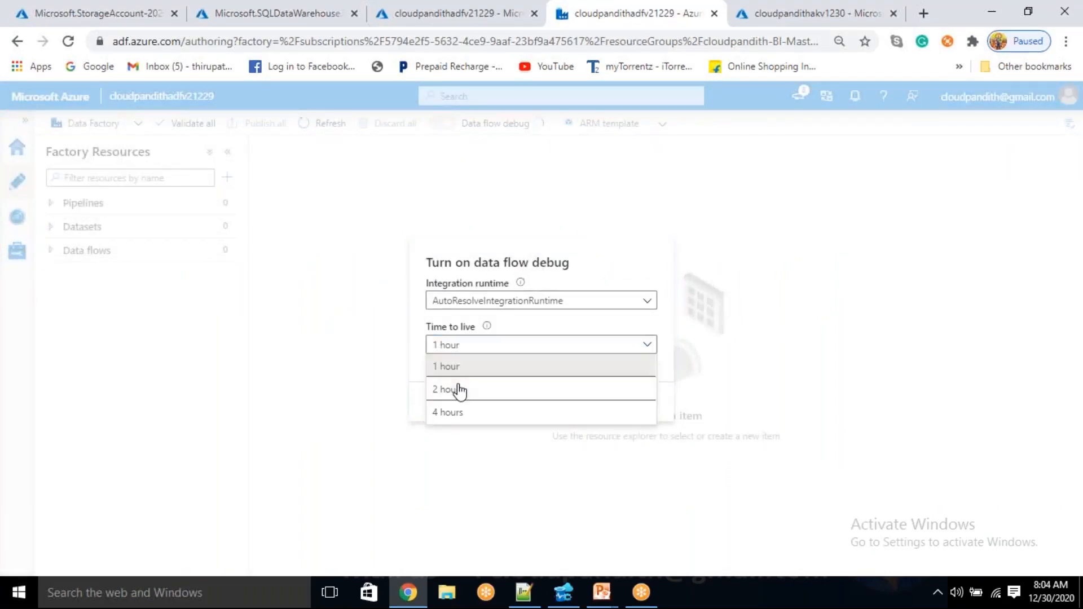
left_click(454, 402)
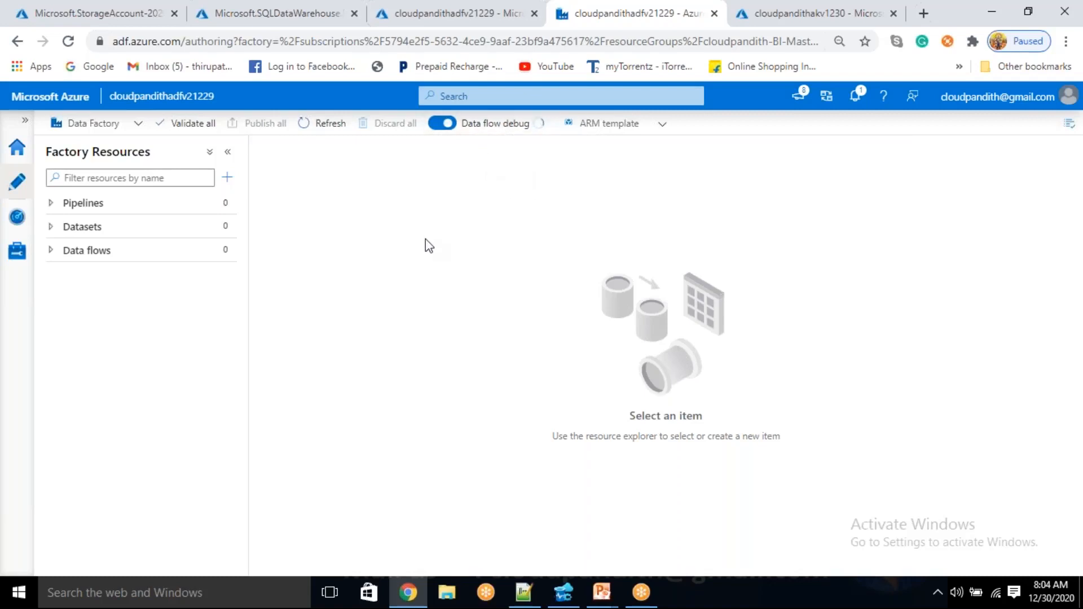
Go to the deployed cloudpandithadlsv2store storage account and open its list of containers
left_click(111, 7)
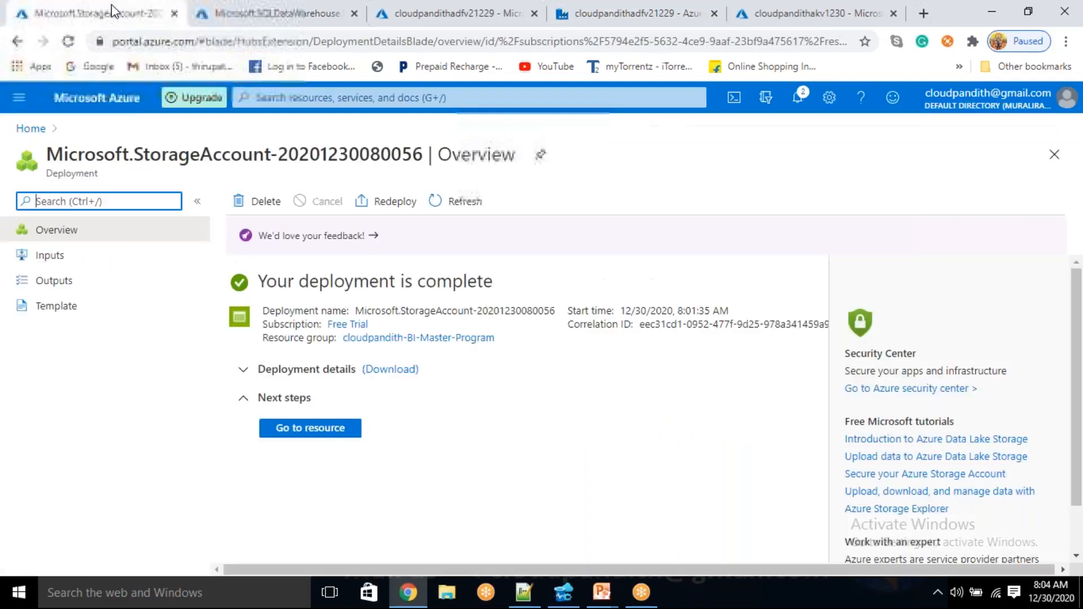
left_click(295, 432)
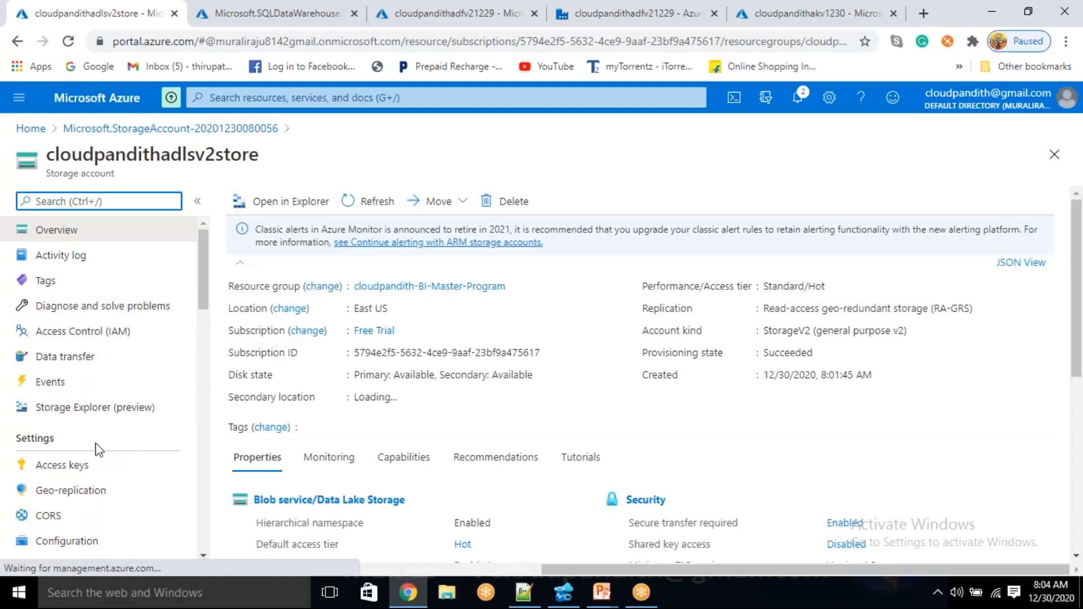
scroll(95, 451, "down", 3)
scroll(90, 467, "down", 5)
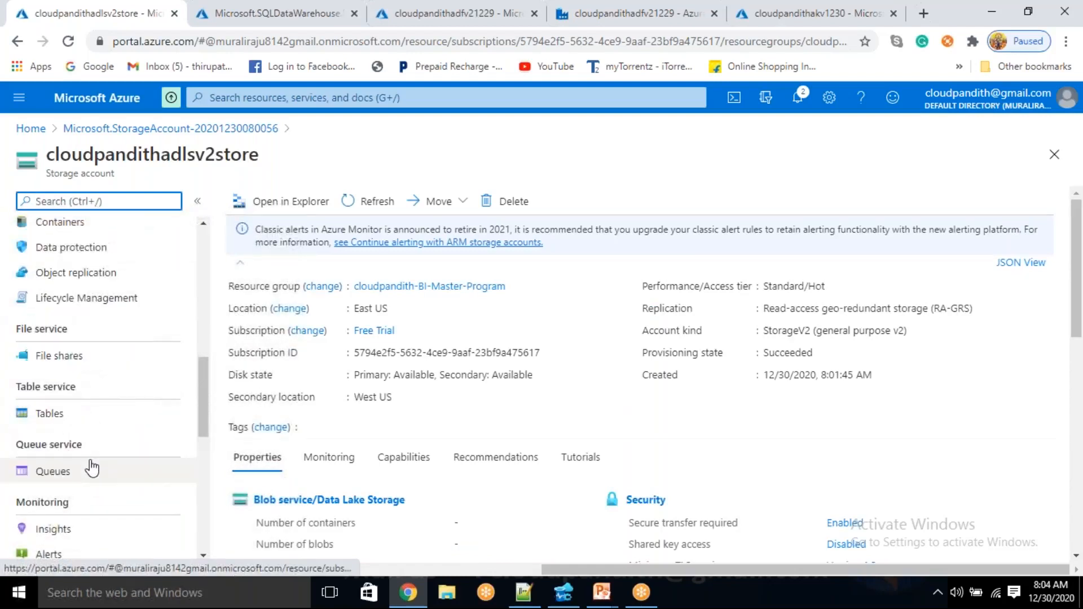
left_click(62, 222)
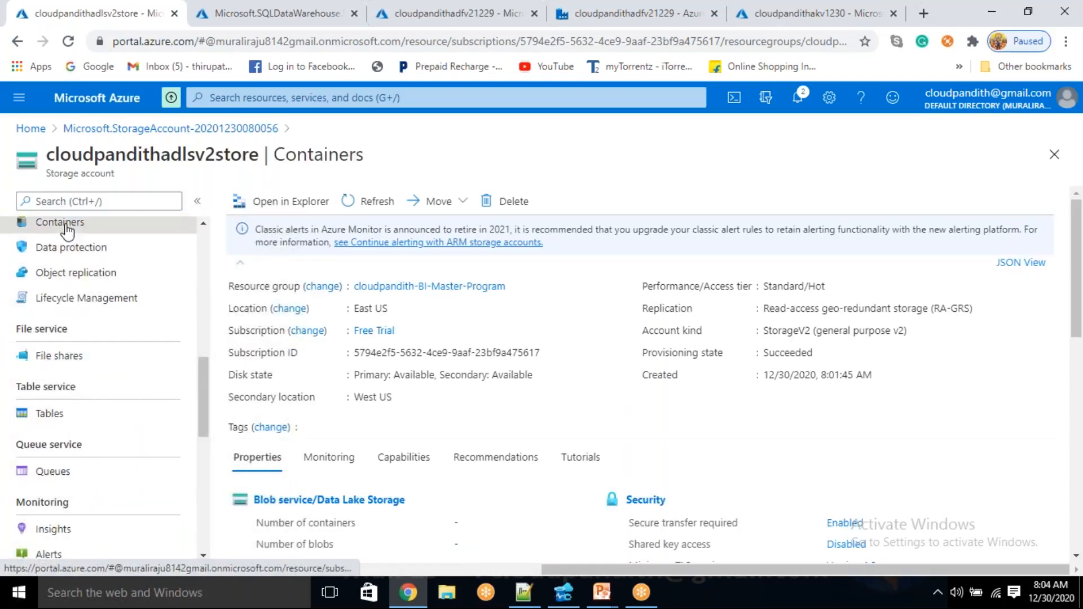
Create a container named customer with private access in the storage account, and clear the container search filter
left_click(273, 206)
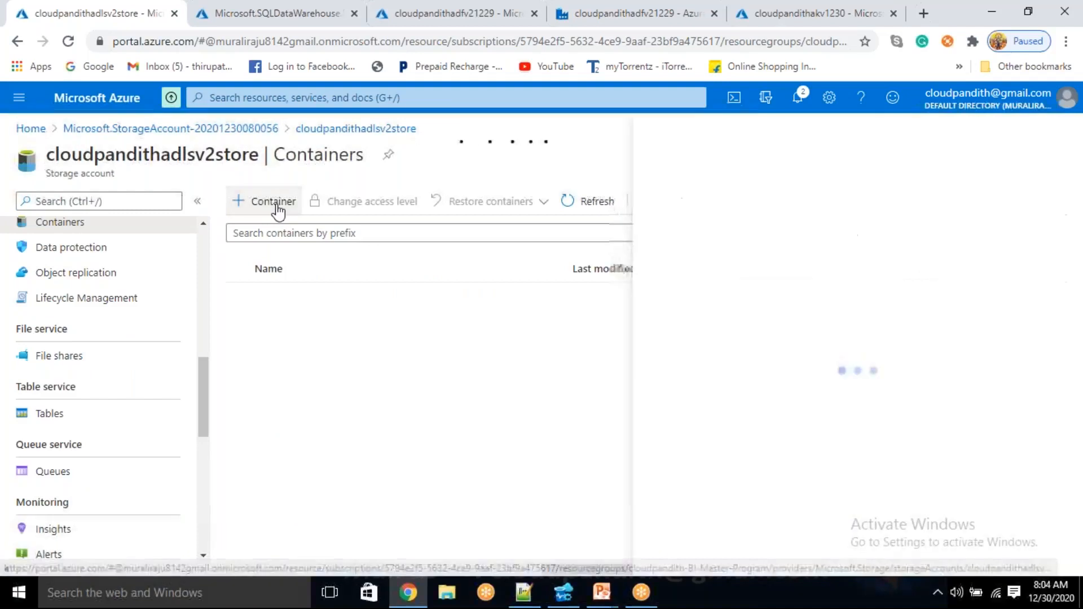
type("cloudpa")
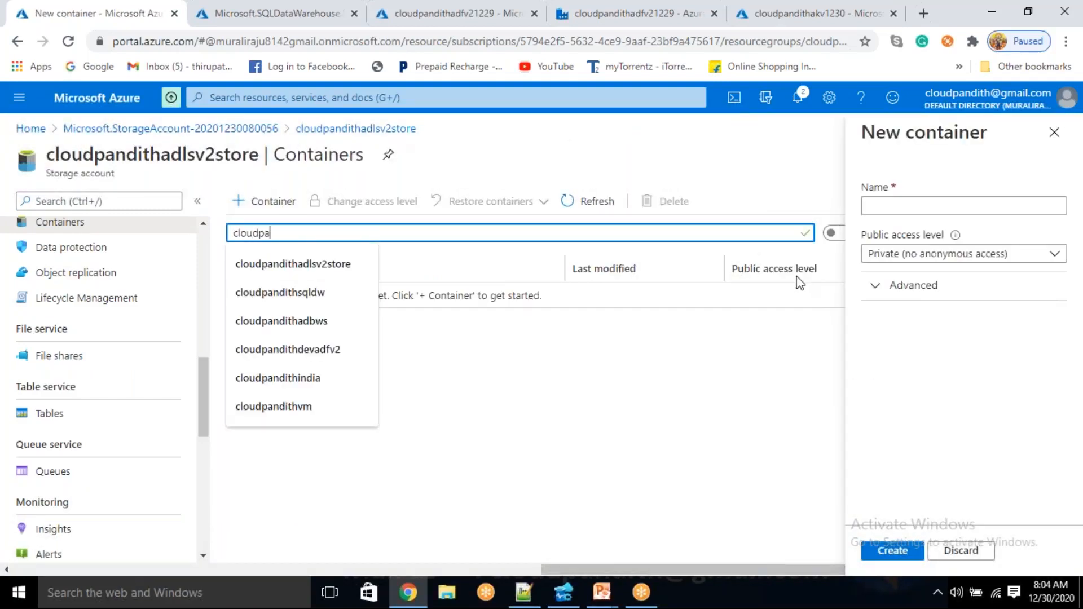
key("ctrl+a")
left_click(924, 204)
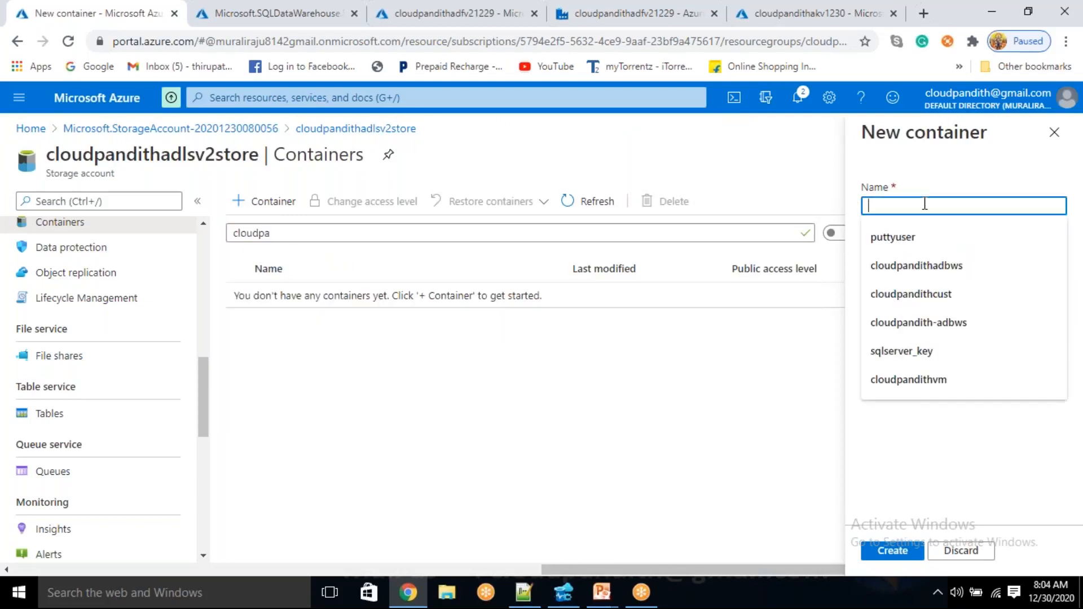
type("c")
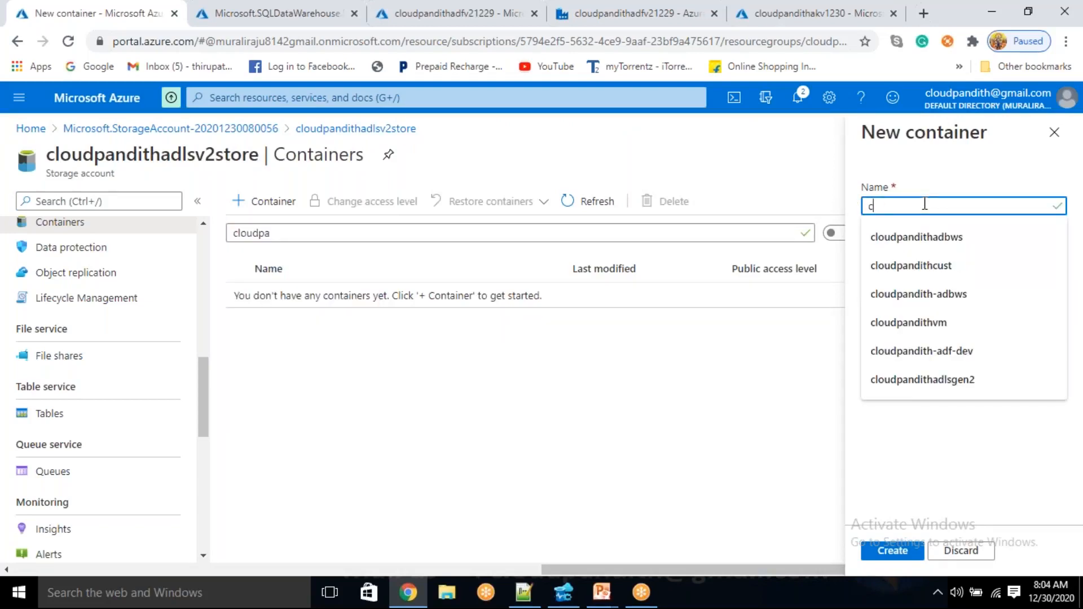
type("locu")
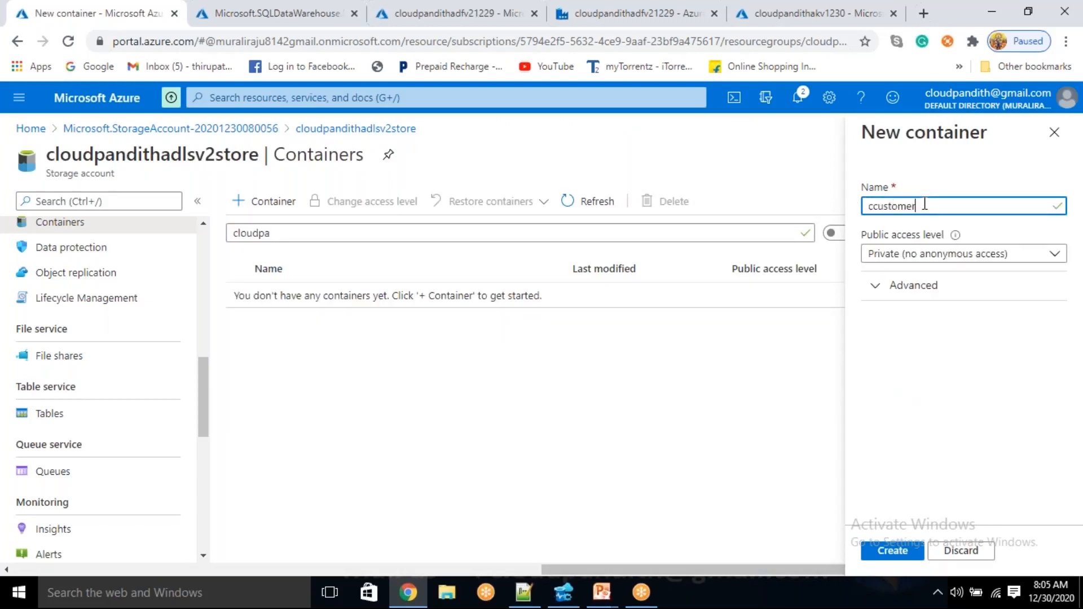
type("stomer")
left_click(894, 556)
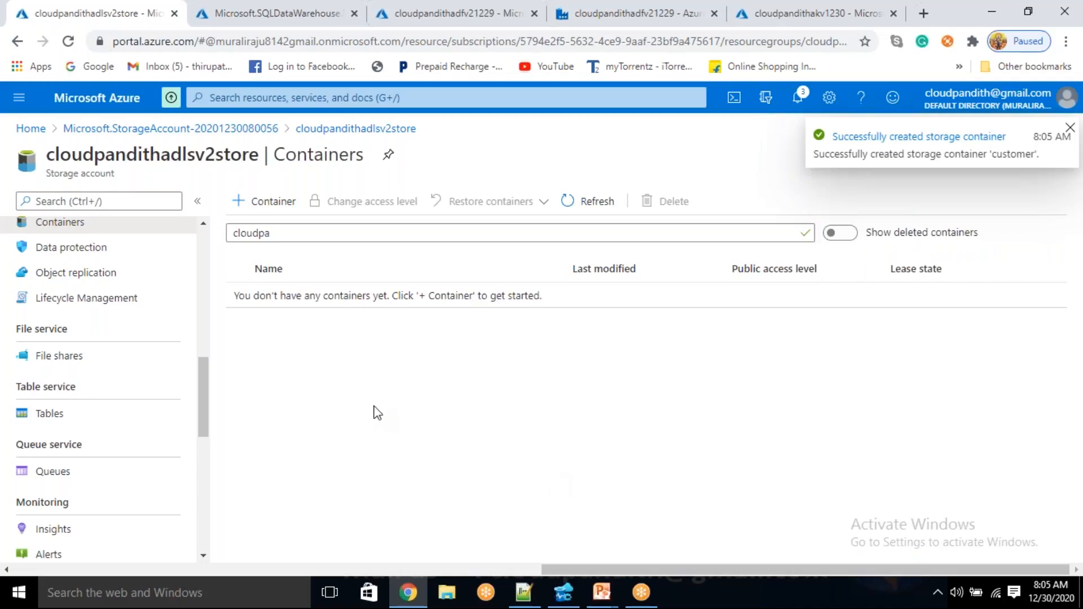
left_click_drag(315, 233, 187, 235)
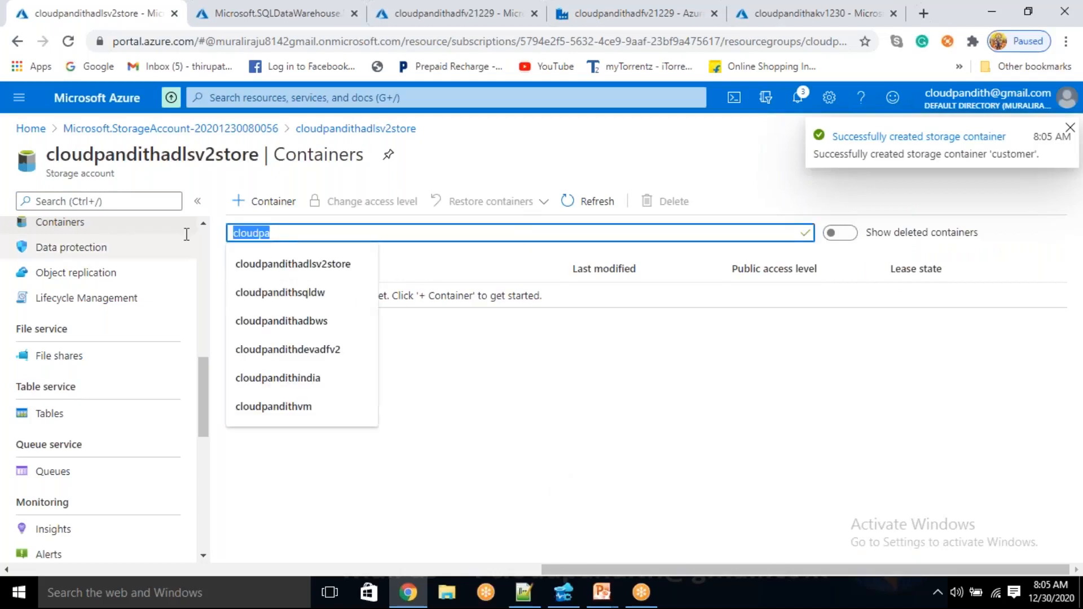
key("BackSpace")
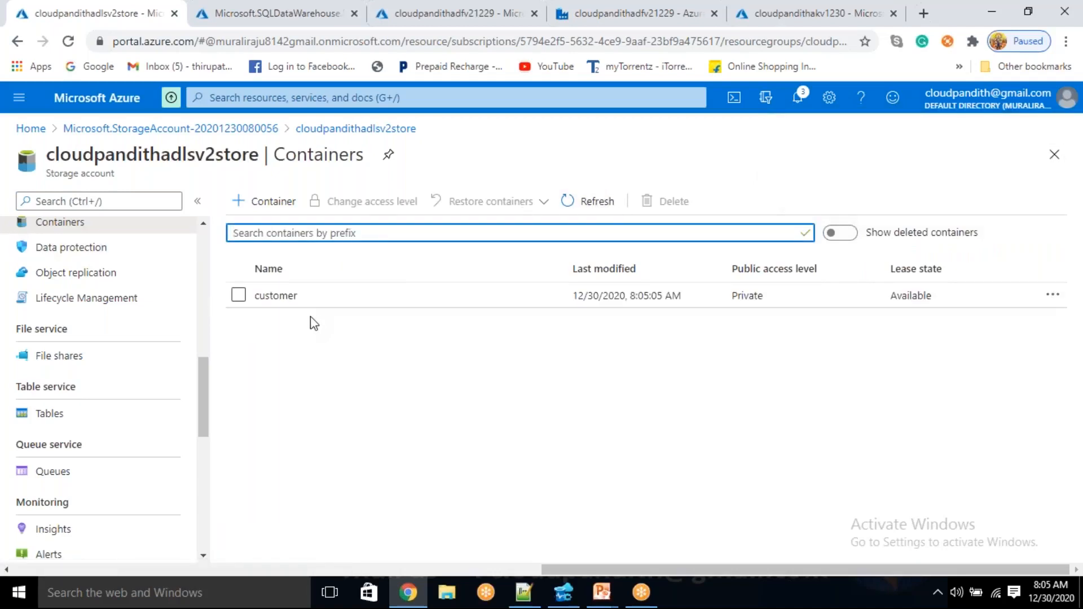
Open the customer container, and switch to Notepad++ to close the new 25 document without saving it
left_click(294, 296)
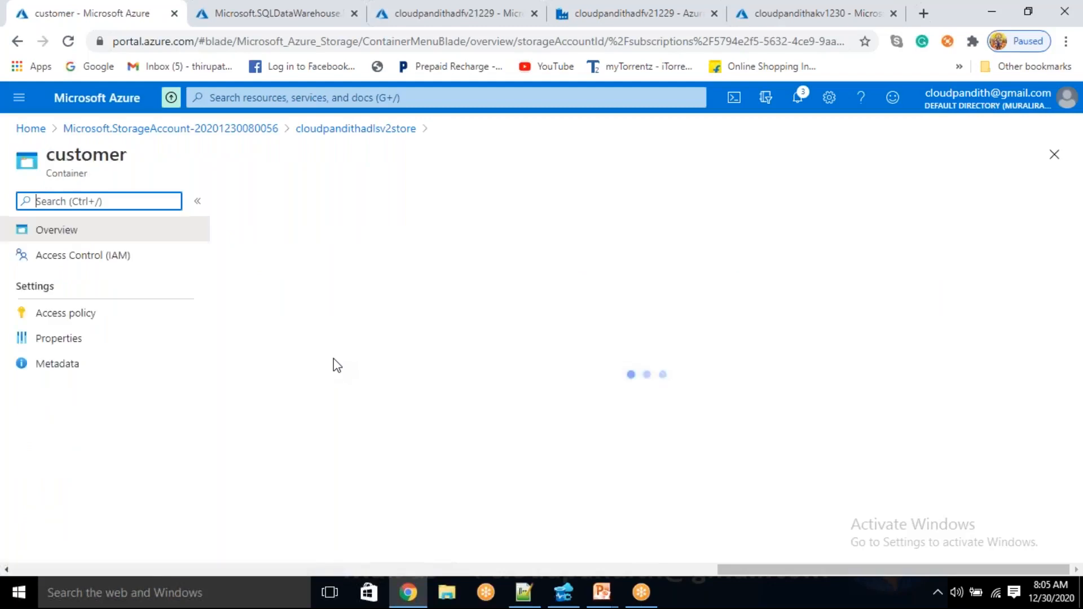
left_click(523, 592)
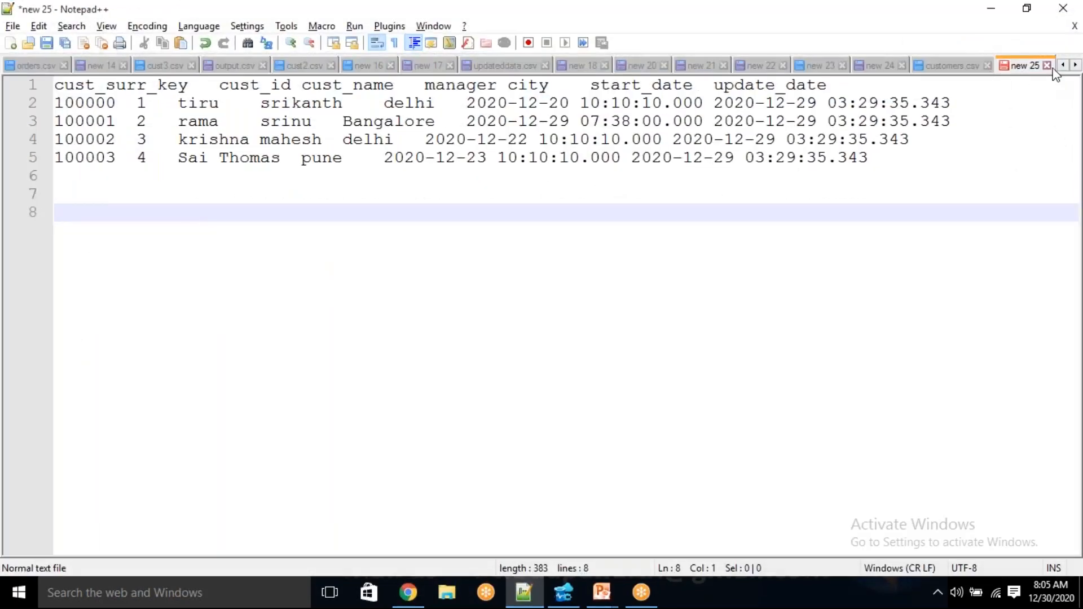
left_click(1048, 66)
left_click(553, 352)
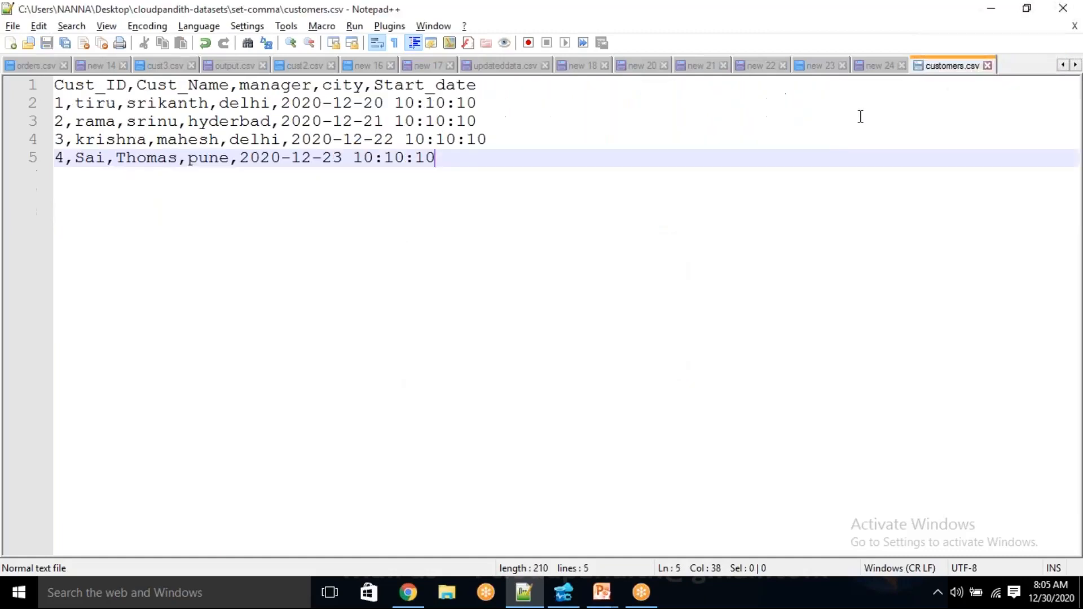
Review the header and records of customers.csv, and switch back to the Azure portal in Chrome
left_click_drag(463, 172, 42, 74)
left_click_drag(454, 169, 54, 74)
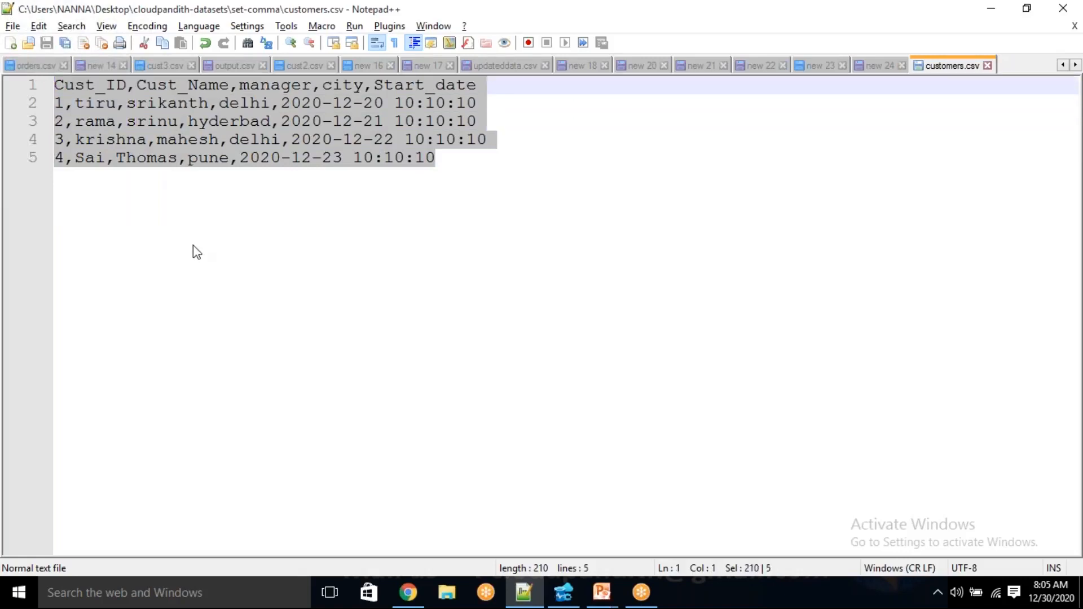
left_click(193, 247)
left_click(408, 592)
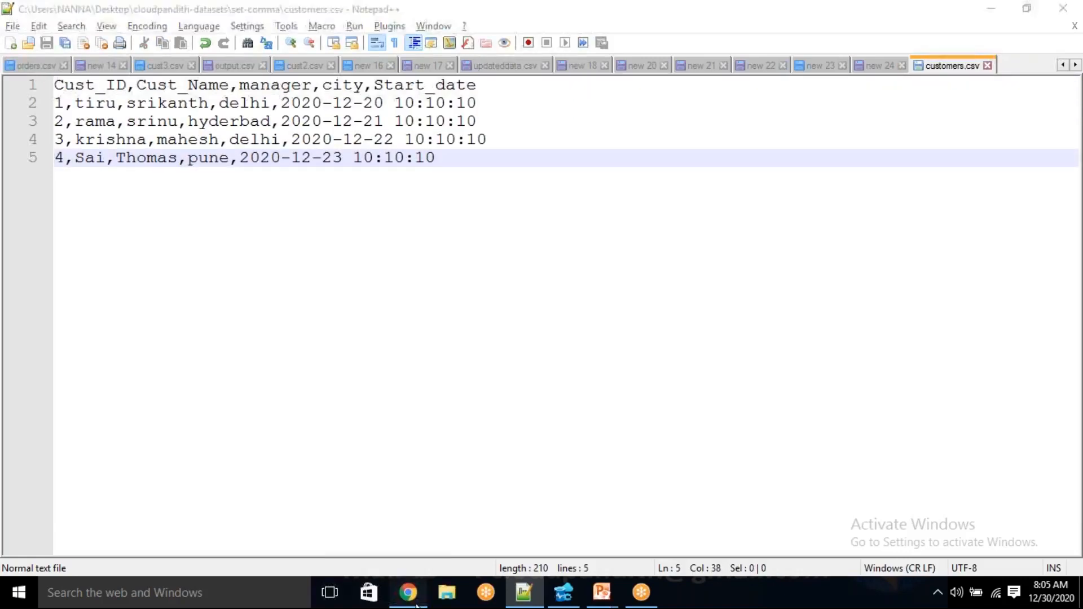
Upload customers.csv from the set-comma folder into the customer container, and close the upload form
left_click(266, 199)
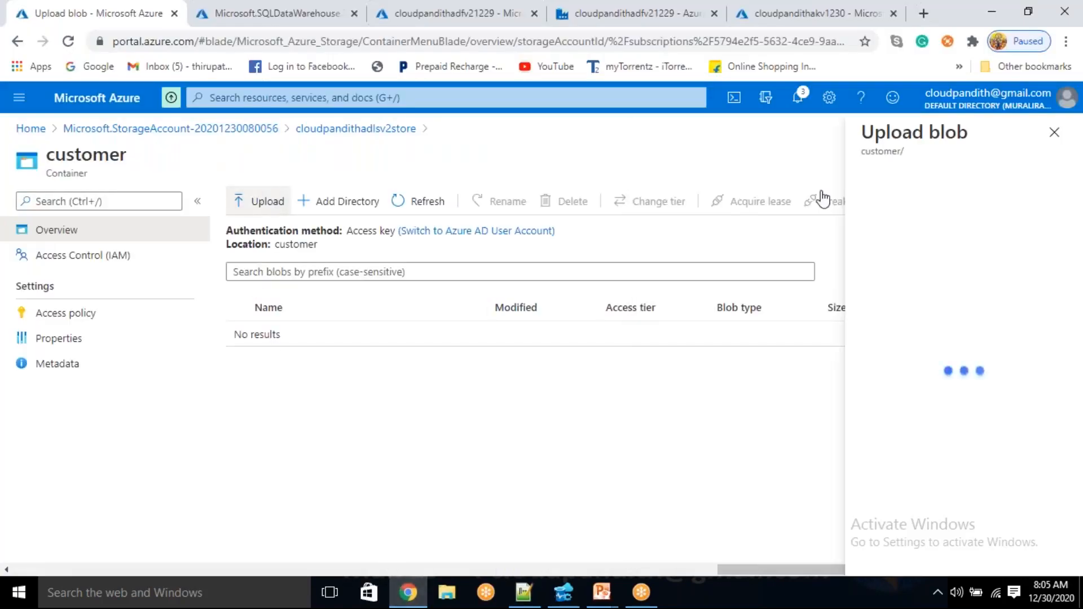
left_click(921, 201)
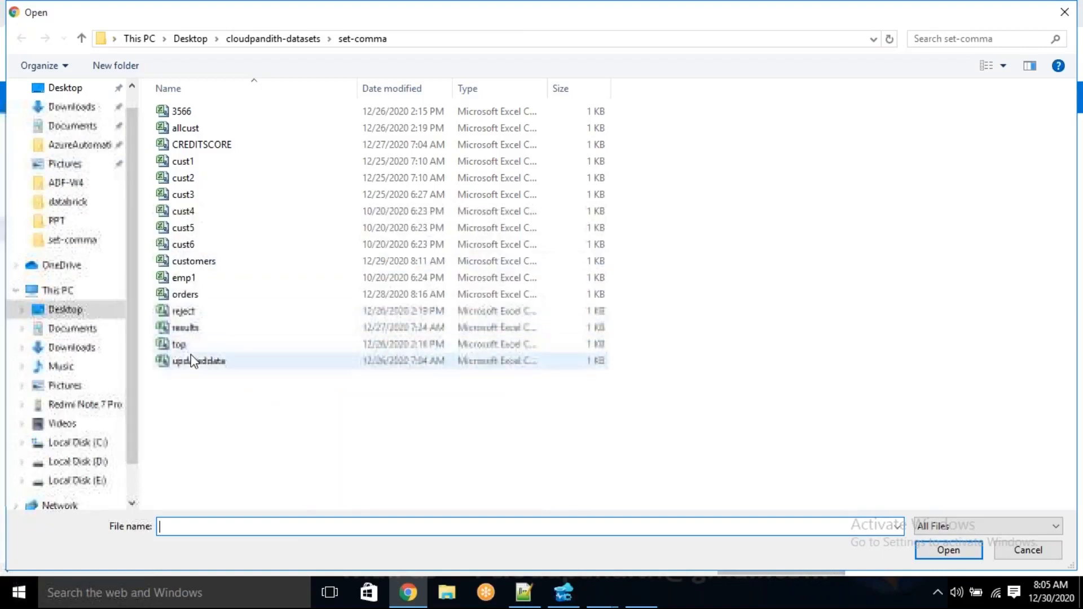
left_click(202, 262)
left_click(941, 554)
left_click(897, 321)
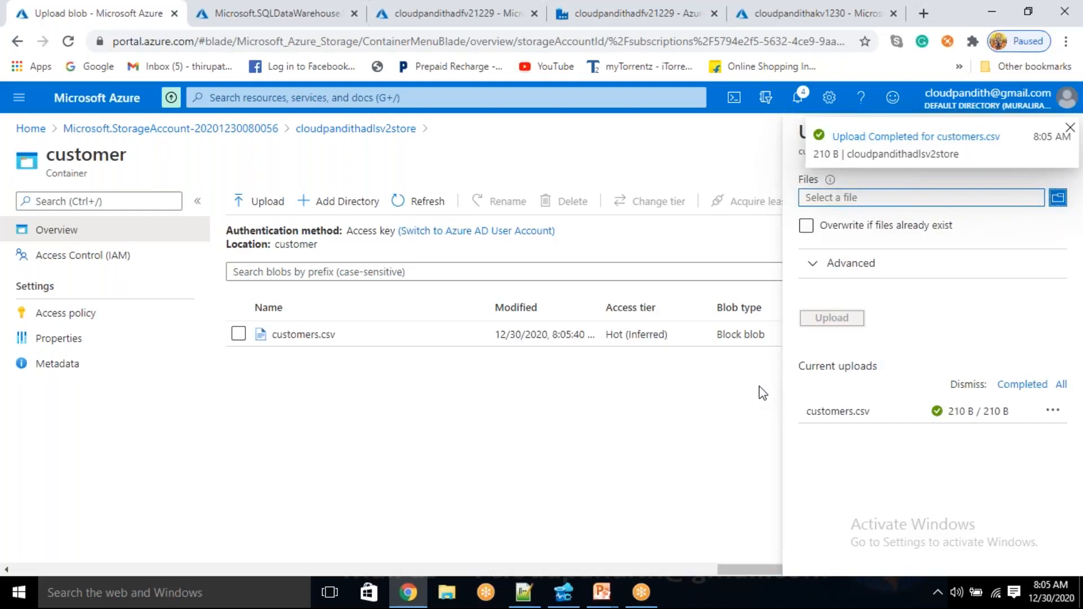
left_click(1070, 130)
left_click(1053, 133)
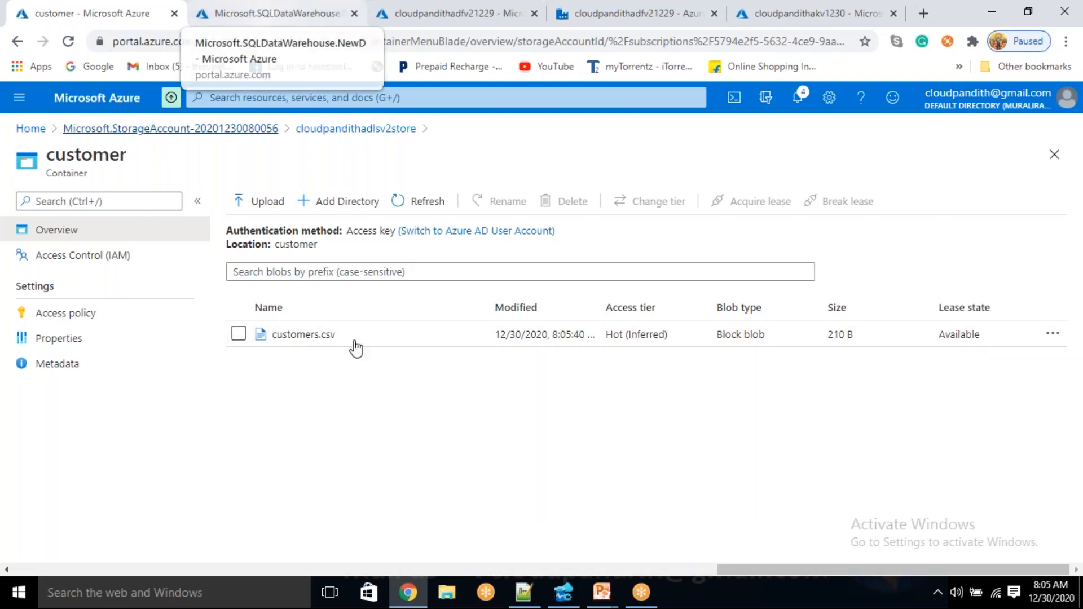
Reveal the access keys of the cloudpandithadlsv2store storage account and copy the key1 key
left_click(351, 131)
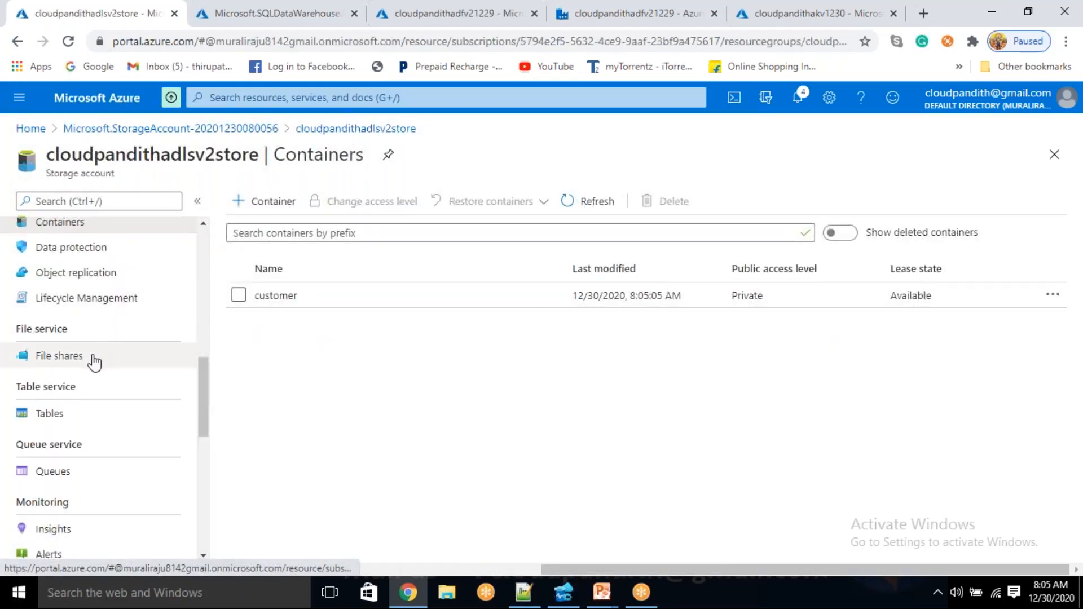
scroll(99, 450, "down", 6)
scroll(96, 475, "down", 3)
scroll(96, 475, "up", 7)
scroll(93, 475, "up", 10)
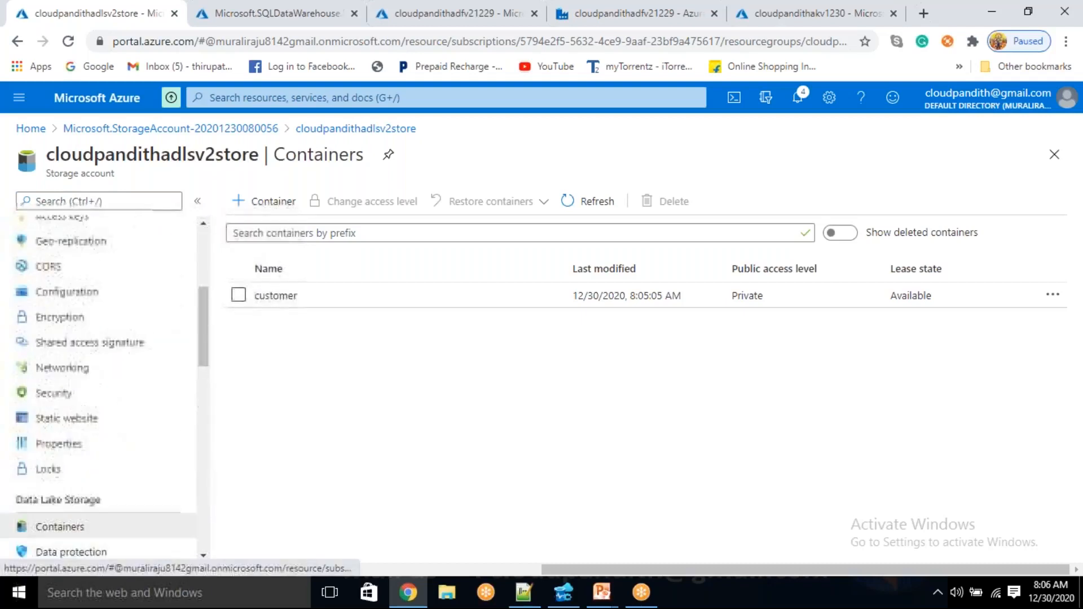
left_click(108, 374)
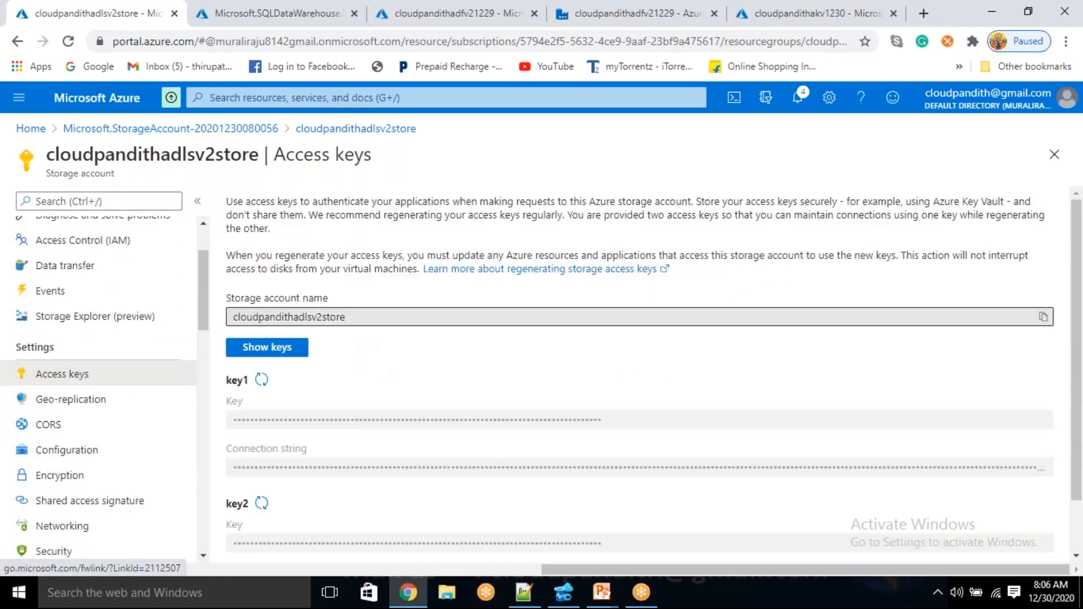
left_click(297, 349)
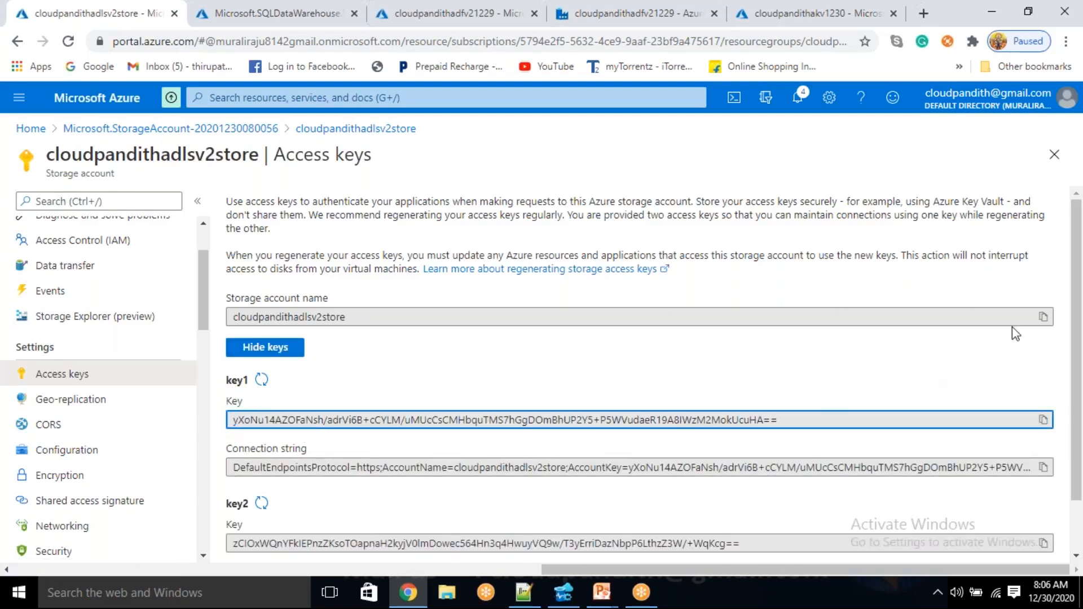
key("alt+Tab")
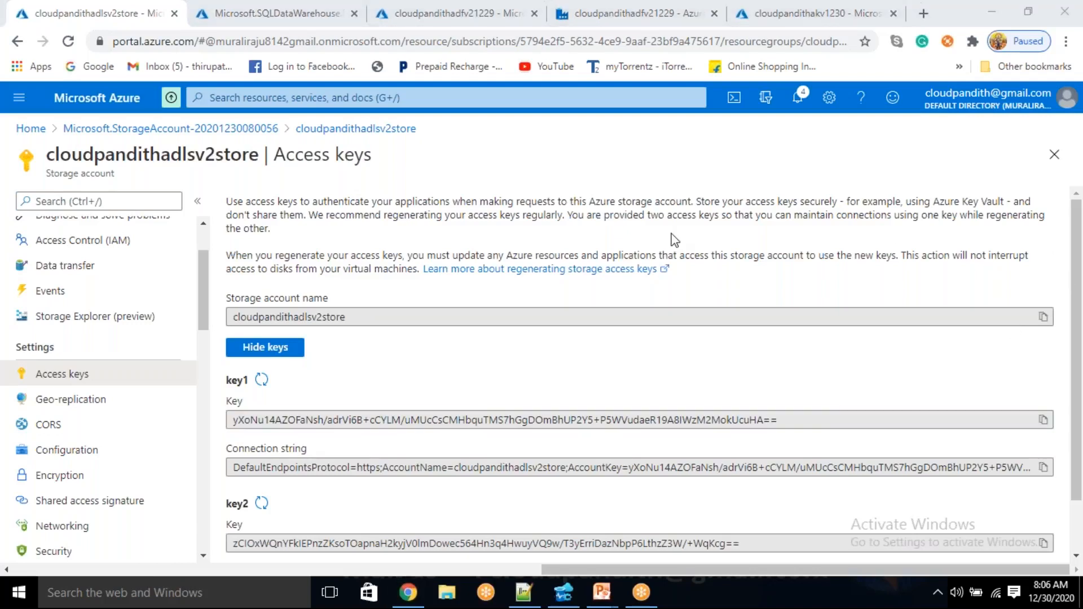
left_click(1043, 420)
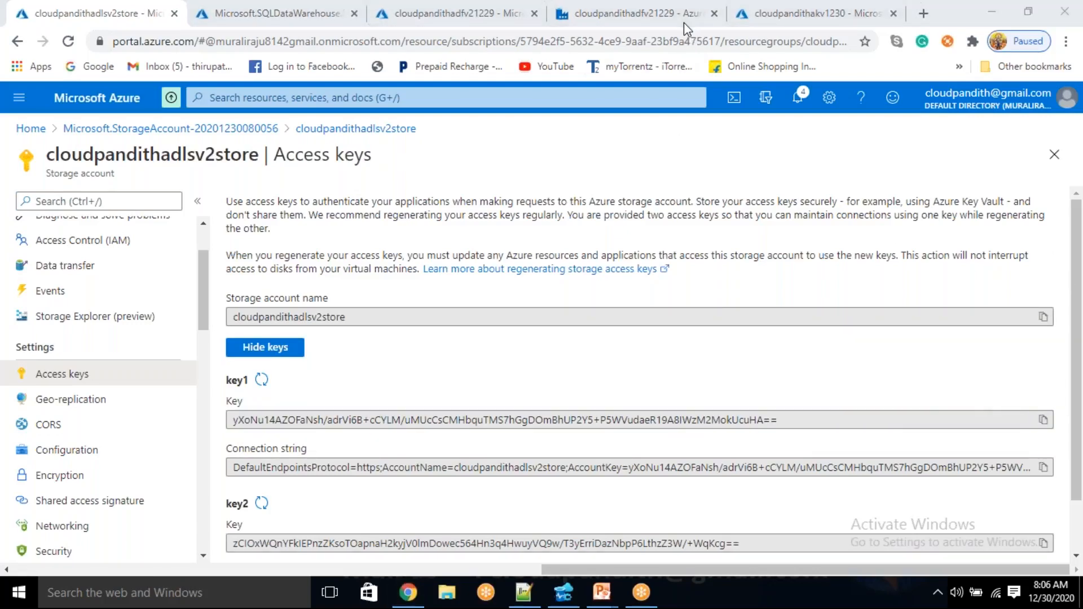
In the cloudpandithakv1230 key vault, create a secret named adlskey with the copied storage account key as its value
left_click(817, 13)
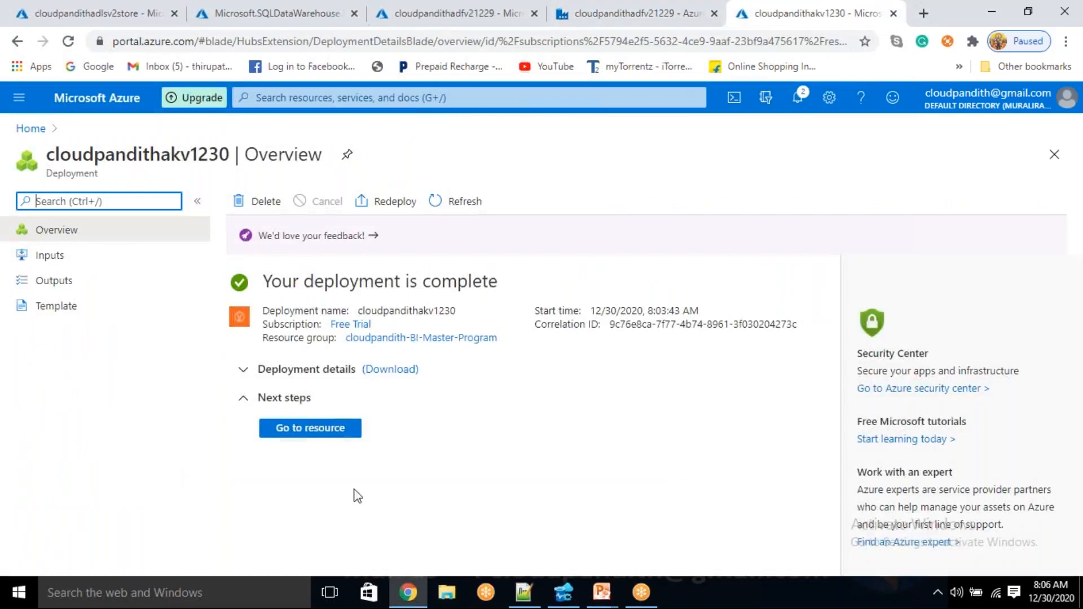
left_click(311, 428)
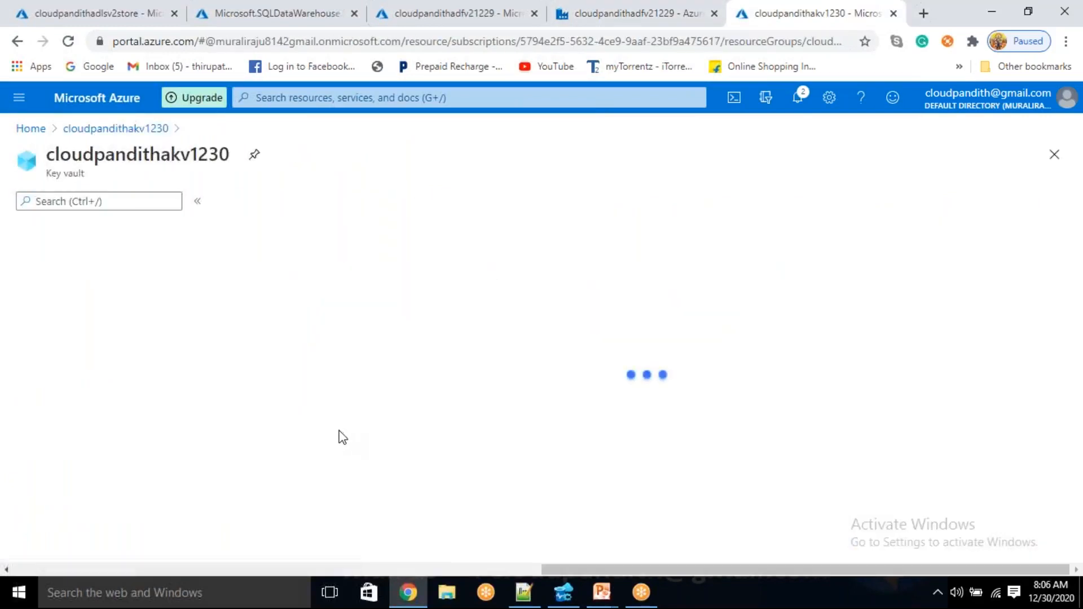
left_click(52, 440)
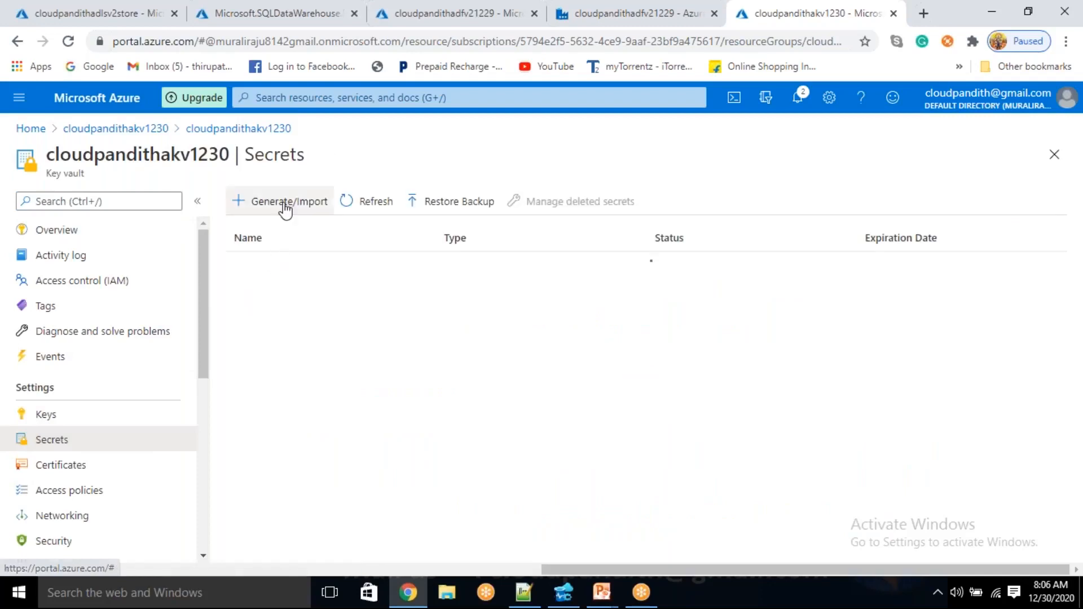
left_click(285, 208)
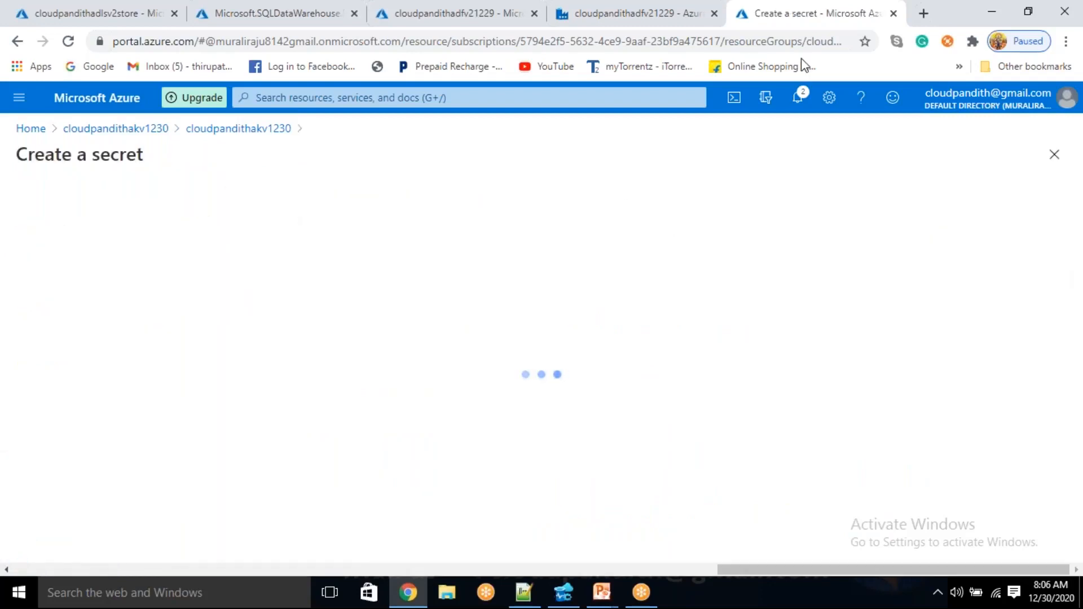
left_click(421, 253)
type("adlskey")
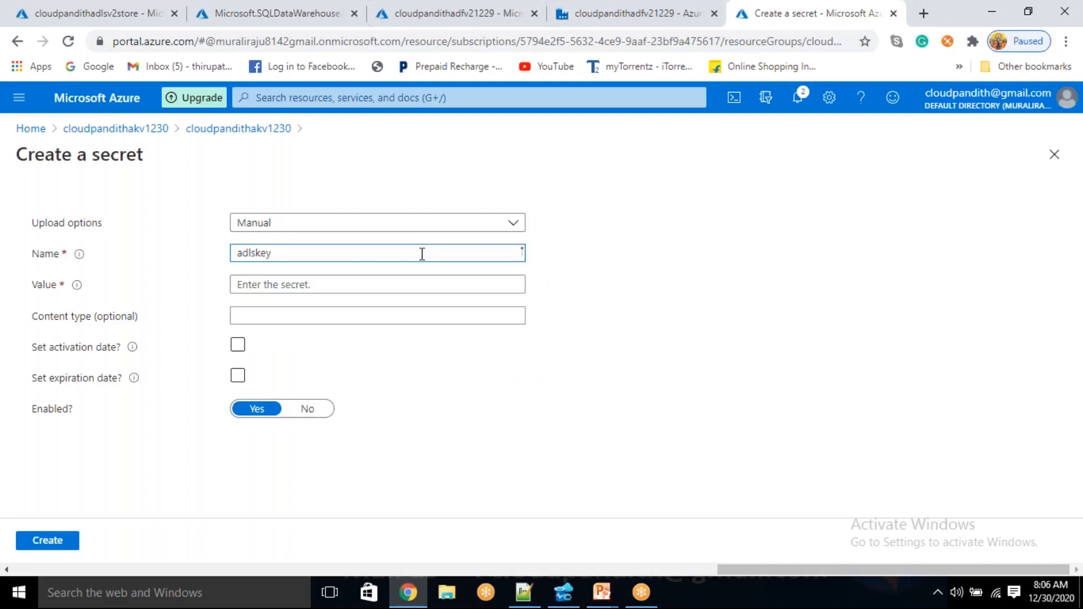
left_click(396, 287)
key("ctrl+v")
left_click(50, 542)
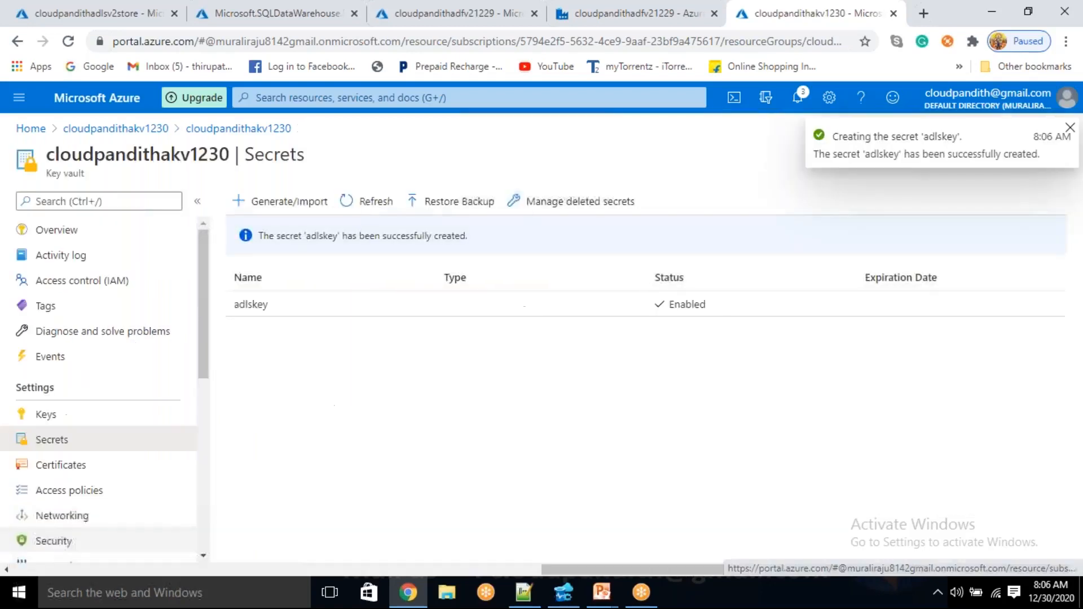
Refresh the SQL data warehouse deployment overview to check its progress
left_click(290, 7)
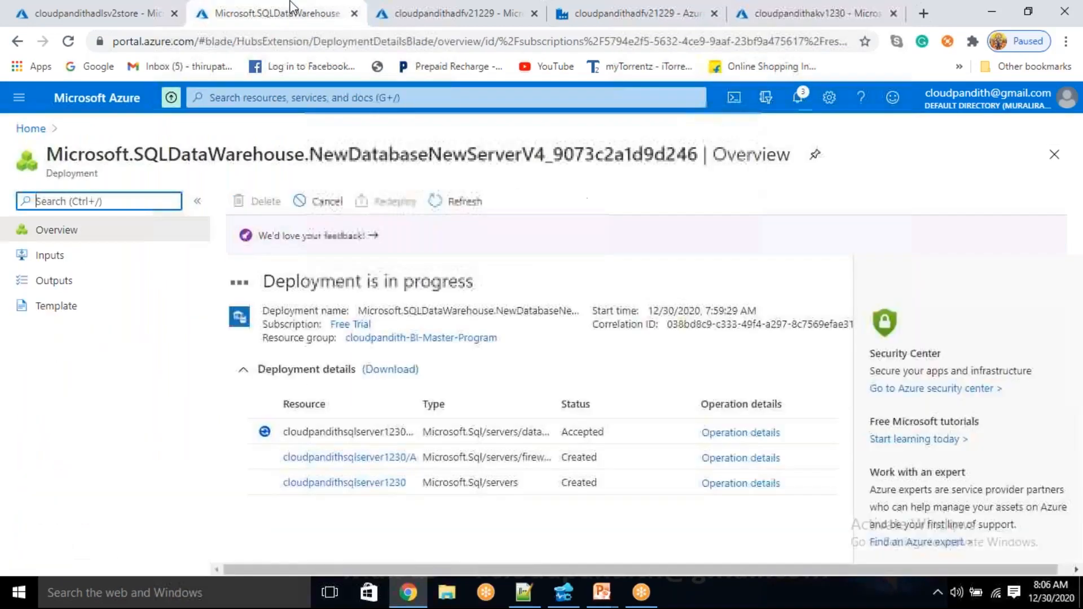
left_click(453, 204)
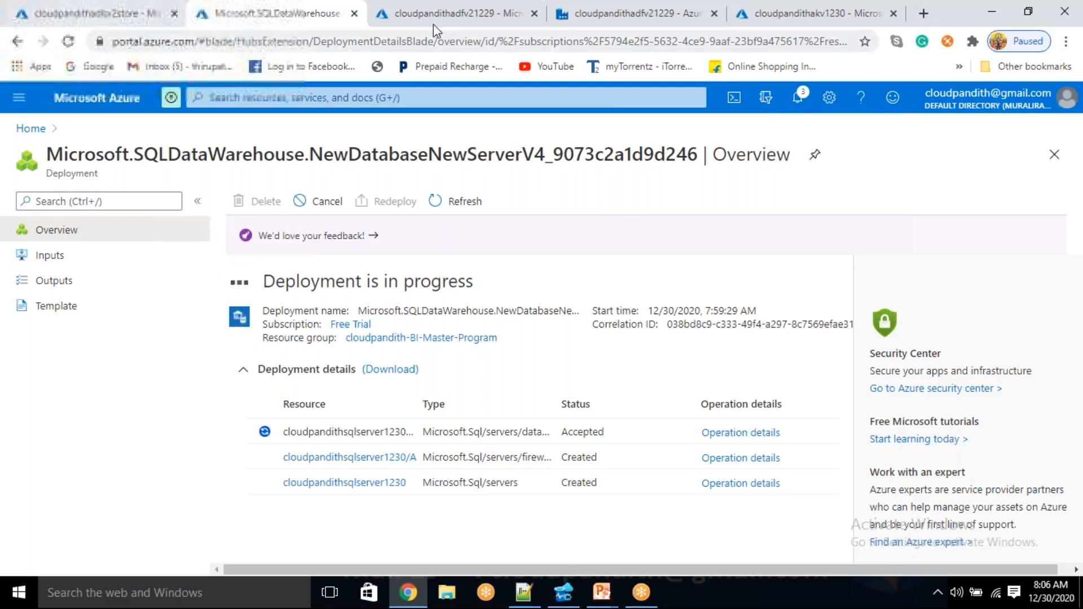
In the cloudpandithadfv21229 data factory, start a new linked service of the type Azure Data Lake Storage Gen2
left_click(592, 8)
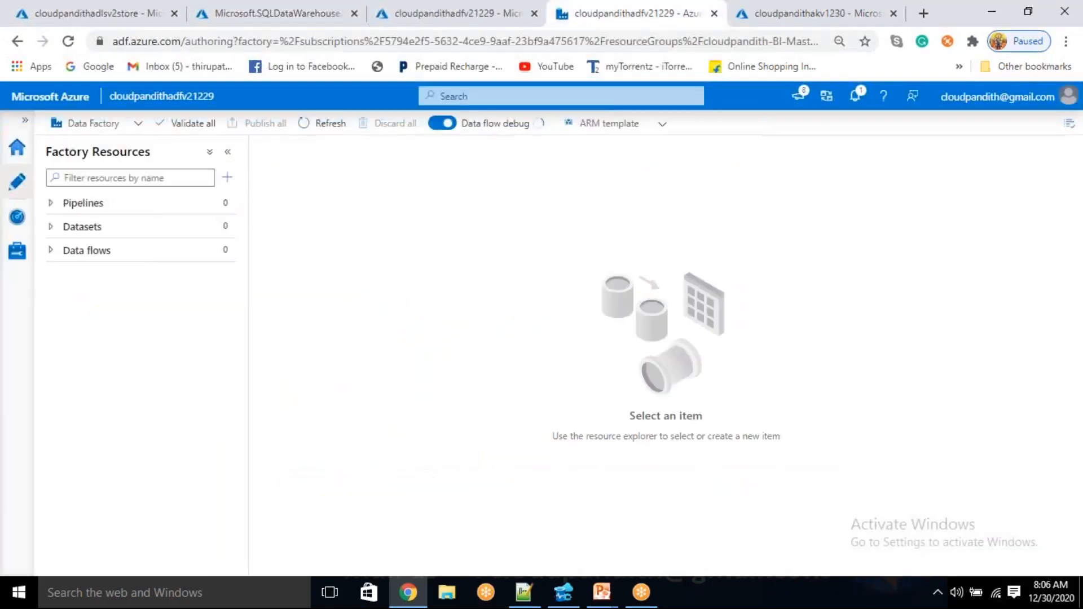
left_click(13, 261)
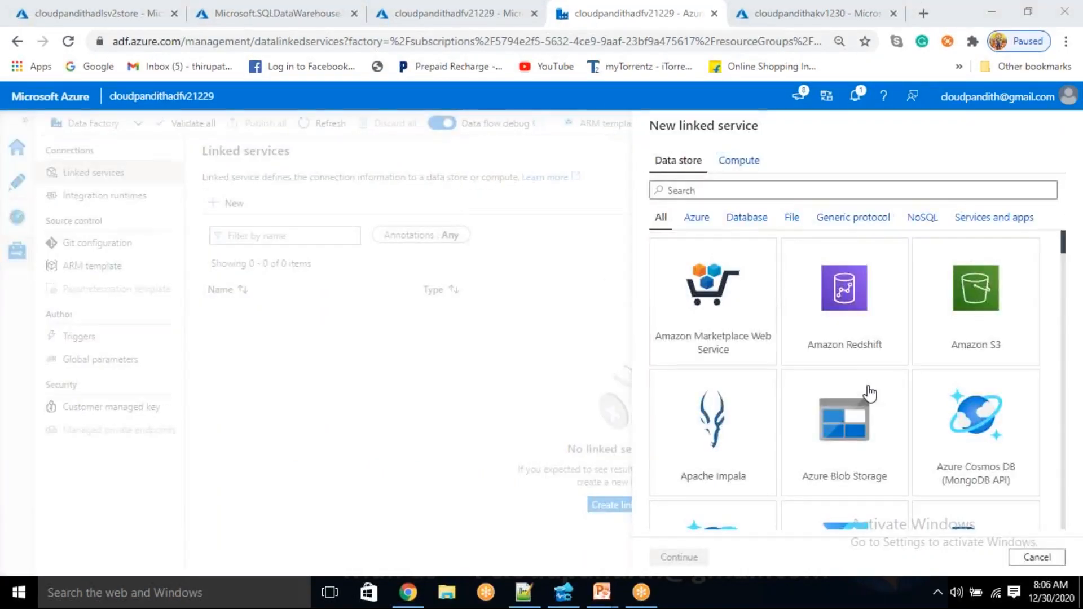
left_click(715, 189)
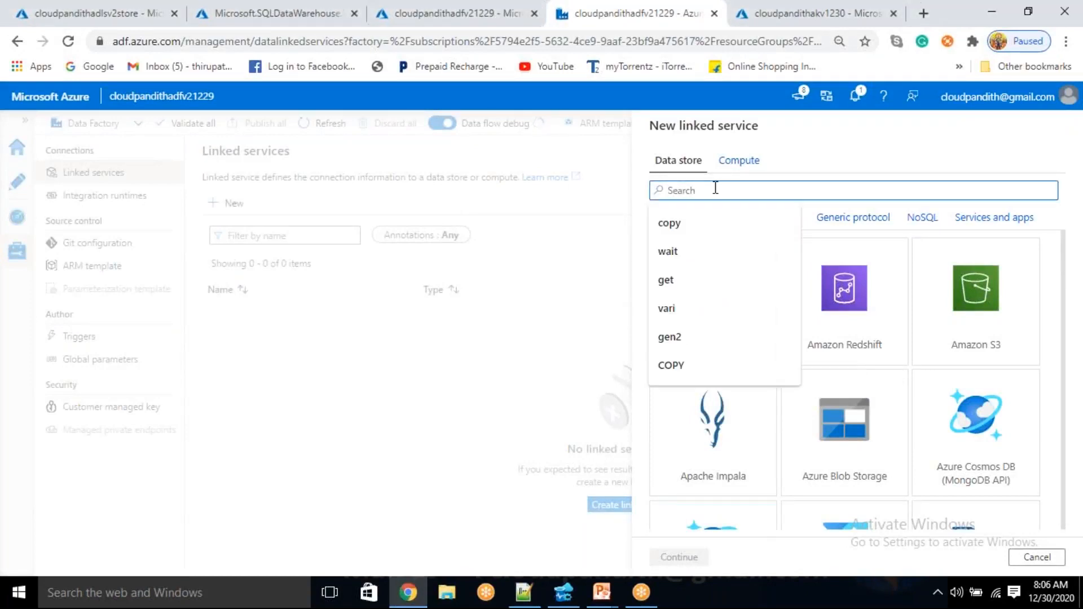
type("gen2")
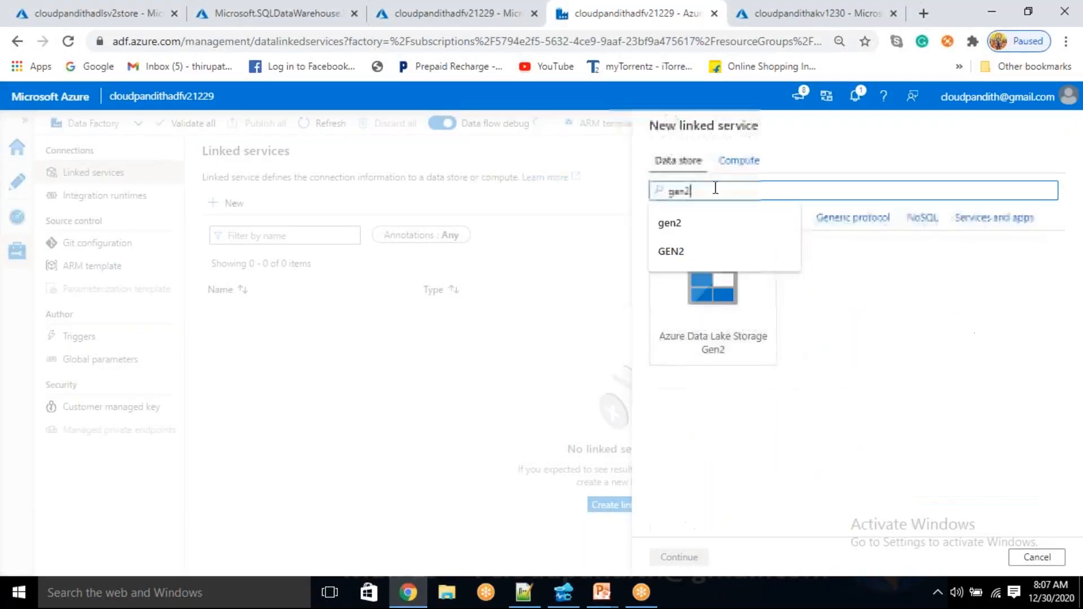
left_click(725, 325)
left_click(680, 557)
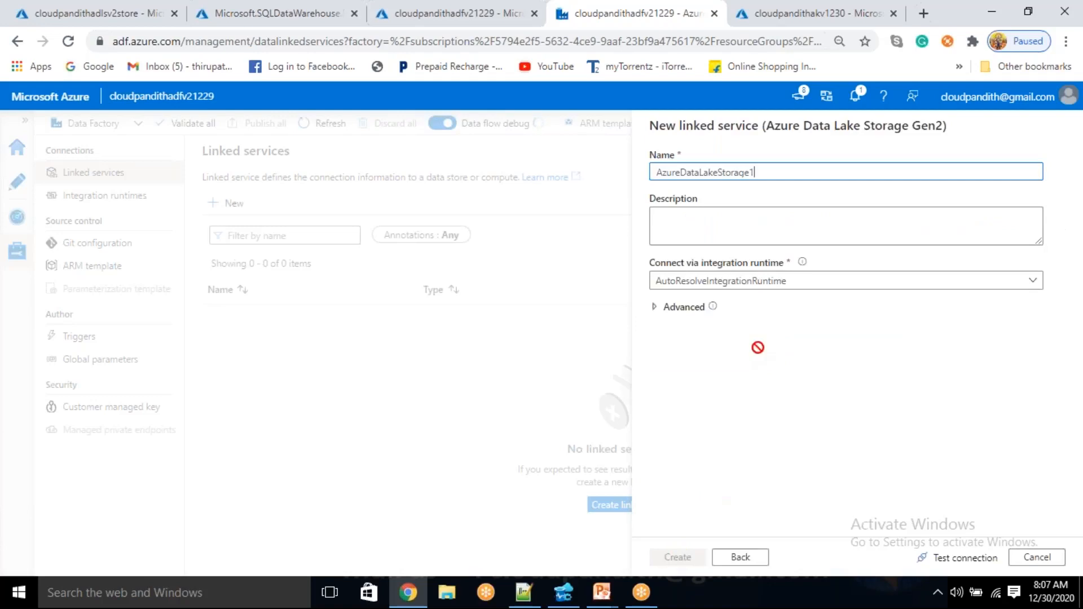
Name the new linked service LS_ADLSGen2 and use Account key as its authentication method
left_click_drag(765, 173, 584, 184)
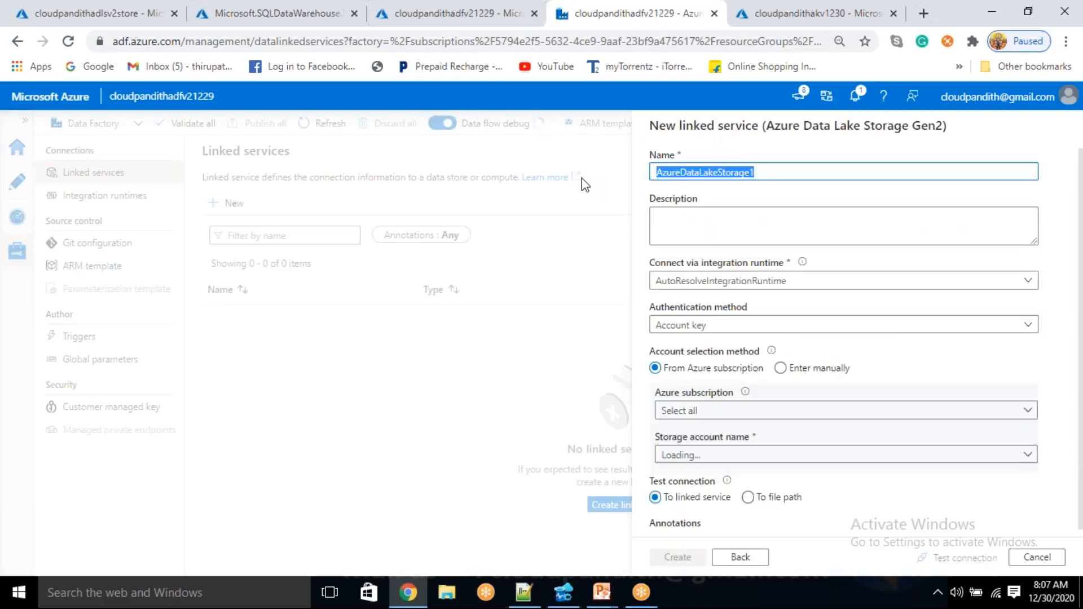
key("BackSpace")
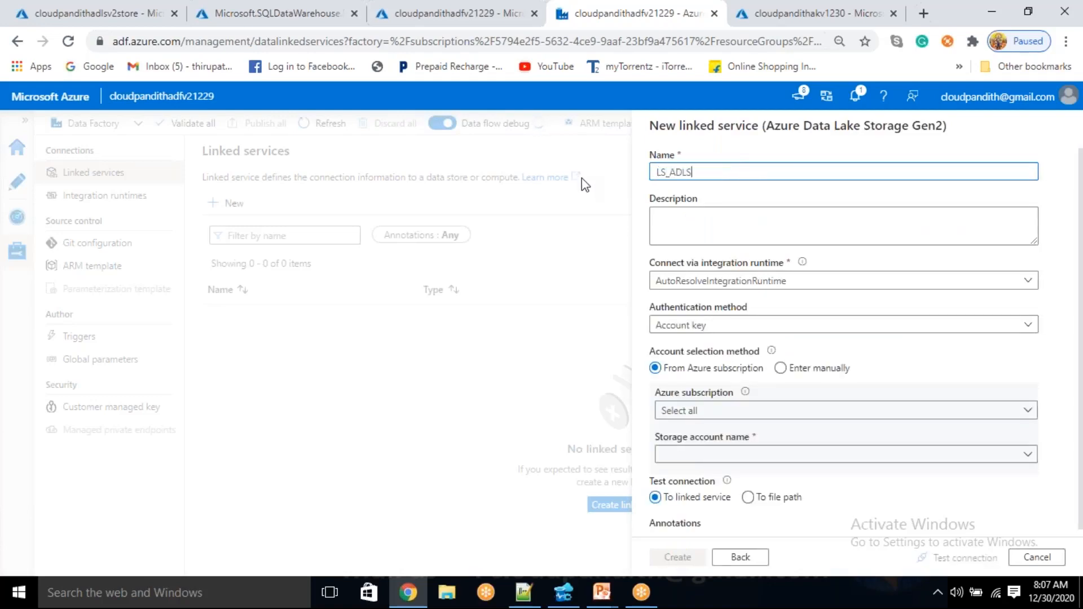
left_click(720, 333)
double_click(700, 325)
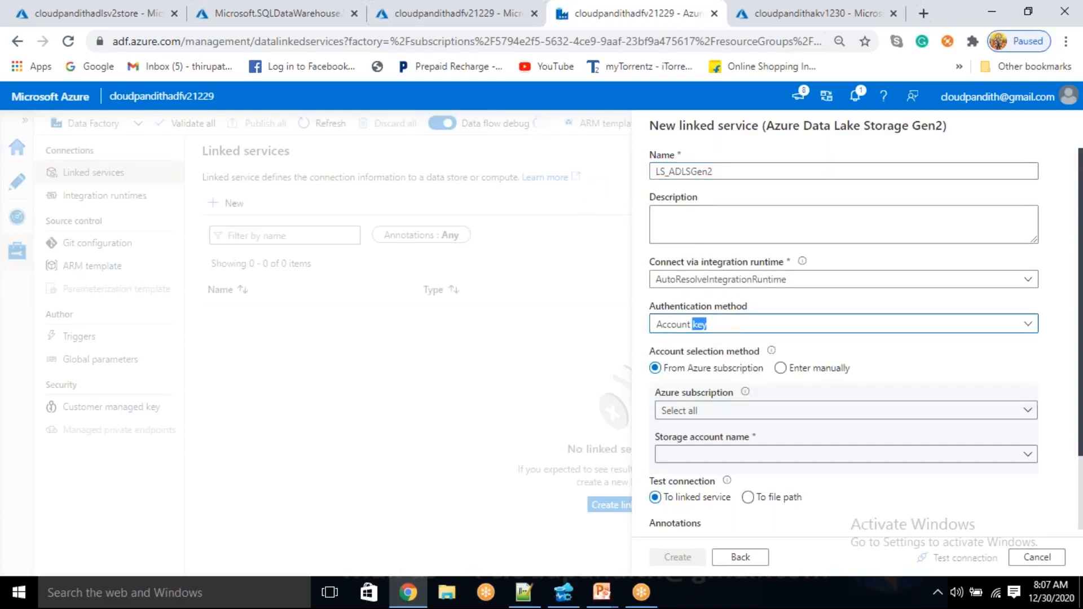
left_click(856, 357)
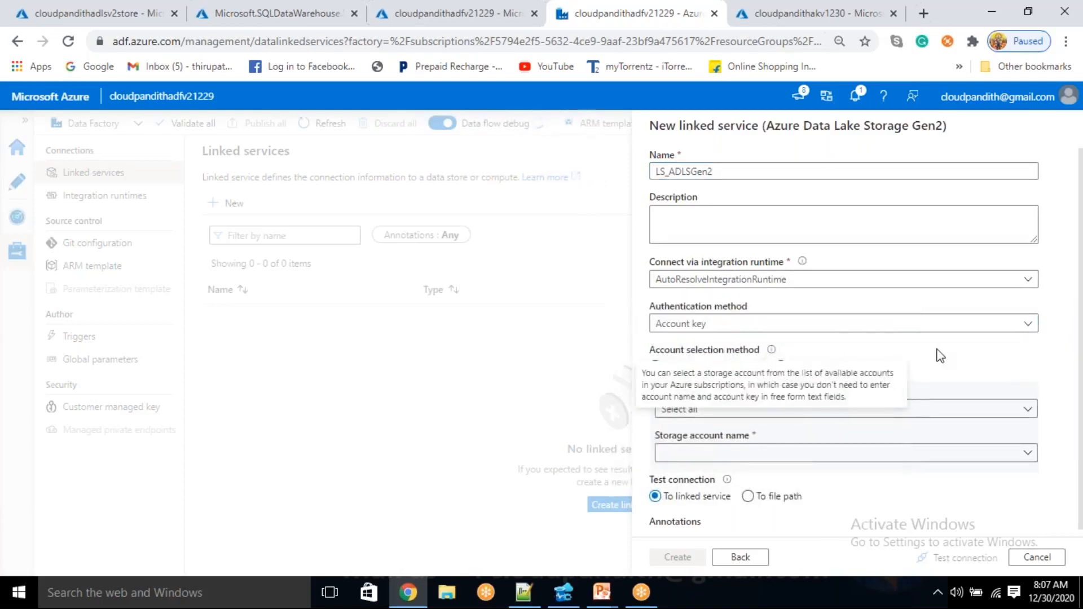
Switch the storage account selection to manual entry with Azure Key Vault for the key, and start a new AKV linked service
left_click(781, 367)
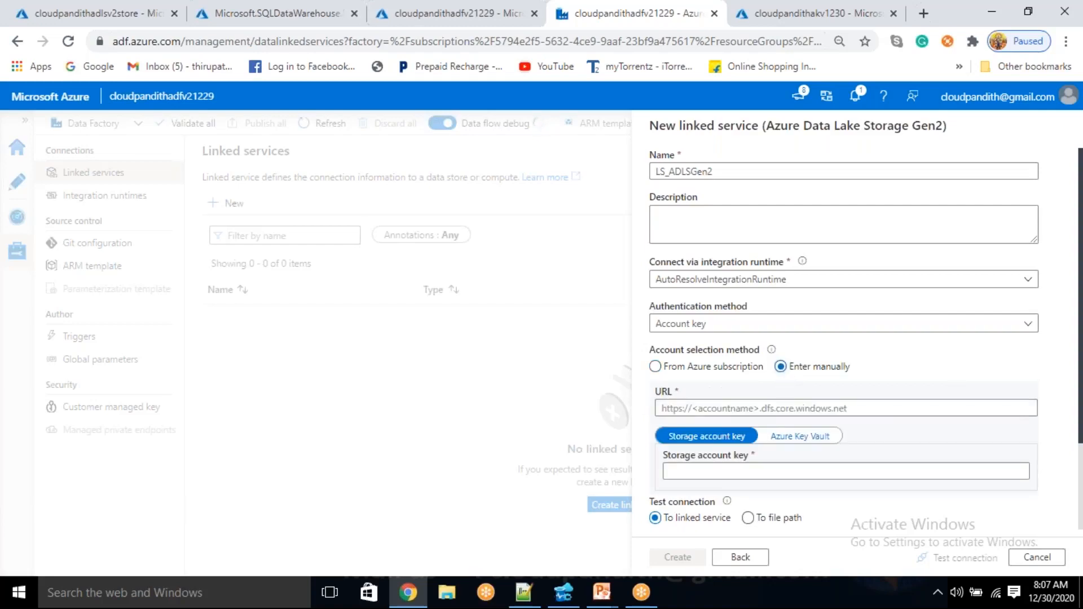
left_click(792, 438)
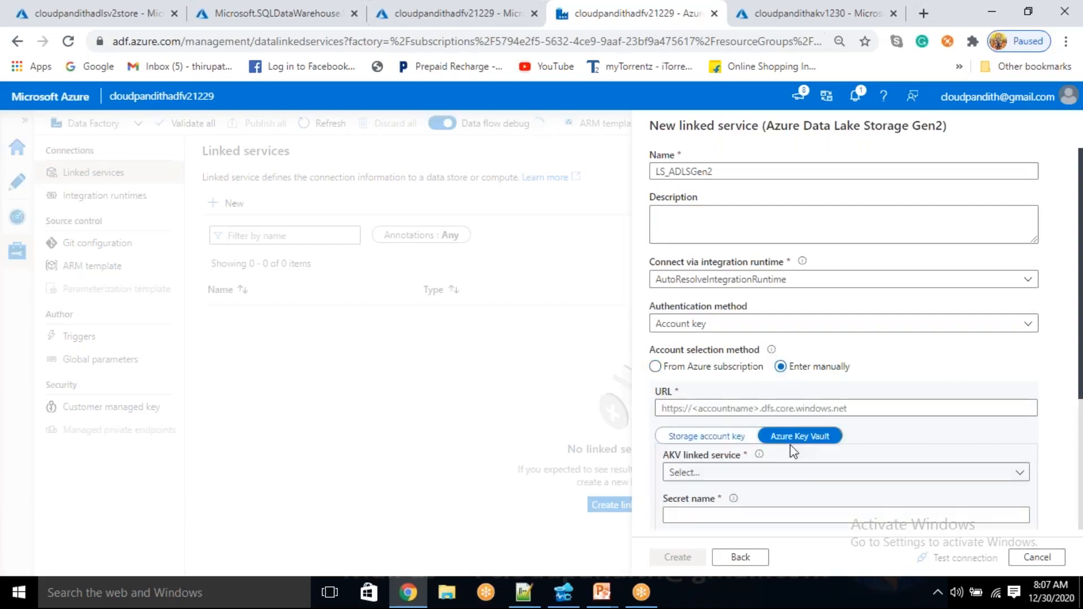
scroll(790, 441, "down", 2)
left_click(763, 314)
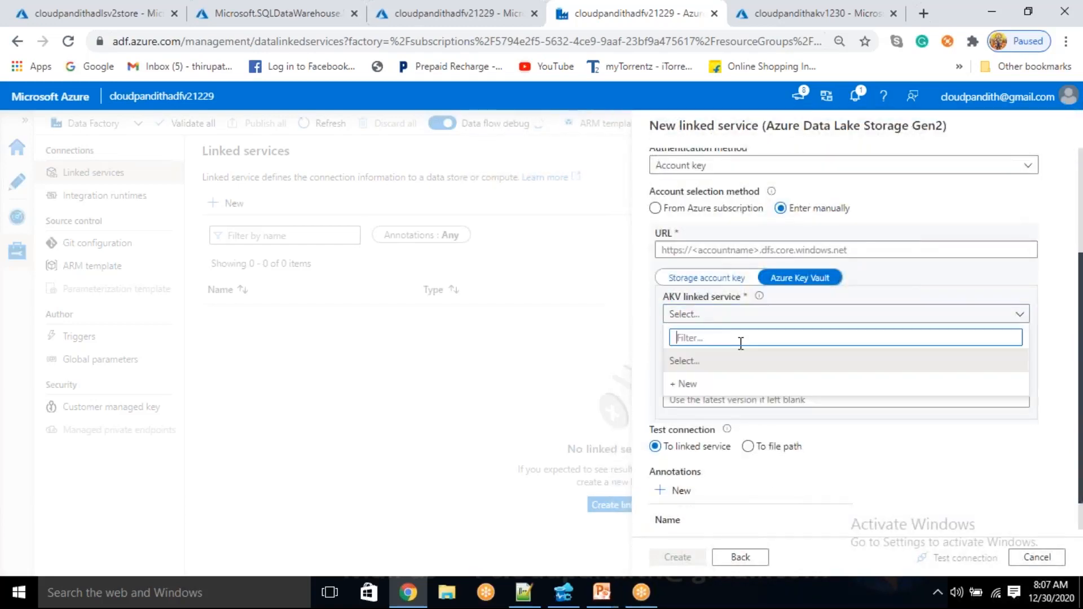
left_click(709, 381)
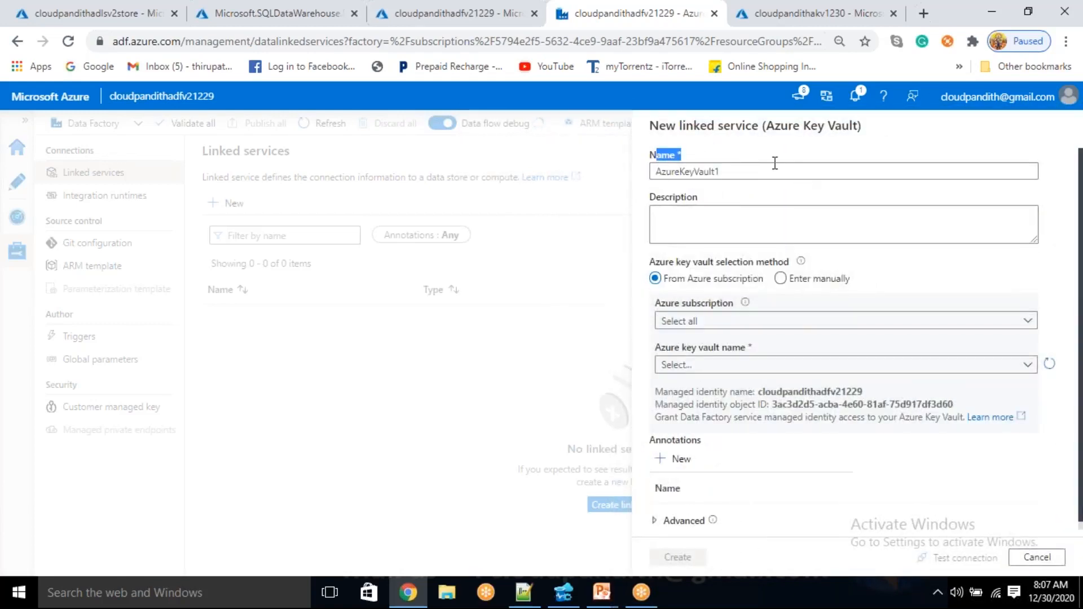
Create the key vault linked service as LS_AKV, using the Free Trial subscription and the cloudpandithakv1230 vault
left_click(770, 169)
key("ctrl+a")
key("BackSpace")
type("LS_AKV")
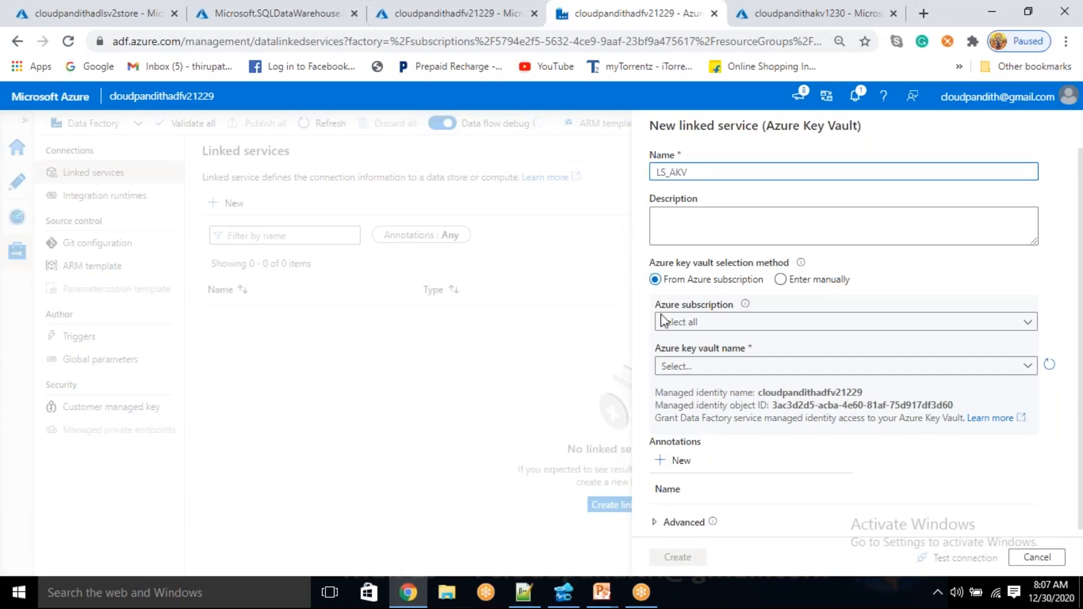
left_click(705, 329)
left_click(713, 367)
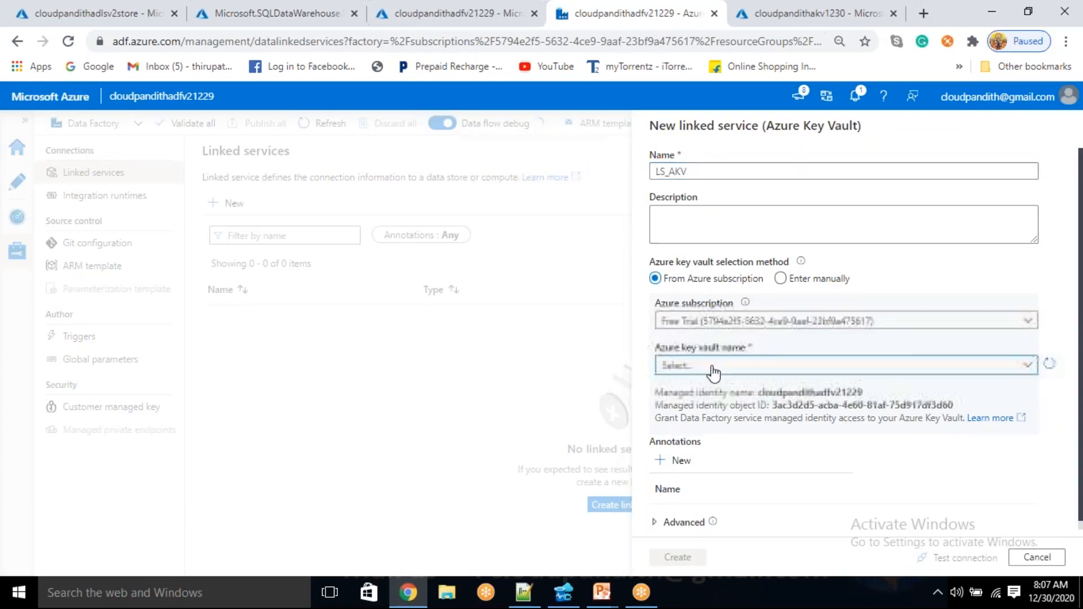
left_click(713, 369)
left_click(712, 433)
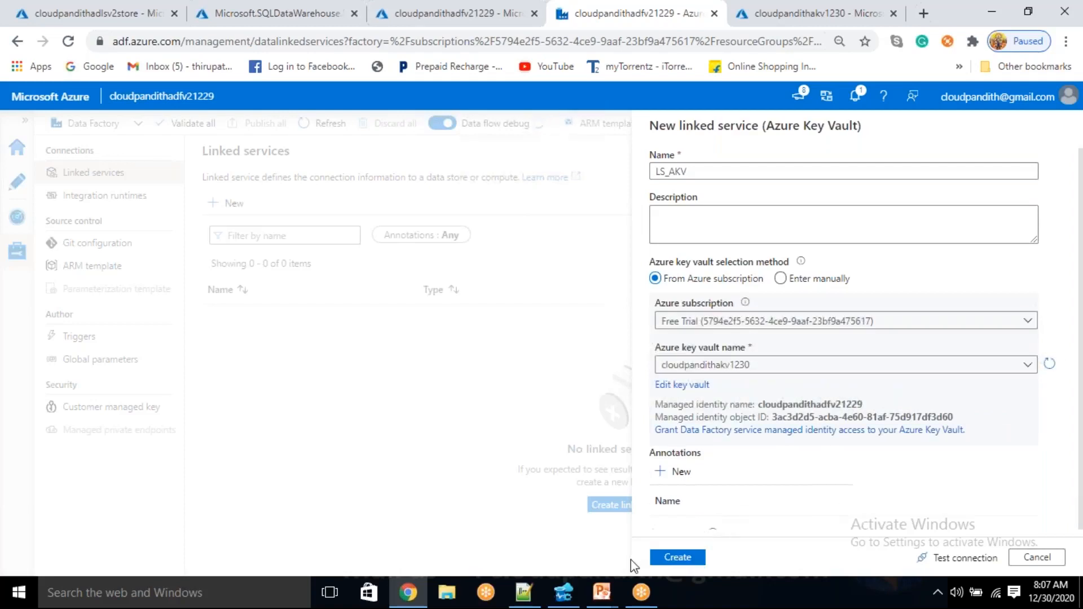
left_click(133, 519)
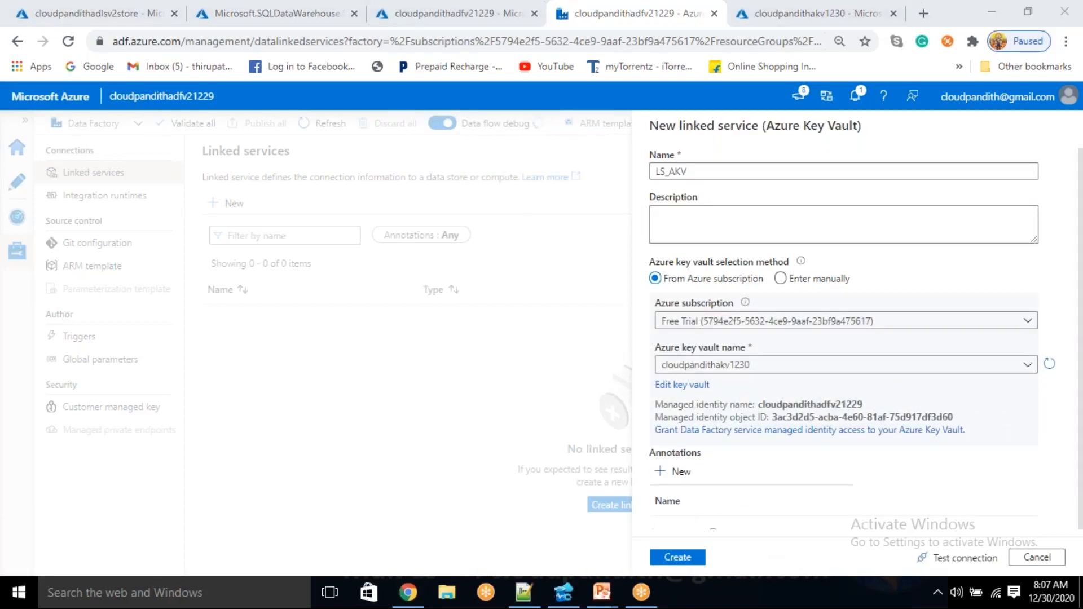
left_click(677, 557)
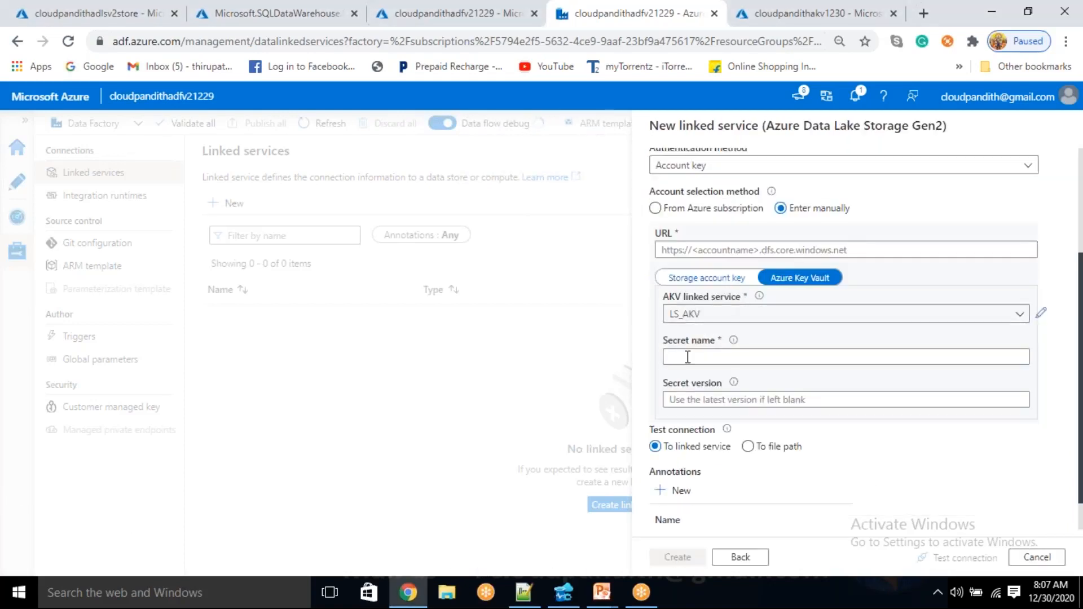
left_click(688, 357)
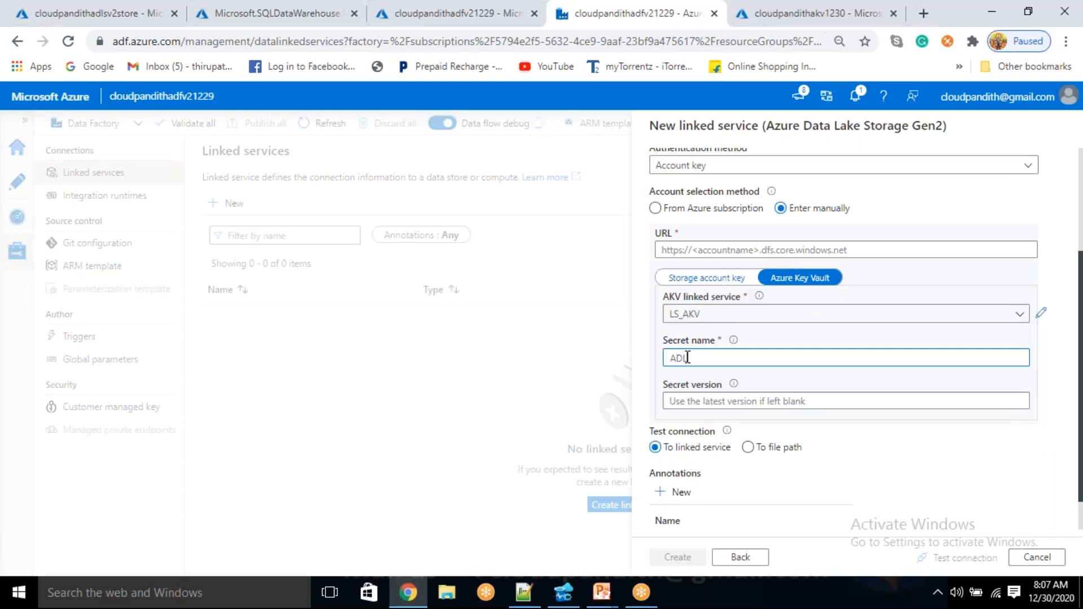
left_click(675, 250)
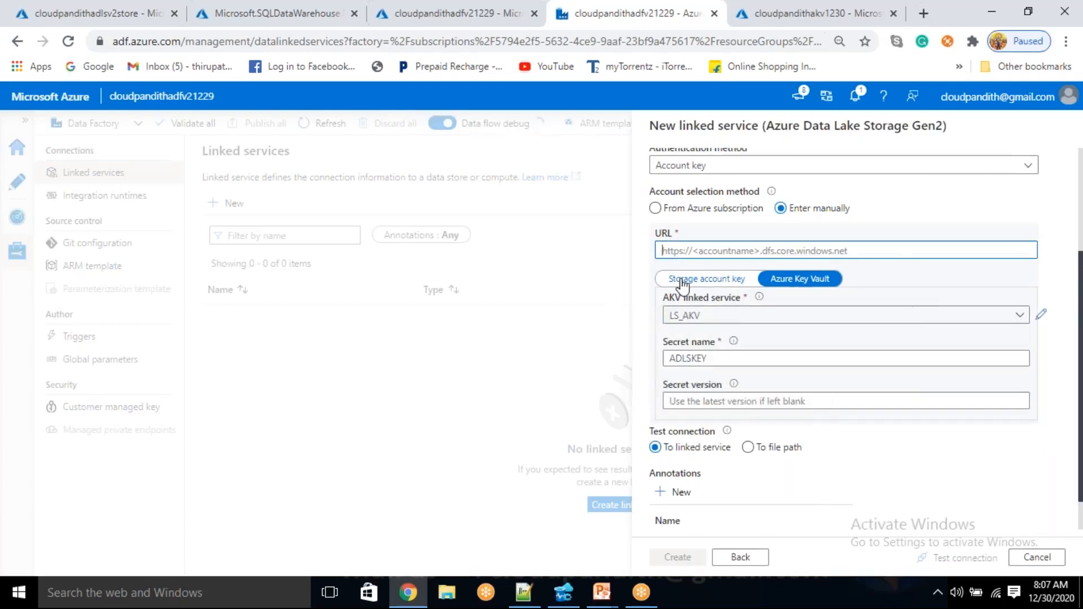
left_click(85, 11)
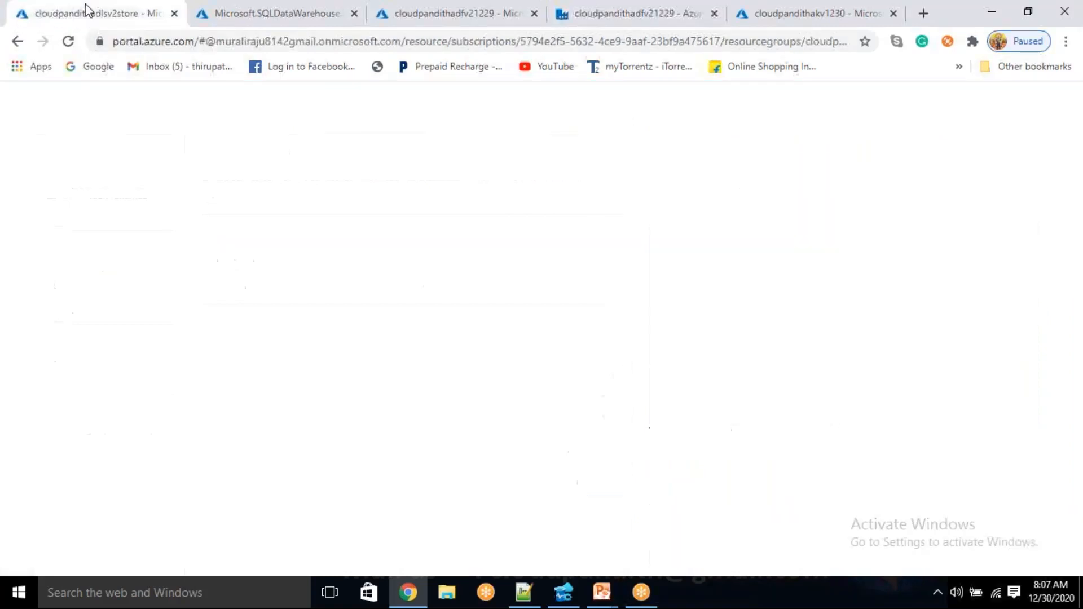
left_click(1044, 325)
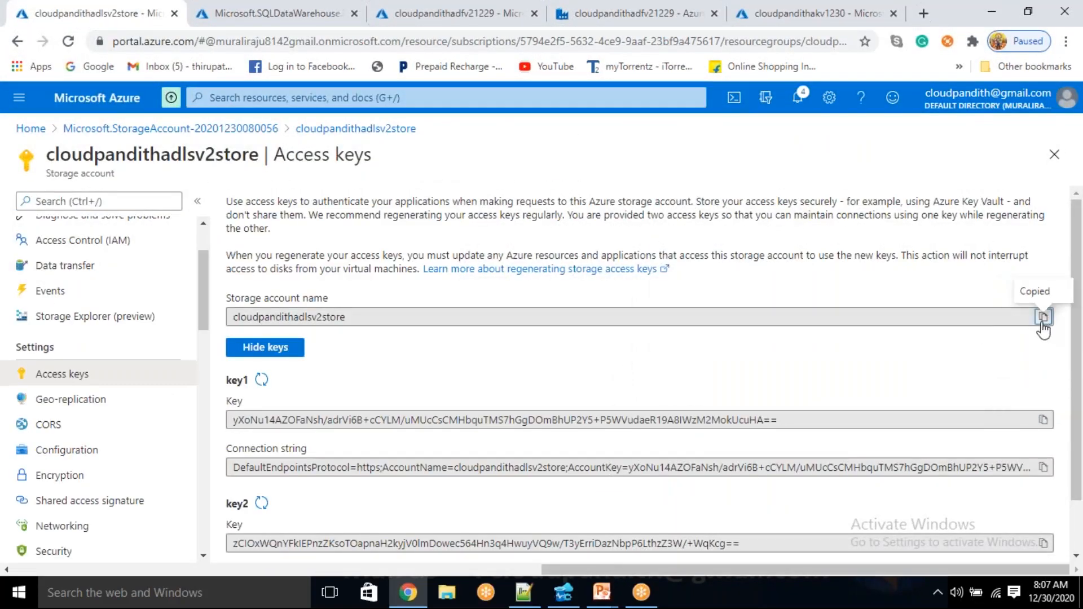
left_click(583, 11)
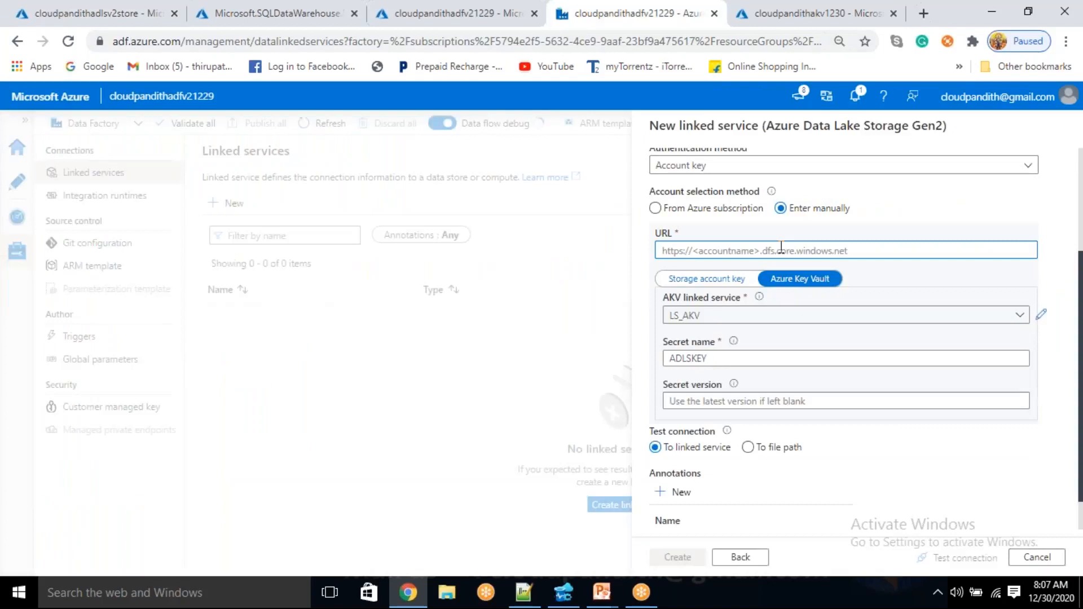
type("h")
key("BackSpace")
type("ht")
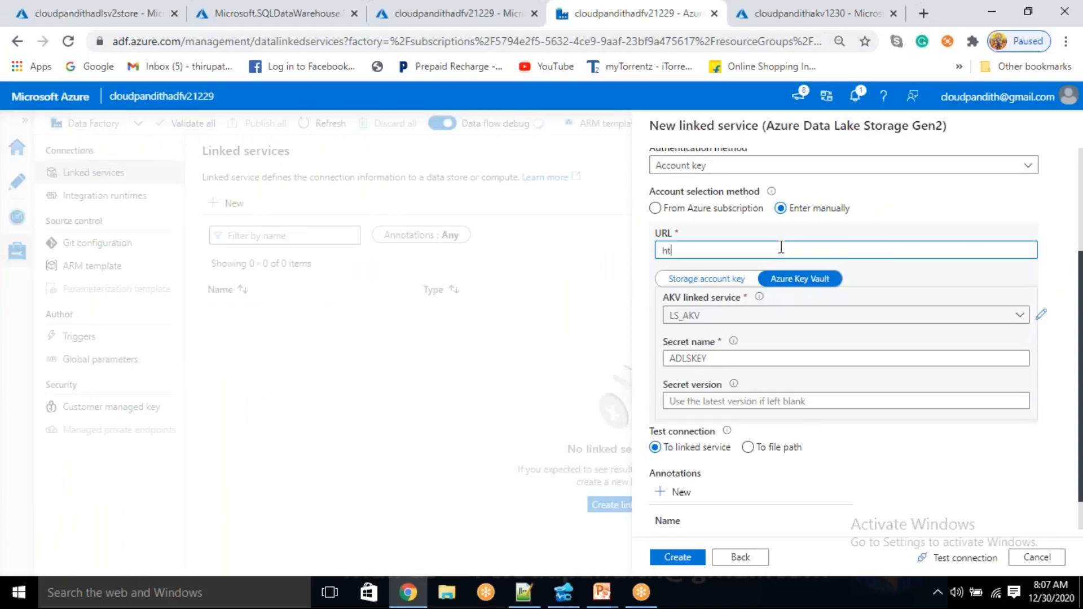
type("tps://")
key("ctrl+v")
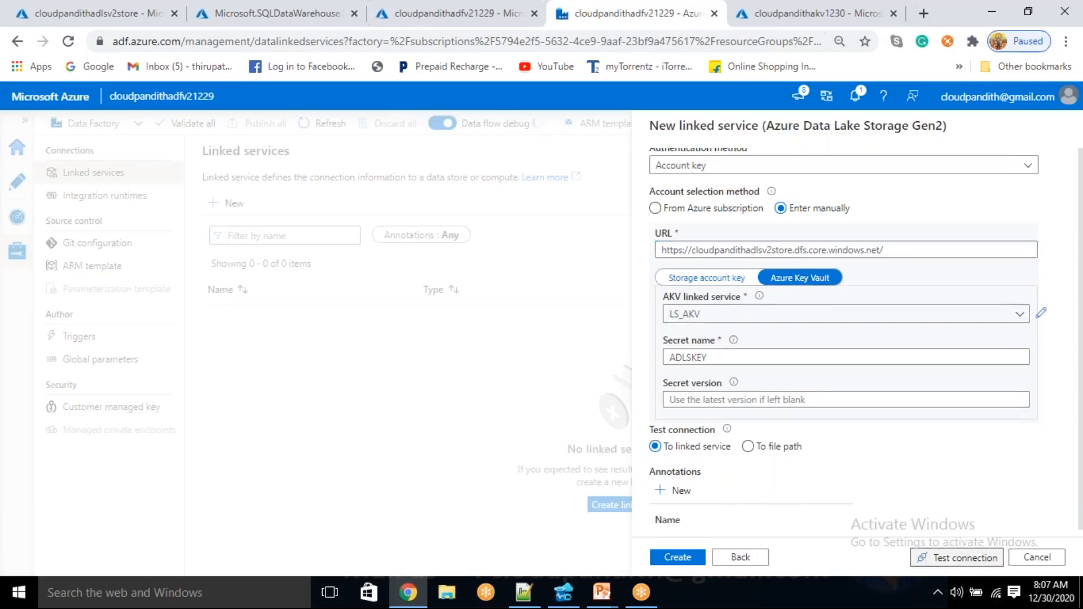
Test and create the LS_ADLSGen2 linked service, and publish both pending linked services
left_click(962, 558)
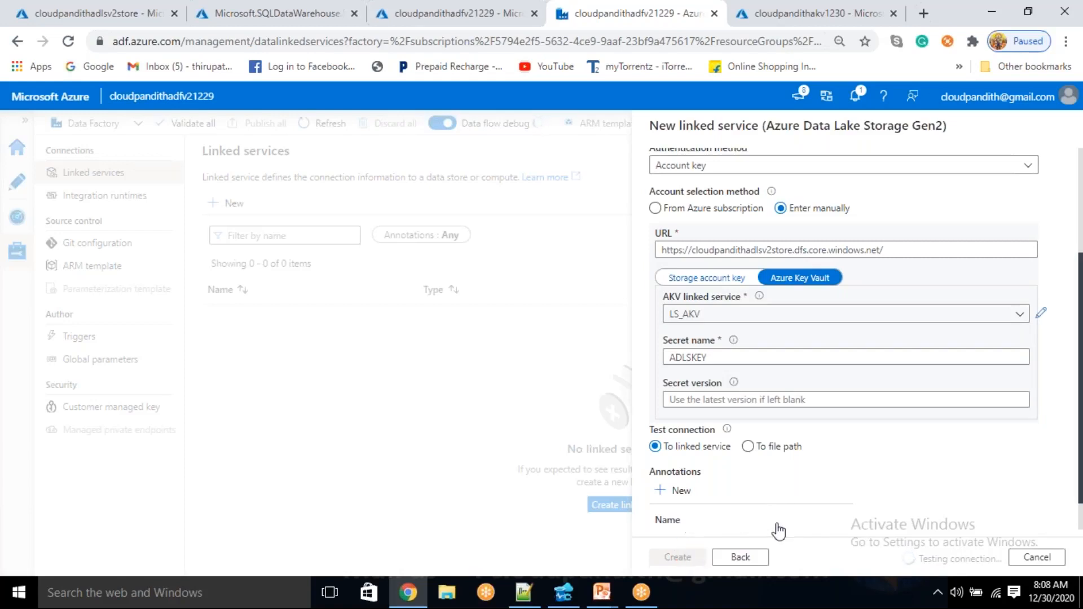
left_click(683, 557)
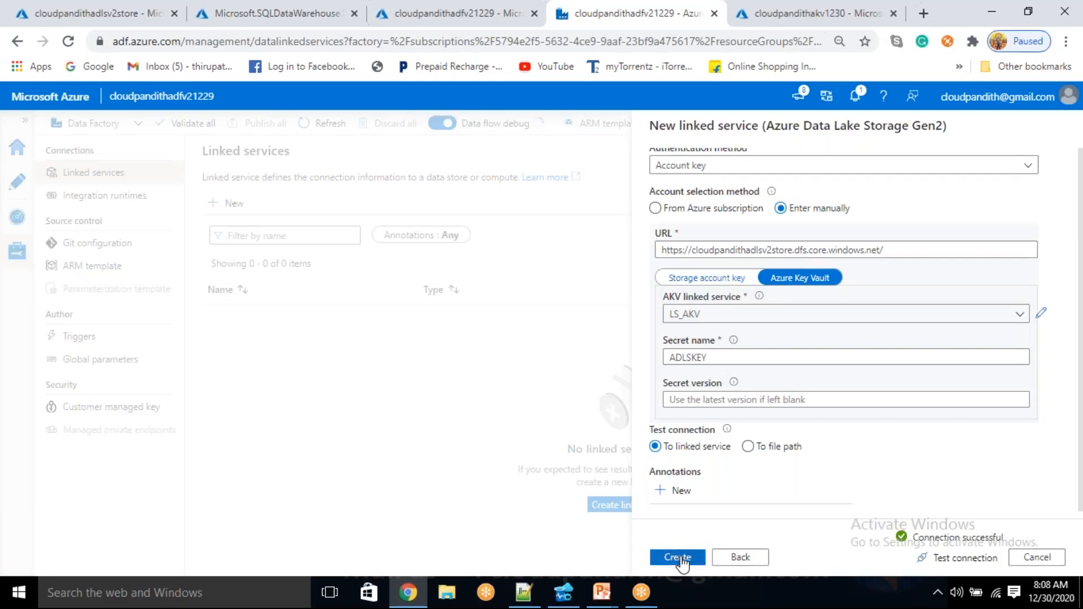
left_click(266, 120)
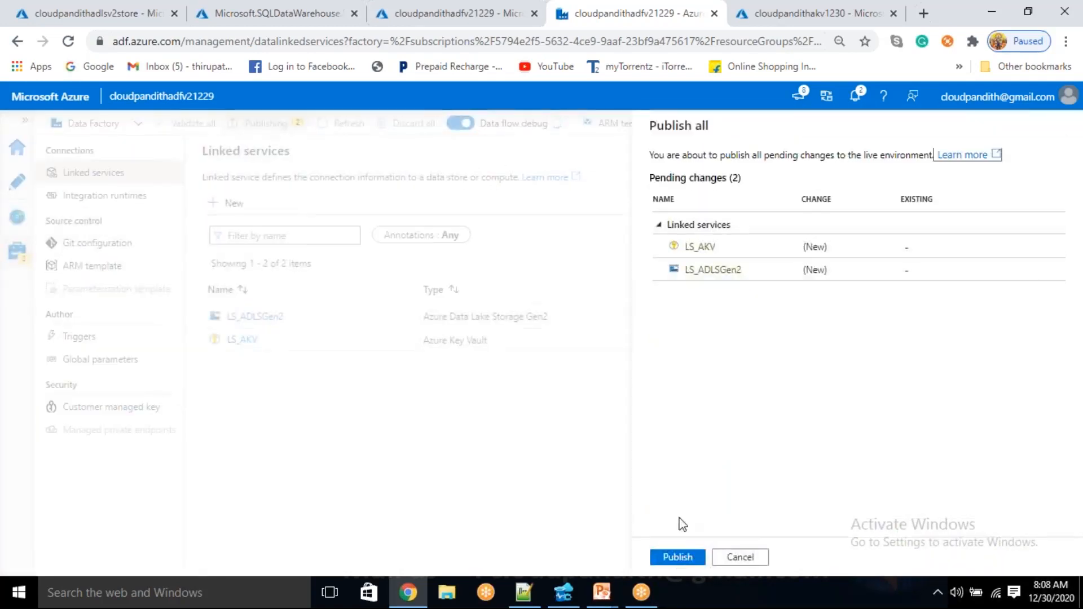
left_click(676, 558)
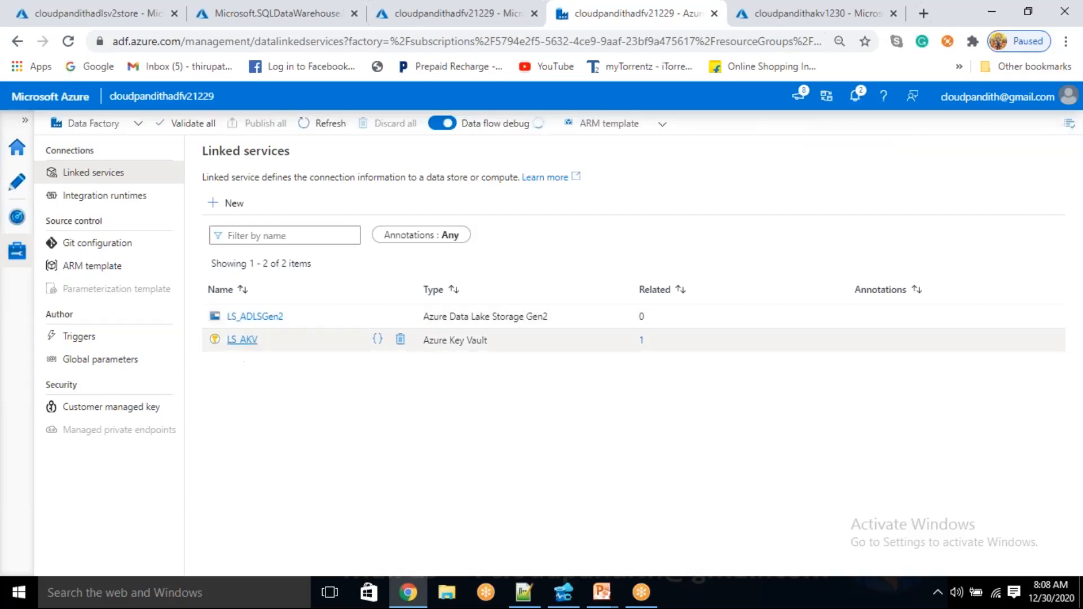
Start a new dataset on Azure Data Lake Storage Gen2 with the DelimitedText format
left_click(15, 192)
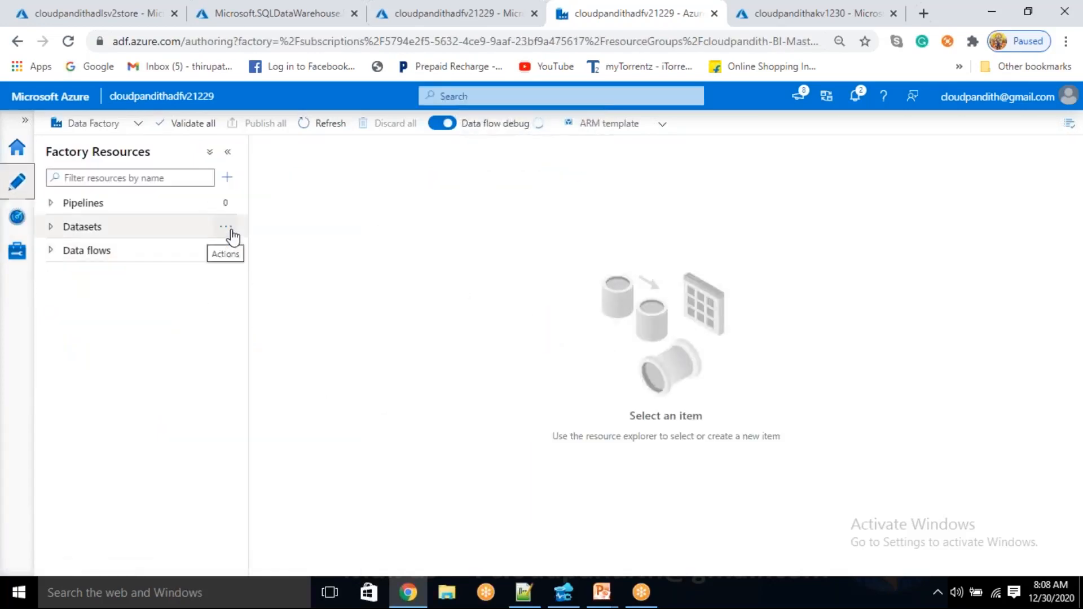
left_click(231, 227)
left_click(258, 249)
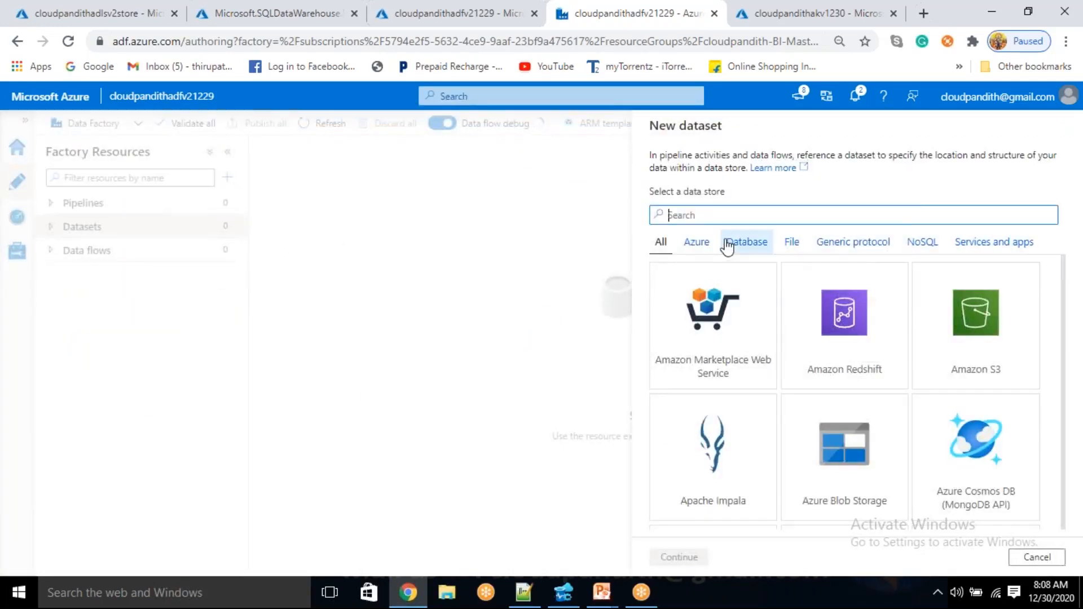
type("gen2")
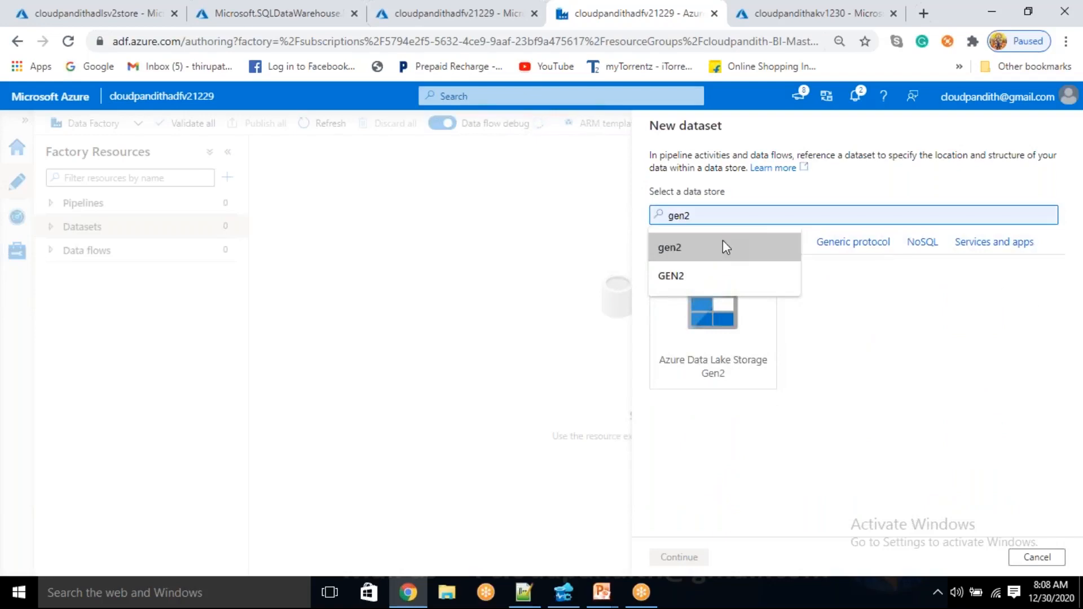
left_click(723, 243)
left_click(728, 387)
left_click(683, 557)
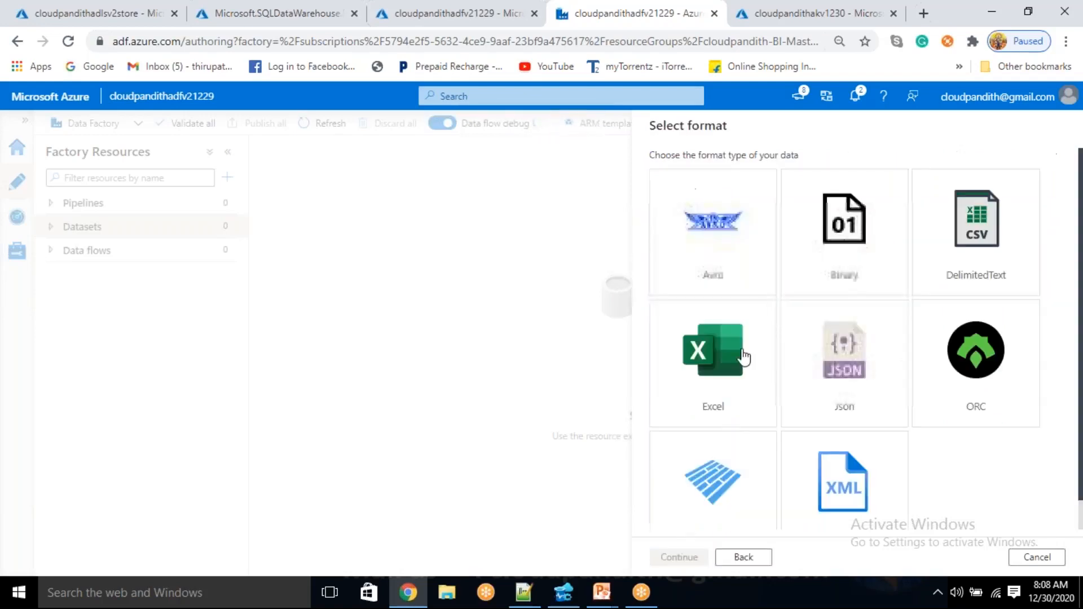
left_click(957, 263)
left_click(679, 558)
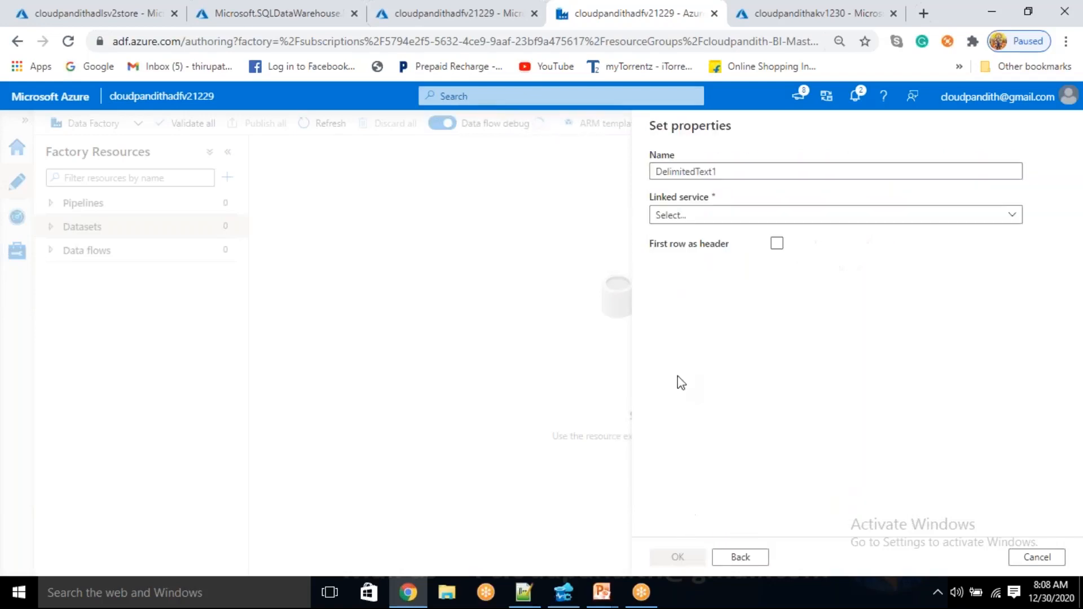
Name the dataset DS_ADLSGen2_Customercsv and assign it the LS_ADLSGen2 linked service
key("BackSpace")
type("DS_A")
type("SD")
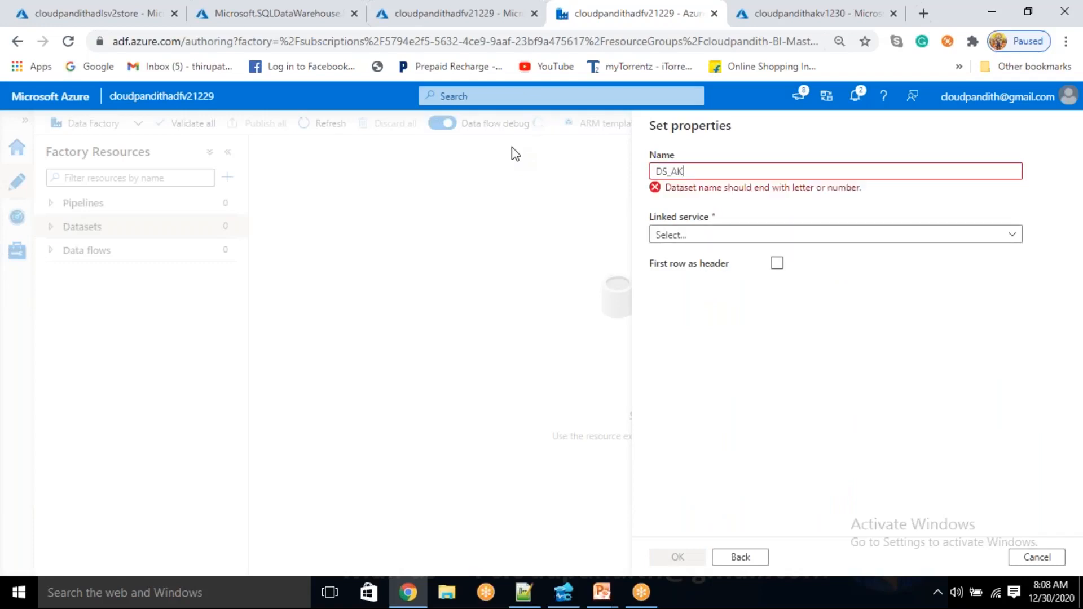
key("BackSpace")
key("BackSpace")
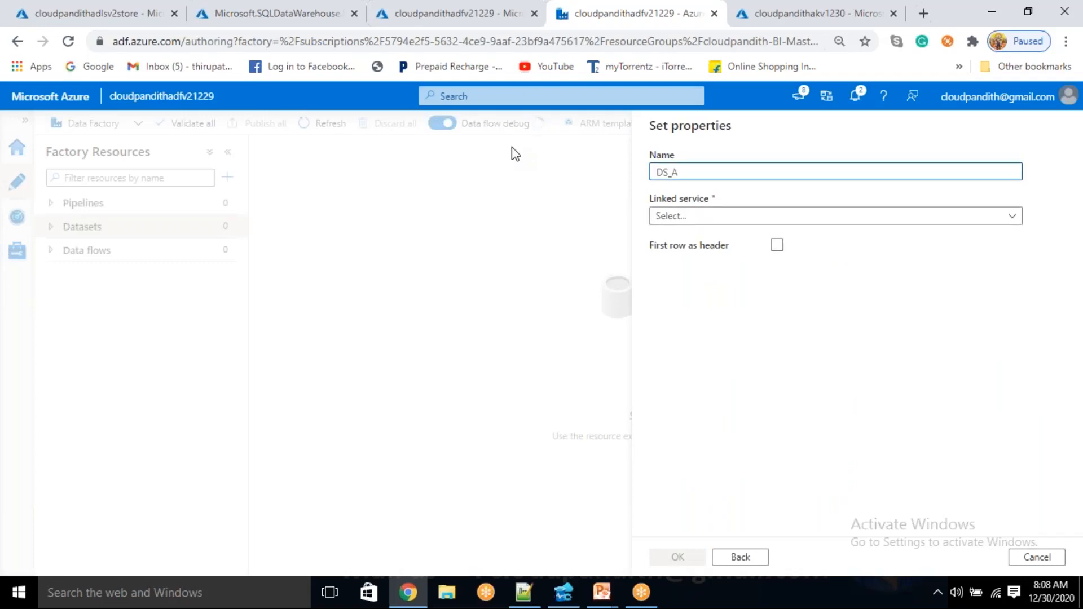
type("DLSGen2_Customercsv")
left_click(733, 217)
left_click(711, 307)
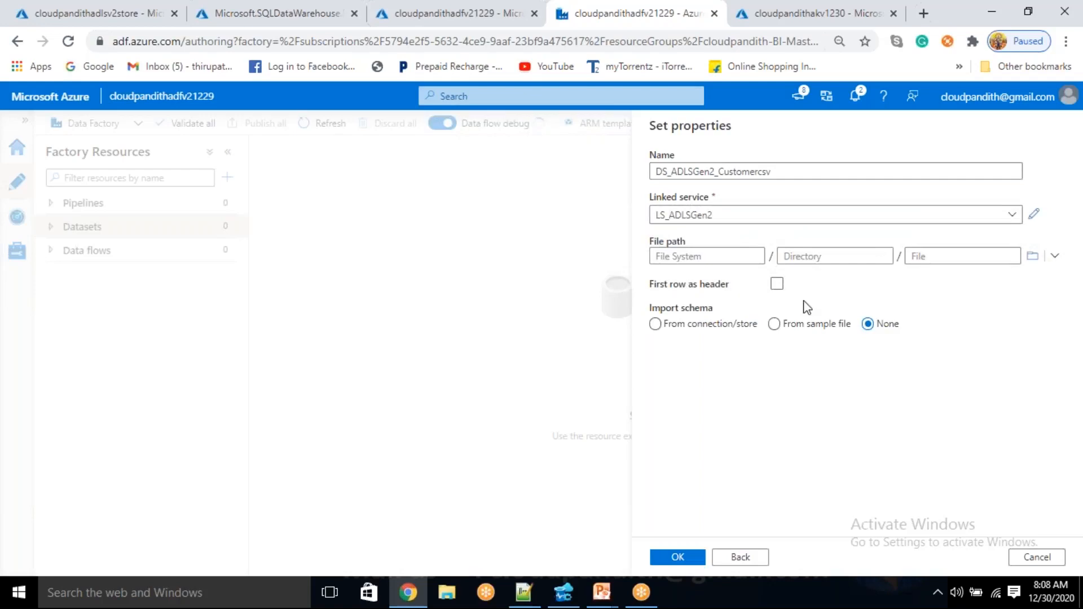
Treat the first row as header, choose customers.csv in the customer file system as the file path, and create the dataset
left_click(777, 283)
left_click(715, 255)
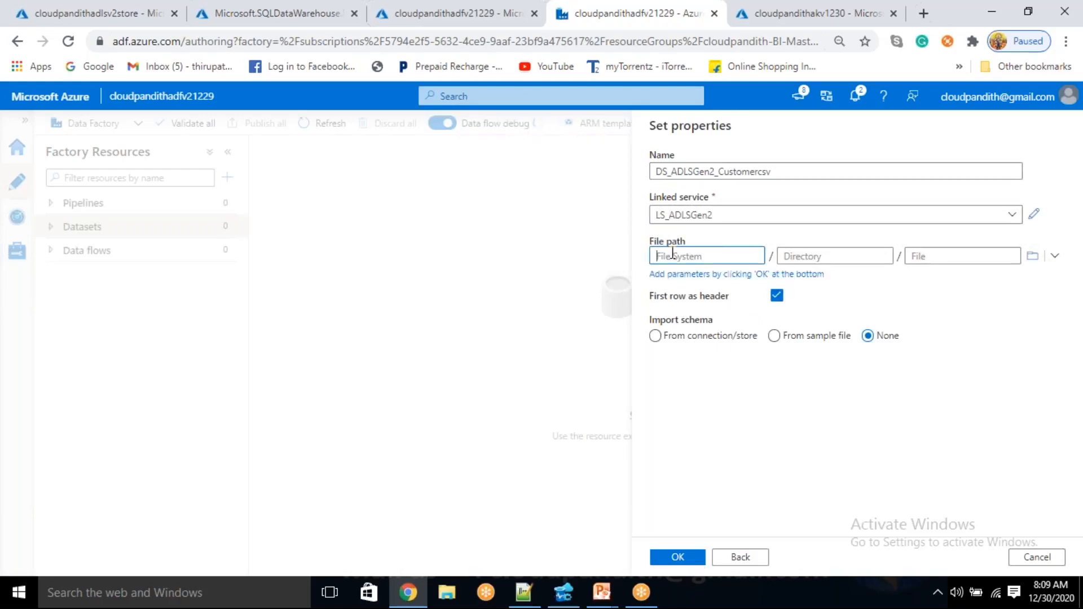
left_click(1033, 256)
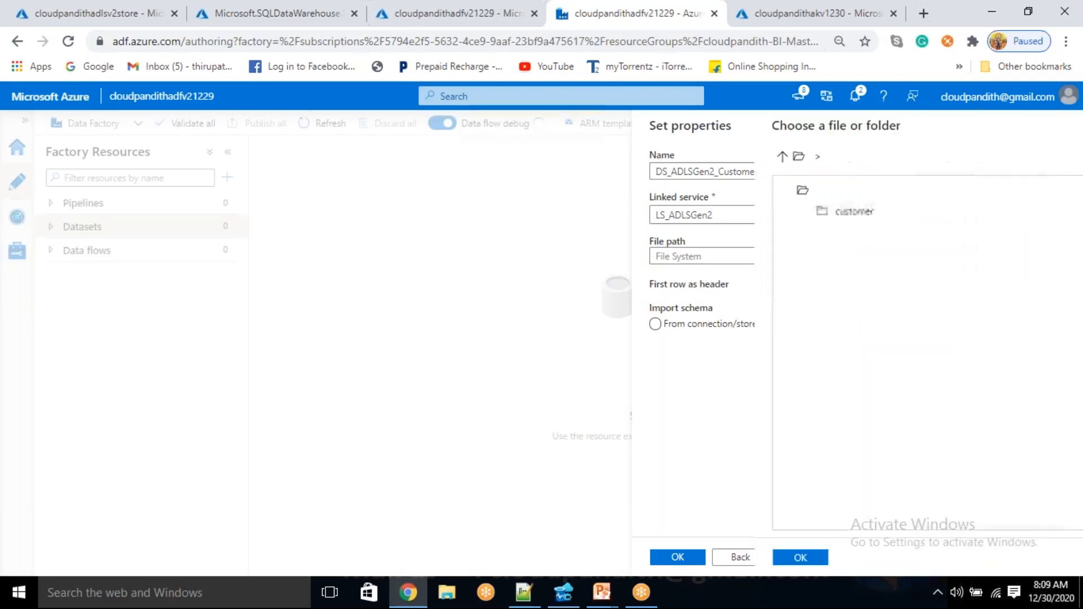
double_click(708, 210)
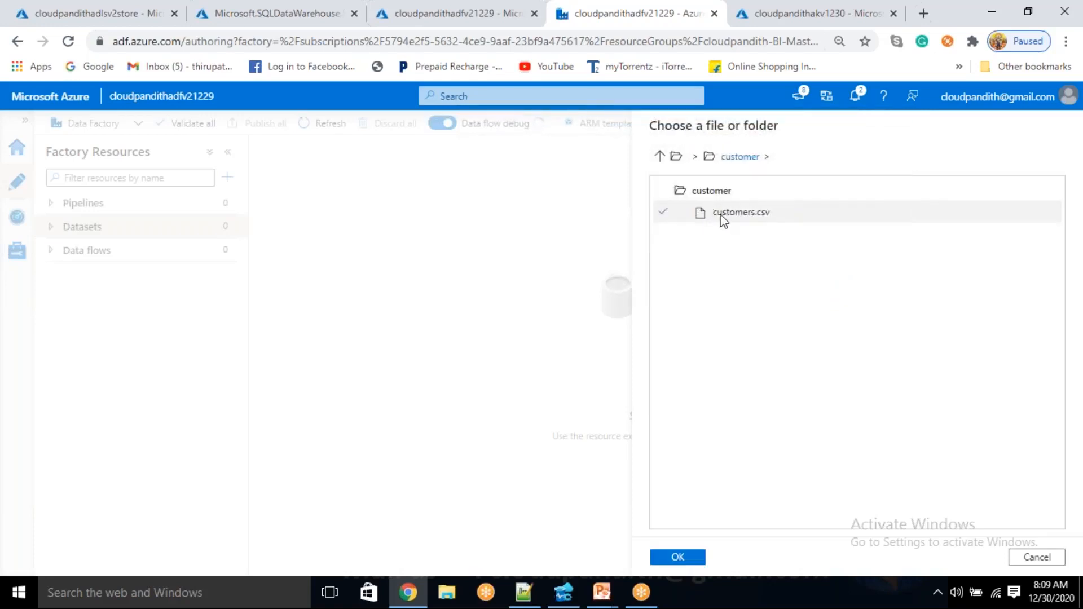
left_click(720, 215)
left_click(680, 559)
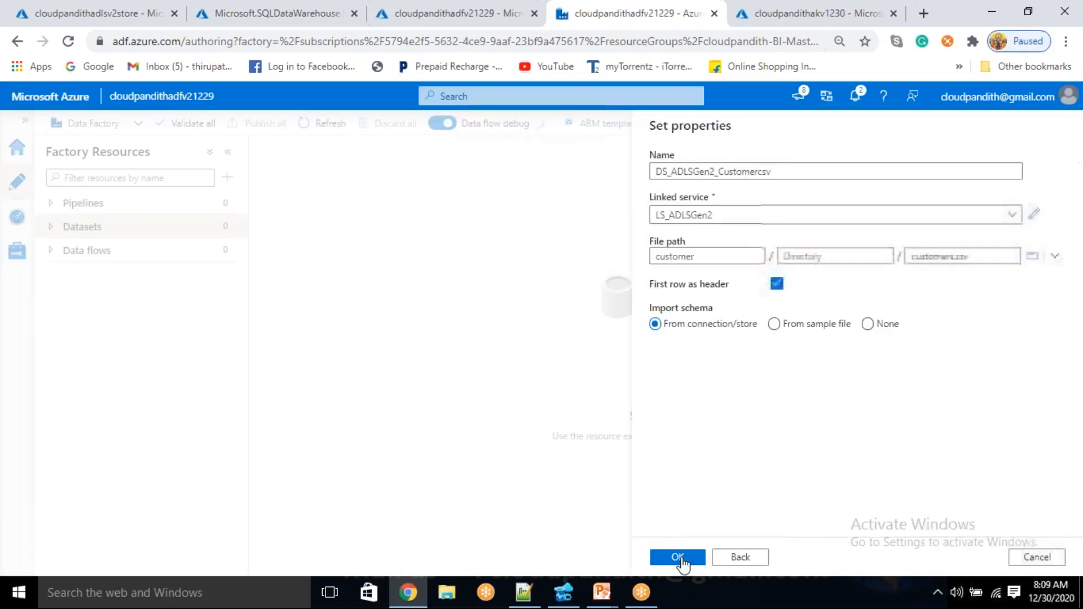
left_click(679, 558)
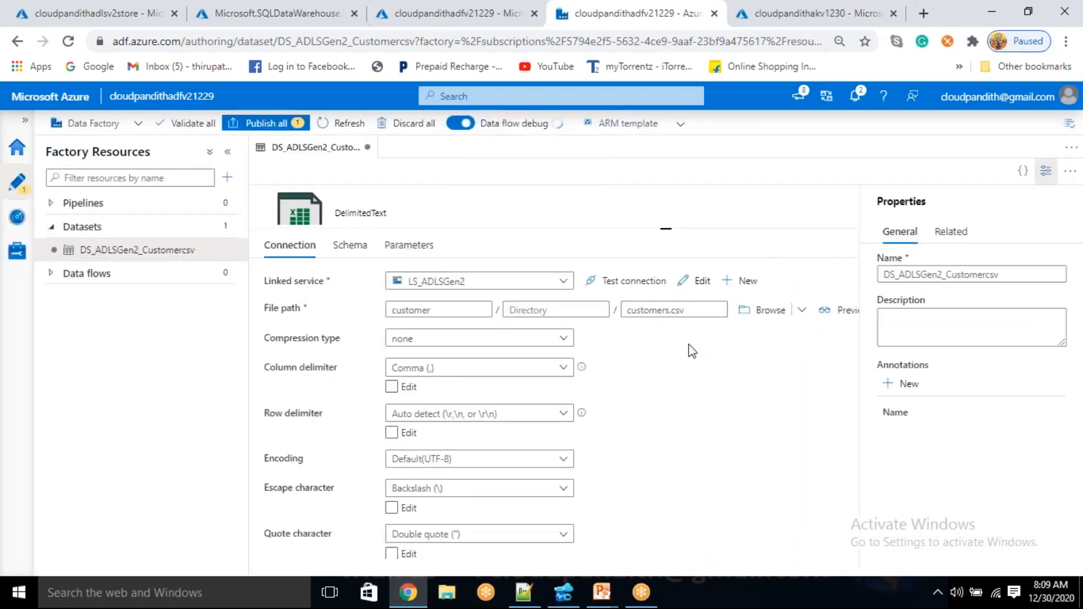
Hide the dataset's properties pane and enlarge the canvas area above its connection settings
left_click(1045, 172)
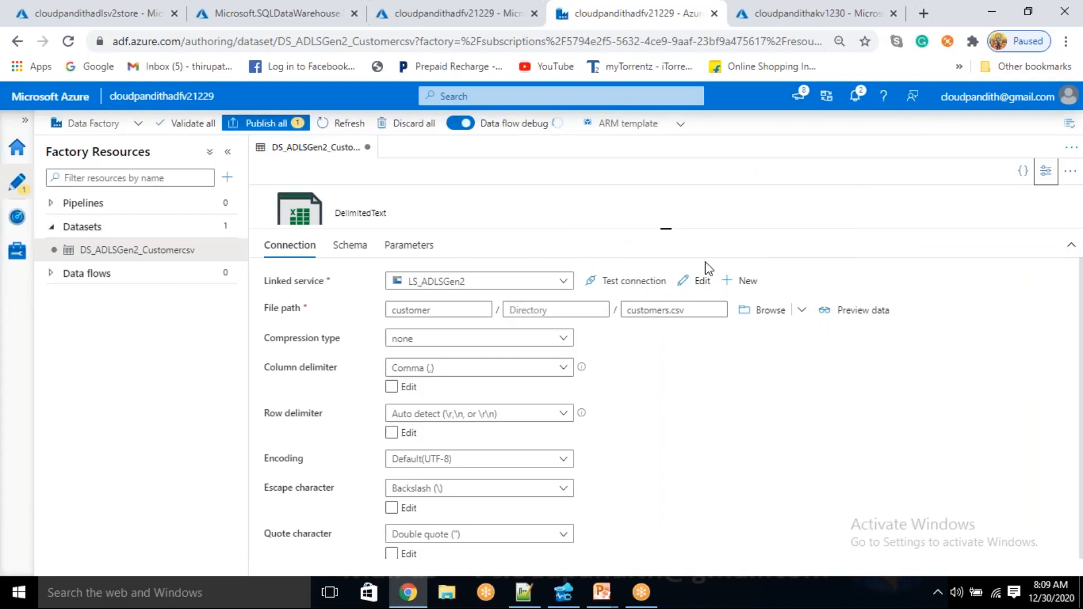
left_click_drag(670, 229, 666, 363)
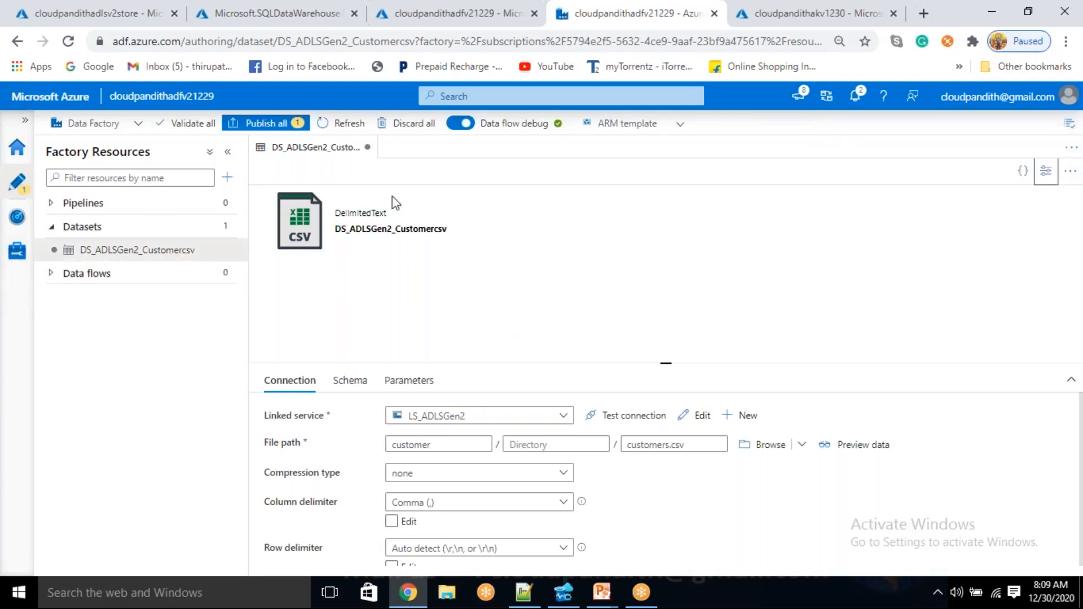
Check the SQL data warehouse deployment's progress and start time, and review the connection settings of the DS_ADLSGen2_Customercsv dataset
left_click(285, 12)
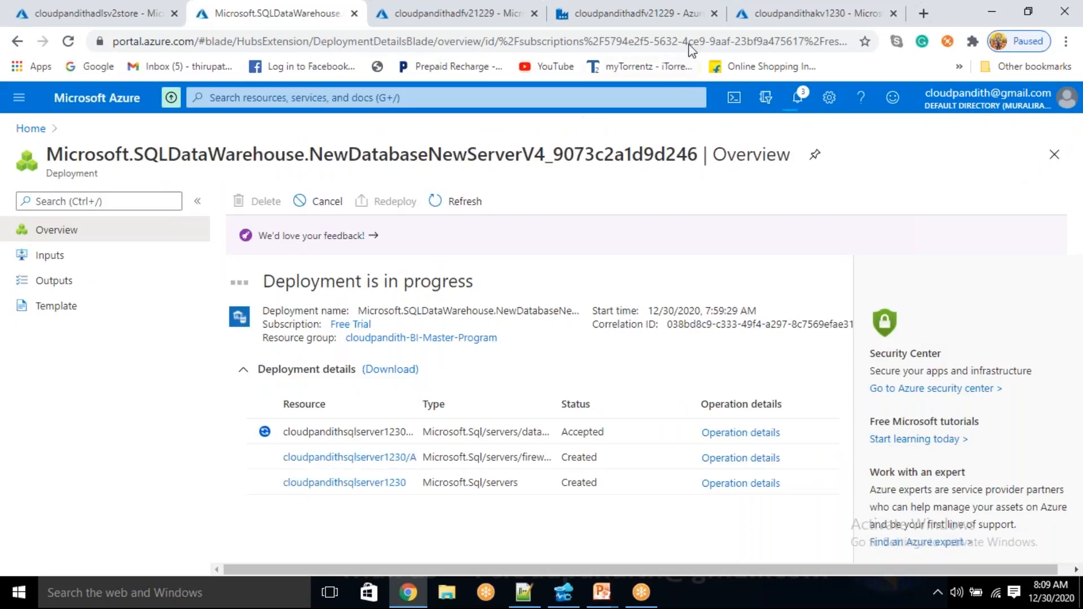
left_click(655, 17)
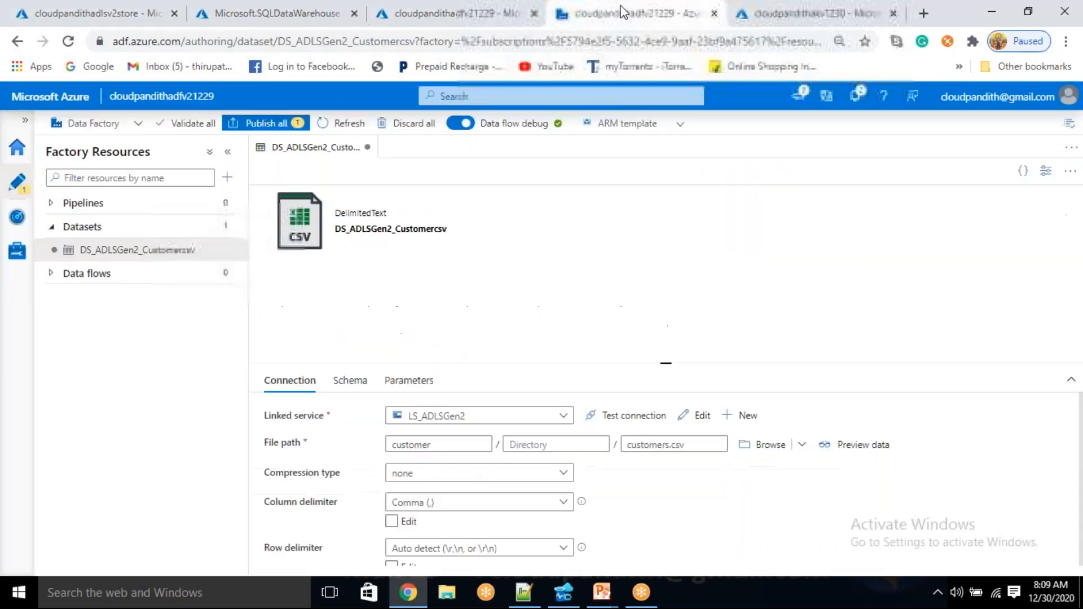
left_click(243, 12)
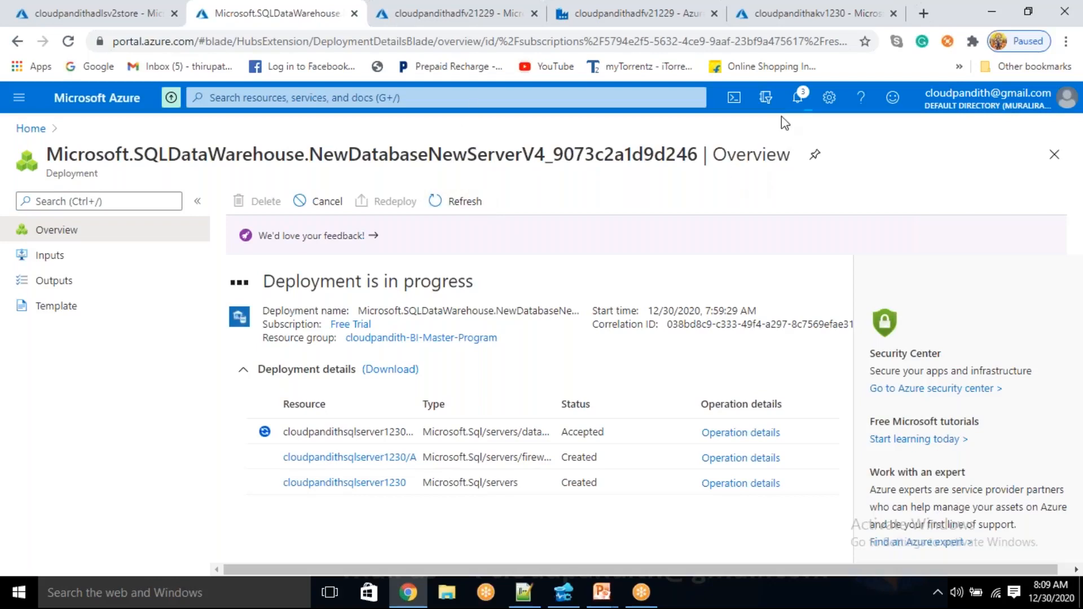
left_click(484, 8)
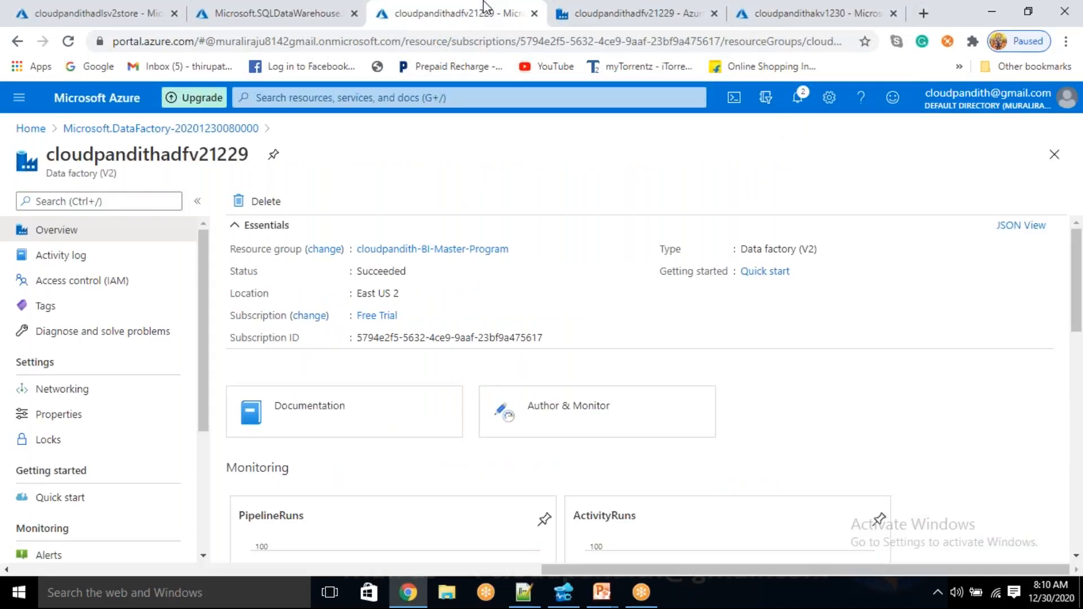
left_click(588, 9)
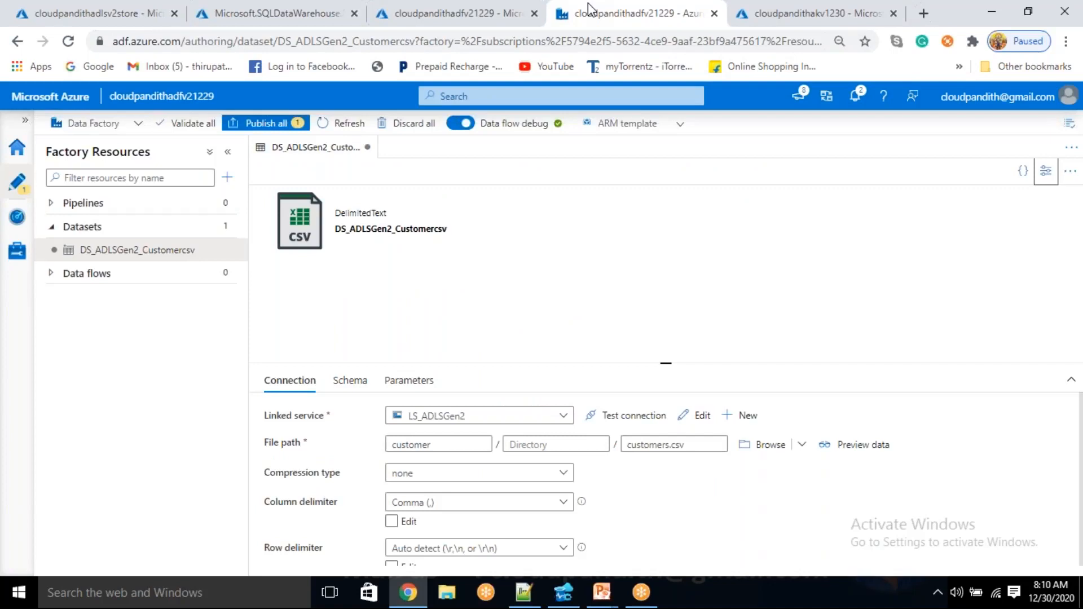
scroll(448, 489, "down", 3)
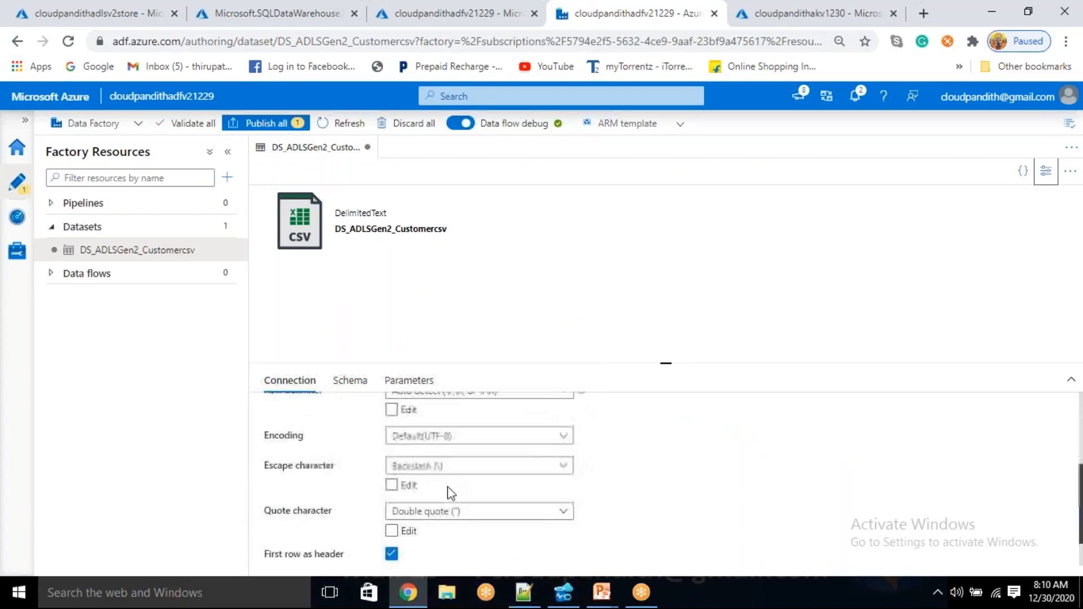
scroll(447, 489, "up", 4)
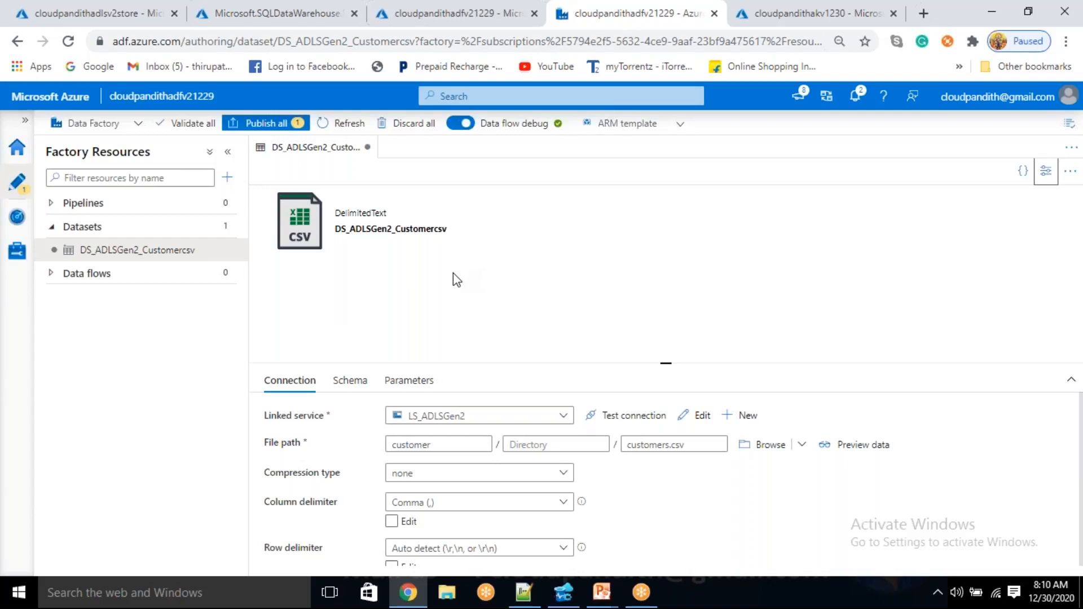
left_click(333, 12)
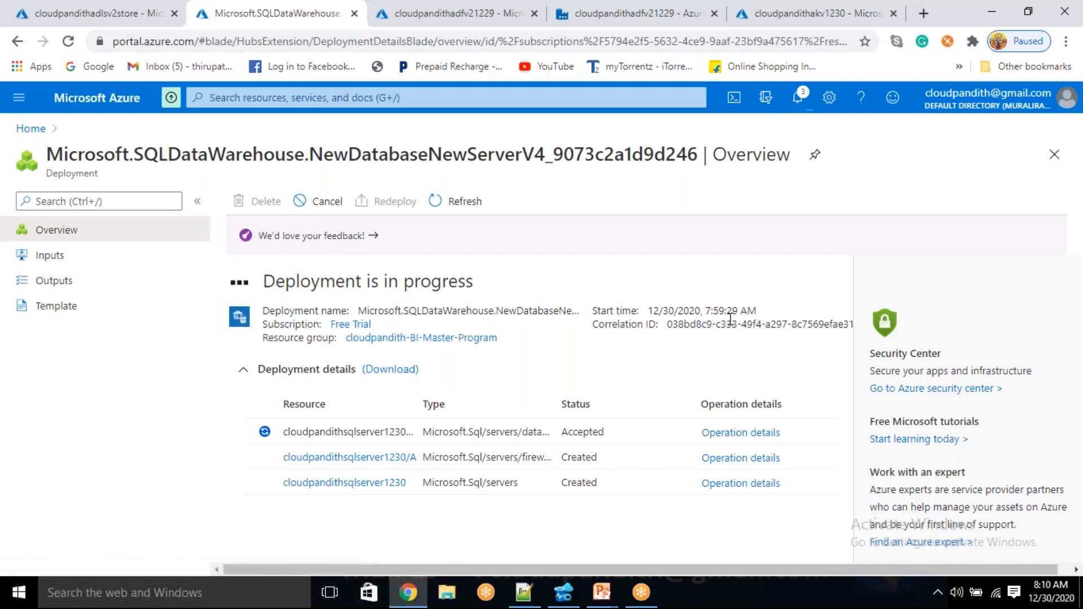
left_click_drag(748, 311, 708, 315)
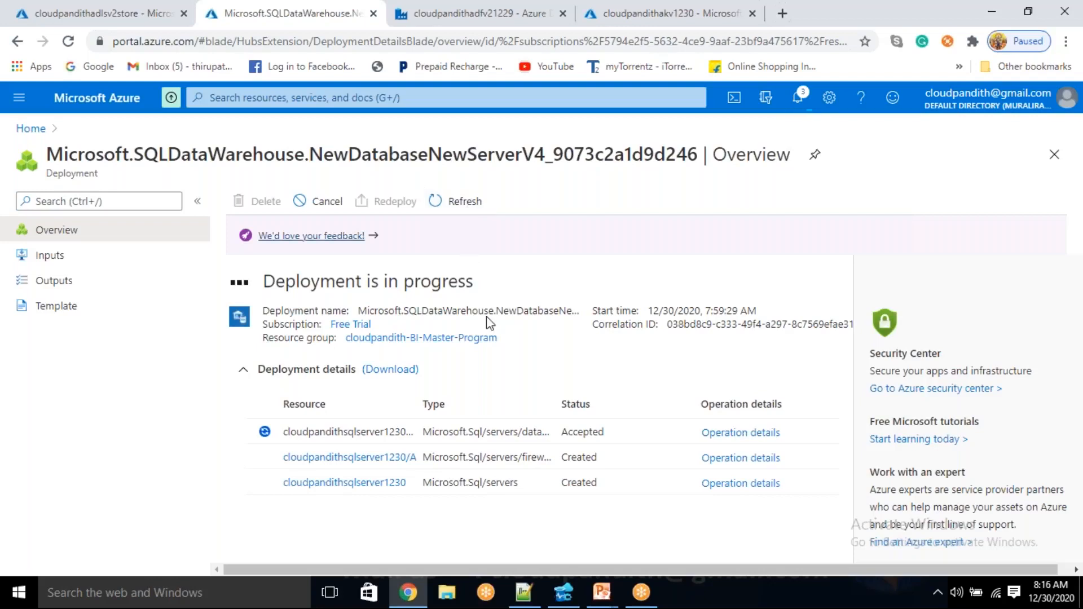
Refresh the SQL data warehouse deployment's status repeatedly
left_click(480, 210)
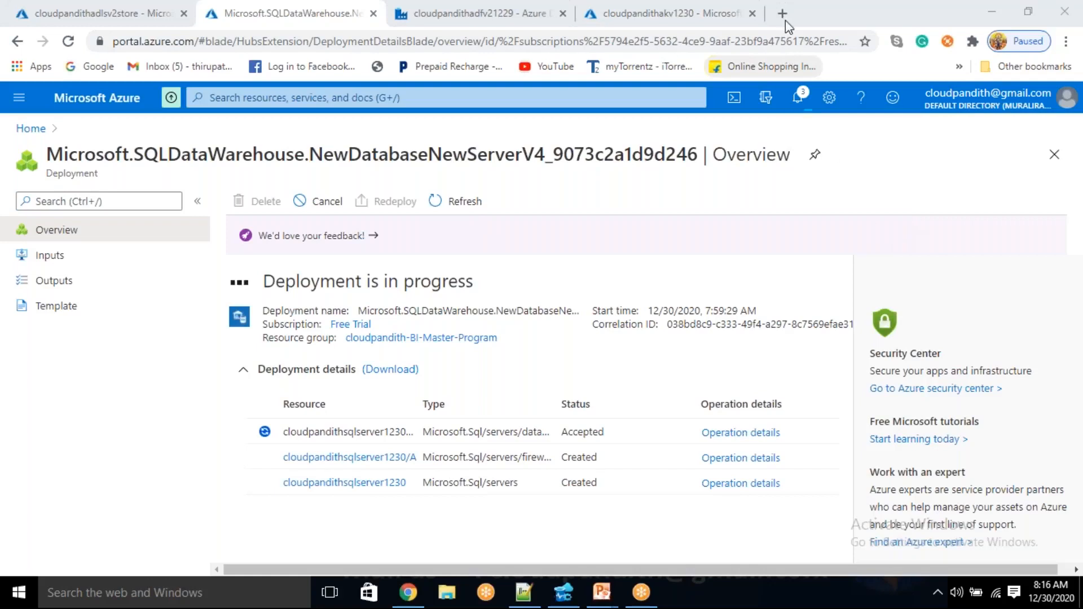
left_click(467, 202)
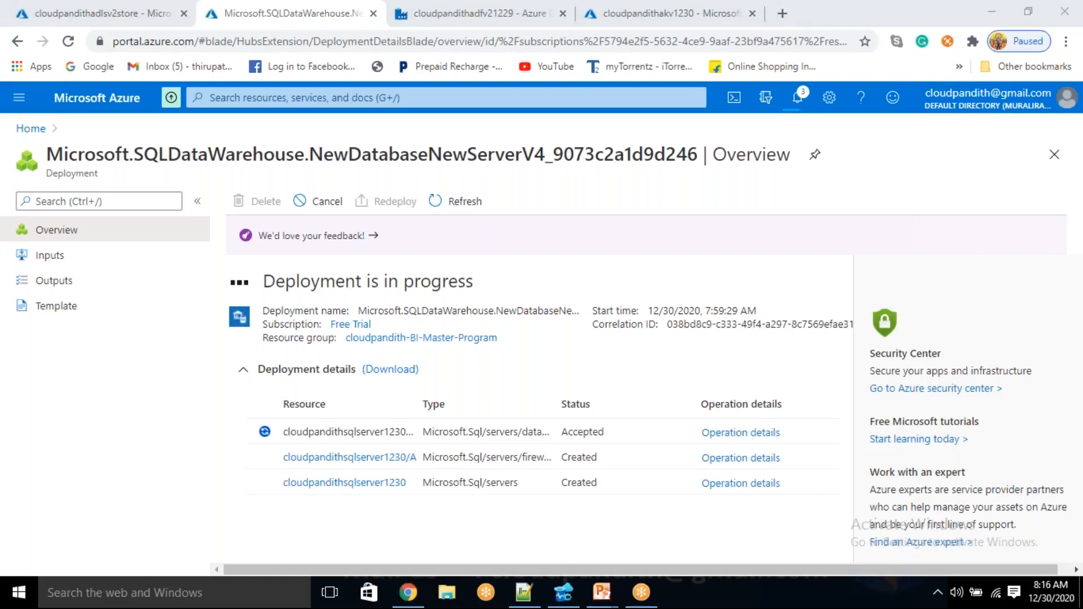
left_click(468, 203)
left_click(476, 198)
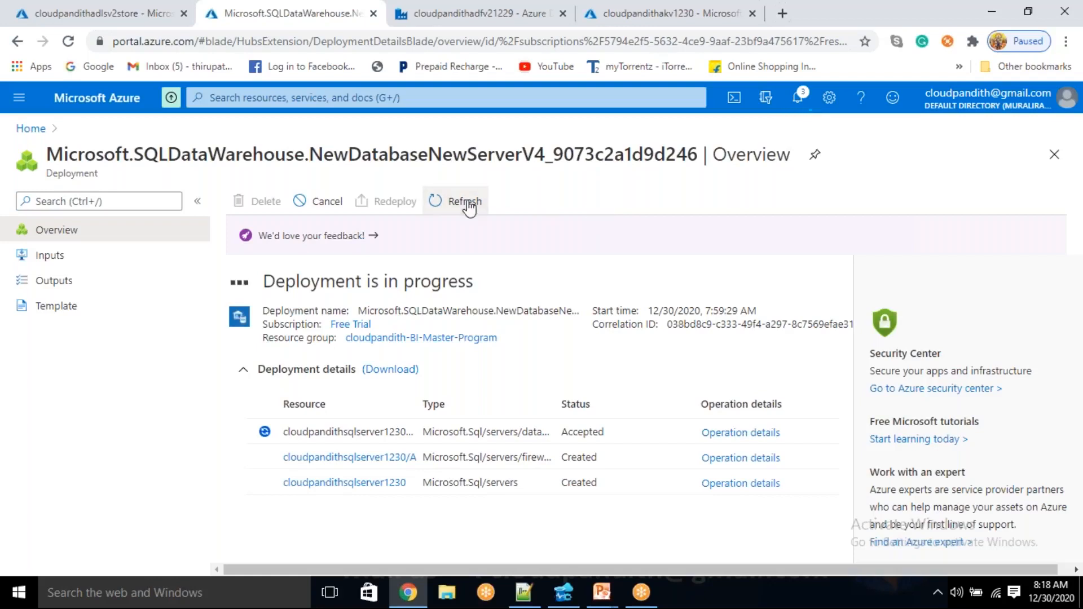
Review the deployment's input parameters and return to its overview
left_click(95, 257)
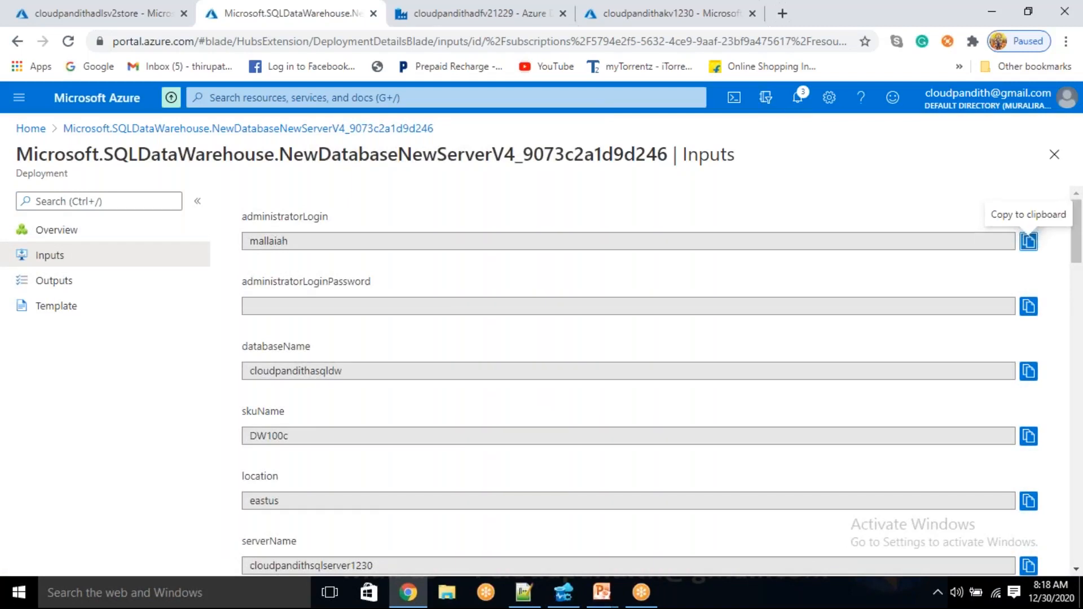
scroll(1028, 241, "down", 4)
scroll(487, 319, "up", 1)
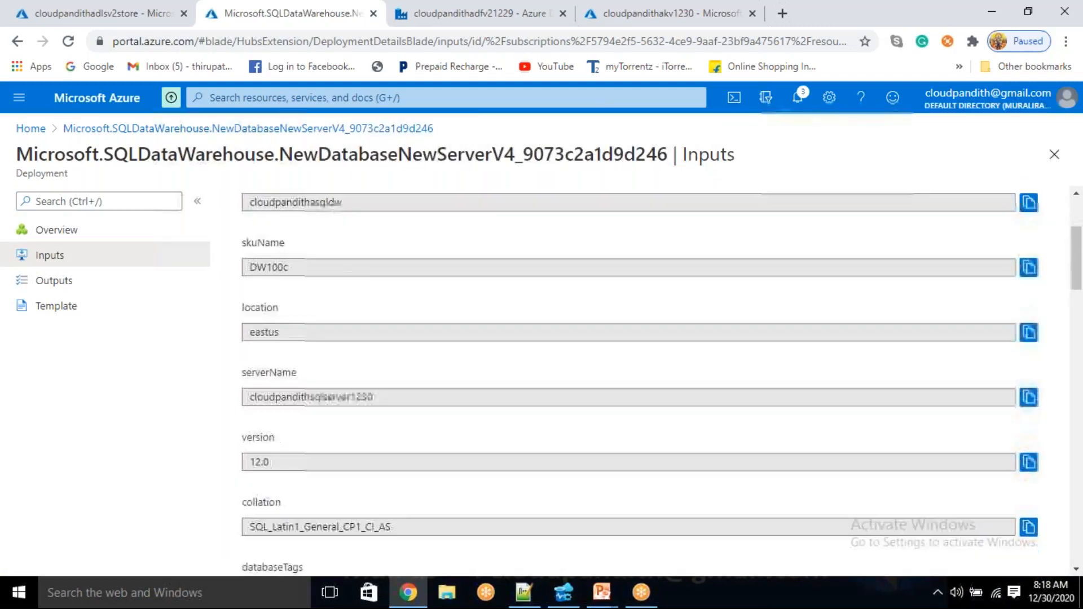
left_click(409, 129)
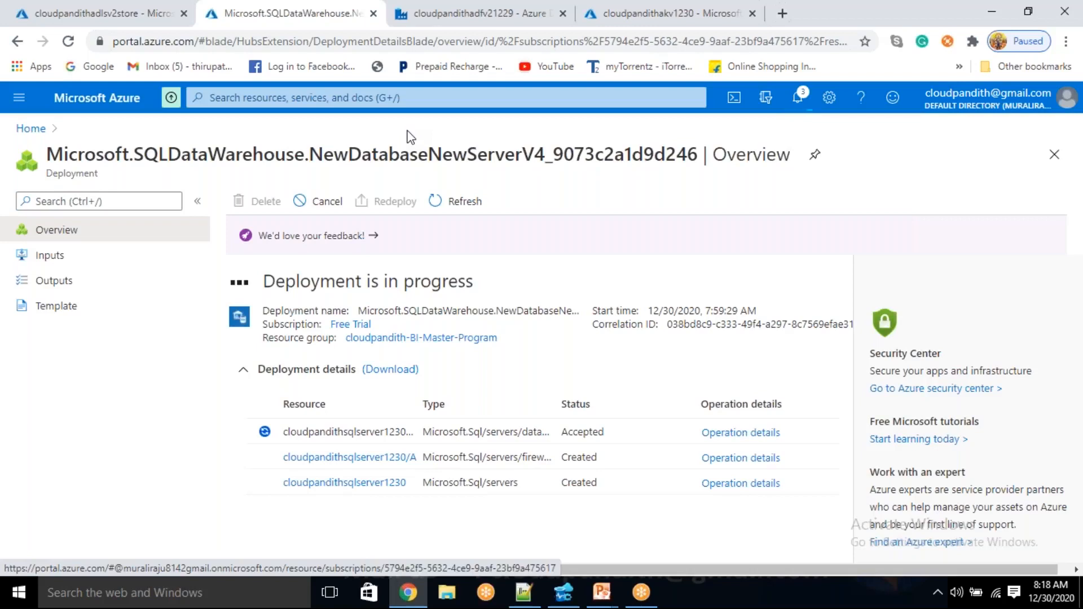
Reload the deployment overview and examine the operation details of the SQL database resource
left_click(68, 41)
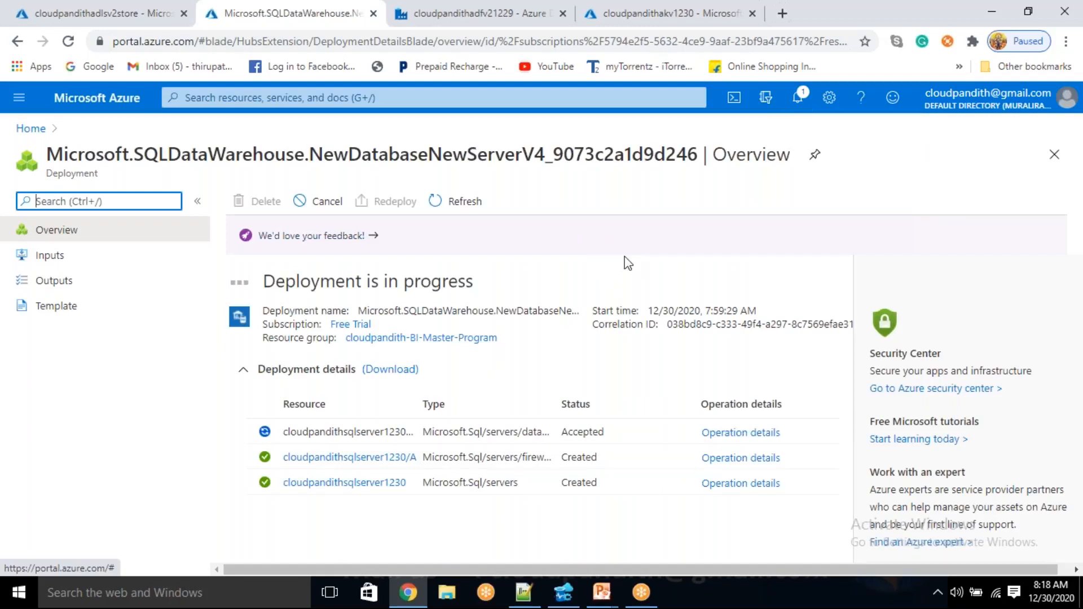
left_click(741, 432)
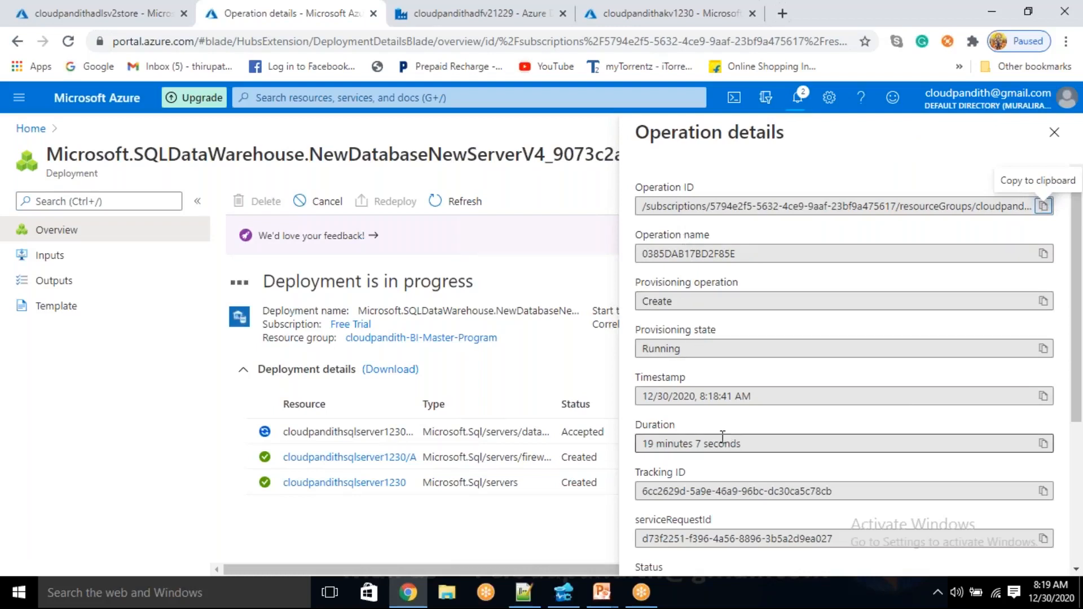
scroll(722, 442, "down", 3)
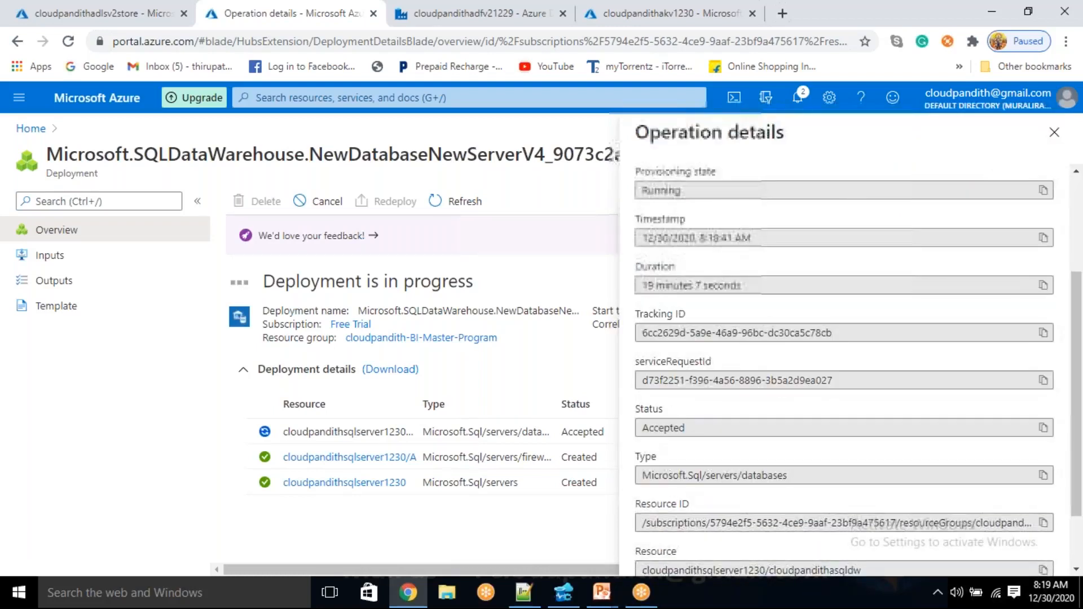
scroll(722, 441, "down", 2)
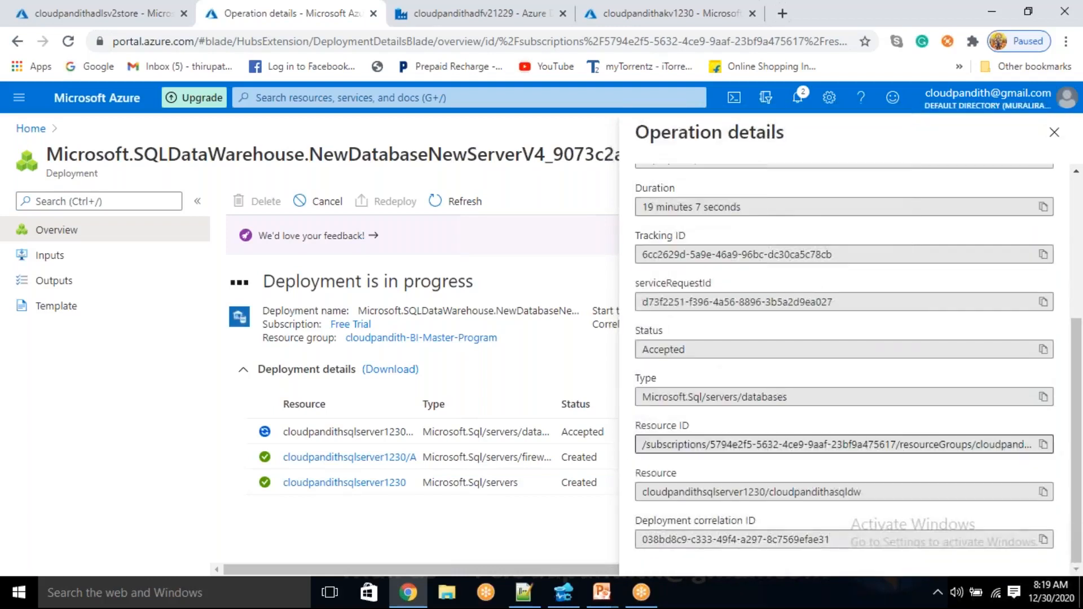
scroll(722, 442, "up", 4)
scroll(722, 442, "down", 3)
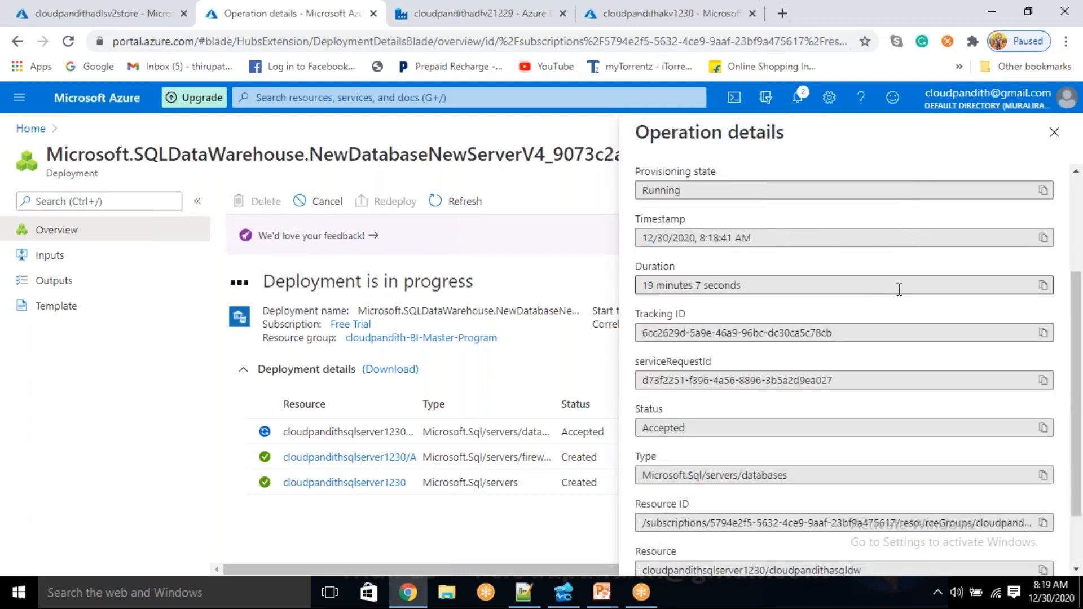
left_click(1054, 132)
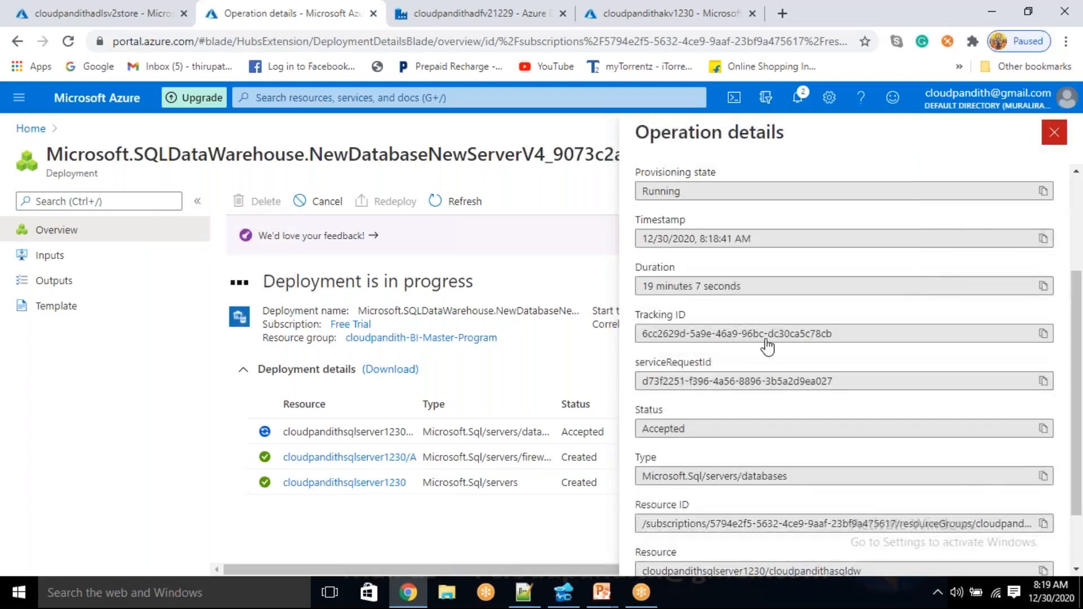
Open the deployed cloudpandithasqldw SQL pool and save a server firewall rule for the current client IP address
left_click(461, 203)
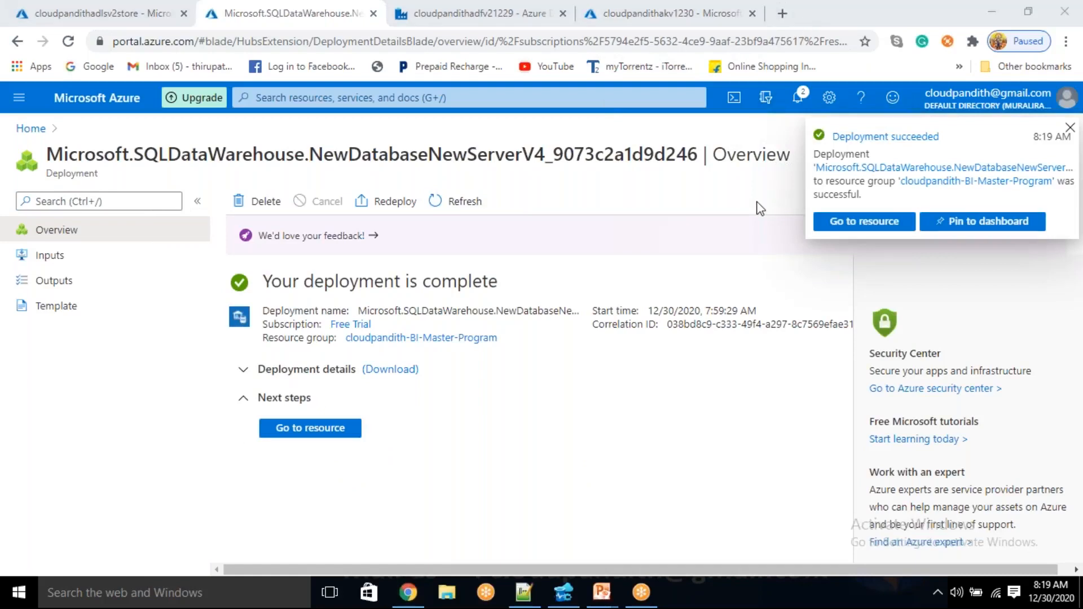
left_click(313, 430)
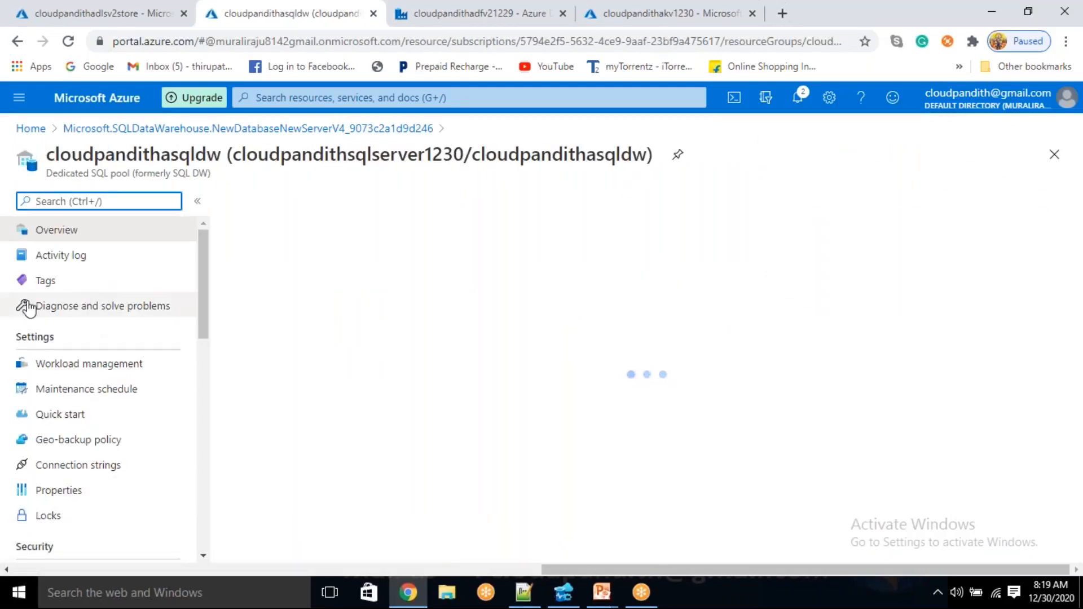
scroll(72, 473, "down", 3)
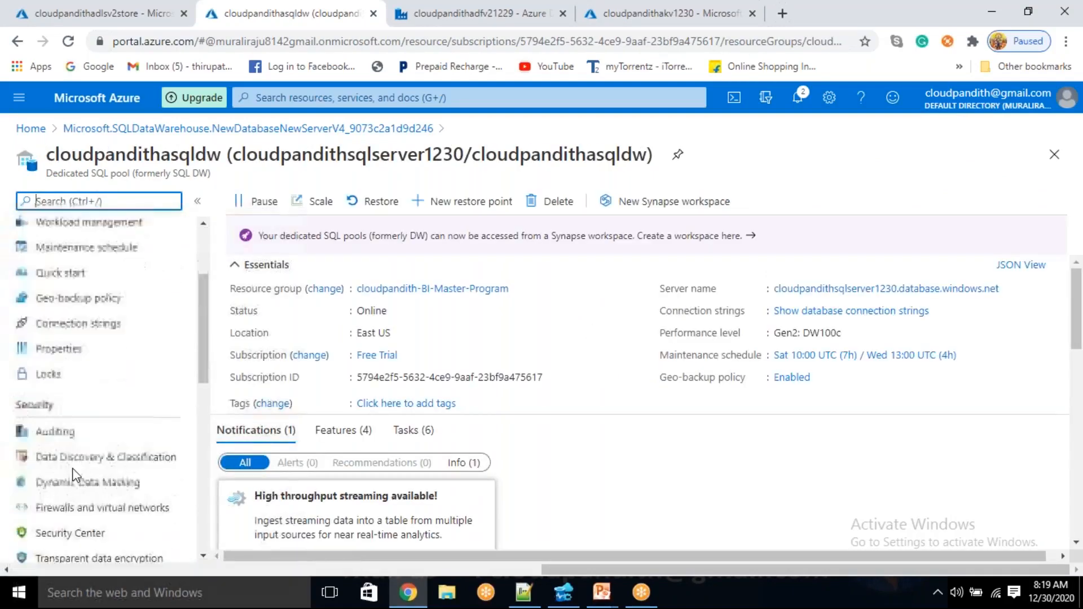
scroll(72, 474, "down", 2)
left_click(86, 417)
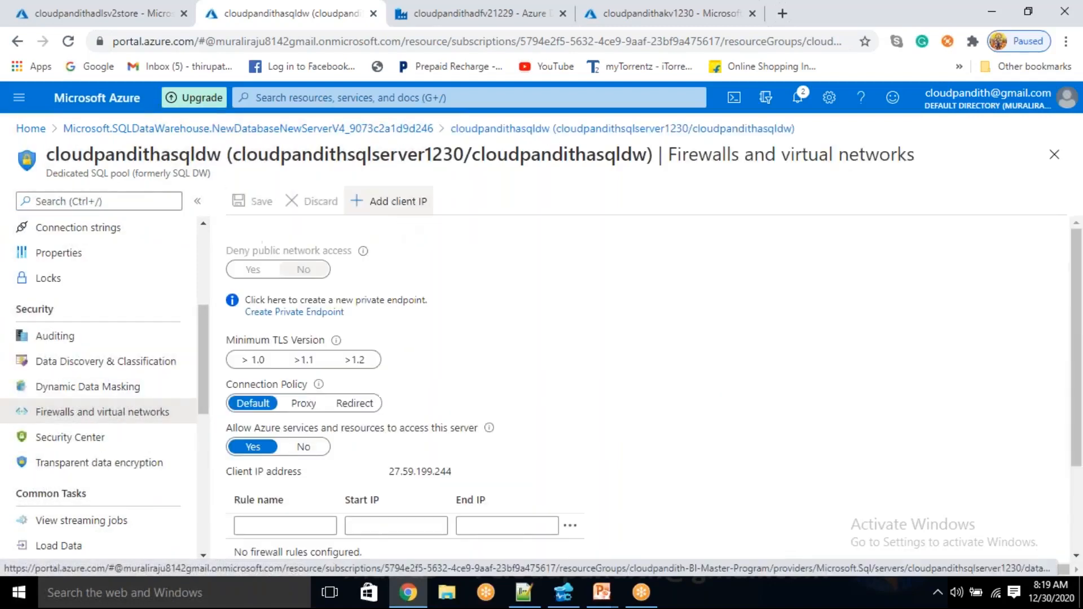
left_click(392, 203)
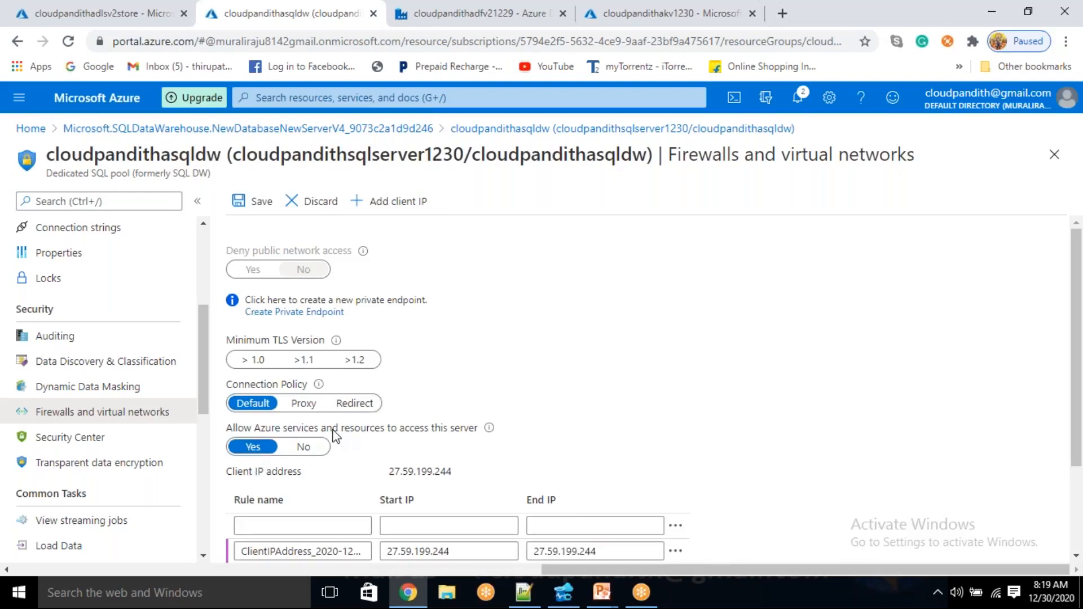
left_click(263, 205)
scroll(455, 375, "down", 2)
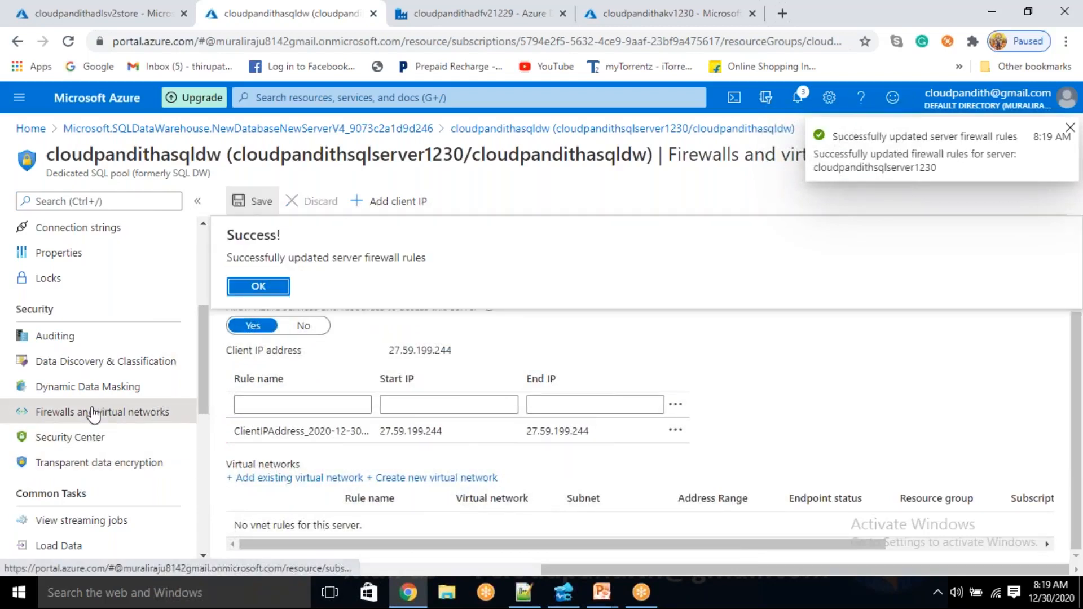
Return to the SQL pool's overview and copy its server name
scroll(90, 414, "up", 4)
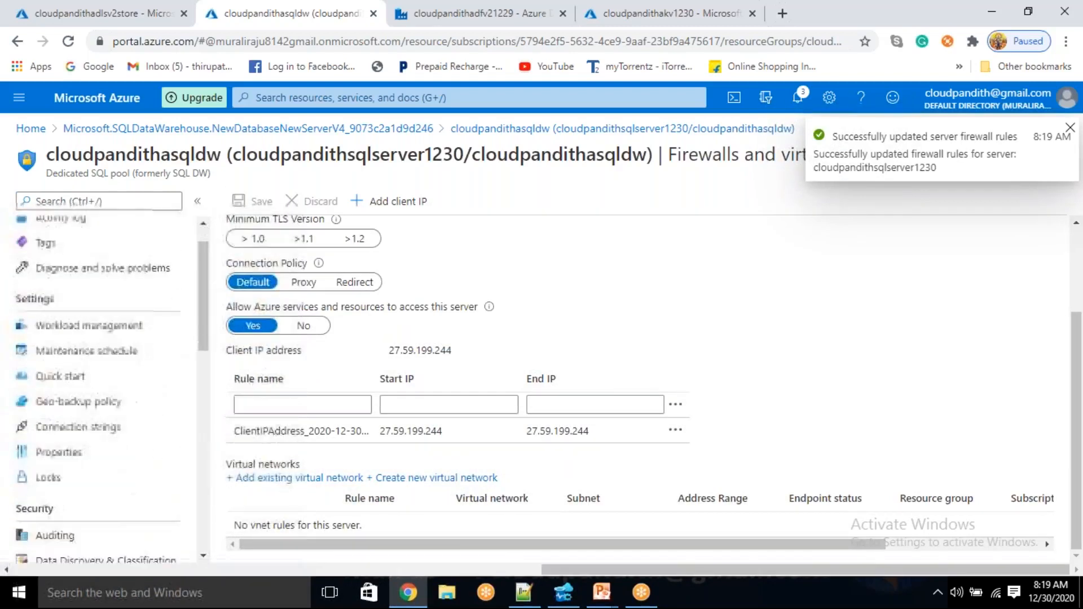
scroll(100, 398, "down", 1)
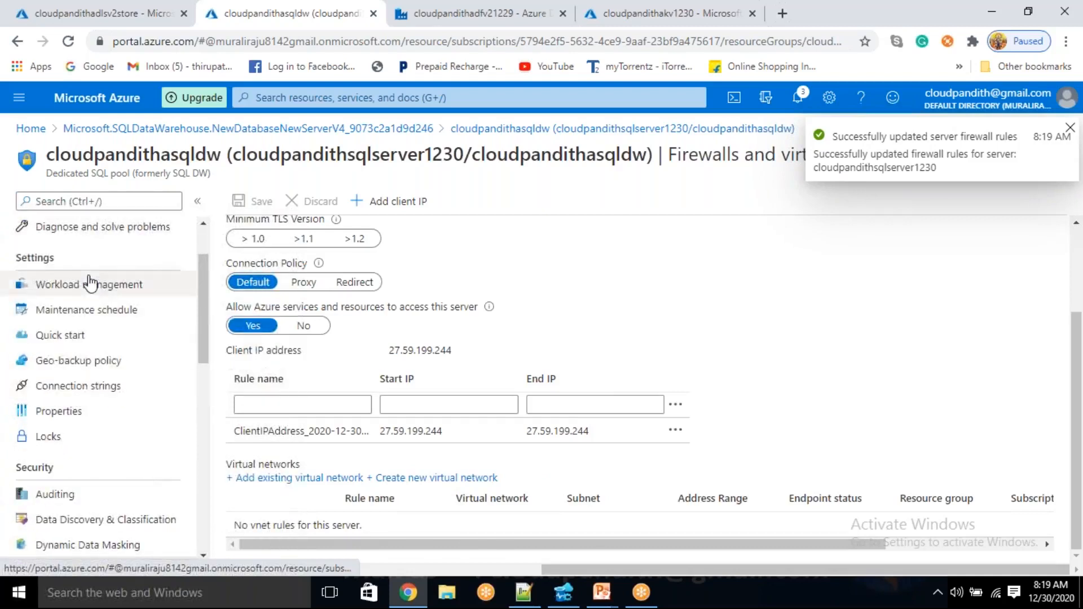
scroll(108, 338, "down", 2)
scroll(93, 282, "up", 3)
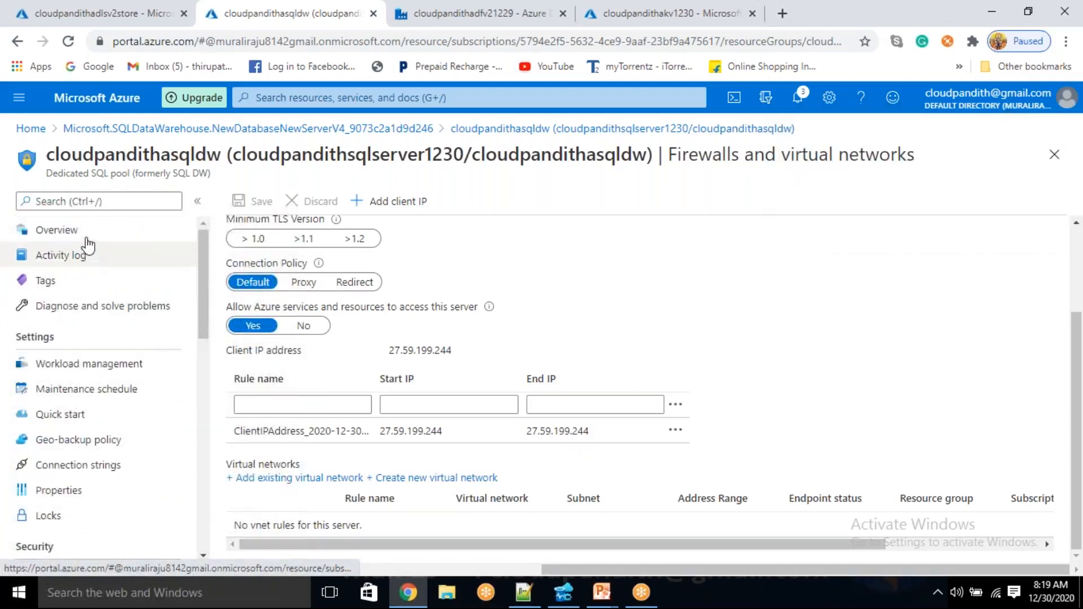
left_click(62, 230)
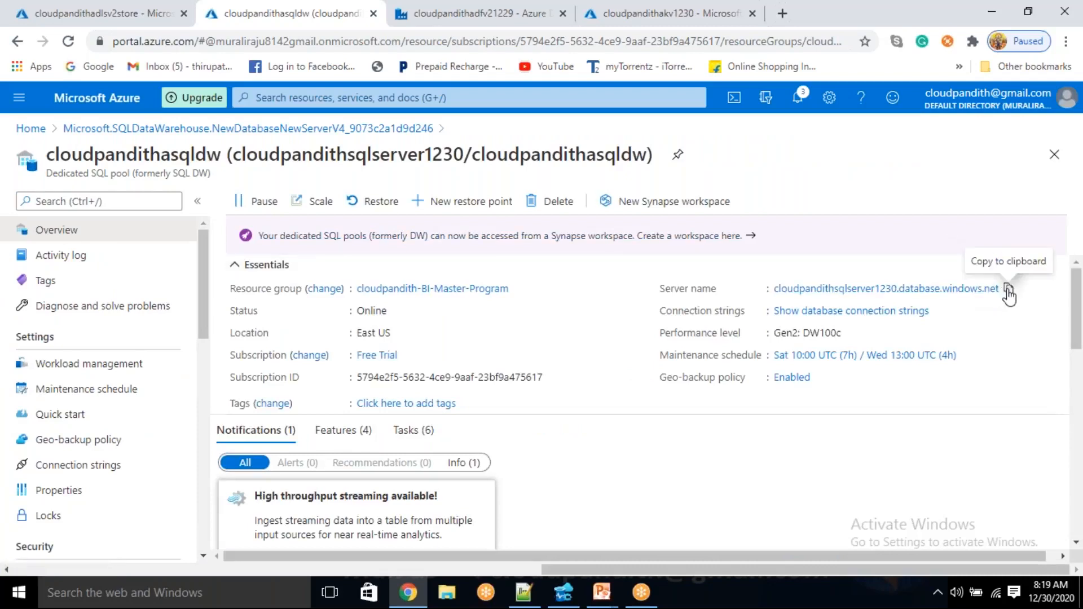
Switch to Azure Data Studio and start a new connection with the copied server name, the SQL login user name and its password
left_click(564, 594)
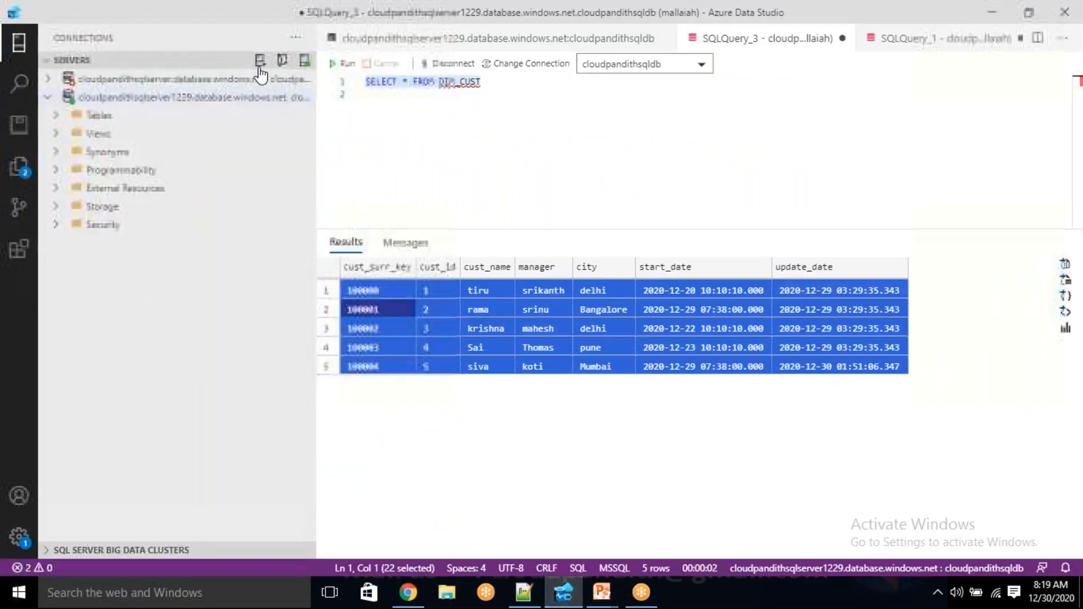
left_click(260, 66)
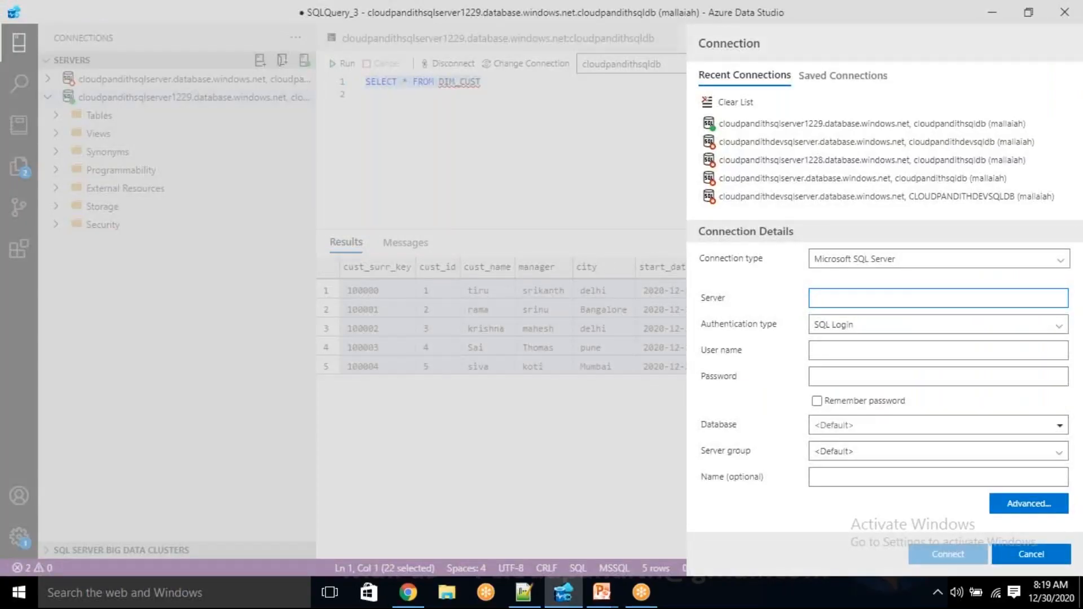
type("cloudpandithsqlserver1230.database.windows.net")
left_click(841, 348)
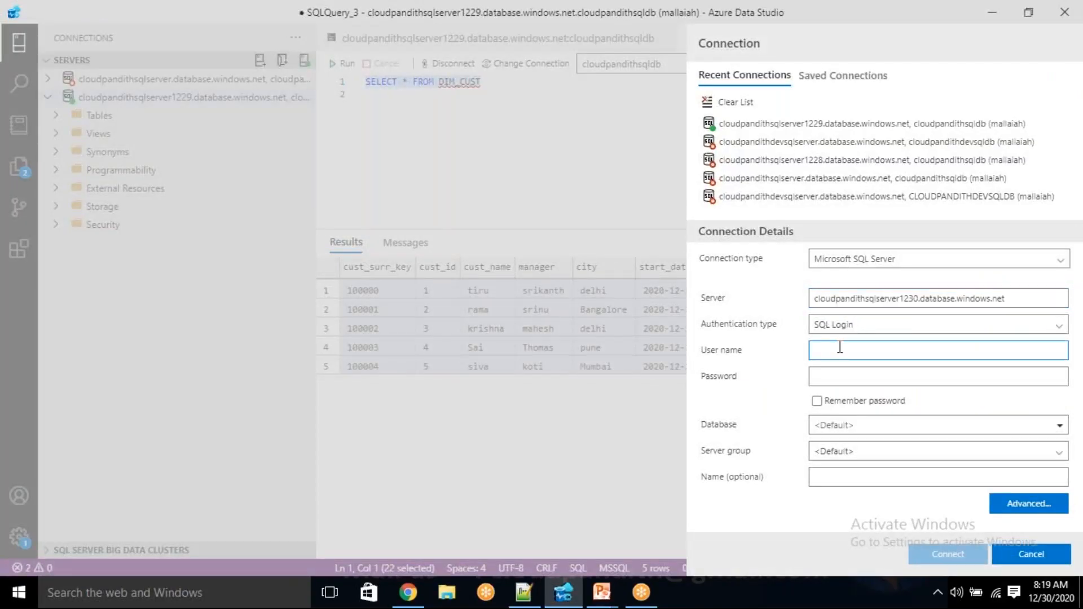
type("mallaiah")
key("Tab")
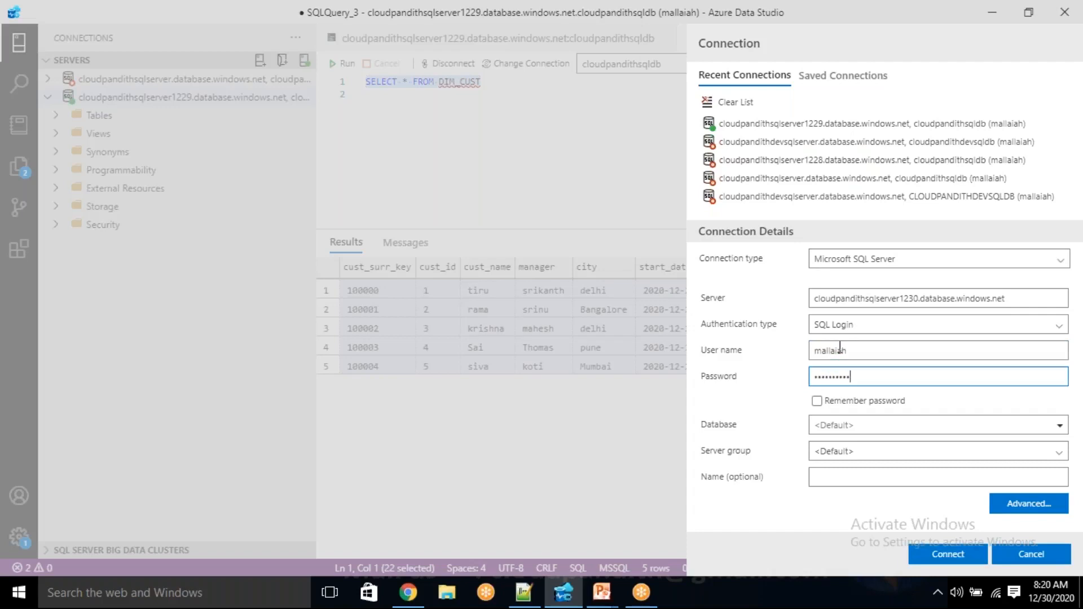
Copy the SQL pool's name from the Azure portal, set the connection's database to cloudpandithasqldw, and connect
left_click(875, 425)
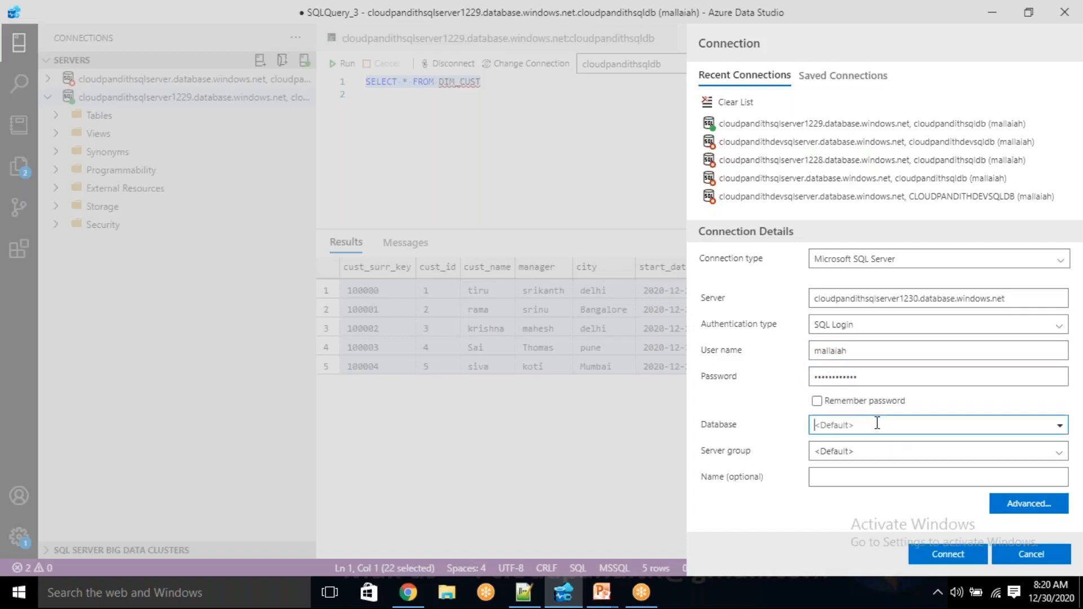
key("alt+Tab")
double_click(155, 154)
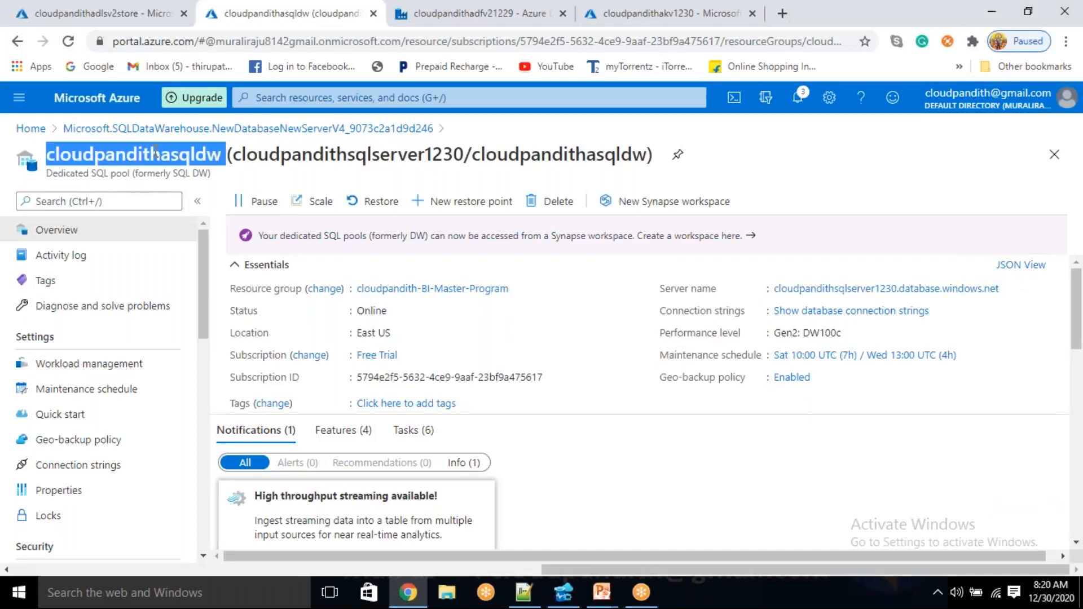
key("ctrl+c")
key("alt+Tab")
left_click(883, 425)
key("ctrl+v")
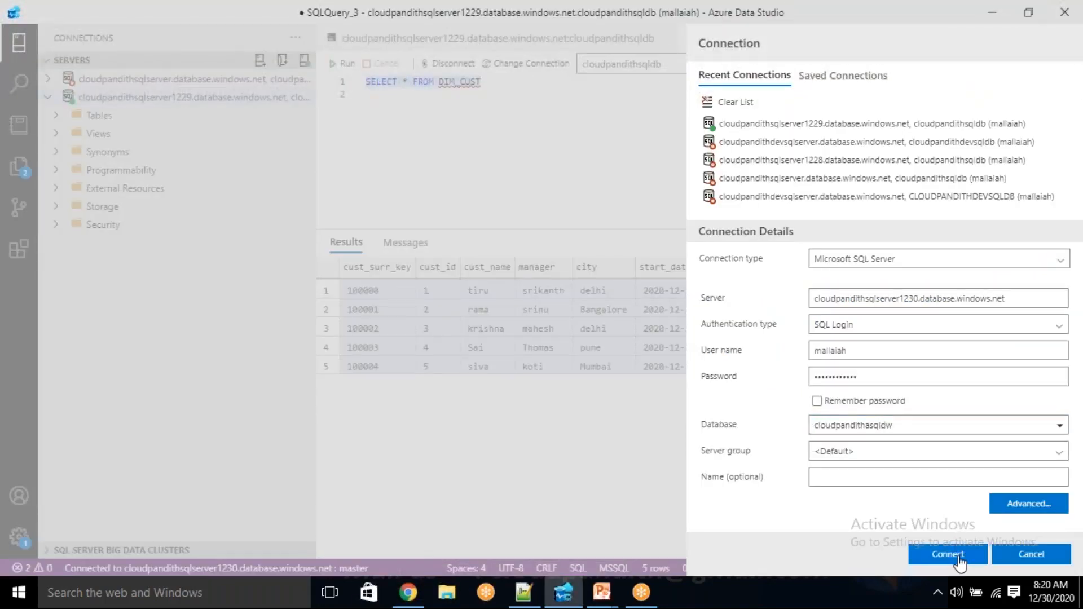
left_click(957, 554)
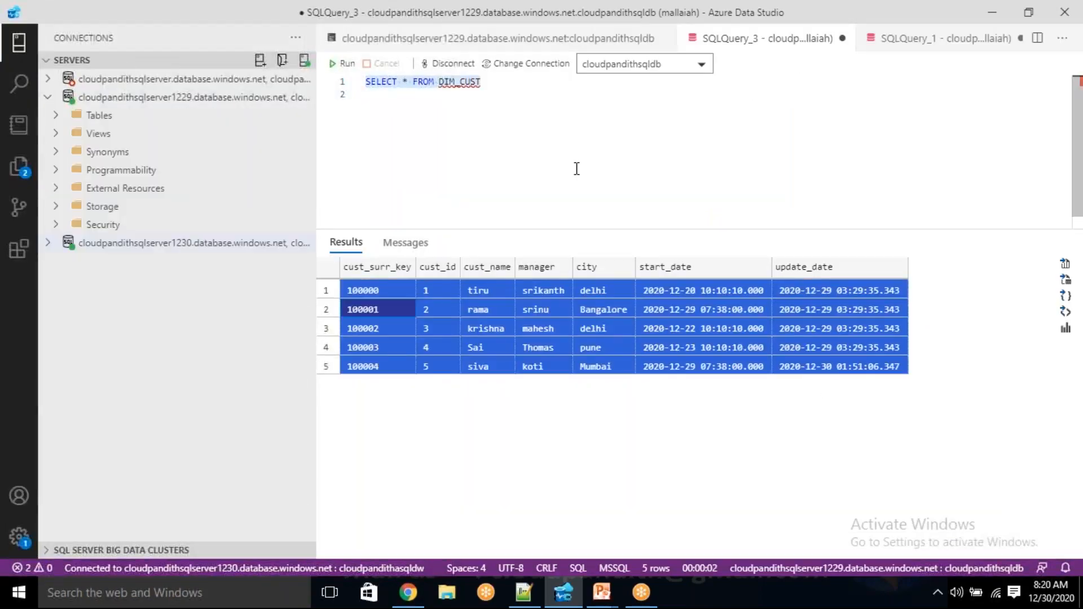
Close all editor tabs except the cloudpandithasqldw dashboard, without saving the open queries
left_click(163, 248)
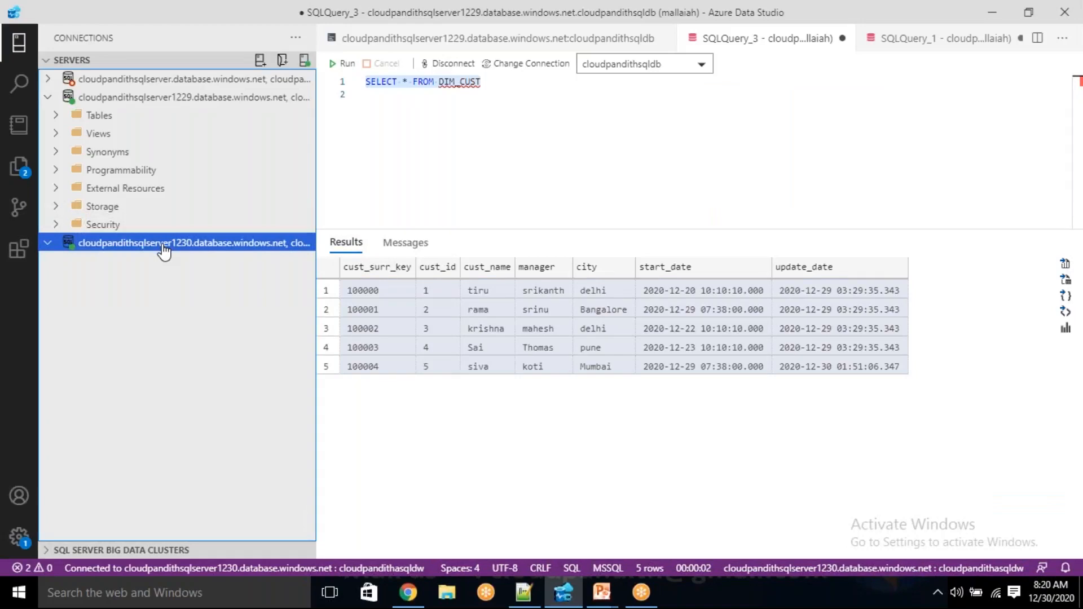
right_click(163, 248)
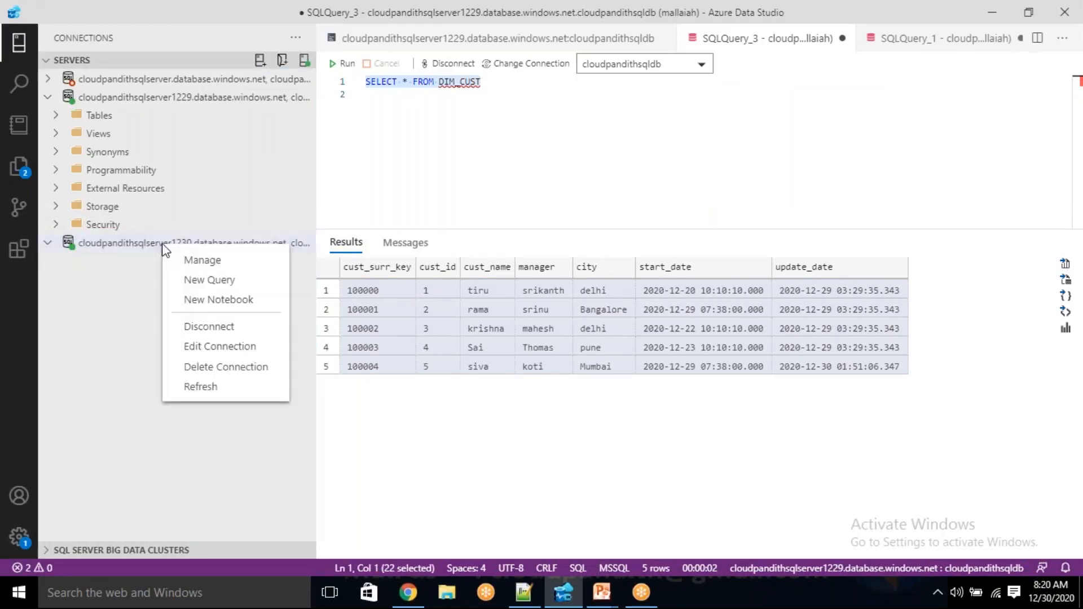
left_click(203, 279)
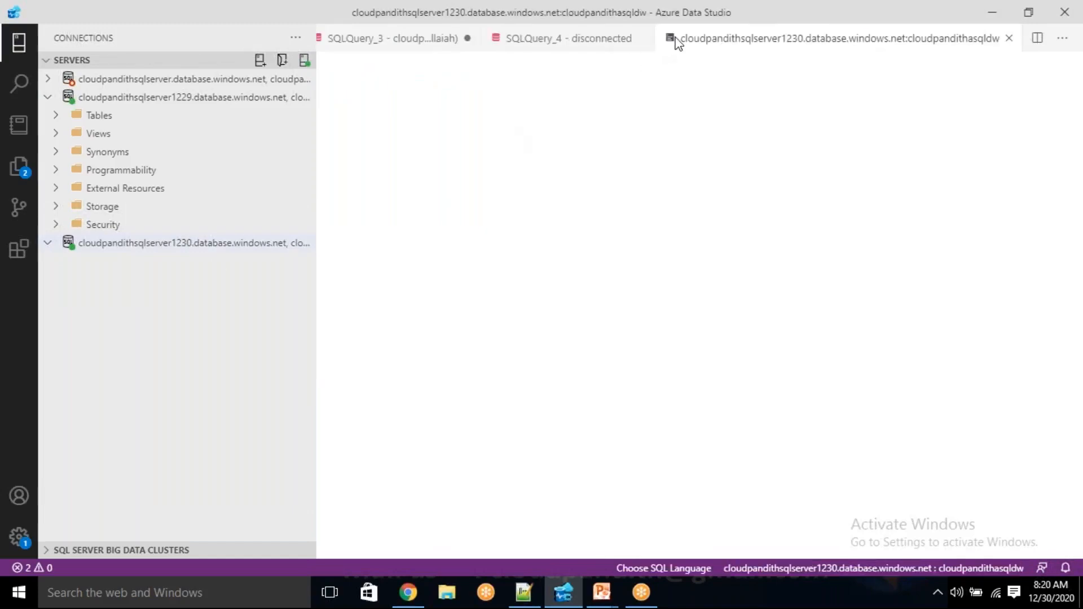
right_click(689, 44)
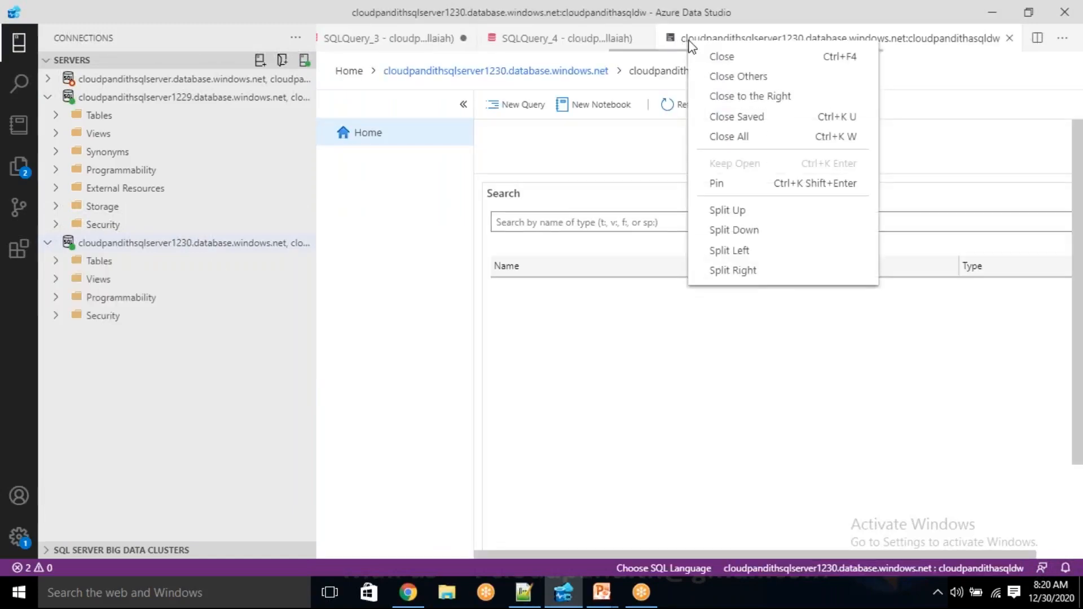
left_click(733, 77)
left_click(573, 314)
left_click(572, 313)
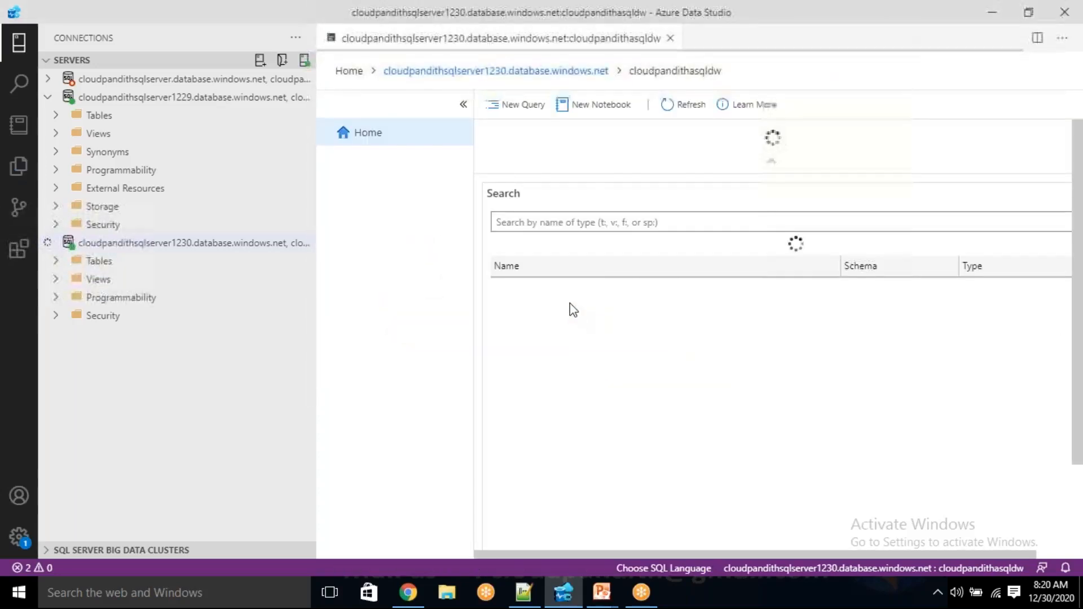
Open a new query against cloudpandithasqldw and expand the Tables folder of the cloudpandithsqlserver1230 connection
left_click(504, 107)
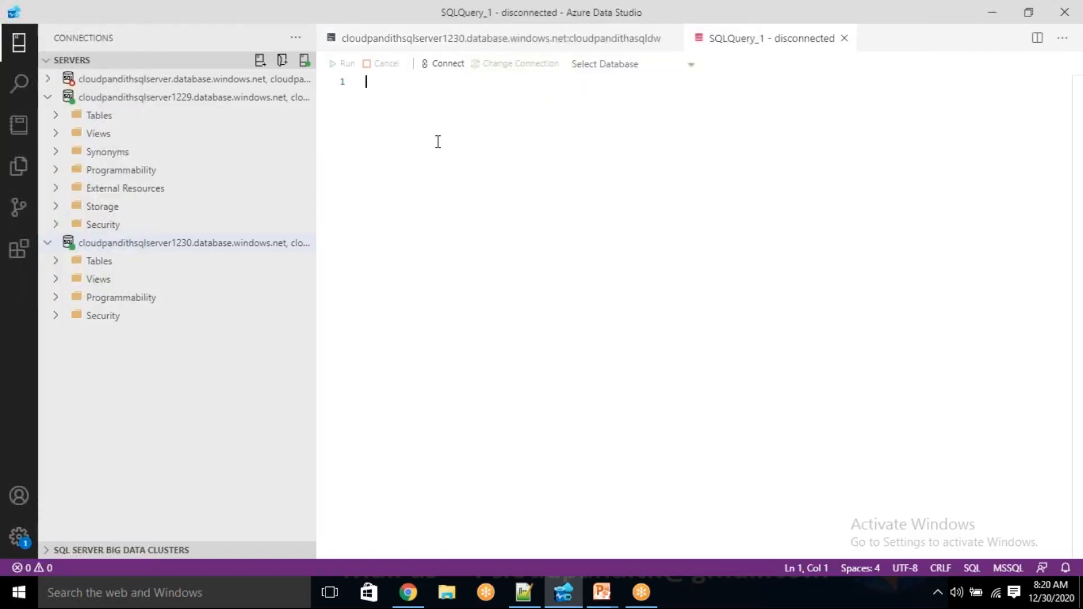
left_click(55, 264)
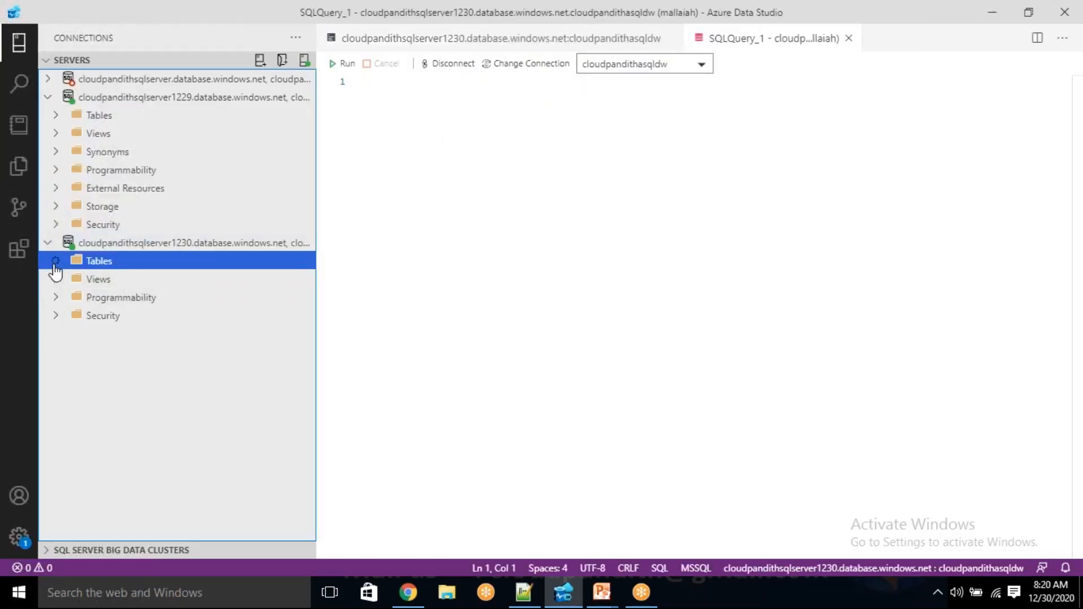
left_click(408, 129)
Copy the CREATE TABLE DIM_CUST statement from the "new 24" file in Notepad++ and paste it into the new query
left_click(525, 590)
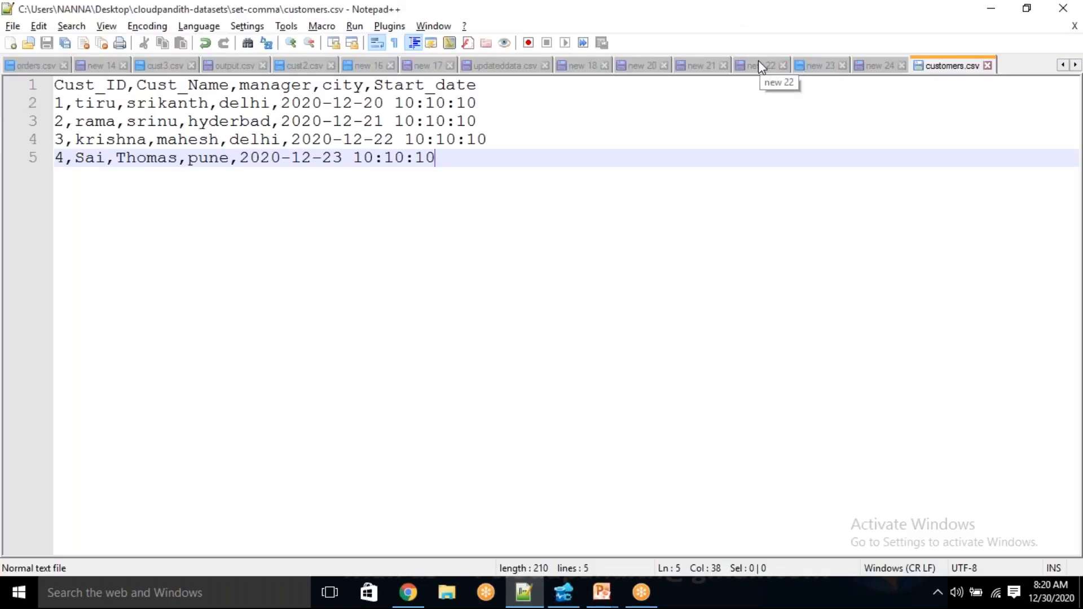
left_click(859, 67)
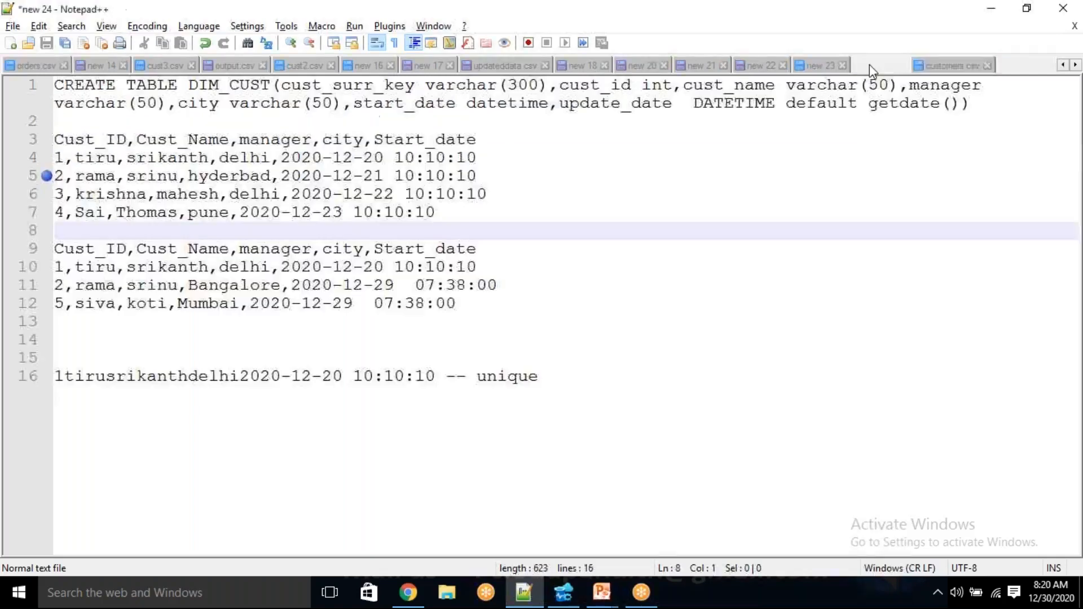
left_click_drag(970, 103, 56, 81)
key("ctrl+c")
key("alt+Tab")
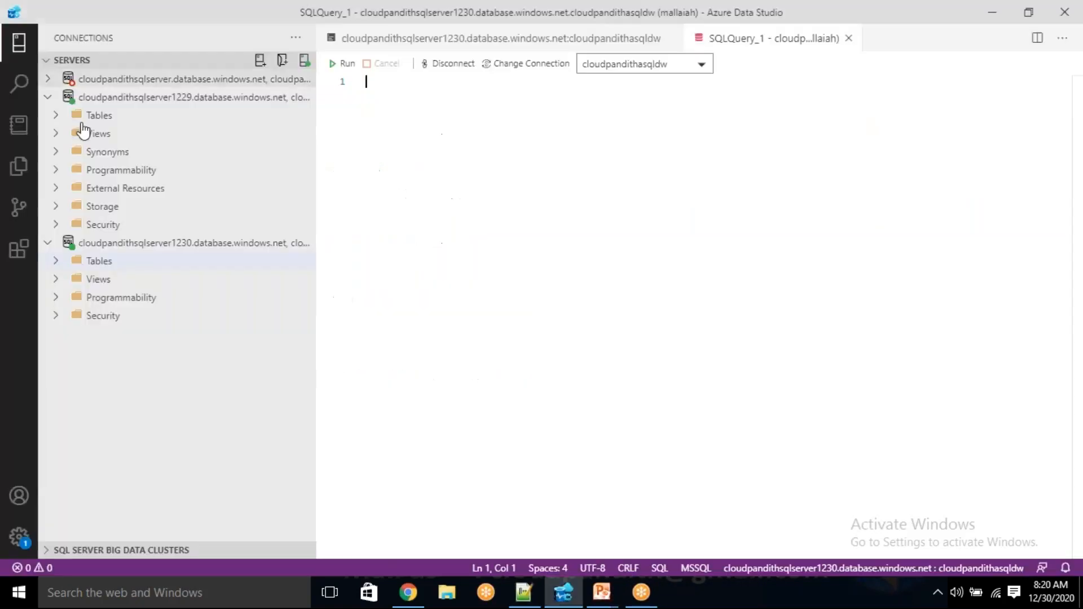
key("ctrl+v")
Change the cust_surr_key column's data type to bigint and try running the CREATE TABLE statement
left_click(512, 153, "shift")
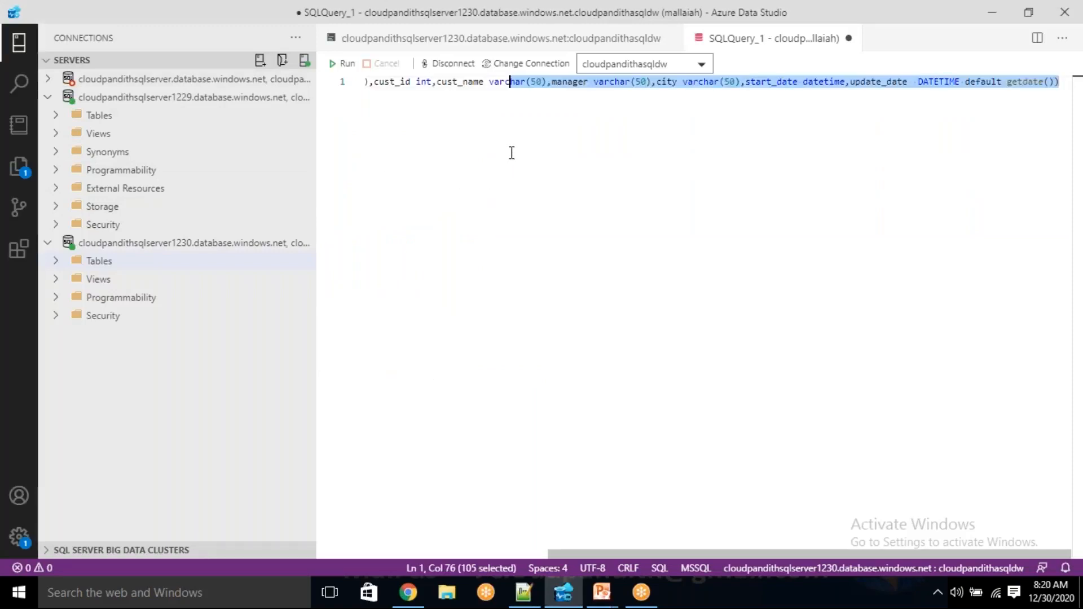
key("Home")
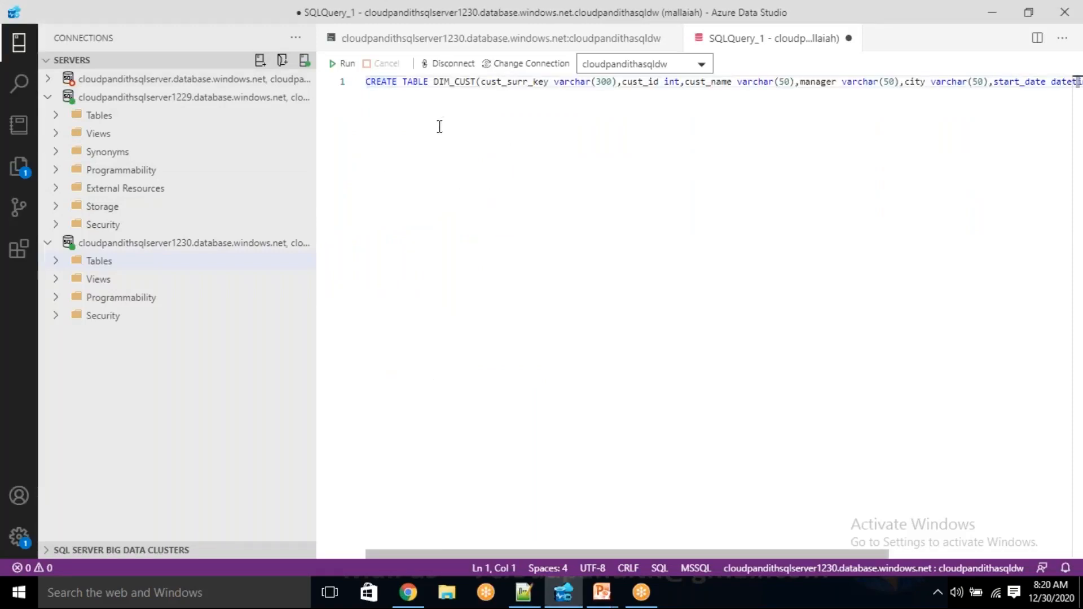
left_click_drag(555, 81, 617, 83)
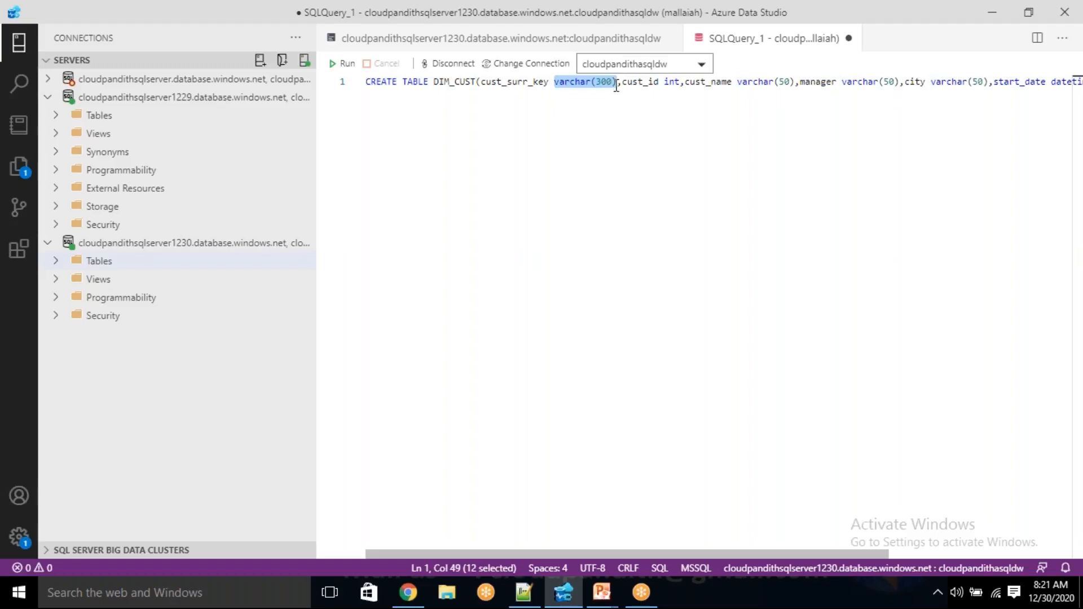
key("BackSpace")
type("BIGINT")
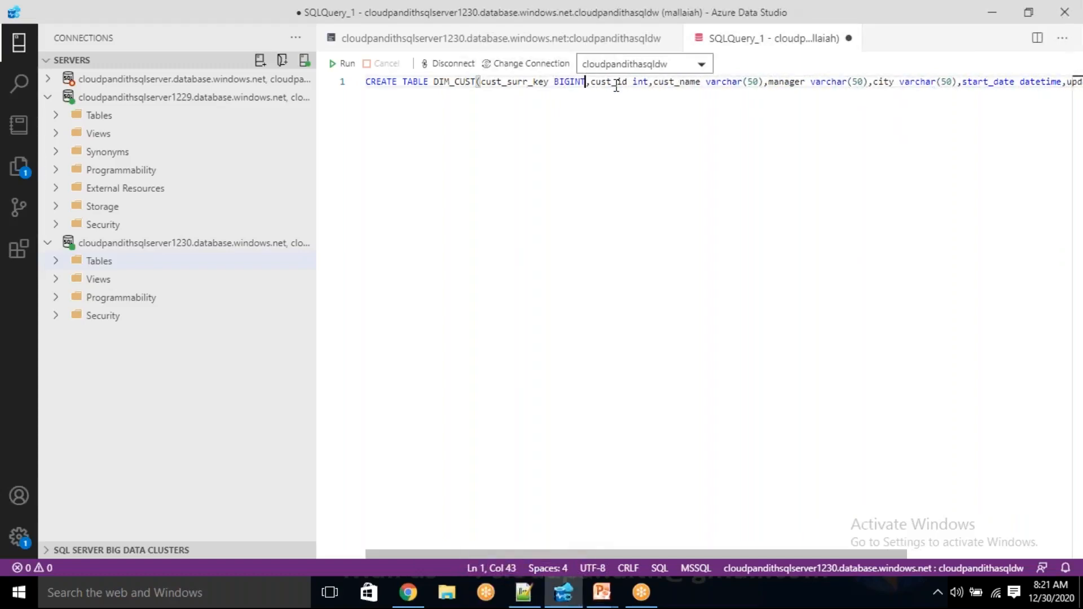
key("BackSpace")
key("BackSpace")
key("BackSpace")
key("BackSpace")
key("BackSpace")
key("BackSpace")
type("Bigint")
left_click(343, 64)
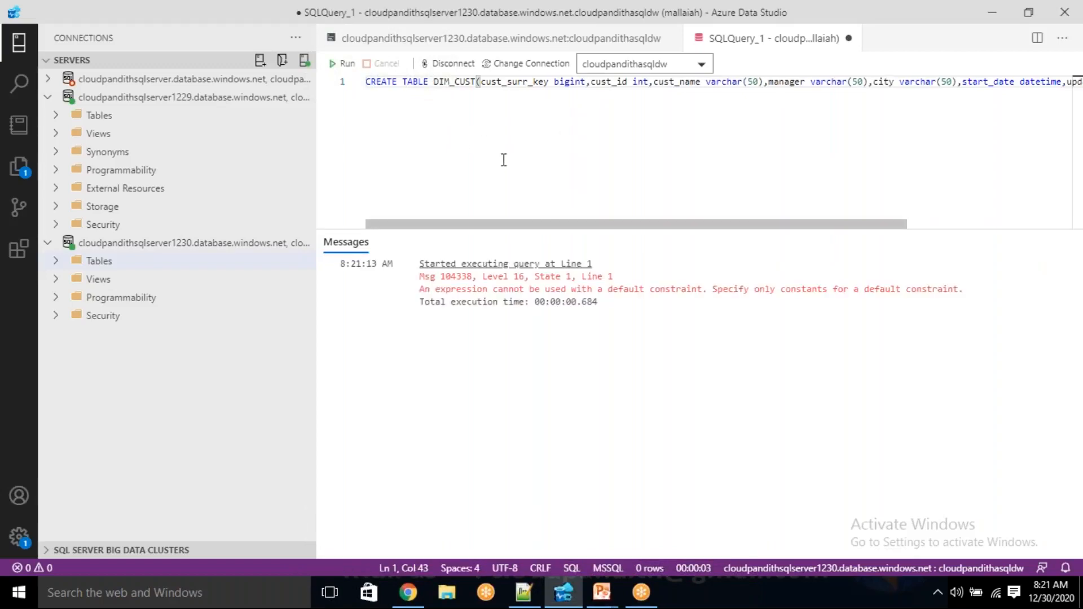
Select the entire CREATE TABLE DIM_CUST line and try running it again
left_click(607, 83)
key("End")
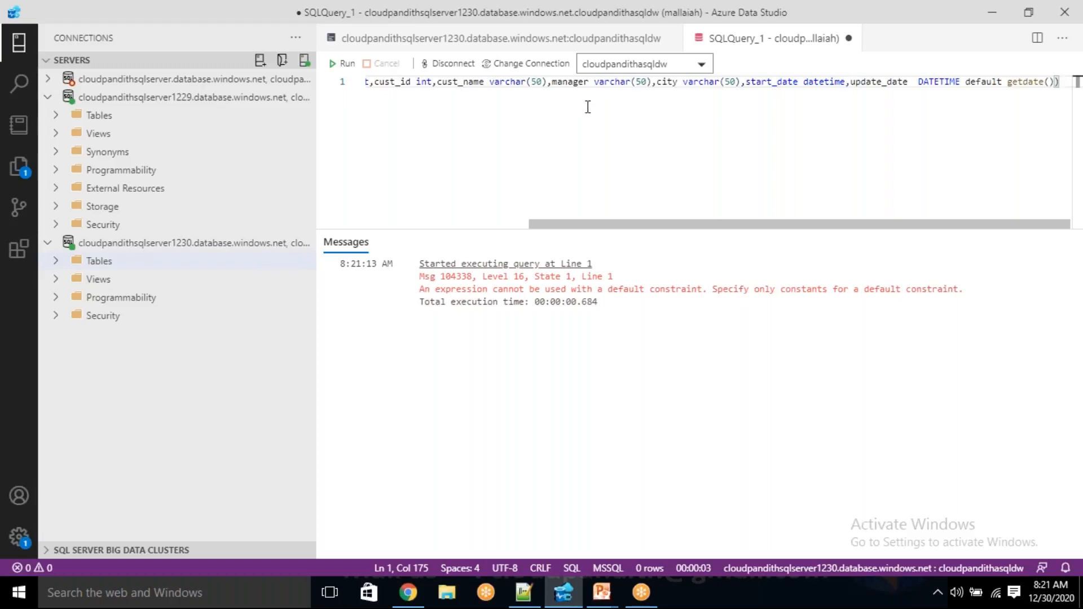
key("Home")
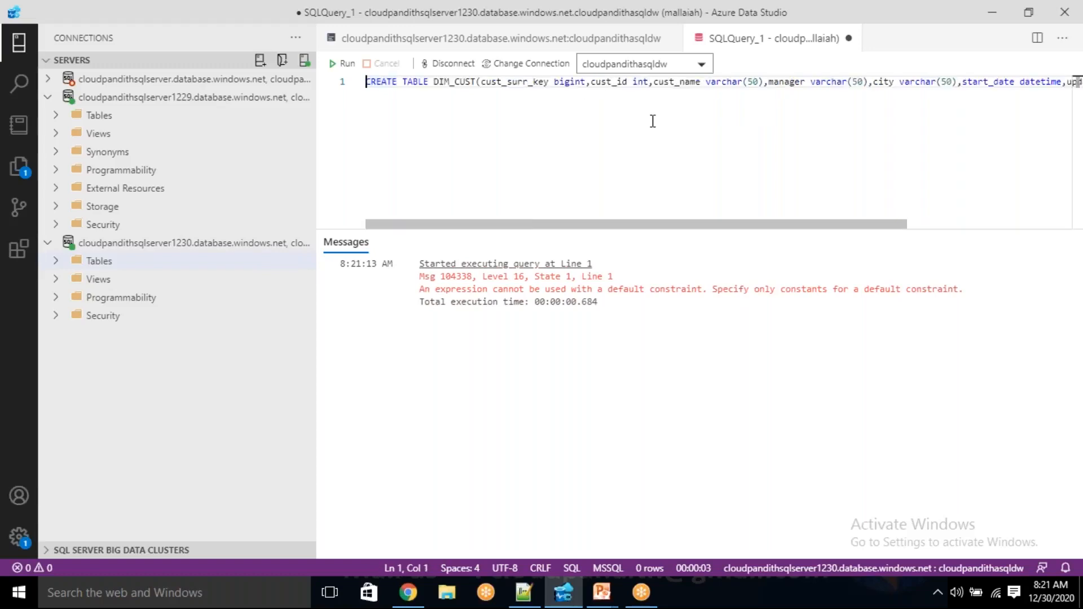
key("End")
key("shift+Home")
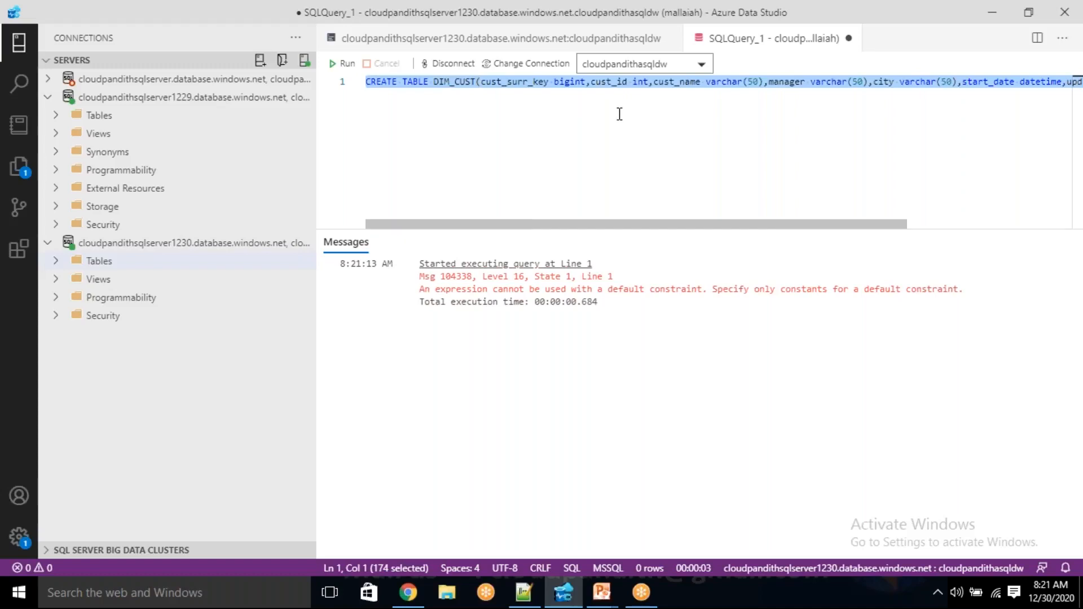
left_click(345, 64)
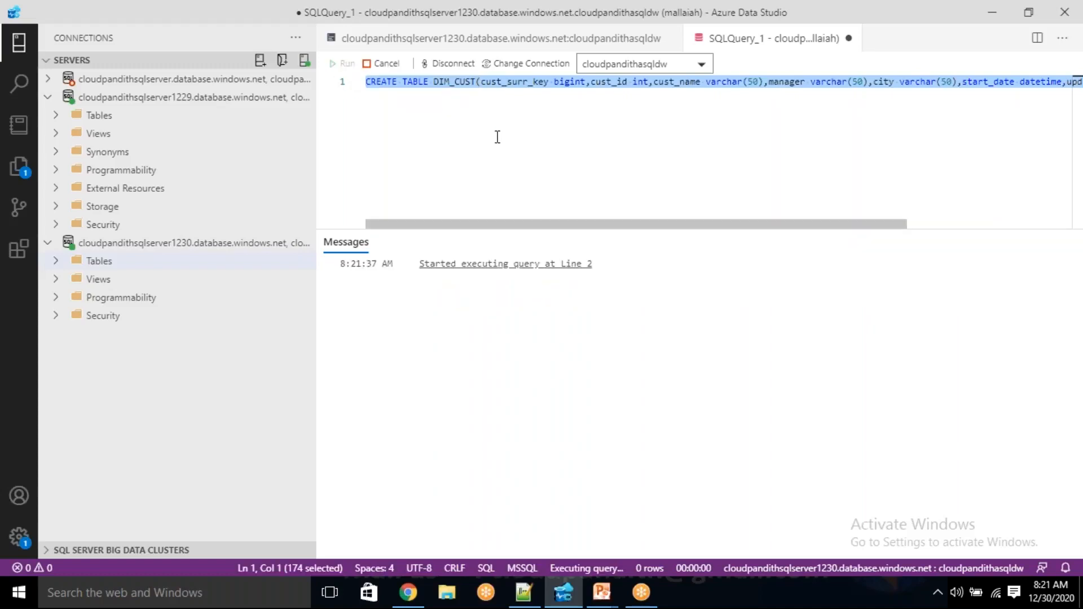
Remove the default keyword before getdate() in the update_date column definition and try running the full statement
scroll(498, 137, "right", 5)
left_click(564, 83)
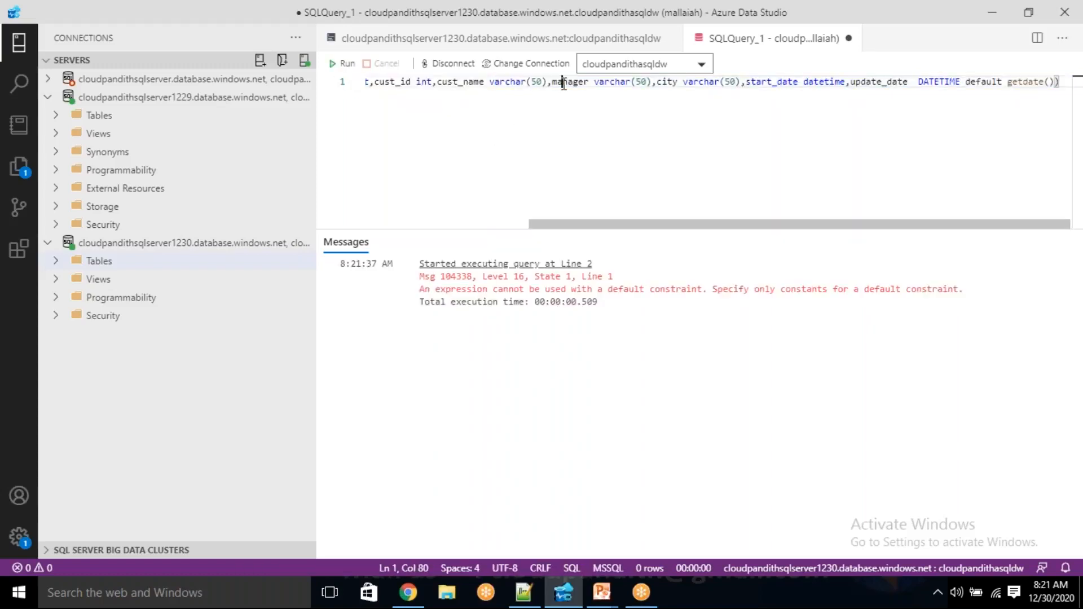
key("End")
key("Left")
key("Left")
key("Left")
key("Left")
key("Left")
key("Left")
key("Left")
key("Left")
key("Left")
key("BackSpace")
key("BackSpace")
key("BackSpace")
key("BackSpace")
key("BackSpace")
key("BackSpace")
key("BackSpace")
key("BackSpace")
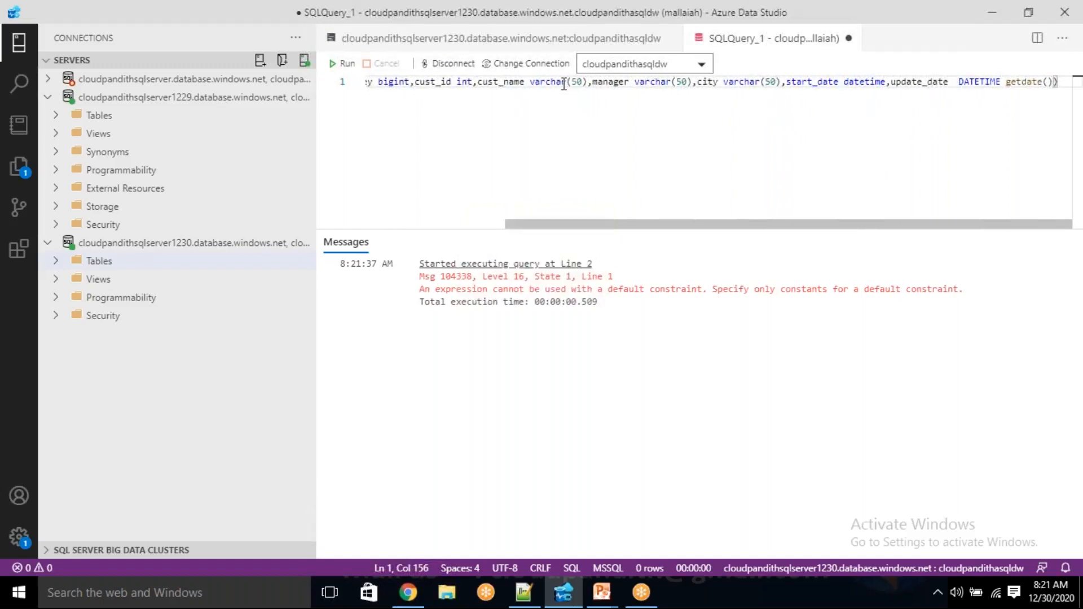
key("End")
key("shift+Home")
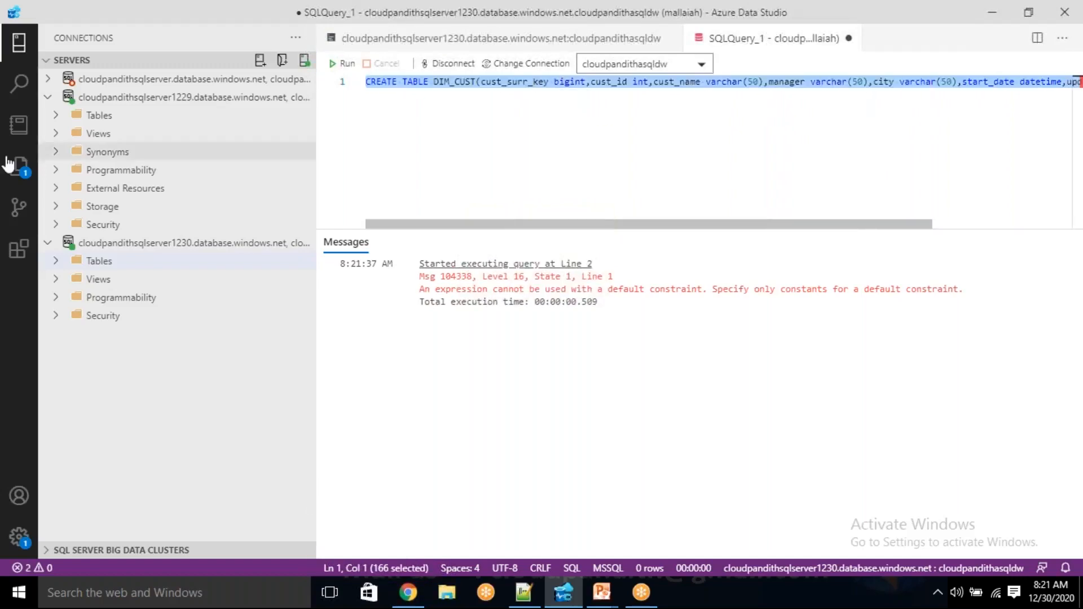
left_click(341, 63)
Delete the update_date column so the statement ends with start_date datetime), and run it to create the DIM_CUST table
left_click_drag(419, 102, 420, 102)
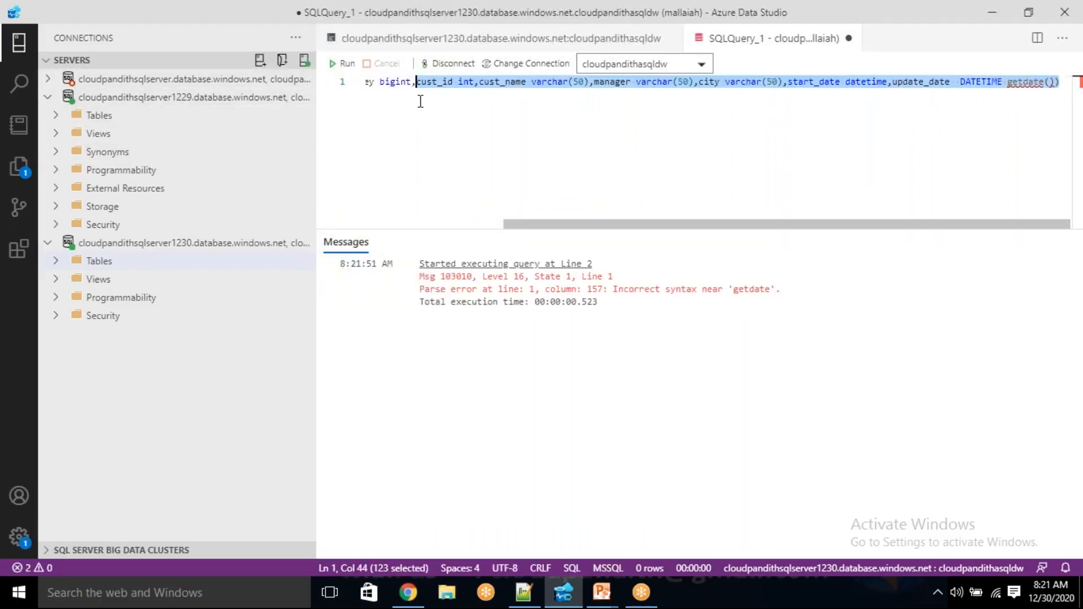
key("End")
key("BackSpace")
key("BackSpace")
key("BackSpace")
key("BackSpace")
key("BackSpace")
key("BackSpace")
key("BackSpace")
key("BackSpace")
key("BackSpace")
key("BackSpace")
key("BackSpace")
key("BackSpace")
key("BackSpace")
key("BackSpace")
key("BackSpace")
key("BackSpace")
key("BackSpace")
key("BackSpace")
key("BackSpace")
key("BackSpace")
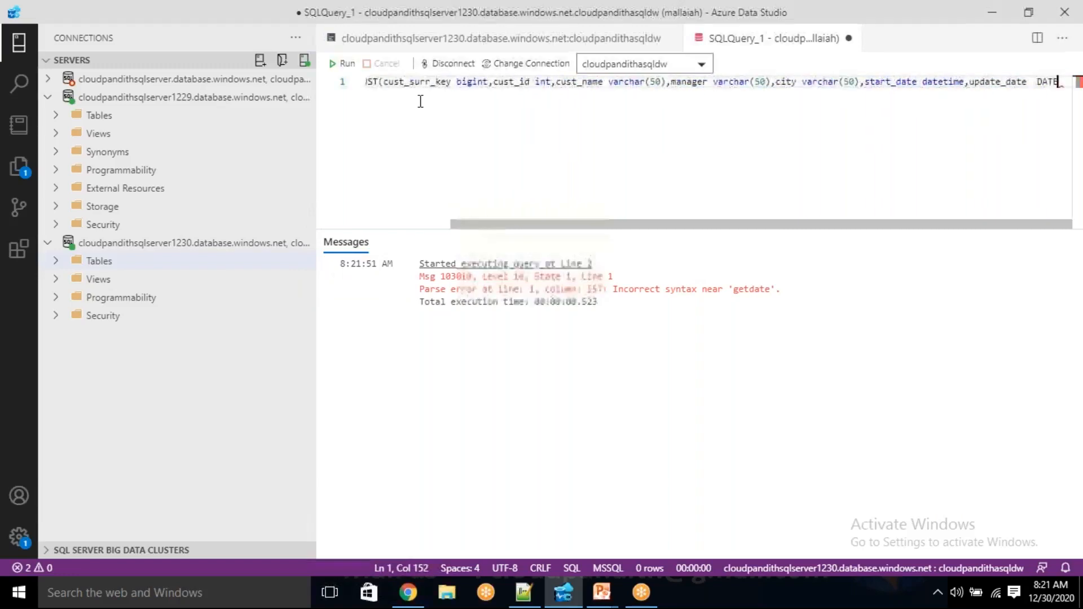
key("BackSpace")
key("BackSpace")
key("BackSpace")
key("BackSpace")
key("BackSpace")
key("BackSpace")
key("BackSpace")
key("BackSpace")
key("BackSpace")
key("BackSpace")
key("BackSpace")
key("BackSpace")
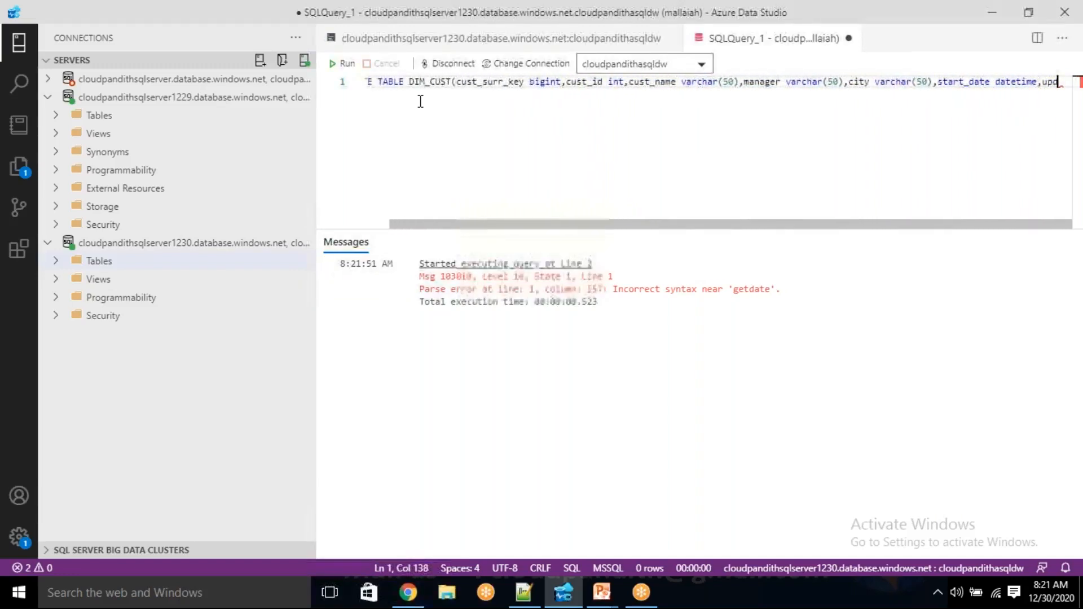
key("BackSpace")
type(")")
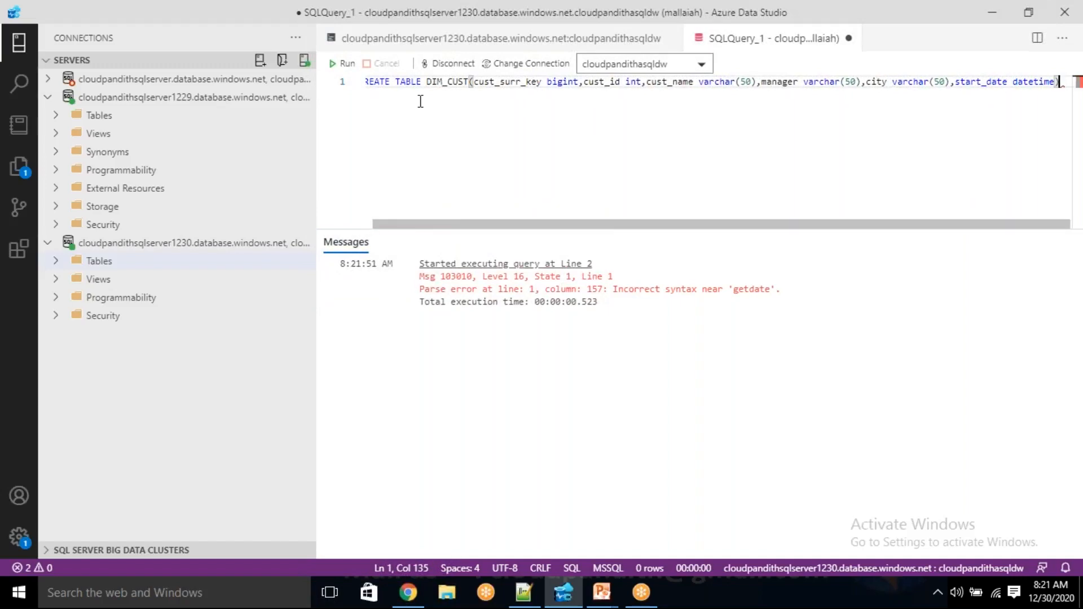
left_click(343, 64)
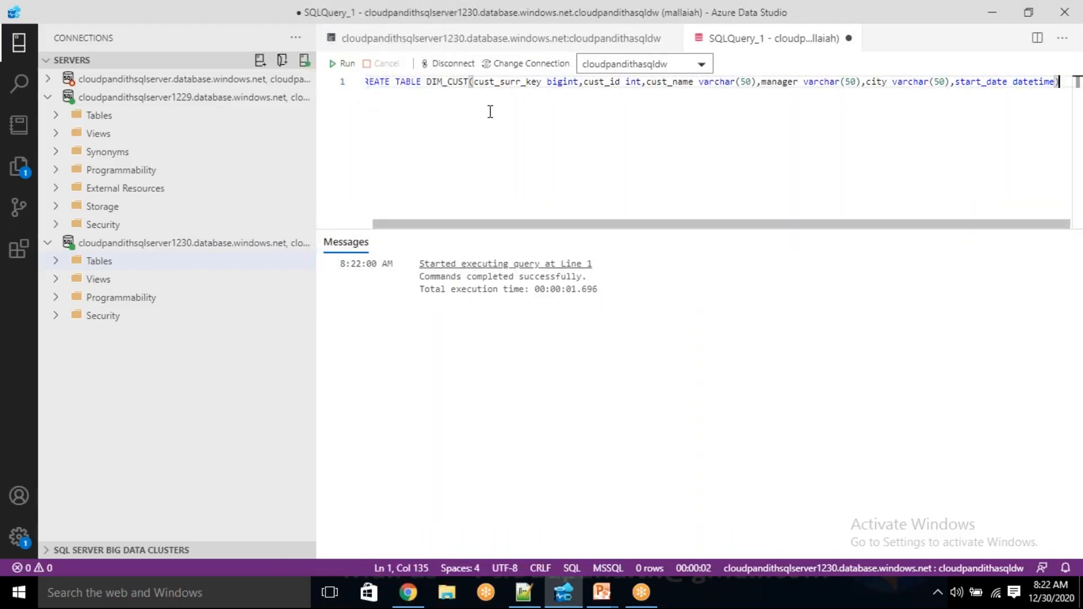
Replace the query with "select * from dim_cust" and run it
key("ctrl+a")
key("BackSpace")
type("s")
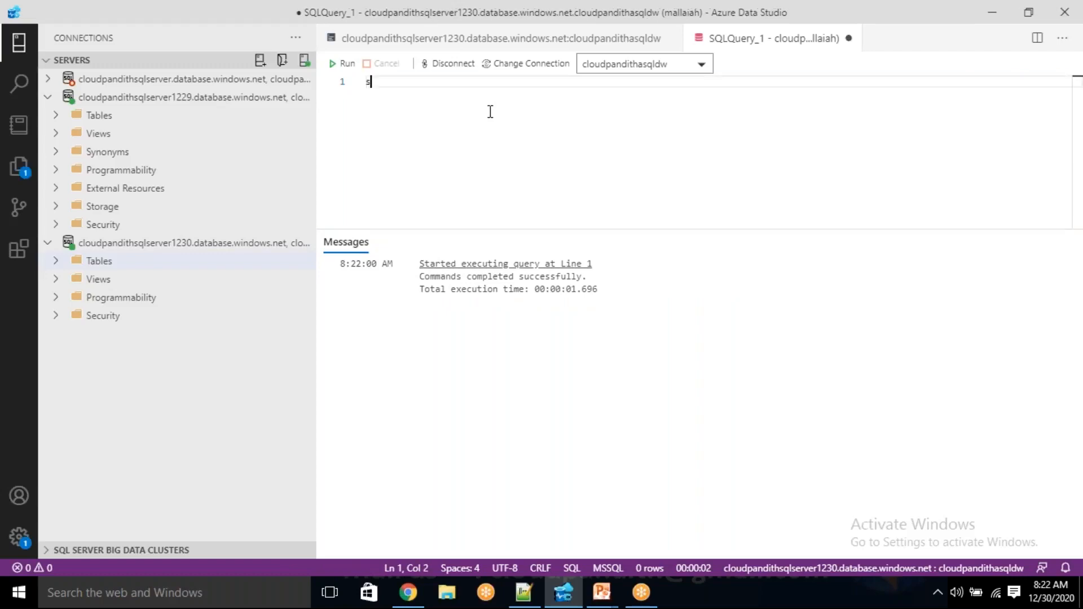
type("elect * from ")
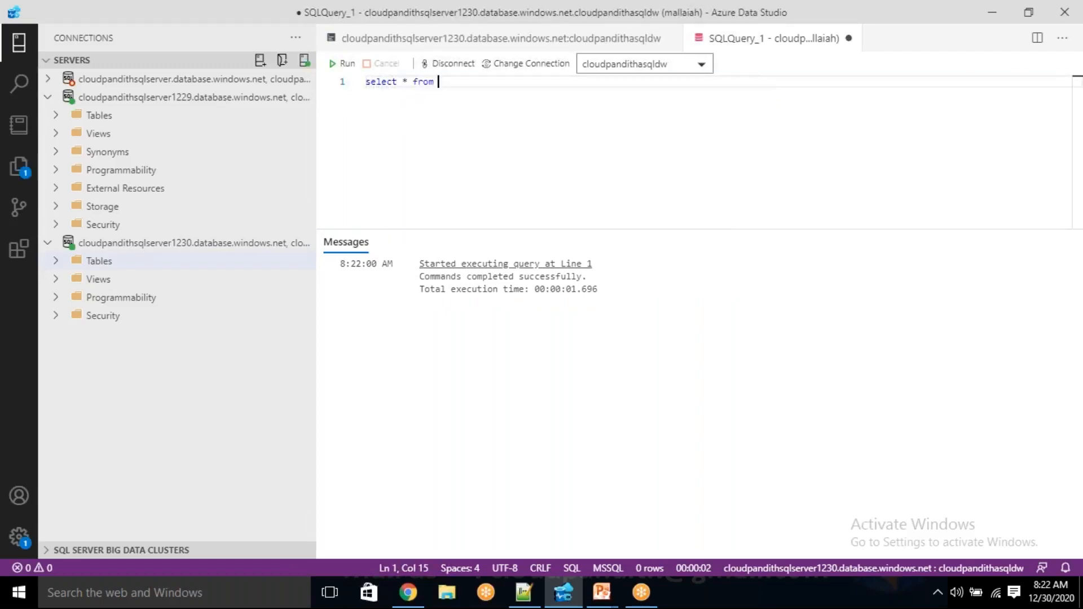
type("dim_cust")
left_click(340, 63)
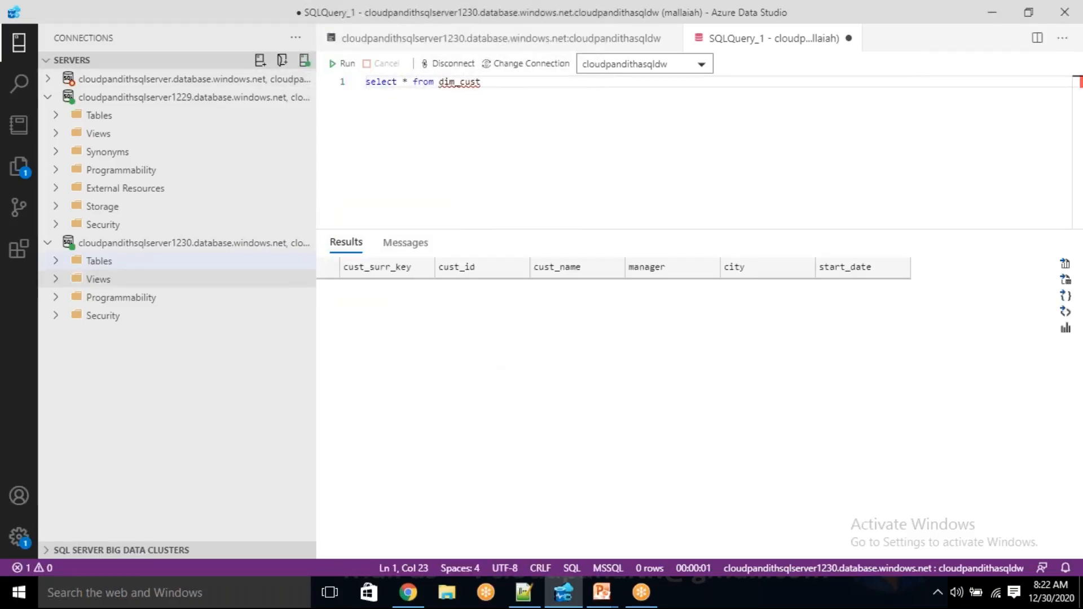
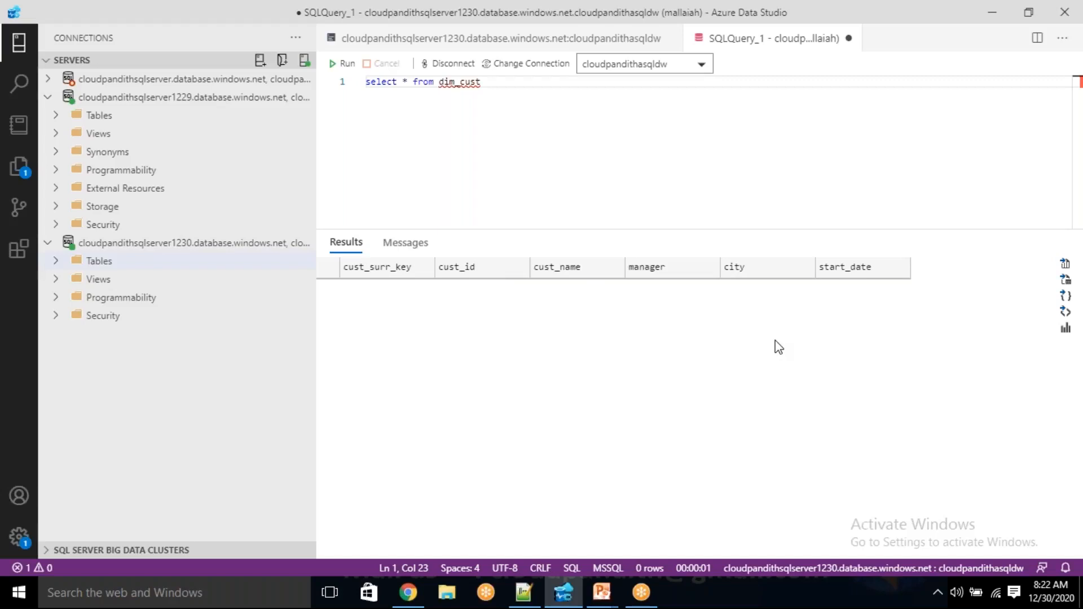
Switch to the browser, open the connection strings of the cloudpandithasqldw pool and select the ADO.NET string
left_click(417, 602)
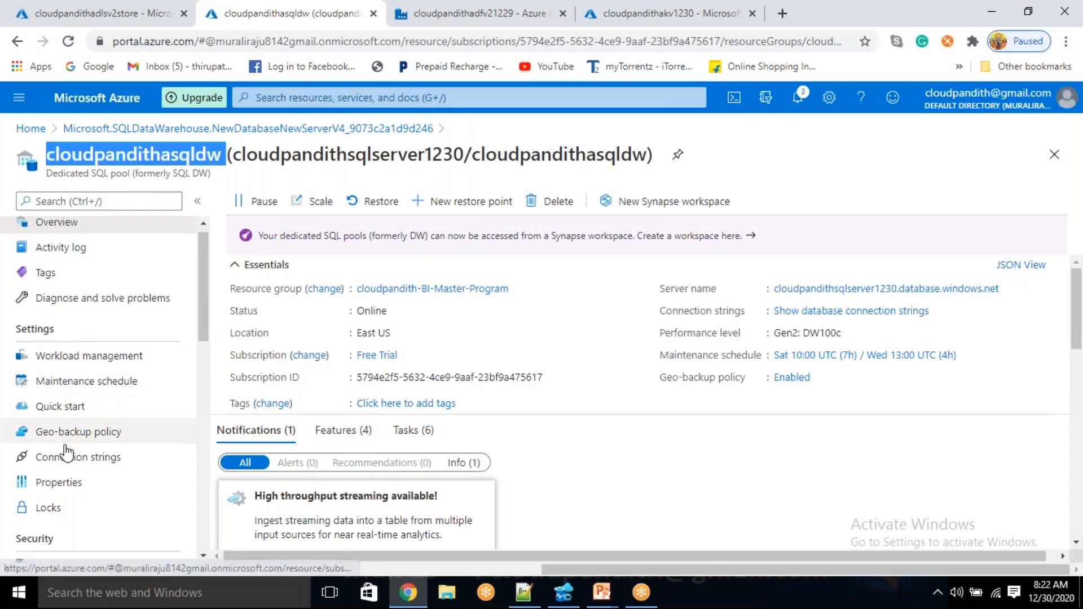
scroll(48, 451, "down", 3)
left_click(88, 314)
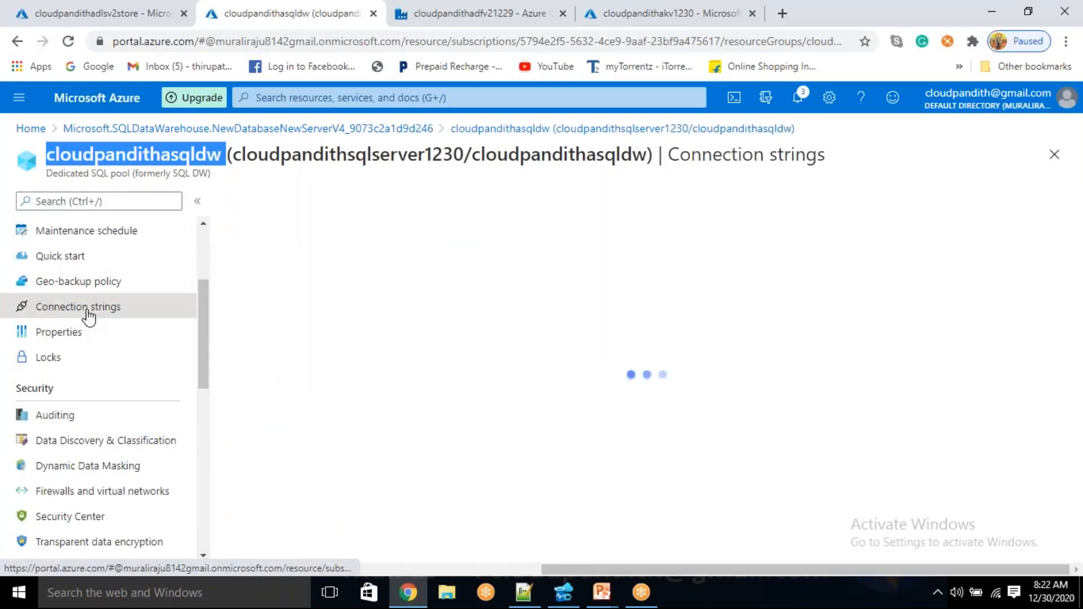
left_click(430, 300)
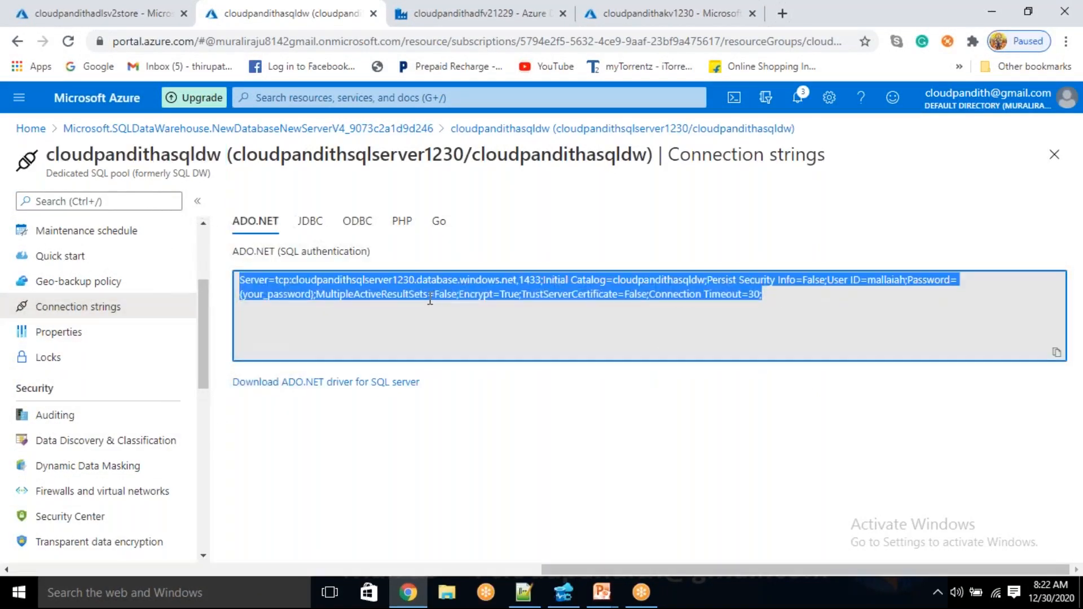
Copy the pool's ADO.NET connection string and paste it on a new line at the end of the new 24 file in Notepad++
left_click(523, 592)
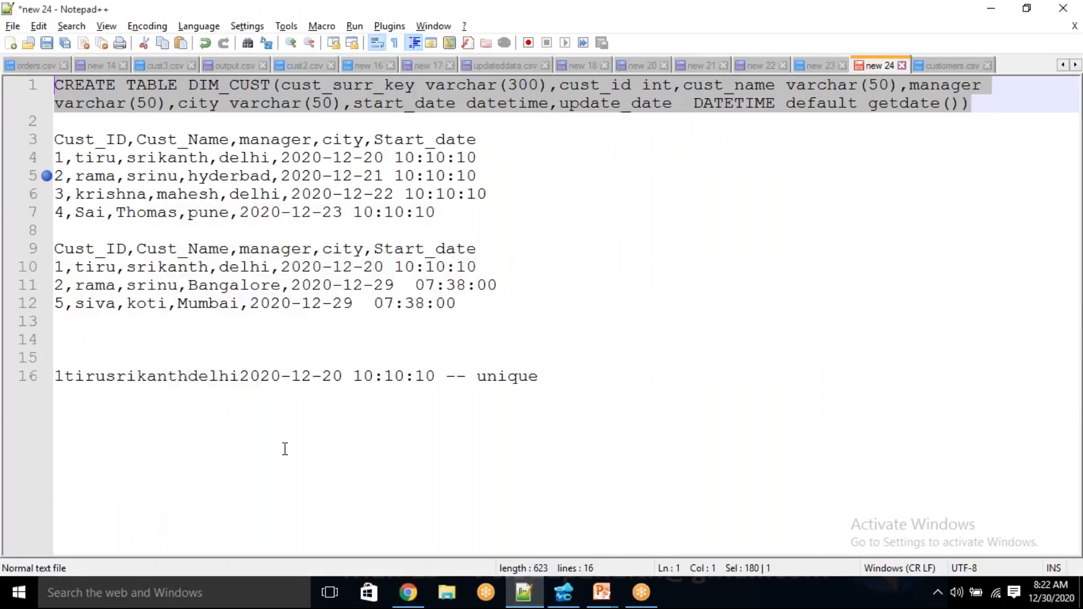
key("Return")
key("Return")
type("CREATE TABLE DIM_CUST(cust_surr_key varchar(300),cust_id int,cust_name varchar(50),manager varchar(50),city varchar(50),start_date datetime,update_date  DATETIME default getdate())")
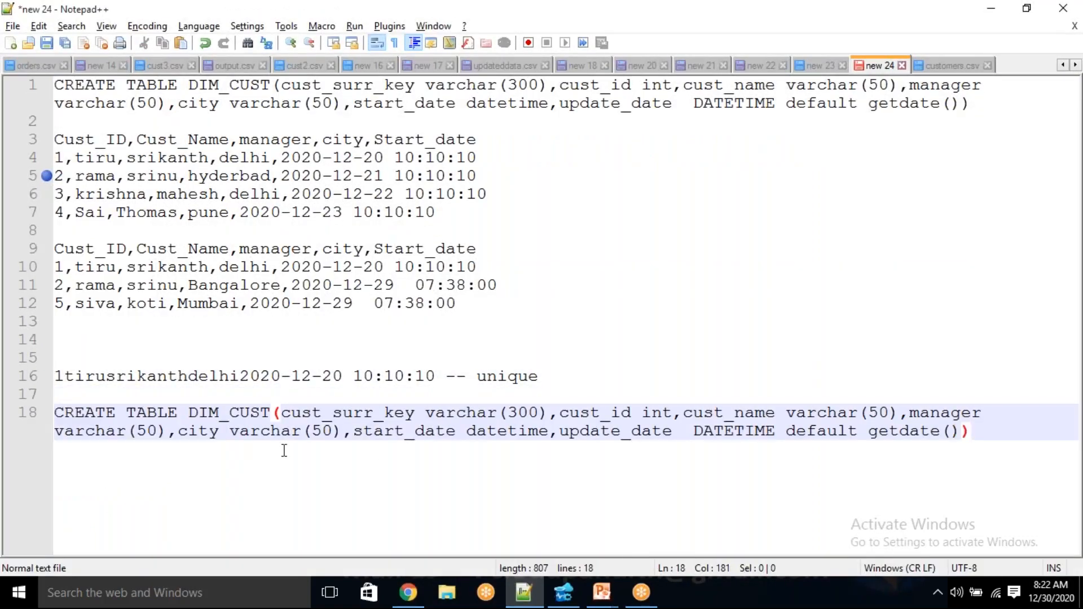
key("ctrl+z")
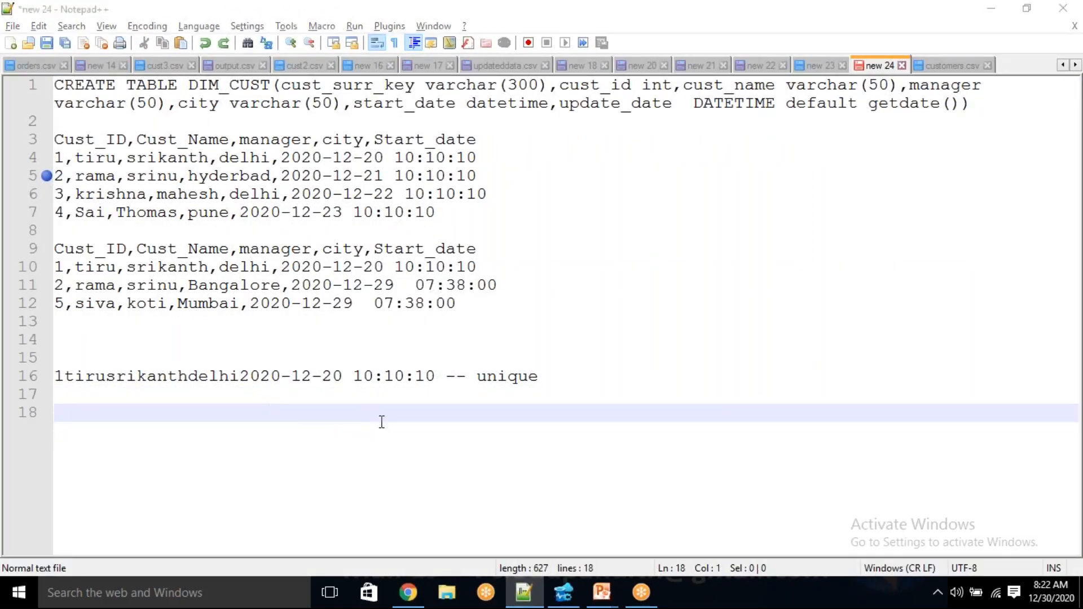
key("alt+Tab")
left_click(1057, 354)
key("alt+Tab")
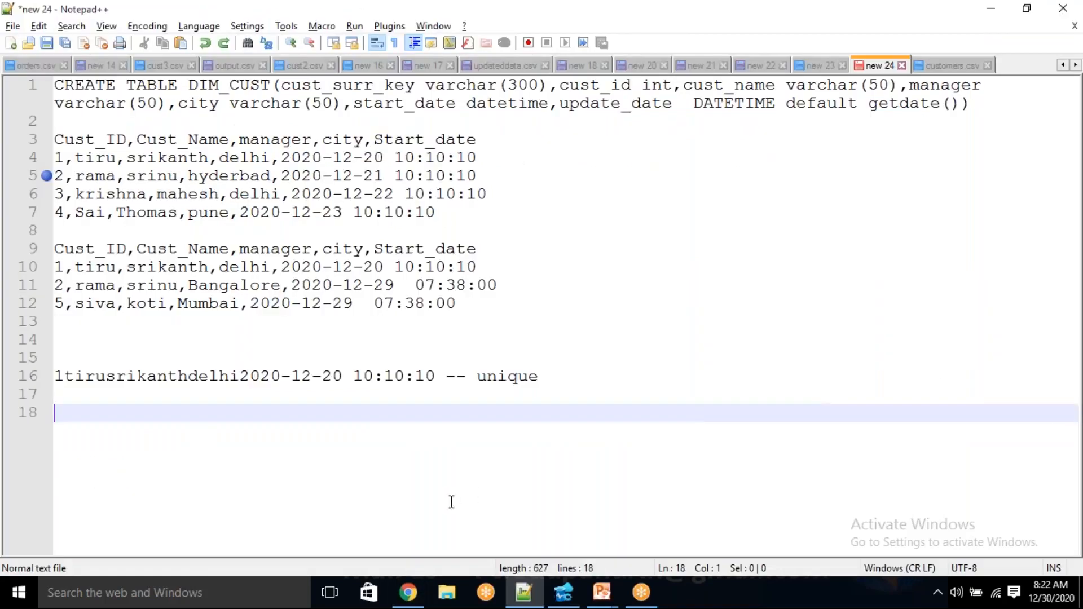
key("ctrl+v")
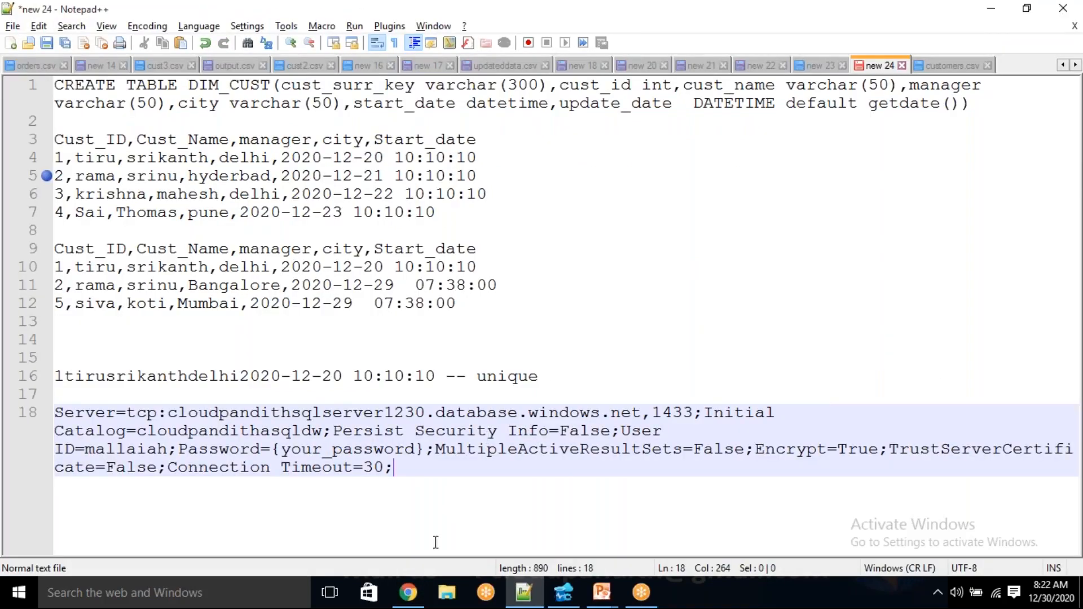
key("alt+Tab")
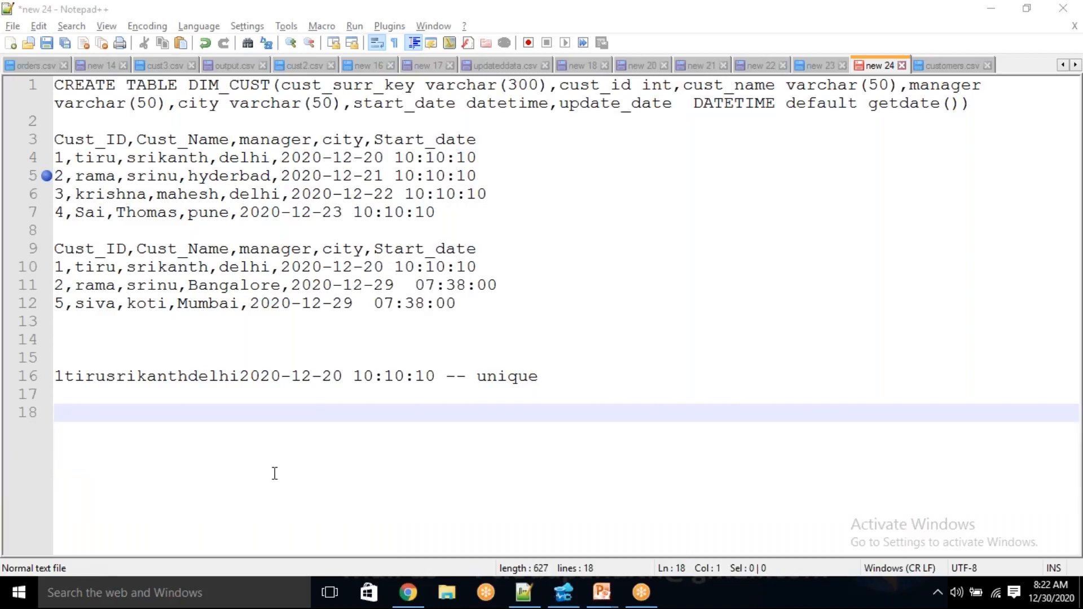
left_click(274, 472)
In the cloudpandithakv1230 key vault, create a manual secret named SQLDWCS with the copied connection string as its value
left_click(407, 593)
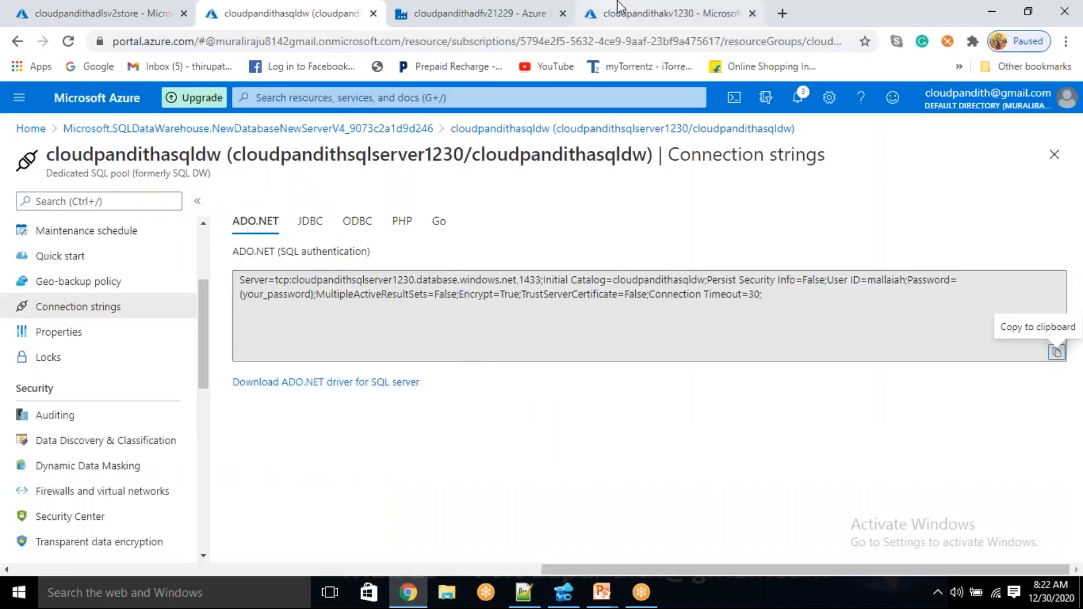
left_click(666, 13)
left_click(280, 201)
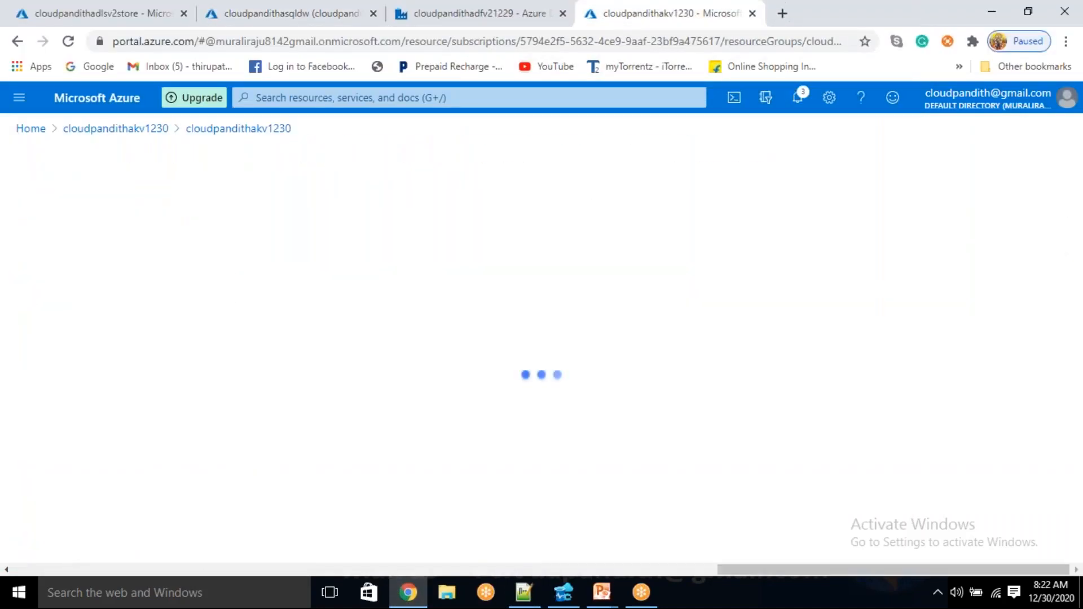
left_click(349, 253)
type("SQLDWC")
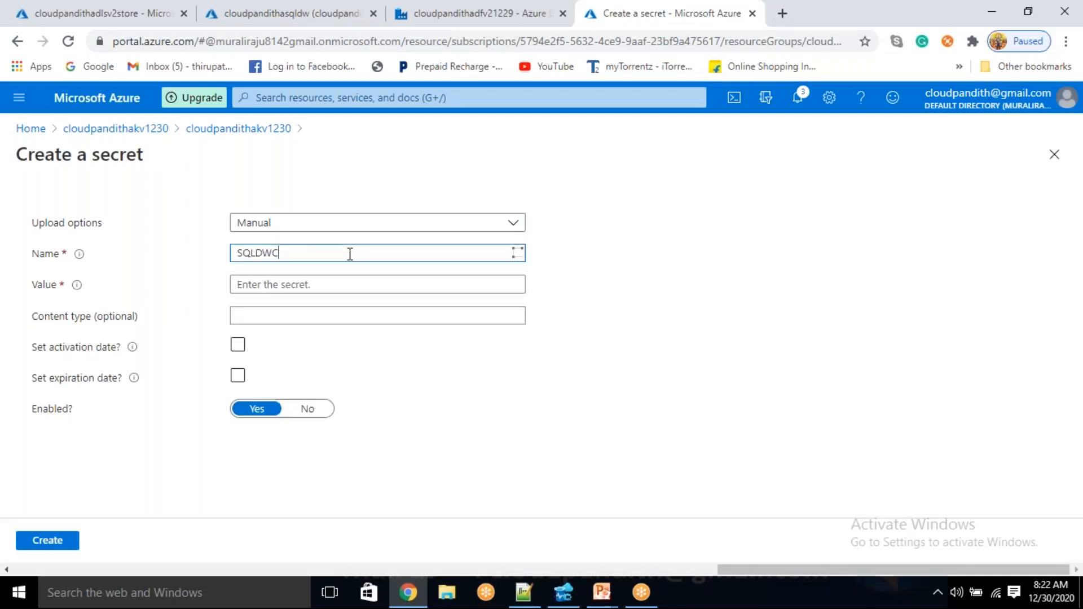
left_click(333, 279)
key("ctrl+v")
left_click(42, 543)
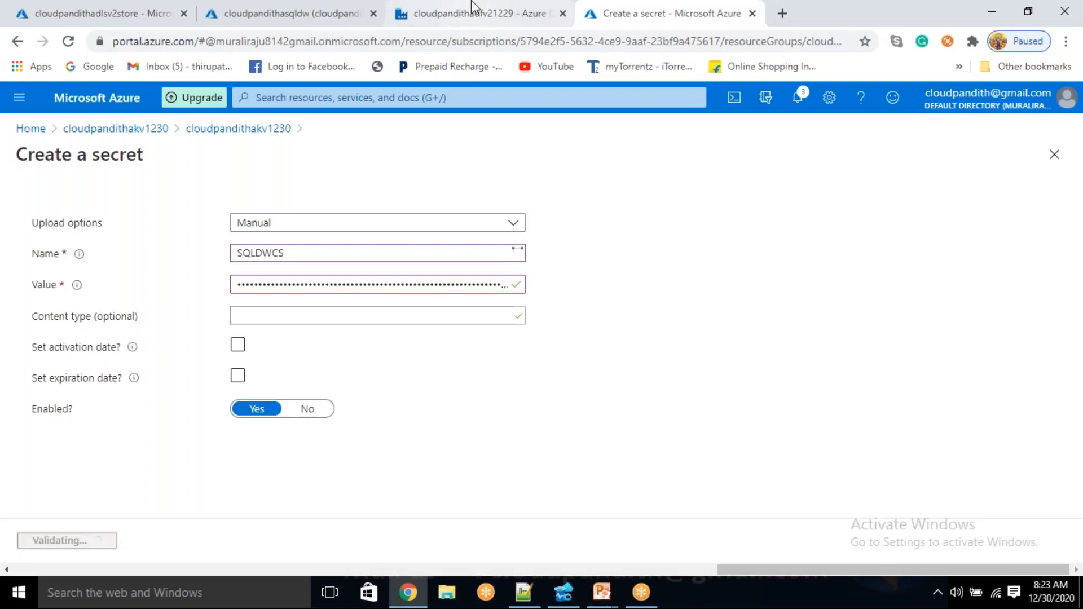
In the cloudpandithadfv21229 data factory, start a new linked service of the Azure Synapse Analytics type
left_click(485, 12)
left_click(16, 250)
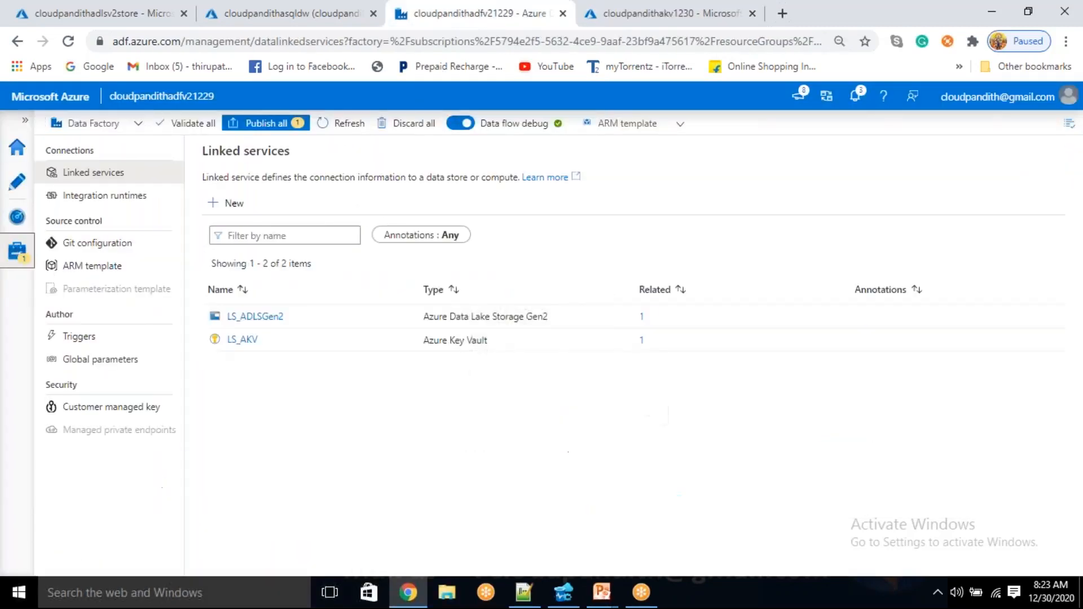
left_click(237, 202)
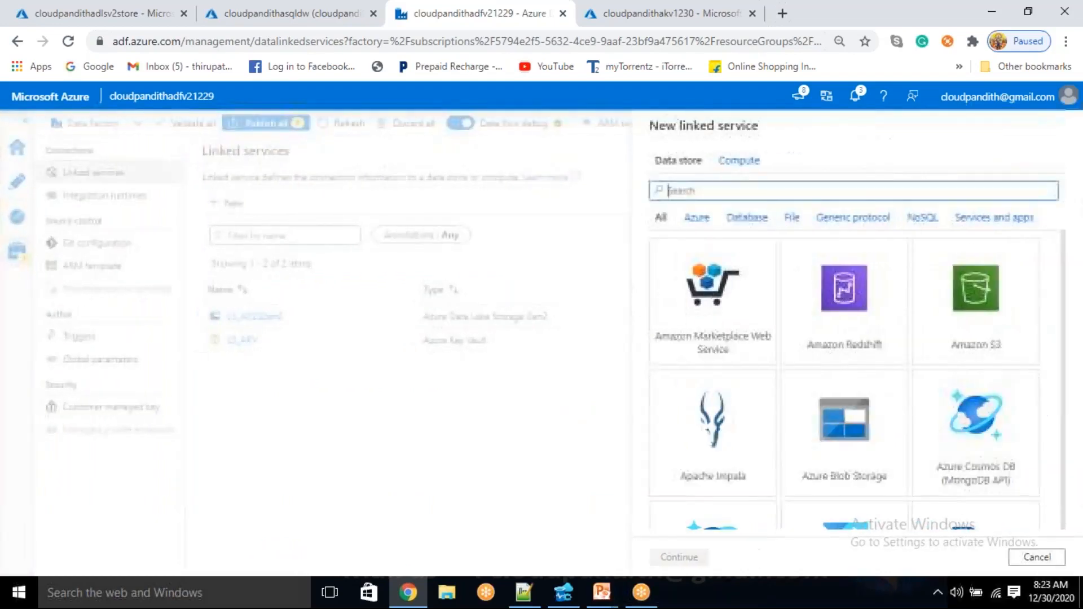
left_click(767, 191)
type("SYN")
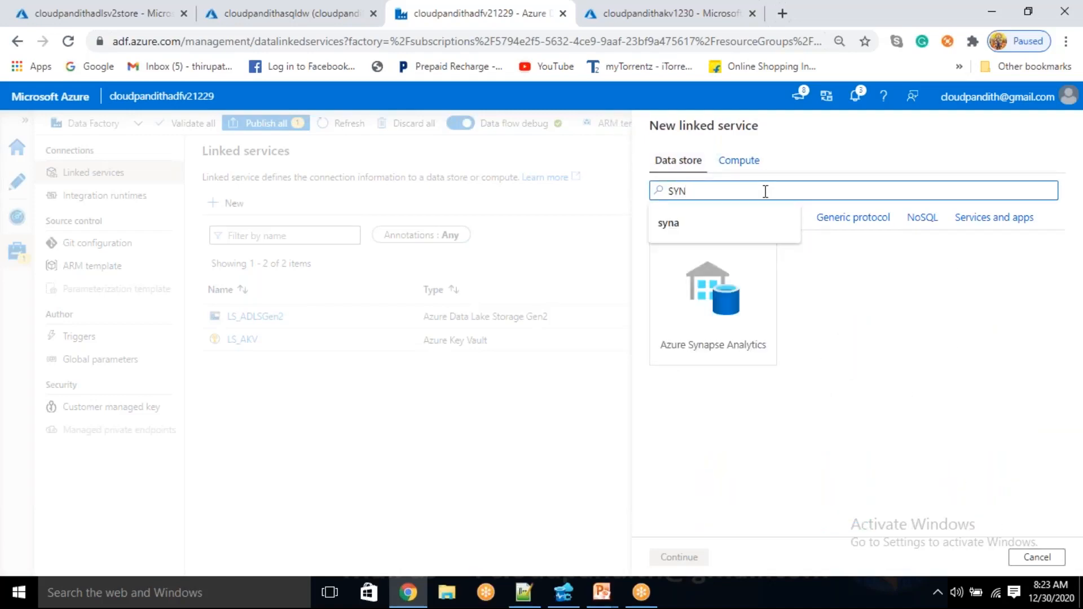
left_click(699, 356)
left_click(680, 557)
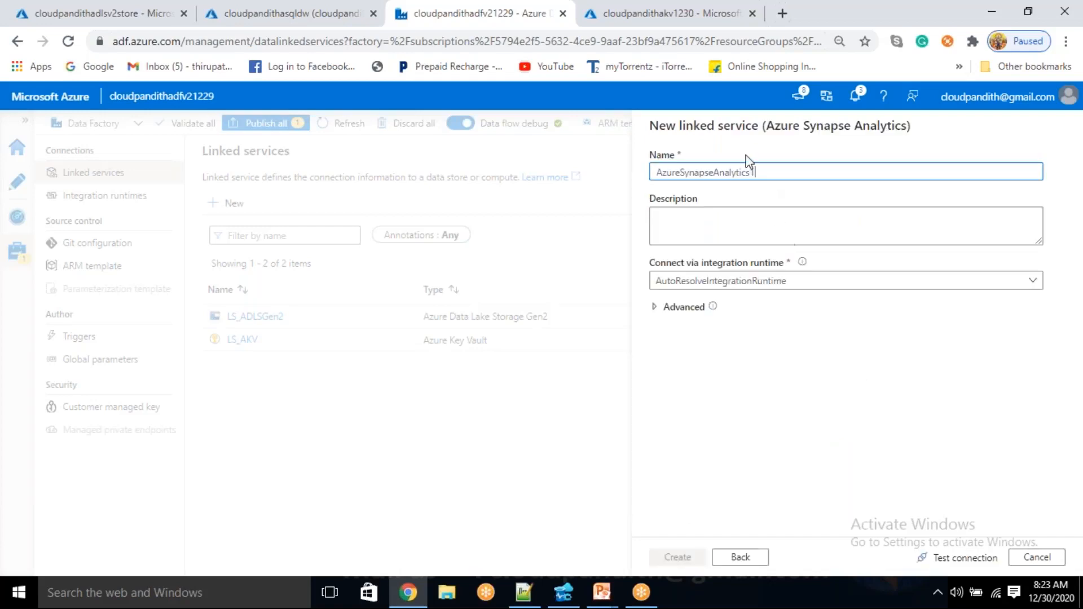
Name the linked service LS_ASDW and have it connect through Azure Key Vault using the LS_AKV linked service
left_click_drag(784, 175, 546, 184)
key("BackSpace")
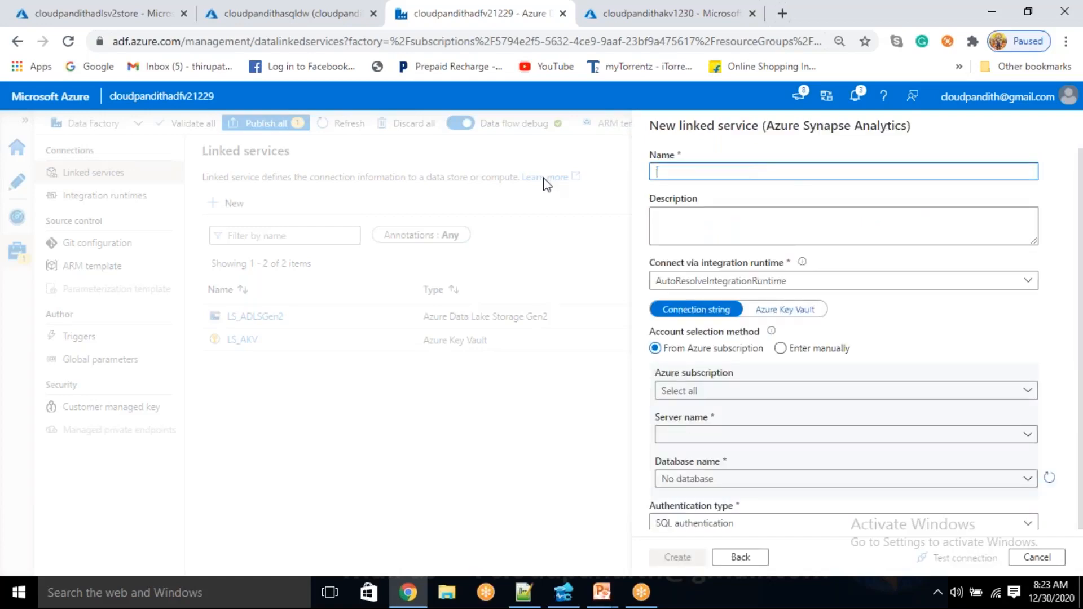
type("ls_")
left_click(785, 317)
left_click(747, 349)
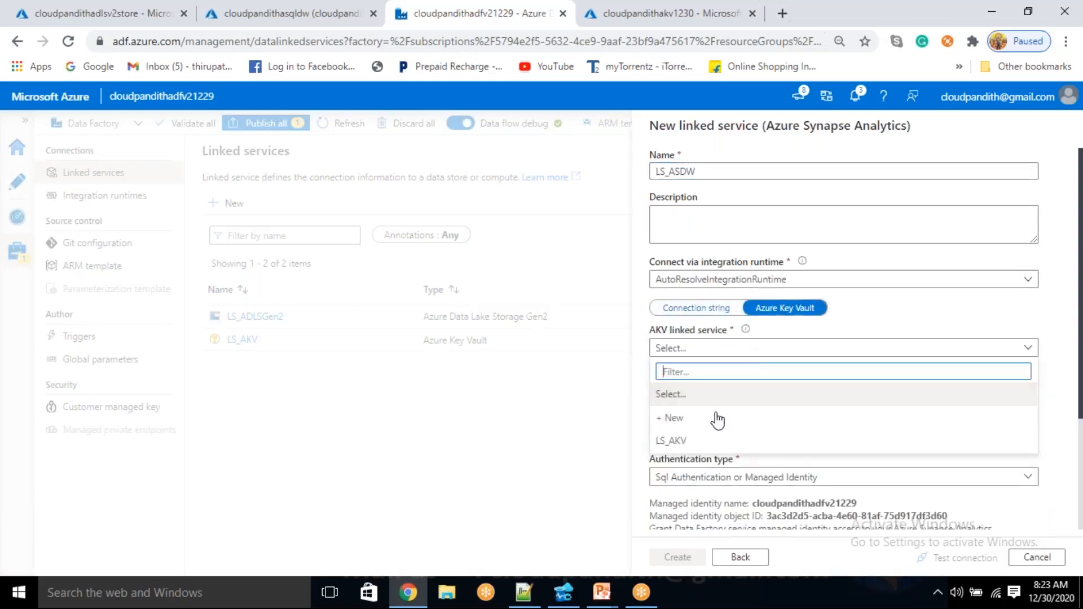
left_click(702, 440)
Set the secret name to SQLDWCS, test the connection and create the linked service
left_click(704, 389)
type("SQLDWCS")
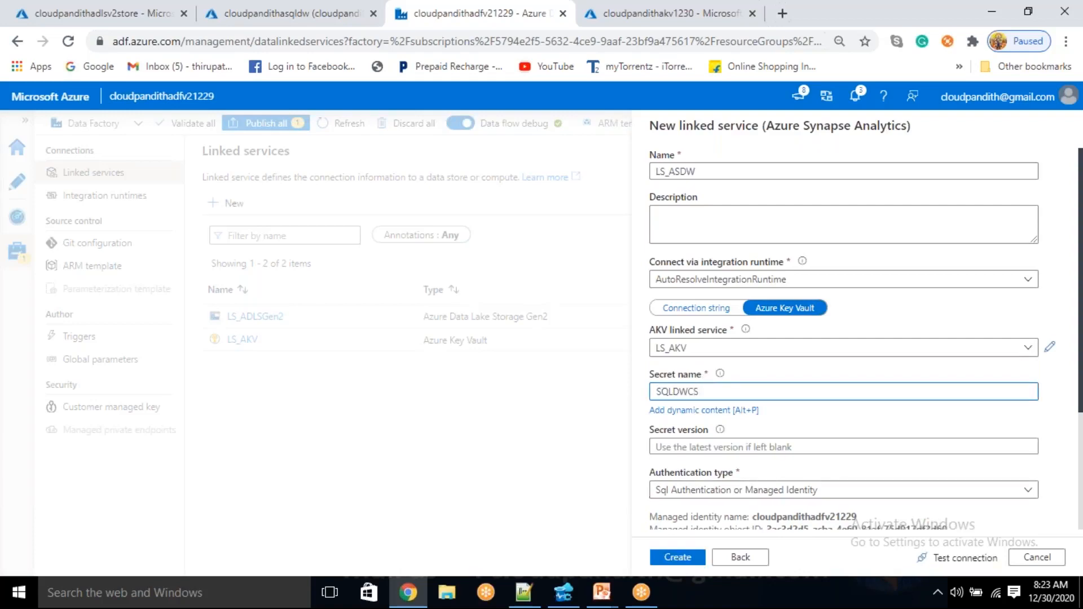
left_click(963, 558)
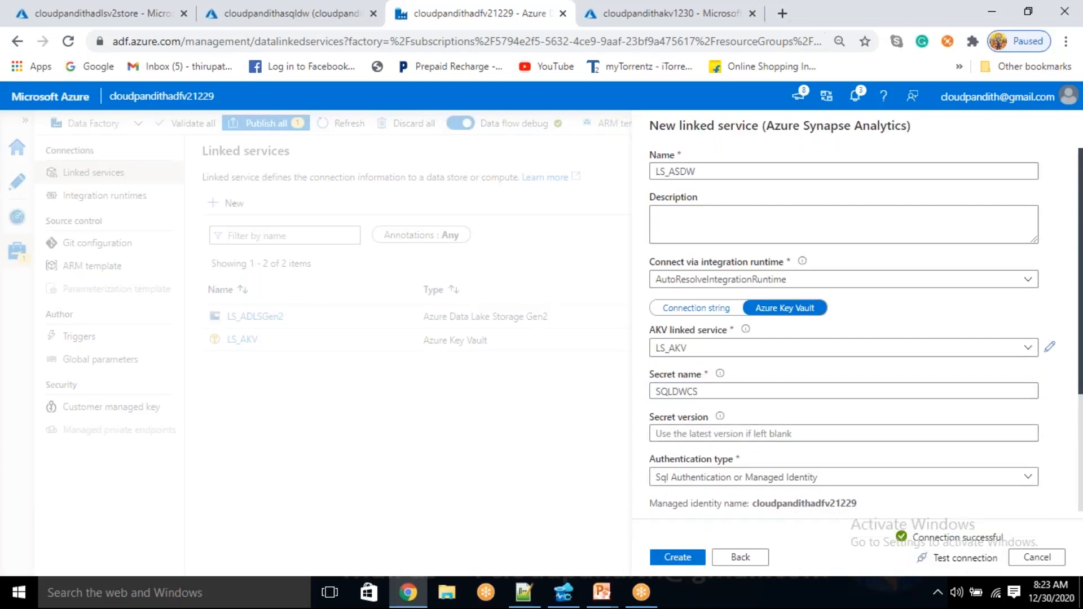
left_click(679, 557)
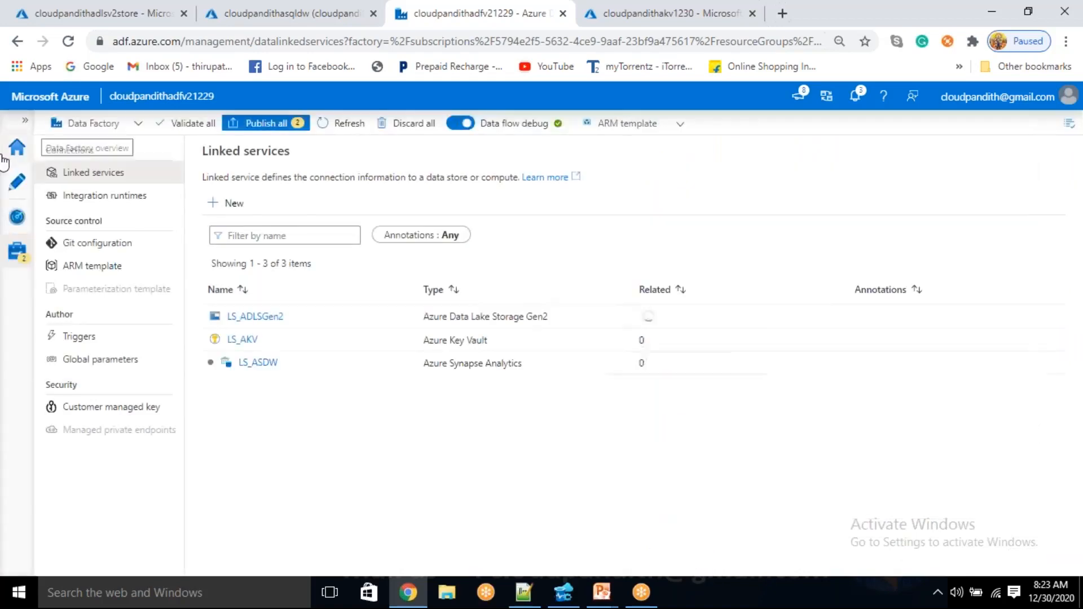
Start a new dataset in the data factory with Azure Synapse Analytics as its data store
left_click(4, 186)
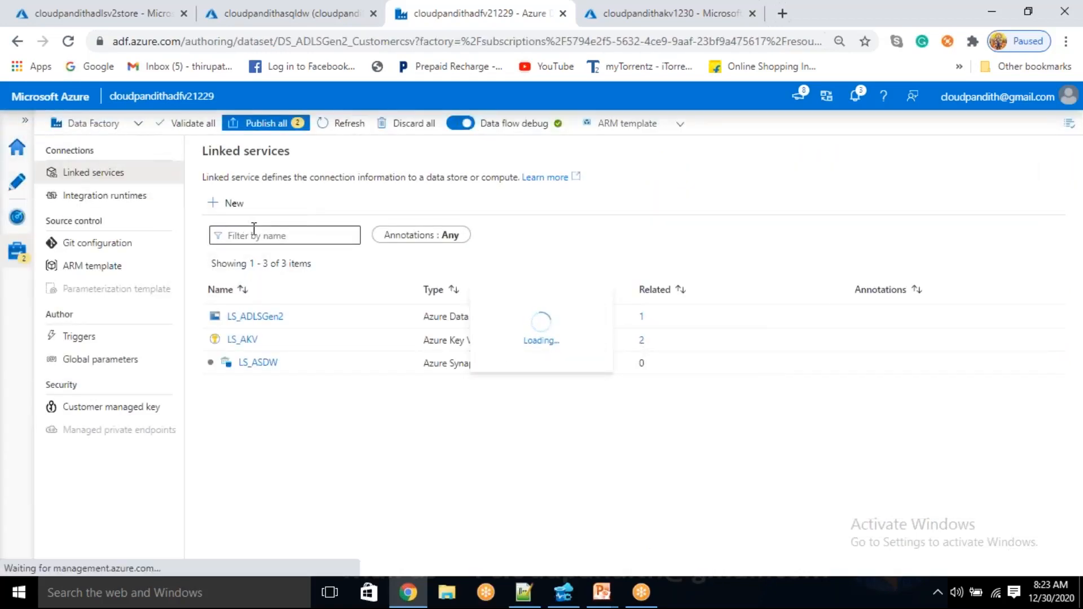
left_click(228, 229)
left_click(261, 249)
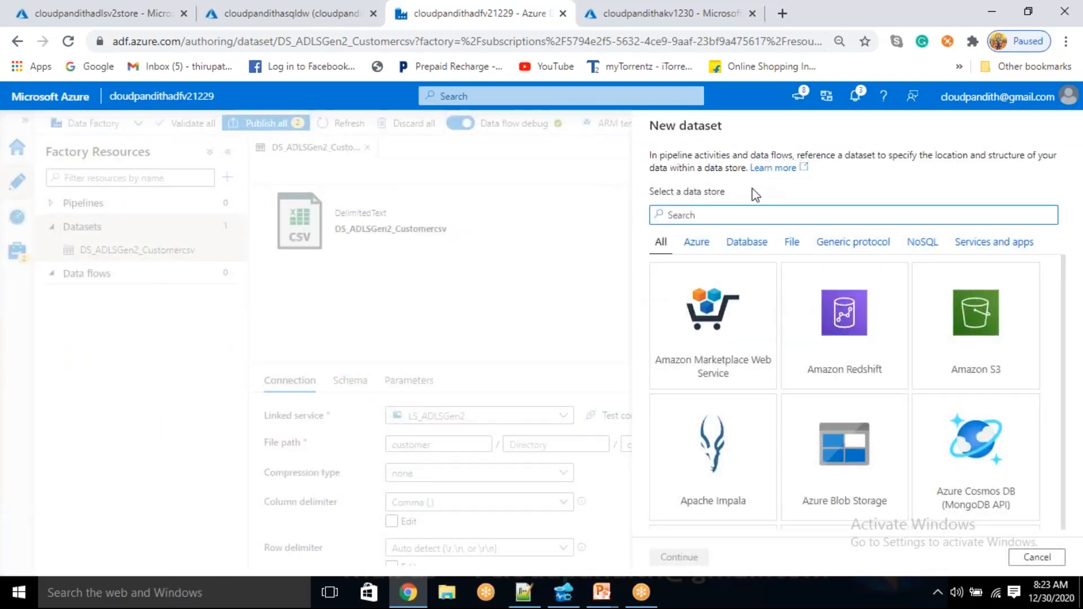
type("an")
key("BackSpace")
key("BackSpace")
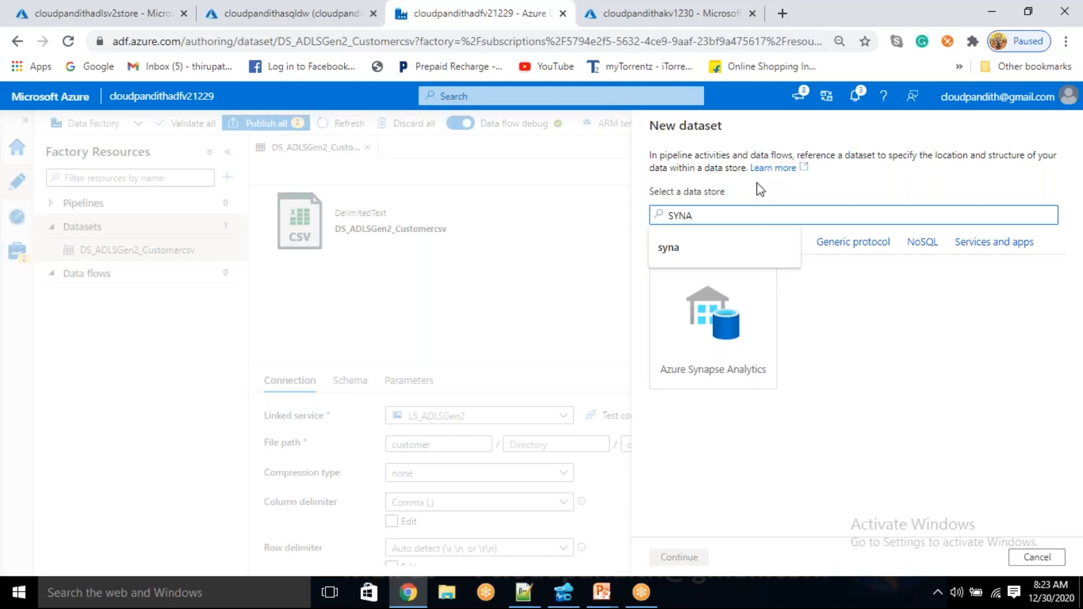
left_click(731, 344)
left_click(683, 557)
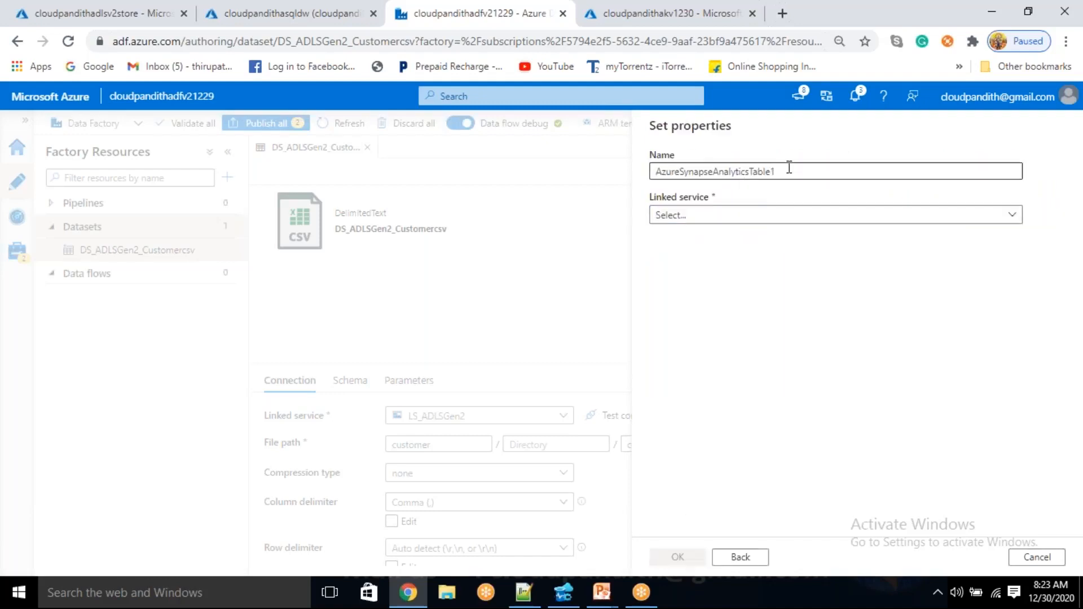
Name the new dataset DS_ASDW_Dimcust and choose LS_ASDW as its linked service
double_click(657, 178)
type("D")
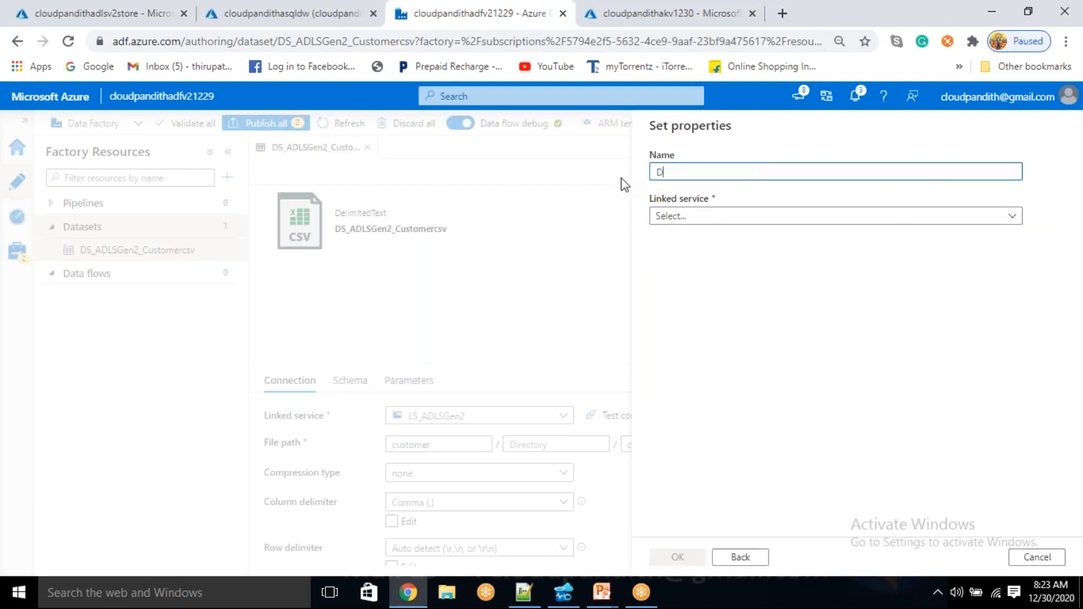
type("S")
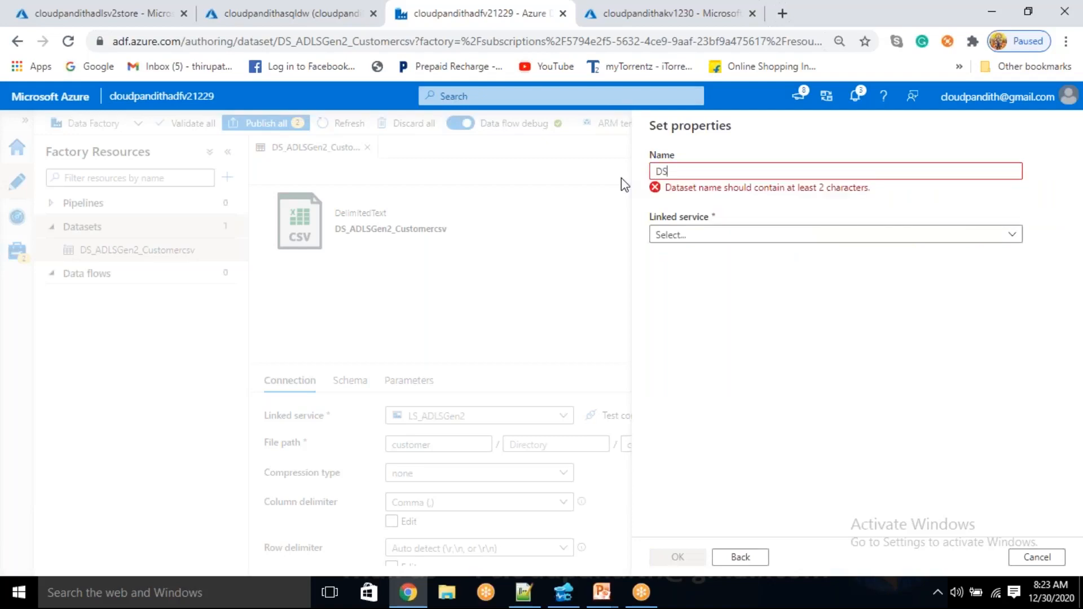
type("_ASDW_")
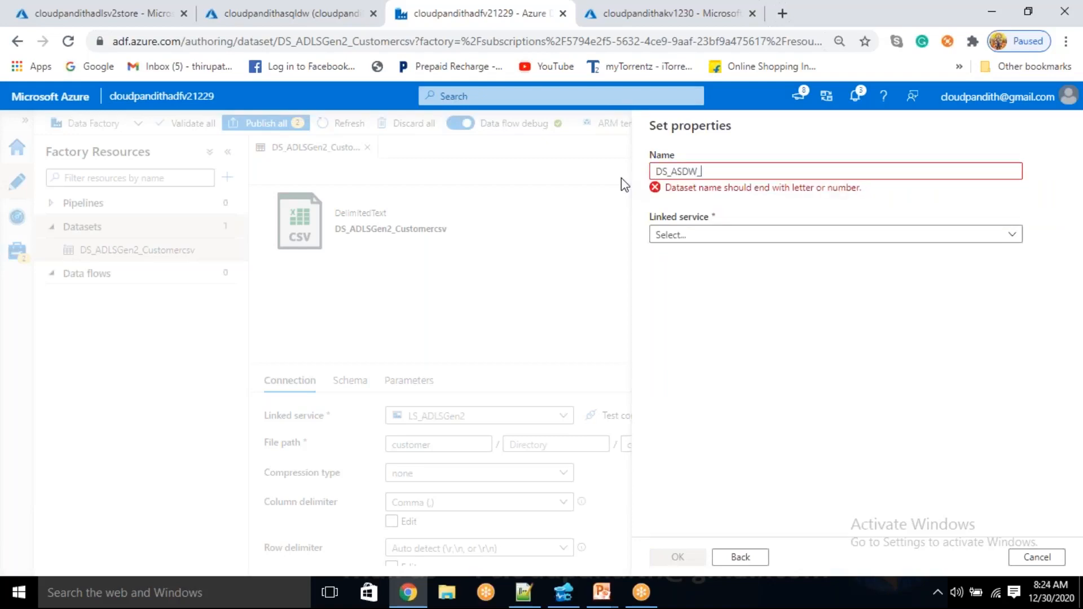
type("Dimcust")
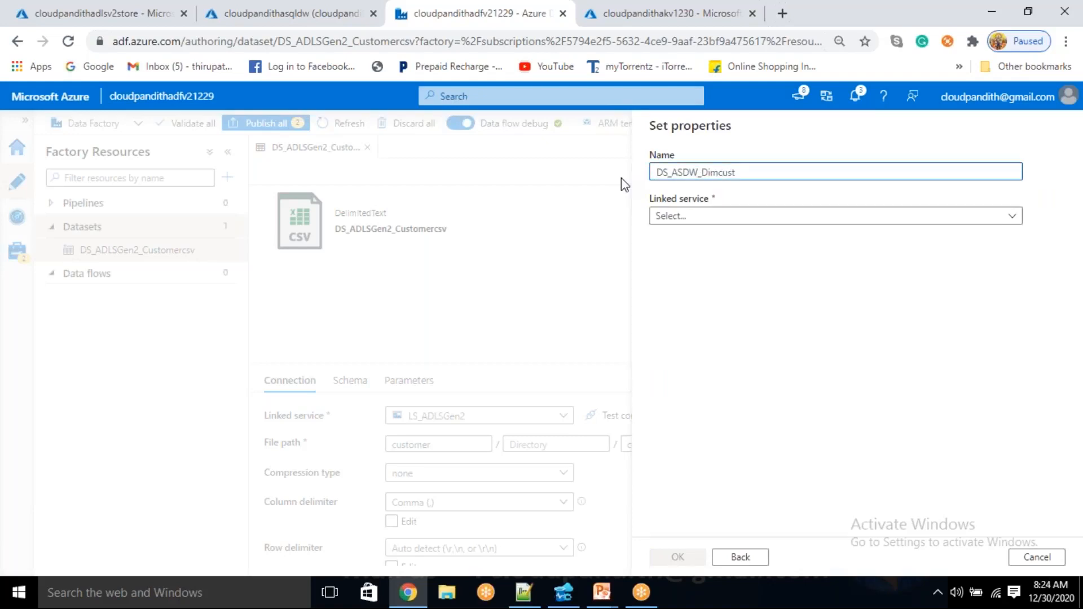
left_click(717, 214)
left_click(718, 215)
left_click(689, 306)
Select the dbo.DIM_CUST table, import the schema from the connection/store and create the dataset
left_click(722, 261)
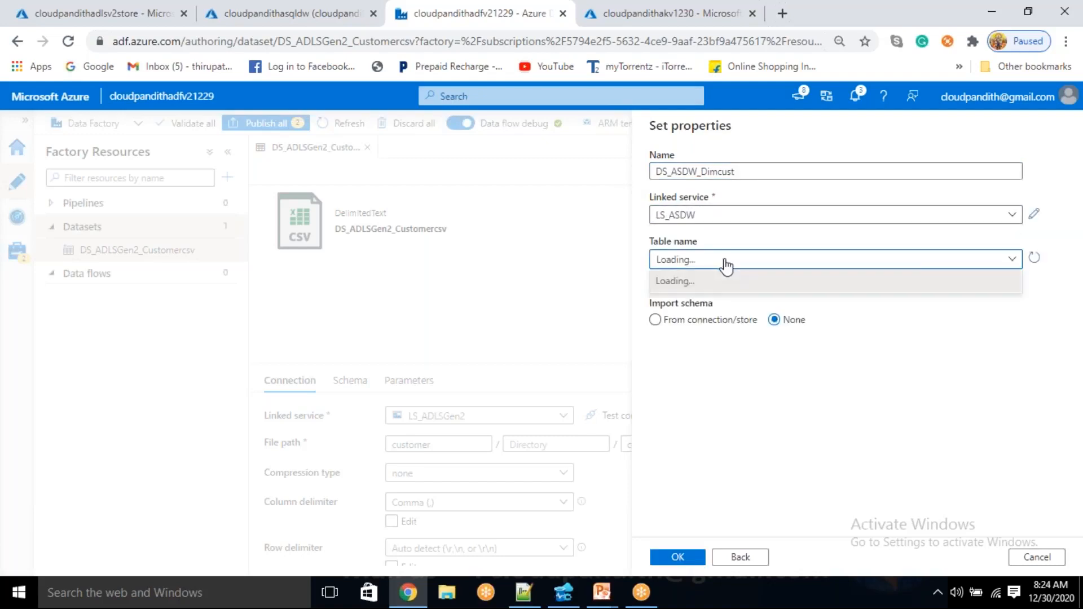
left_click(726, 260)
left_click(725, 263)
left_click(725, 263)
left_click(724, 262)
left_click(699, 303)
left_click(691, 316)
left_click(693, 557)
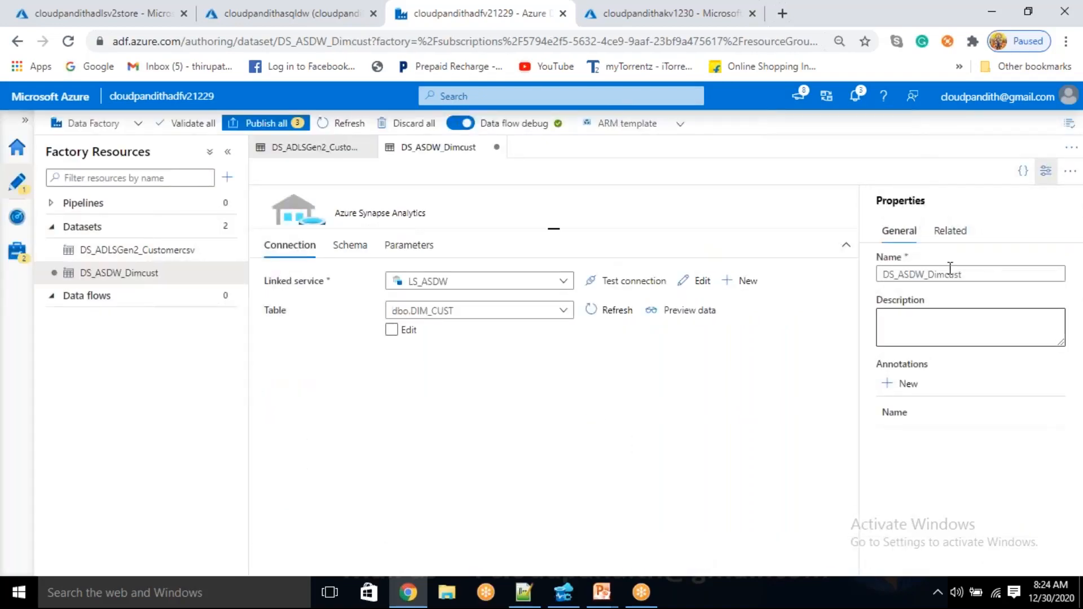
Create a new mapping data flow of the Data flow type, dismiss its introductory tip and hide its properties
left_click(220, 303)
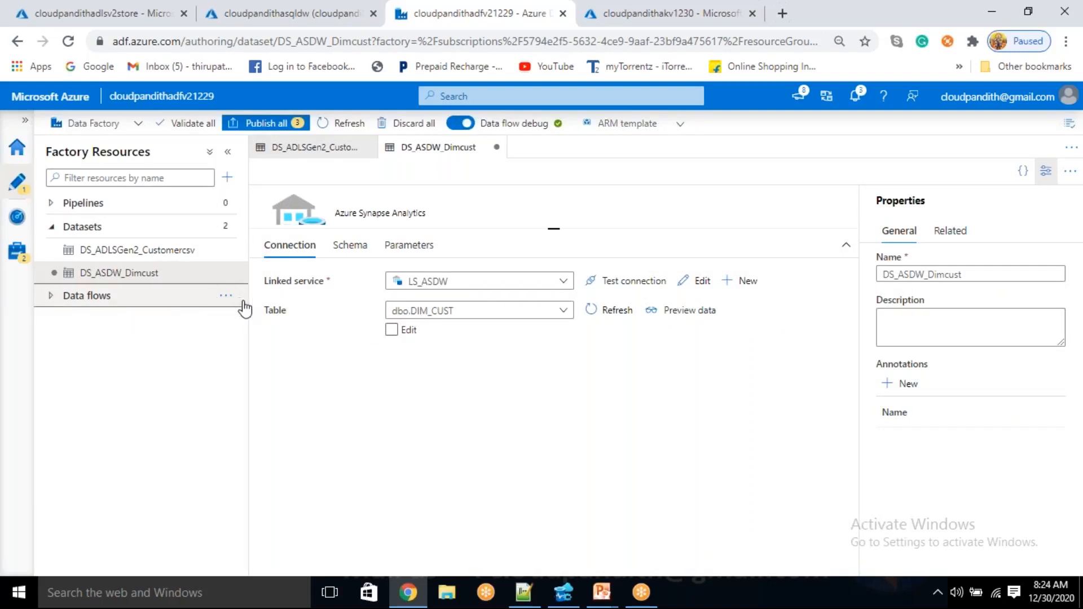
left_click(226, 296)
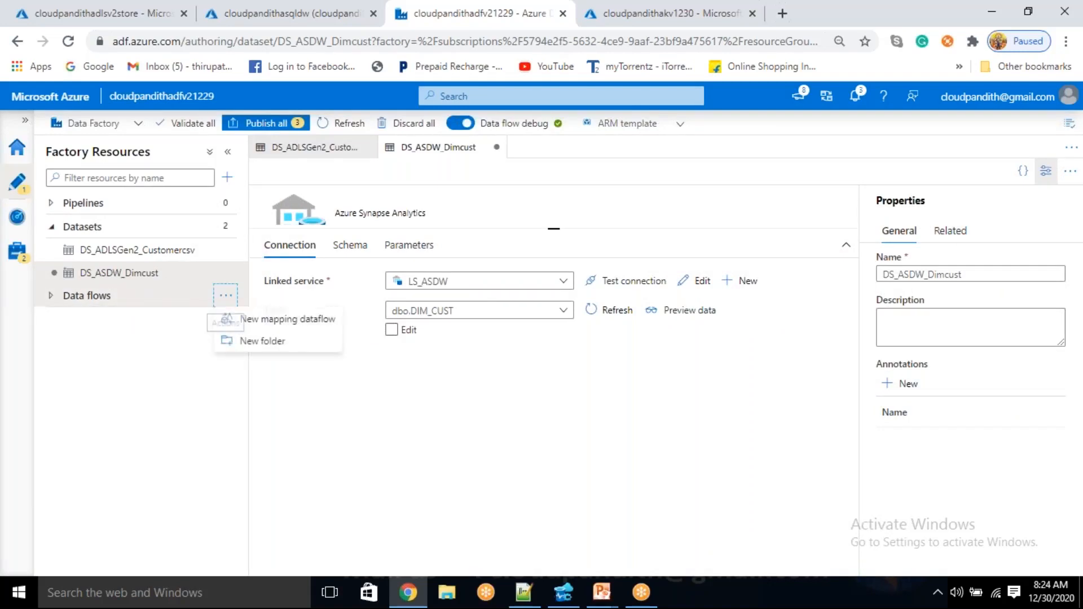
left_click(248, 319)
left_click(838, 225)
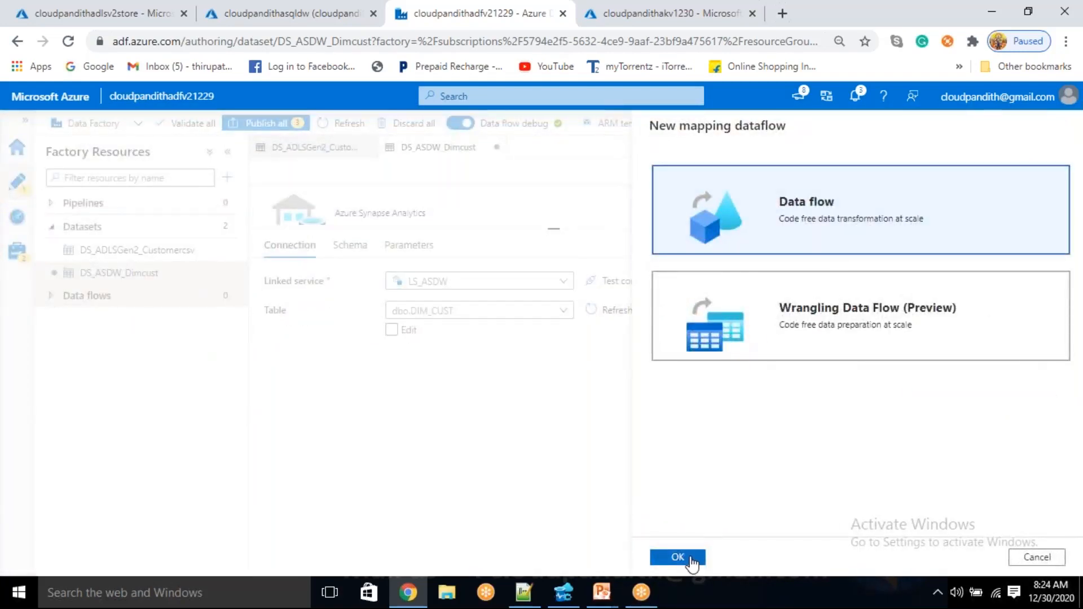
left_click(691, 559)
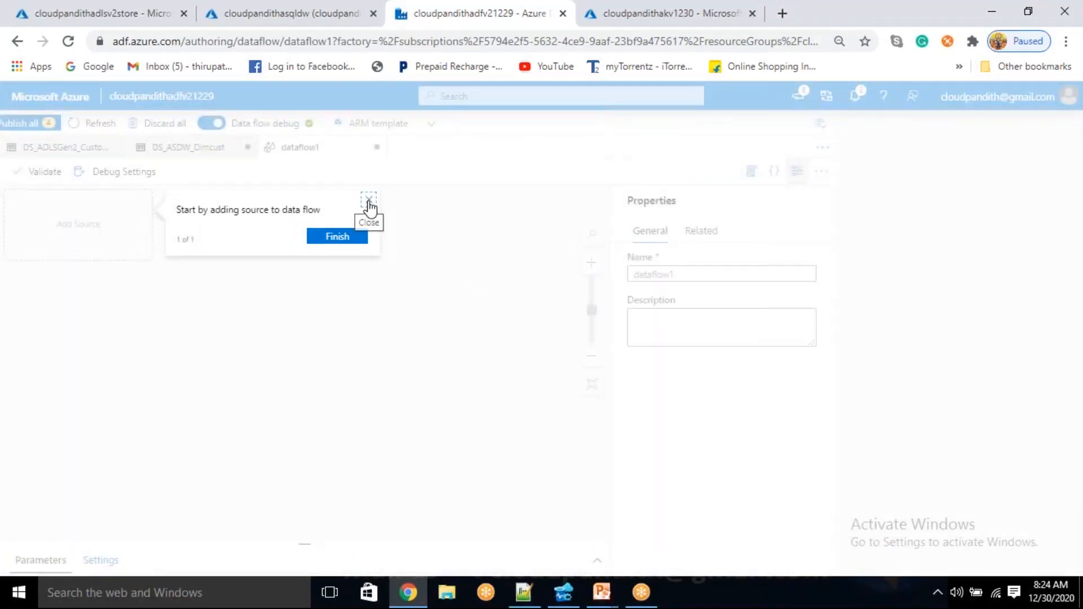
left_click(369, 200)
left_click(797, 176)
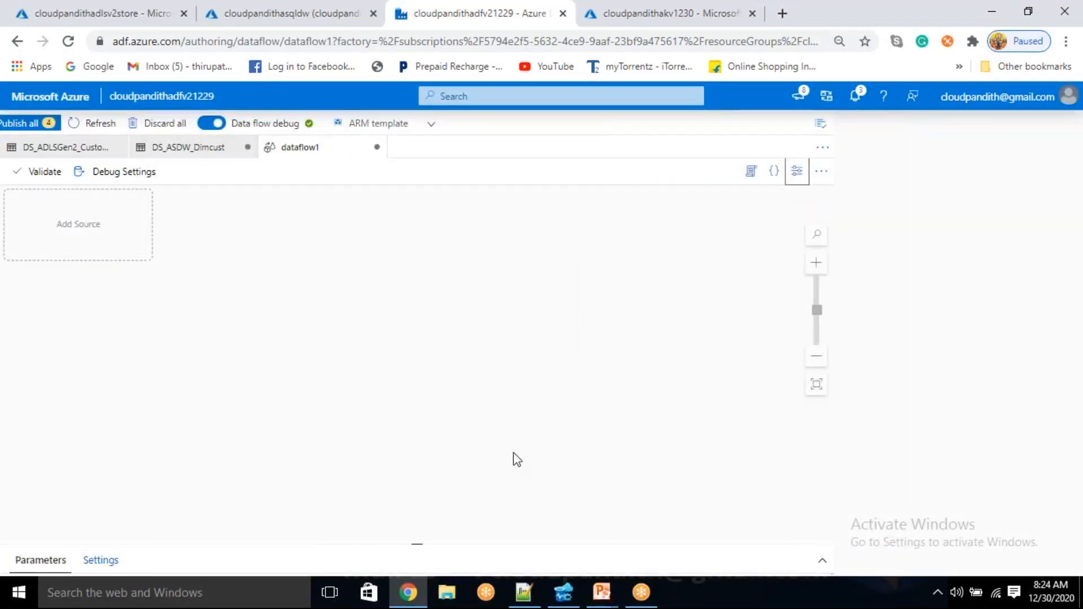
Add a source to the data flow with output stream name getmaxsurrogatekey and dataset DS_ASDW_Dimcust
left_click(76, 225)
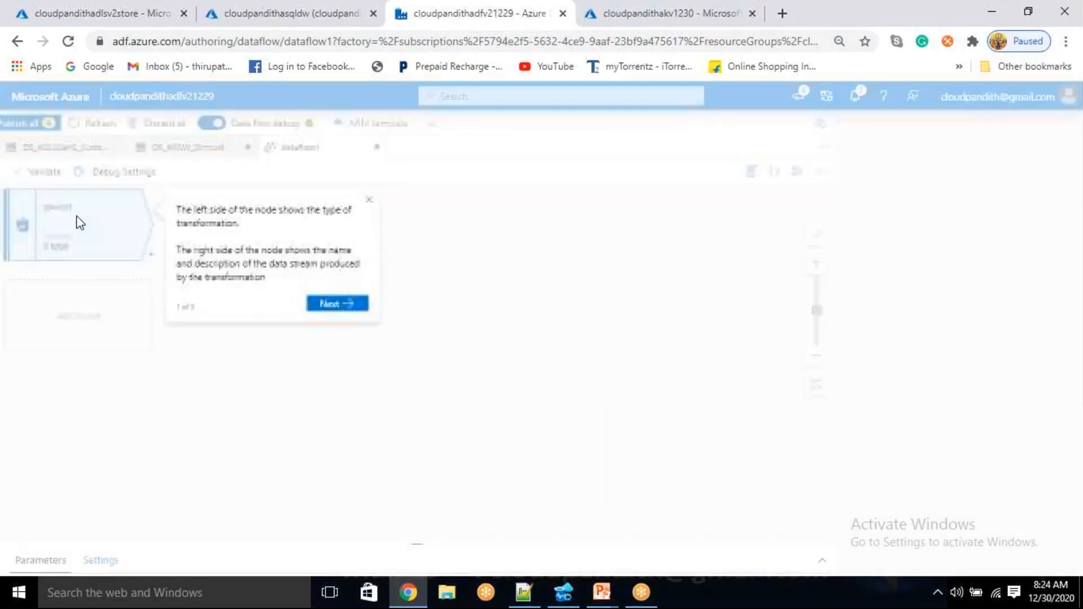
left_click(369, 200)
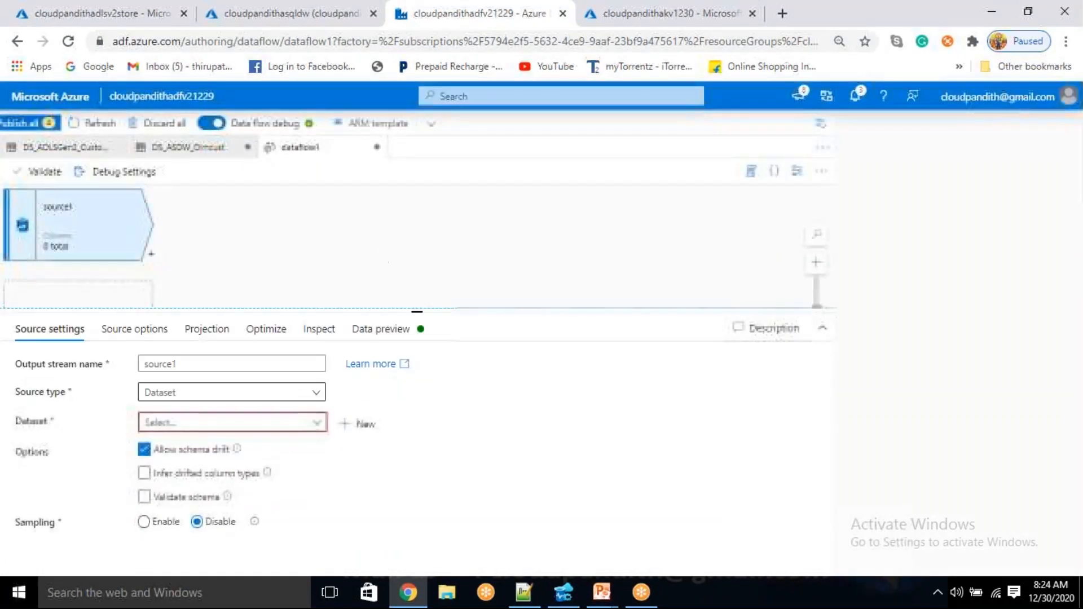
type("qetm,a")
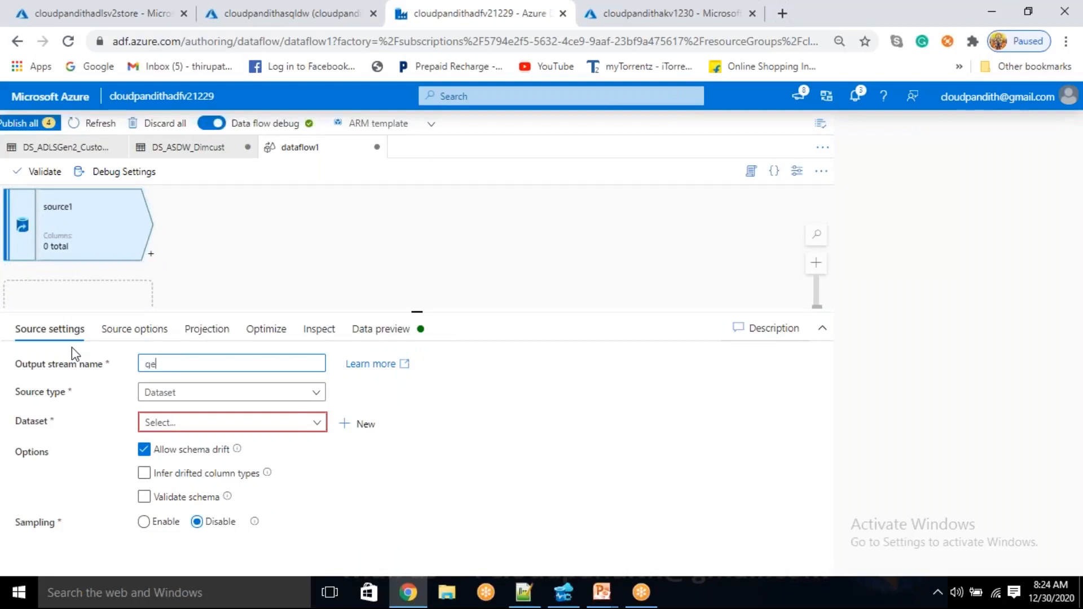
key("BackSpace")
type("a")
type("xsurrogatekey")
left_click(179, 427)
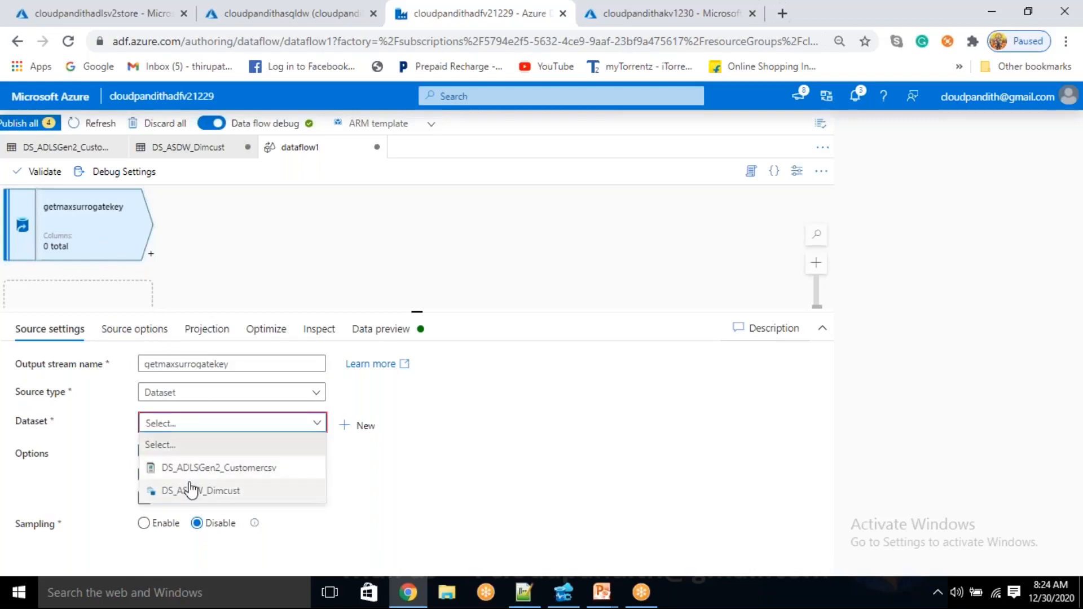
left_click(188, 489)
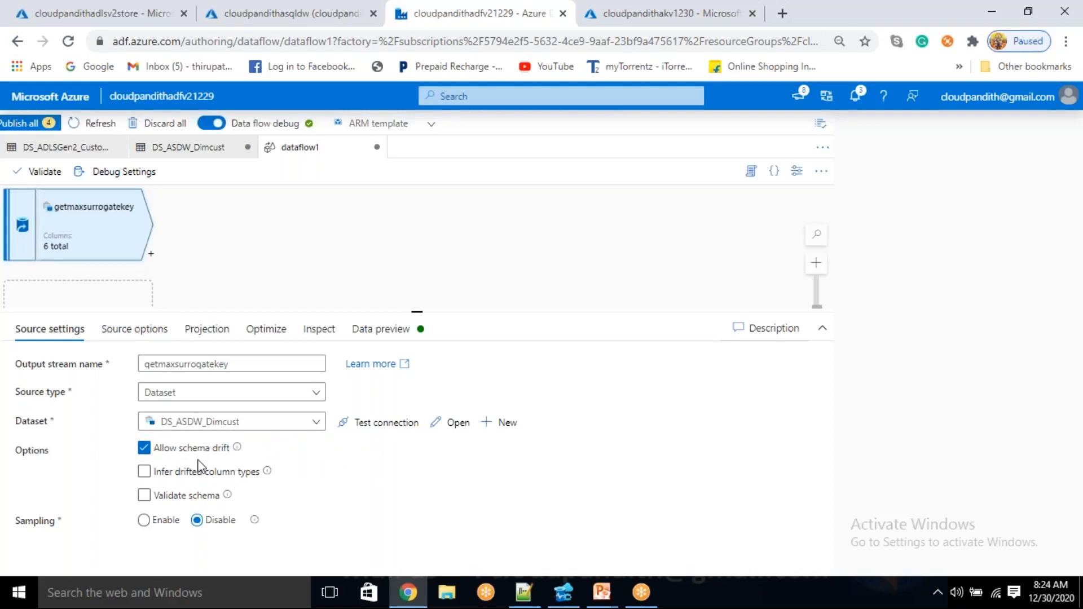
Change the getmaxsurrogatekey source's input from a table to a query
left_click(137, 331)
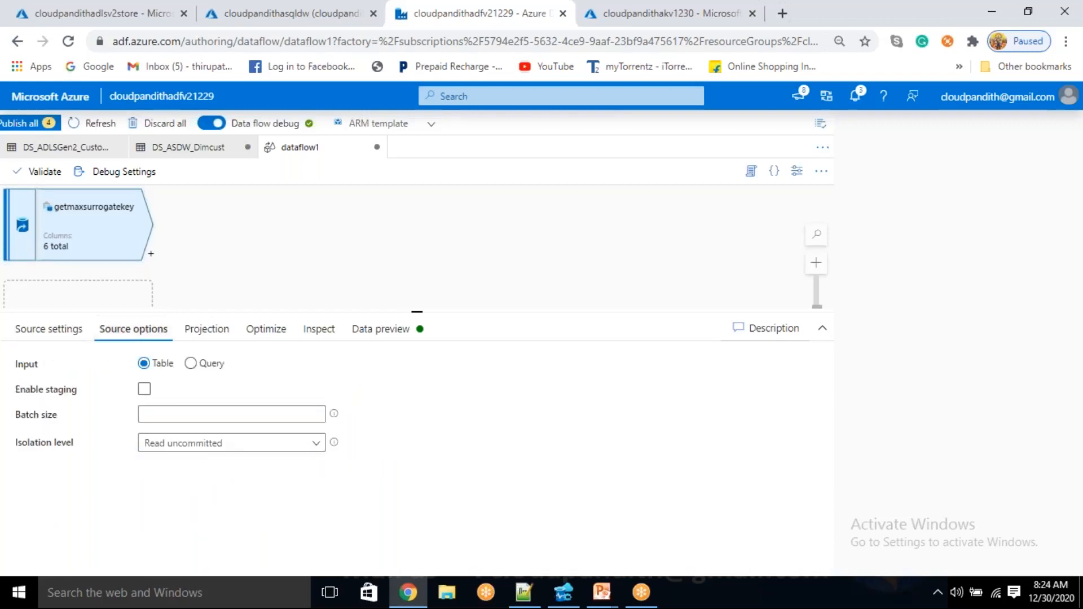
left_click(190, 364)
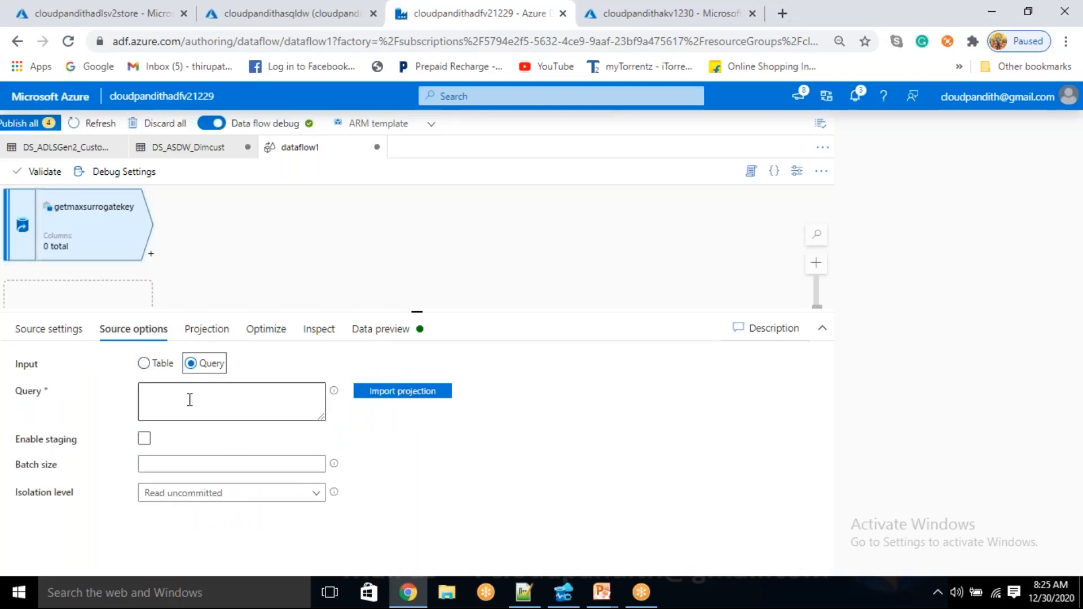
left_click(189, 399)
Switch to Azure Data Studio and write select max() from dim_cust two lines beneath the existing query
left_click(564, 592)
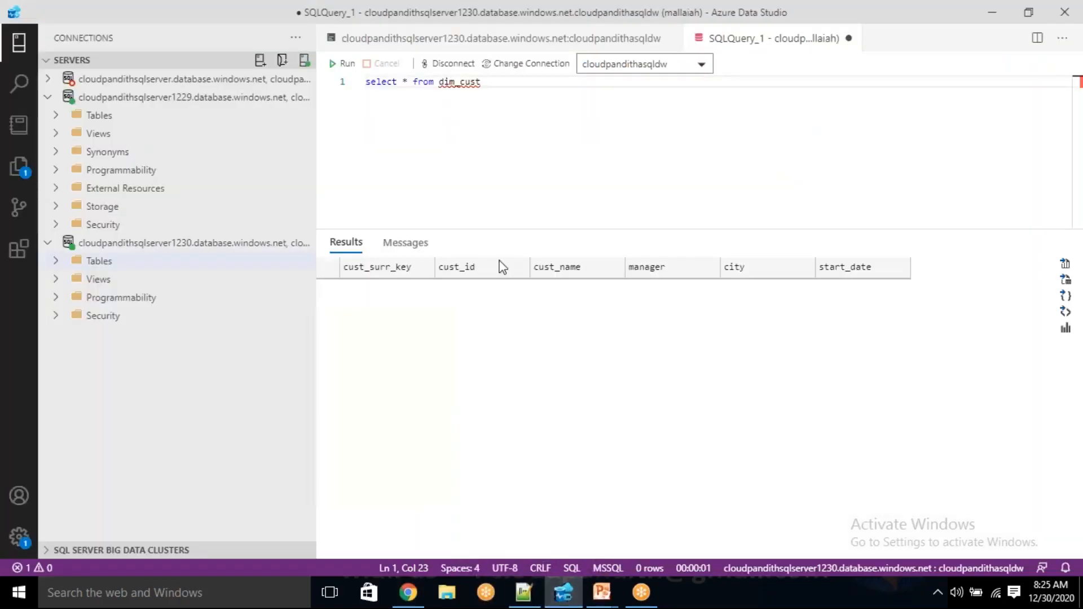
left_click(490, 85)
key("Return")
key("Return")
type("s")
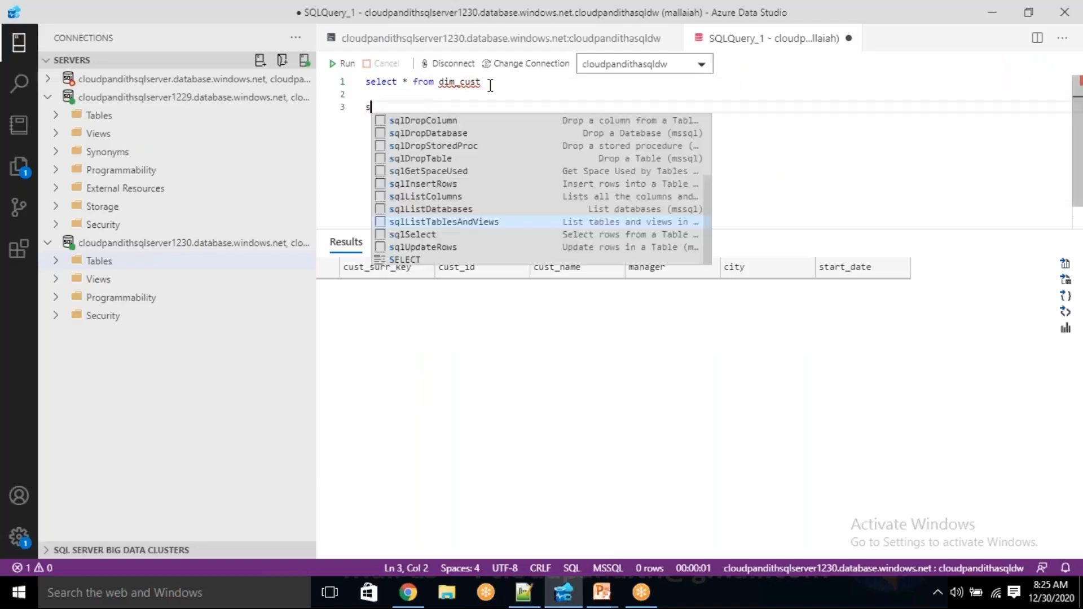
type("elect max()")
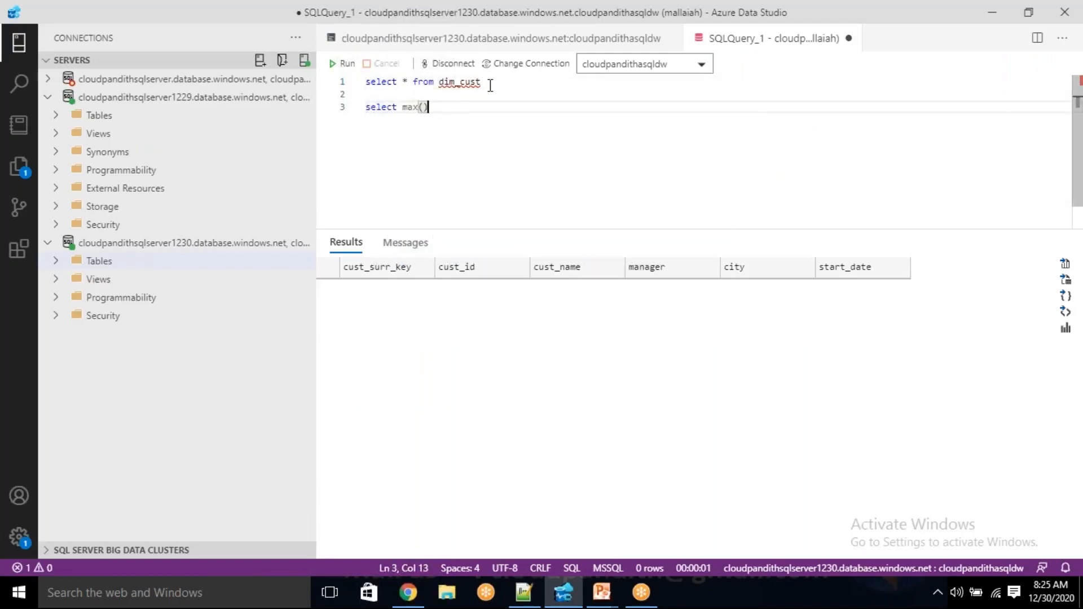
type(" from dfim_cust")
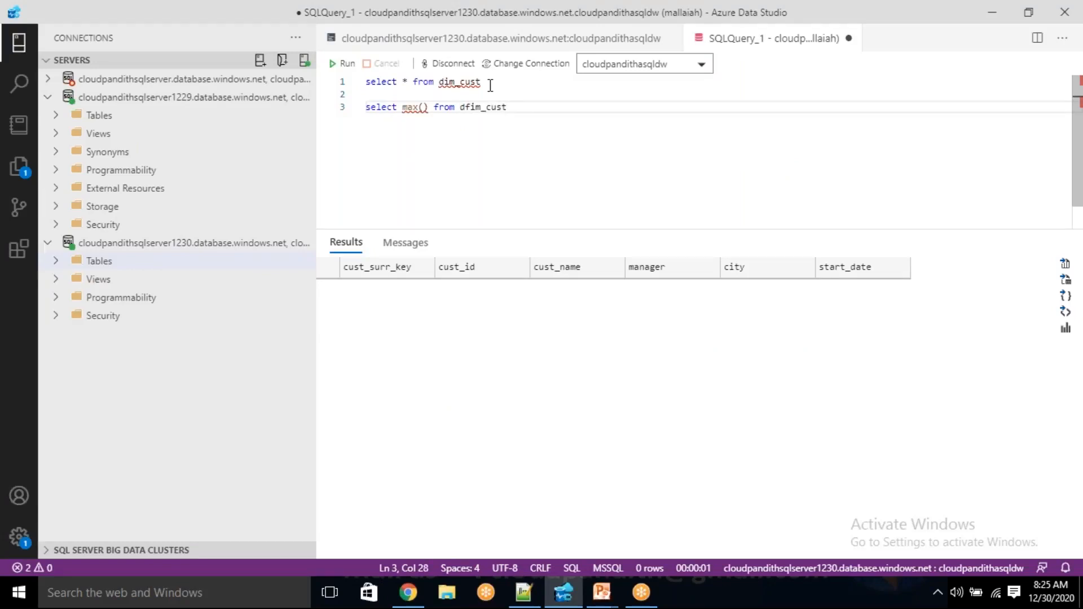
key("Left")
key("Left")
key("Left")
key("Left")
key("Left")
key("Left")
key("Left")
key("BackSpace")
Complete the new query so it selects max(cust_surr_key) as maxvalue from dim_cust
left_click(425, 113)
type("surr")
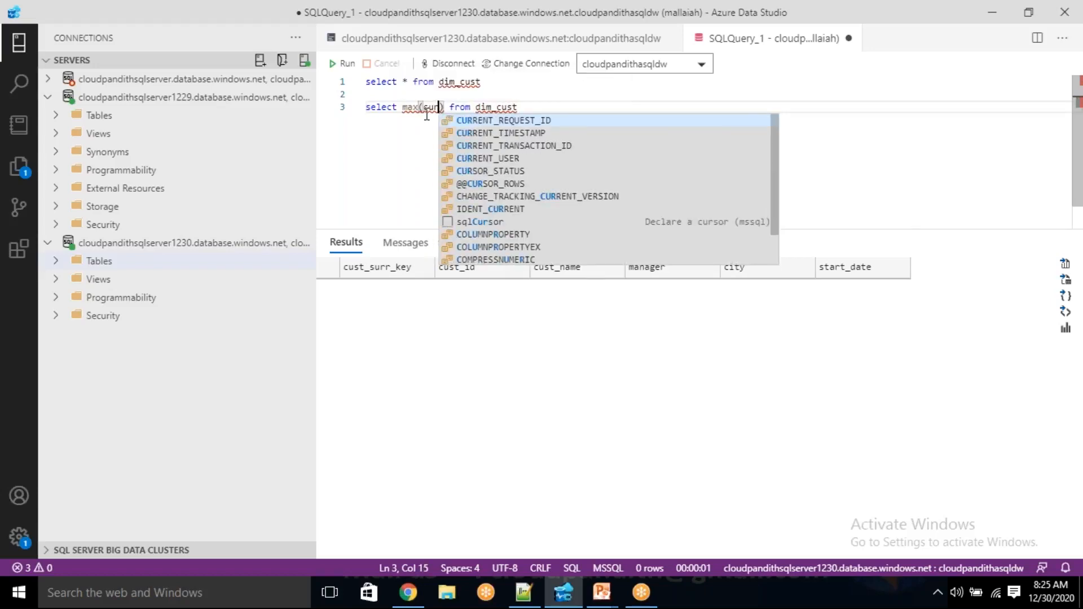
key("BackSpace")
key("BackSpace")
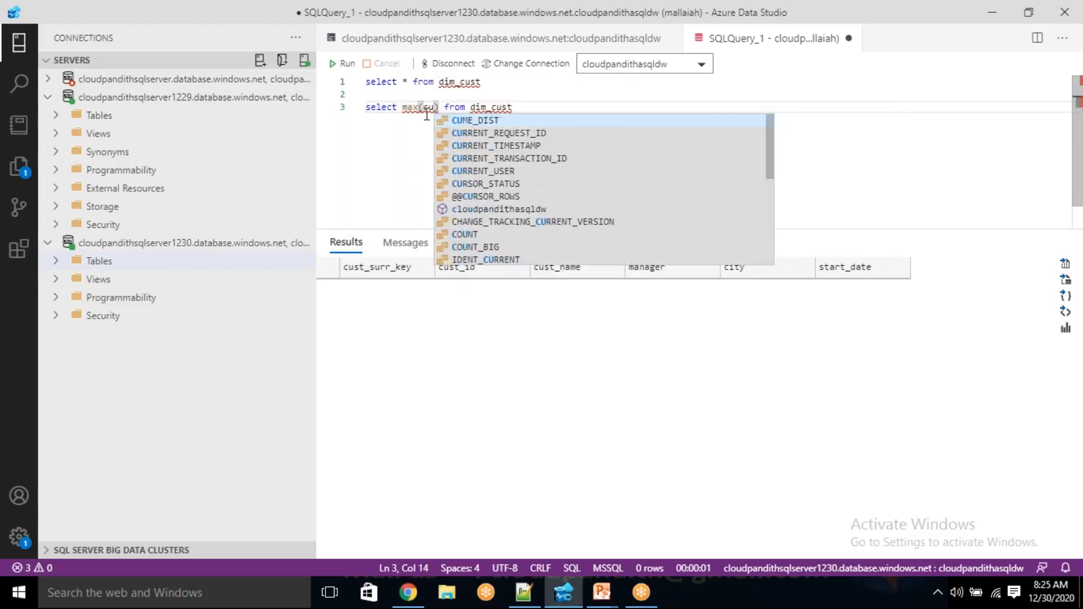
type("st_surr")
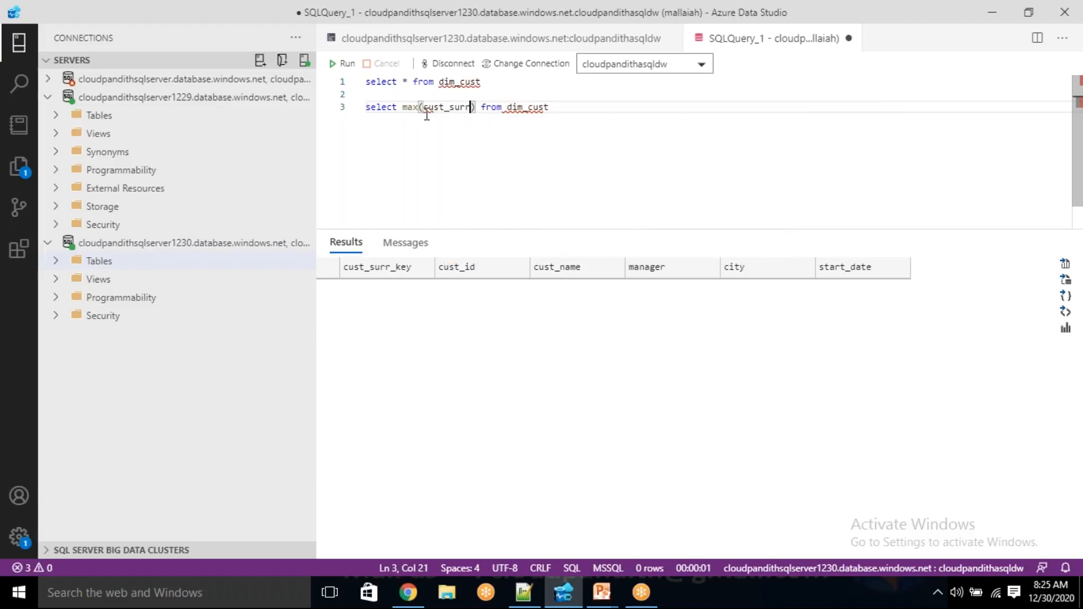
type("_key)")
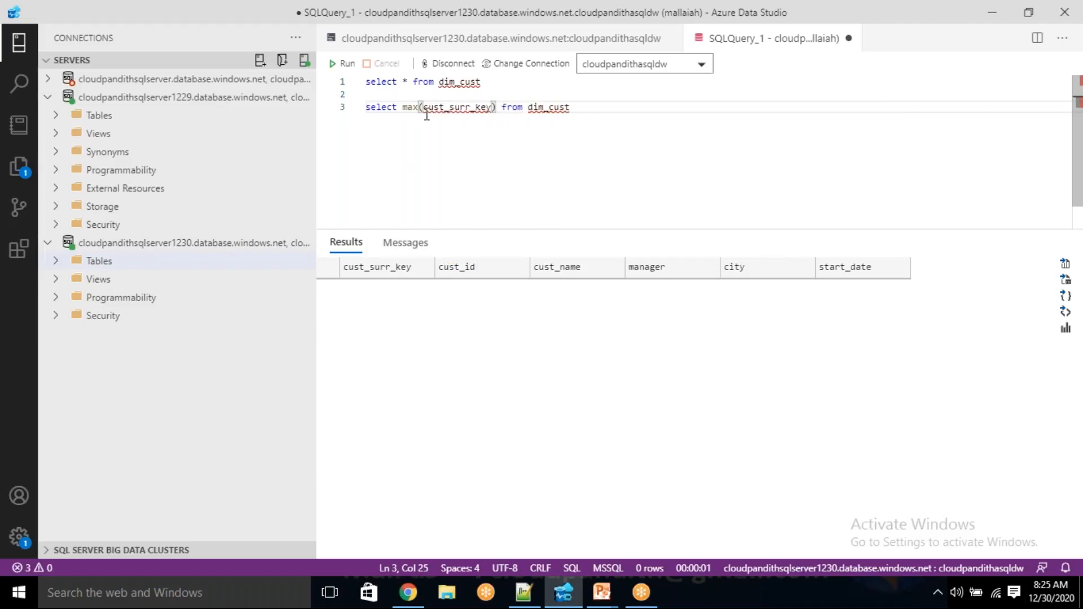
type(" as")
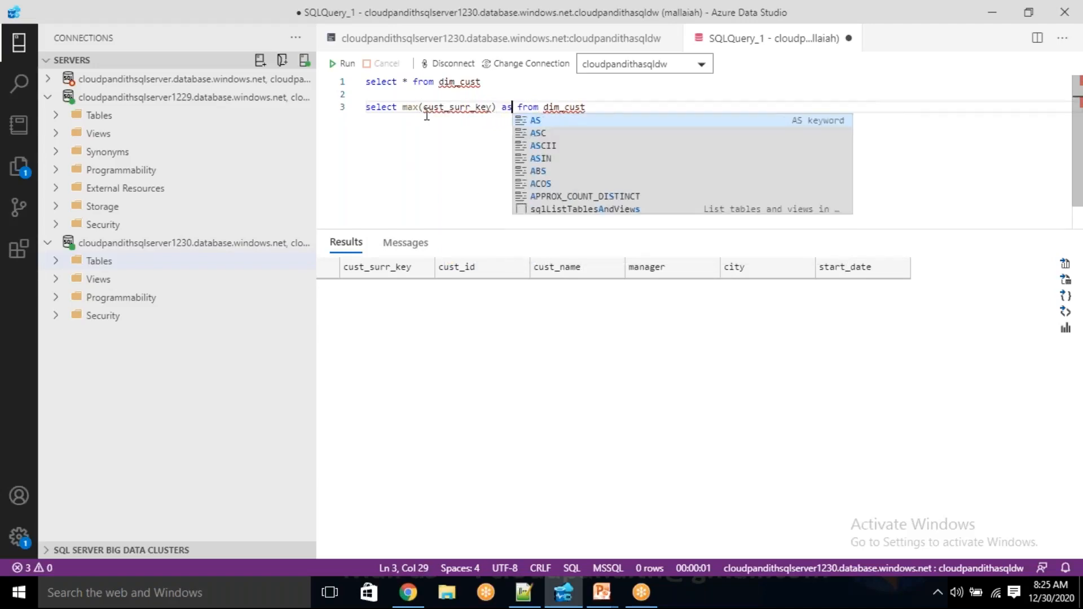
type(" maxvalue")
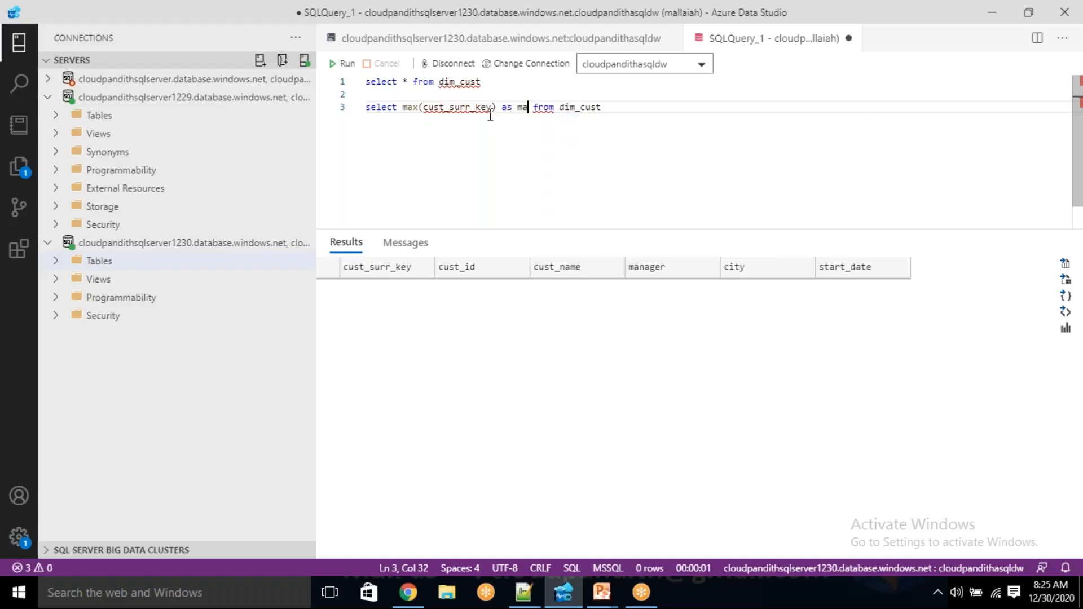
Run only the max(cust_surr_key) query and examine the value it returns
key("End")
key("shift+Home")
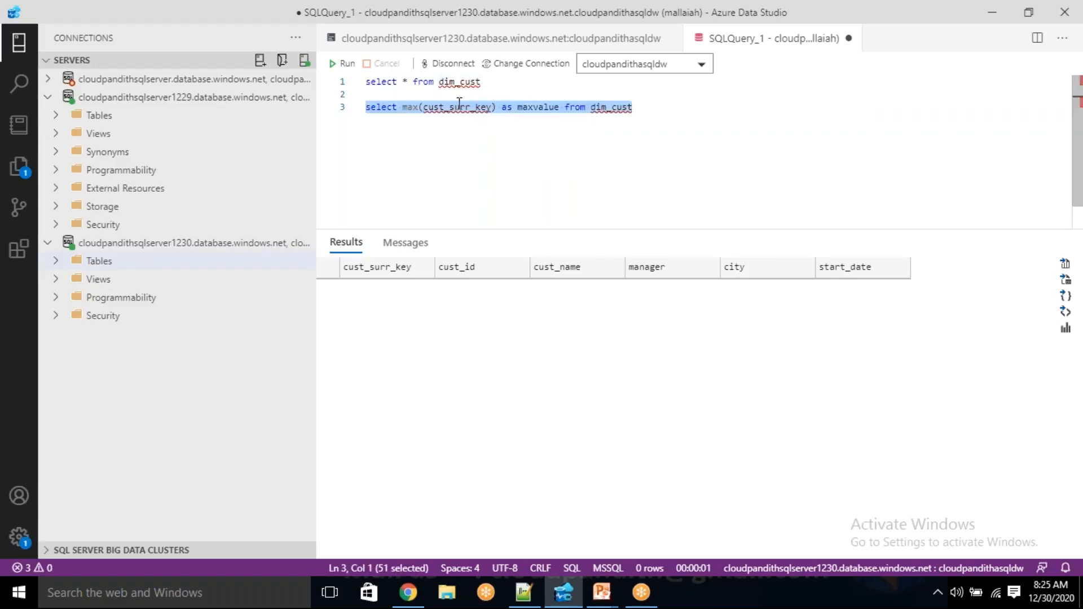
left_click(356, 67)
left_click(478, 189)
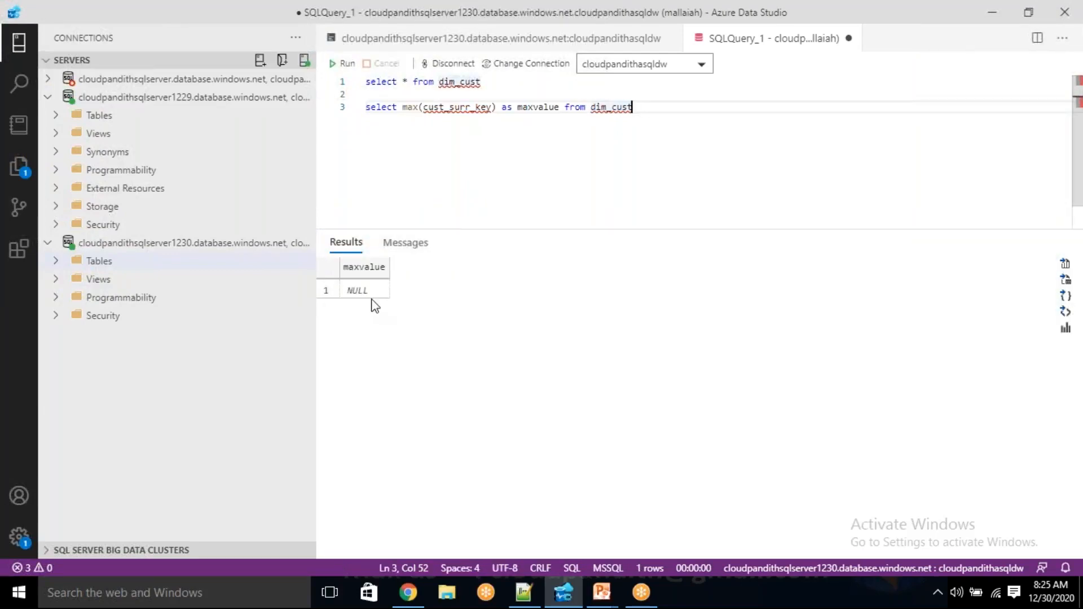
left_click(377, 301)
Move the max(cust_surr_key) statement from Azure Data Studio into the getmaxsurrogatekey source's query in the data factory
left_click(572, 119)
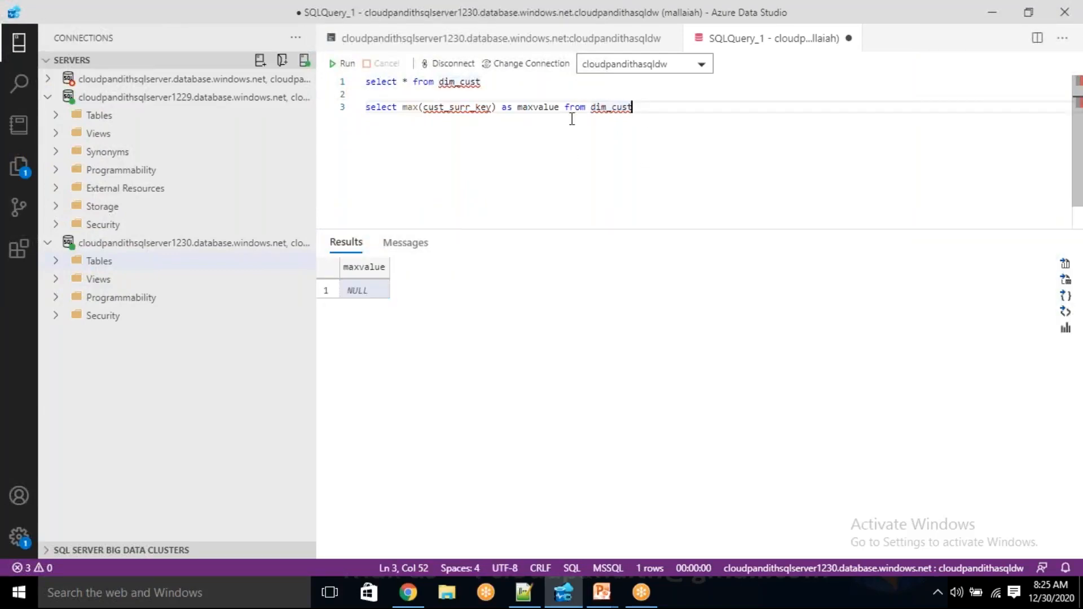
key("shift+Home")
key("ctrl+x")
key("alt+Tab")
key("ctrl+v")
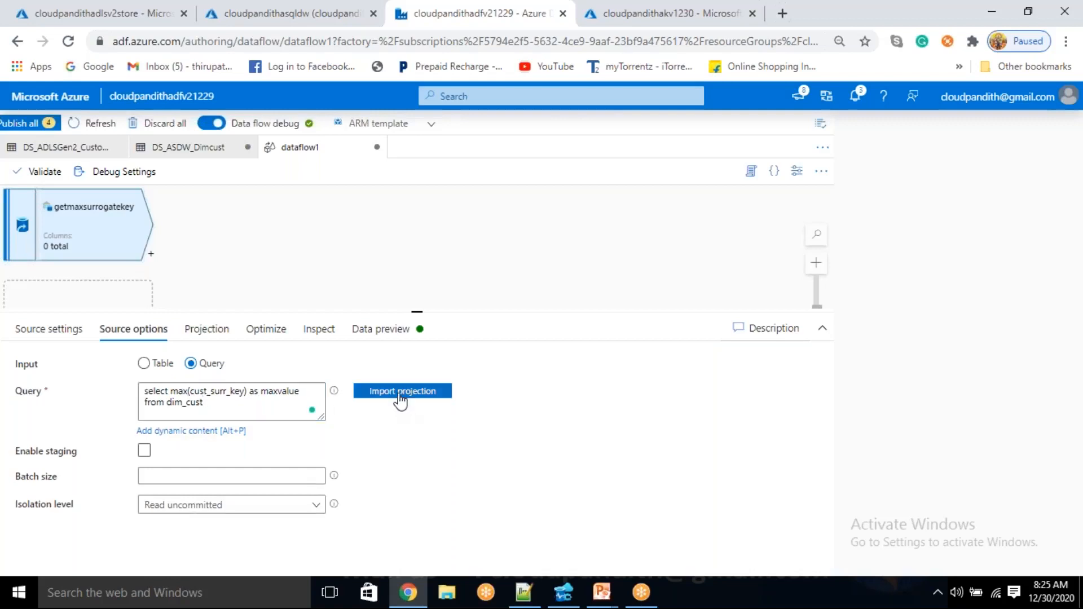
Import the projection for the getmaxsurrogatekey query and check the import's progress in the notifications
left_click(401, 395)
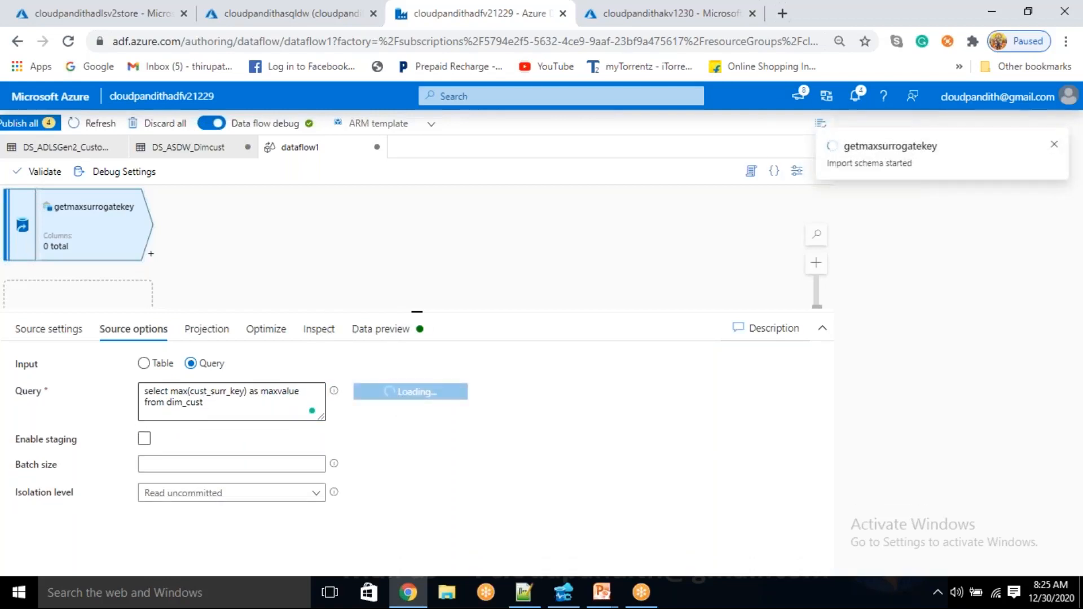
double_click(282, 391)
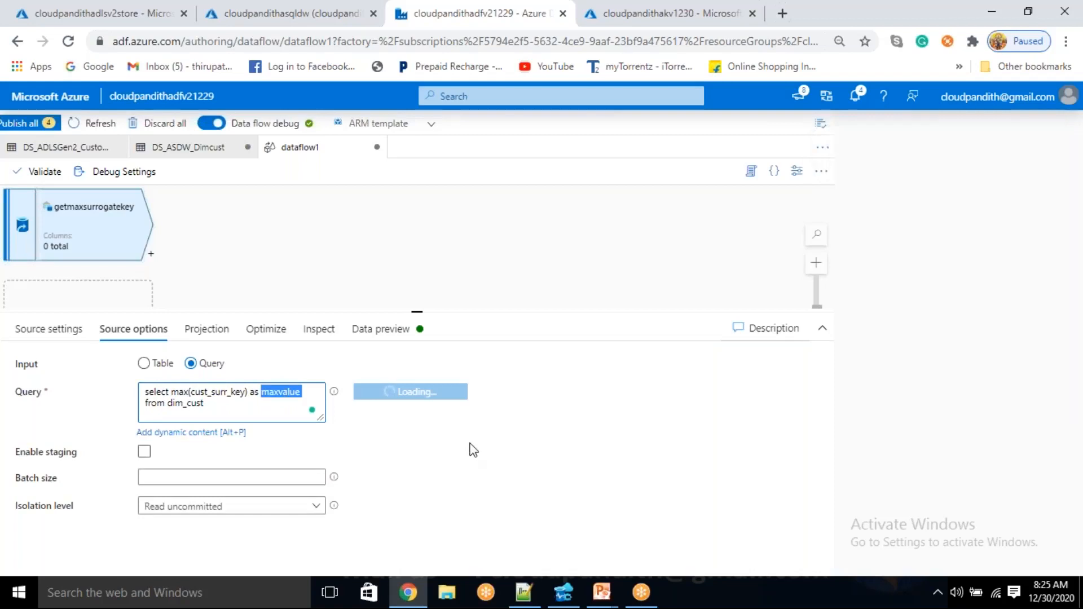
left_click(850, 97)
left_click(850, 97)
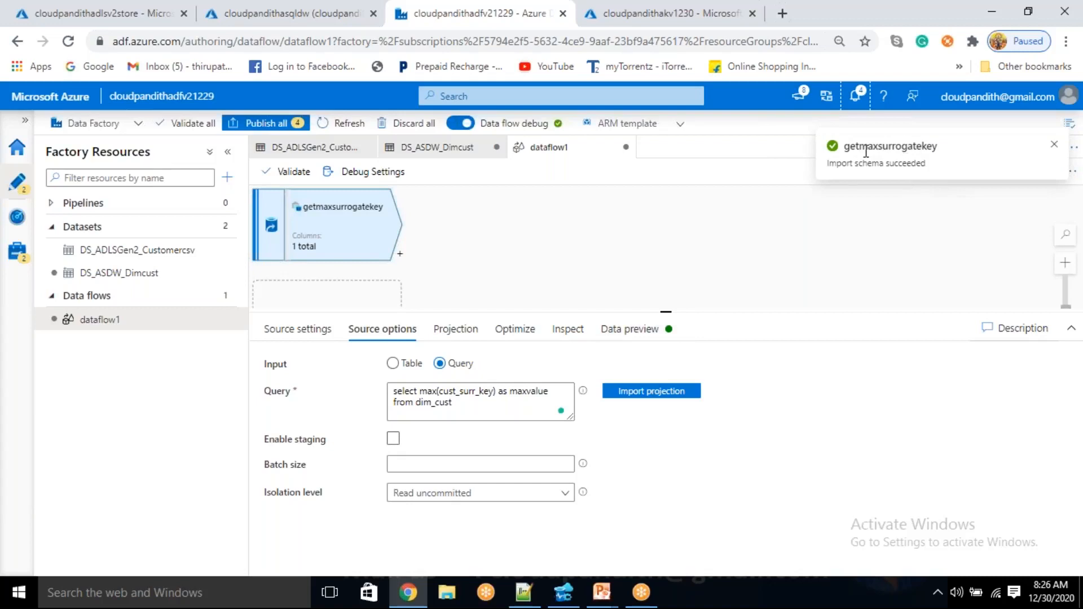
Refresh the data preview of the getmaxsurrogatekey source and inspect the maxvalue column
left_click(609, 331)
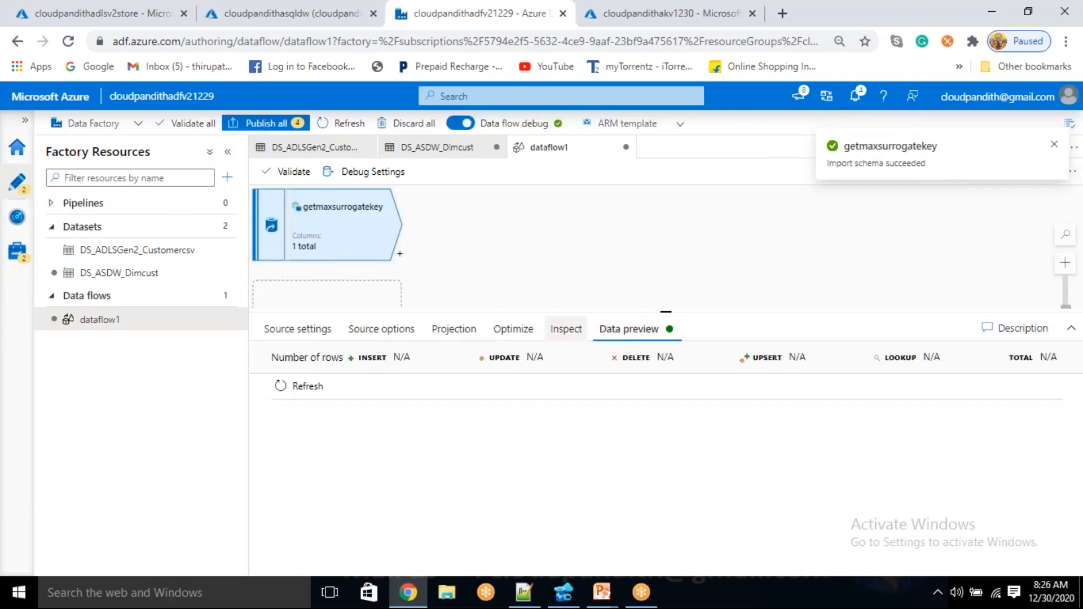
left_click(299, 389)
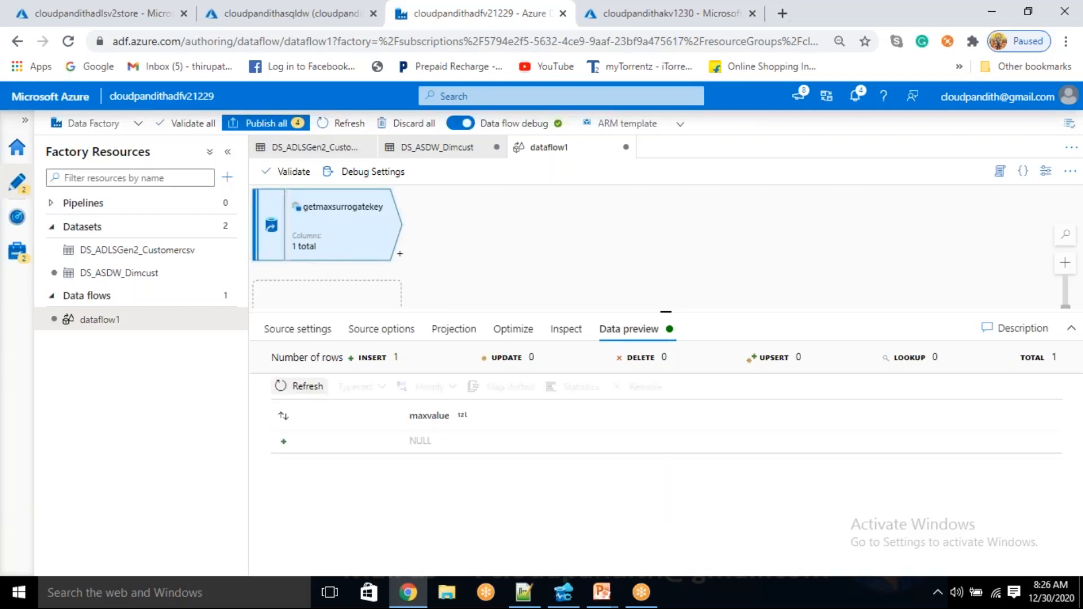
double_click(420, 440)
left_click(421, 442)
left_click_drag(416, 441, 433, 472)
left_click(433, 472)
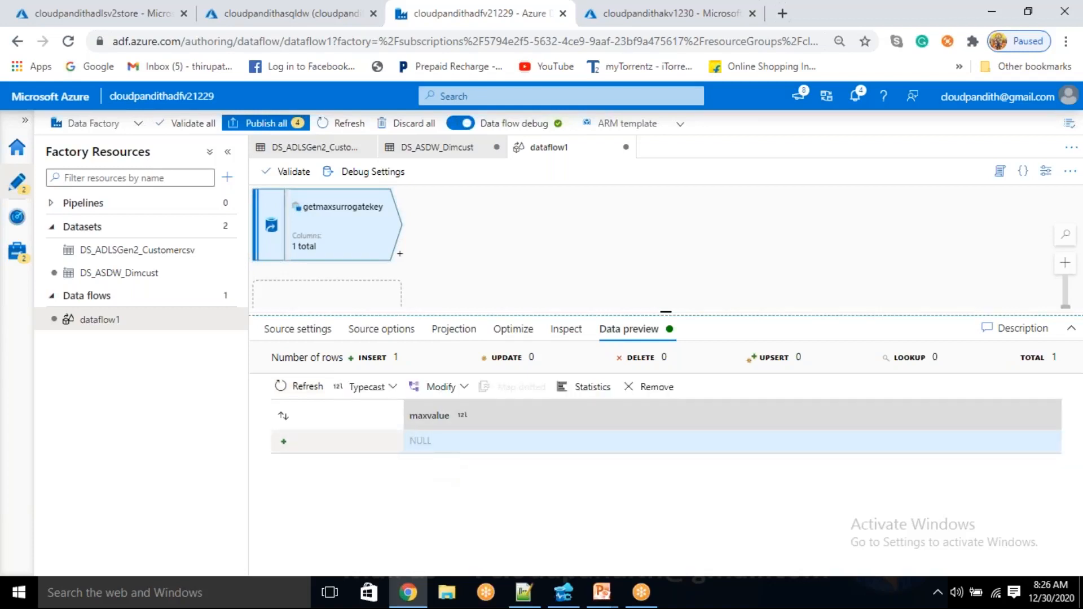
Add a sink after the getmaxsurrogatekey source and set its sink type to Cache
left_click(400, 253)
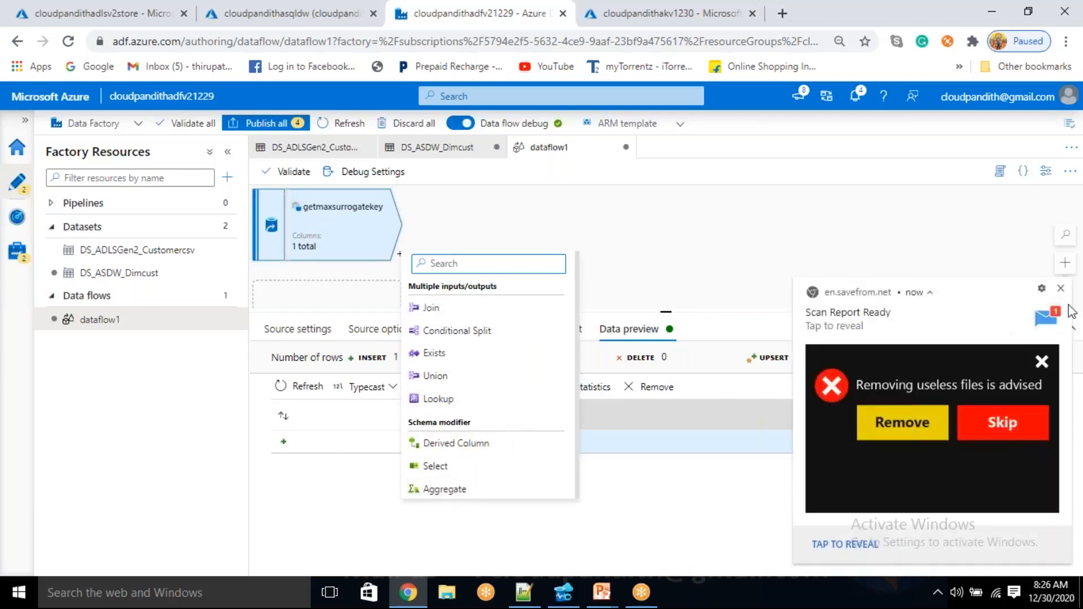
left_click(1061, 288)
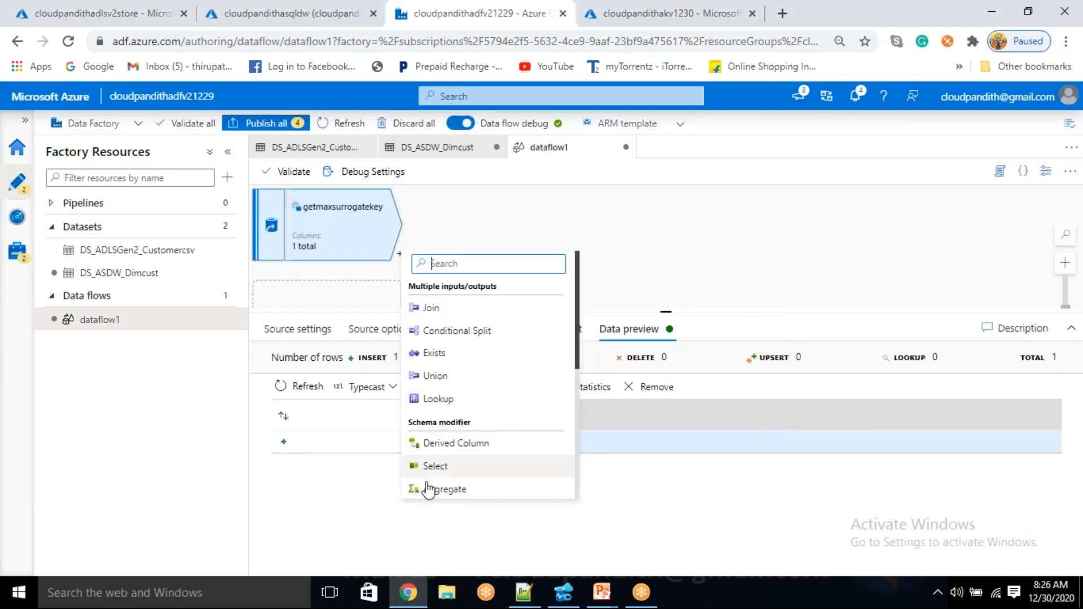
scroll(459, 420, "down", 5)
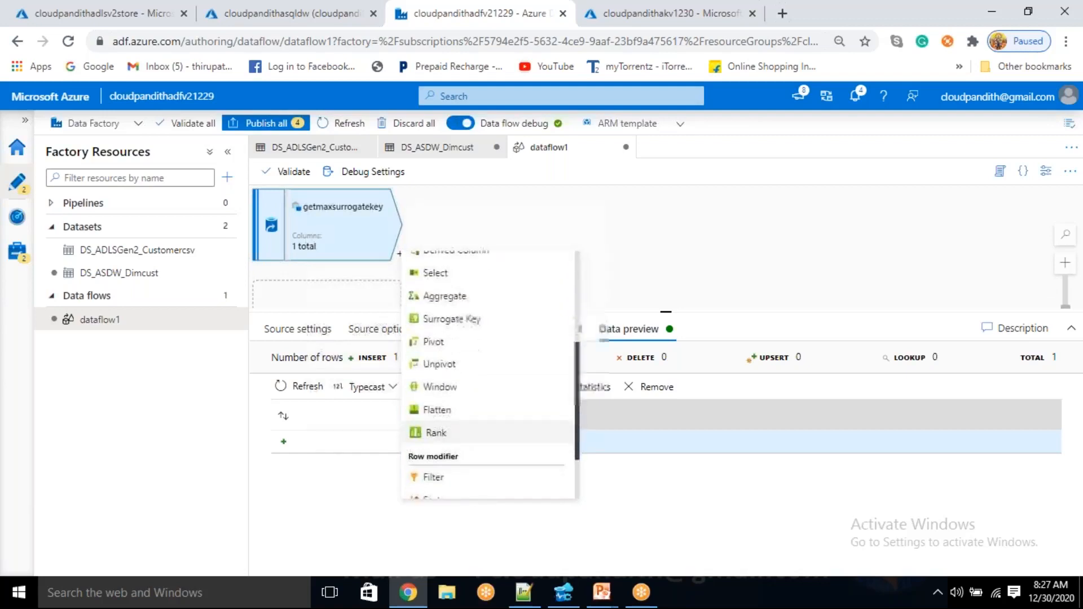
left_click(435, 489)
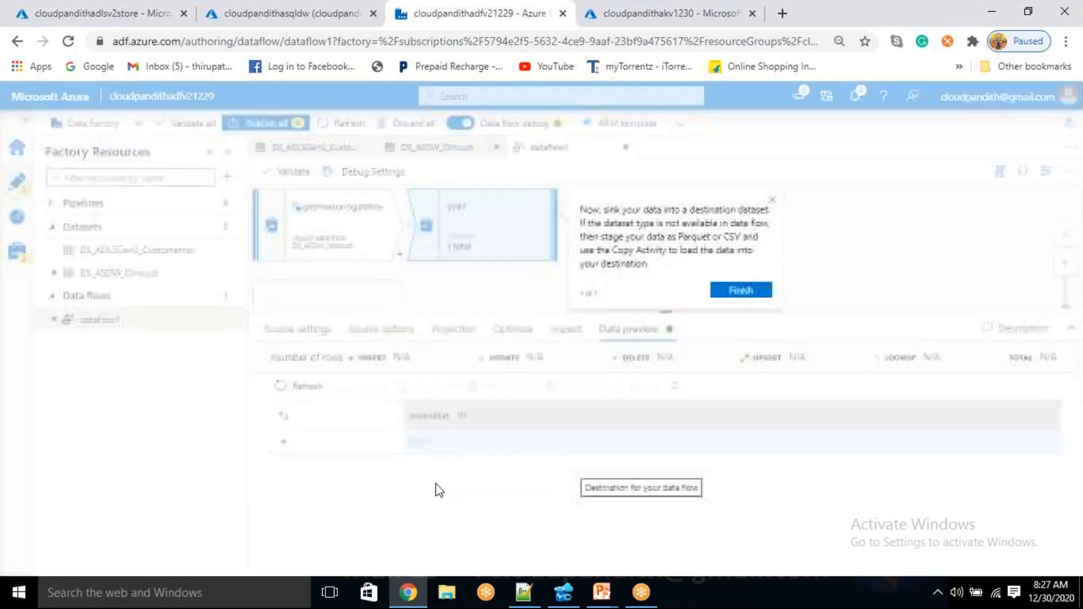
left_click(772, 203)
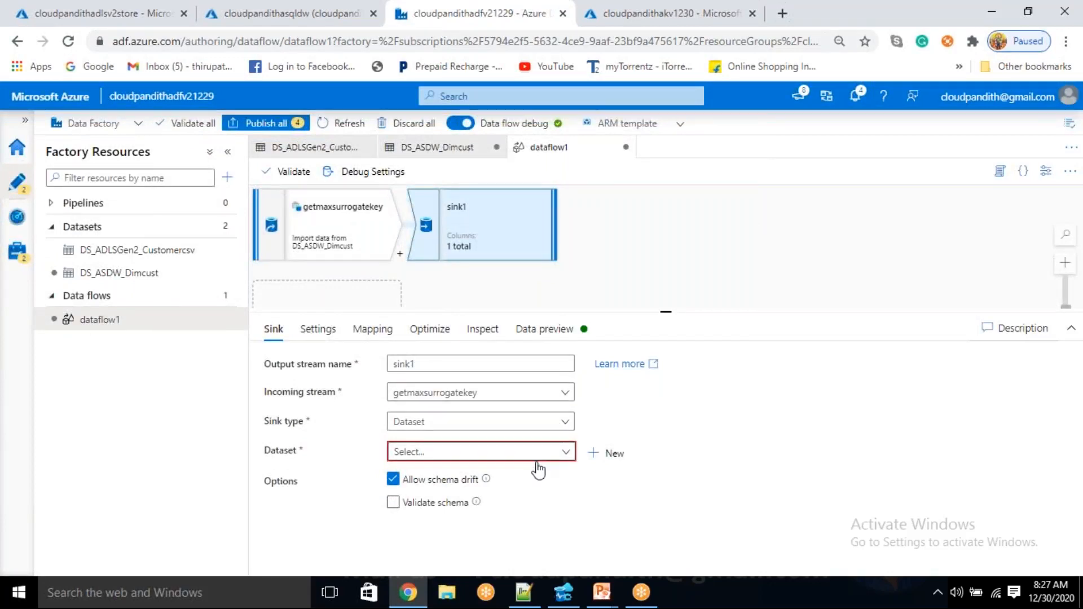
left_click(486, 433)
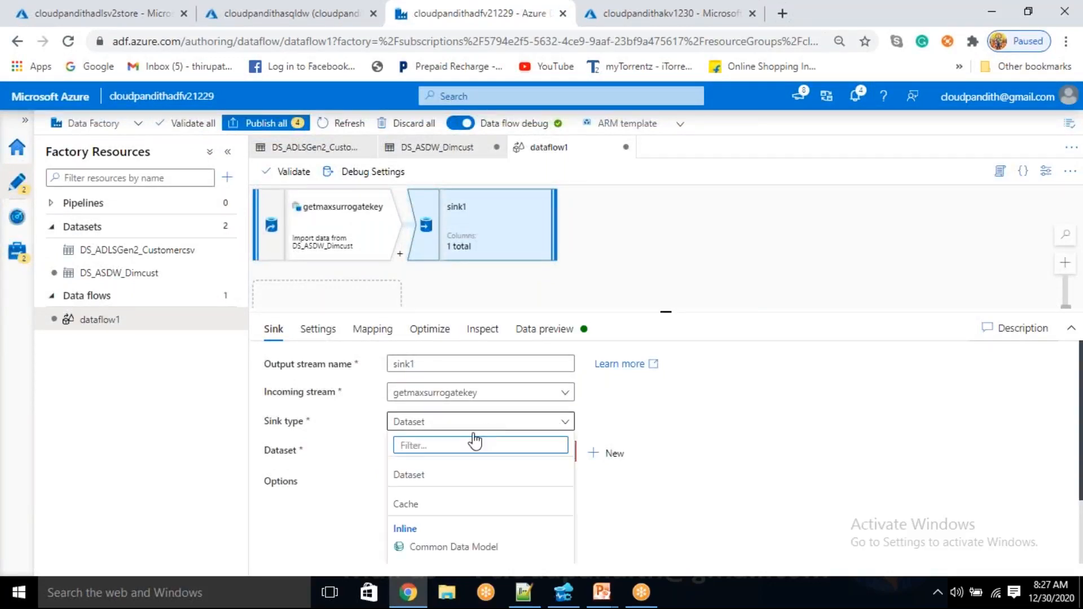
left_click(410, 504)
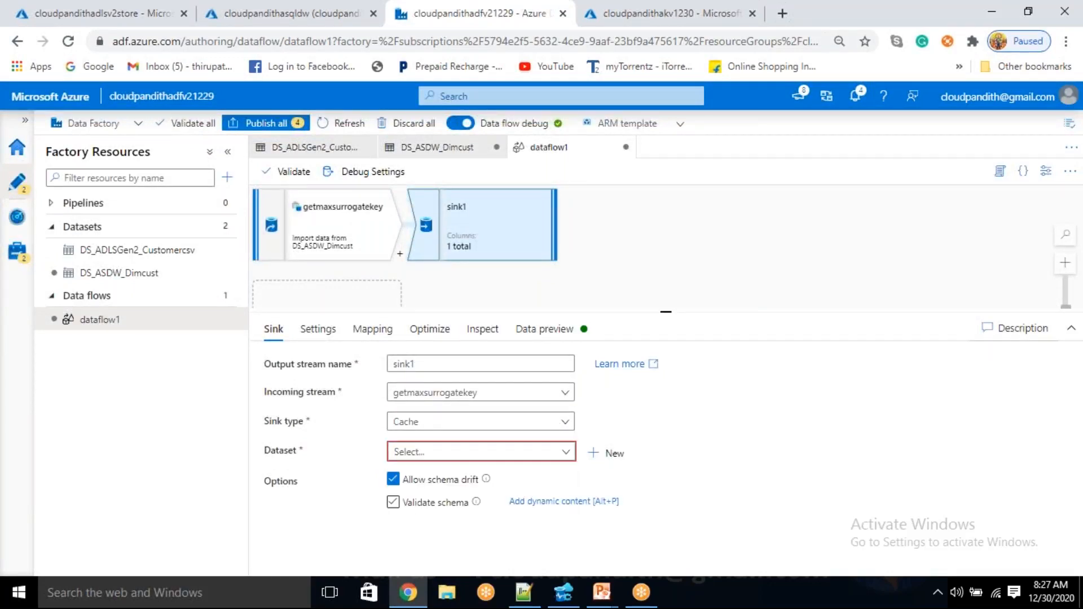
Review the cache sink's key column settings and its auto mapping option
left_click(366, 338)
left_click(316, 340)
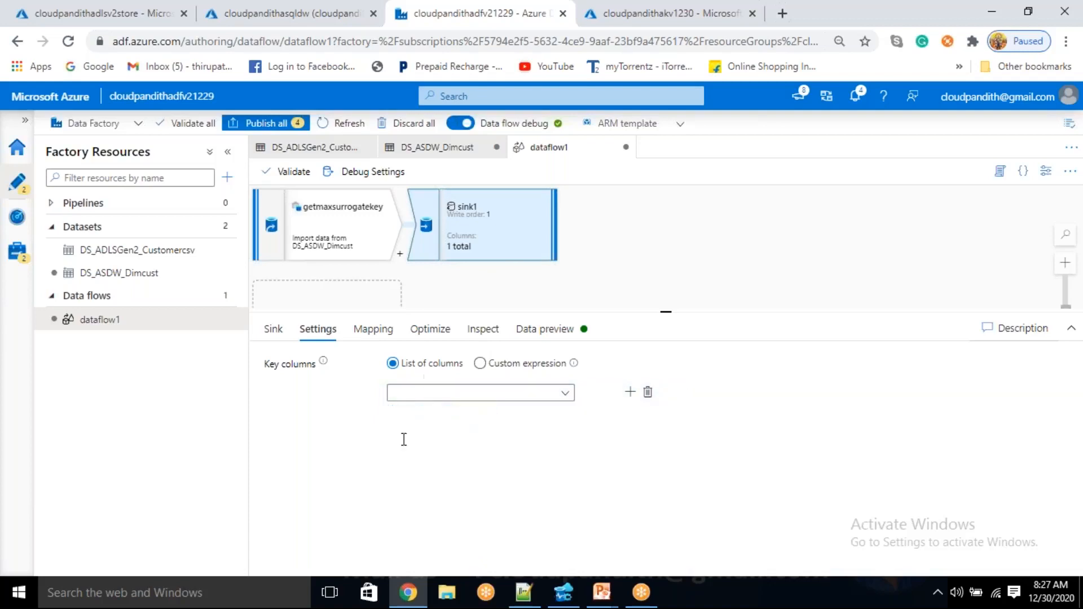
left_click(373, 329)
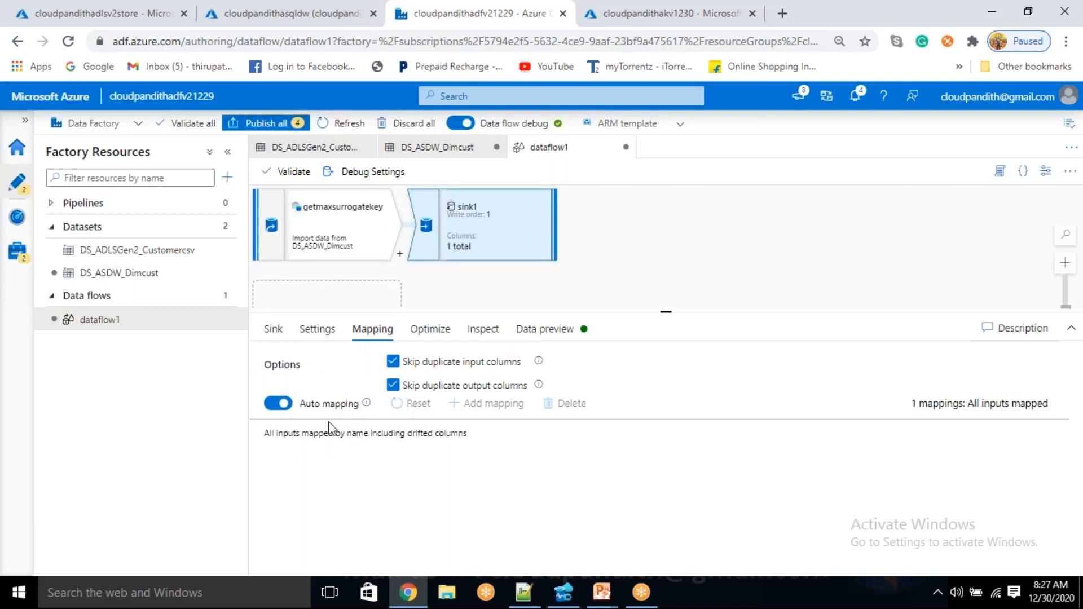
left_click(276, 403)
left_click(277, 403)
left_click(276, 404)
left_click_drag(663, 465, 606, 465)
Refresh the cache sink's data preview and inspect the maxvalue column
left_click(550, 330)
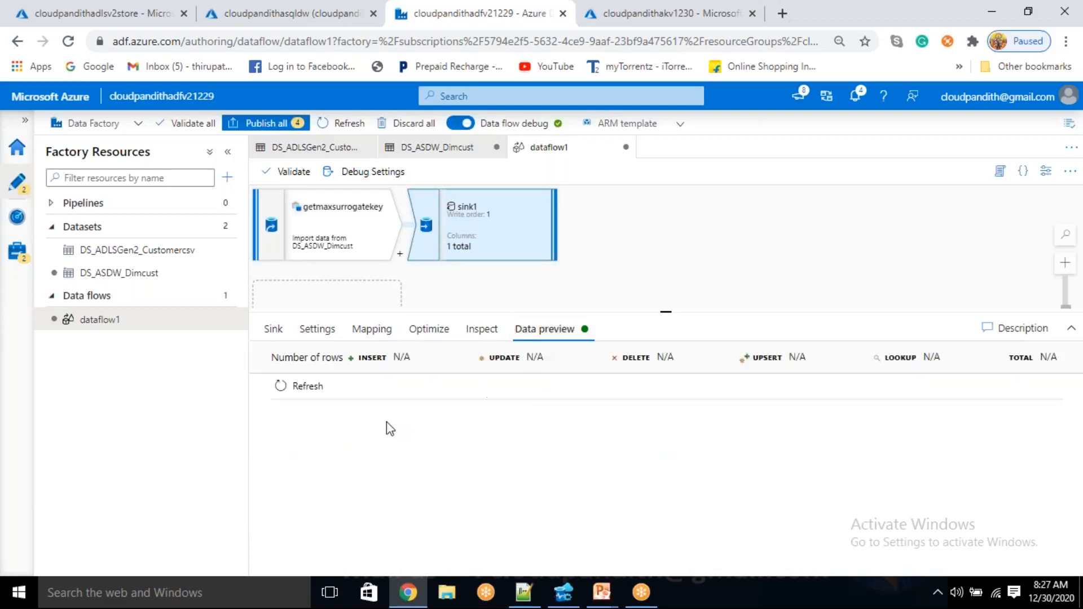
left_click(308, 386)
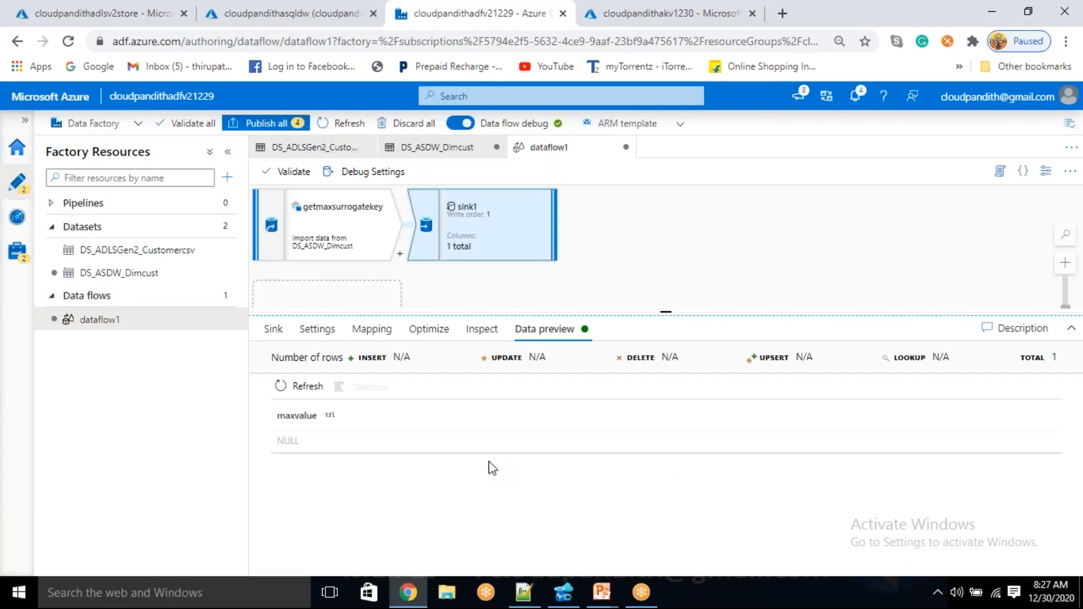
left_click_drag(667, 311, 666, 508)
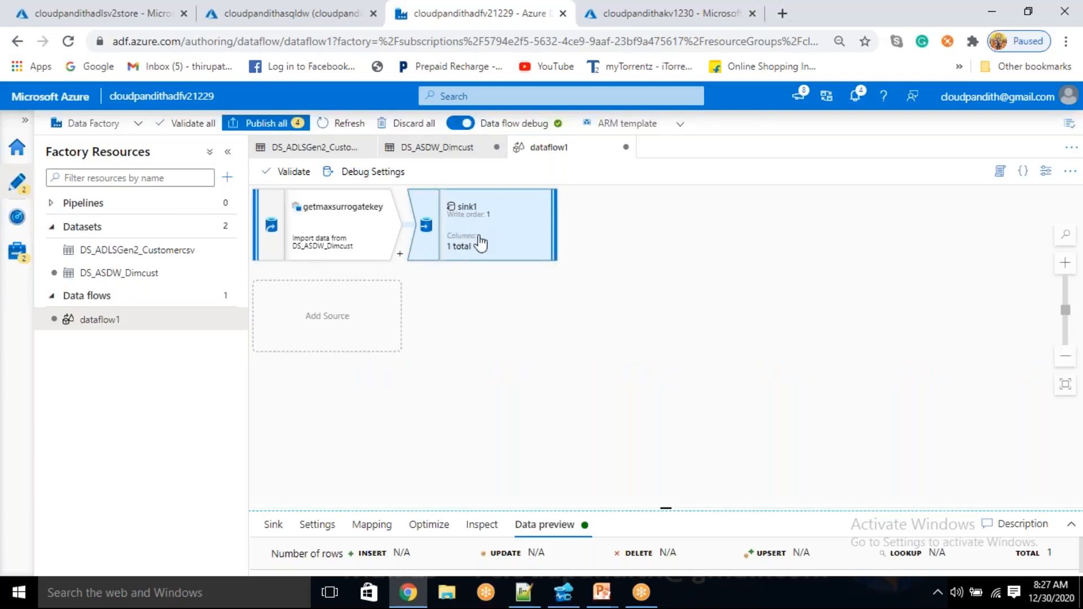
left_click_drag(669, 506, 684, 280)
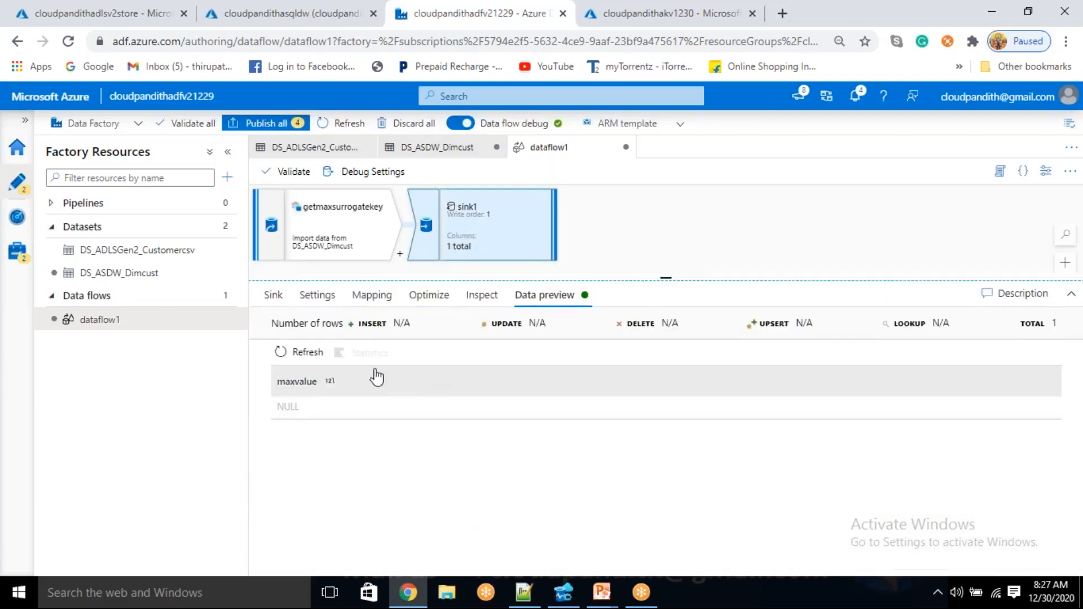
Rename the cache sink's output stream to cachedmaxkey
left_click(273, 295)
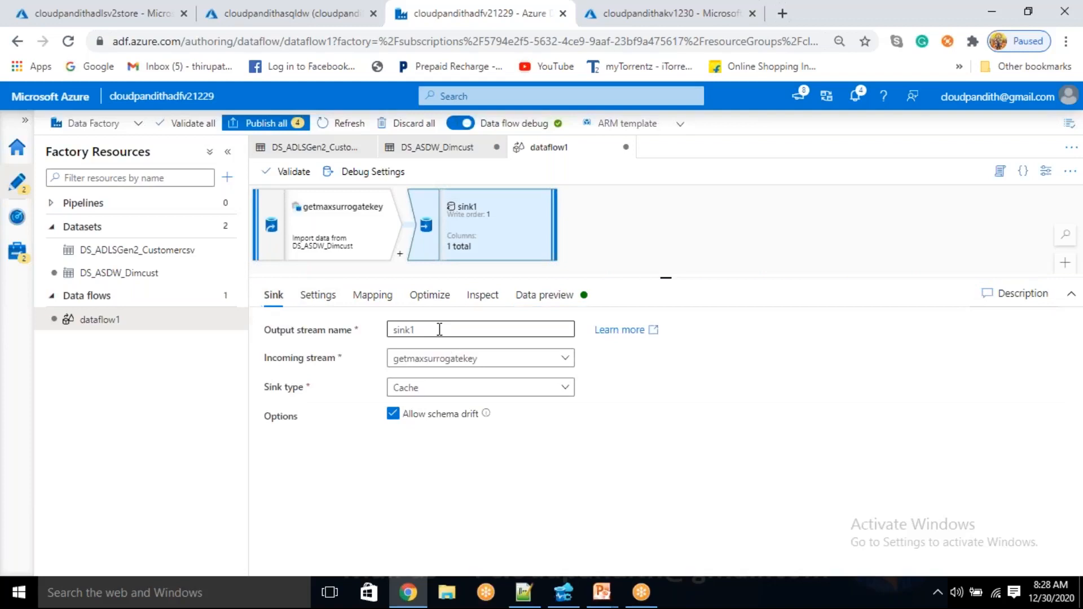
key("BackSpace")
type("cachedmaxsurro")
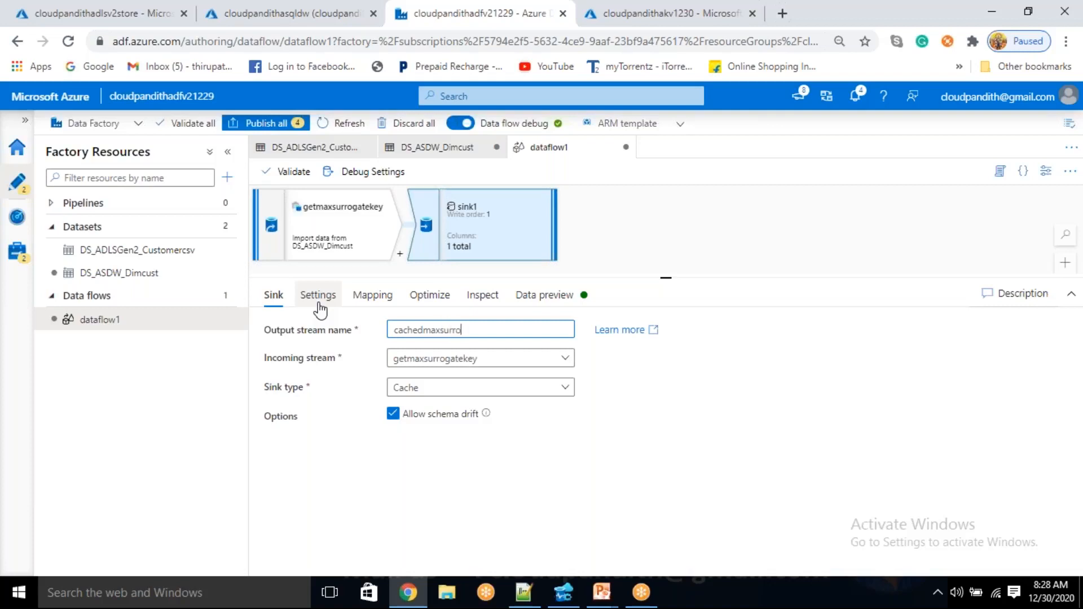
key("BackSpace")
key("BackSpace")
key("BackSpace")
key("BackSpace")
key("BackSpace")
left_click(626, 246)
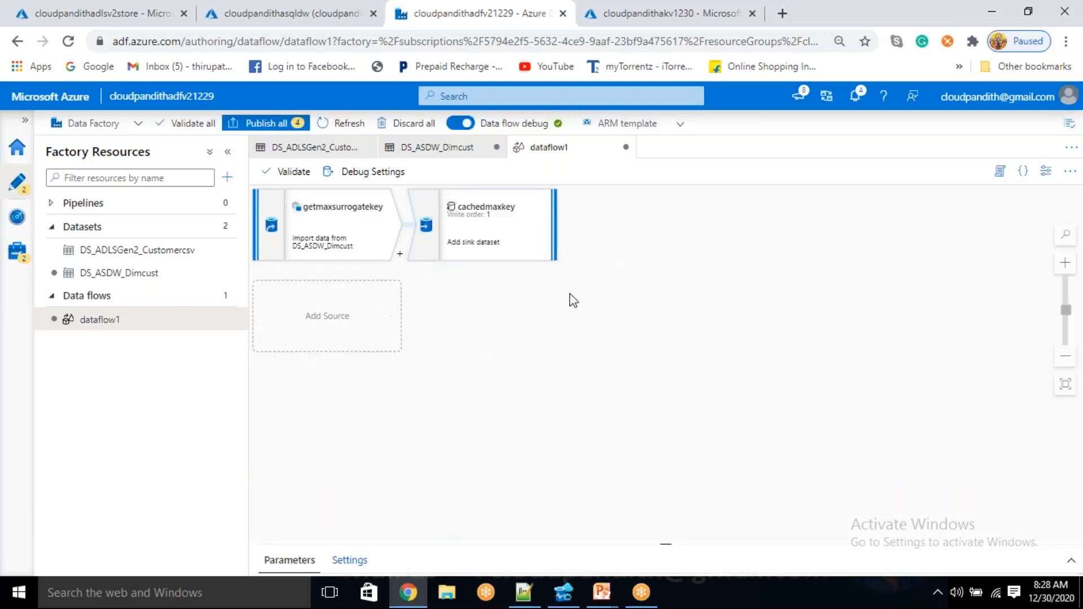
Add a second source to the data flow that reads the DS_ADLSGen2_Customercsv dataset
left_click(330, 324)
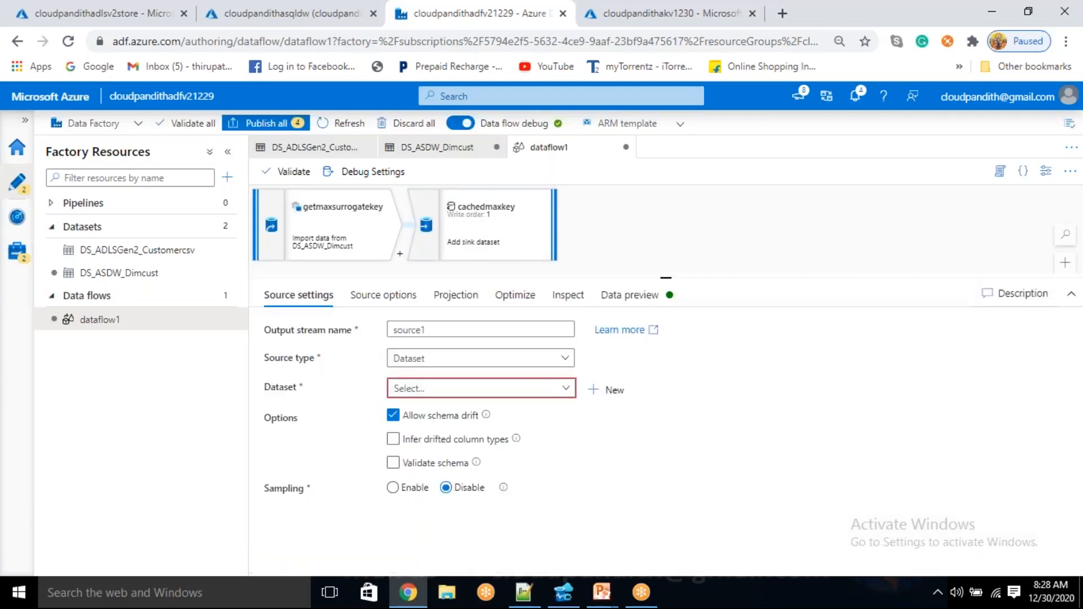
left_click(441, 391)
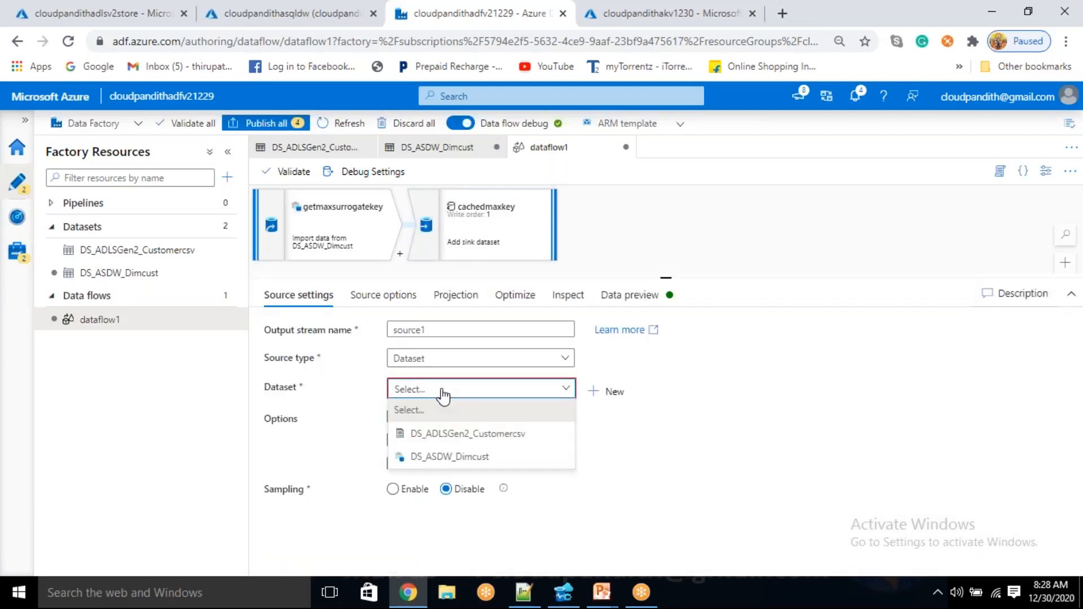
left_click(452, 434)
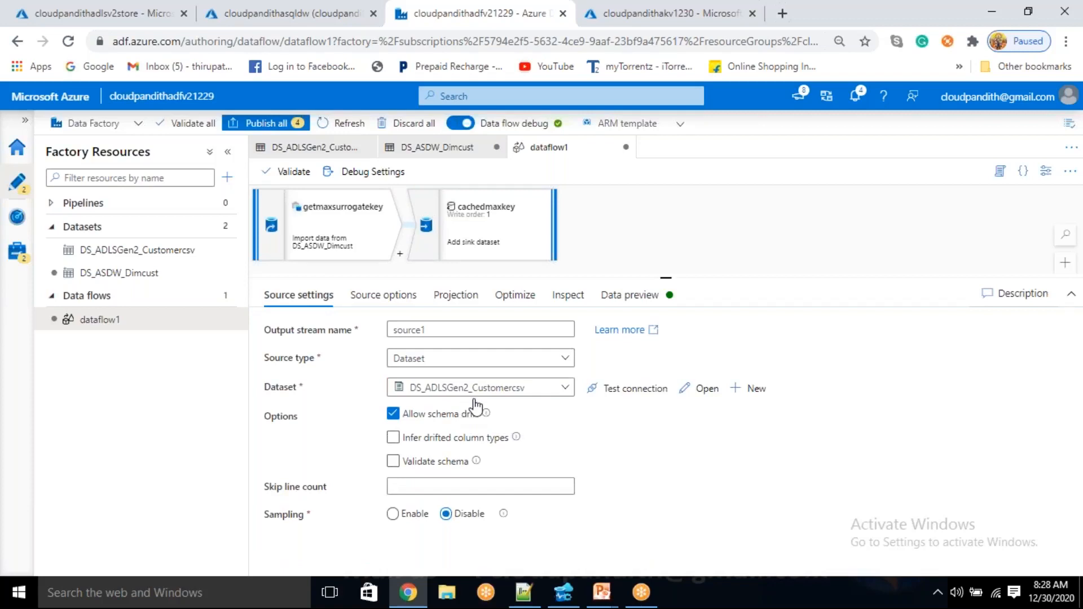
Set the customer CSV source's projection types to integer for Cust_ID and timestamp for Start_date
left_click(456, 296)
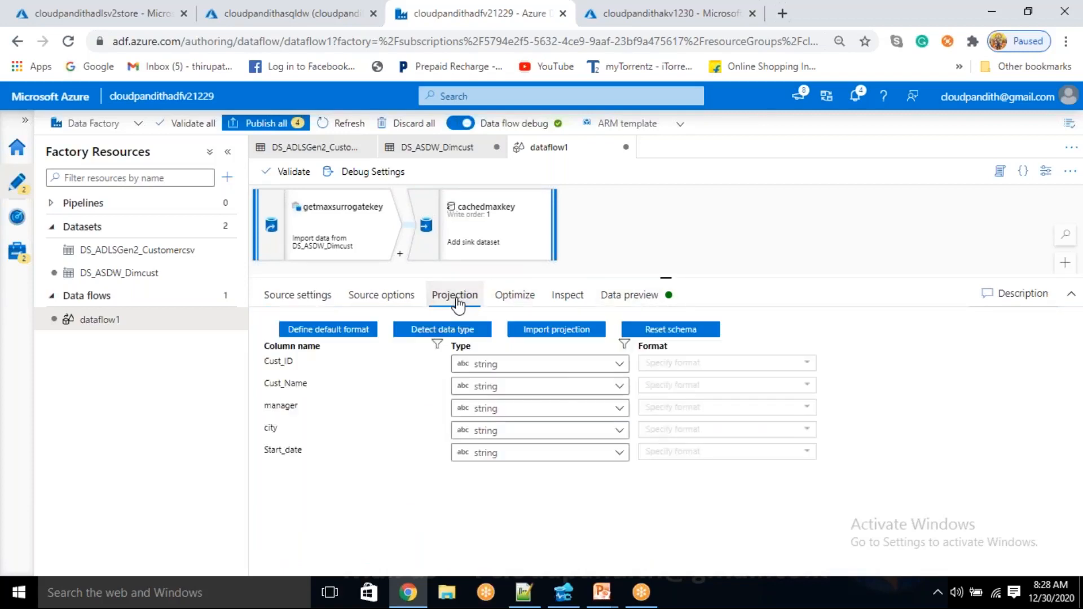
left_click(505, 364)
left_click(493, 434)
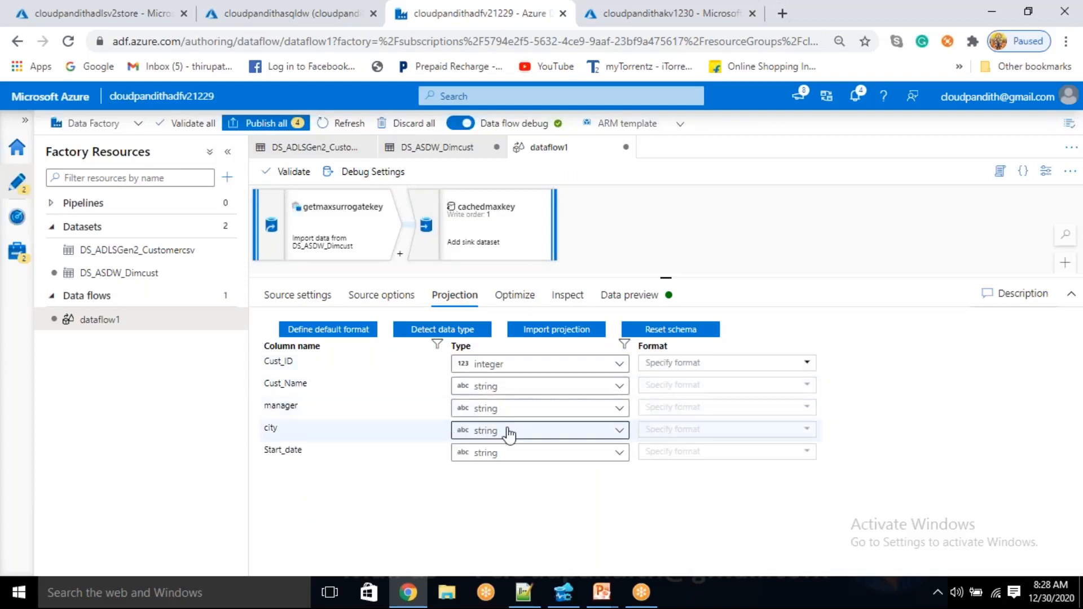
left_click(491, 456)
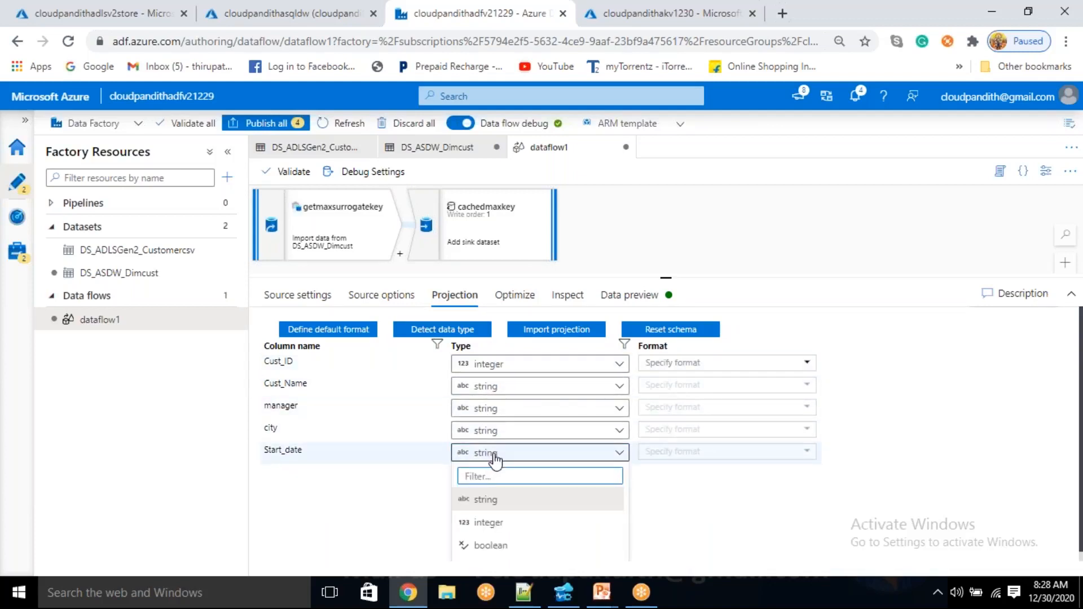
type("time")
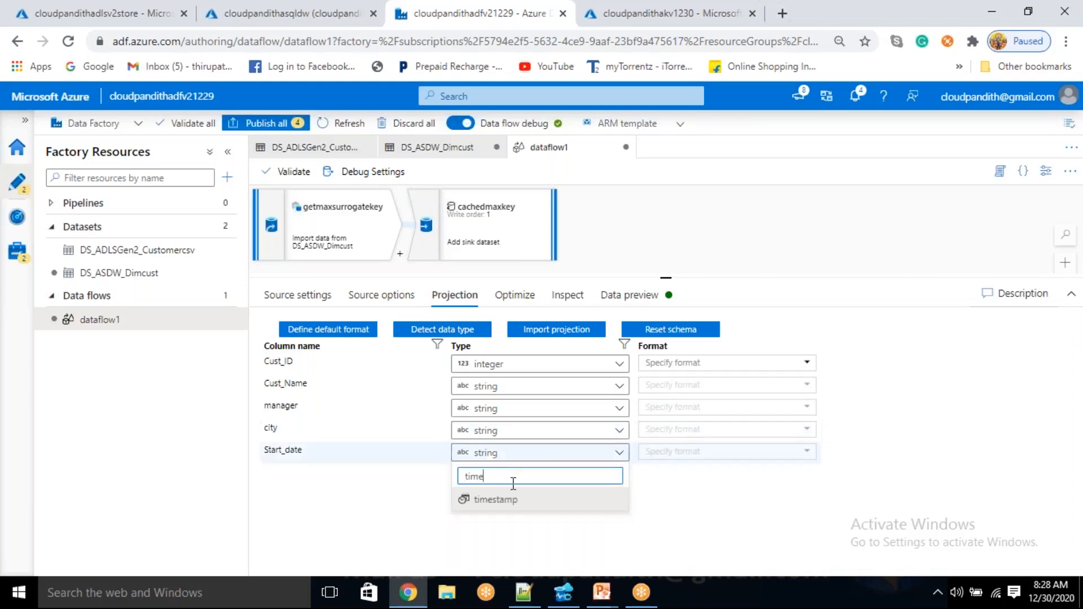
left_click(495, 499)
Refresh the data preview of the customer CSV source
left_click(668, 291)
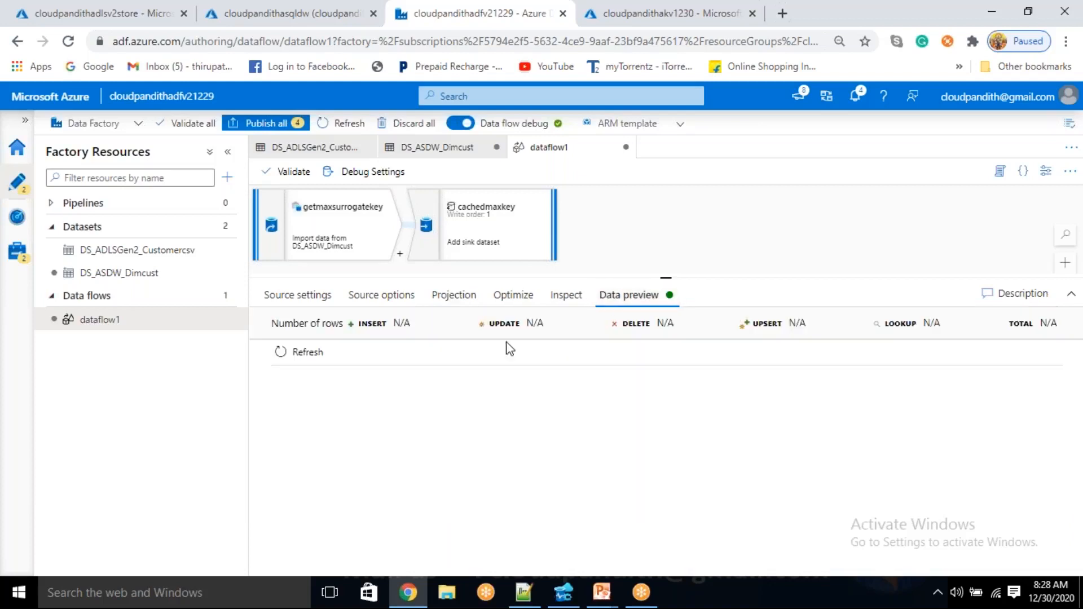
left_click(289, 351)
scroll(616, 234, "down", 2)
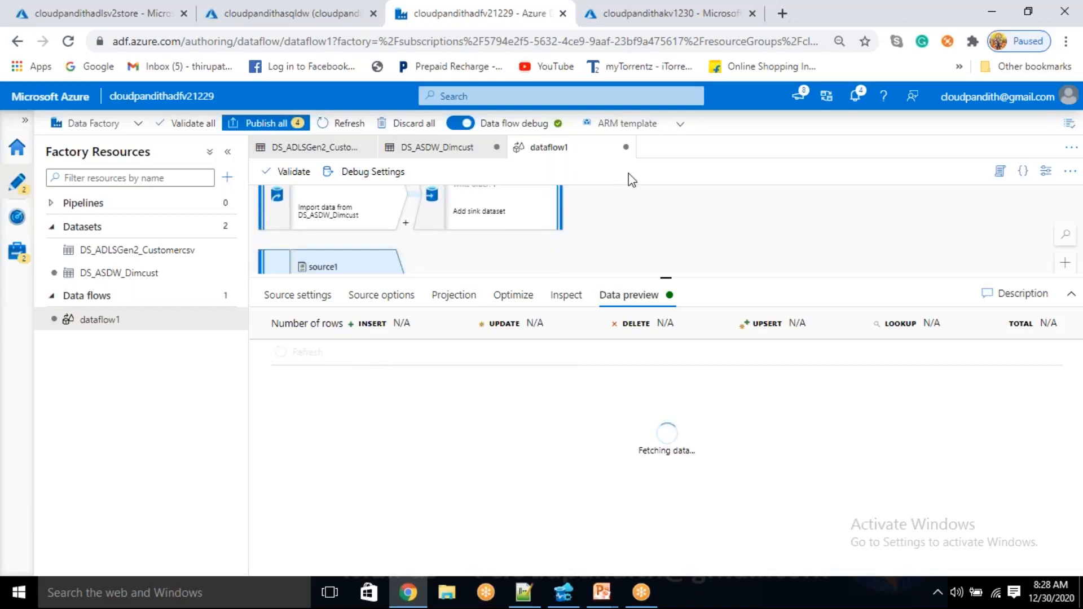
left_click_drag(563, 238, 525, 195)
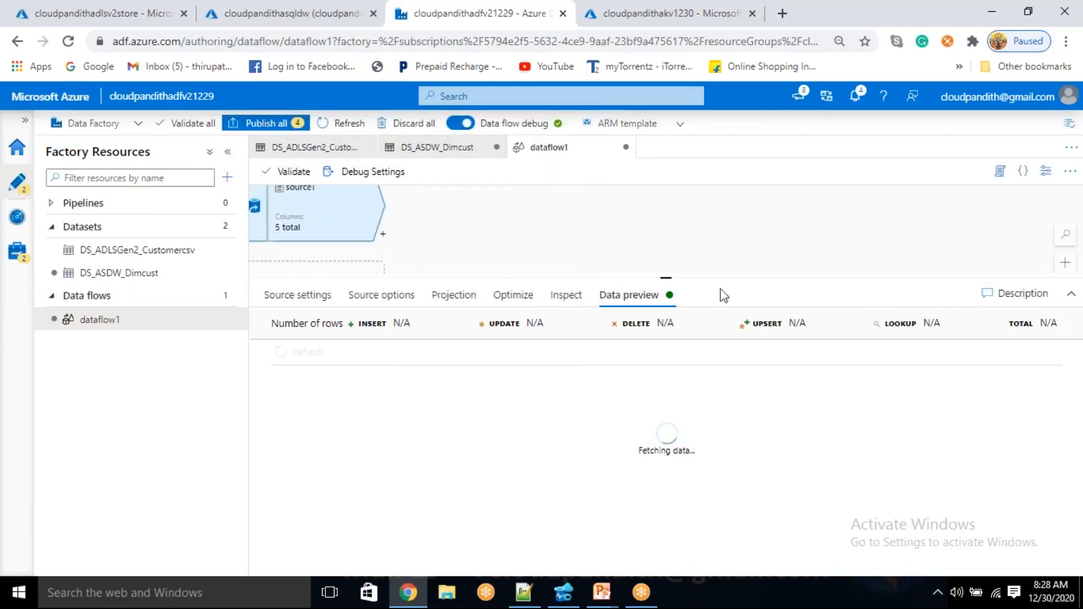
left_click_drag(671, 274, 658, 350)
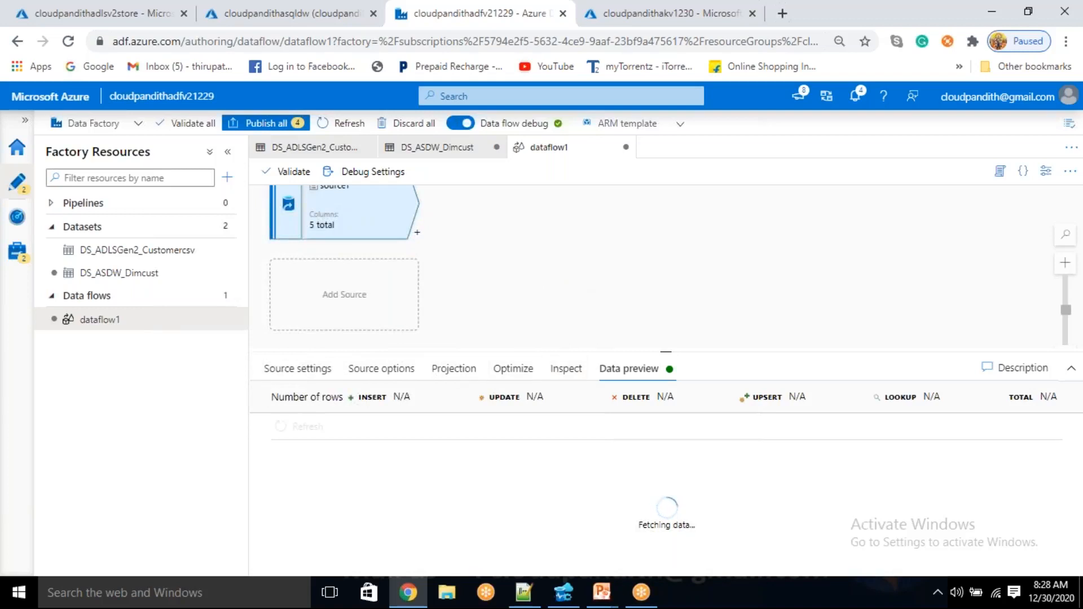
Add a third source that reads the DS_ASDW_Dimcust dataset and check that its input is Table
left_click(362, 272)
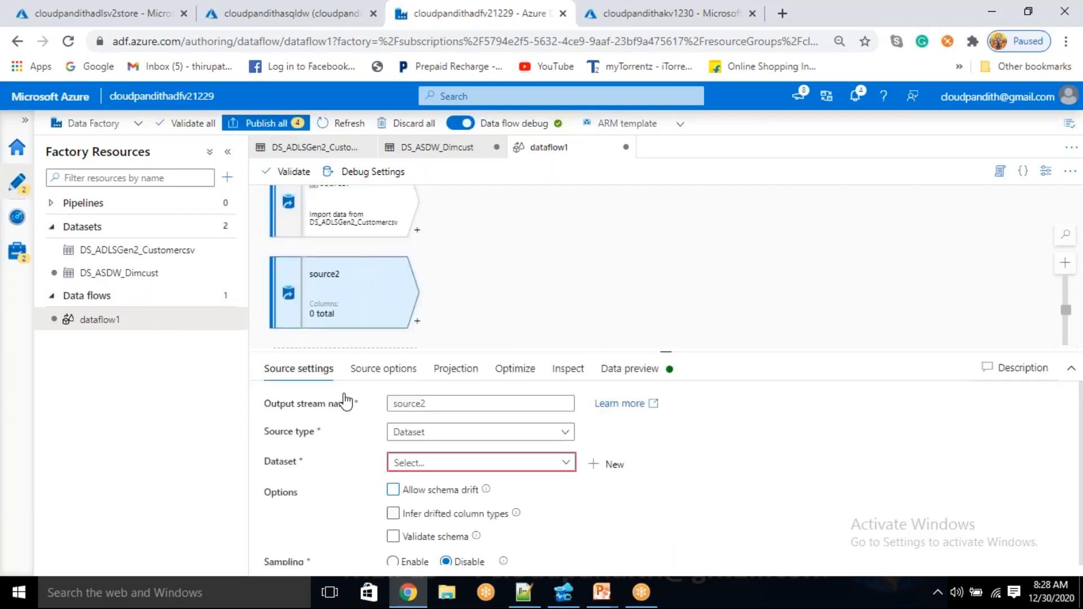
left_click(459, 463)
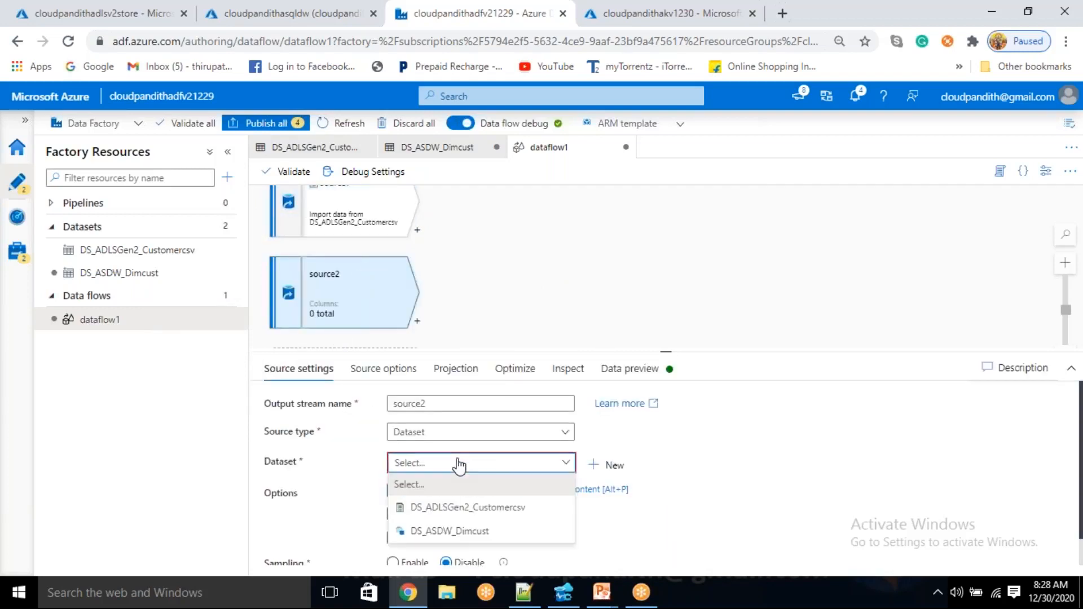
left_click(458, 534)
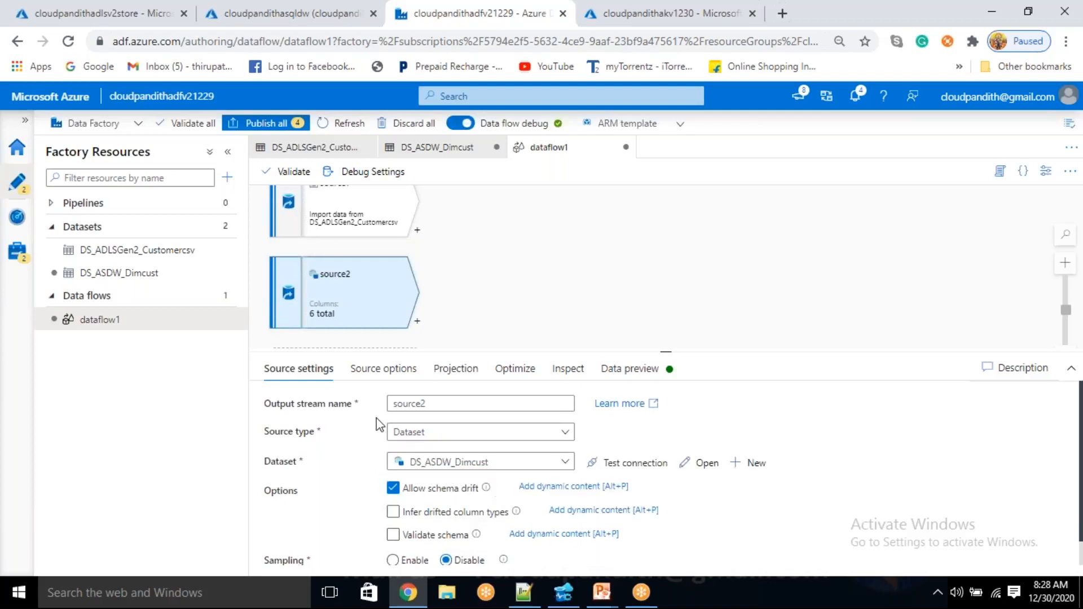
left_click(370, 368)
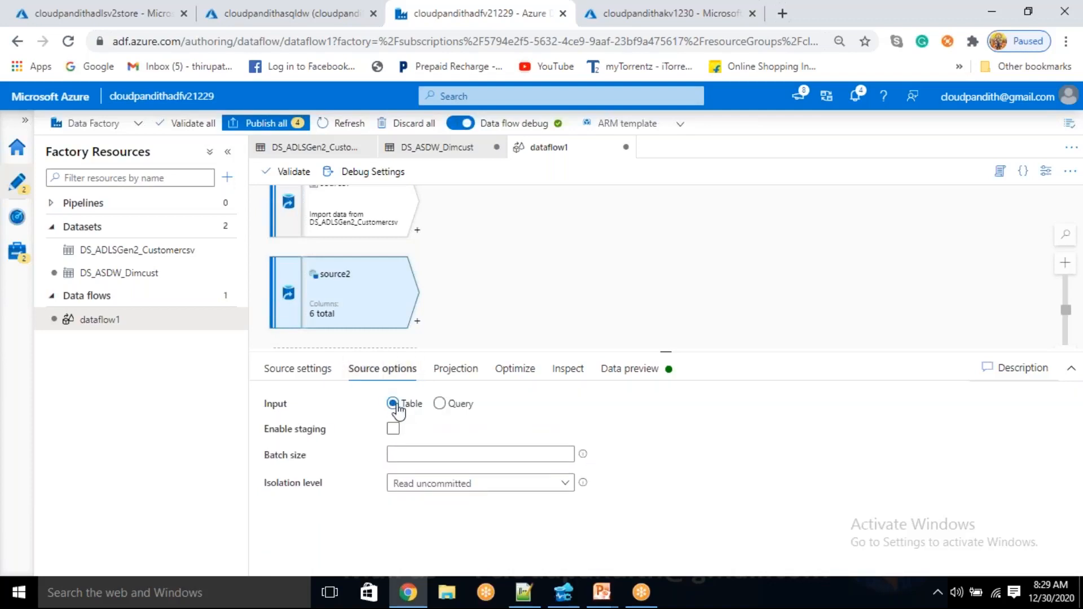
Refresh the data preview of the DS_ASDW_Dimcust source and inspect the rows in the customer CSV source's preview
left_click(631, 369)
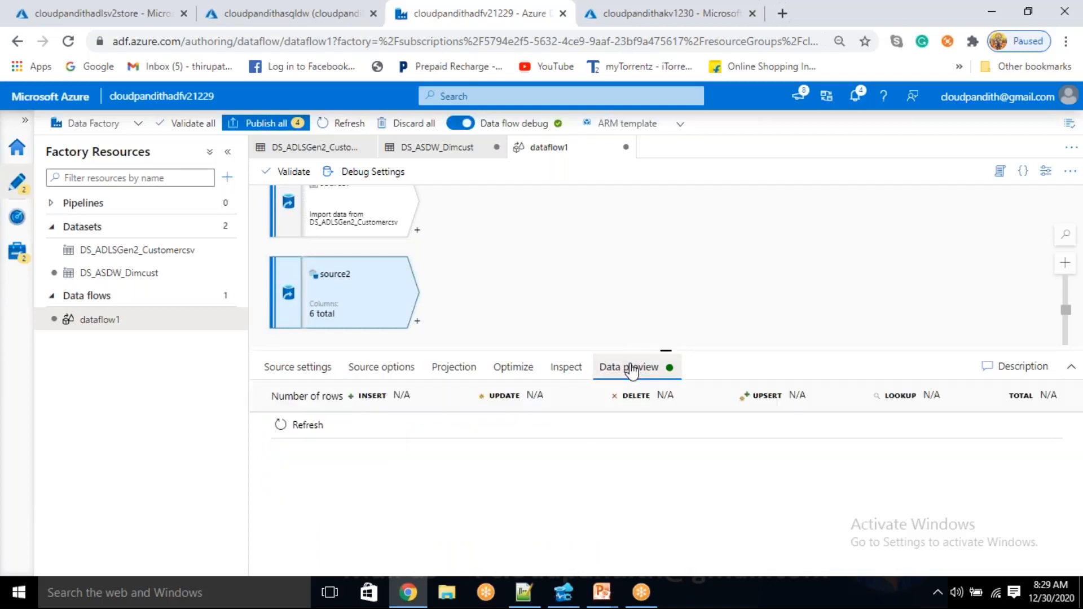
left_click(284, 424)
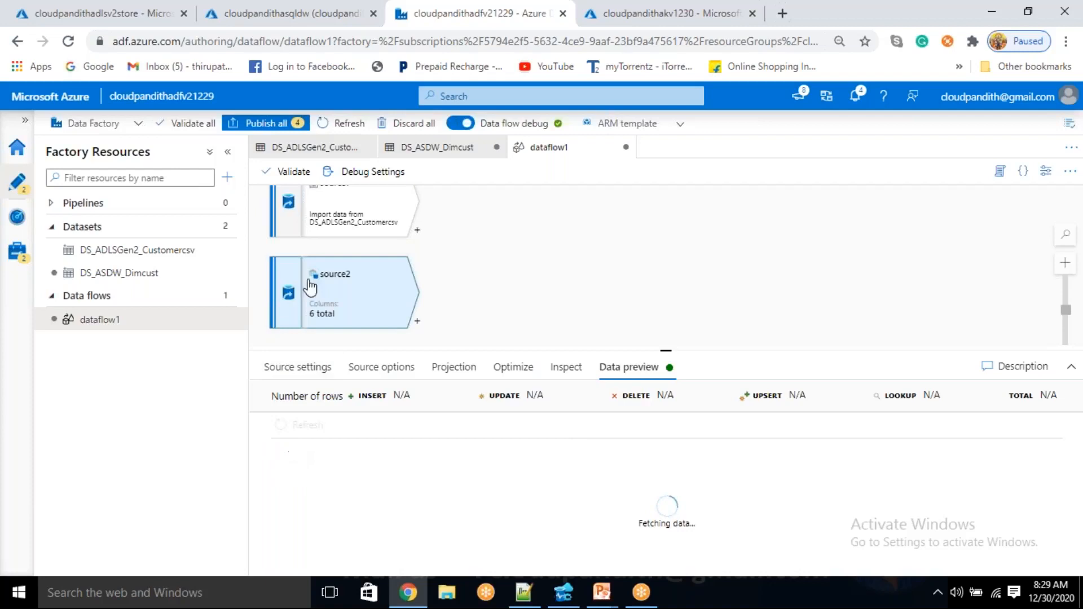
left_click(342, 223)
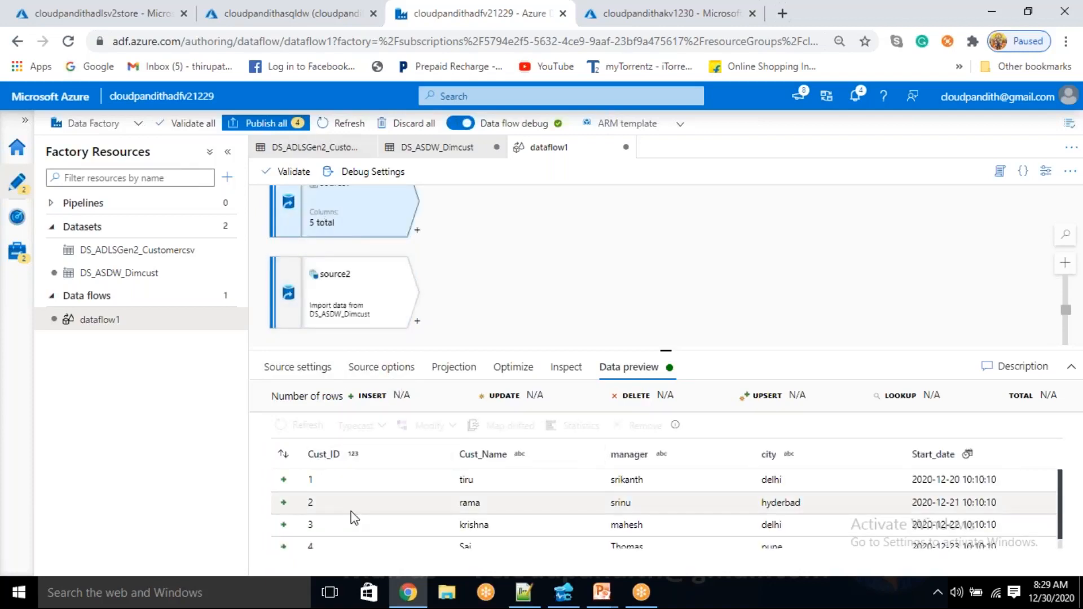
scroll(353, 513, "down", 1)
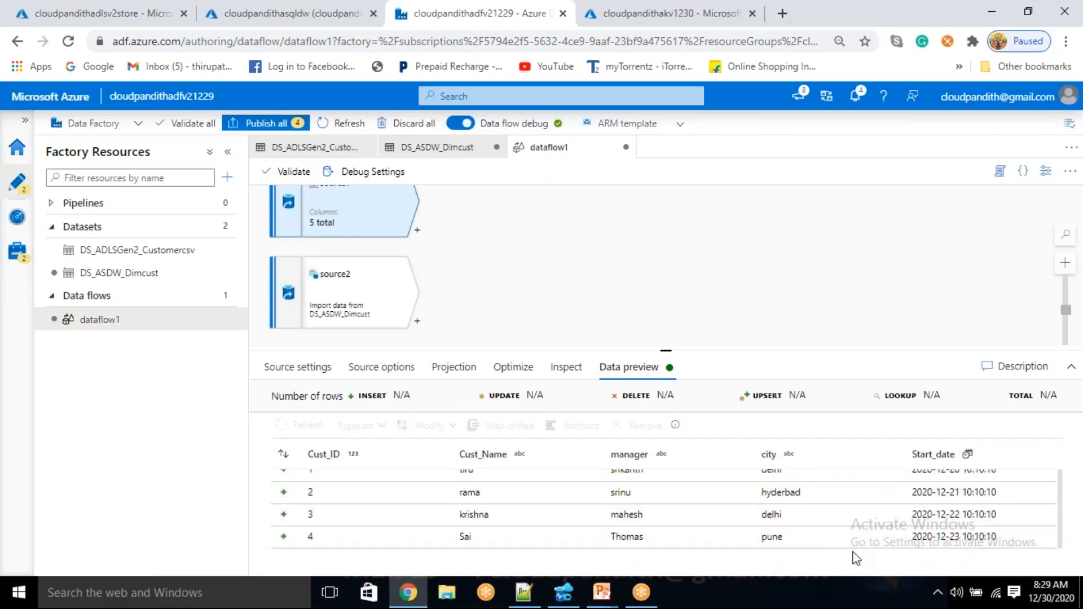
Add a Join transformation after the customer CSV source with the join type Left outer
left_click(367, 306)
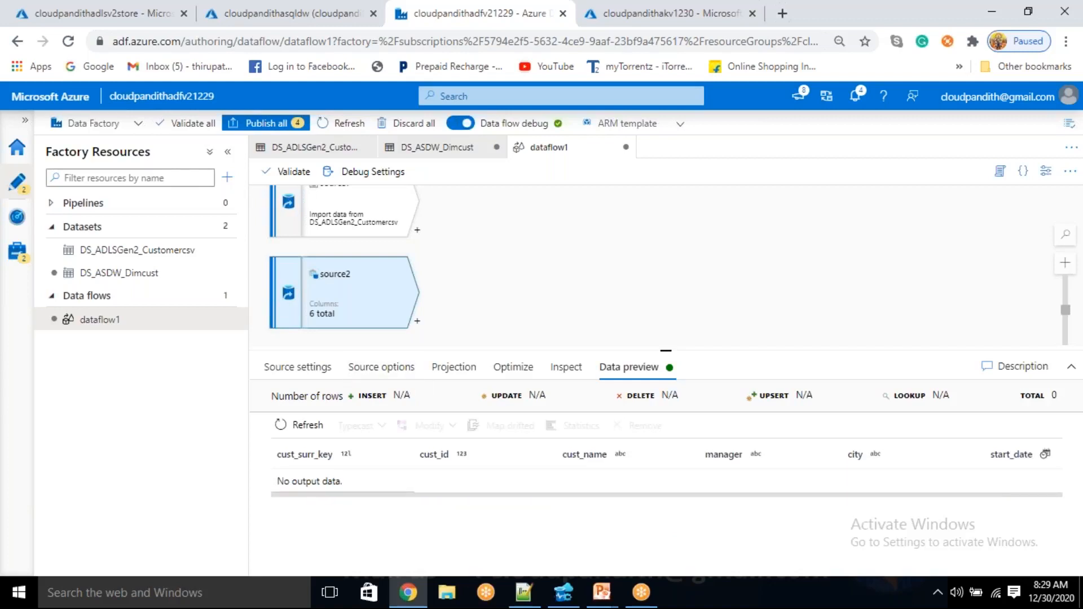
left_click(419, 232)
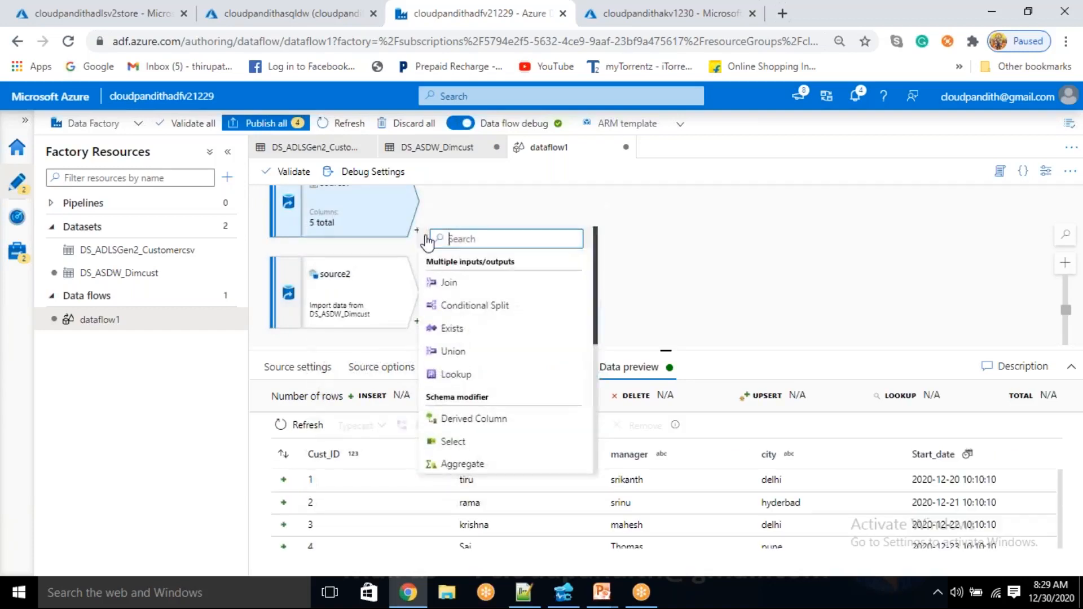
left_click(450, 284)
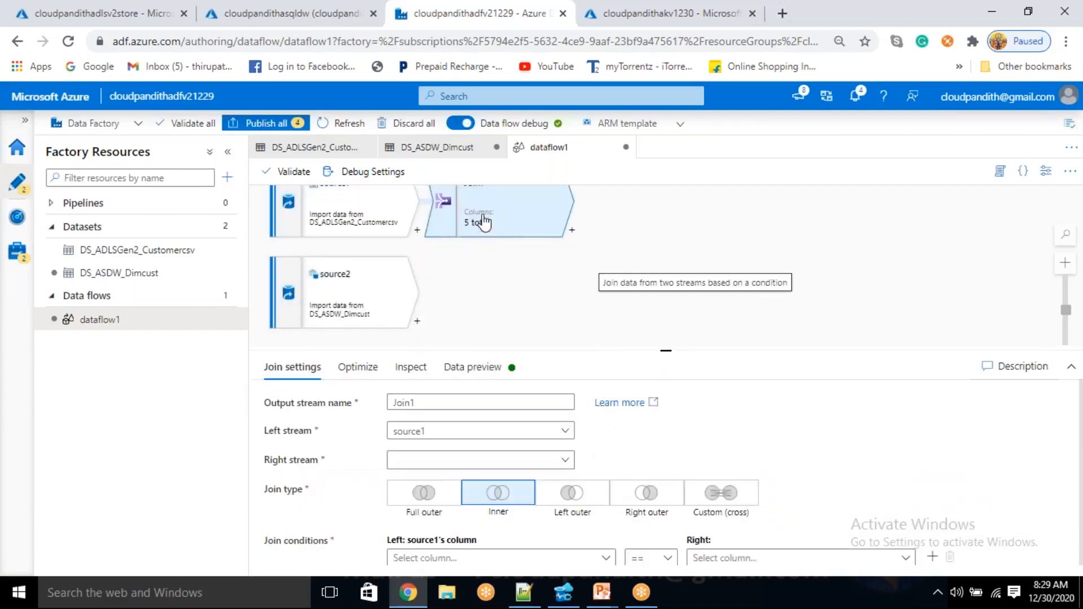
left_click(572, 498)
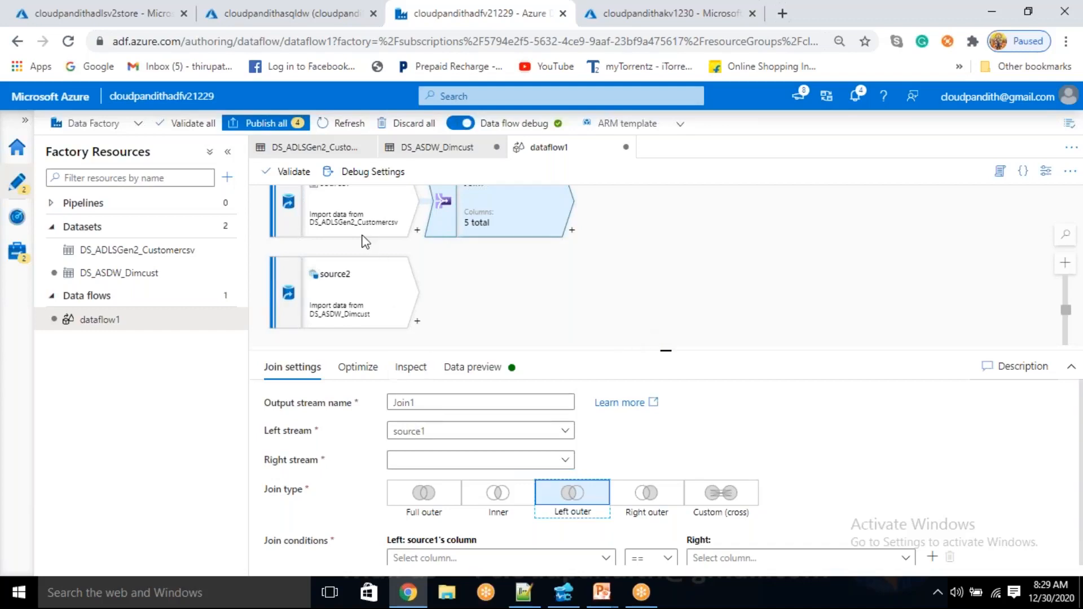
Rename the customer CSV source's output stream to incrementaldata
left_click(322, 210)
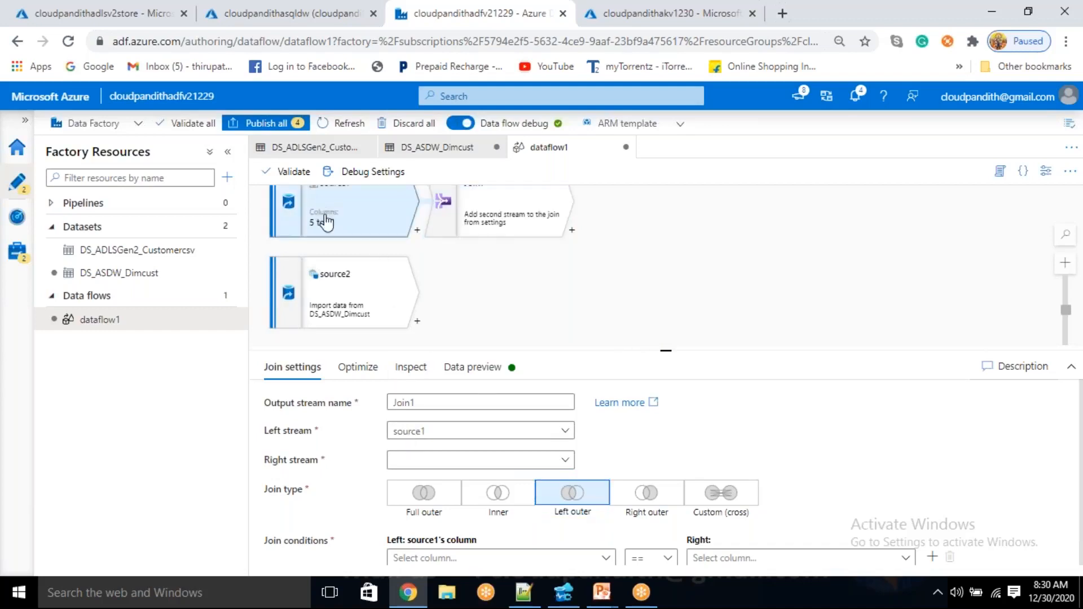
left_click(320, 374)
left_click(448, 402)
key("ctrl+a")
key("BackSpace")
type("increment")
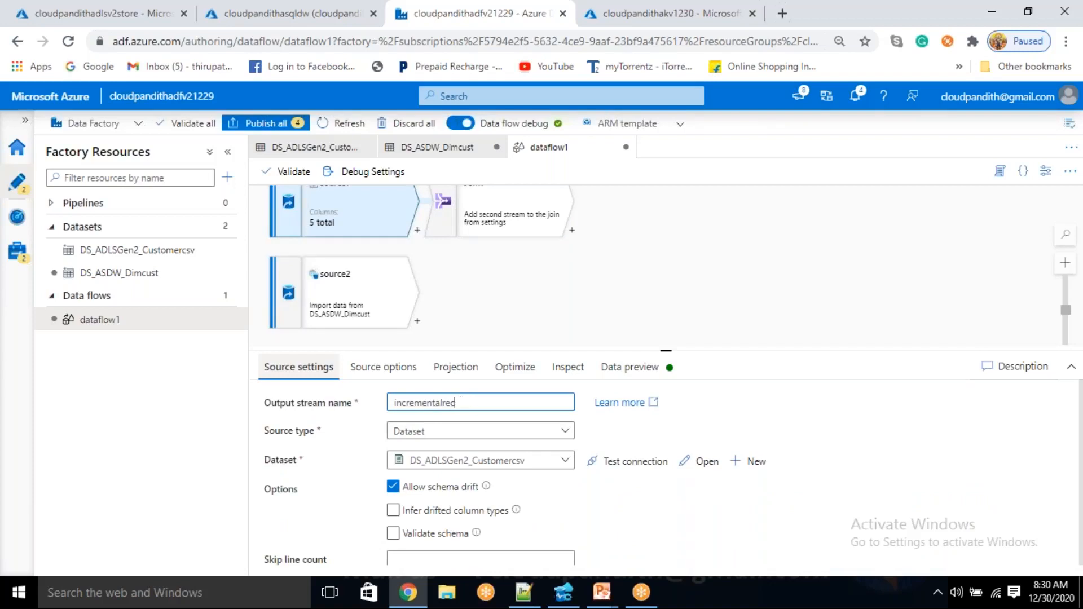
Rename the DS_ASDW_Dimcust source's output stream from source2 to dimensiondata
left_click(334, 304)
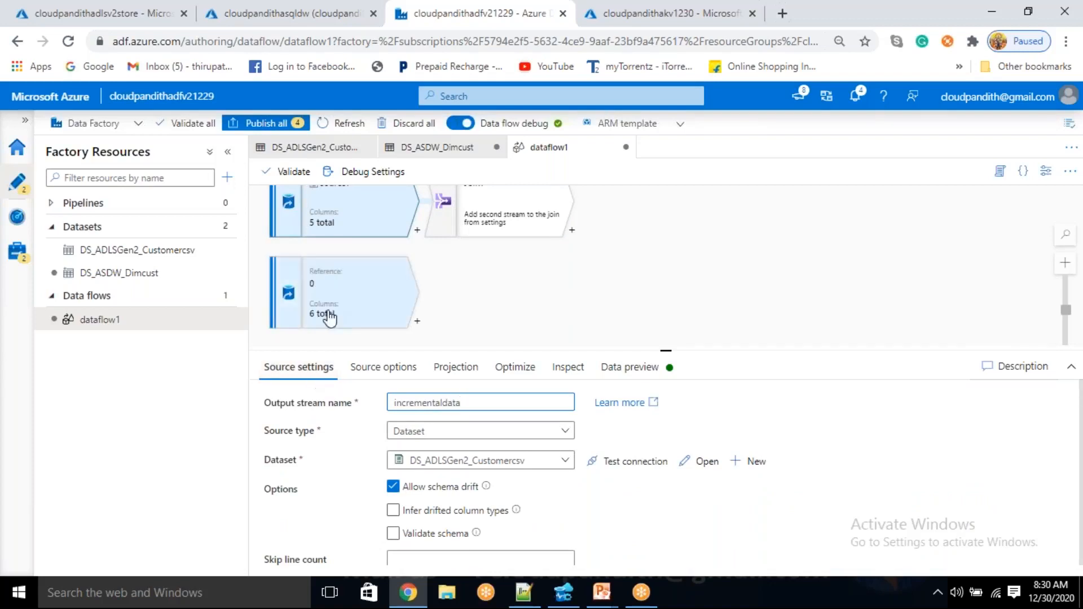
left_click(298, 367)
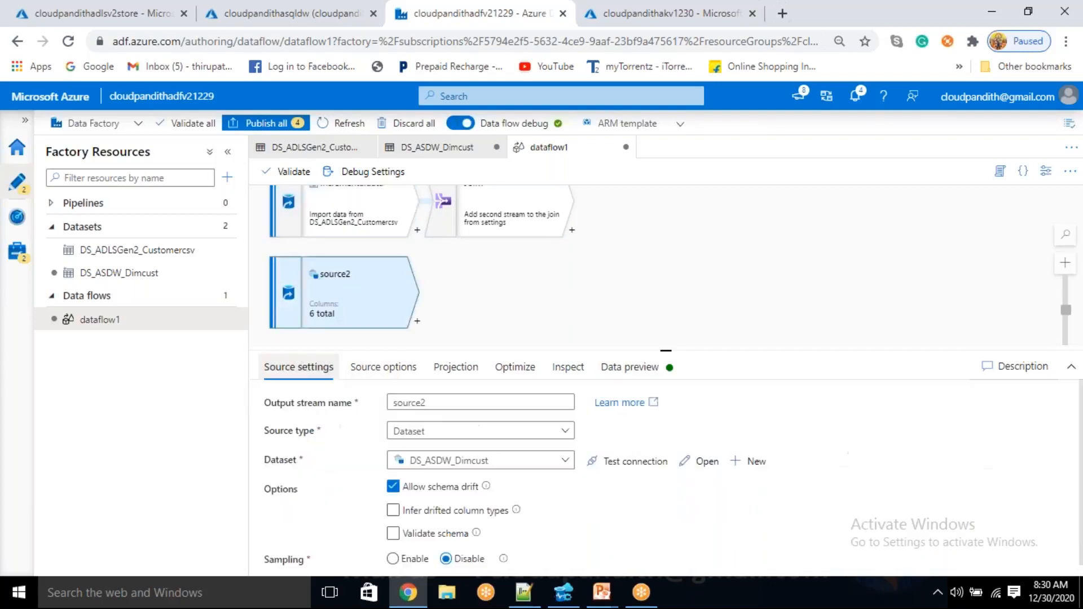
left_click_drag(428, 402, 310, 403)
type("dim")
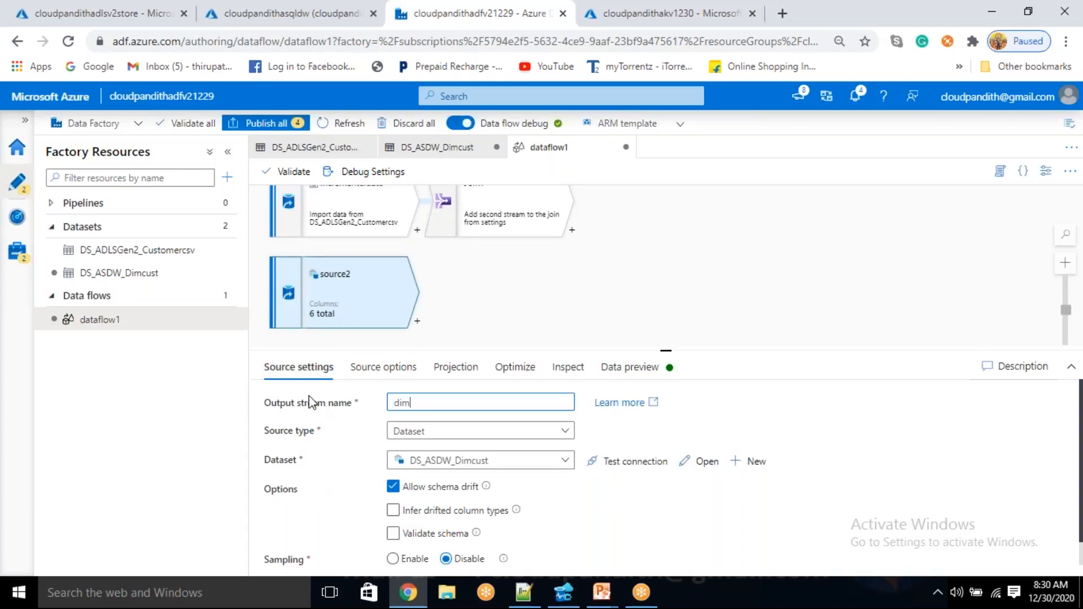
type("custensiondata")
left_click(453, 290)
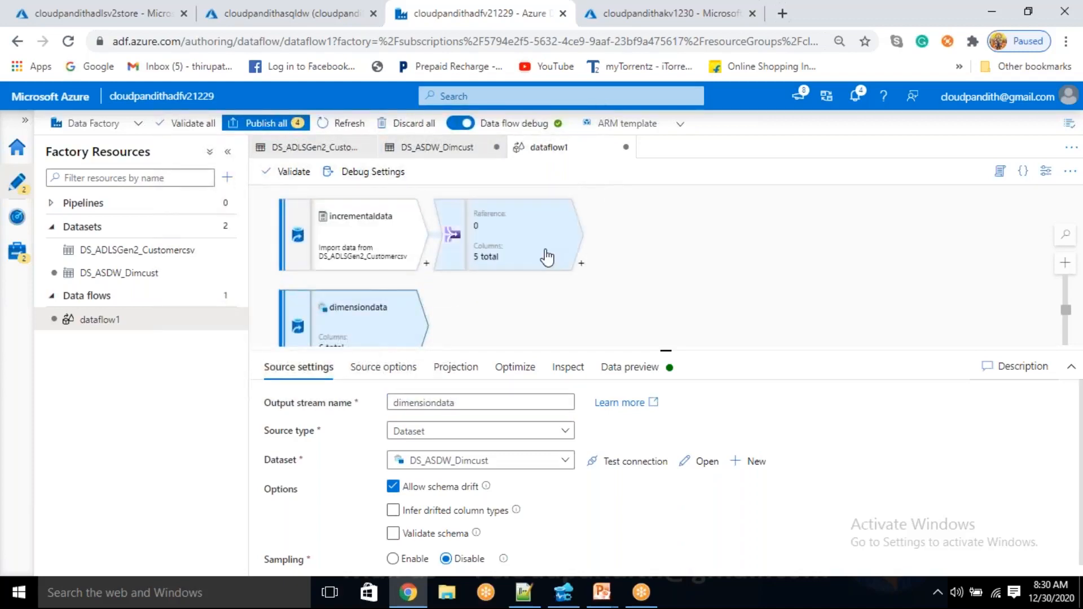
Name the join's output stream leftouterjoin and choose dimensiondata as its right stream
left_click(547, 254)
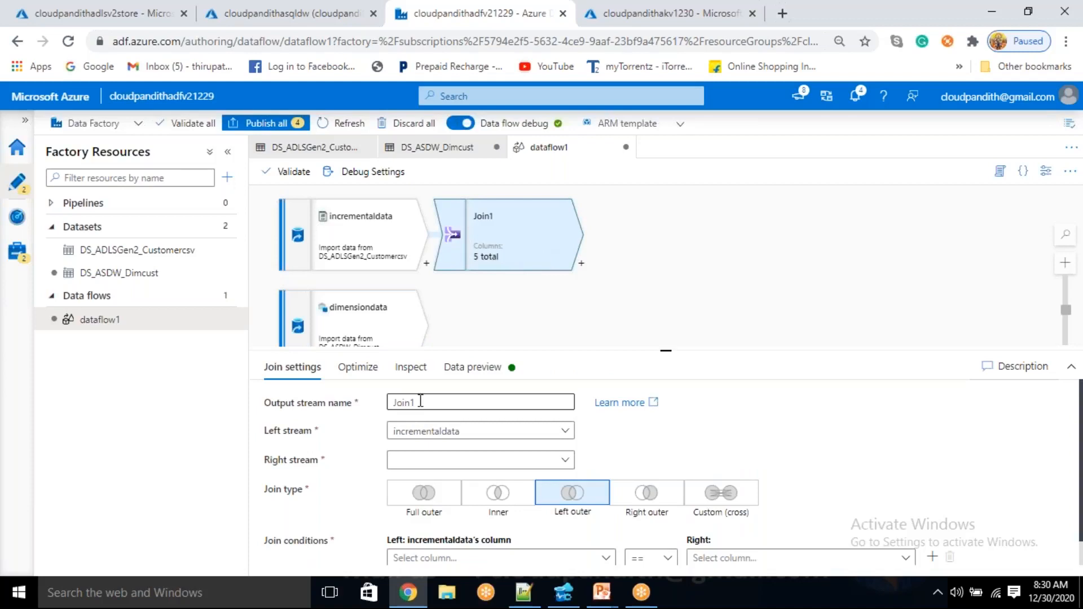
left_click_drag(420, 401, 390, 404)
type("le")
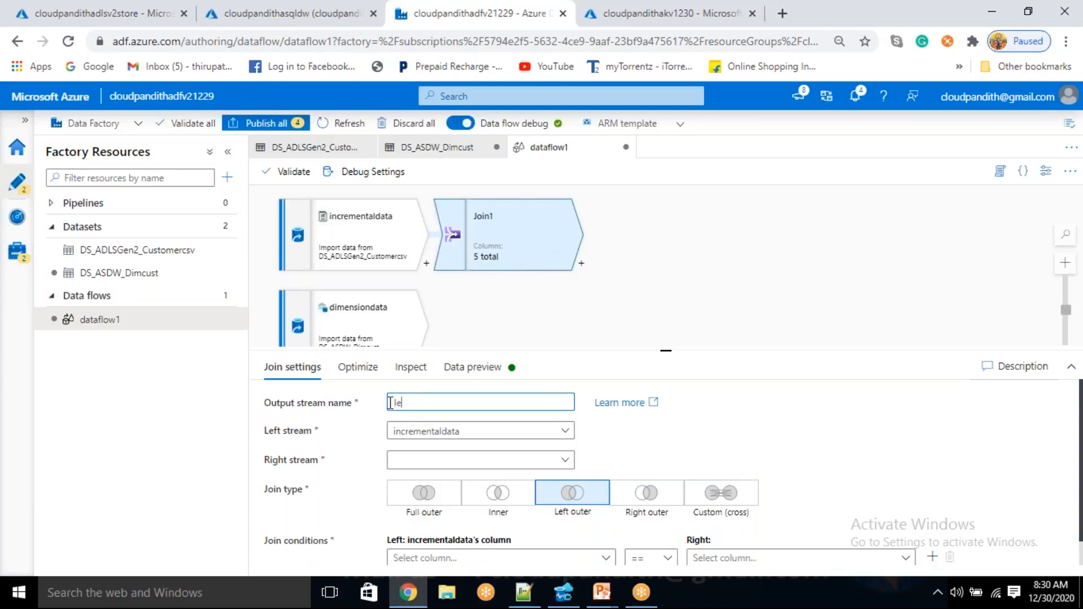
type("ftouterjopi")
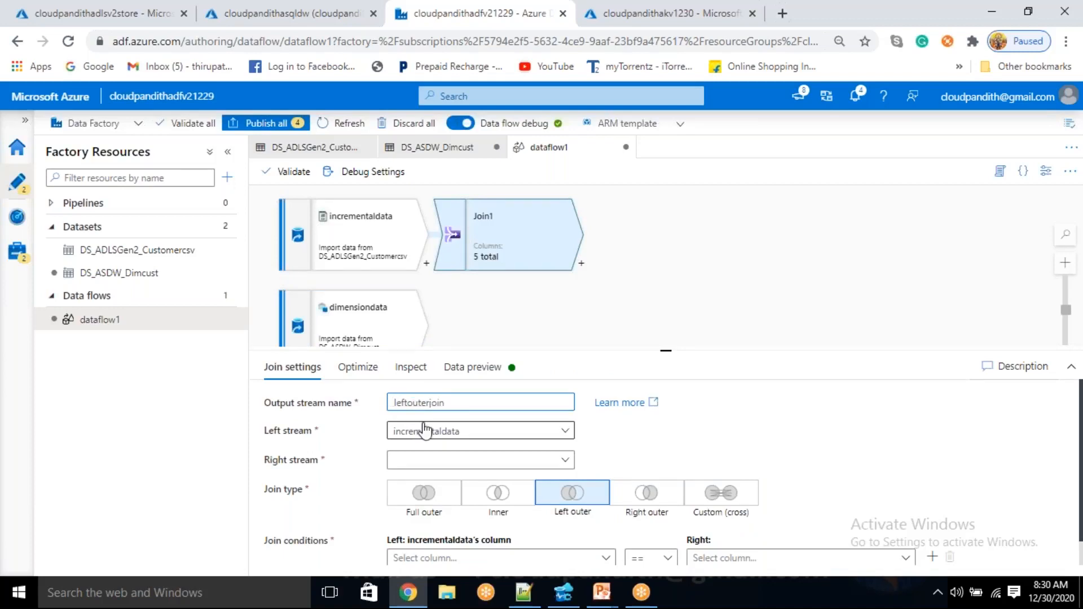
left_click(408, 466)
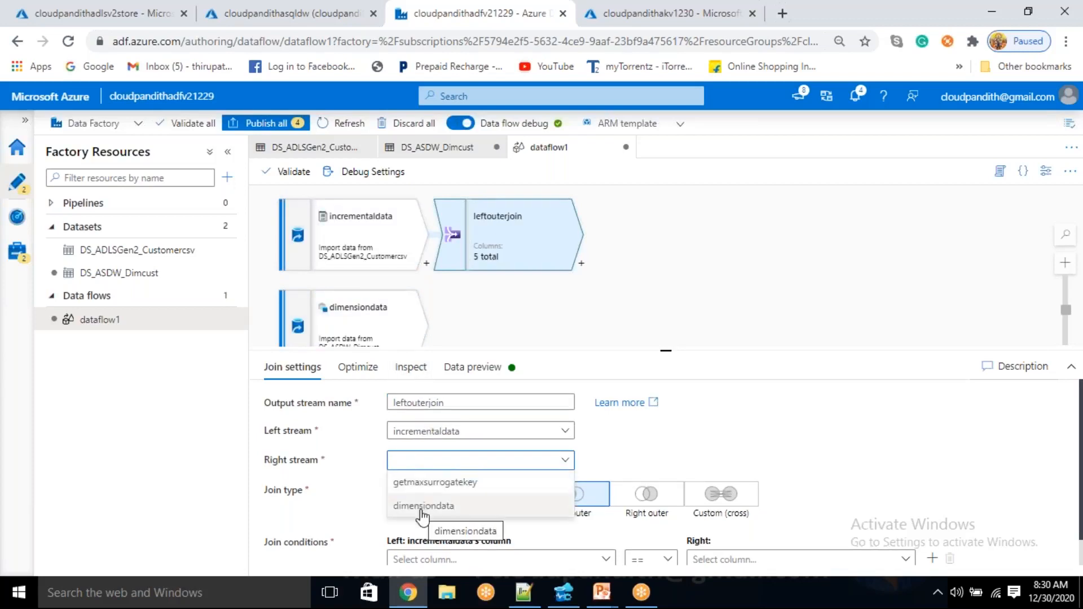
left_click(422, 506)
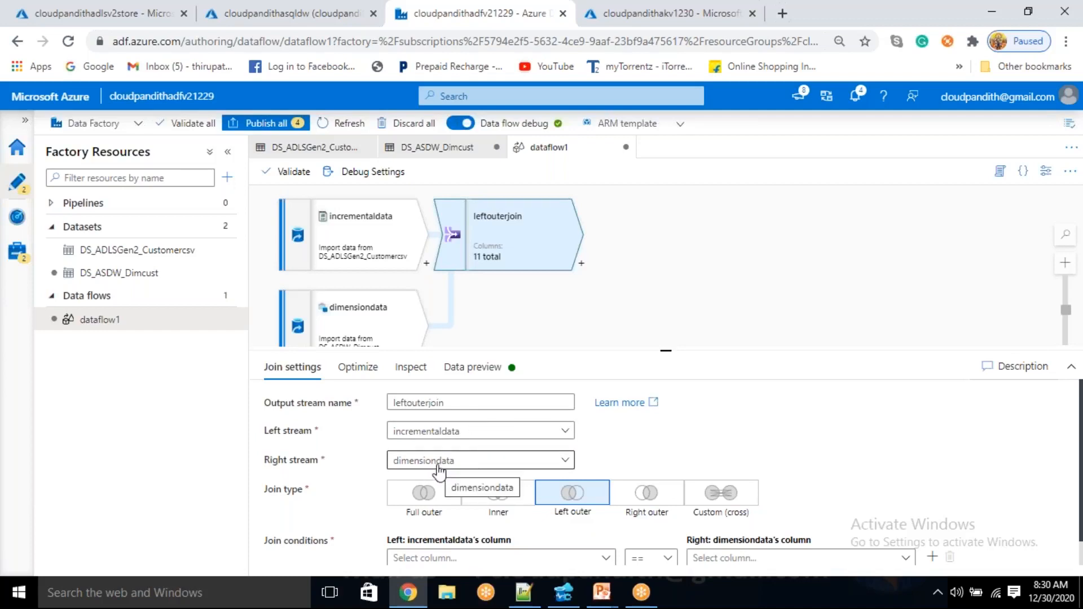
Set the join condition so incrementaldata's Cust_ID equals dimensiondata's cust_id
left_click(468, 383)
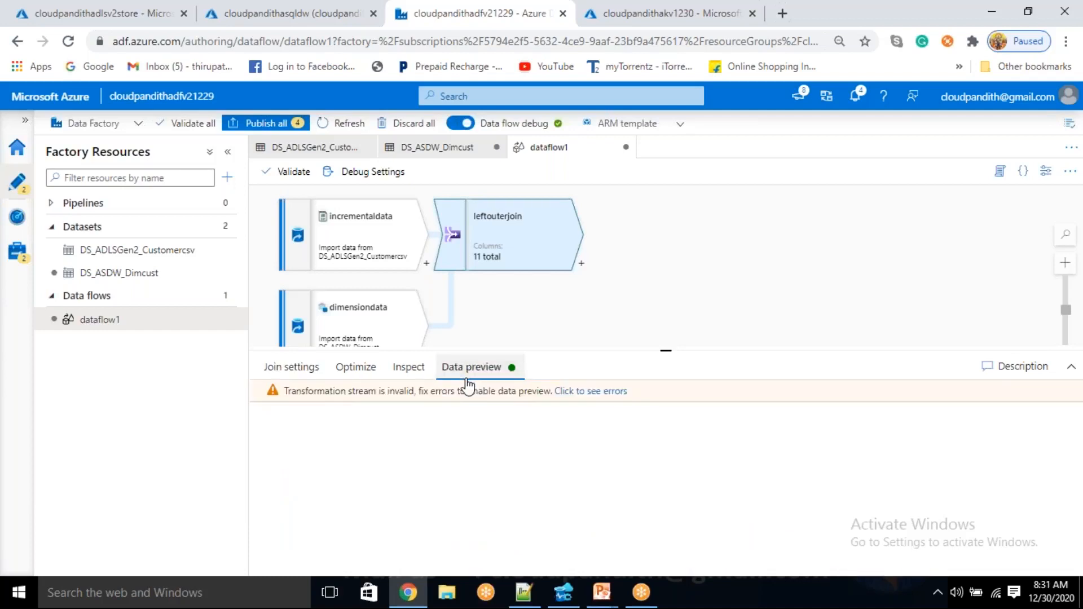
left_click(315, 373)
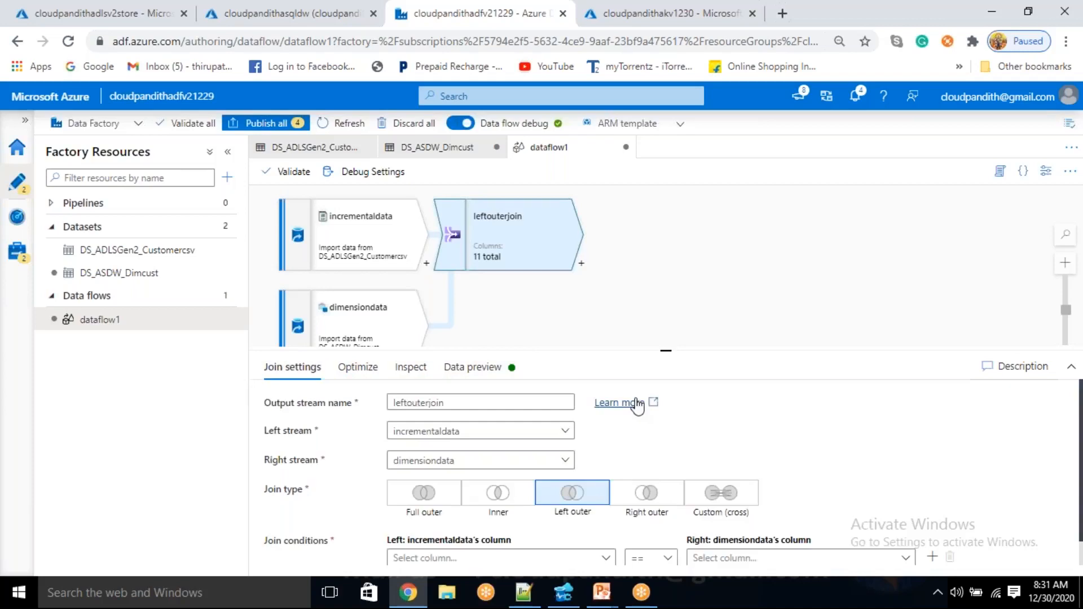
left_click_drag(670, 351, 668, 252)
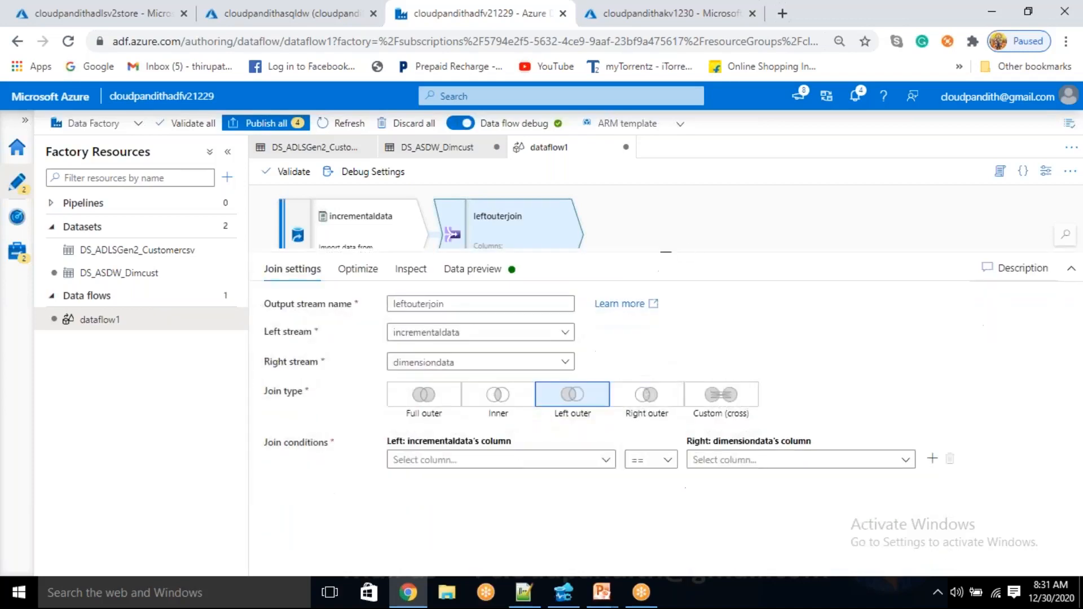
left_click(545, 460)
left_click(474, 505)
left_click(756, 460)
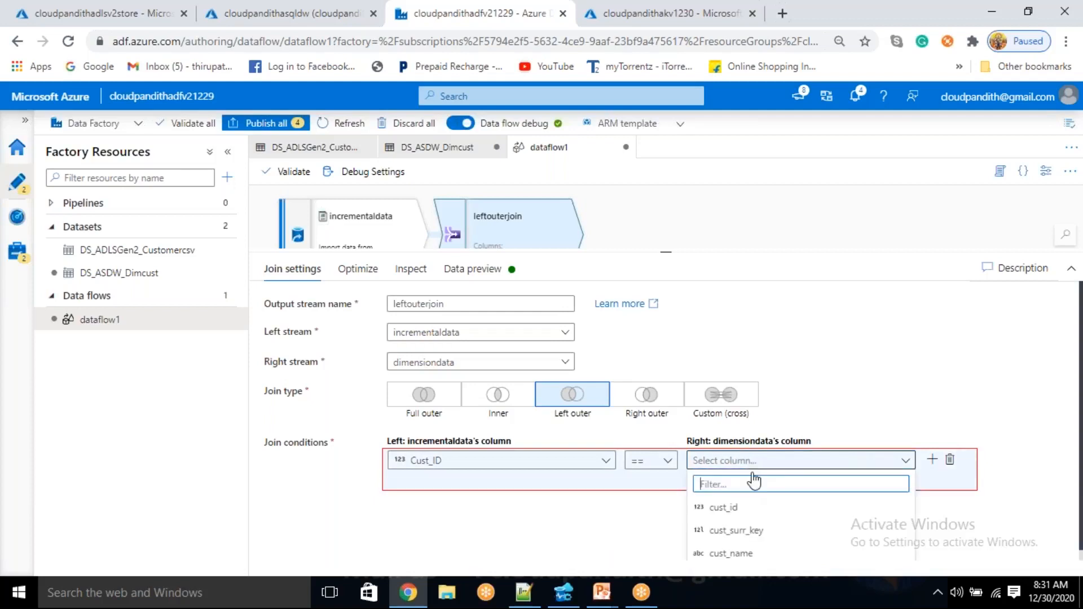
left_click(733, 505)
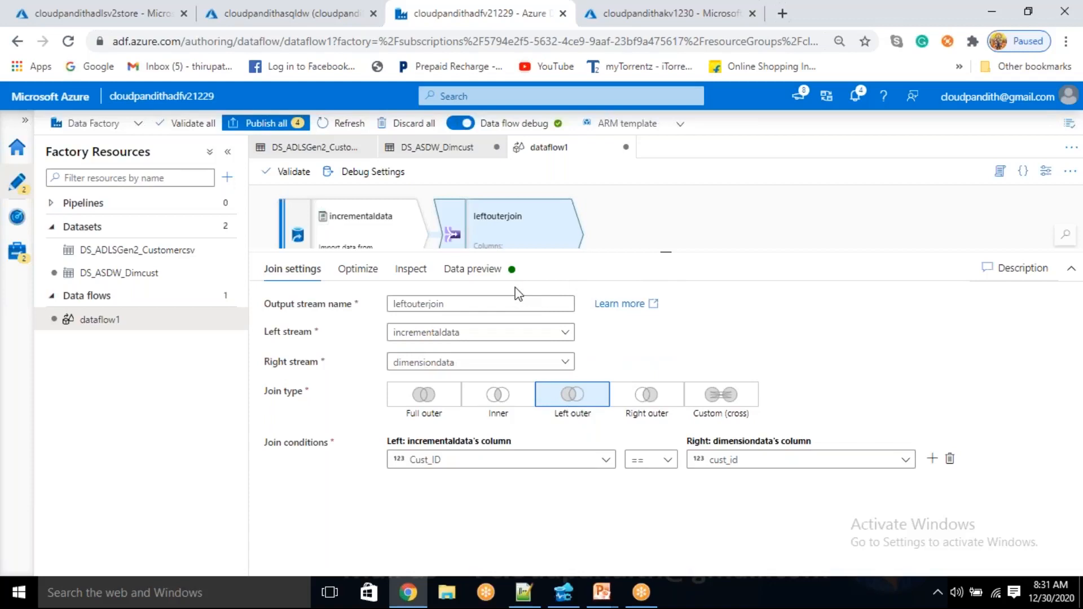
Refresh the data preview of leftouterjoin and examine the incremental and dimension columns side by side
left_click(476, 269)
left_click(274, 326)
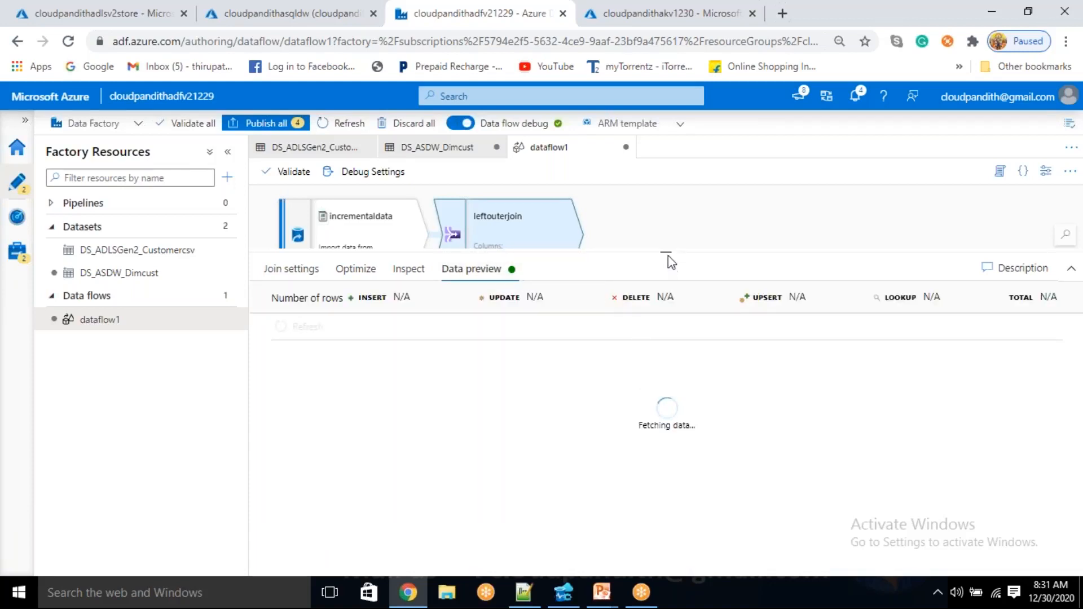
left_click_drag(648, 252, 589, 247)
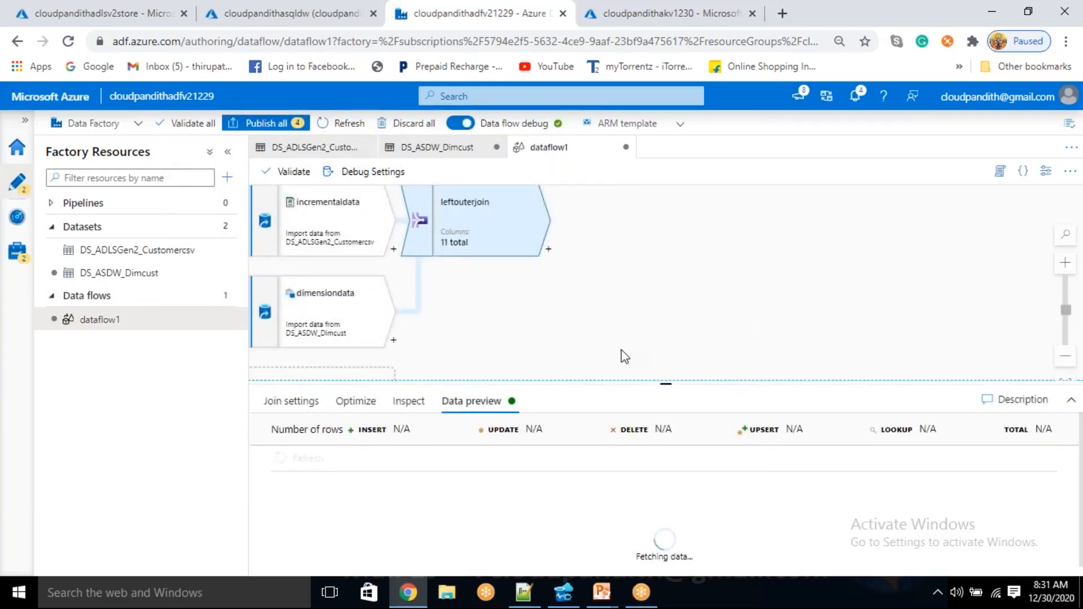
left_click_drag(666, 384, 665, 327)
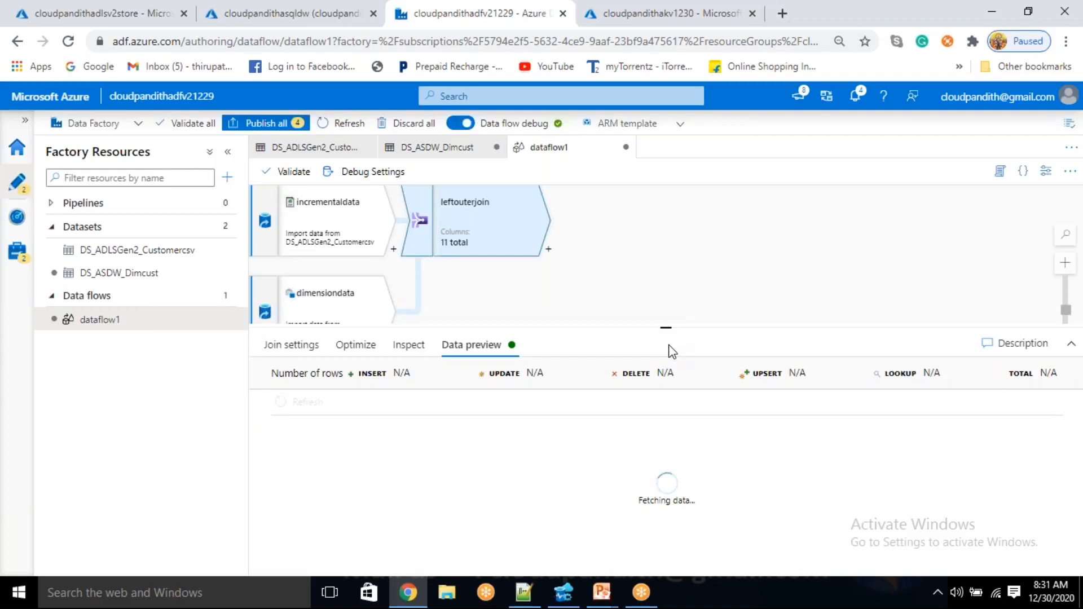
scroll(417, 532, "down", 1)
scroll(418, 533, "up", 1)
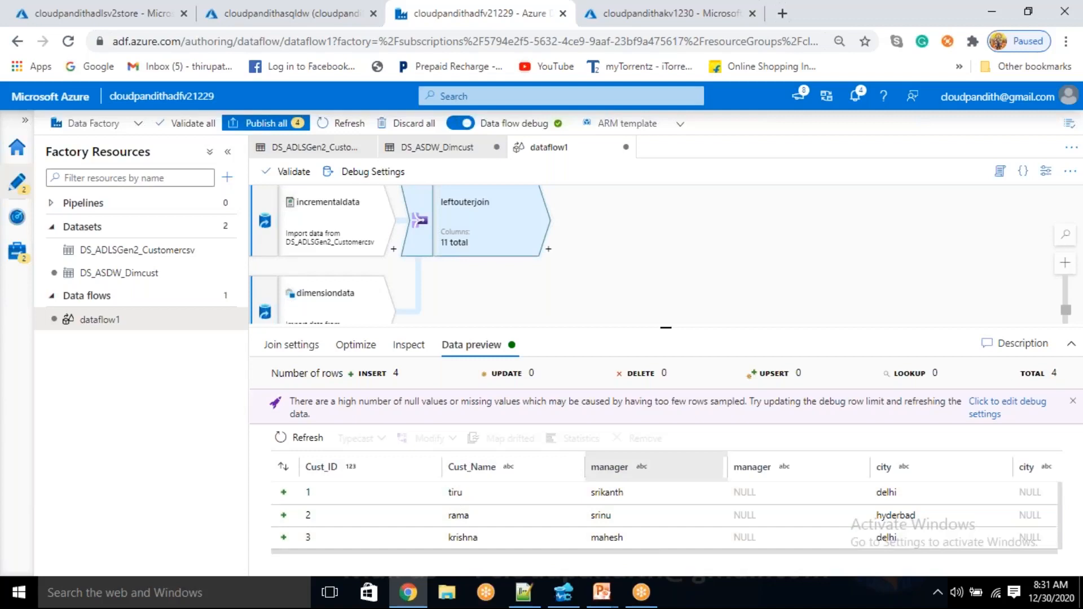
left_click_drag(628, 554, 789, 560)
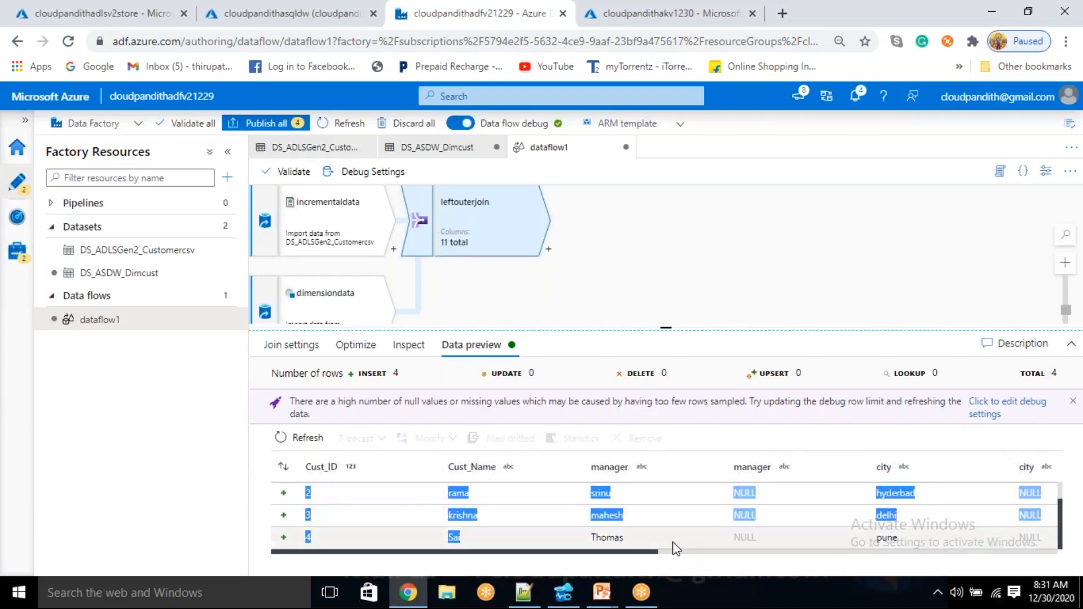
left_click(773, 491)
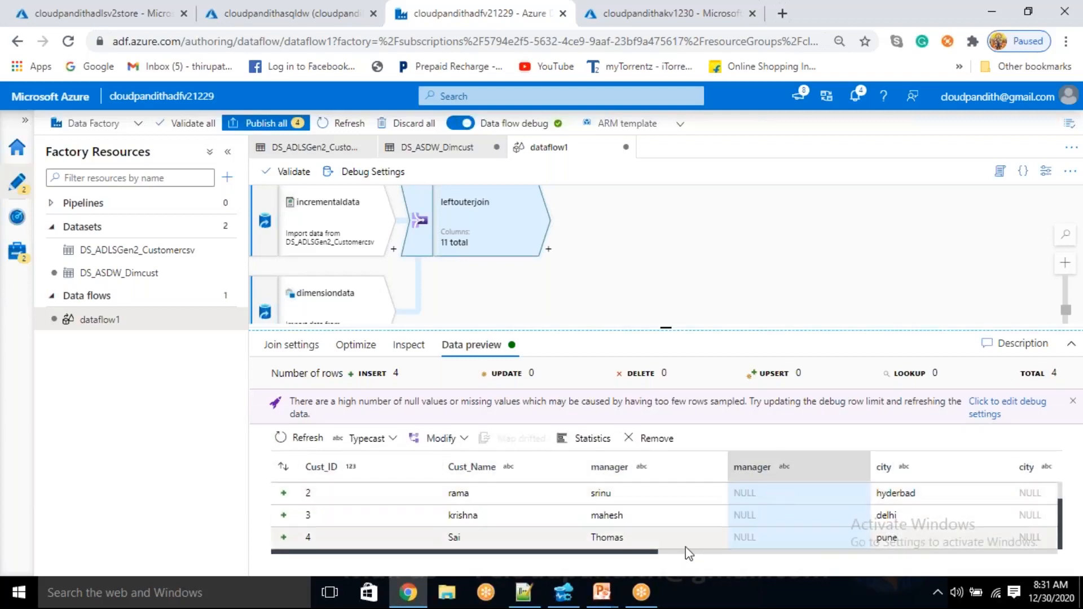
left_click_drag(654, 552, 572, 552)
left_click(861, 520)
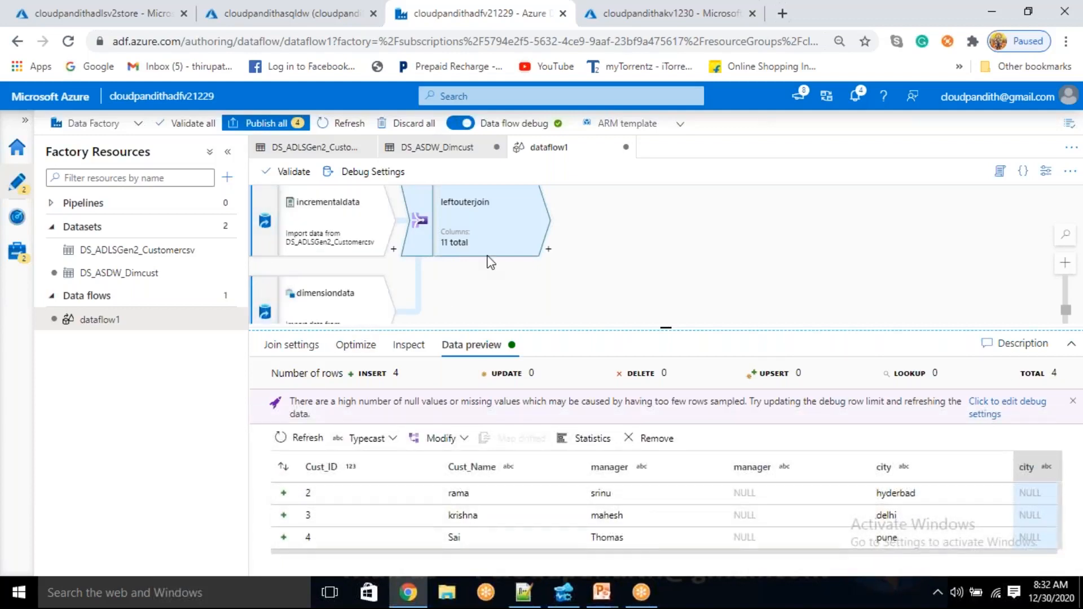
Delete the leftouterjoin transformation and add a Select transformation after incrementaldata
right_click(476, 224)
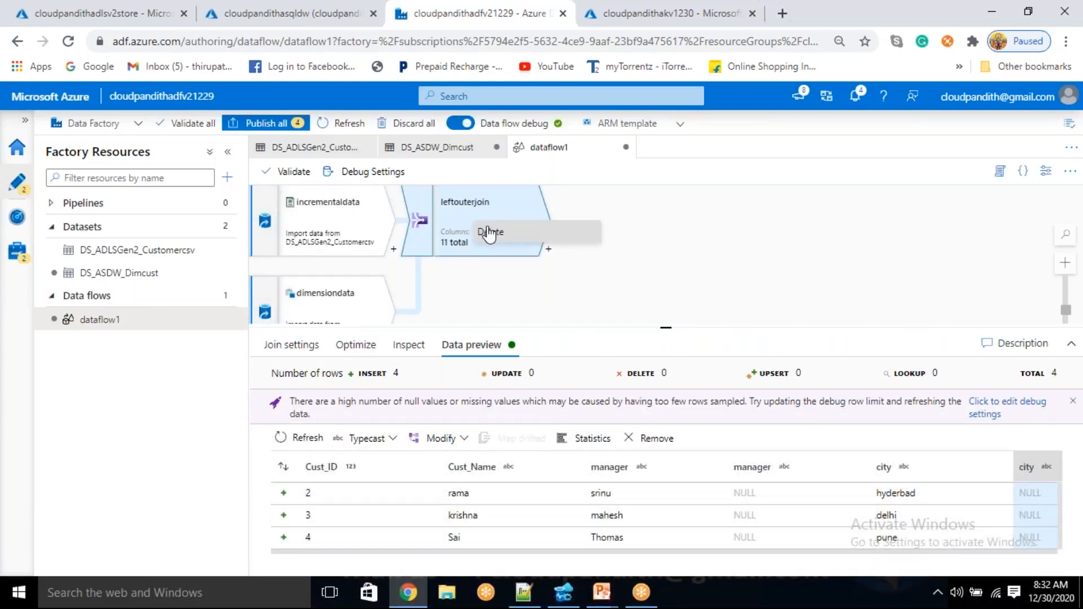
left_click(488, 233)
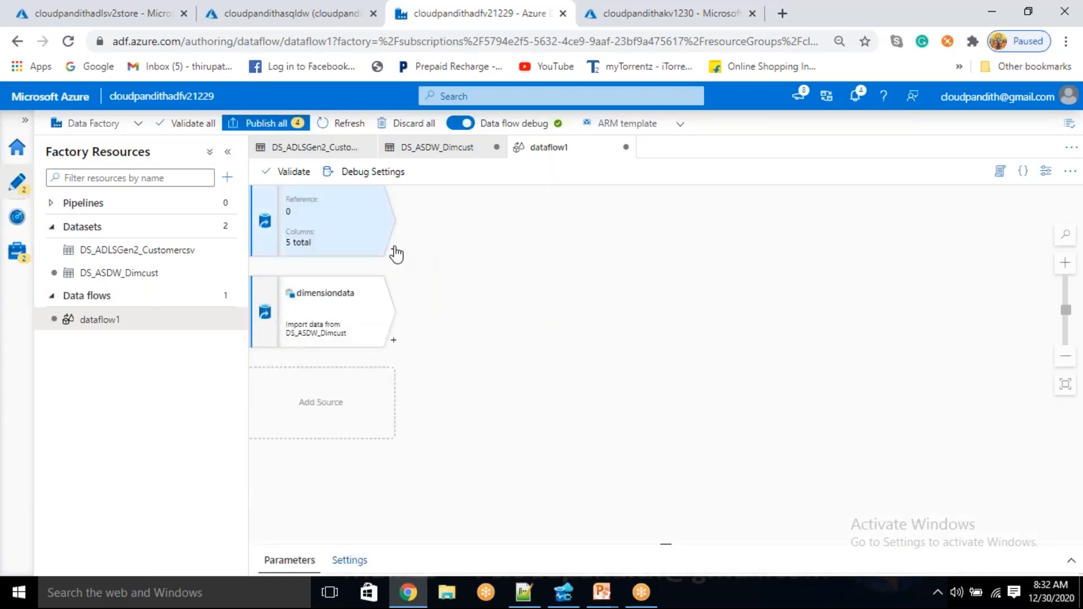
left_click(394, 252)
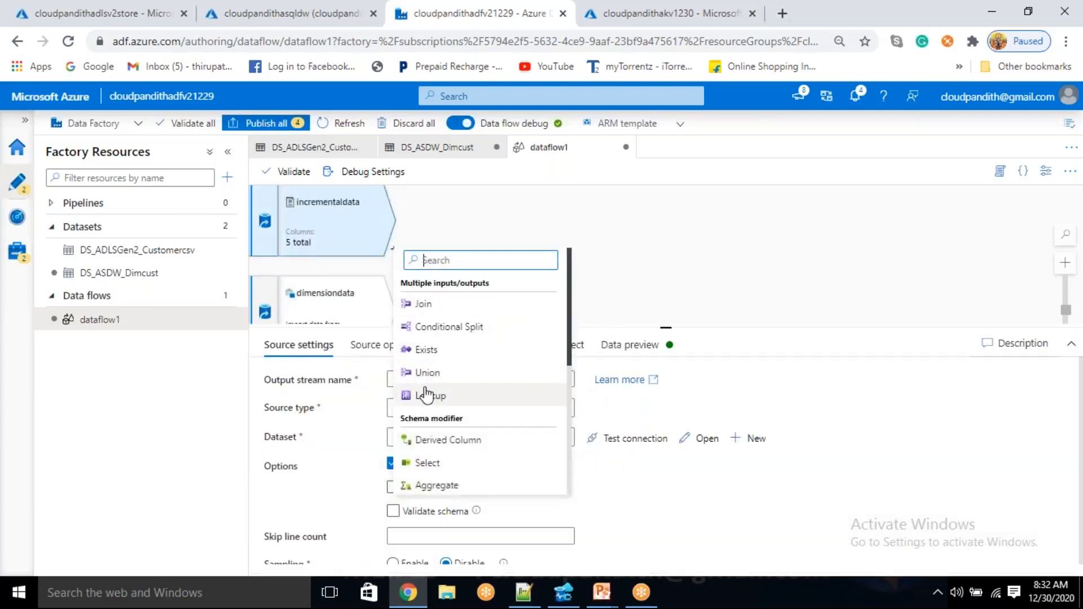
scroll(427, 395, "down", 2)
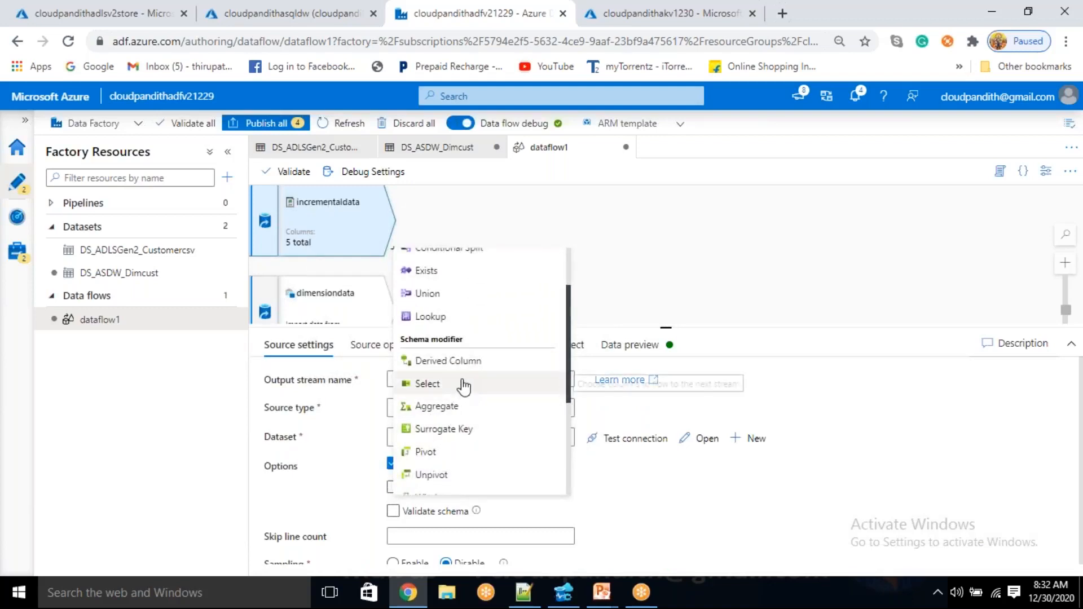
left_click(427, 383)
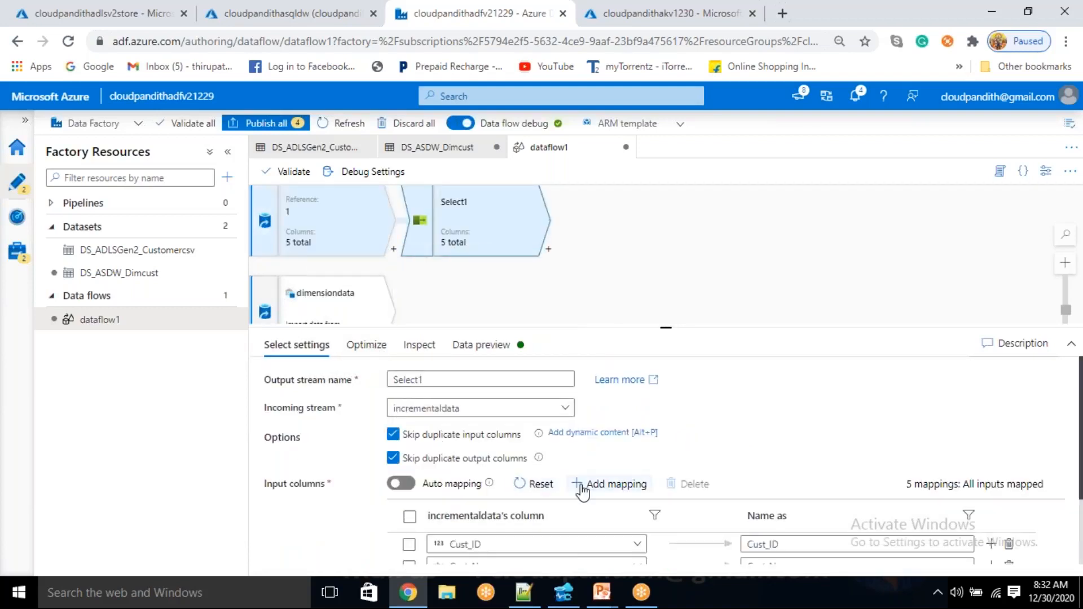
Rename the Select transformation's output columns to src_Cust_ID, src_Cust_Name, src_manager, src_city and src_Start_date
scroll(581, 494, "down", 2)
left_click(738, 466)
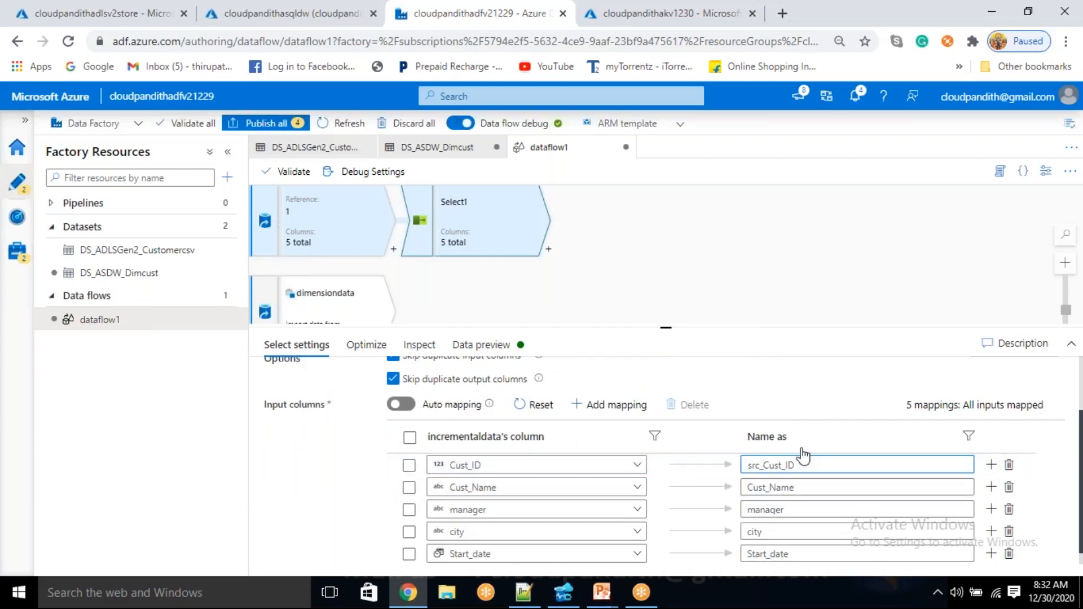
left_click(748, 489)
type("src_")
left_click(749, 511)
type("src_")
left_click(748, 532)
type("src_")
left_click(749, 554)
type("src_")
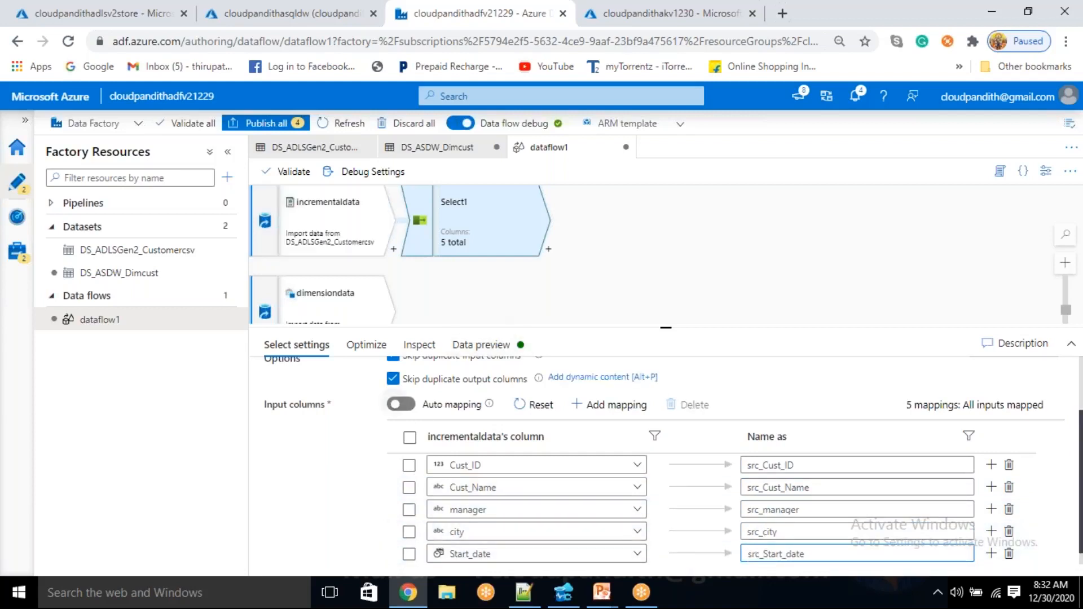
scroll(341, 412, "up", 3)
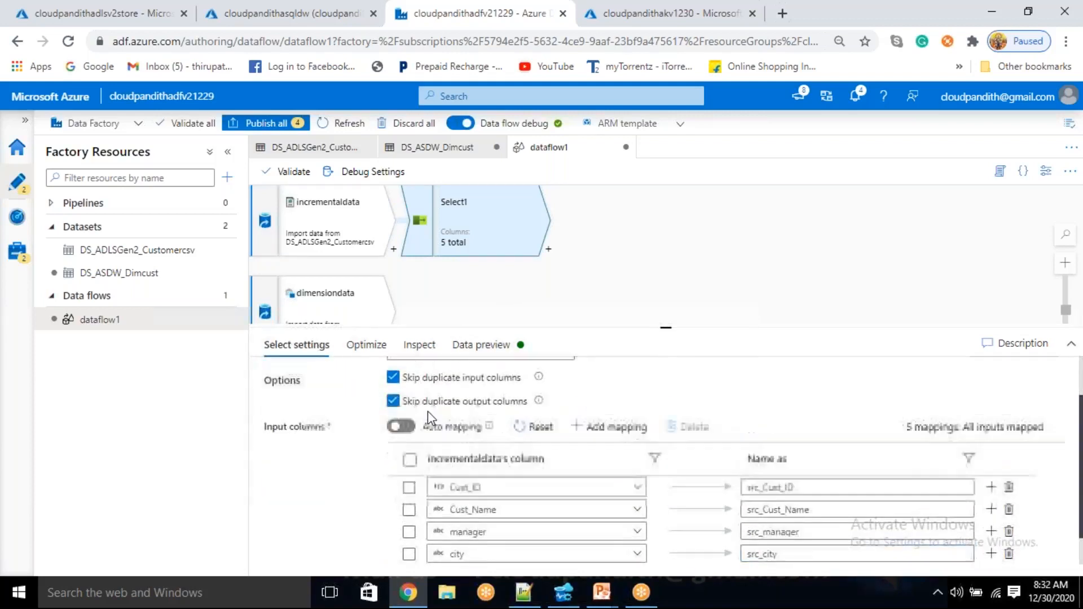
Name the incremental Select stream renameincrementalcols and add a Select transformation after dimensiondata
left_click_drag(432, 379, 355, 380)
key("BackSpace")
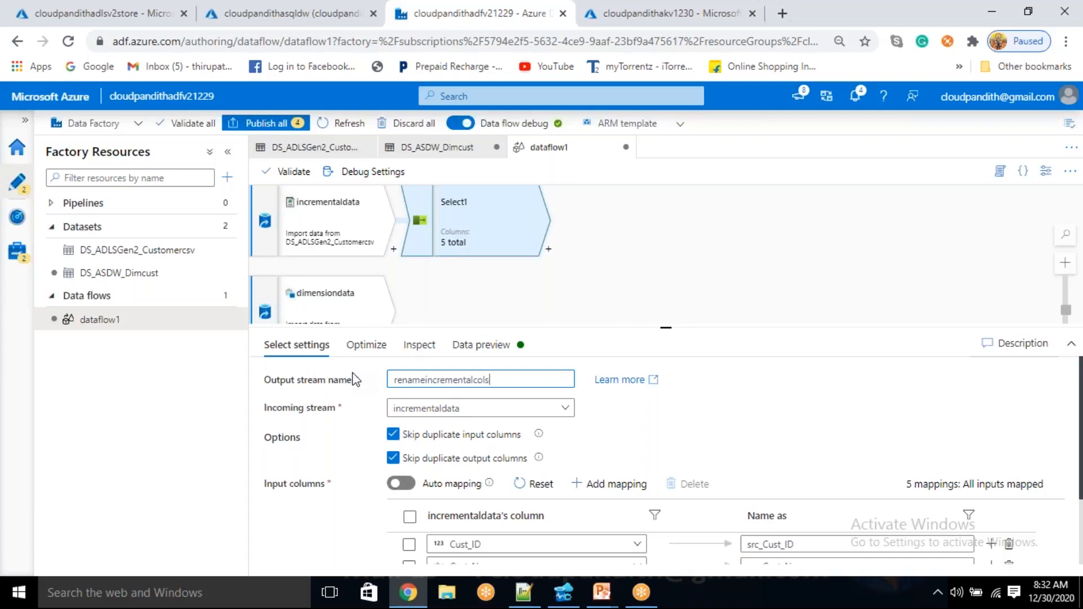
left_click_drag(579, 244, 586, 218)
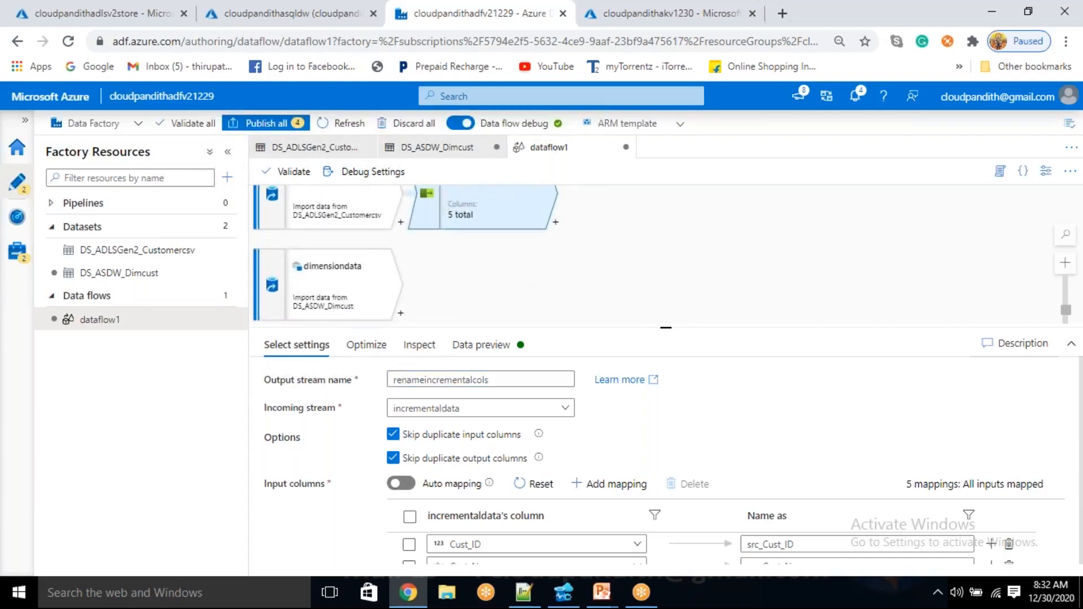
left_click(401, 313)
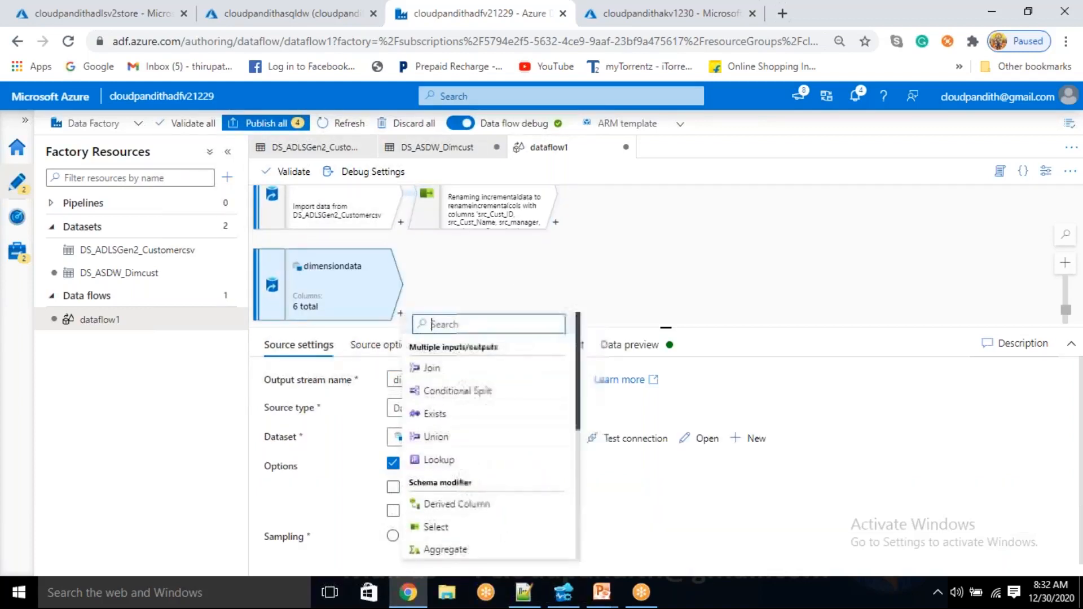
left_click(445, 526)
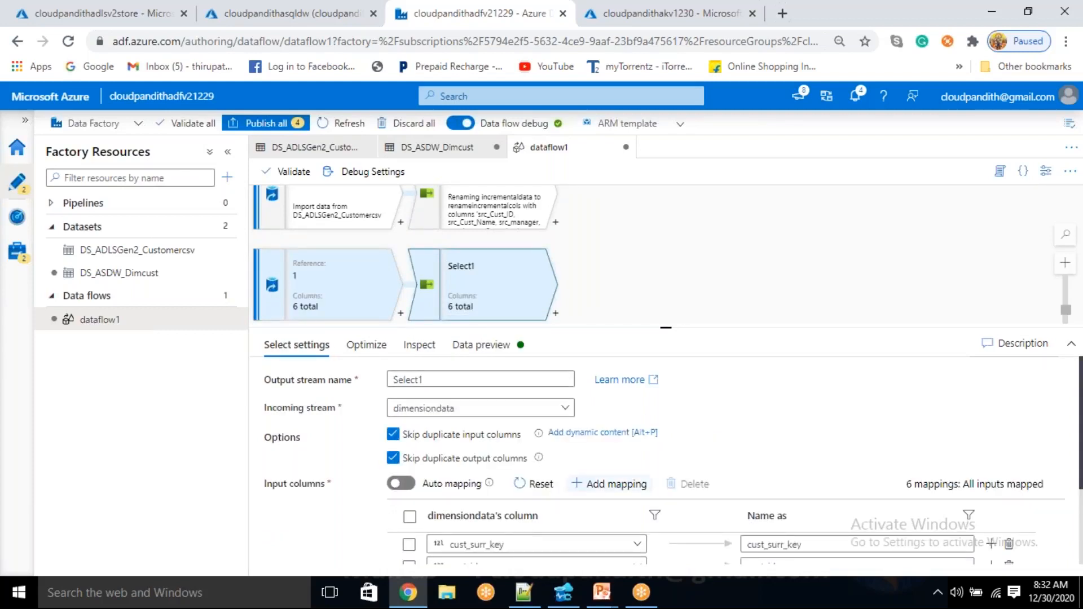
Rename the new Select's output columns to dim_cust_surr_key, dim_cust_id, dim_cust_name, dim_manager, dim_city and dim_start_date
scroll(593, 485, "down", 2)
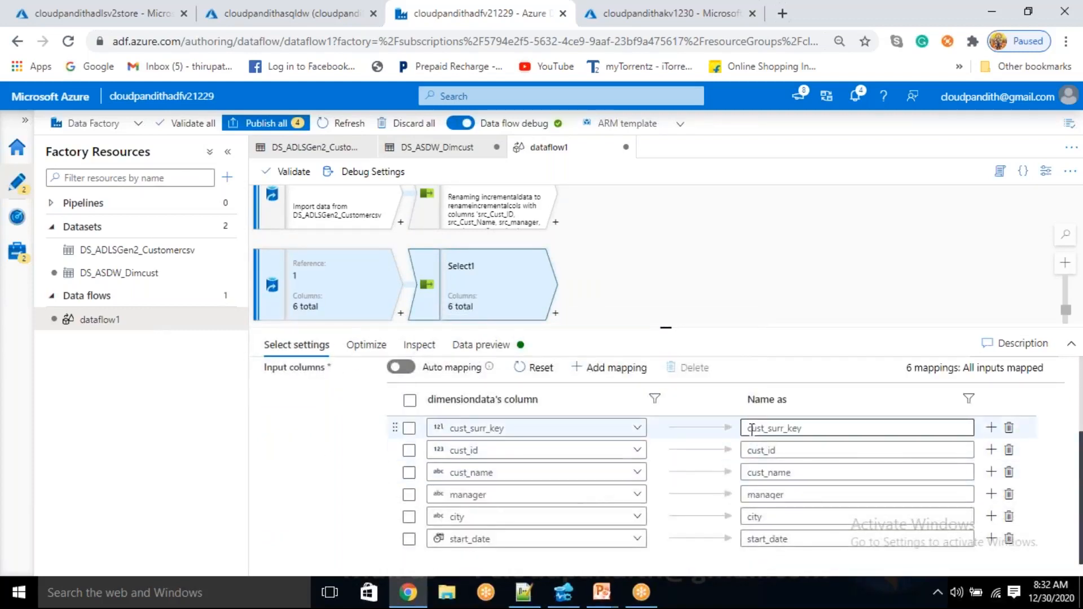
left_click(749, 428)
type("dim_")
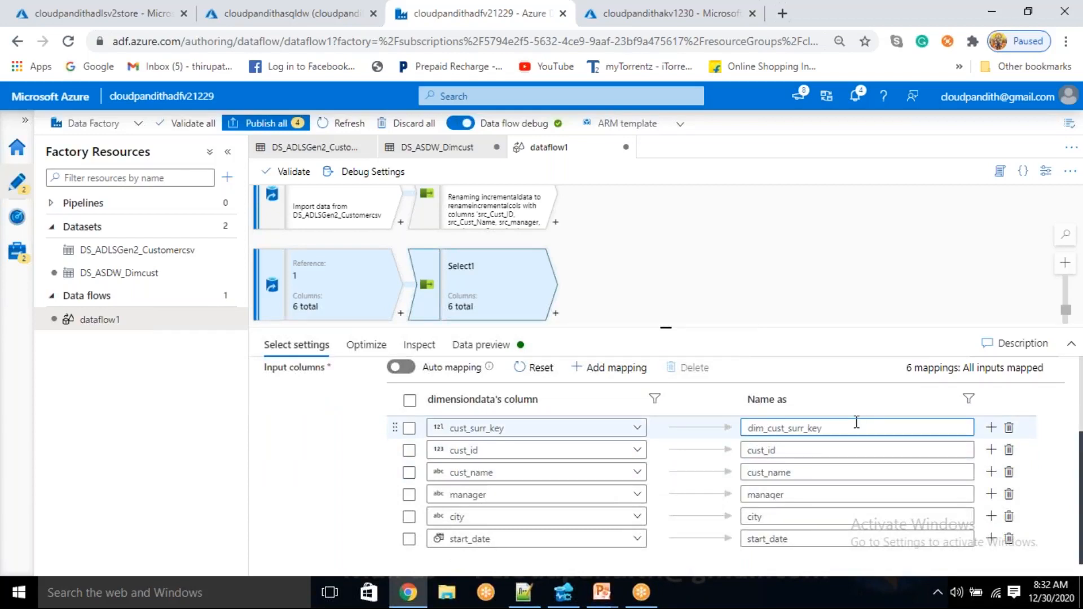
left_click(749, 451)
type("dim_")
left_click(749, 473)
type("dim_")
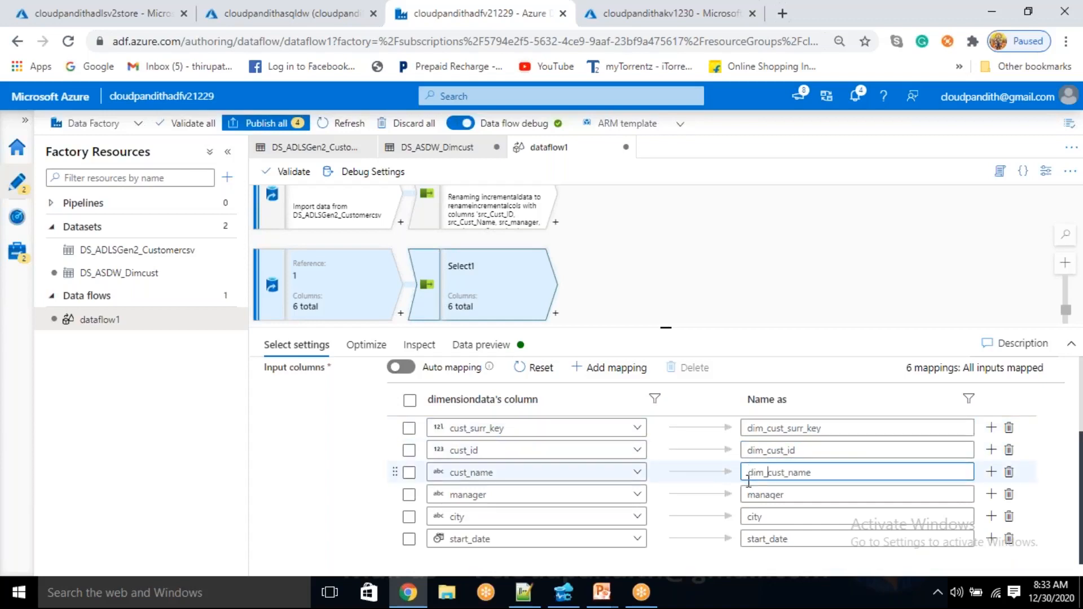
left_click(749, 494)
type("dim_")
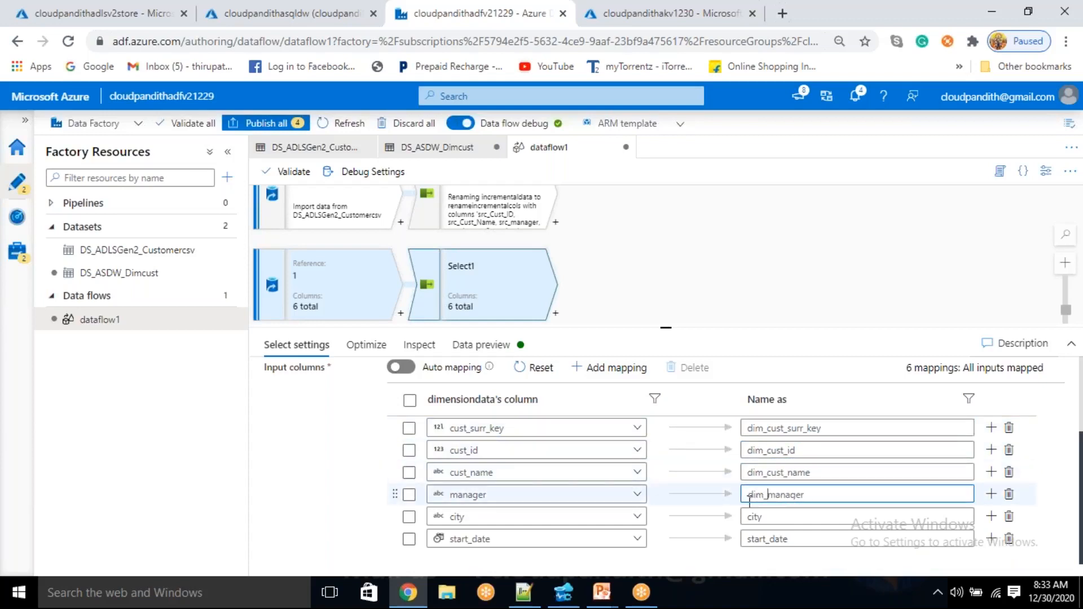
left_click(748, 517)
type("dim_")
left_click(745, 540)
type("dim_")
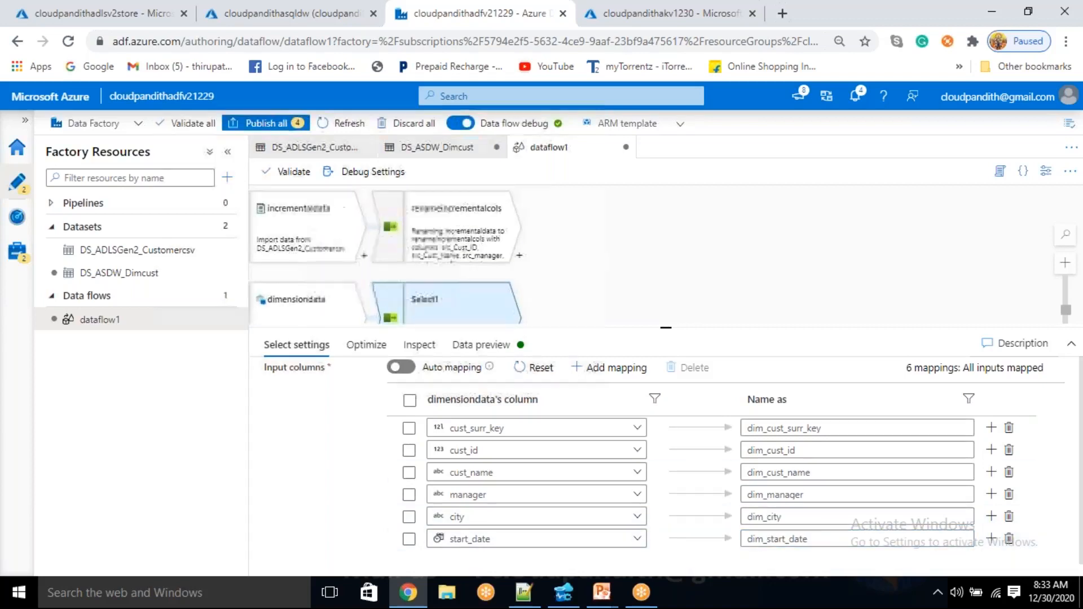
Add a Join transformation after renameincrementalcols and set its join type to Left outer
left_click(518, 257)
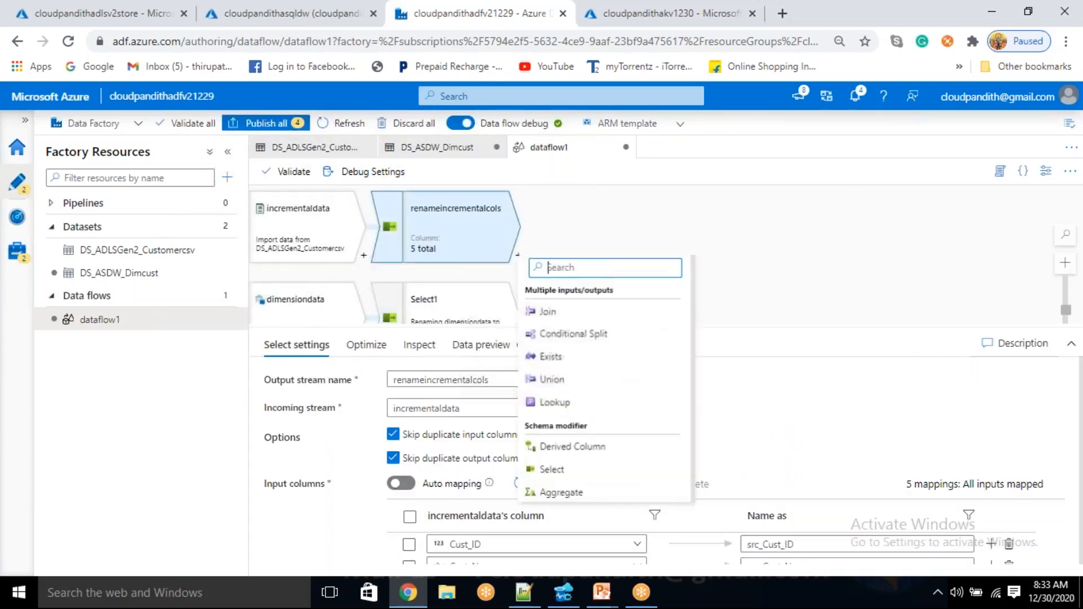
left_click(546, 311)
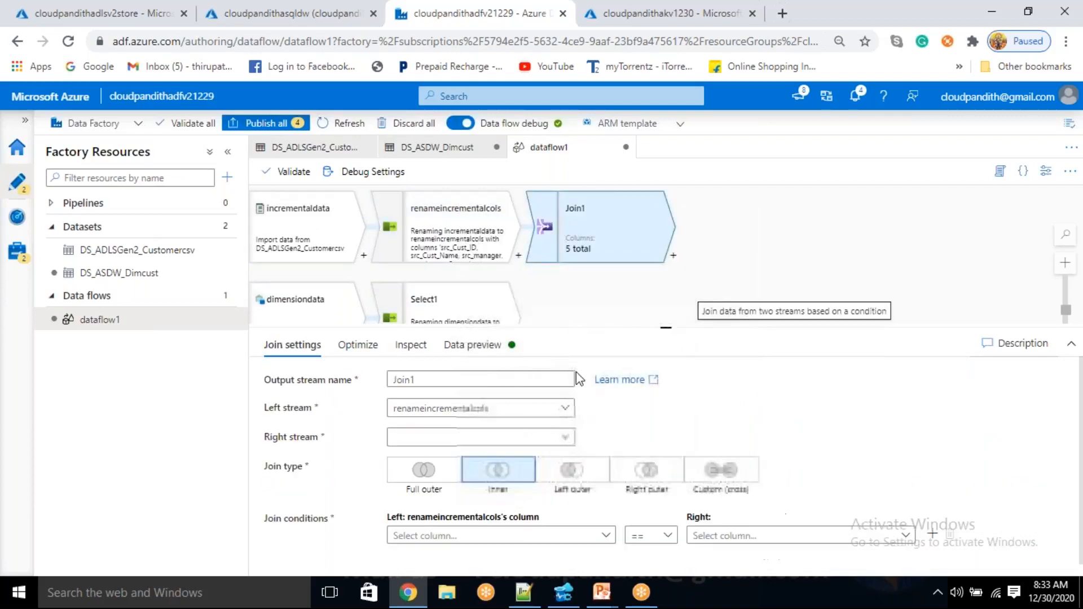
left_click(571, 473)
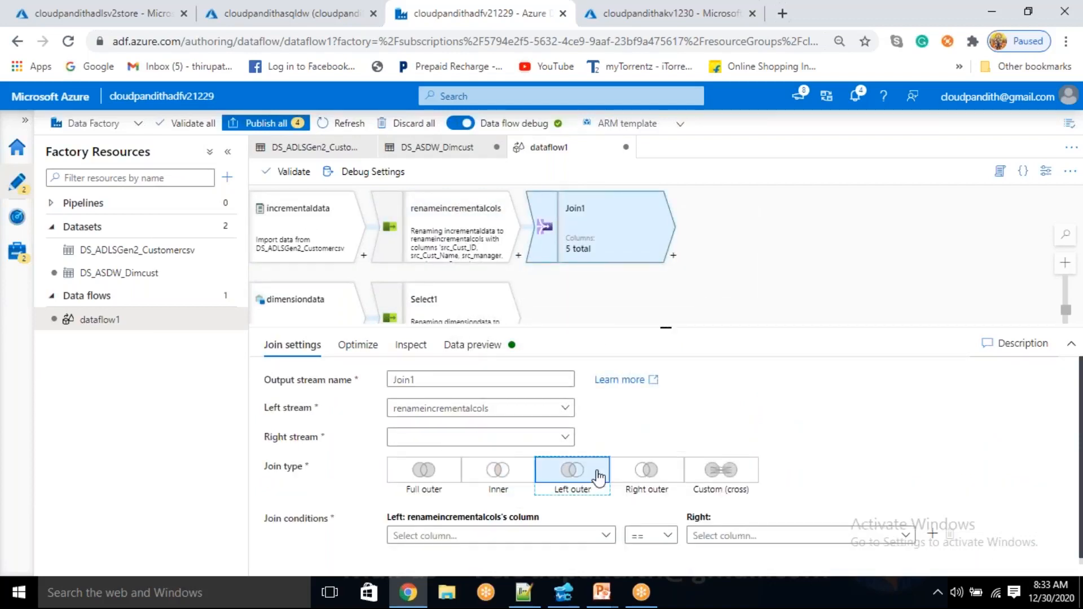
left_click_drag(668, 331, 667, 232)
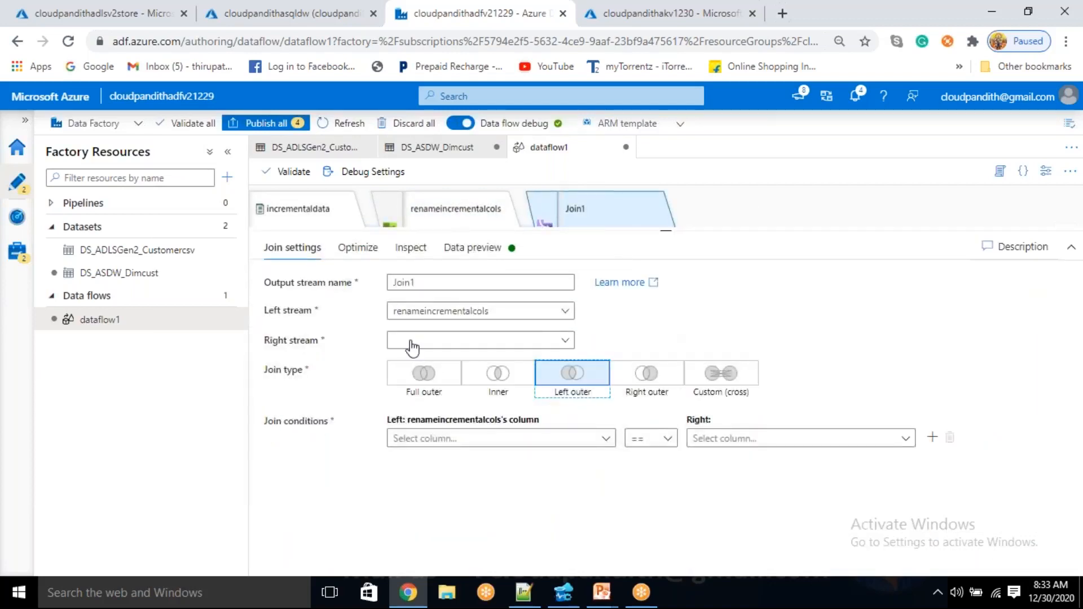
left_click(473, 341)
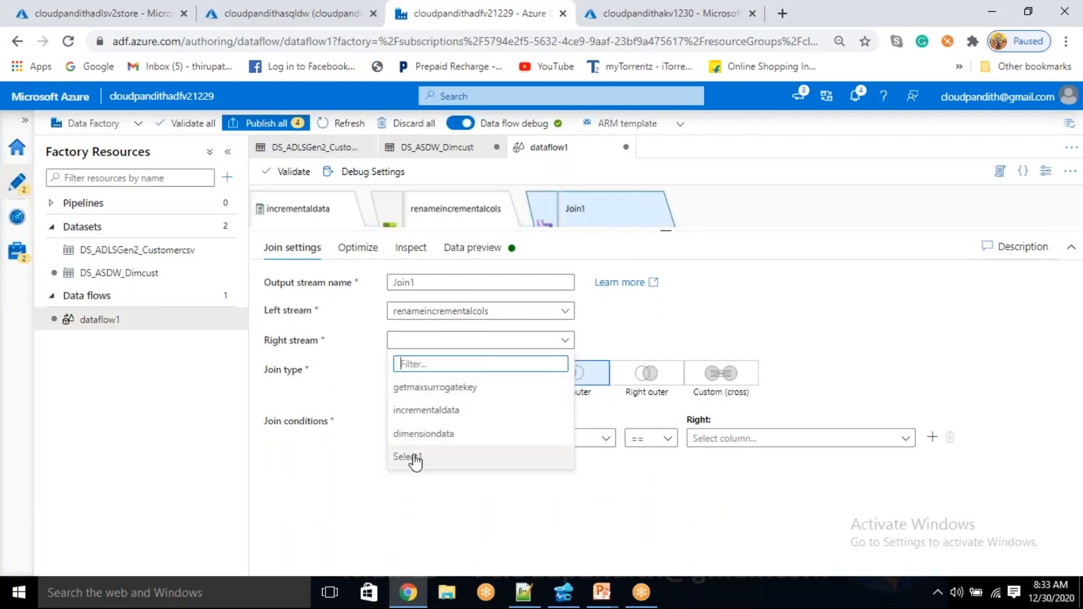
Rename the Select stream that follows dimensiondata to renamedimensioncols
left_click_drag(668, 230, 666, 458)
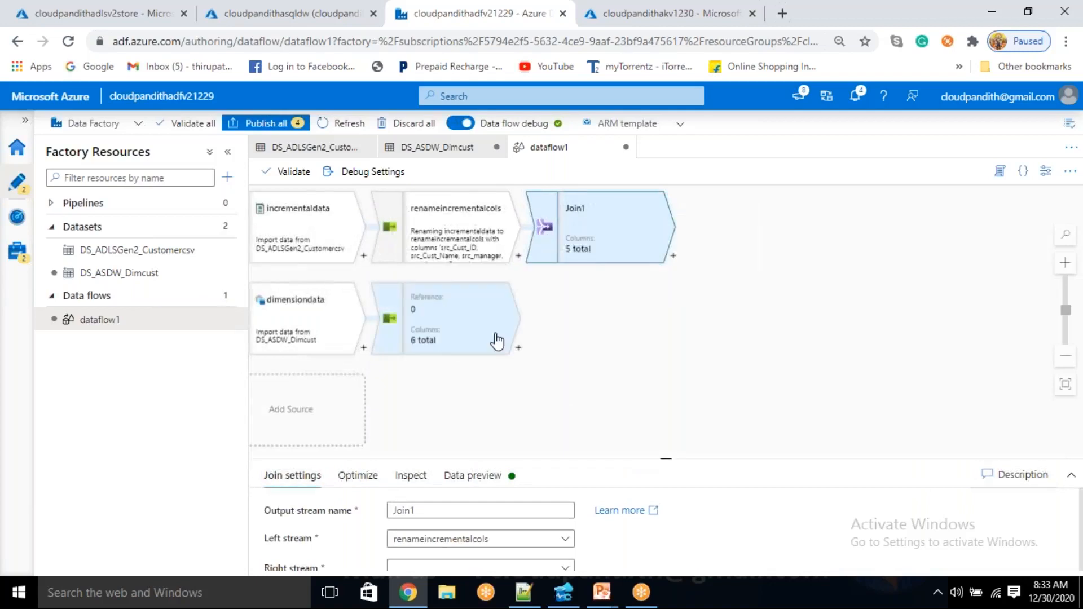
left_click(474, 321)
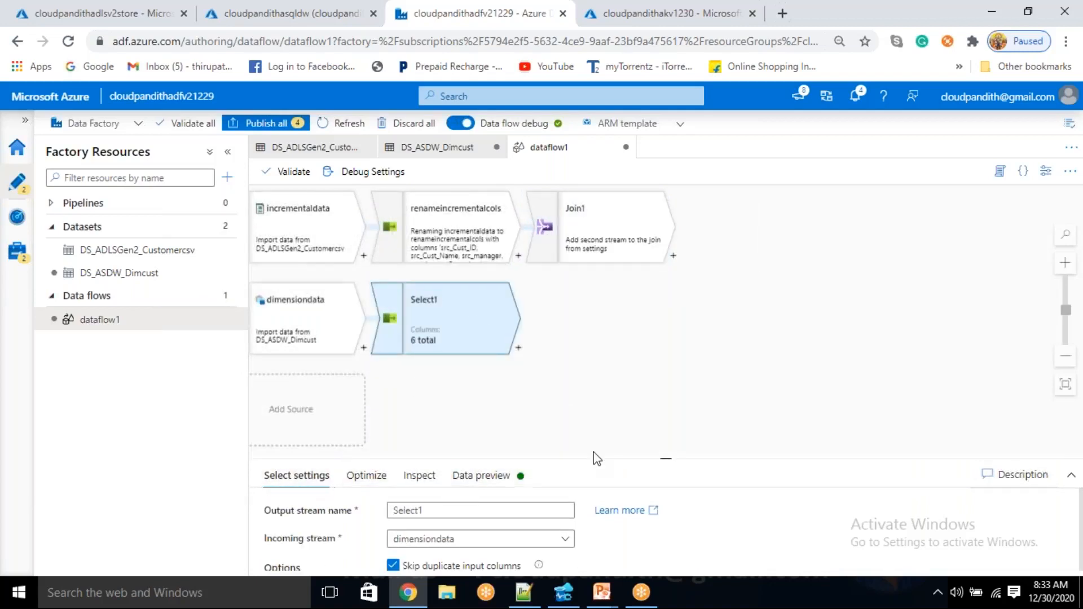
left_click_drag(656, 464, 669, 345)
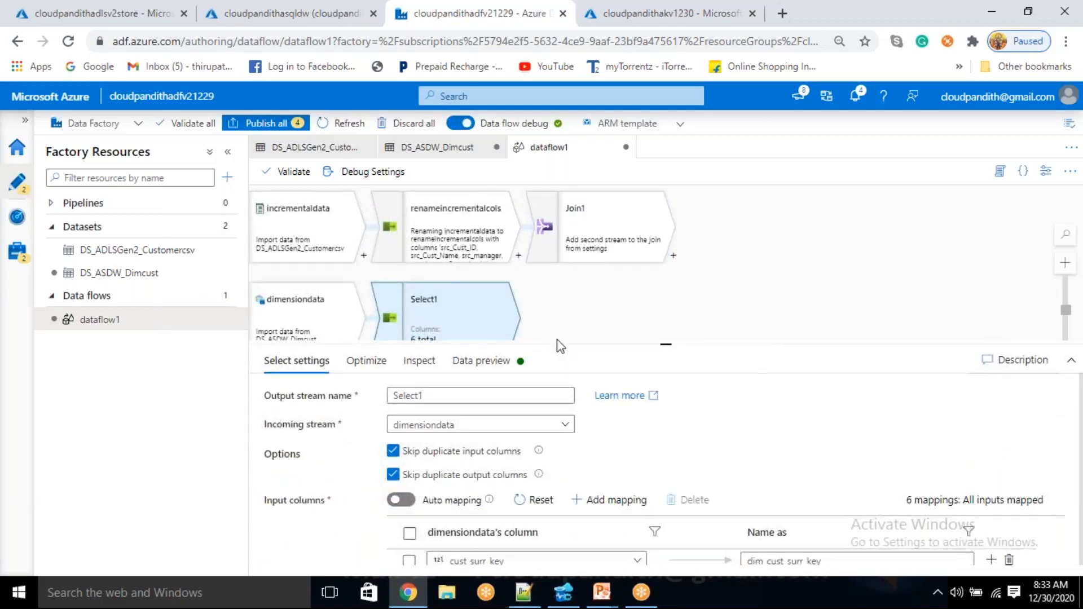
left_click_drag(446, 399, 389, 389)
type("renamedimensioncols")
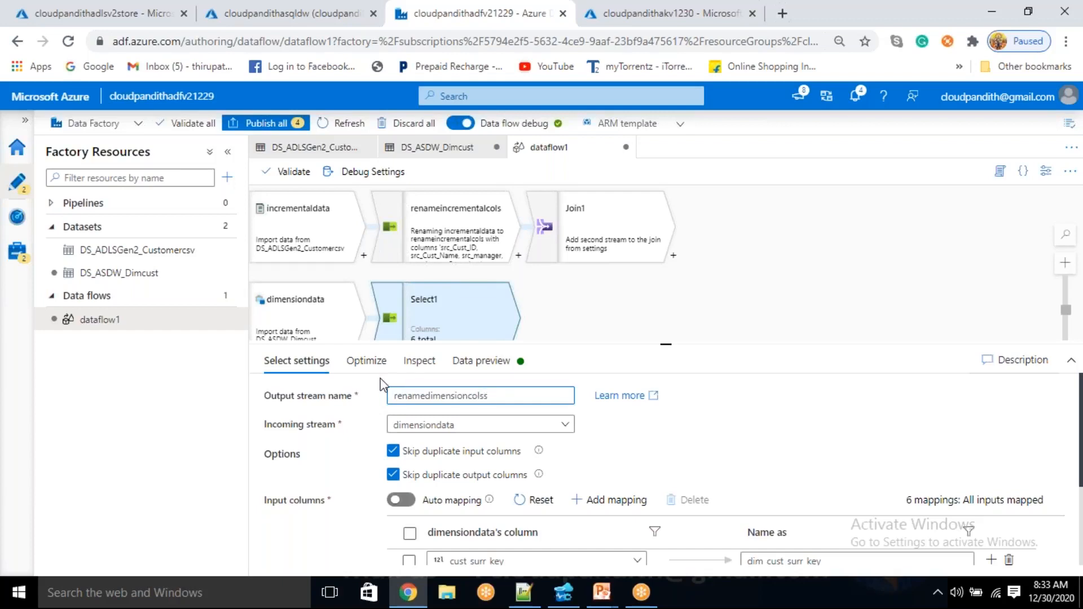
Set the join's right stream to renamedimensioncols and open its data preview
left_click(626, 225)
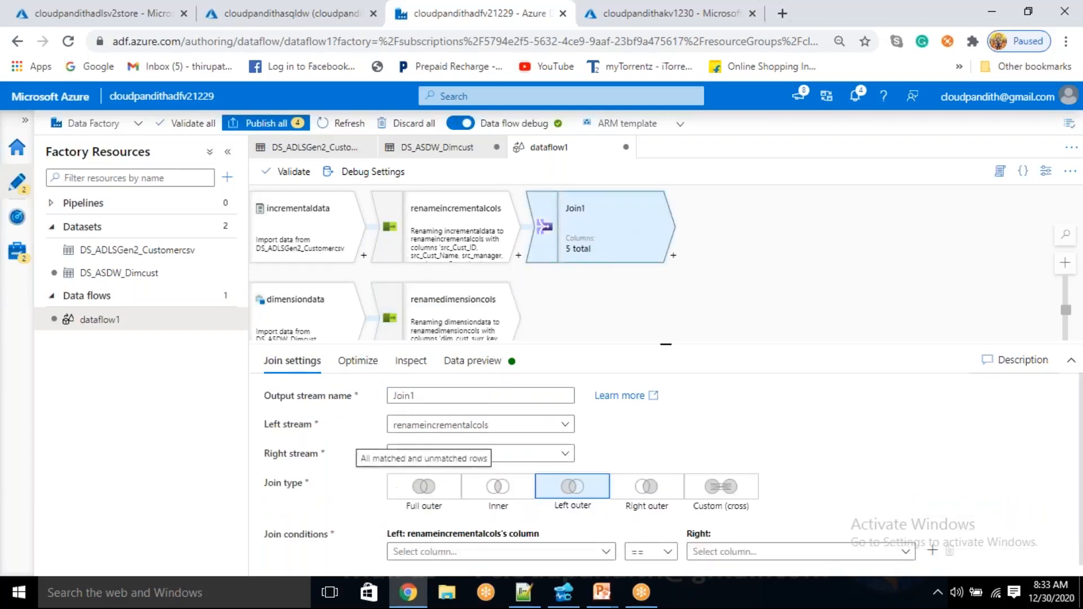
left_click(465, 458)
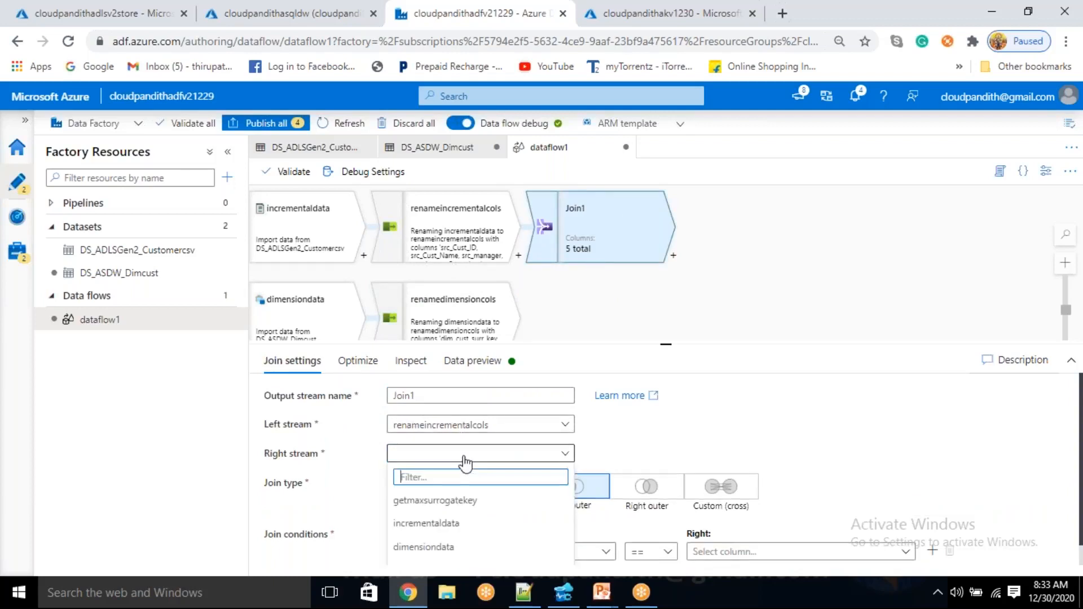
scroll(420, 545, "down", 1)
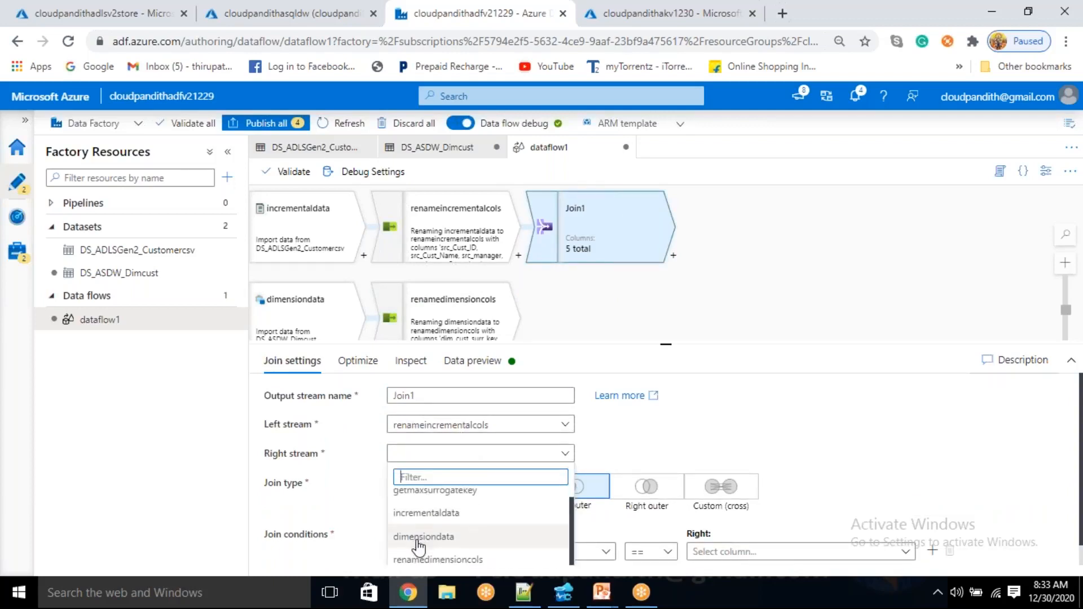
left_click(465, 559)
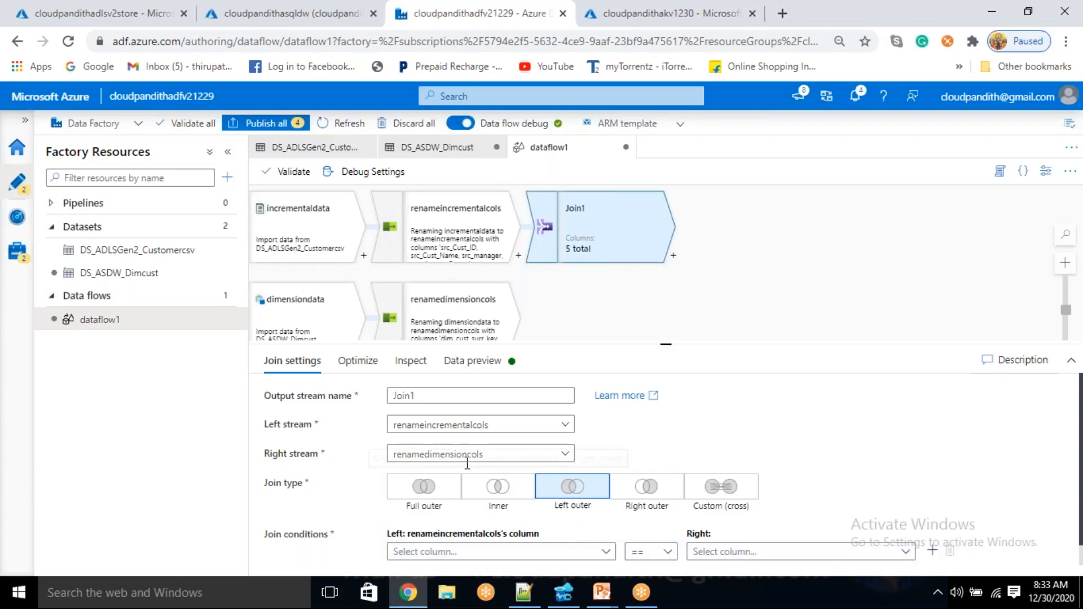
mouse_move(665, 343)
left_mouse_down()
mouse_move(665, 289)
mouse_move(666, 438)
mouse_move(666, 351)
left_mouse_up()
left_click(472, 368)
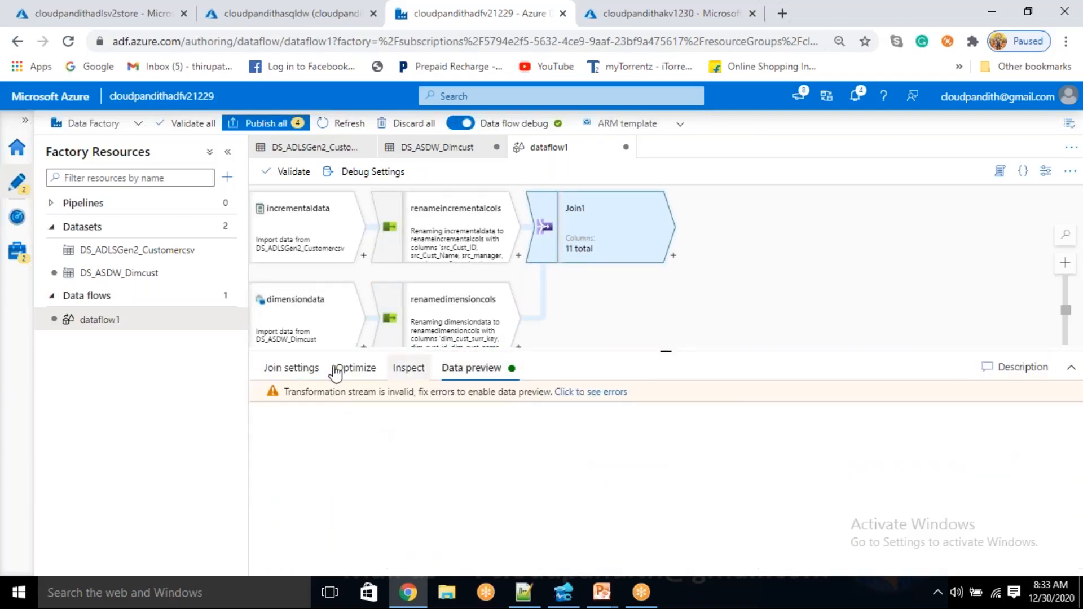
Set the join condition so src_Cust_ID from the left stream equals dim_cust_id from the right stream
left_click(289, 369)
left_click_drag(659, 352, 660, 220)
left_click(496, 428)
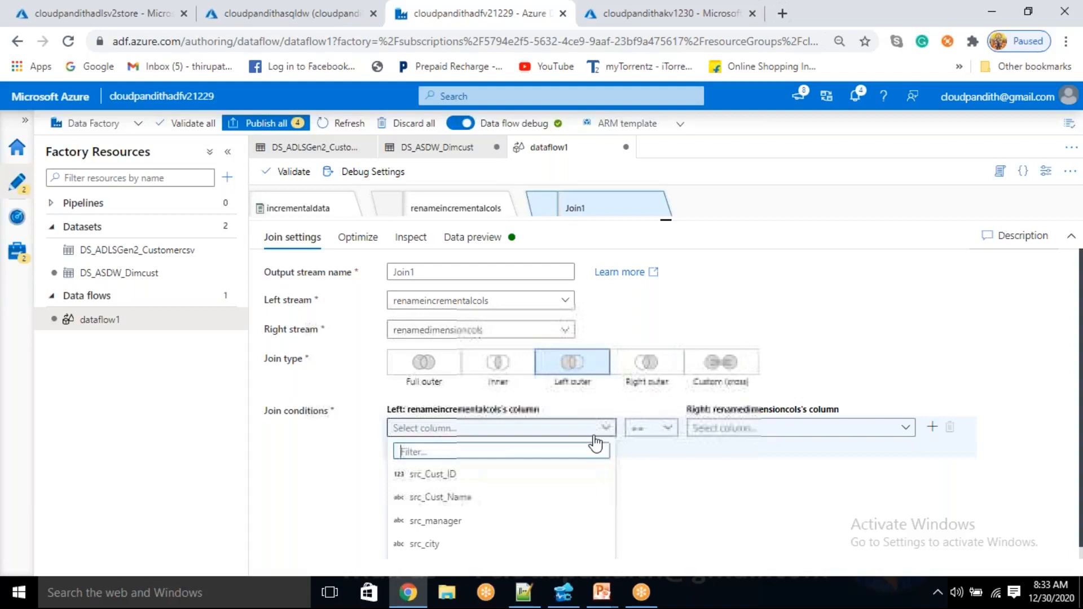
left_click(488, 475)
left_click(764, 430)
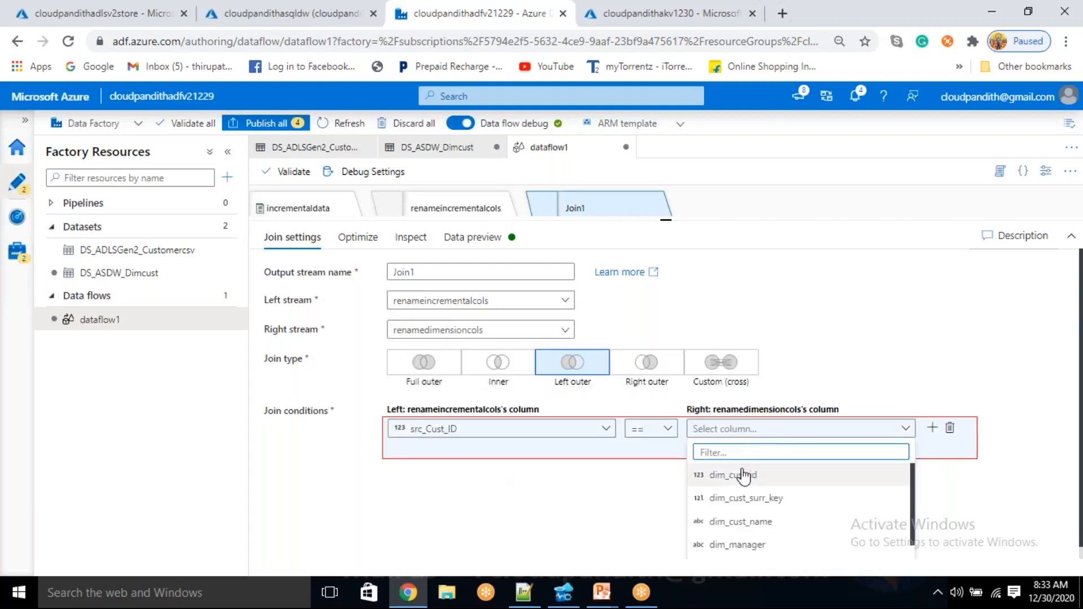
left_click(733, 474)
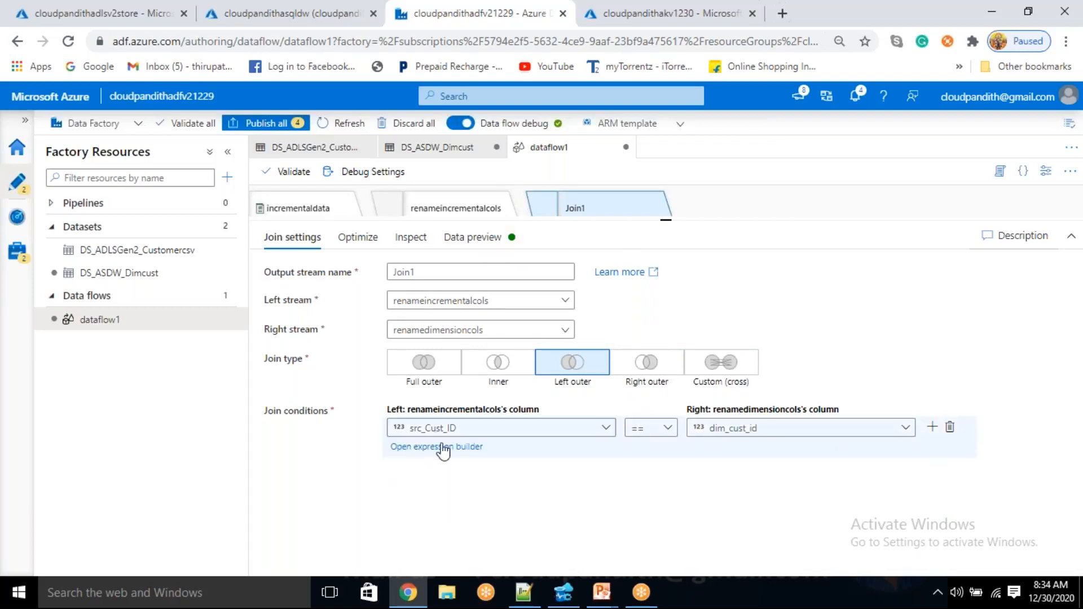
Refresh the join's data preview and examine the src_ columns against the dim_ columns, especially dim_cust_surr_key
left_click(497, 247)
left_click(305, 295)
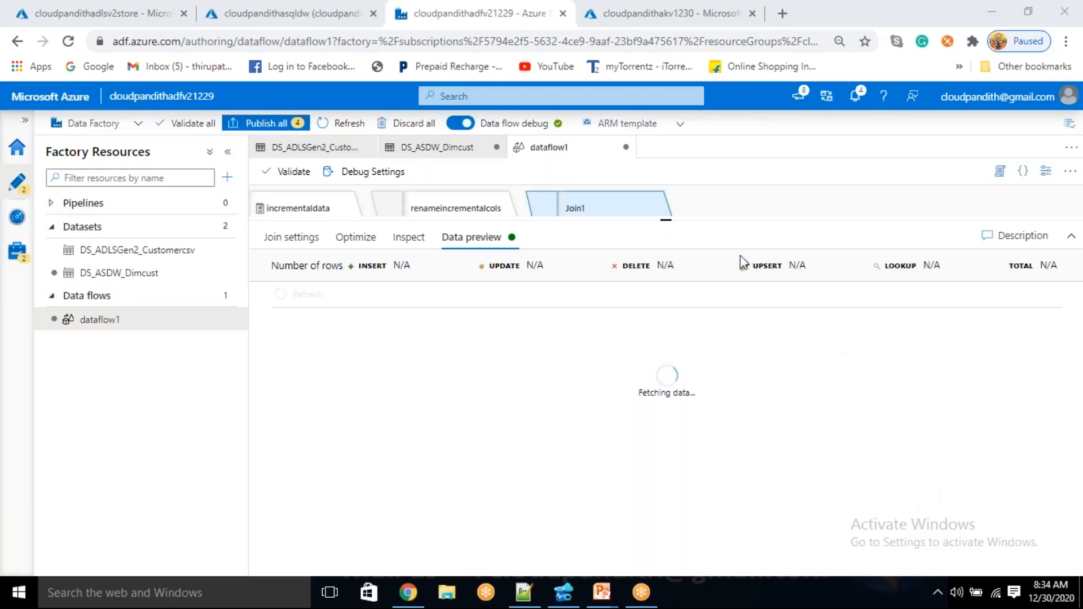
left_click_drag(666, 220, 682, 370)
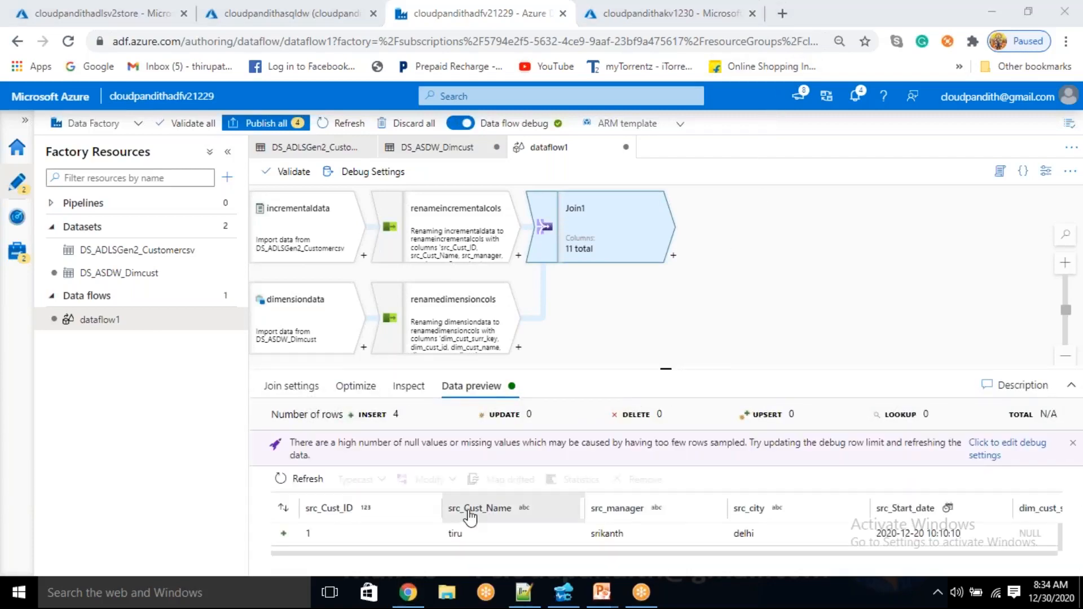
left_click_drag(657, 368, 677, 232)
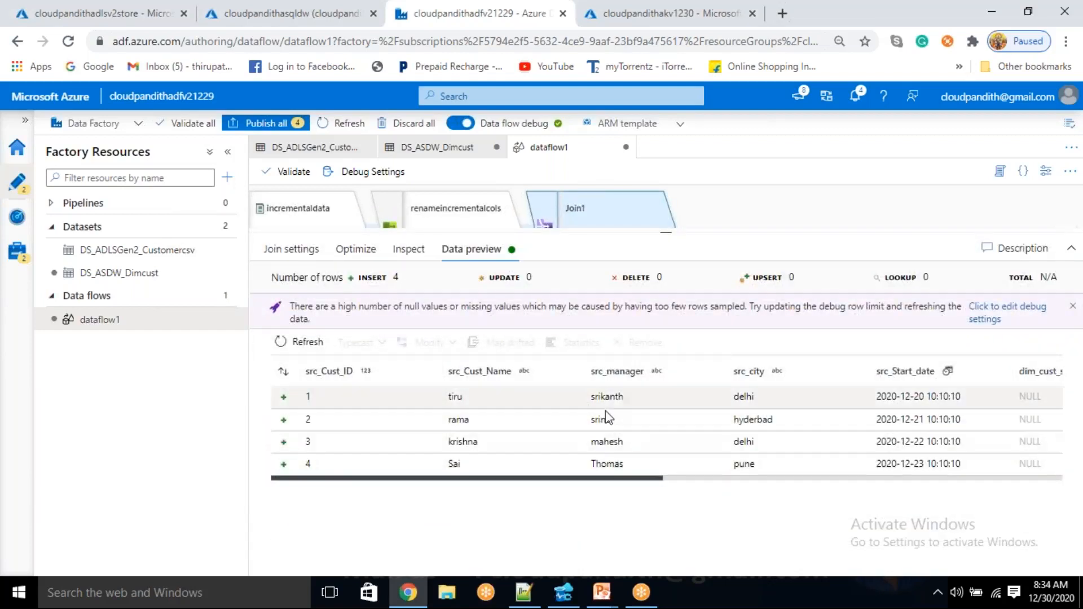
left_click_drag(646, 479, 837, 505)
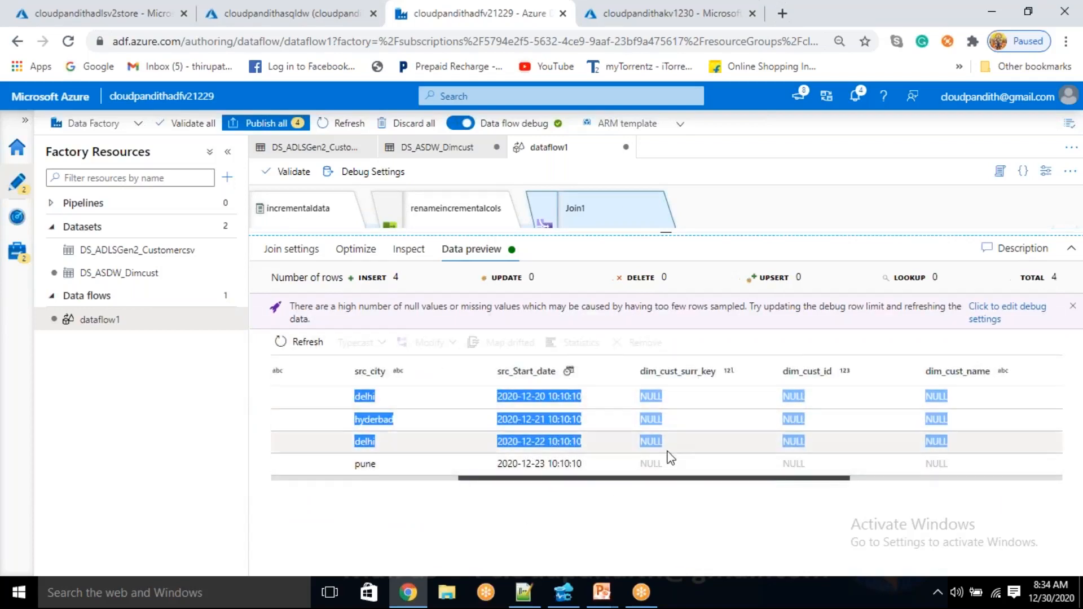
left_click(654, 394)
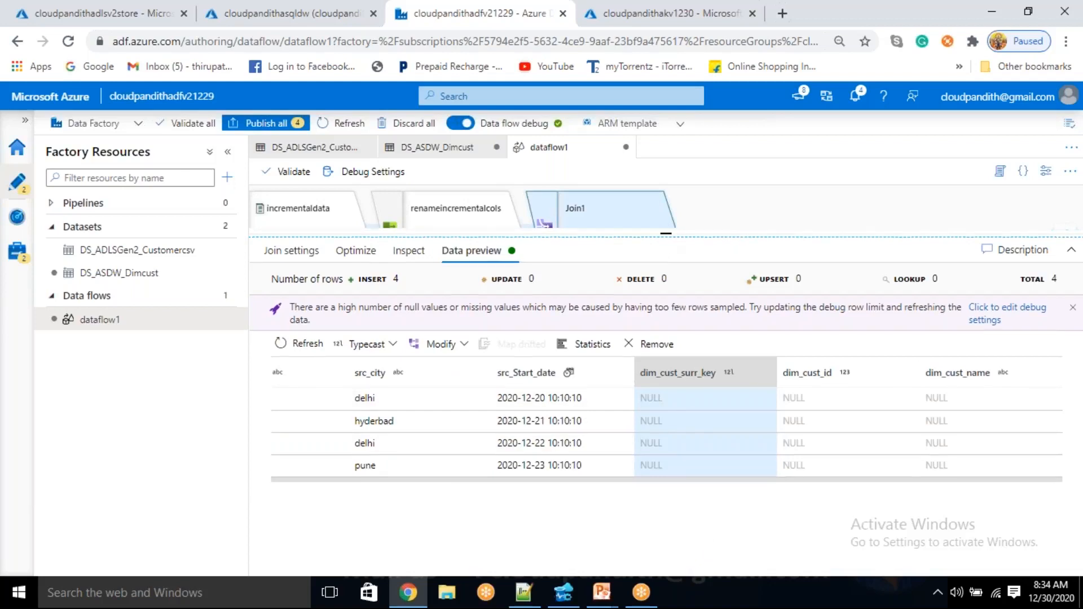
Add a Filter transformation after the left outer join
left_click_drag(667, 232, 666, 278)
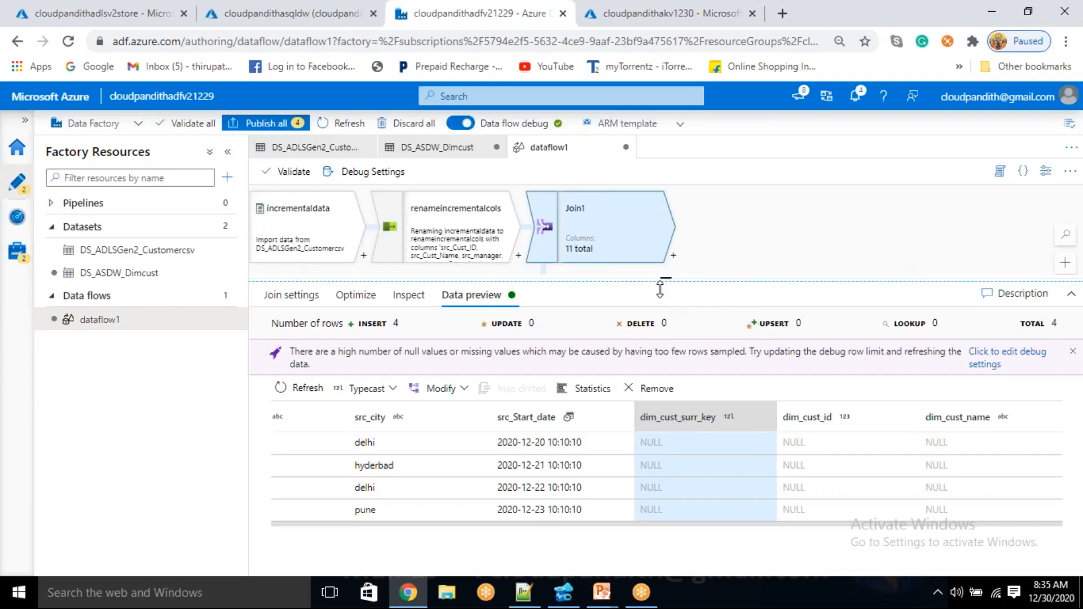
left_click_drag(664, 282, 665, 402)
left_click(673, 255)
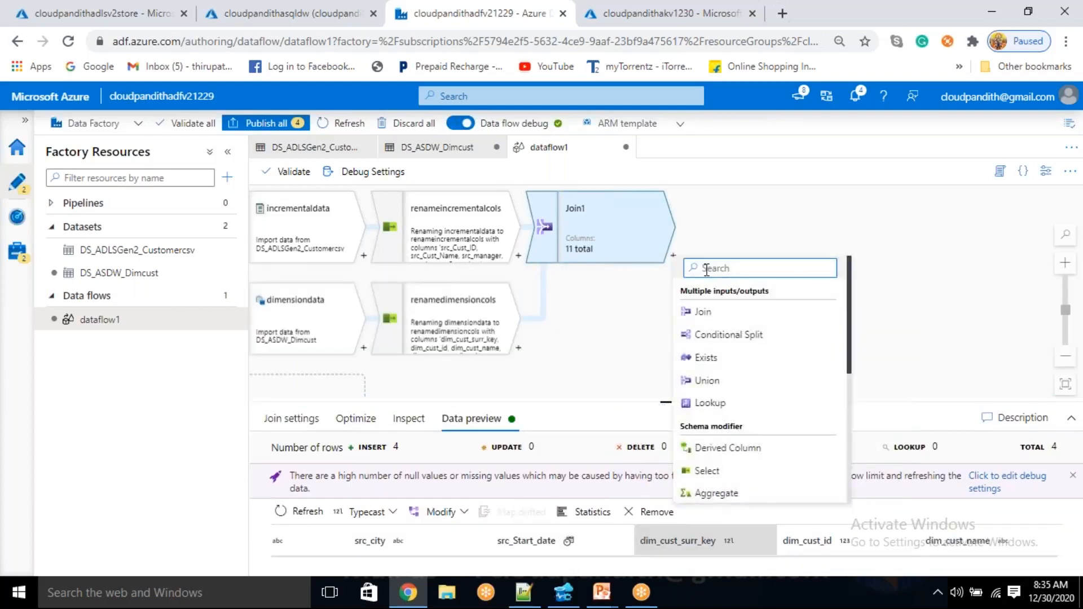
scroll(732, 441, "down", 5)
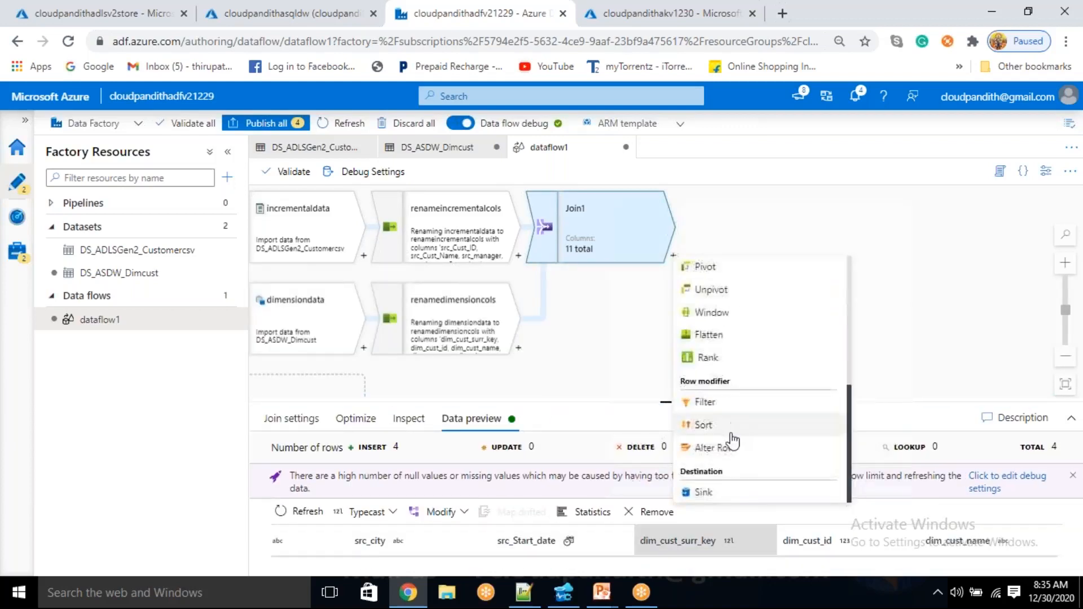
left_click(724, 404)
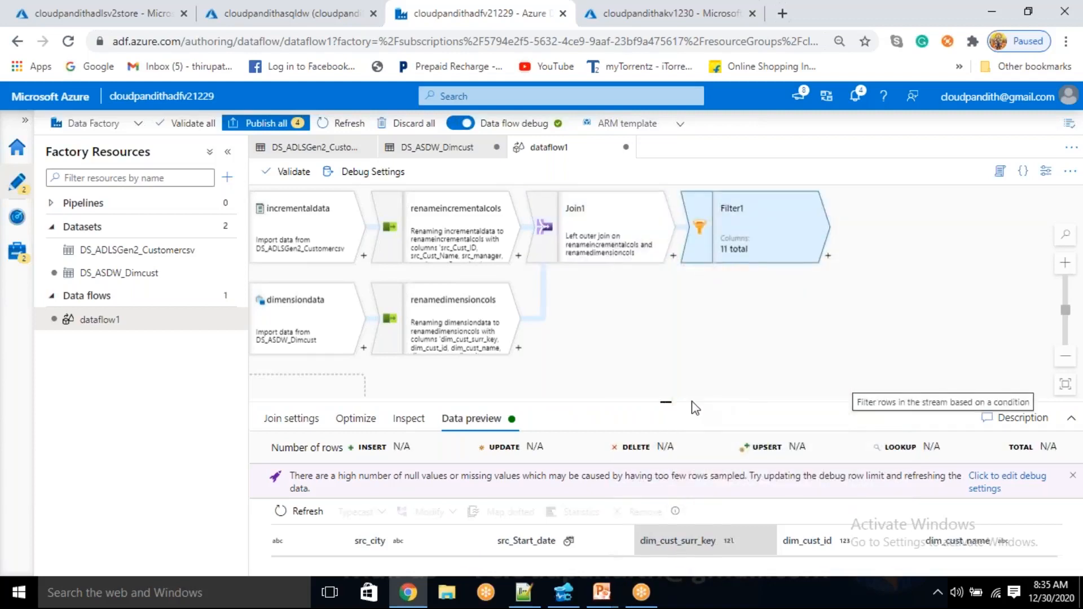
Rename the new filter's output stream as matcheddata
left_click_drag(666, 402, 675, 332)
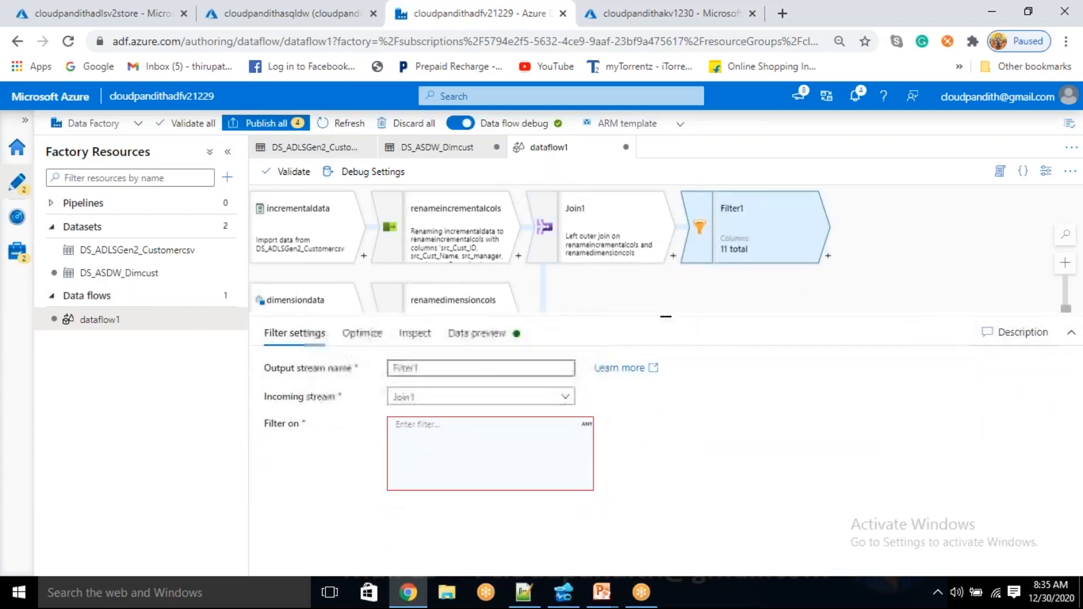
left_click_drag(422, 367, 370, 378)
key("BackSpace")
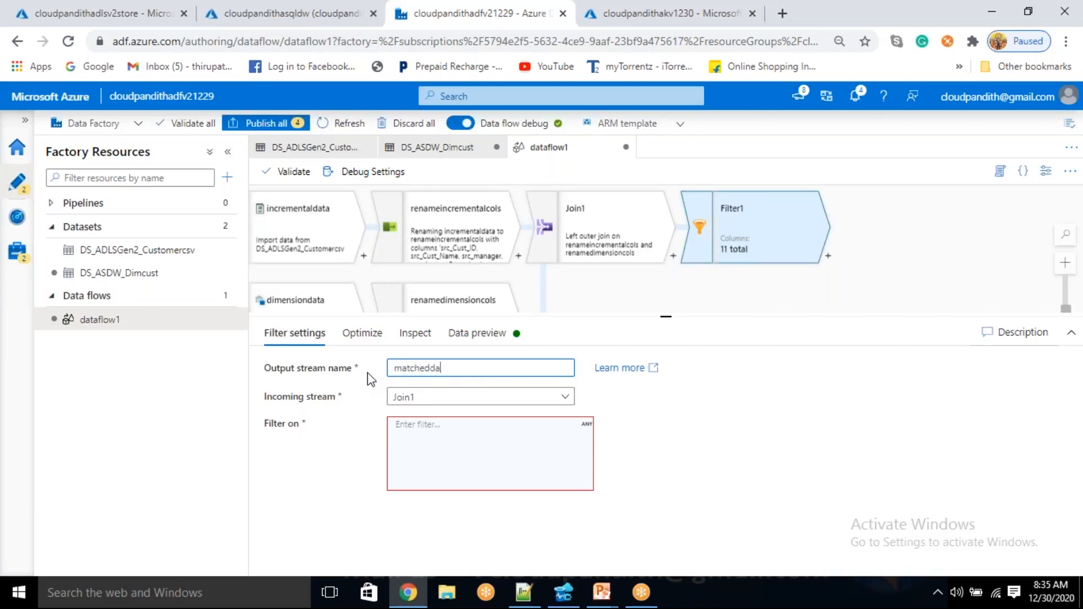
Start the matcheddata filter expression with isNull(dim_city)
left_click(528, 465)
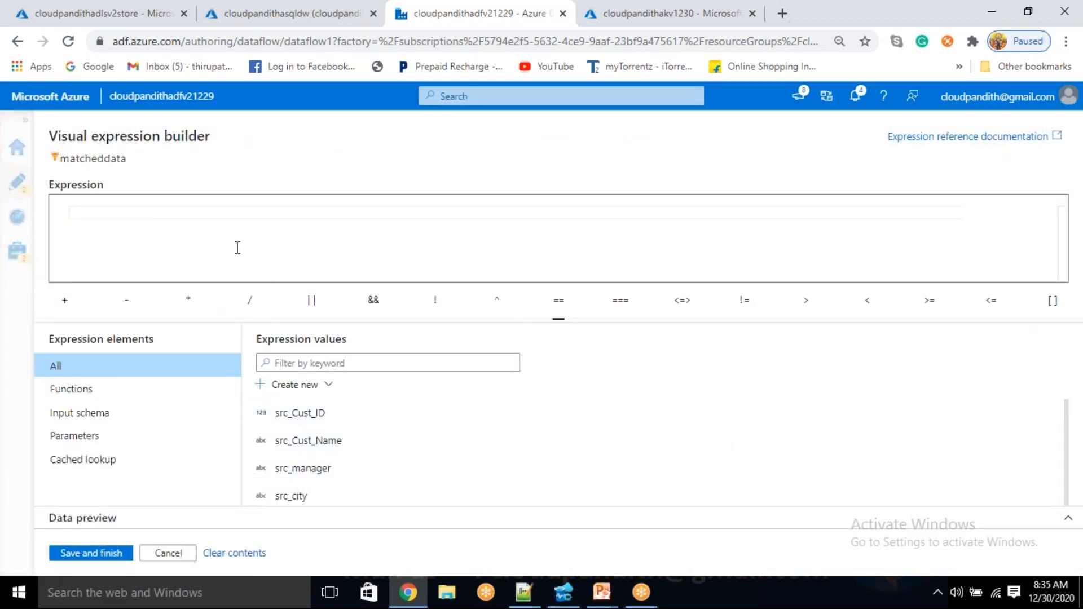
type("isNU")
key("Return")
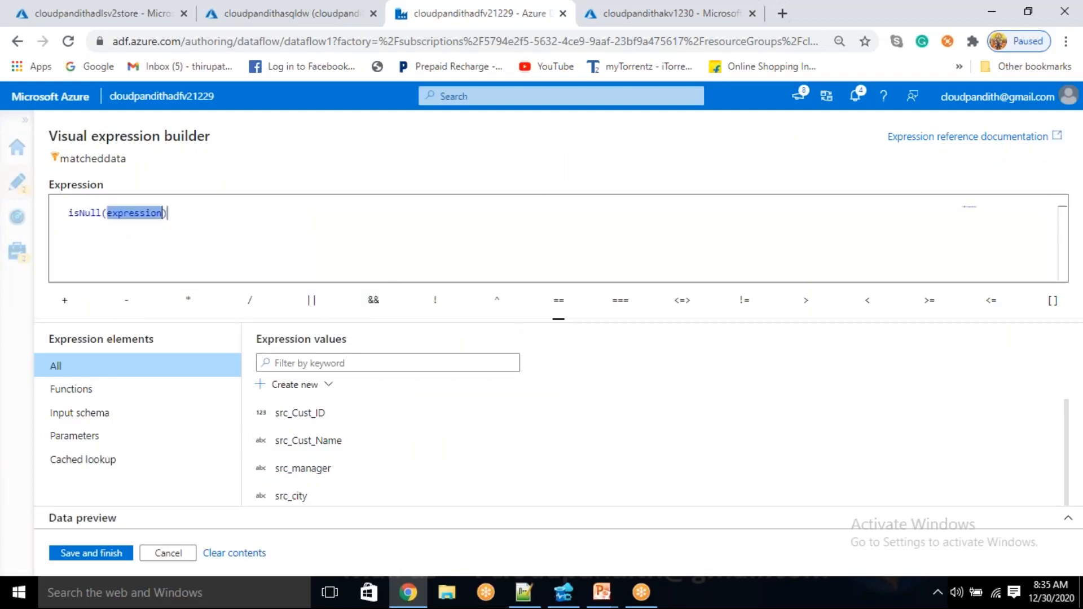
key("BackSpace")
scroll(322, 460, "down", 5)
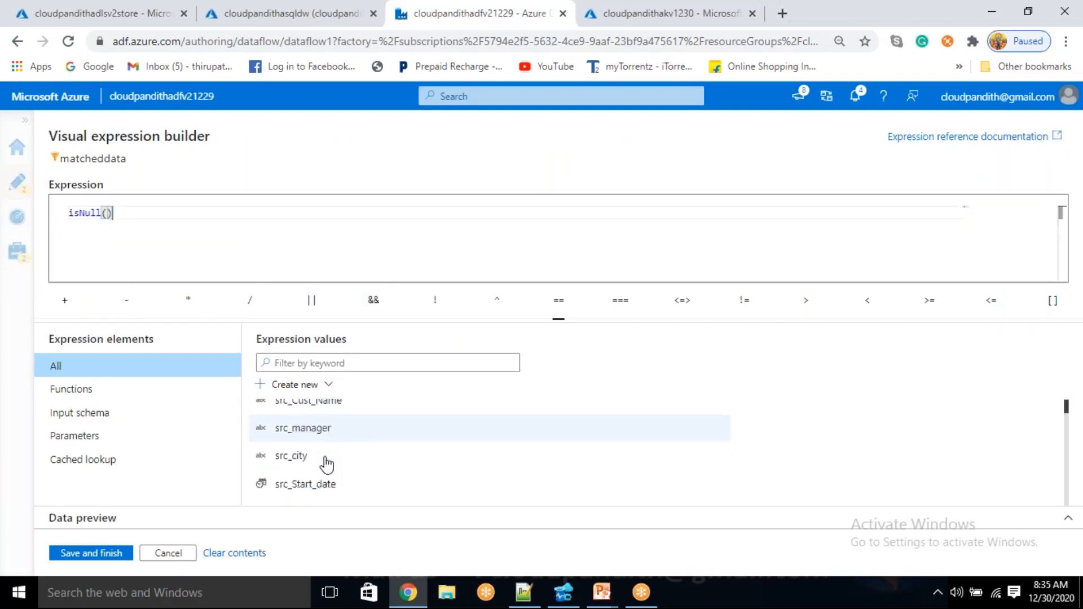
left_click(311, 435)
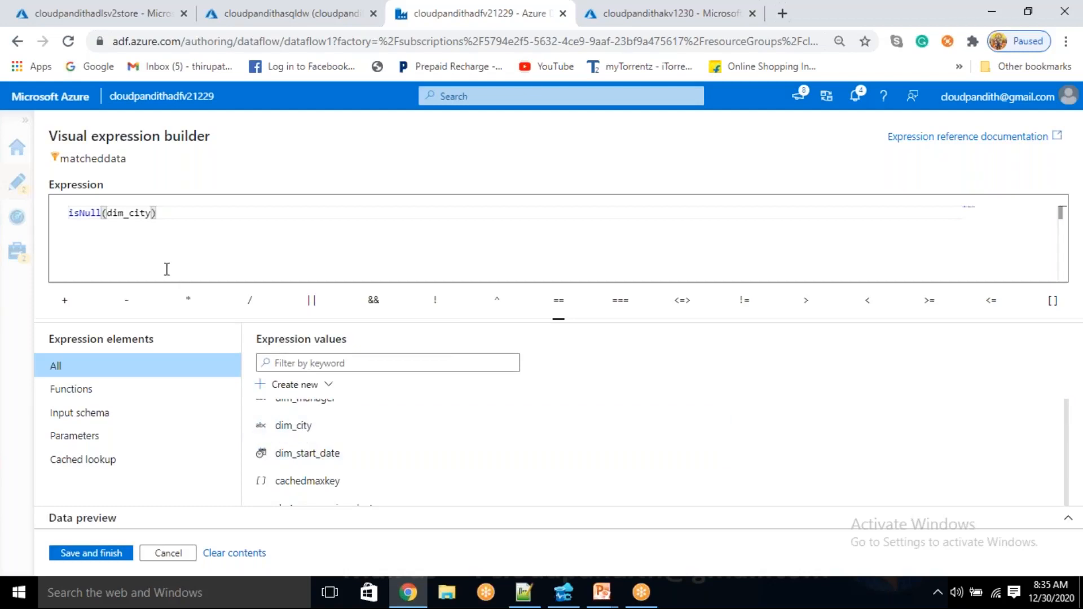
Wrap the null check in a negation so the expression reads not(isNull(dim_city))
key("ctrl+a")
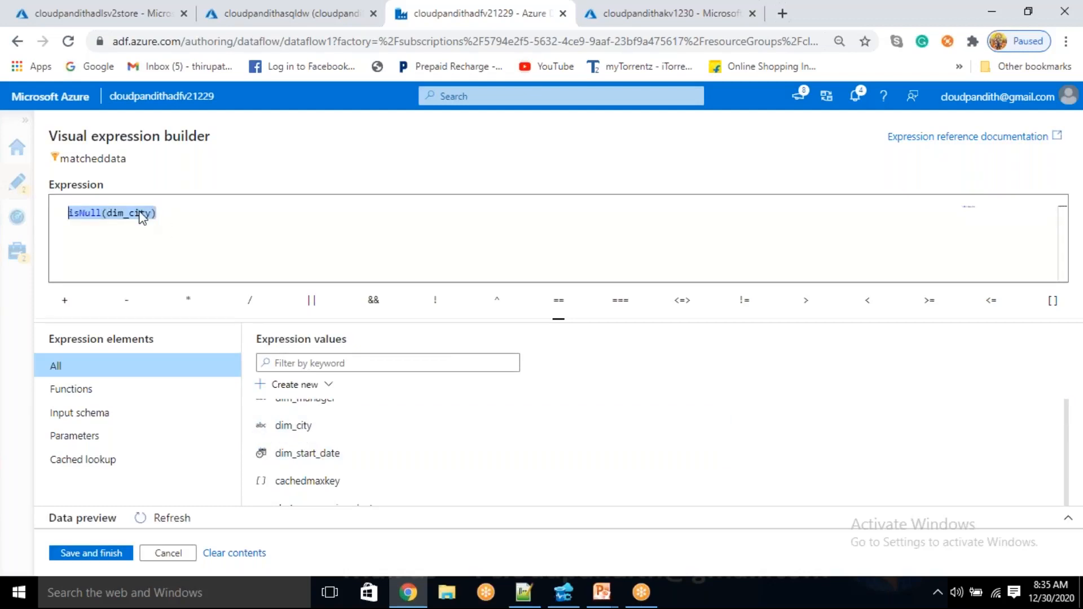
double_click(141, 214)
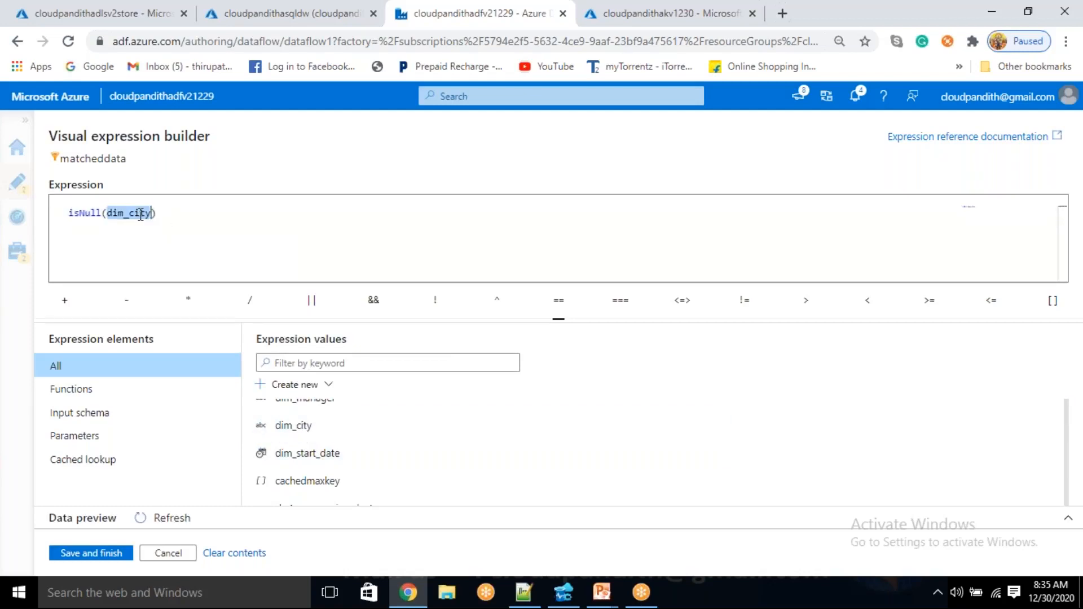
left_click(173, 218)
key("Home")
type("not(")
key("End")
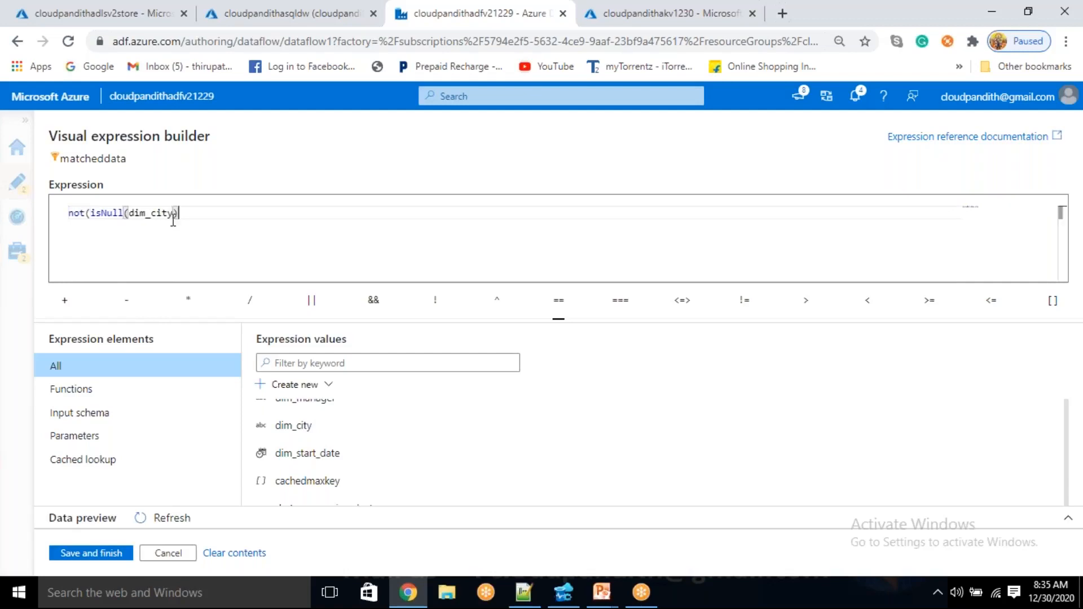
Review the filter expression's parts: the dim_city column, the isNull check and the surrounding not function
double_click(102, 216)
double_click(135, 214)
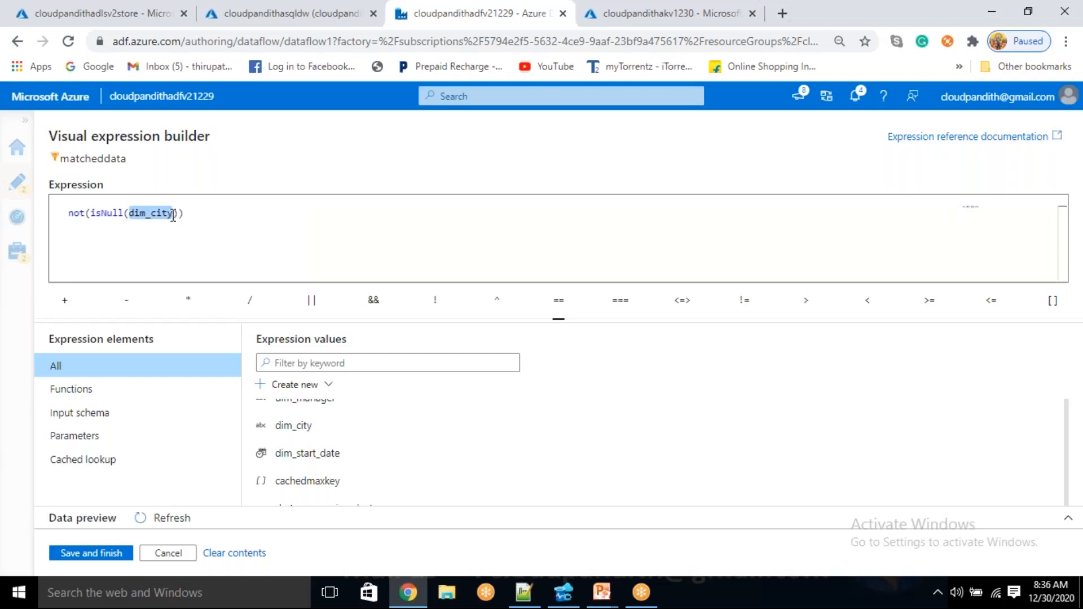
left_click(201, 215)
left_click_drag(186, 213, 31, 221)
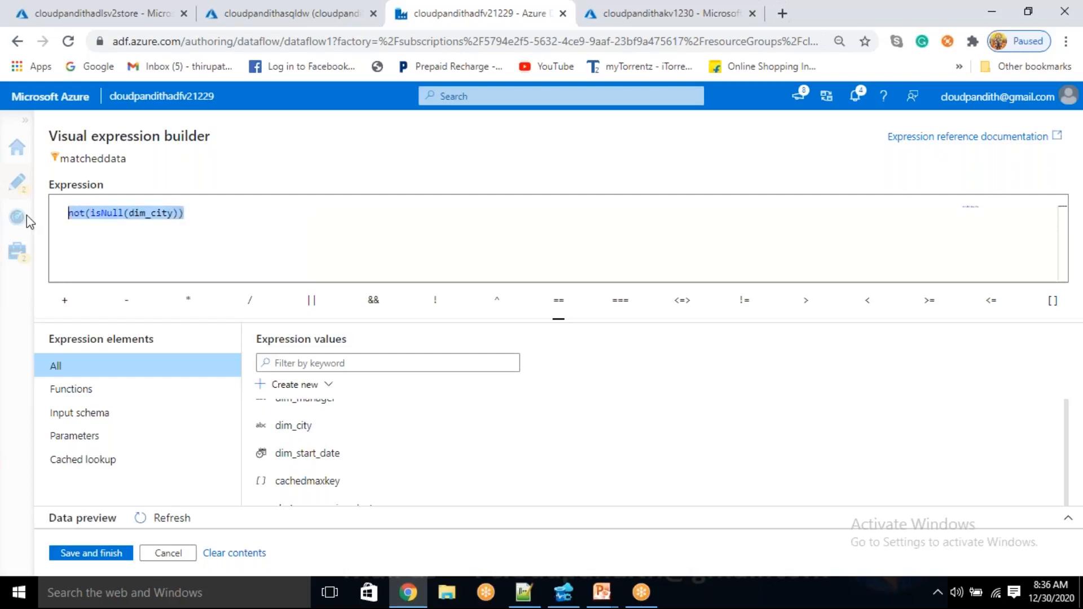
left_click(149, 246)
double_click(116, 212)
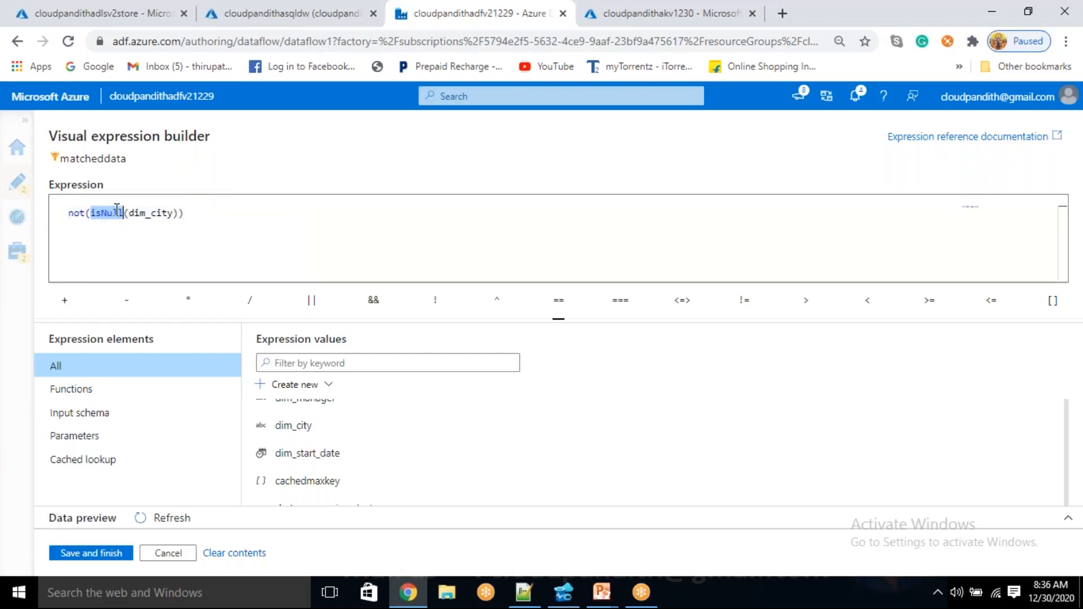
double_click(148, 213)
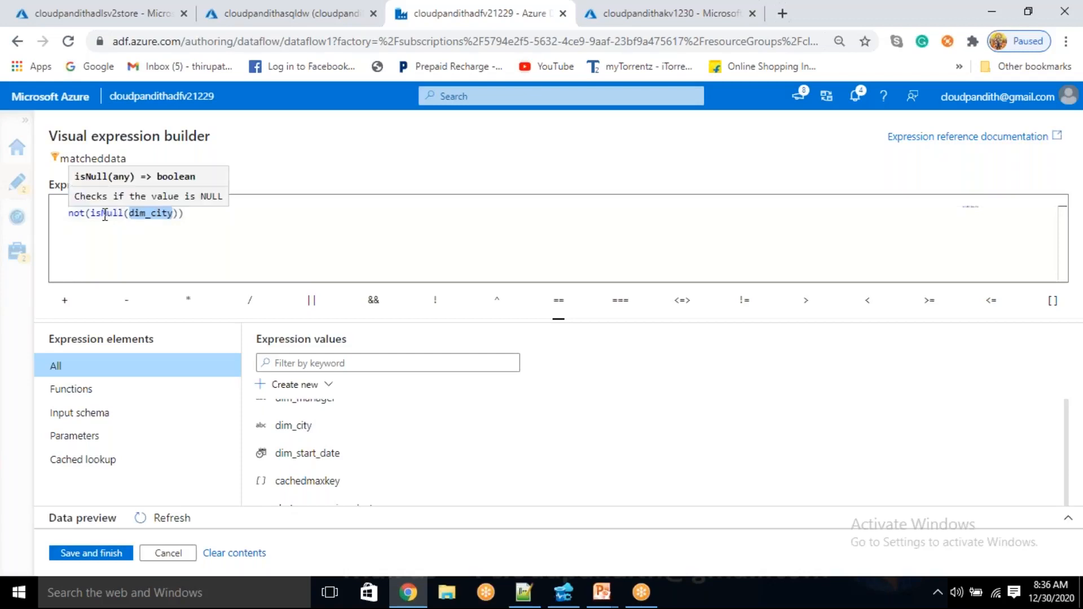
left_click_drag(91, 213, 178, 216)
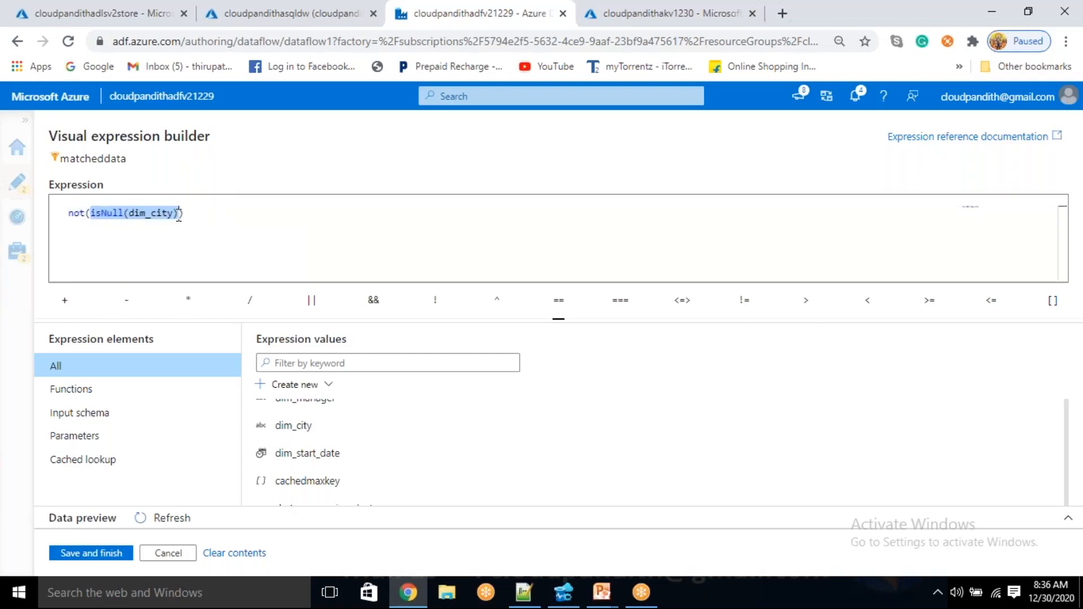
double_click(77, 213)
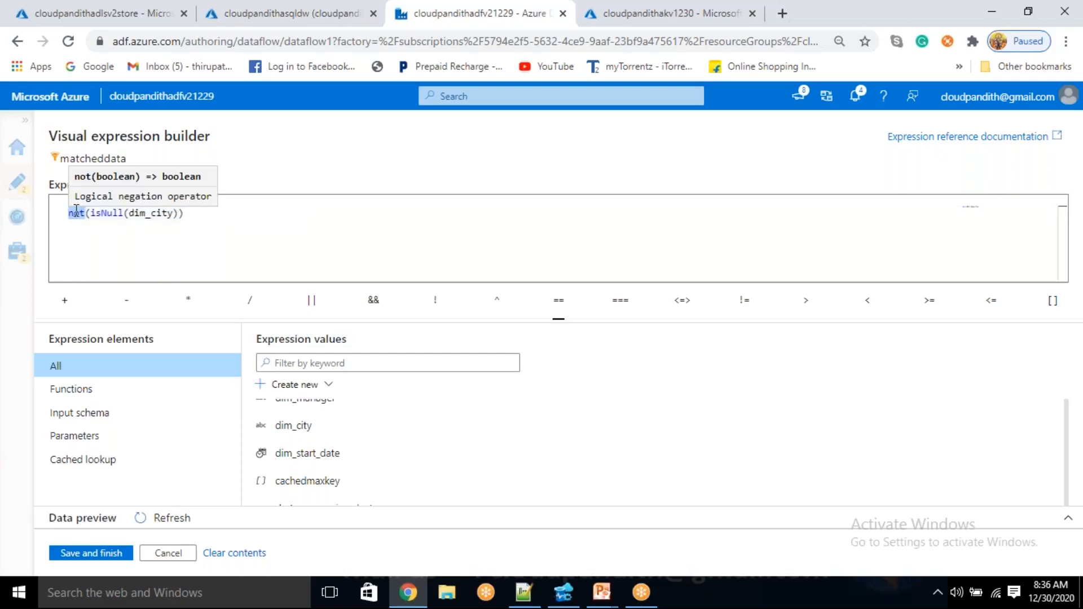
Save the filter expression and refresh the matcheddata data preview
left_click(99, 554)
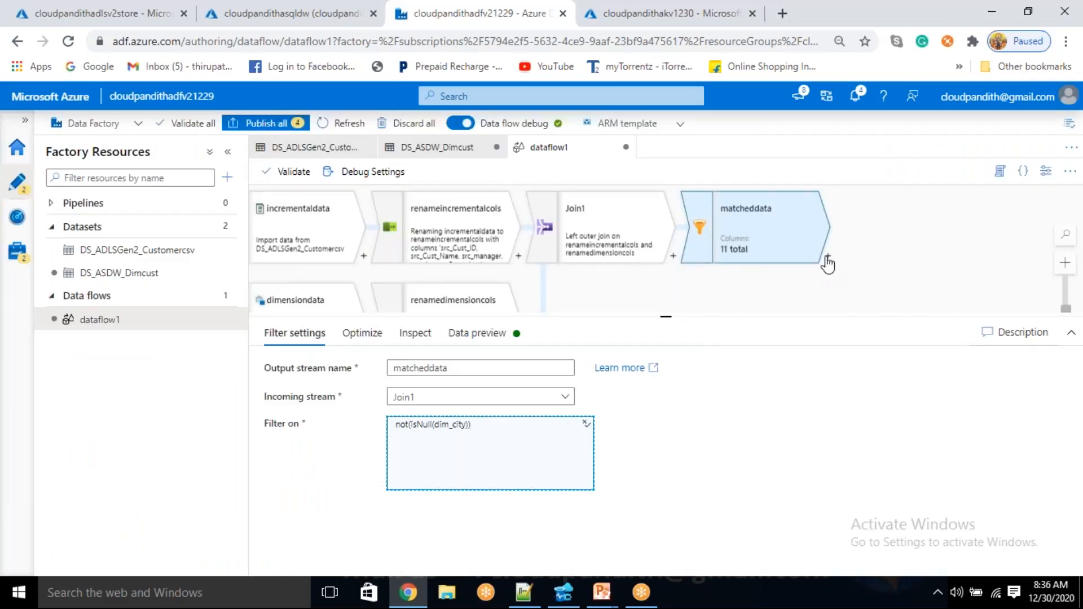
left_click(476, 334)
left_click(321, 390)
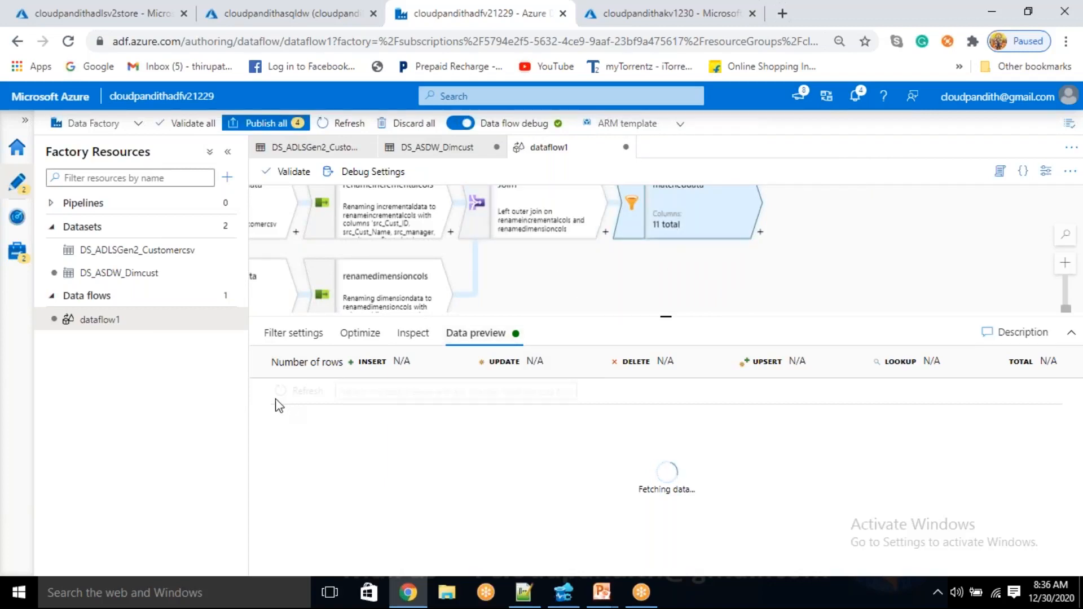
Examine the dim_ columns in Join1's data preview and review its left outer join settings
left_click(305, 333)
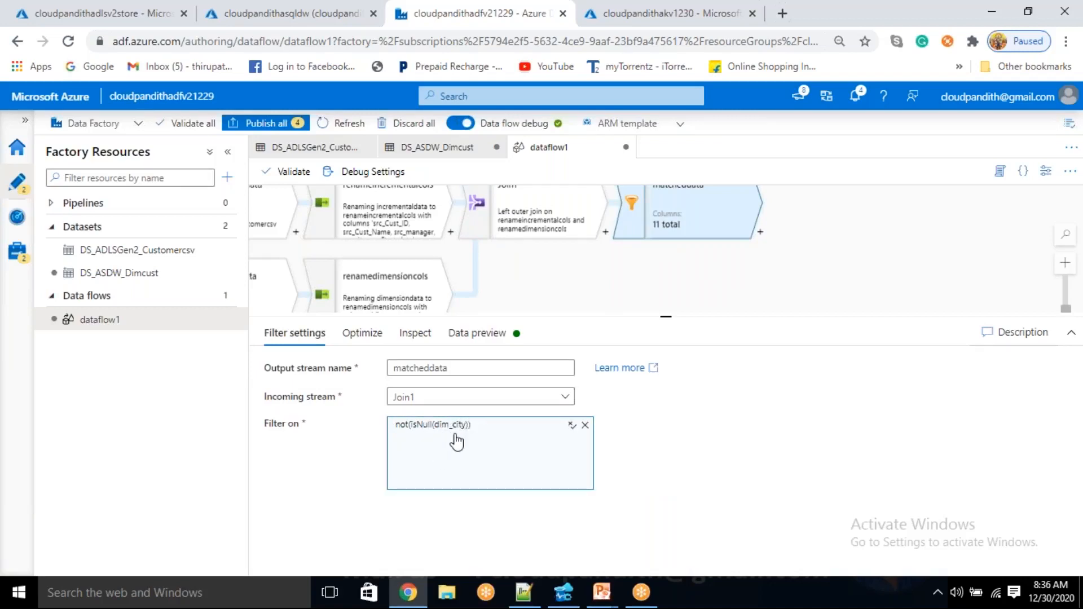
left_click(536, 228)
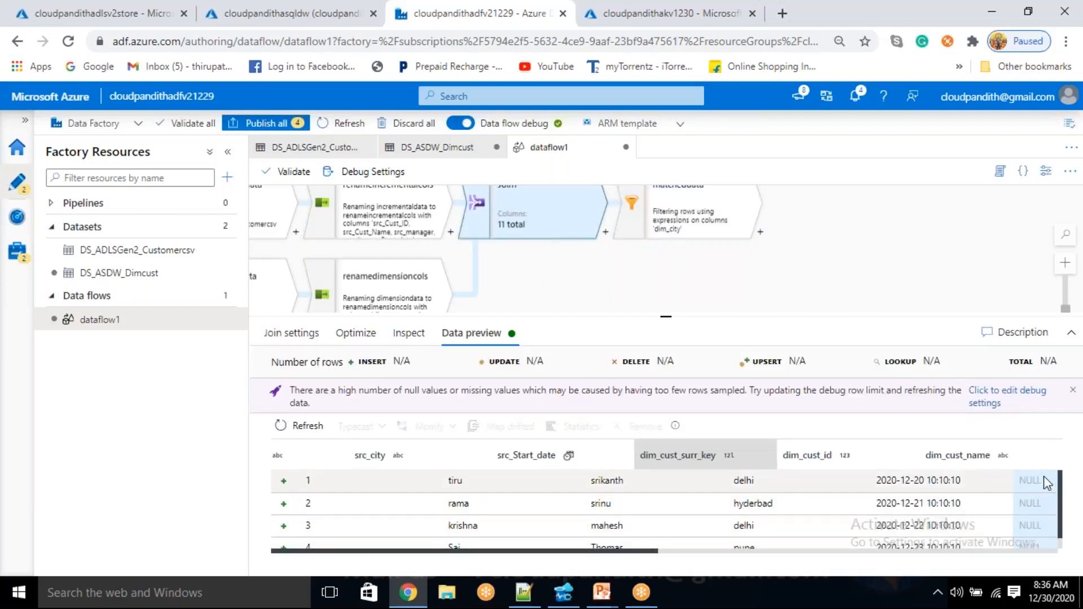
left_click_drag(642, 555, 914, 559)
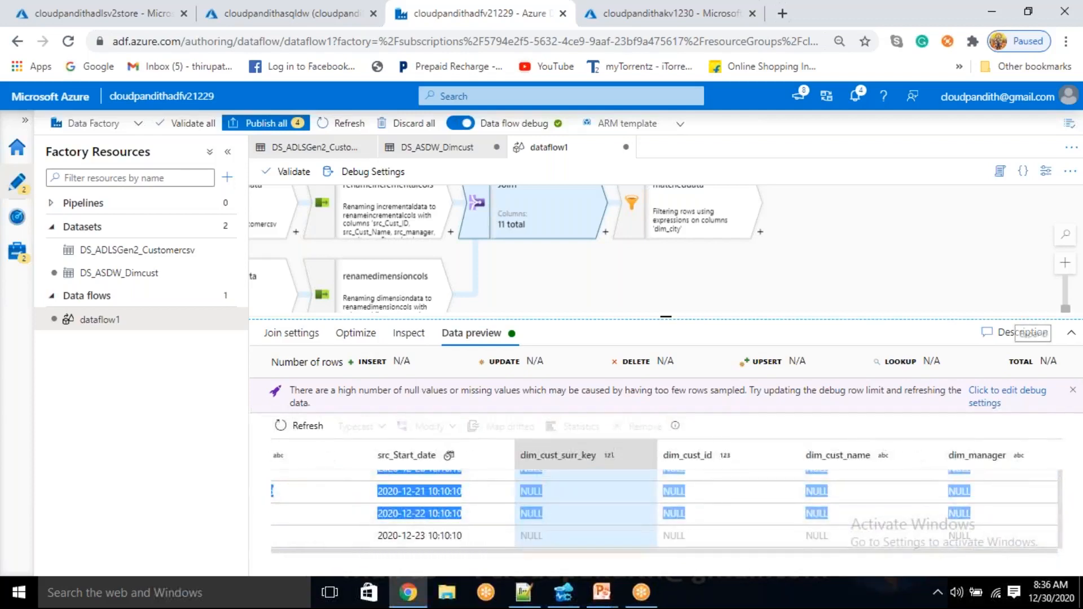
left_click(1071, 333)
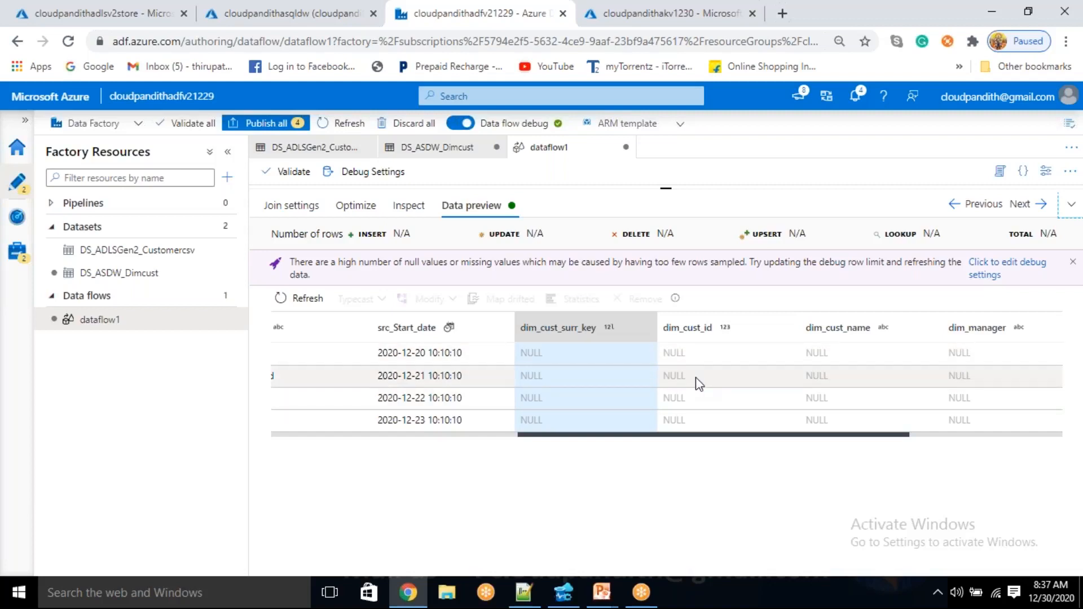
left_click(1071, 204)
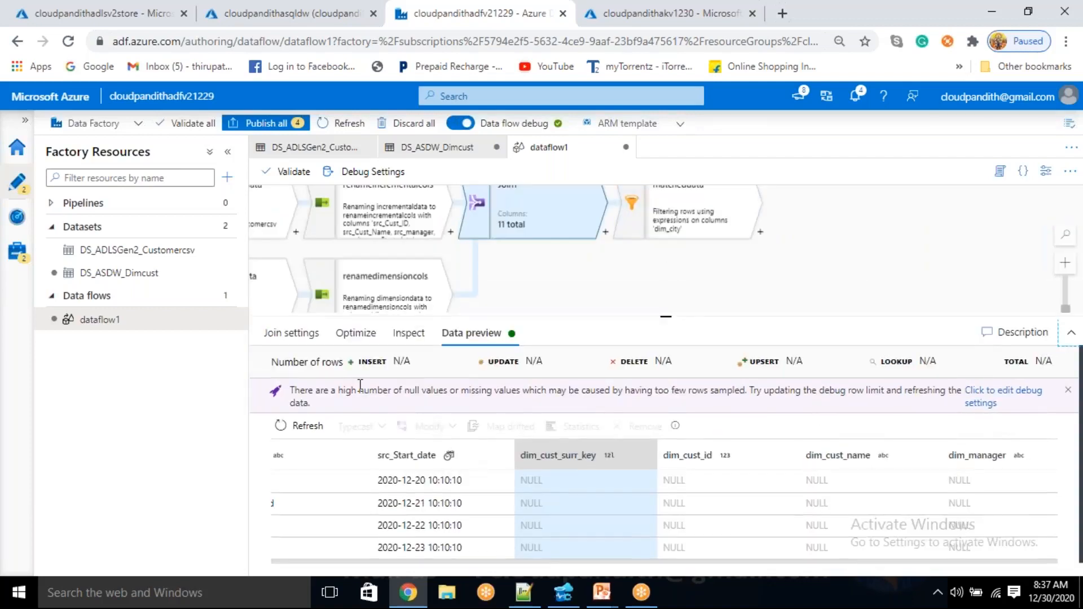
left_click(310, 334)
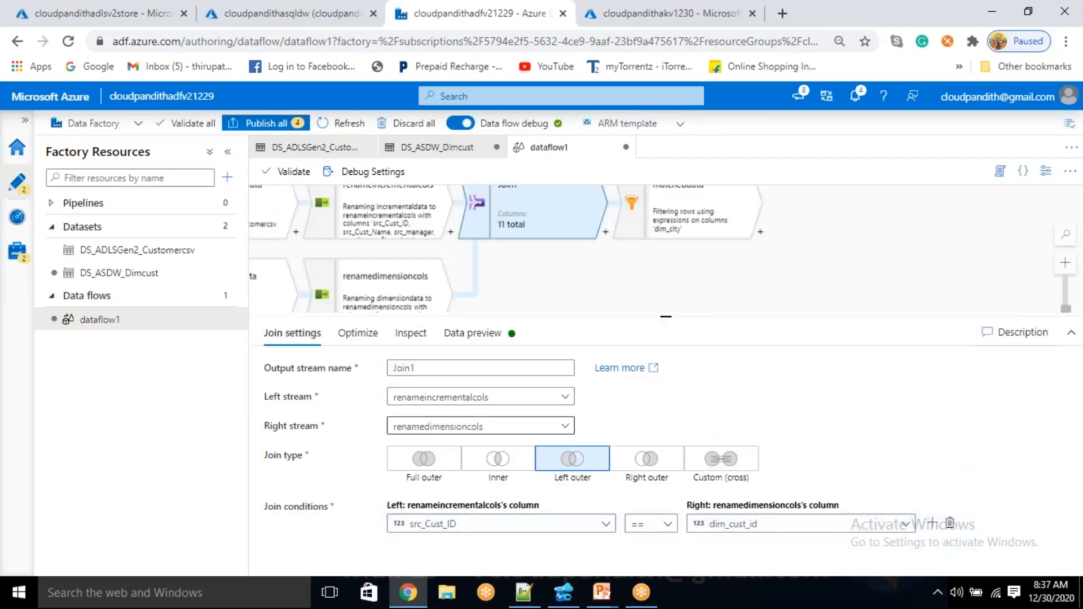
Check the matcheddata filter condition against the dim_ column values in Join1's data preview
left_click(662, 235)
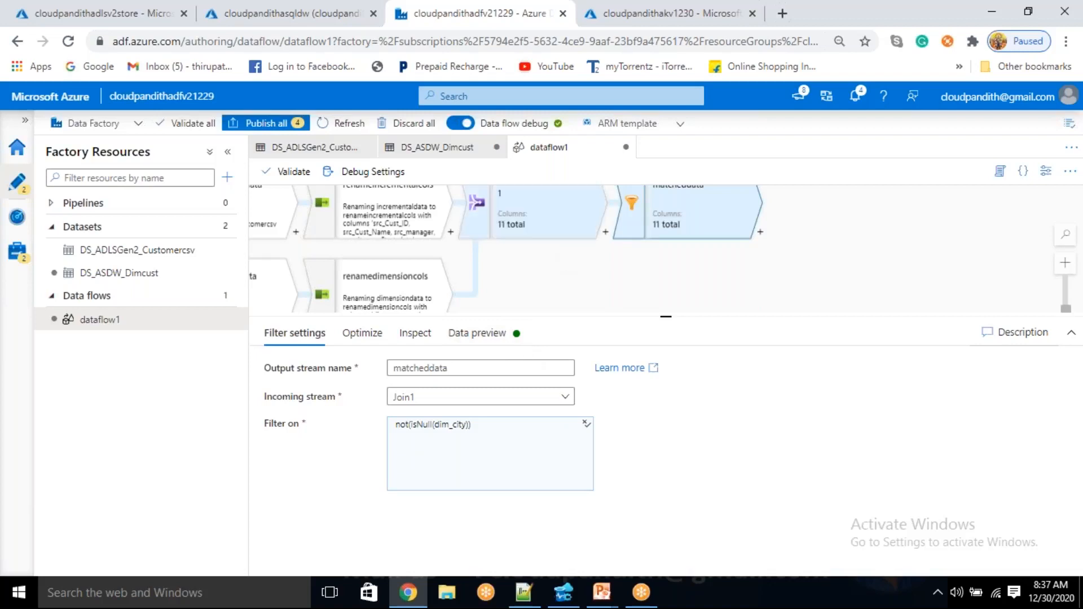
left_click(547, 218)
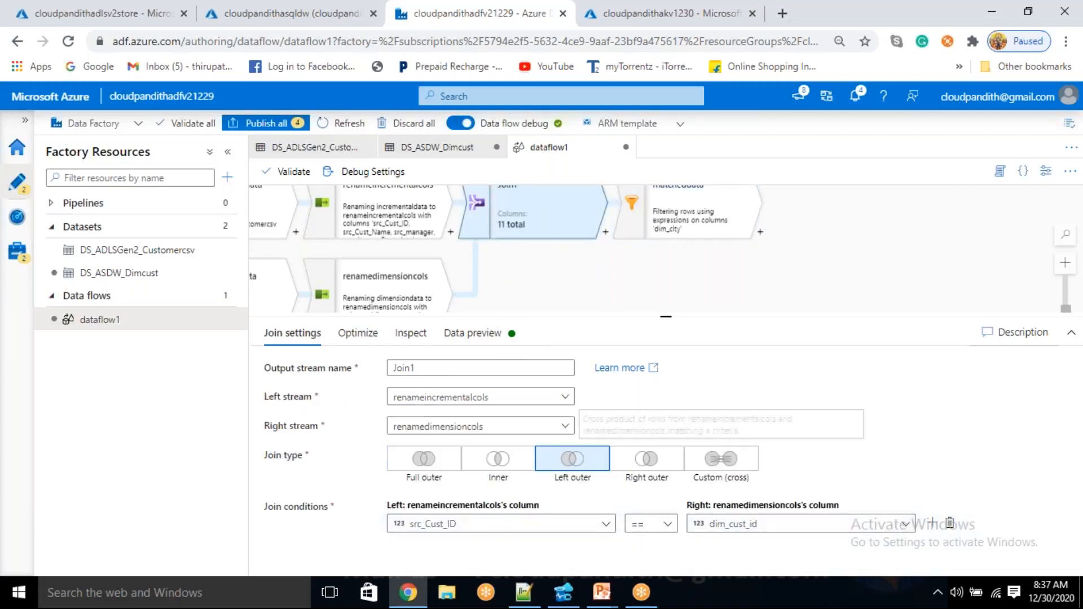
left_click(476, 334)
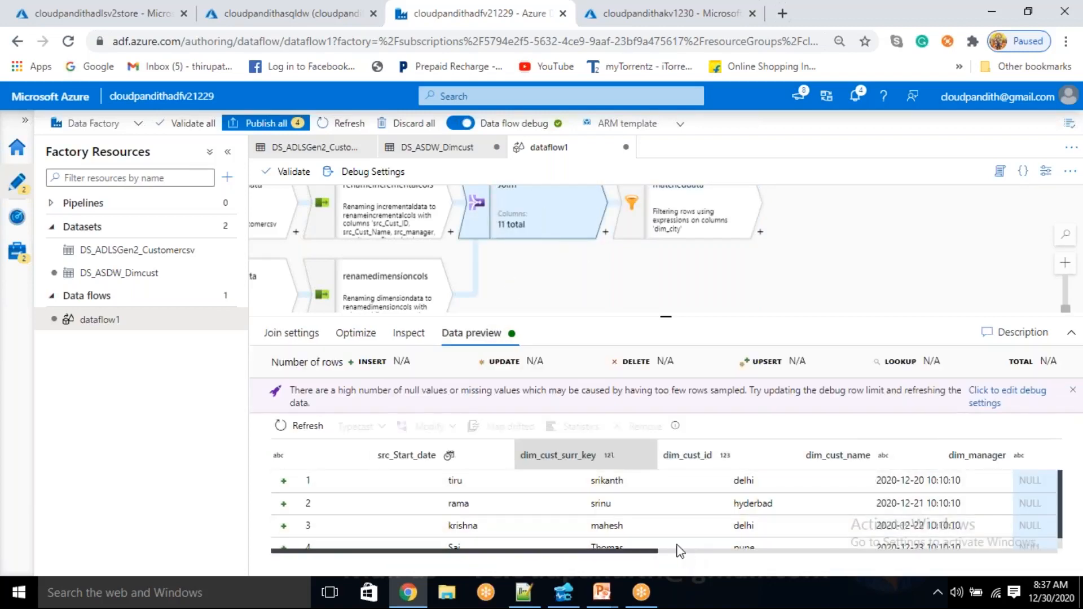
left_click_drag(651, 552, 880, 488)
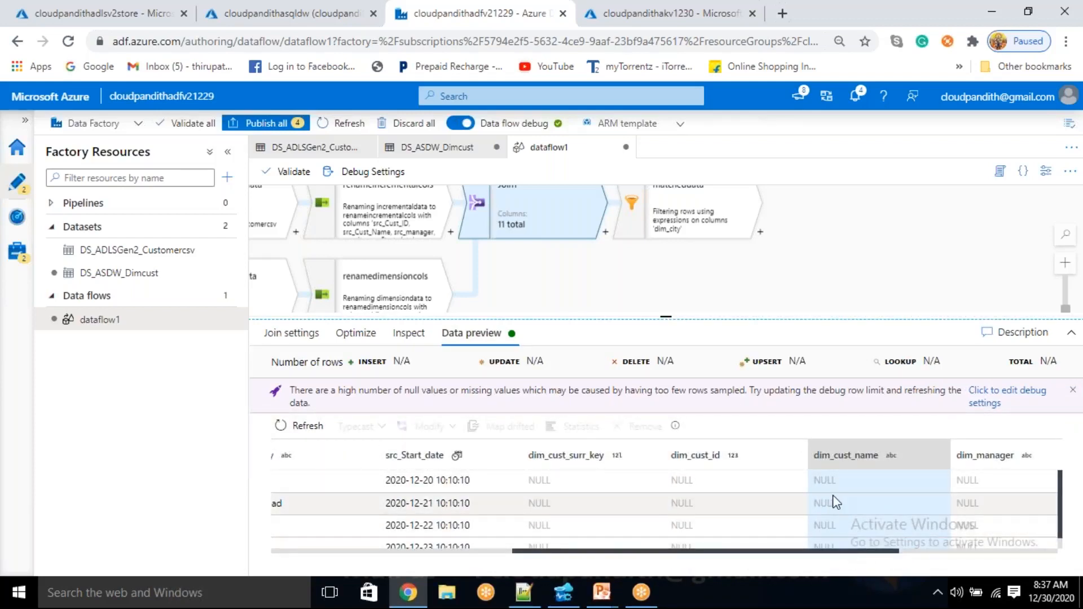
left_click_drag(565, 490, 642, 516)
scroll(554, 509, "down", 1)
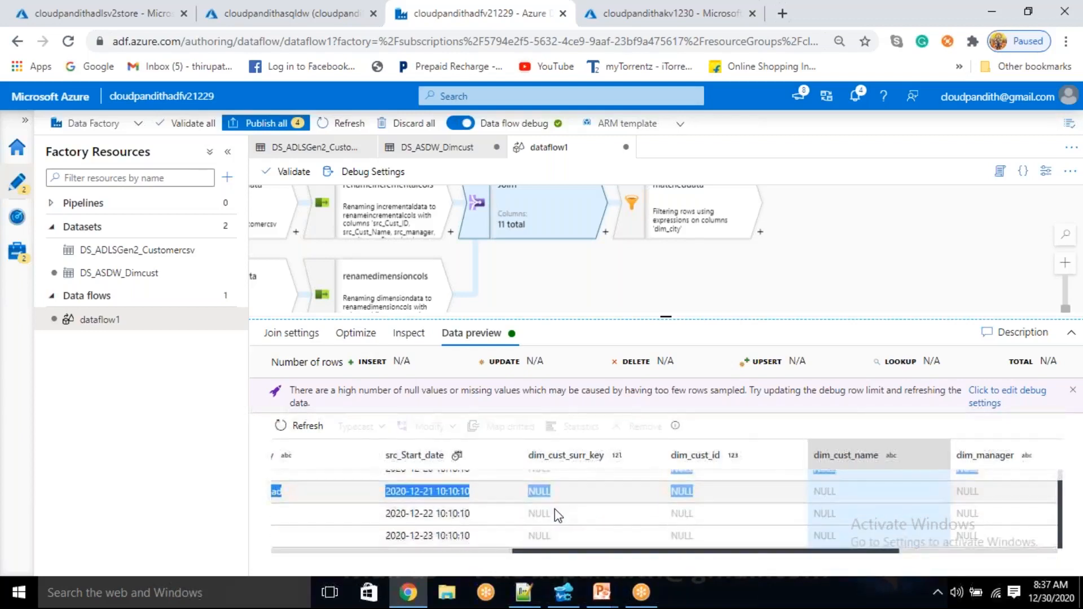
Check the matcheddata filter's data preview for output rows
left_click(688, 218)
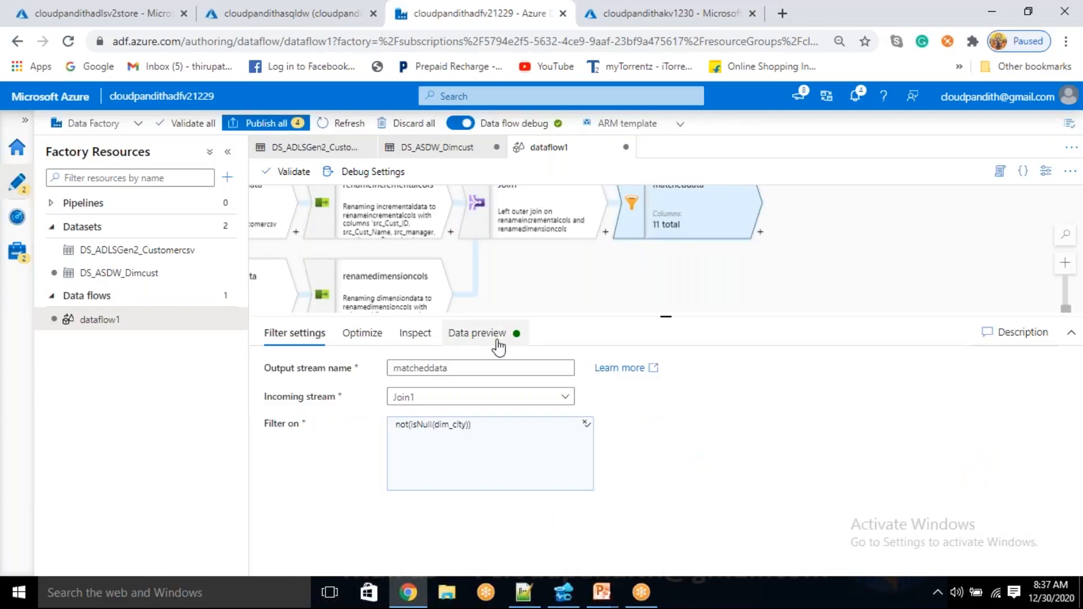
left_click(490, 334)
left_click_drag(276, 447, 325, 446)
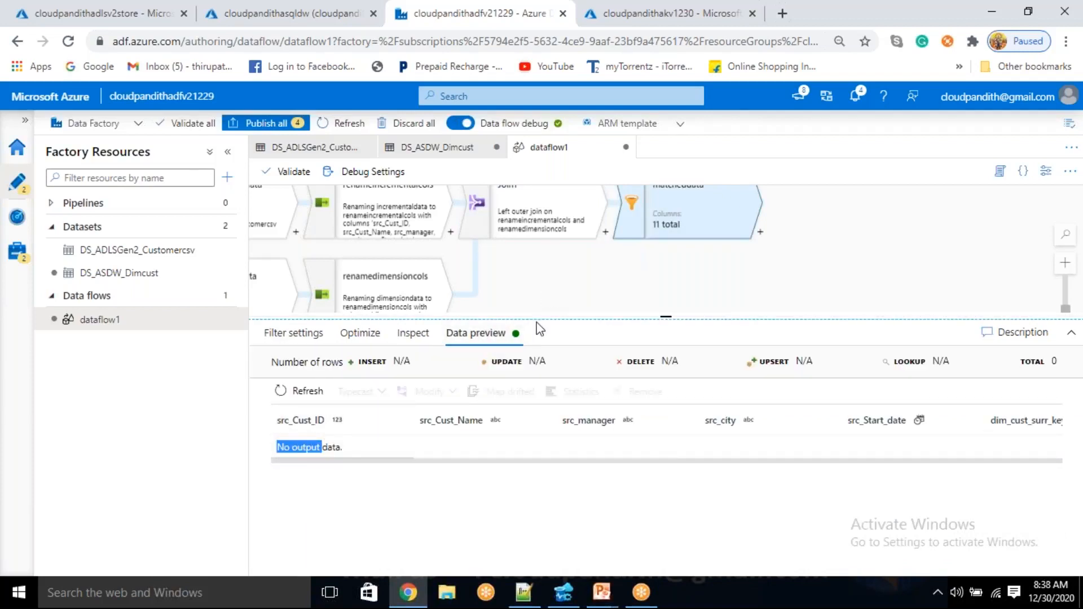
Enlarge the data flow canvas and add a new branch from Join1
left_click_drag(669, 318, 667, 430)
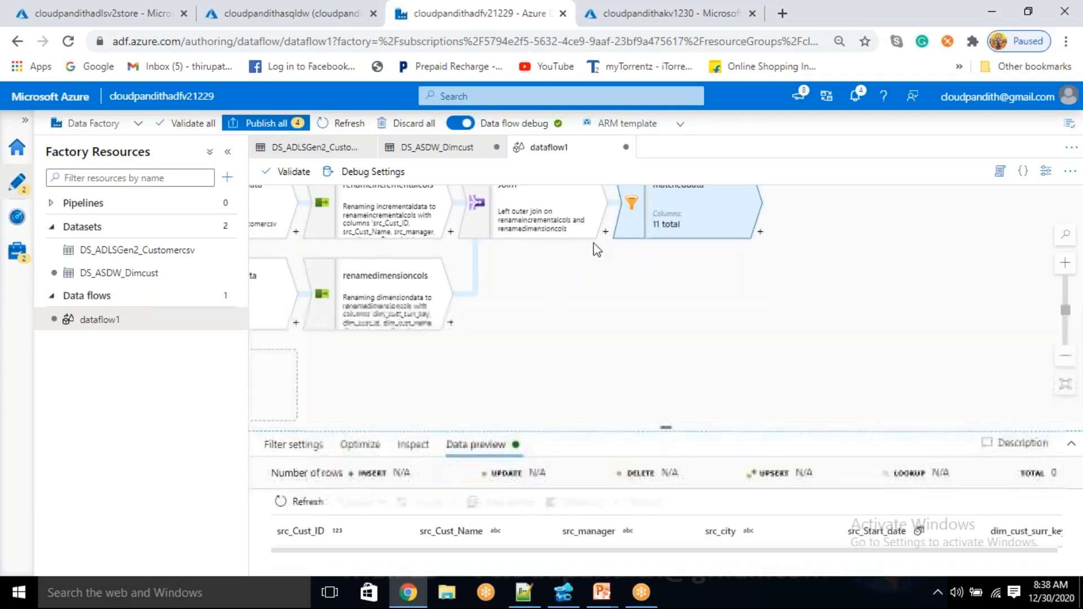
left_click(606, 233)
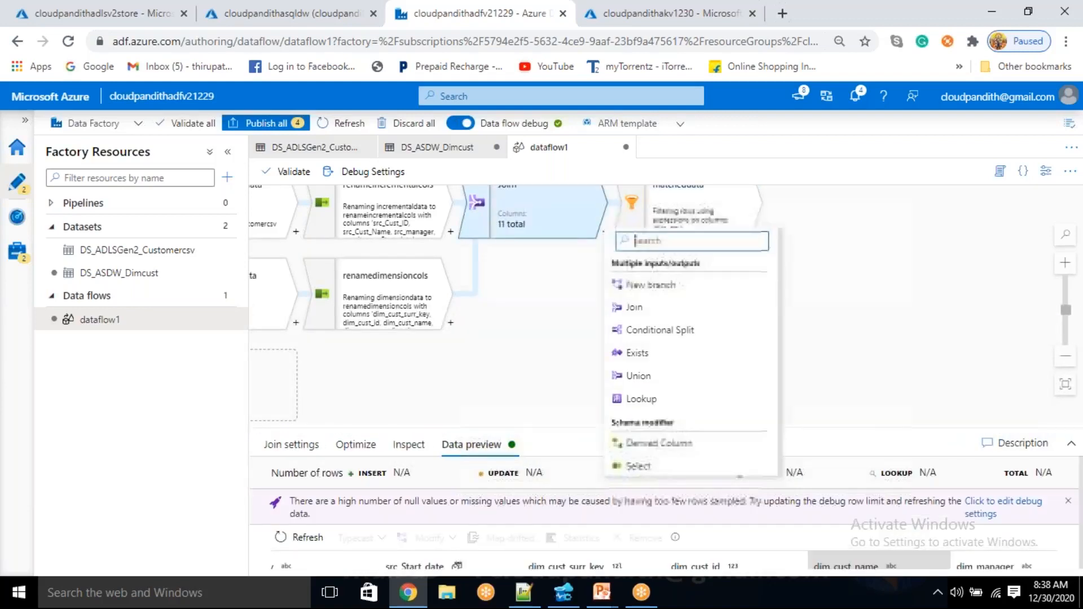
left_click(636, 287)
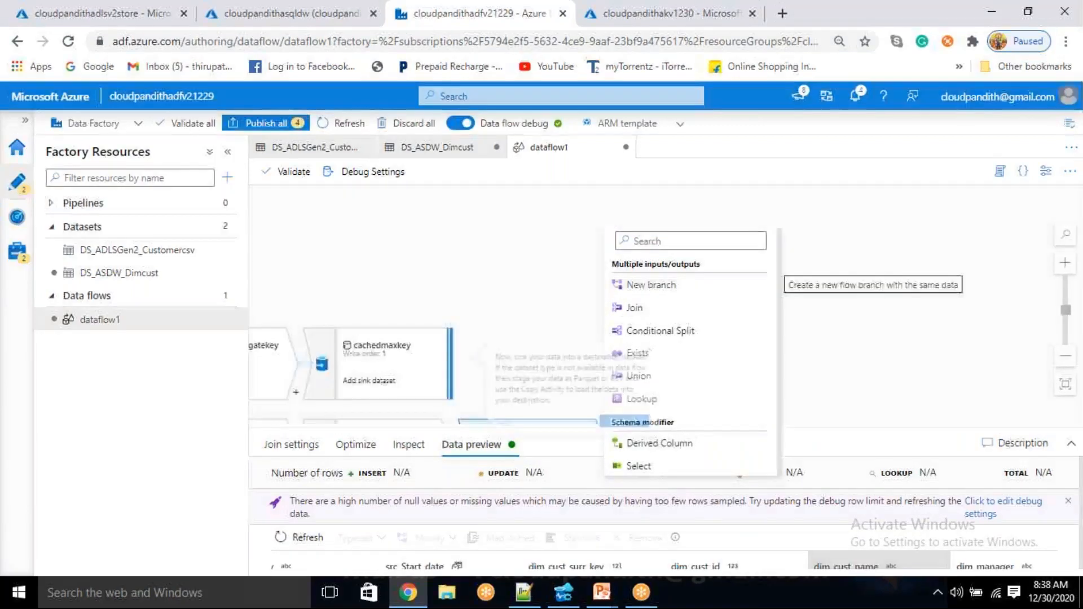
left_click(668, 338)
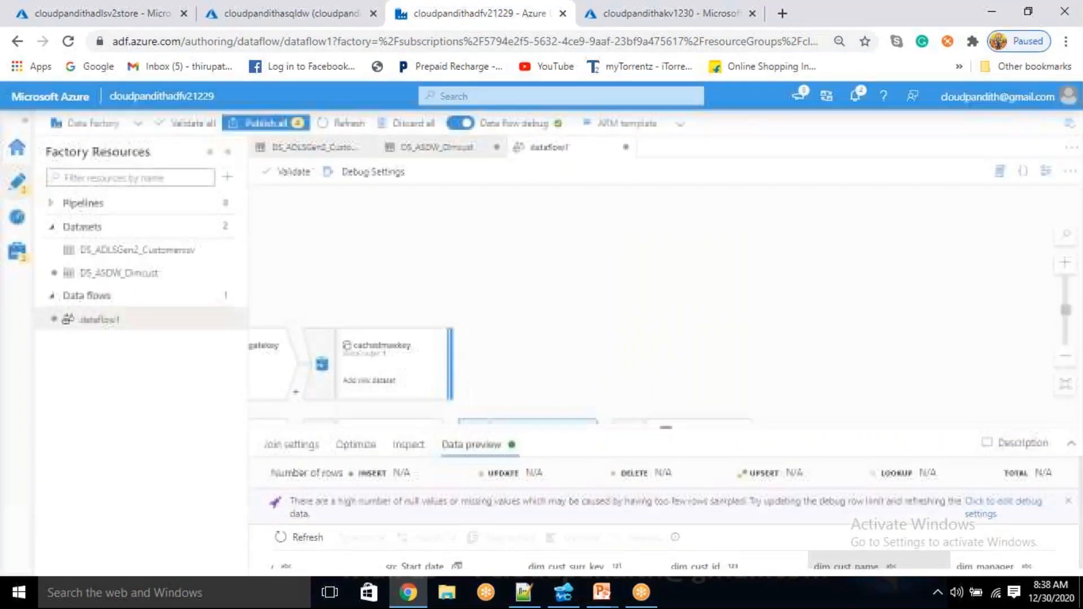
Add a Filter transformation to the new Join1 branch and enlarge its settings area
left_click_drag(669, 340, 568, 238)
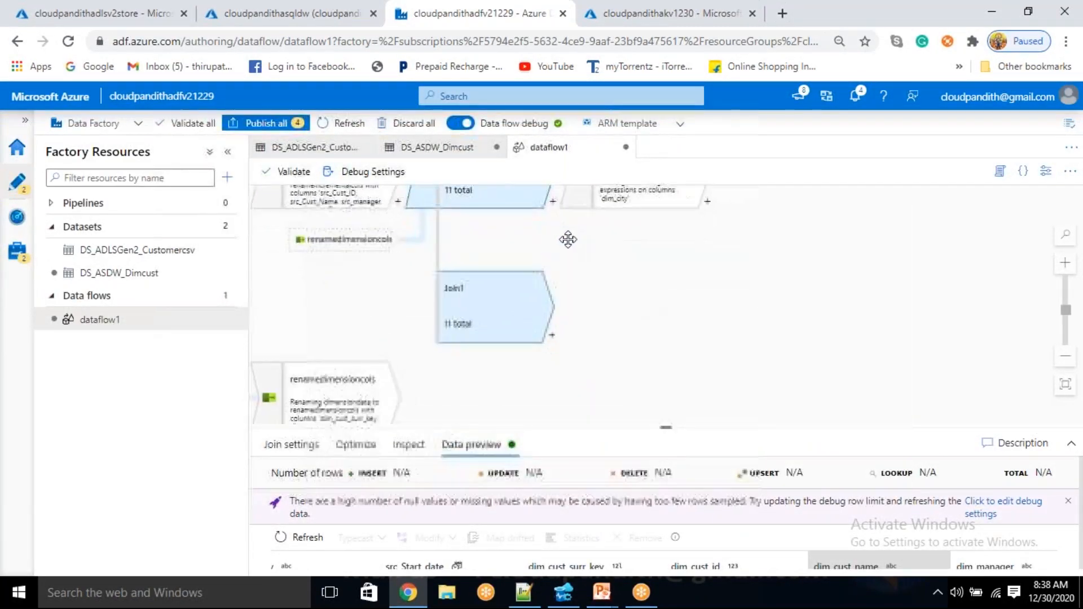
left_click(549, 333)
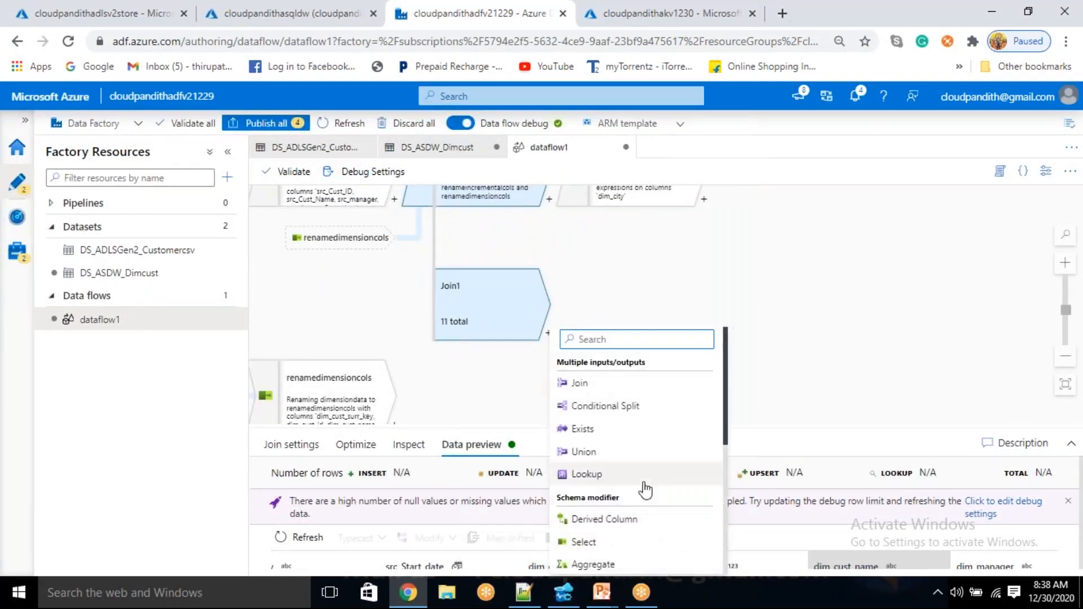
scroll(610, 539, "down", 5)
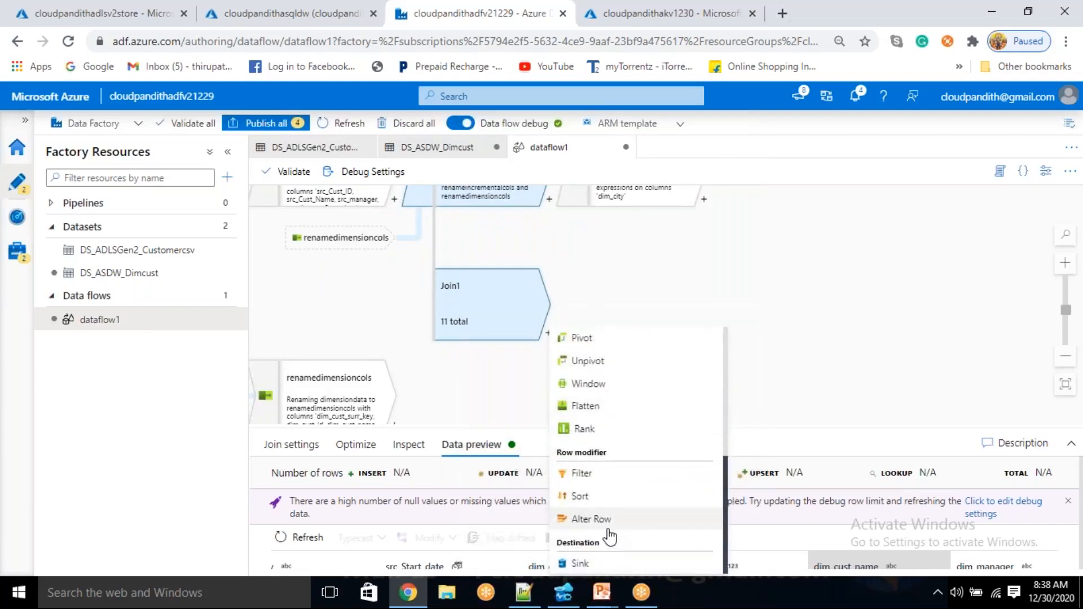
left_click(585, 480)
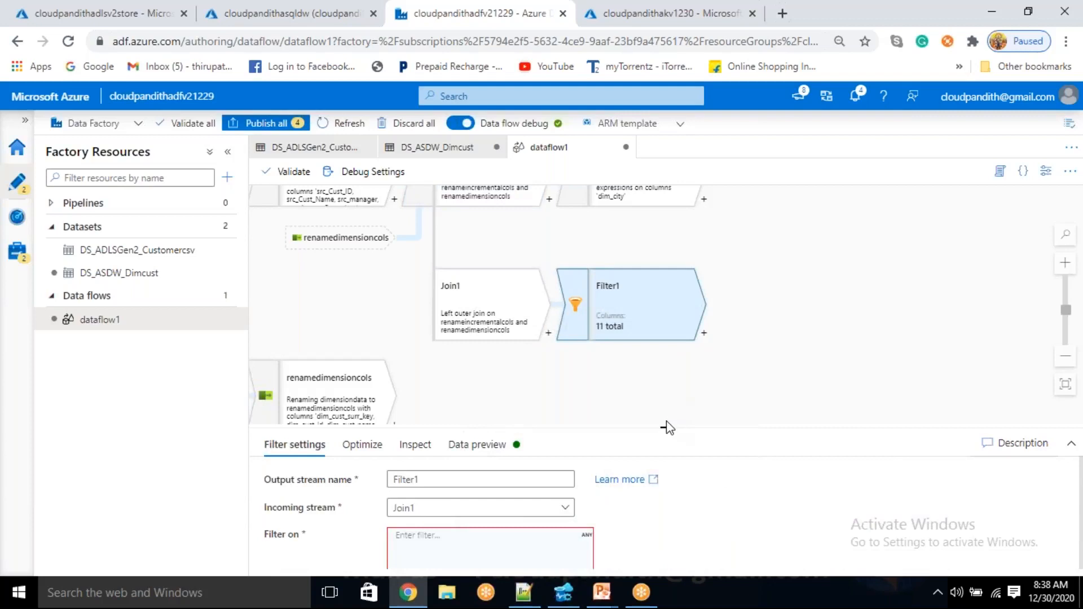
left_click(667, 428)
left_click_drag(669, 543, 671, 370)
left_click_drag(744, 326, 728, 288)
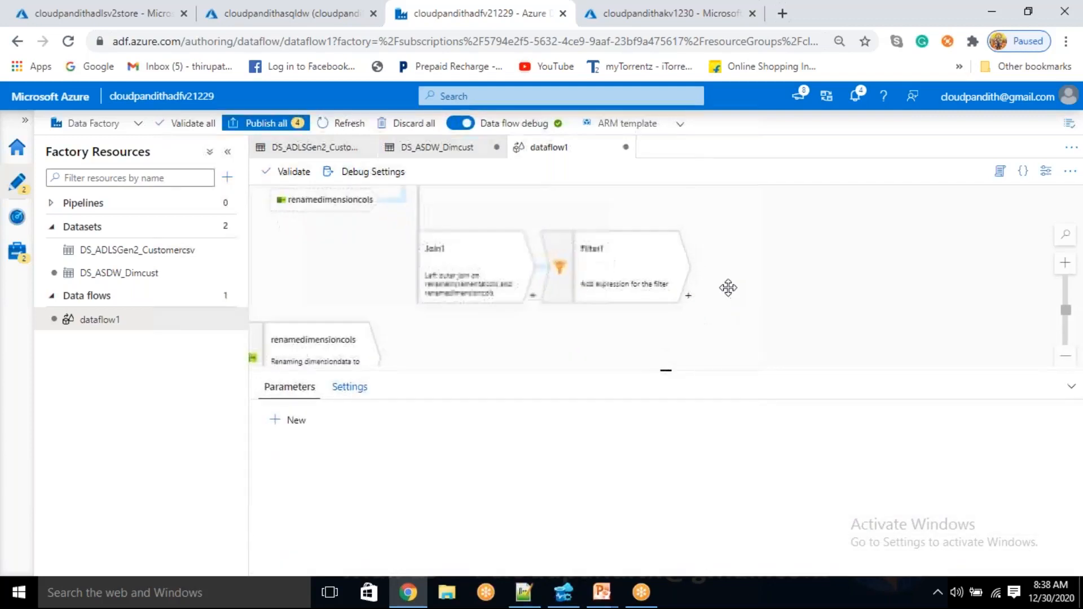
left_click(634, 273)
left_click_drag(726, 370, 666, 338)
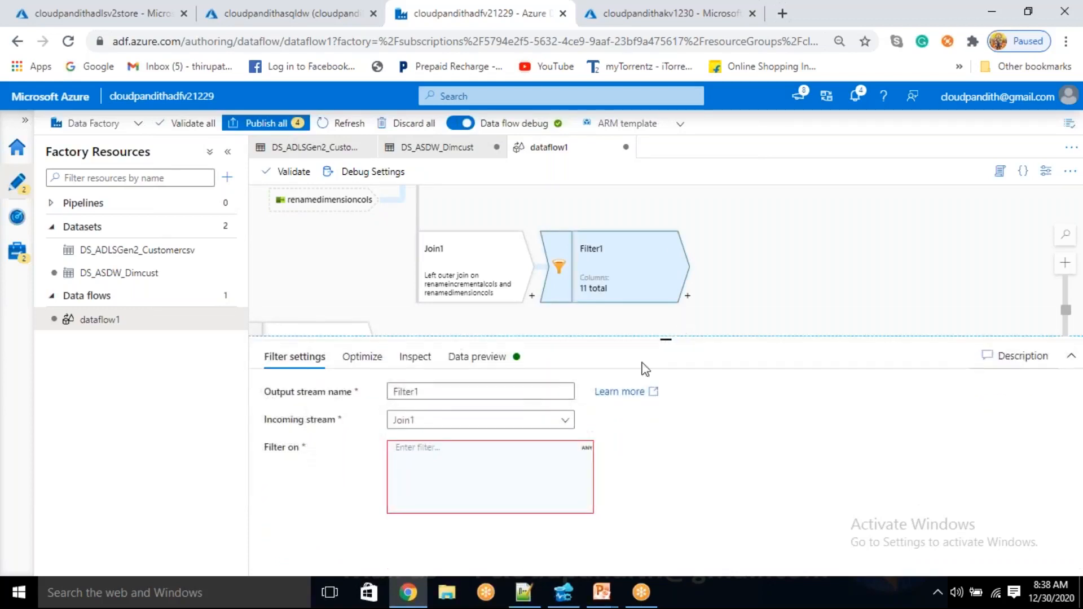
Rename the new filter's output stream to insertrecords
left_click(453, 486)
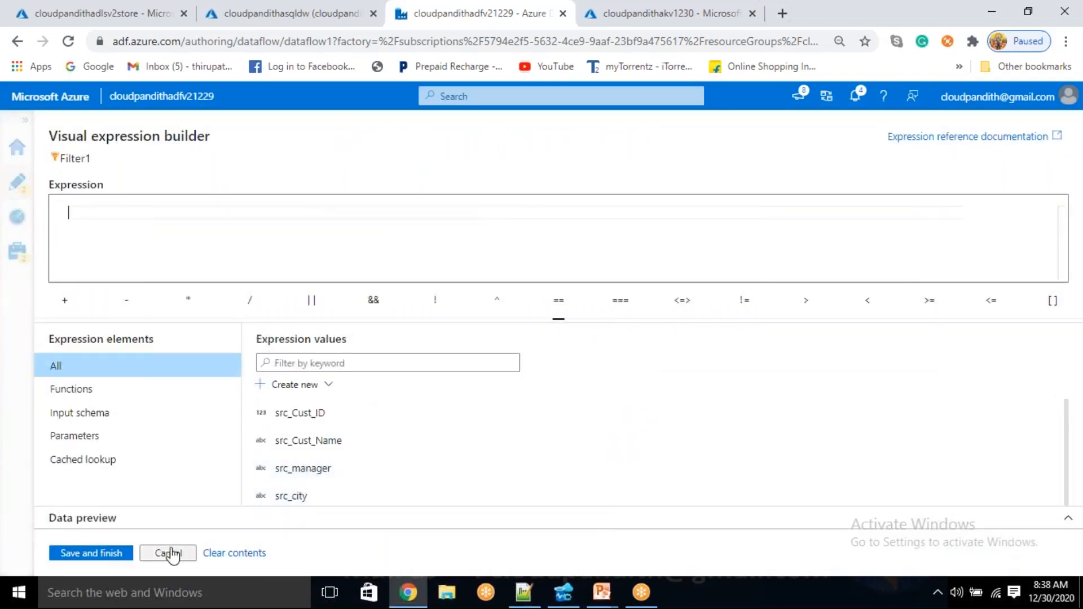
left_click(161, 554)
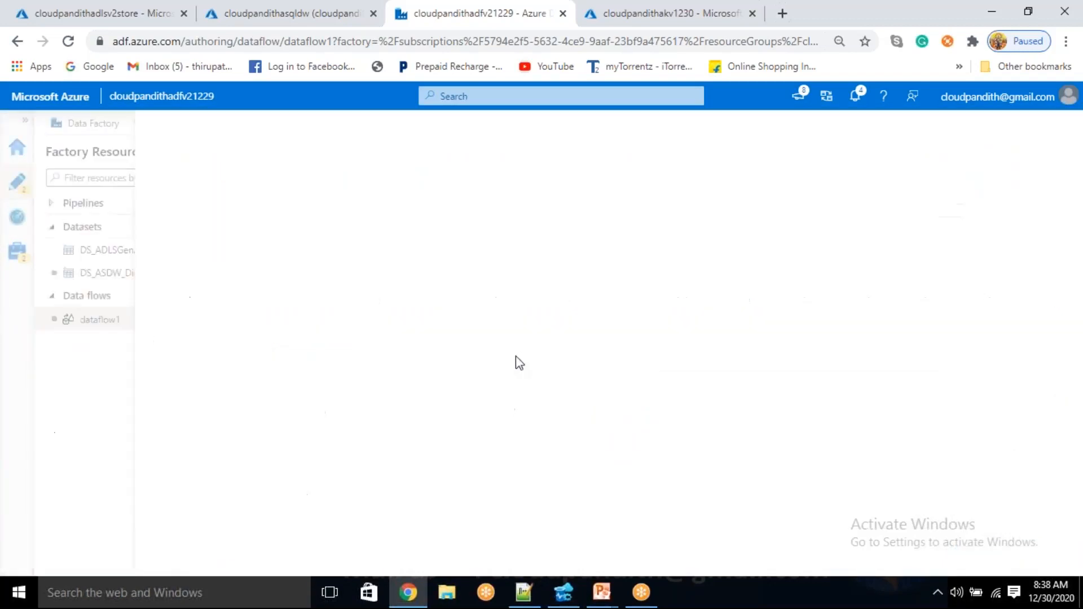
left_click_drag(435, 390, 363, 394)
key("BackSpace")
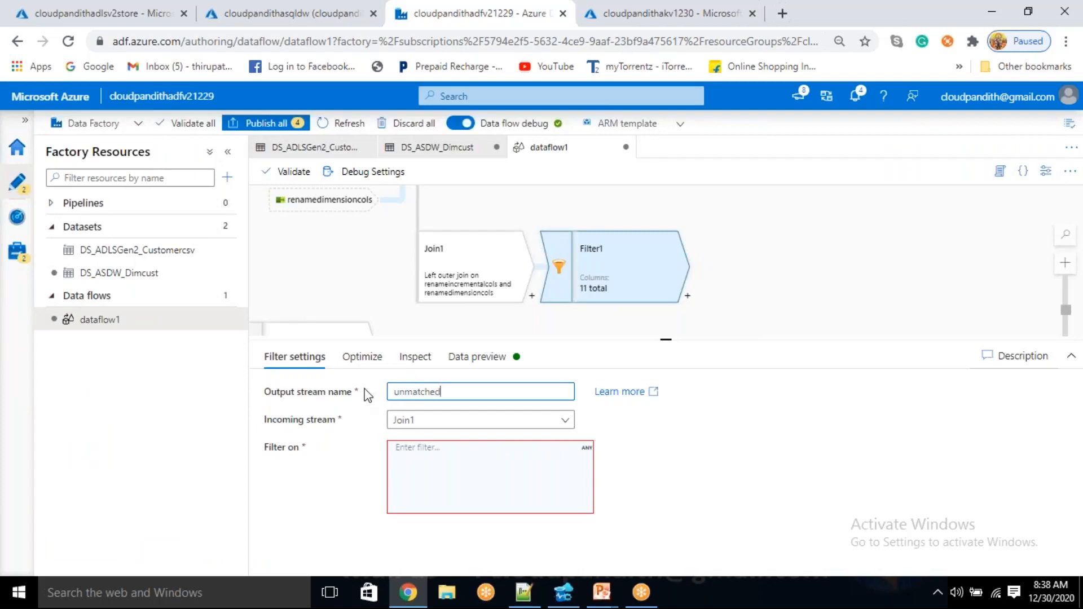
key("ctrl+a")
type("i")
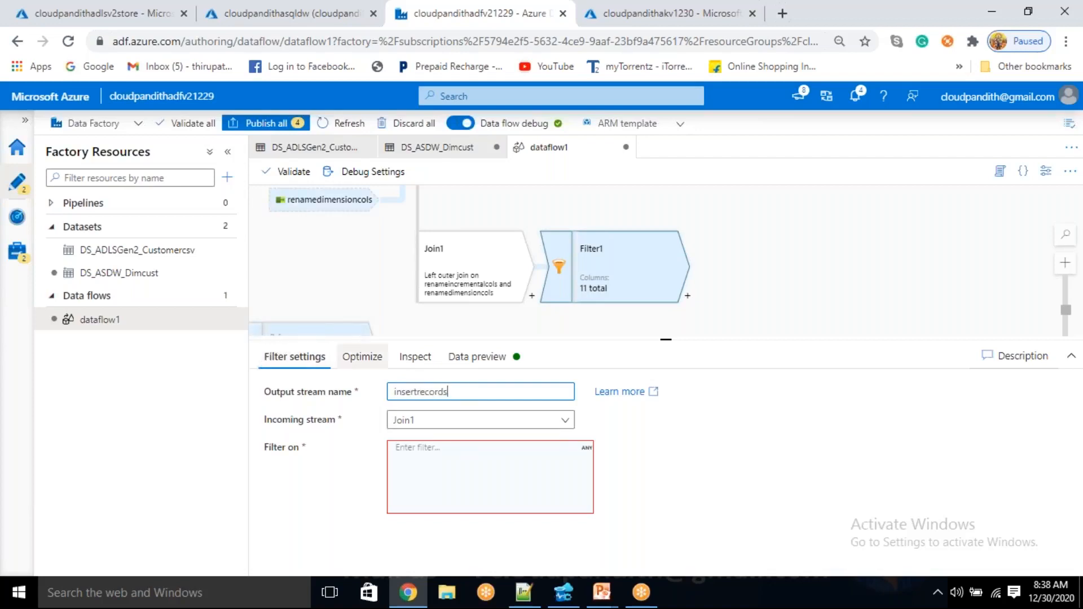
left_click(501, 357)
left_click(295, 357)
Begin the insertrecords filter expression with the isNull function, using dim_city as its argument
left_click(457, 484)
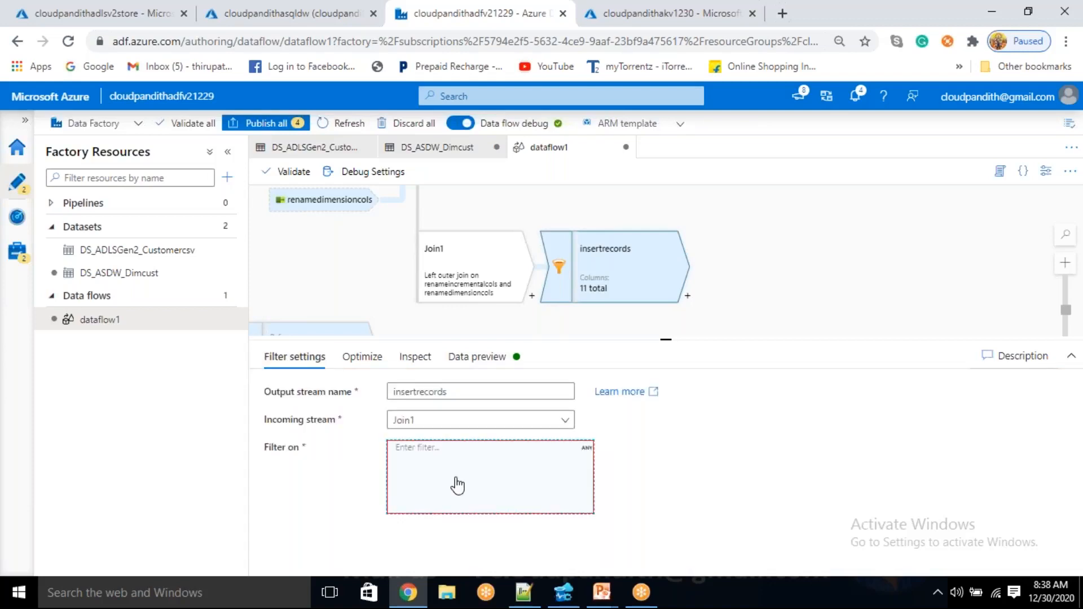
double_click(456, 480)
left_click_drag(215, 224, 43, 199)
key("BackSpace")
type("isn")
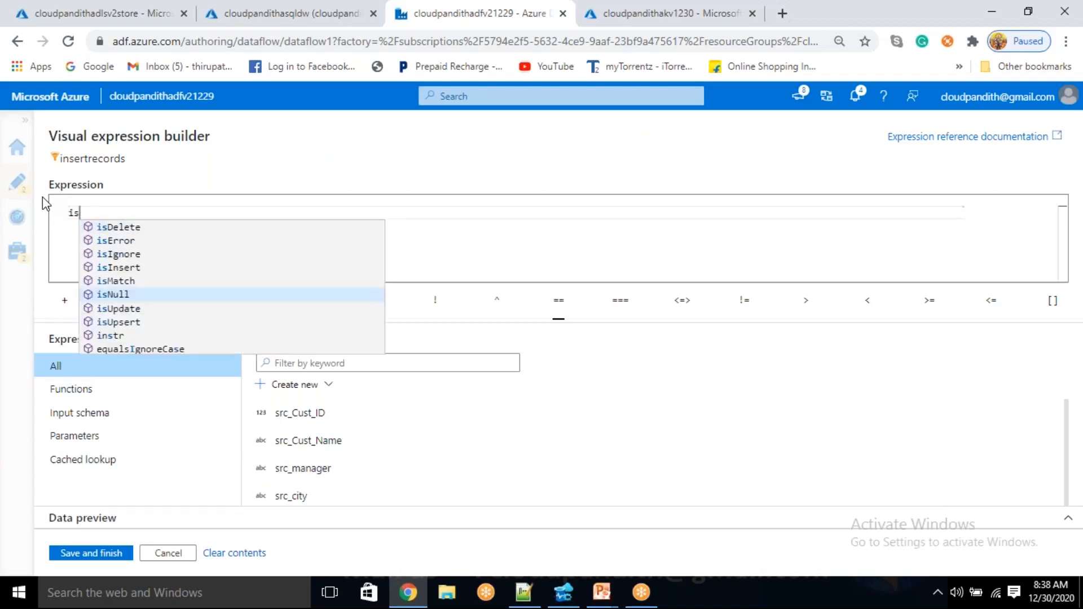
key("Return")
key("BackSpace")
scroll(367, 440, "down", 5)
scroll(339, 438, "down", 2)
scroll(322, 438, "up", 4)
left_click(309, 430)
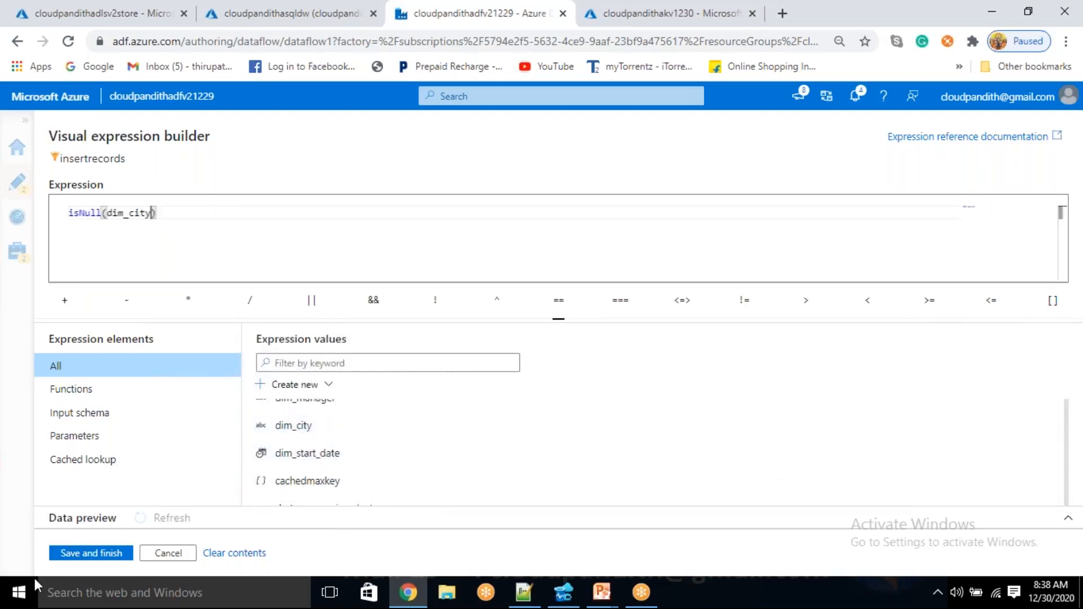
Replace the isNull argument with dim_cust_id and save the insertrecords filter expression
scroll(331, 469, "up", 3)
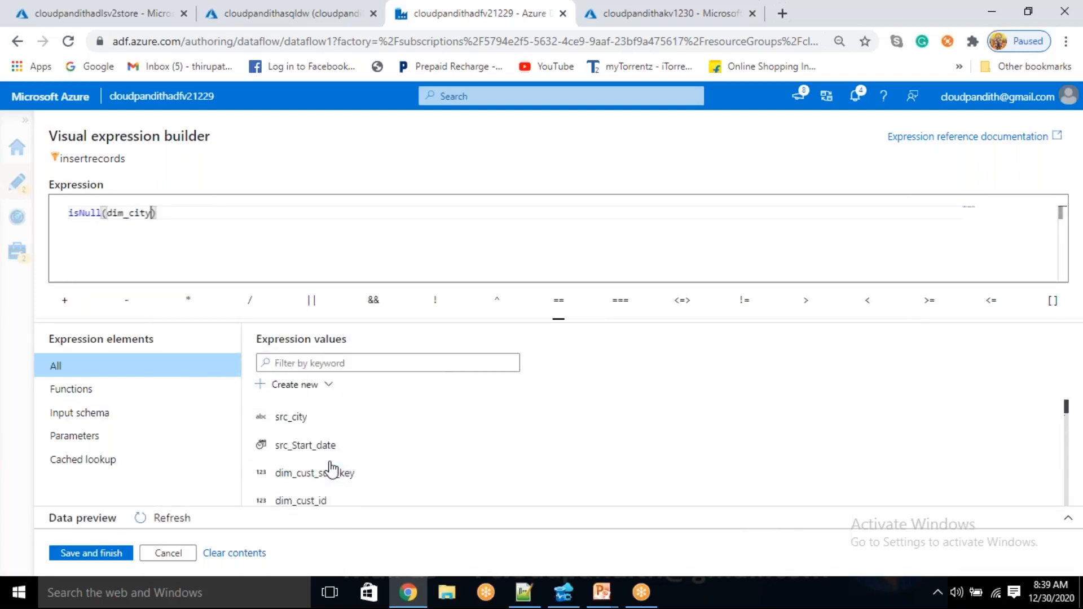
left_click(322, 500)
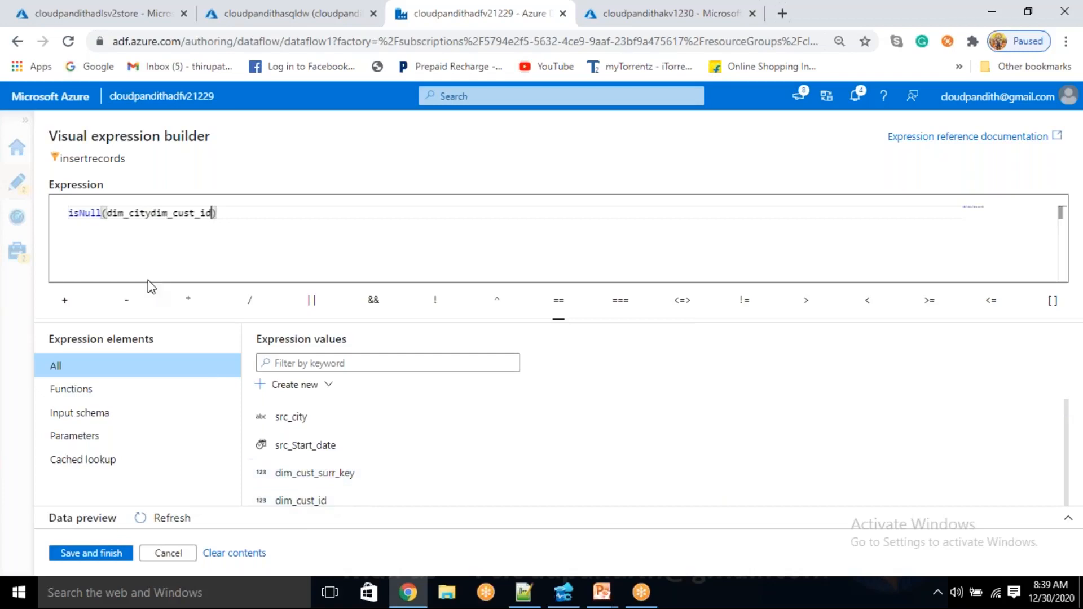
left_click(150, 218)
key("BackSpace")
key("BackSpace")
key("BackSpace")
key("BackSpace")
key("BackSpace")
key("BackSpace")
key("BackSpace")
key("BackSpace")
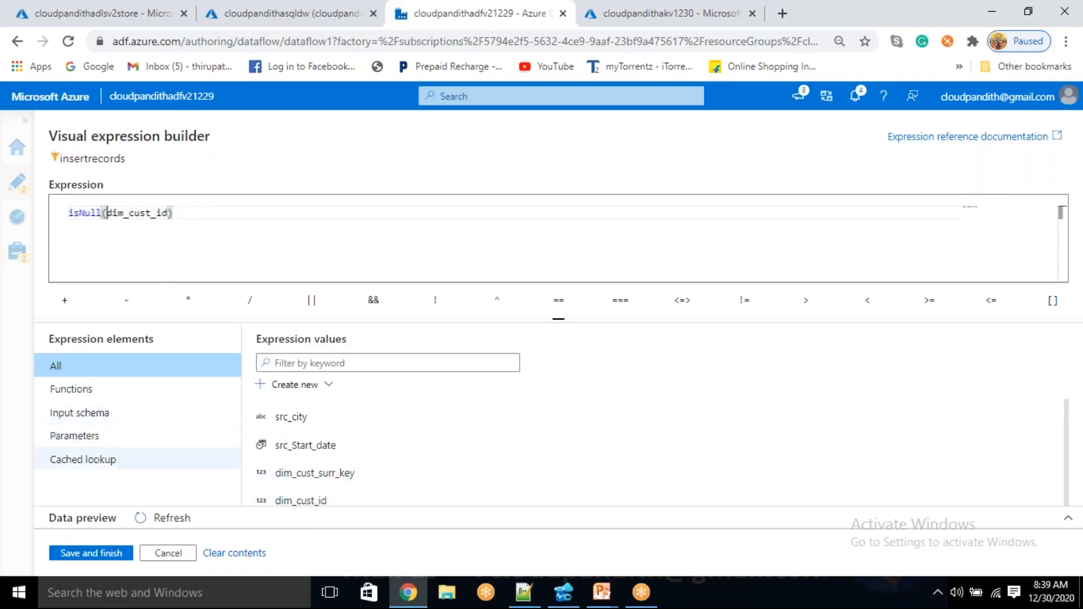
left_click(93, 554)
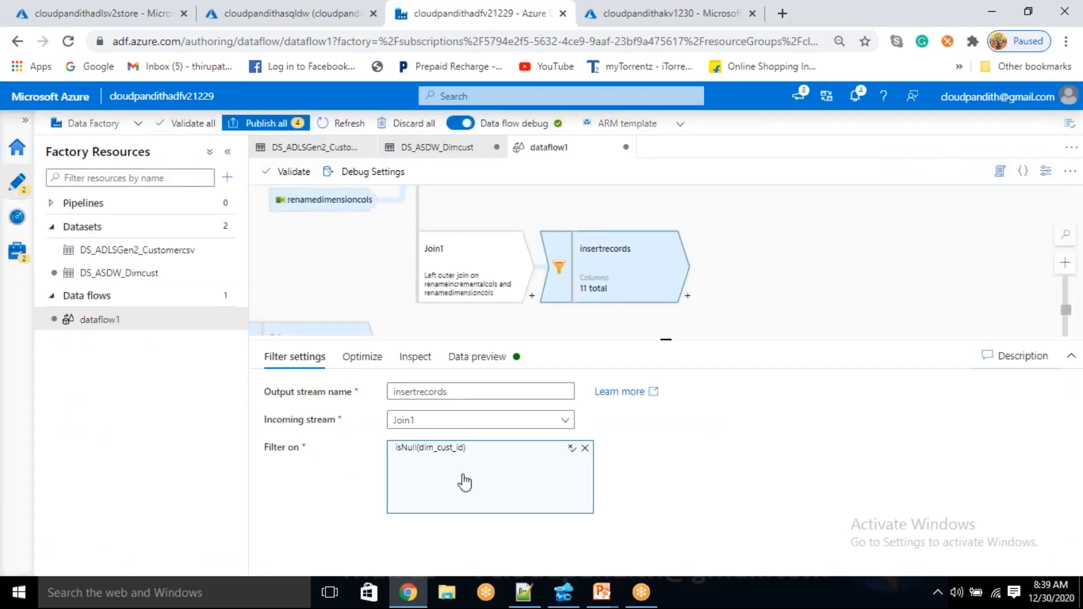
Refresh the data preview of the insertrecords filter to check its output rows
left_click(479, 358)
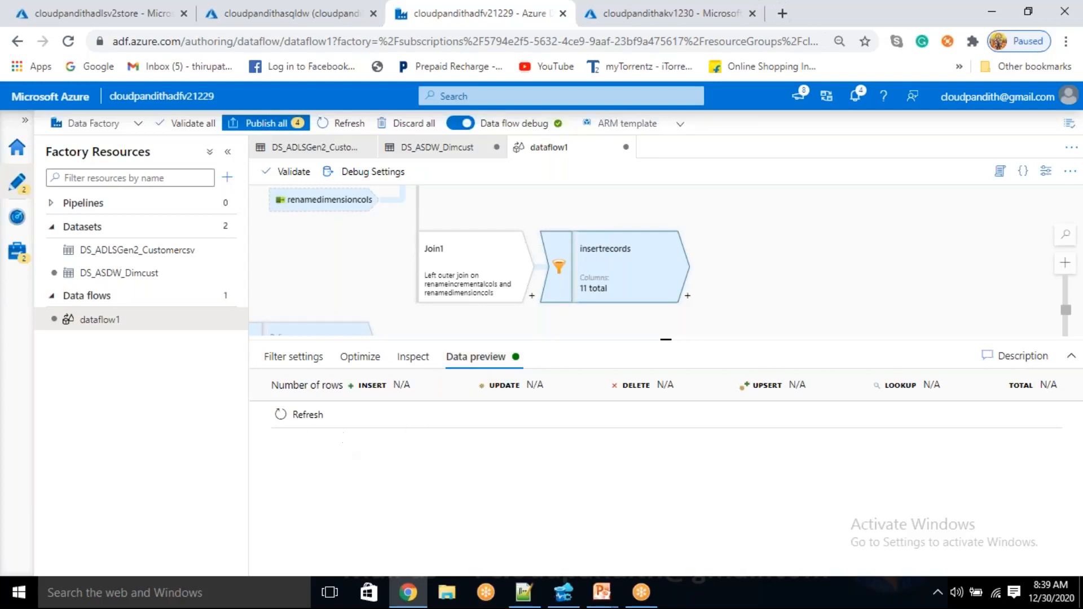
left_click(300, 417)
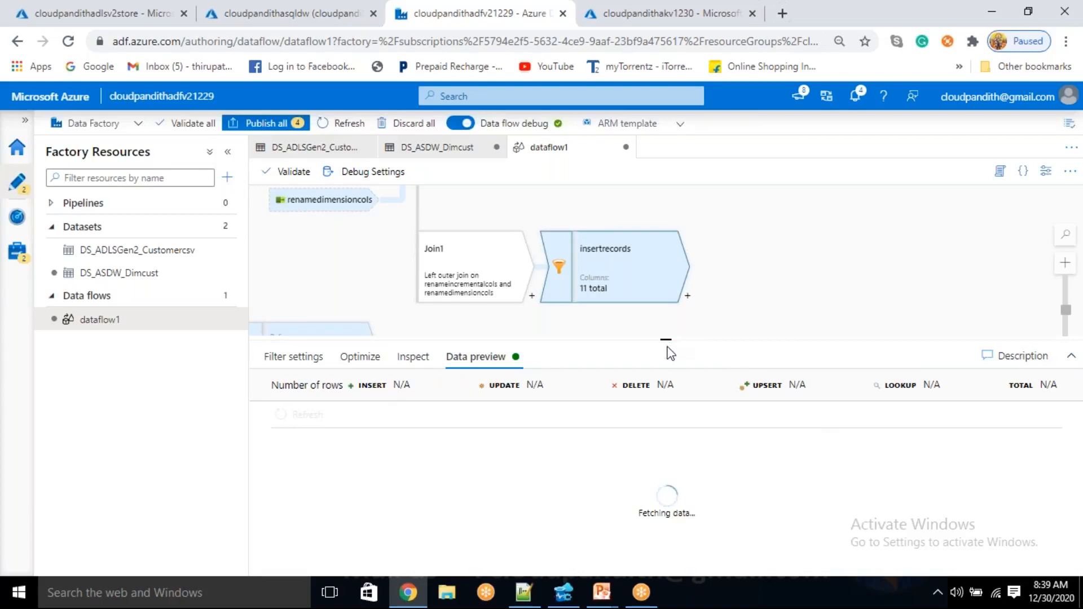
mouse_move(666, 335)
left_mouse_down()
mouse_move(667, 323)
mouse_move(628, 348)
mouse_move(662, 336)
mouse_move(657, 351)
left_mouse_up()
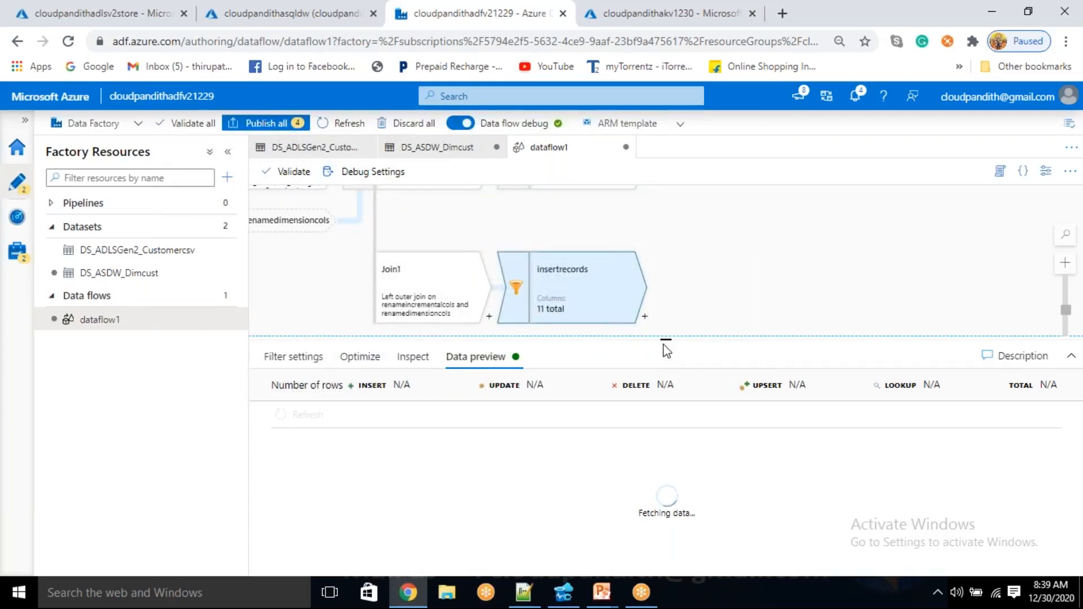
left_click_drag(694, 262, 647, 285)
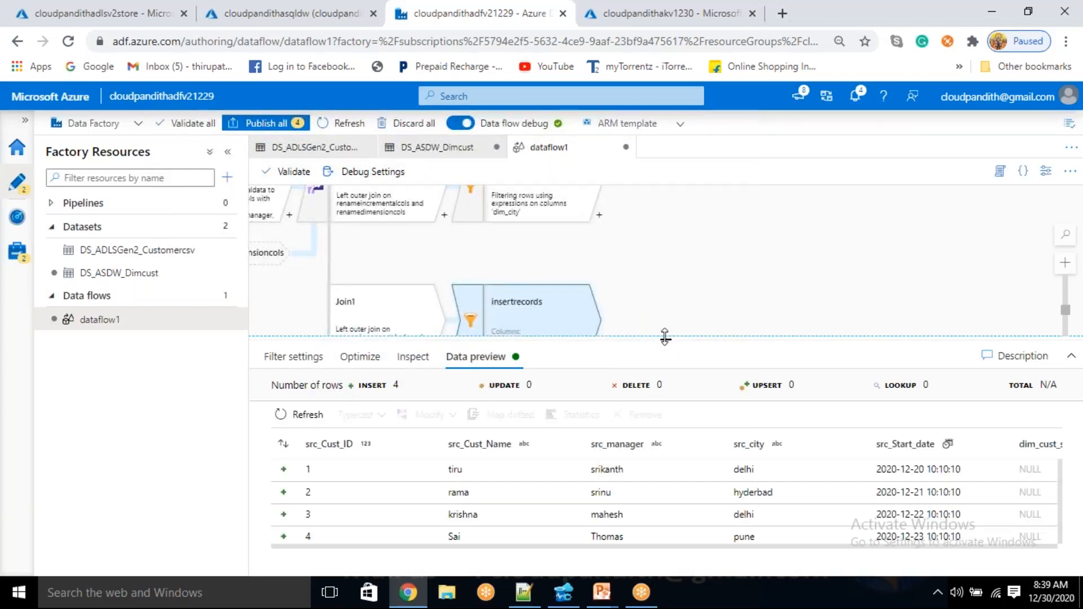
Add a Surrogate Key transformation after the insertrecords filter
left_click_drag(646, 323, 581, 251)
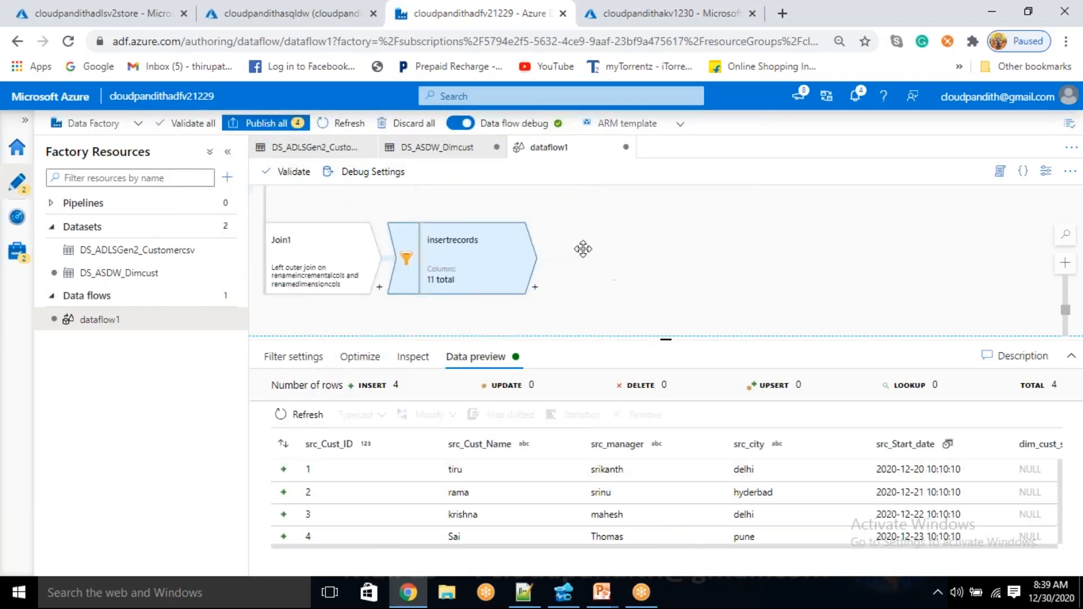
left_click(538, 287)
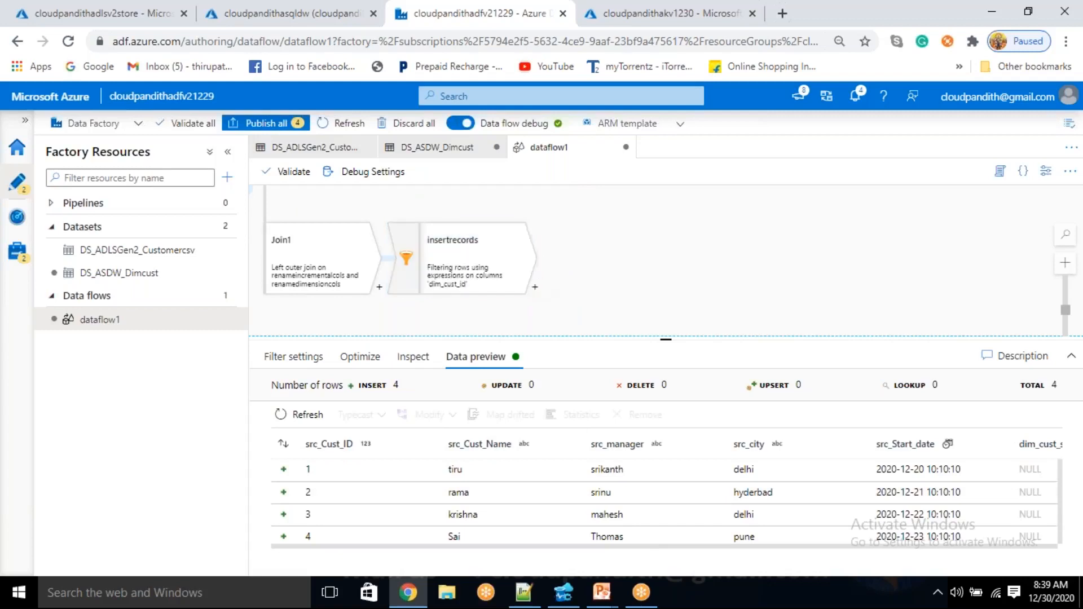
left_click(538, 288)
left_click(534, 287)
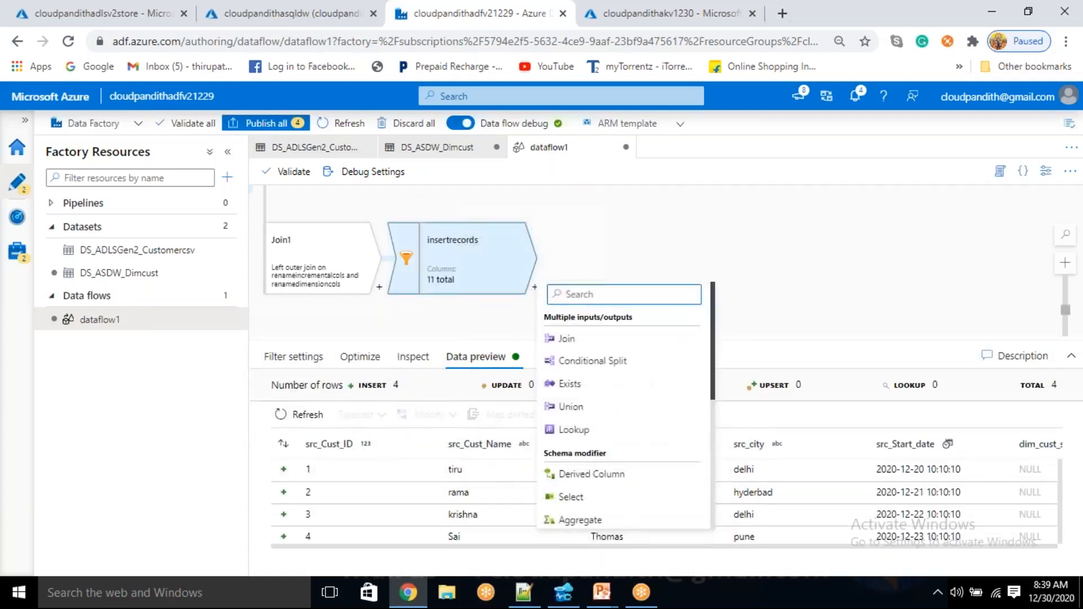
scroll(610, 429, "down", 2)
scroll(608, 429, "down", 2)
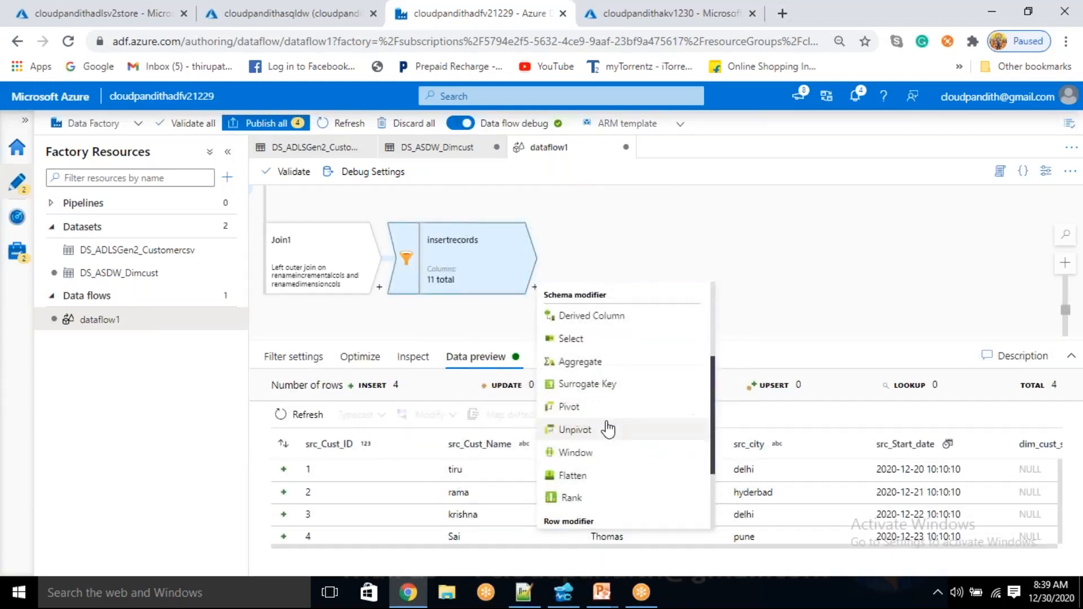
left_click(607, 387)
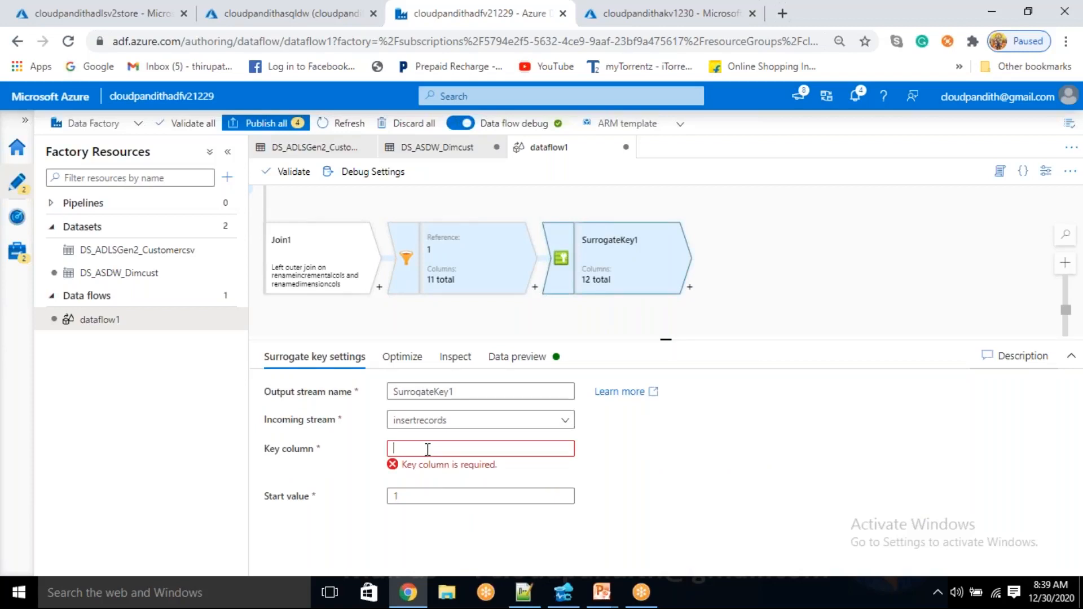
Set the key column of the Surrogate Key transformation to lowercase surrogatekey
type("SURROGATEKEY")
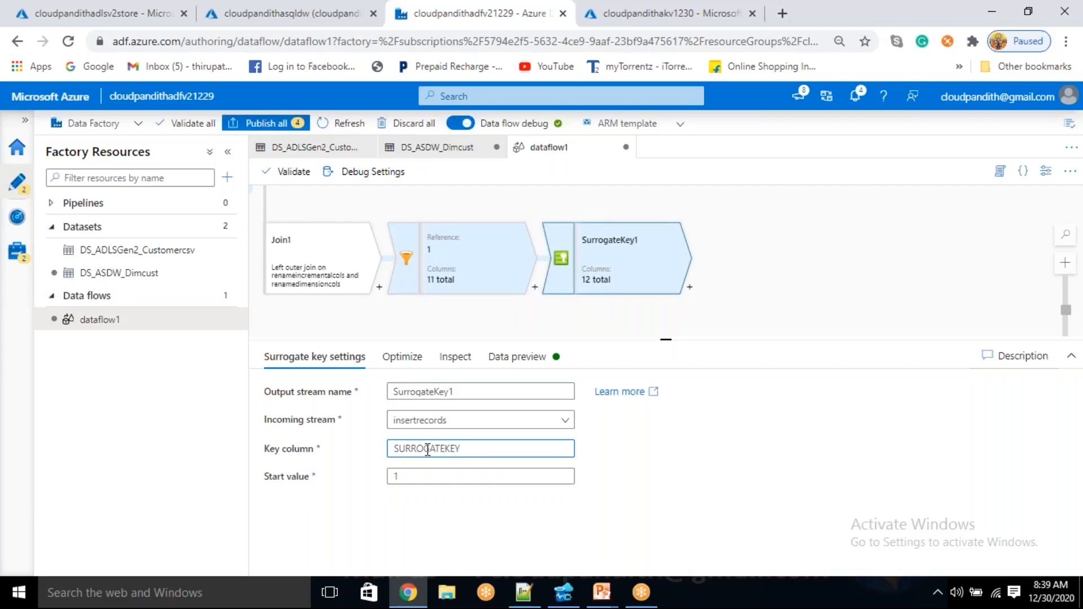
key("ctrl+a")
key("BackSpace")
type("sur")
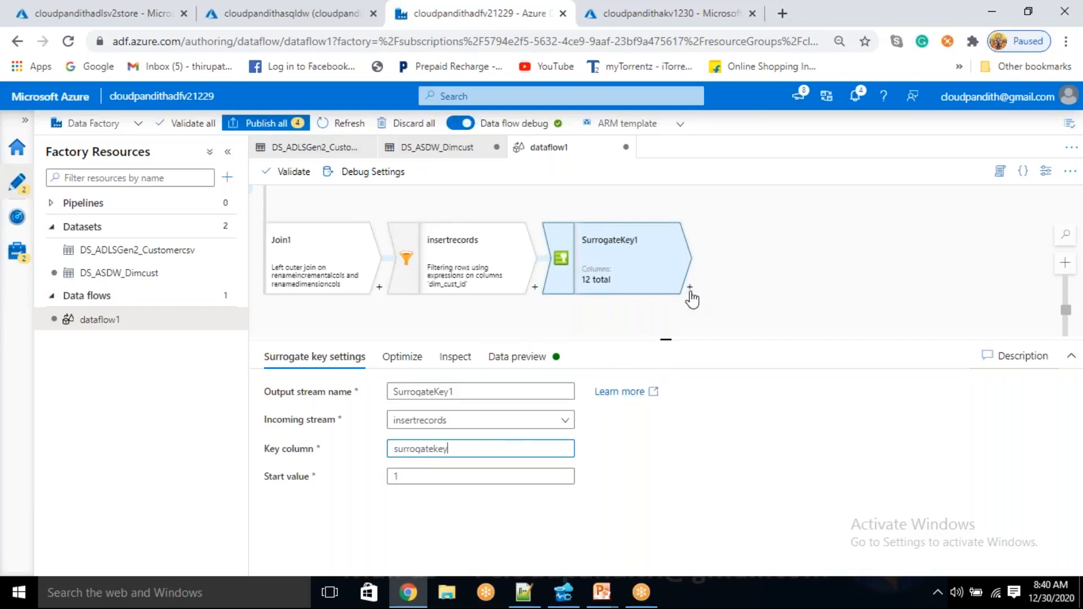
left_click(406, 474)
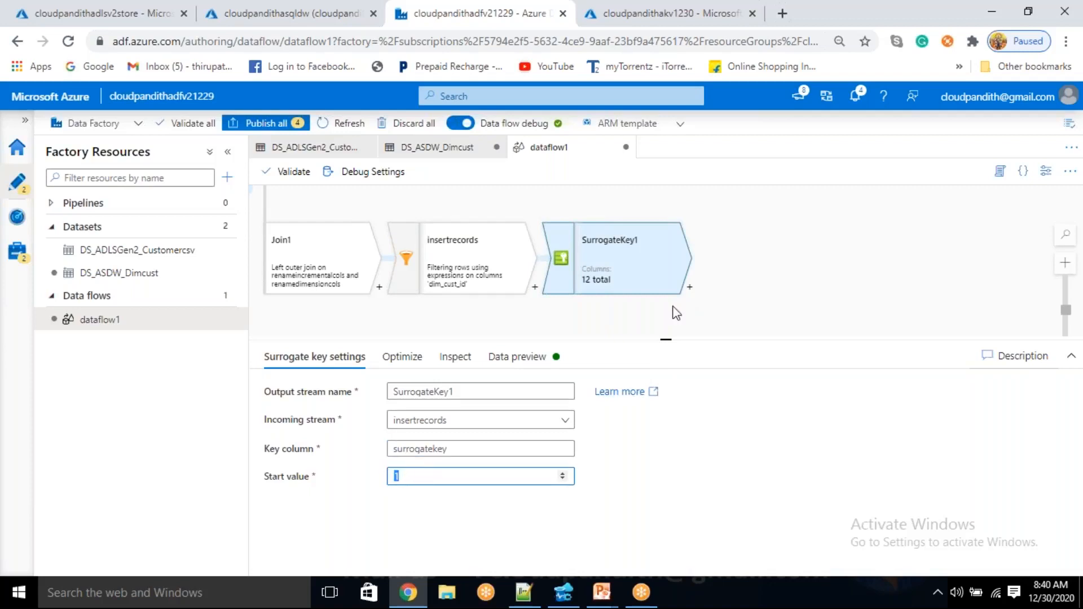
Refresh SurrogateKey1's data preview and examine the values in the surrogatekey column
left_click(691, 287)
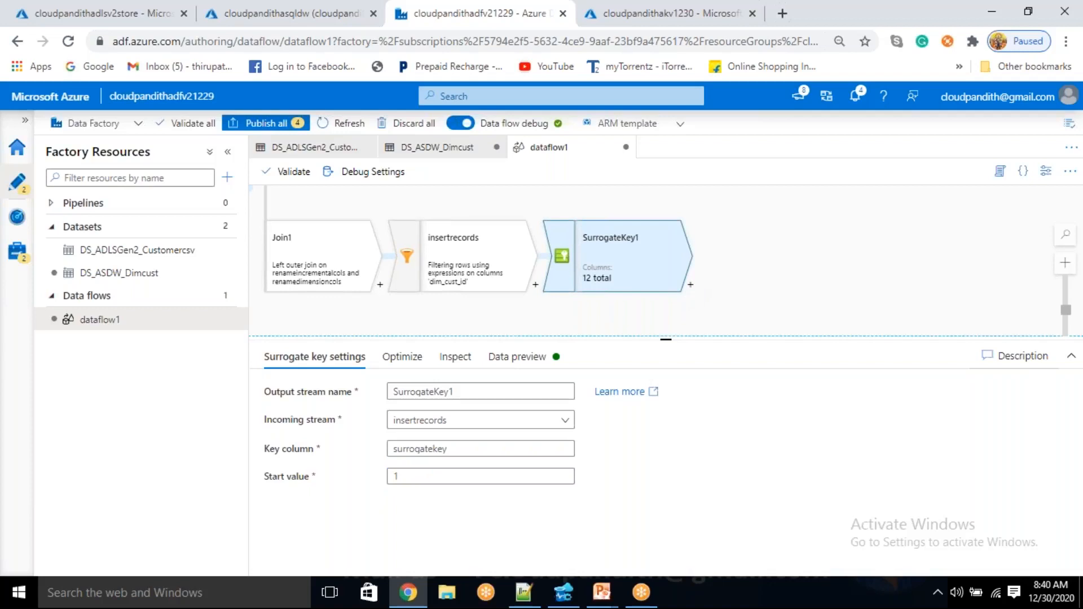
left_click(691, 285)
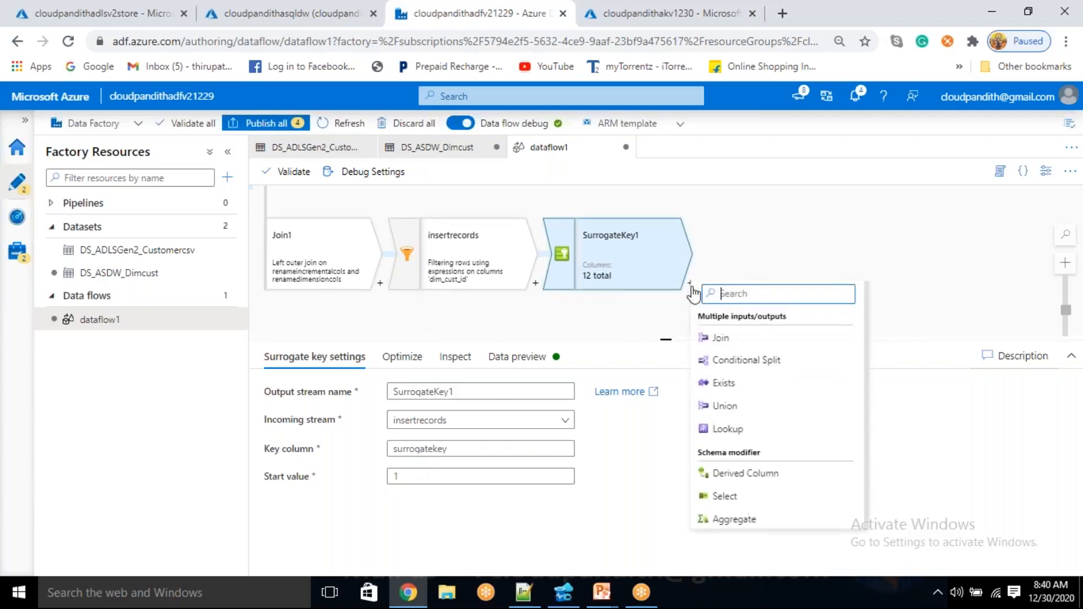
left_click(626, 259)
left_click(527, 358)
left_click(310, 421)
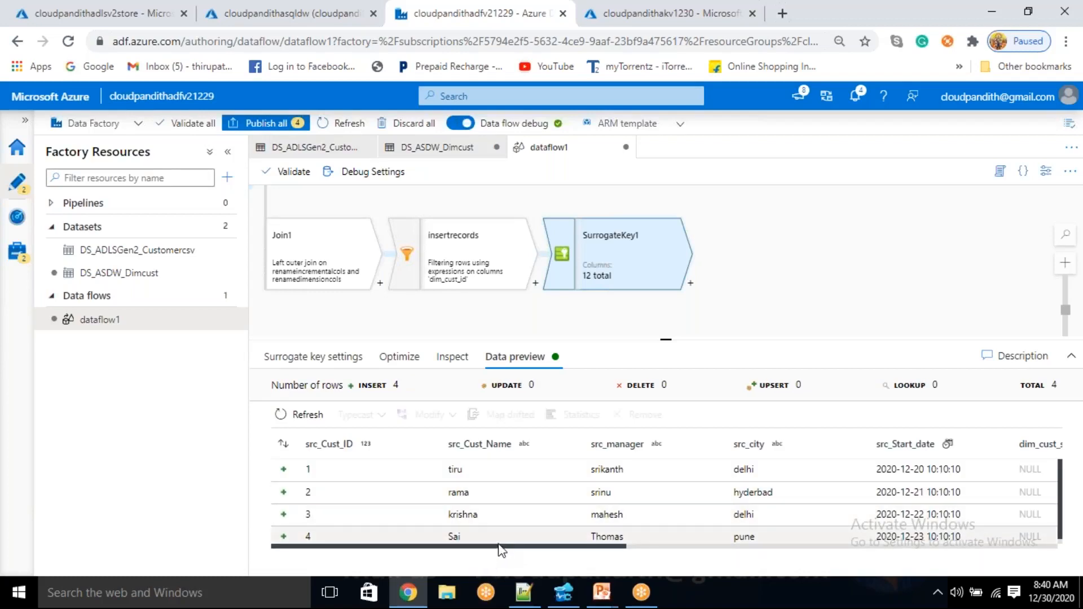
left_click_drag(509, 549, 759, 553)
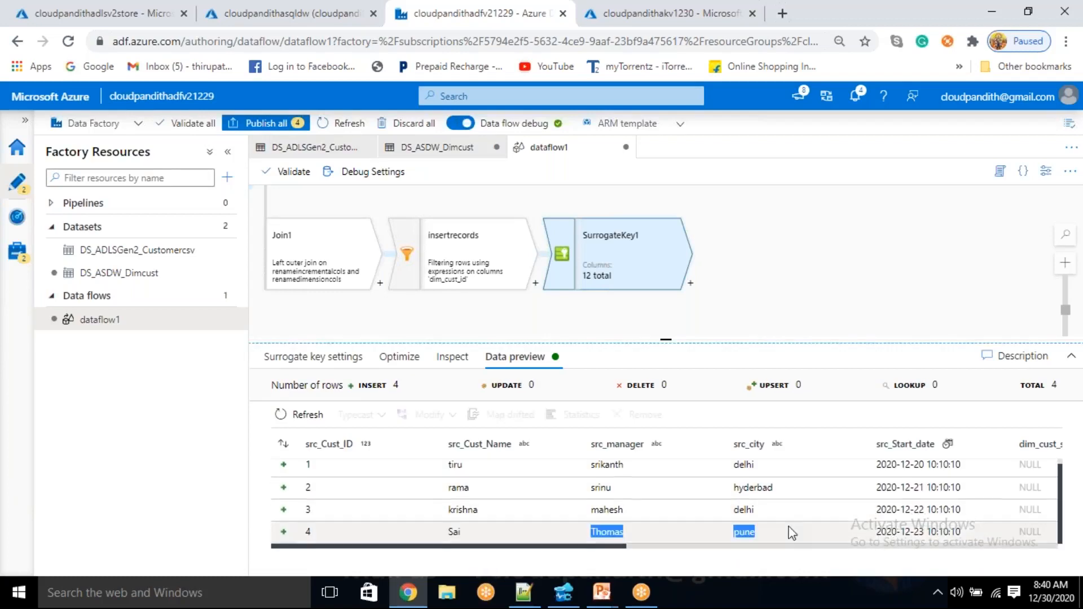
left_click_drag(626, 547, 1067, 541)
scroll(938, 497, "up", 1)
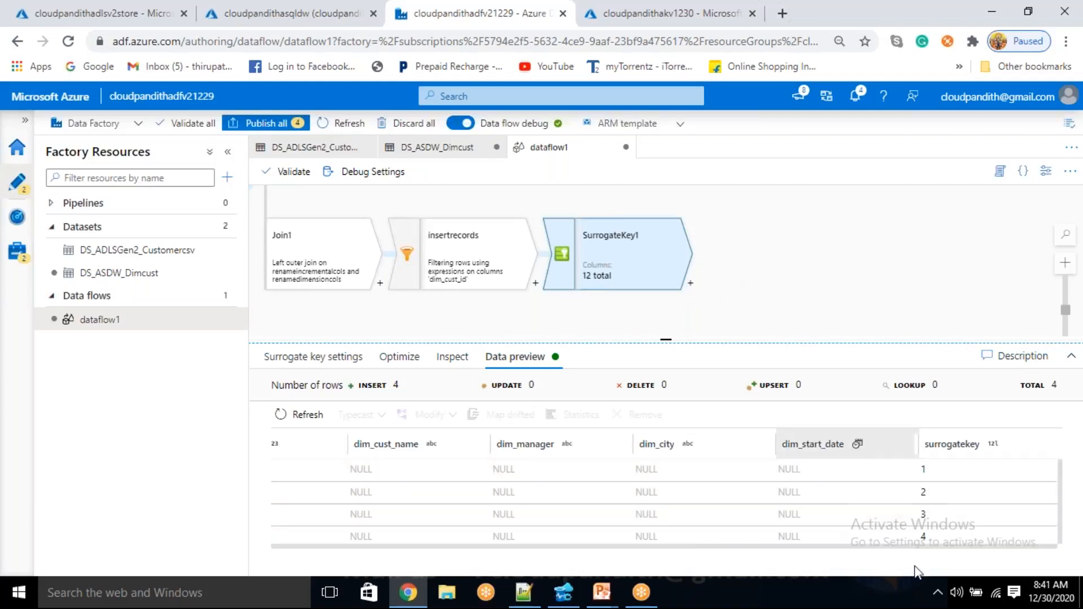
Add a Derived Column transformation after SurrogateKey1 and name its column cust_surr_key
left_click(691, 284)
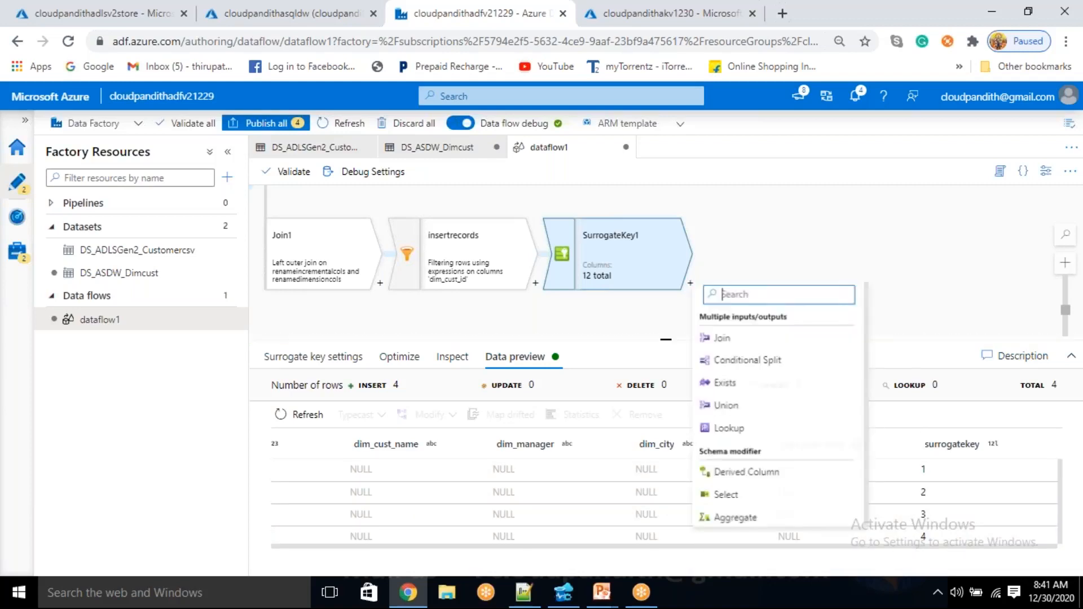
left_click(752, 479)
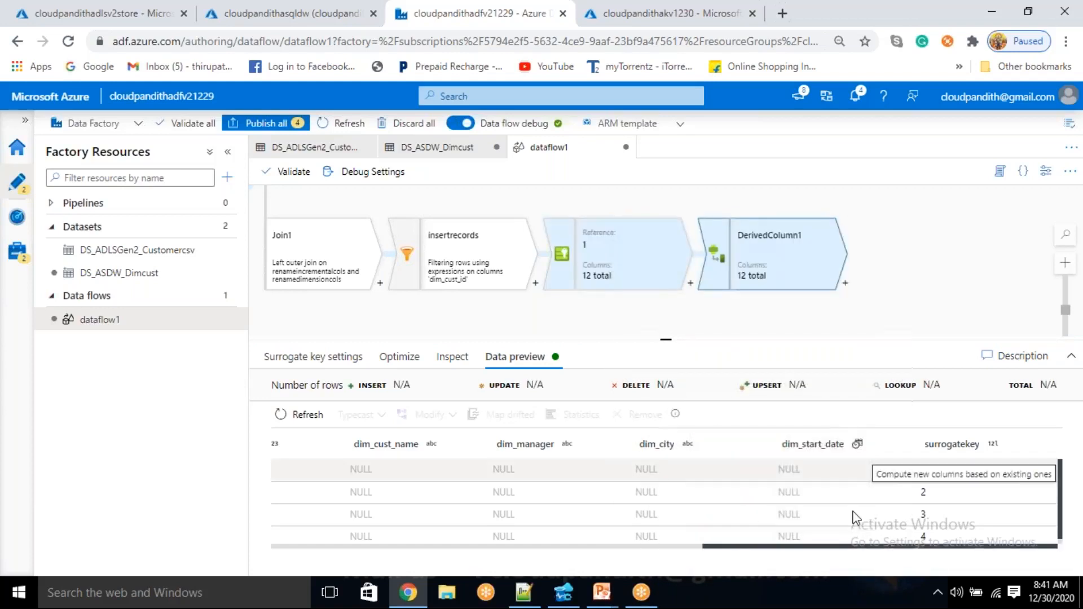
left_click(532, 514)
type("cu")
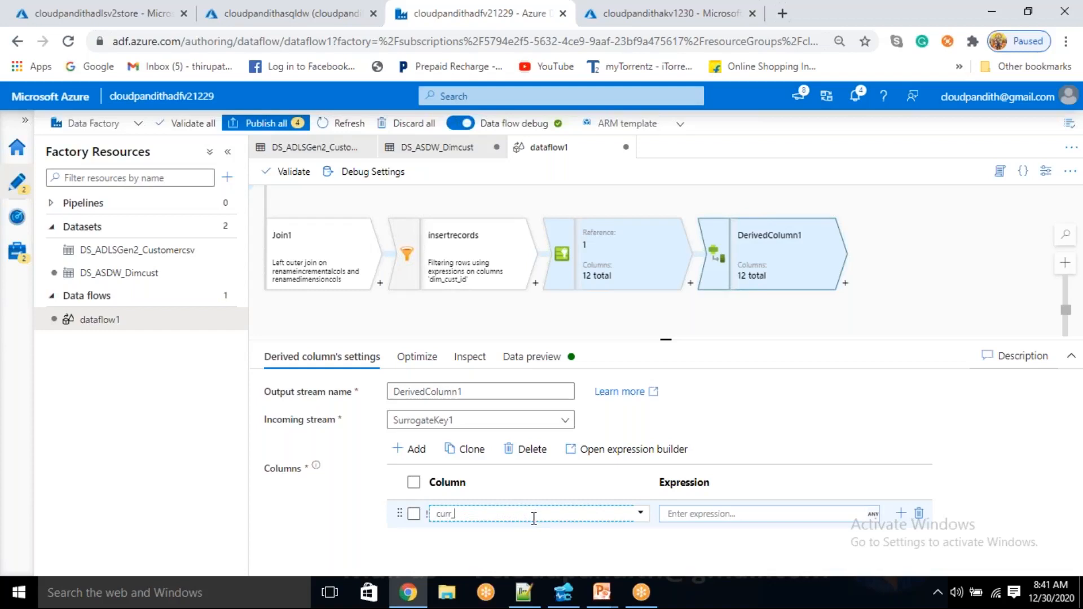
type("st_sum")
type("_key")
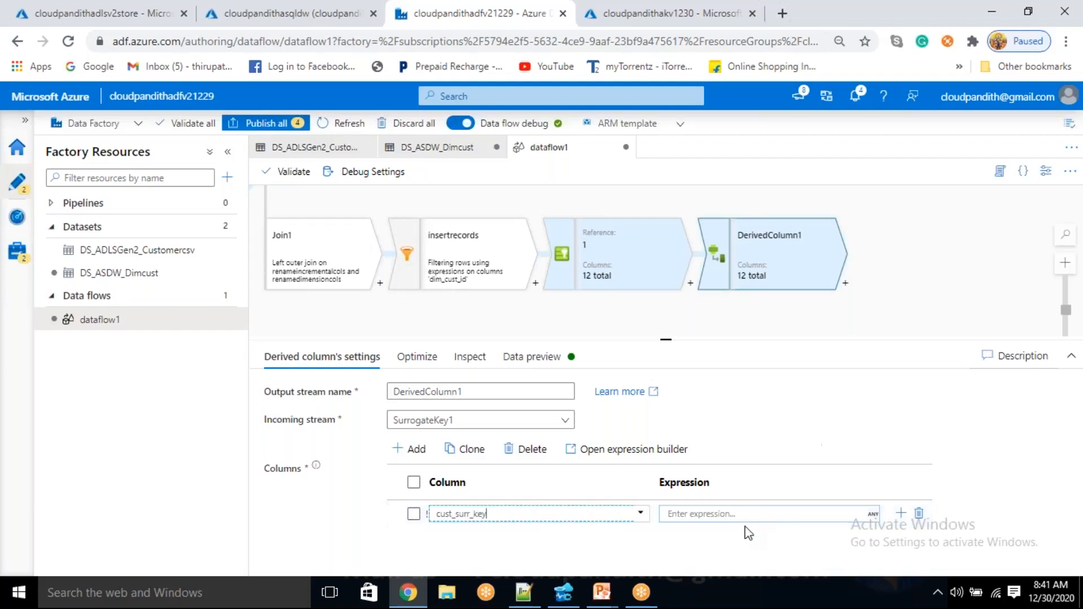
Enter cachedmaxkey#outputs() as the cust_surr_key expression using the cached lookup, and refresh the expression's data preview
left_click(731, 514)
left_click(714, 530)
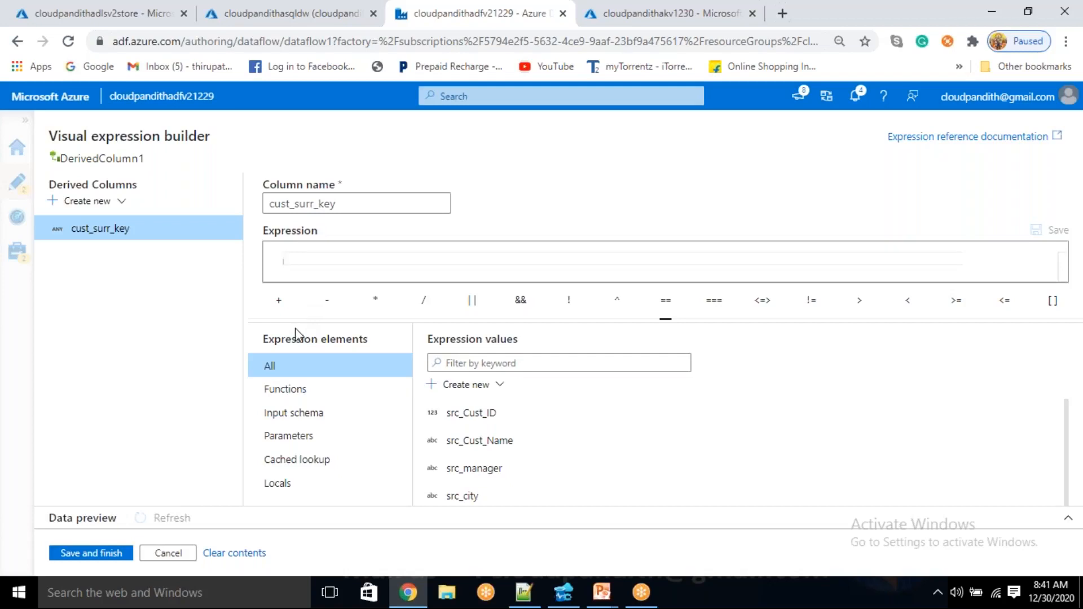
left_click(304, 458)
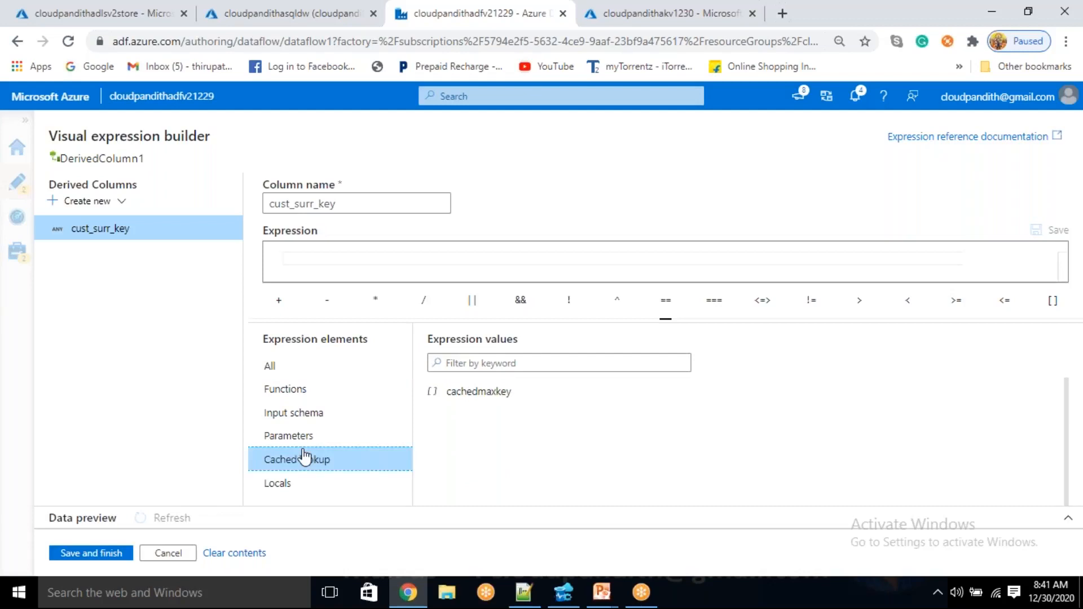
left_click(486, 405)
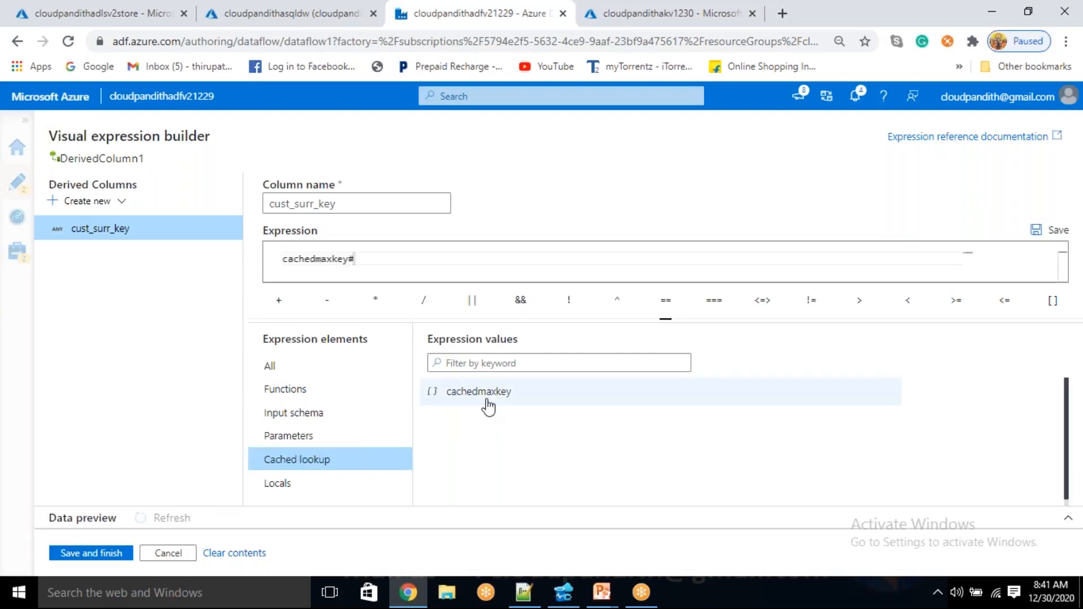
type("output")
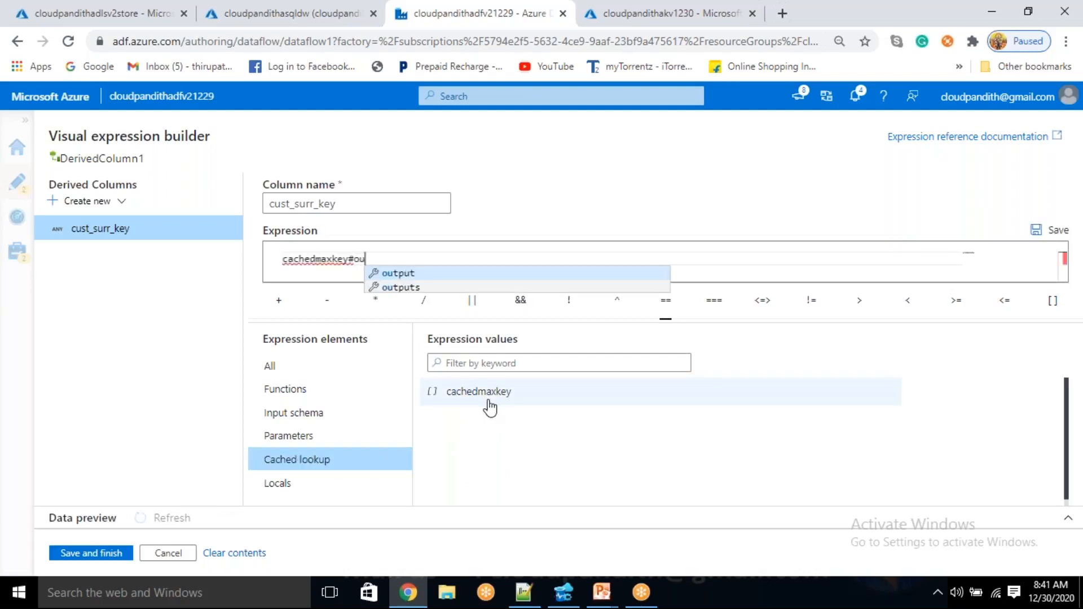
key("Down")
key("Return")
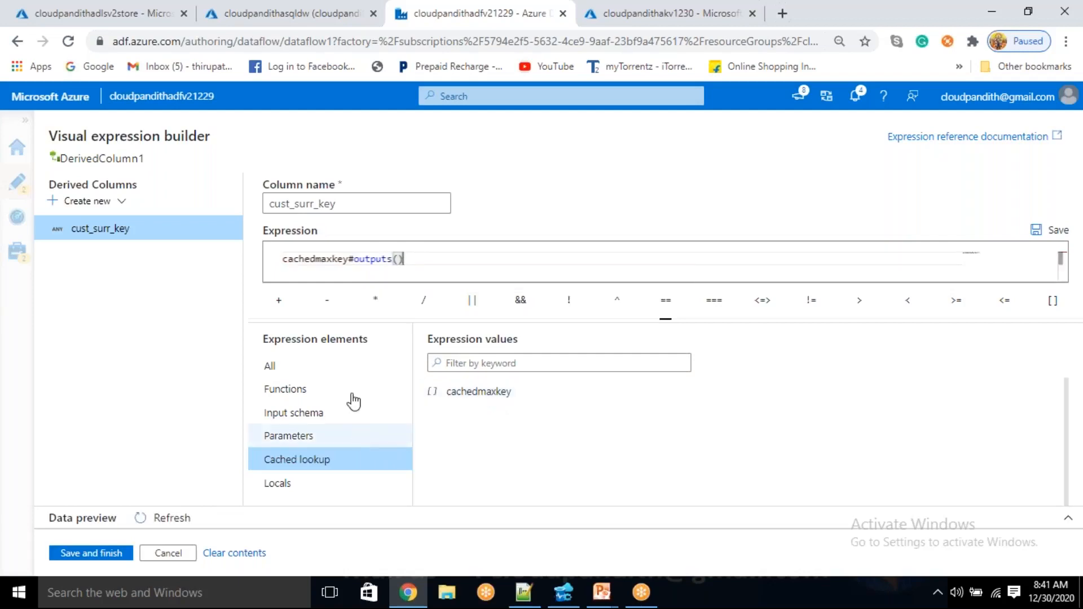
left_click(171, 517)
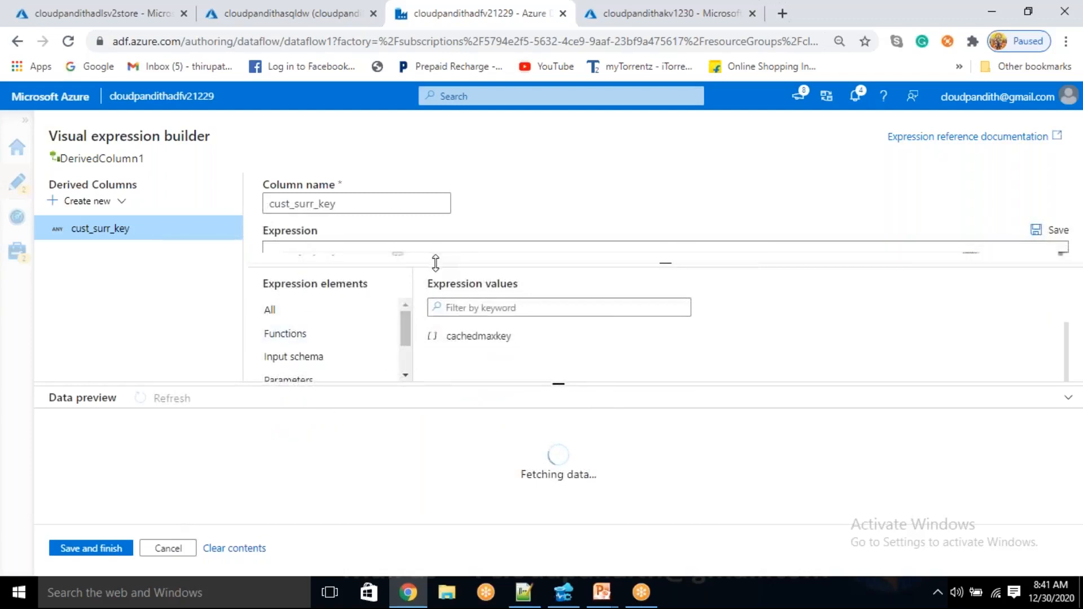
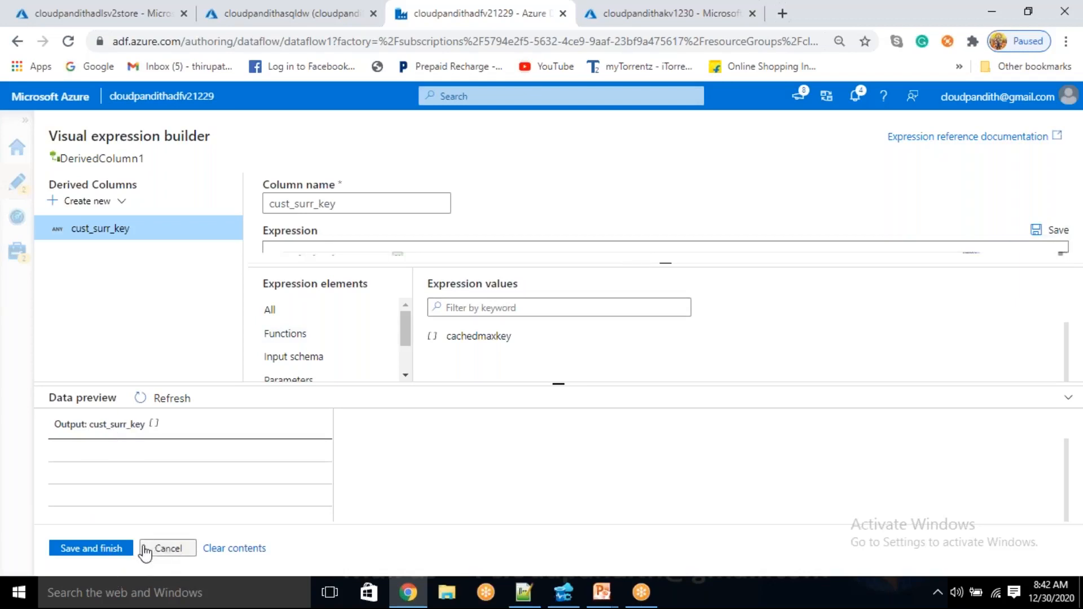
Close the expression builder and discard the unsaved changes to the cust_surr_key expression
left_click(168, 550)
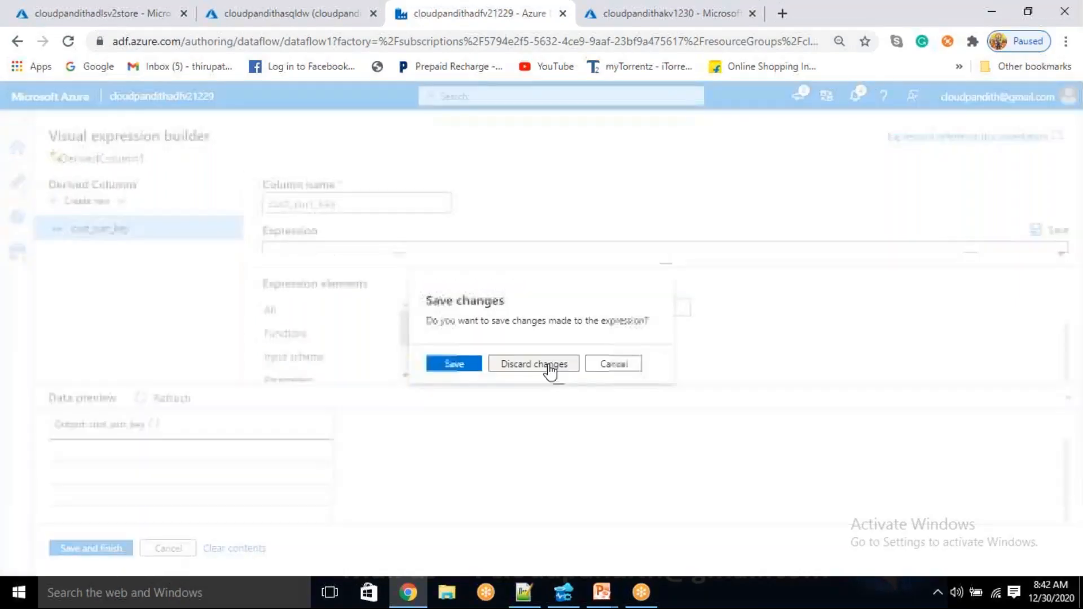
left_click(628, 364)
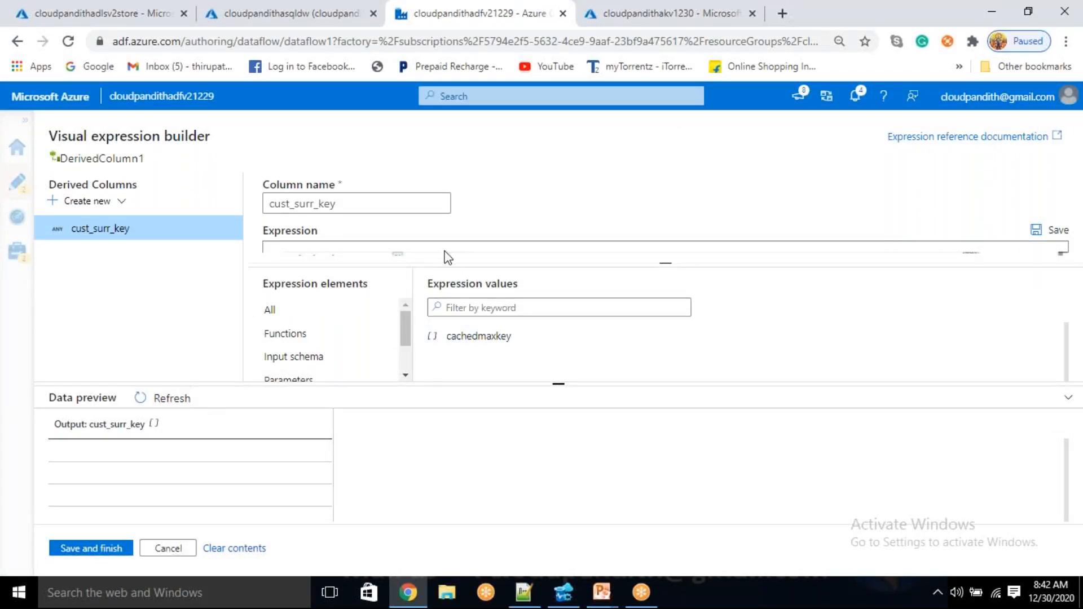
key("ctrl+minus")
key("ctrl+minus")
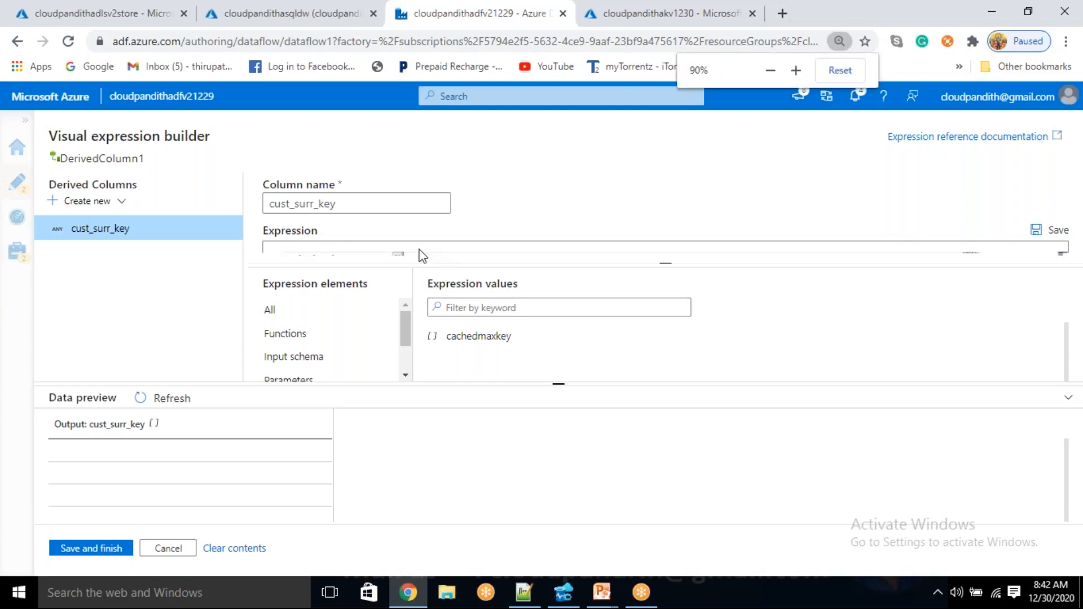
key("ctrl+plus")
key("ctrl+minus")
key("ctrl+minus")
key("ctrl+minus")
key("ctrl+minus")
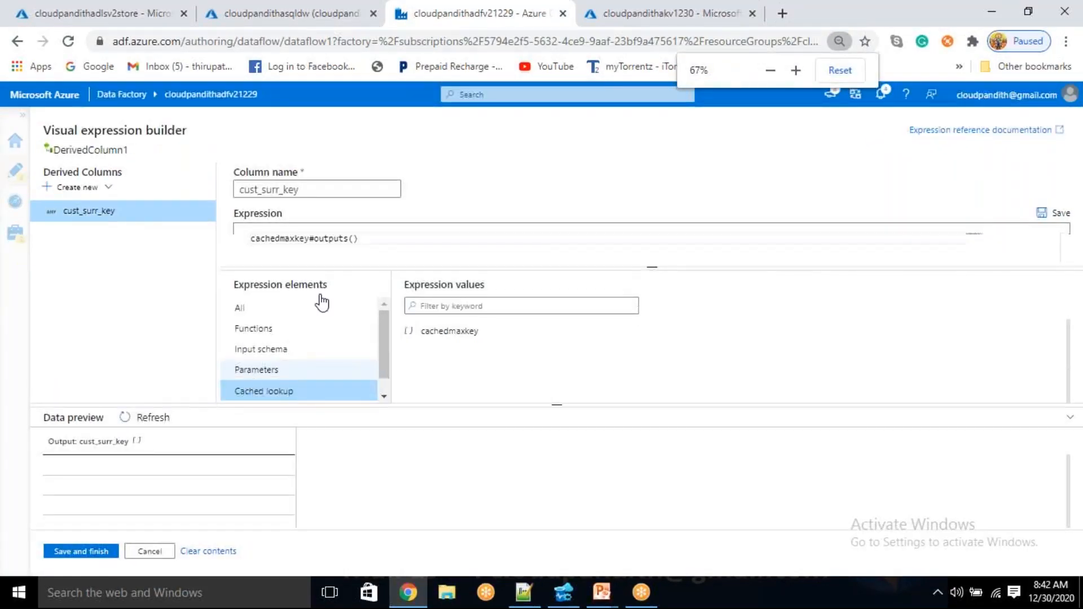
key("ctrl+plus")
key("ctrl+plus")
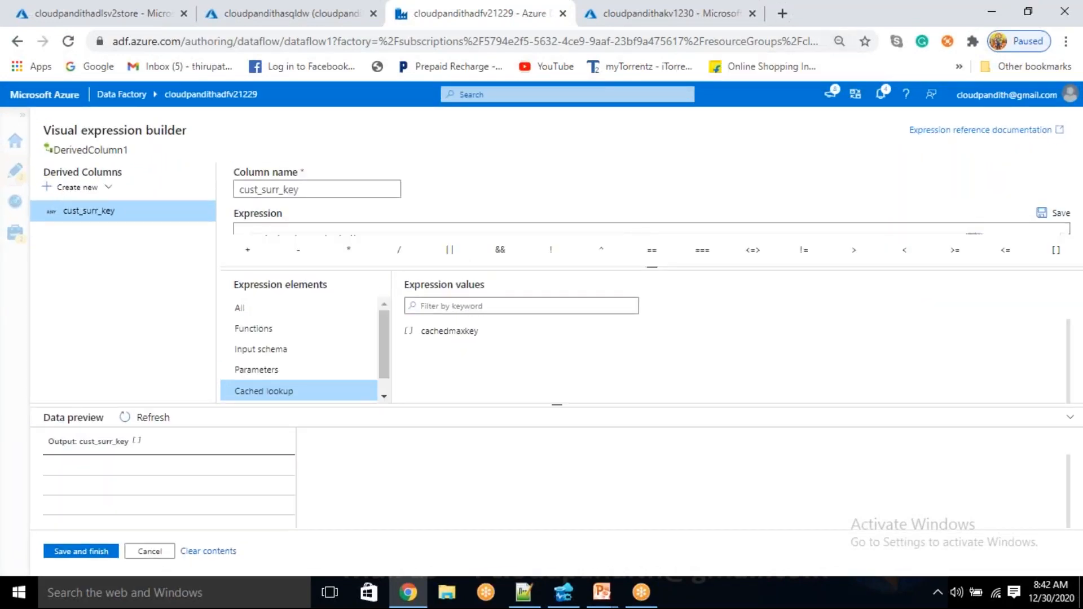
left_click(143, 551)
left_click(532, 359)
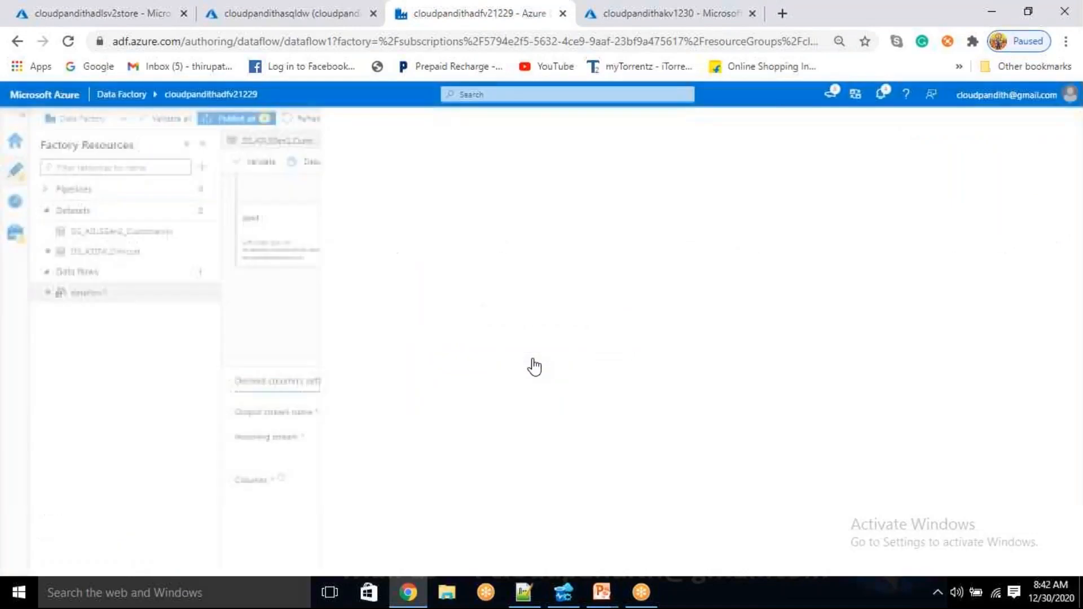
Reopen the expression builder for the cust_surr_key column of DerivedColumn1, with the browser zoom at 75%
left_click(668, 521)
left_click(637, 535)
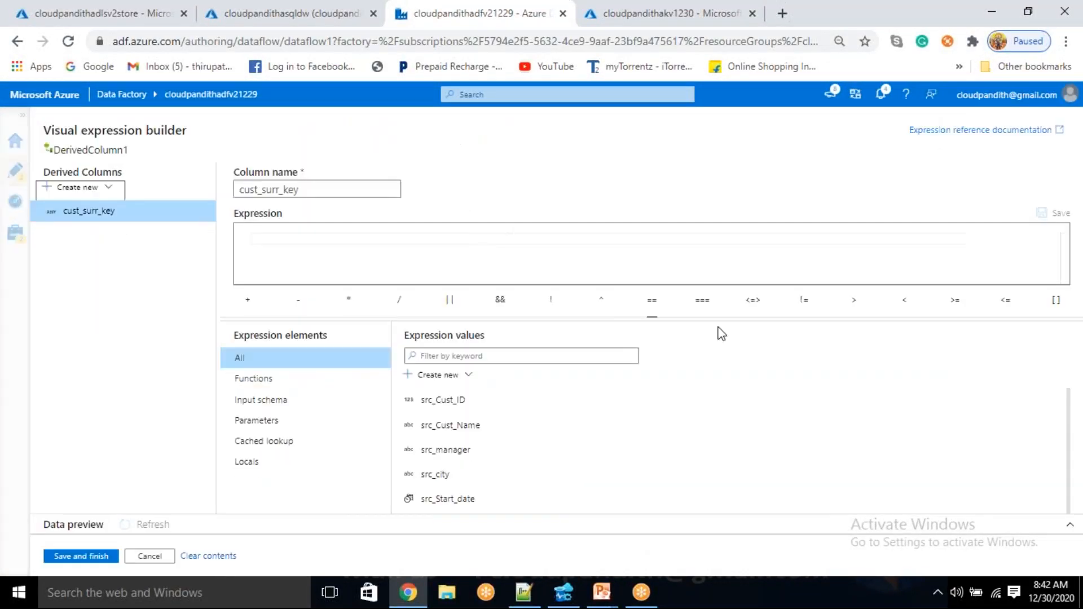
key("ctrl+minus")
key("ctrl+minus")
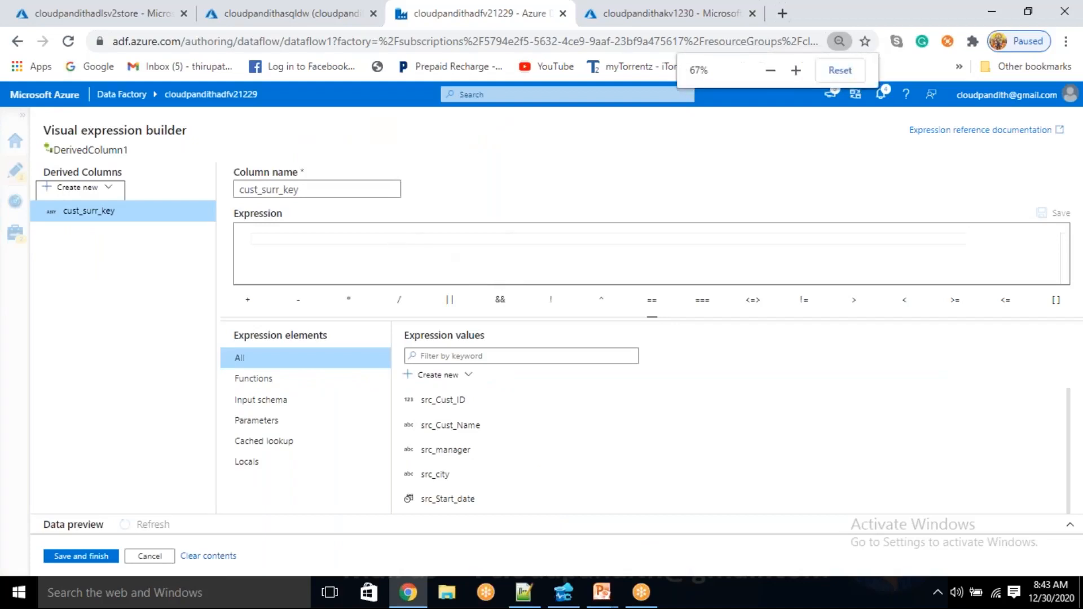
left_click(801, 73)
left_click(801, 72)
left_click(801, 72)
left_click(801, 72)
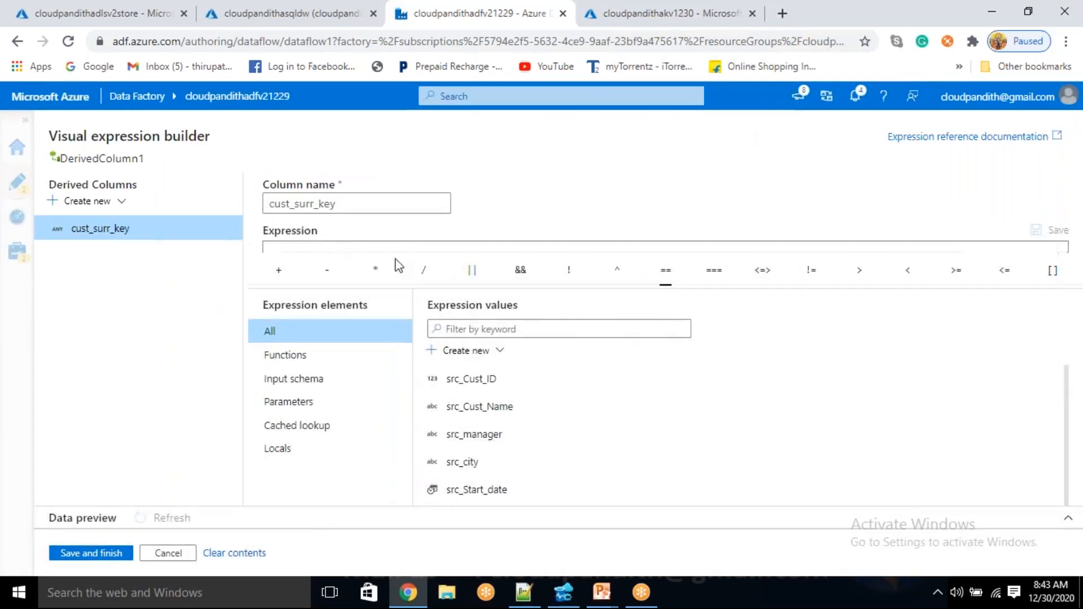
key("ctrl+minus")
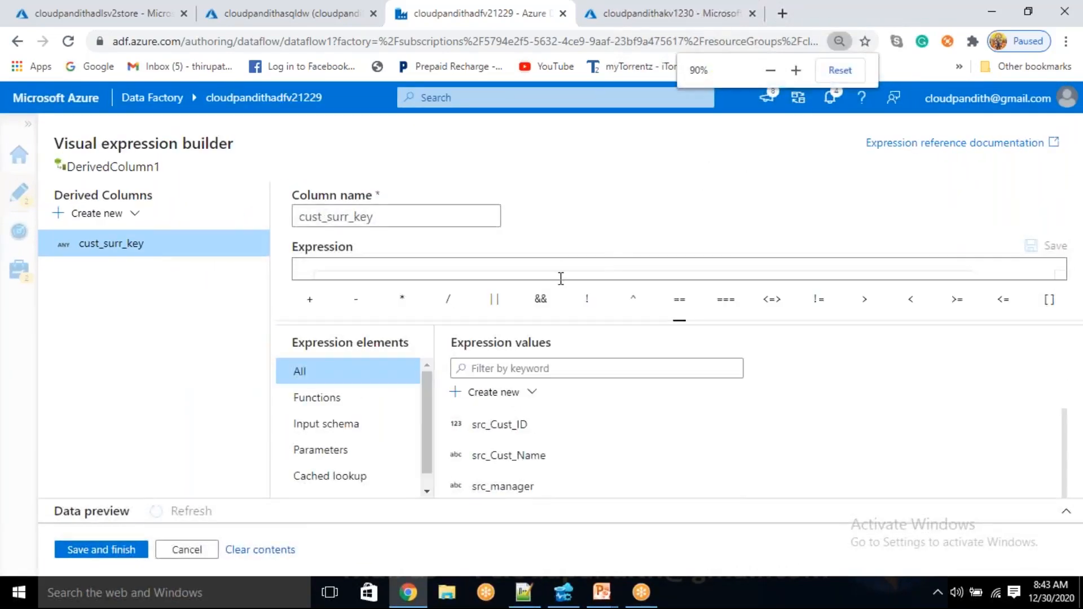
left_click(769, 71)
left_click(770, 71)
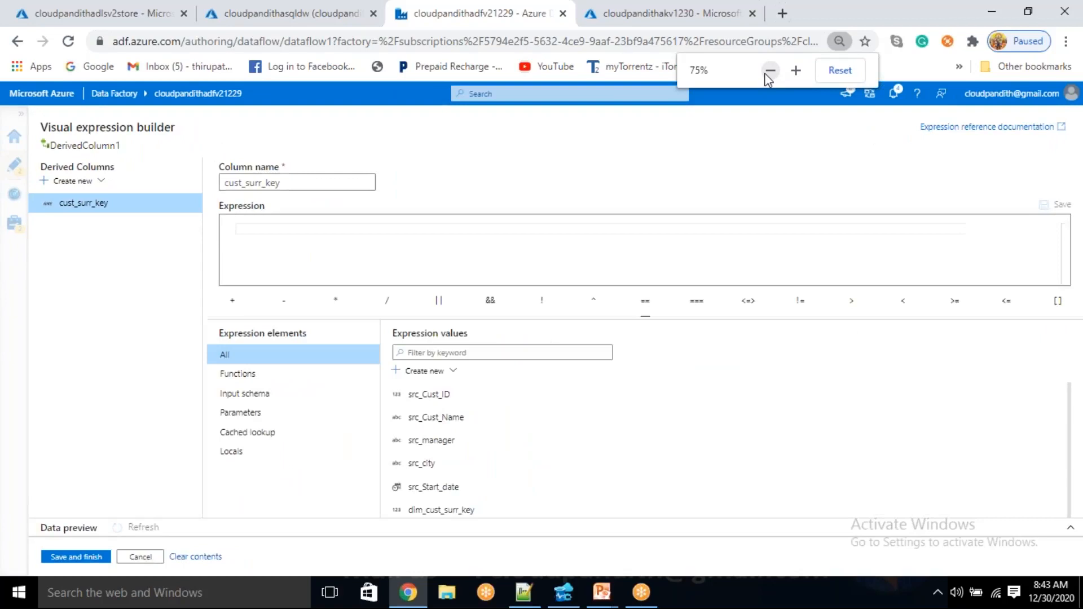
Set the cust_surr_key expression to cachedmaxkey#outputs()[1].maxvalue using the cached lookup, and save it
left_click(340, 242)
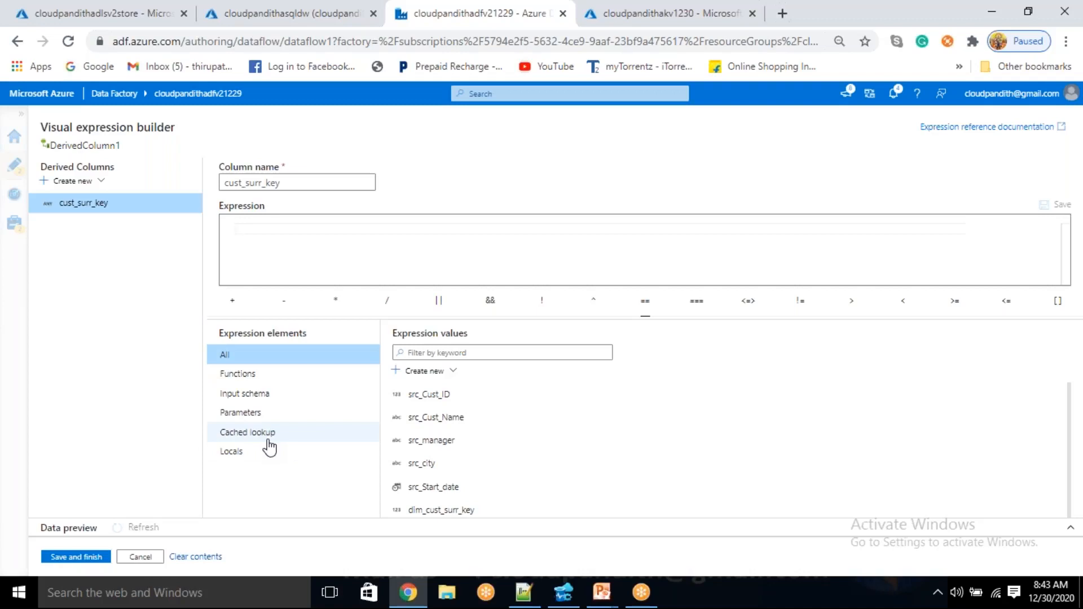
left_click(289, 440)
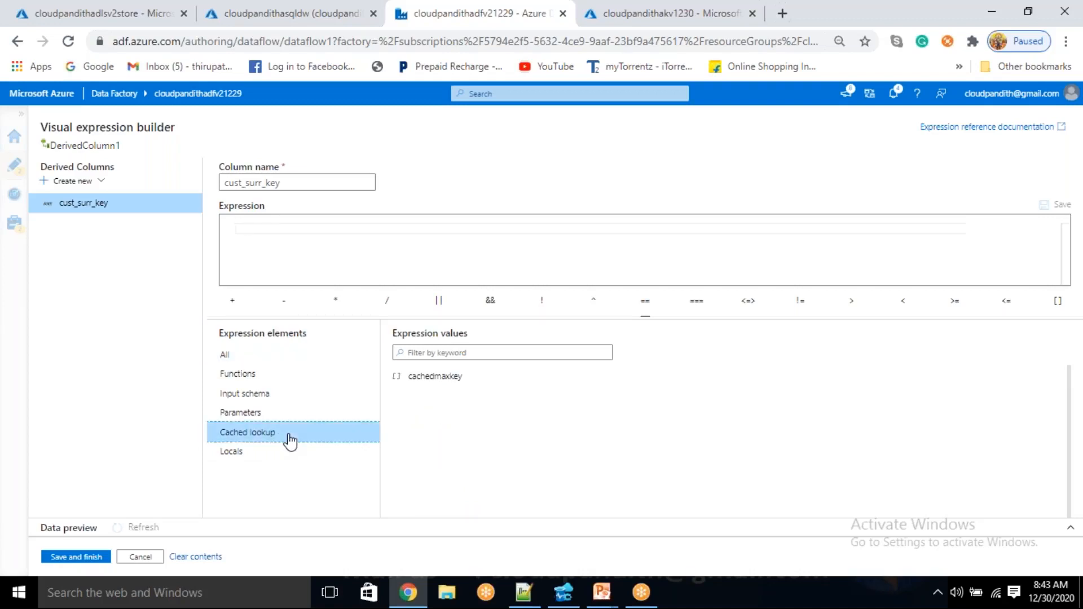
left_click(443, 383)
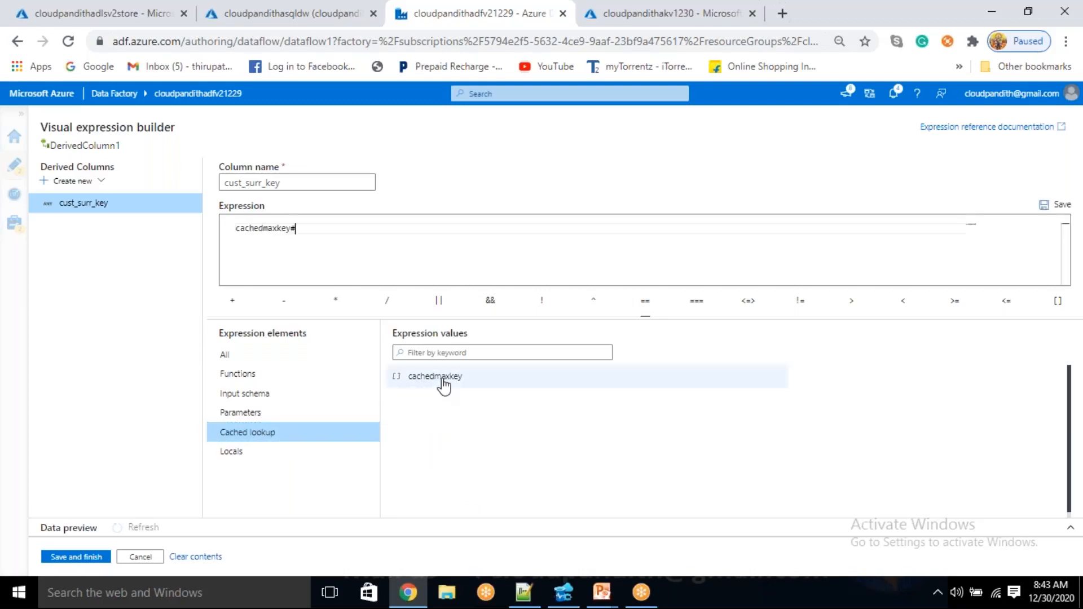
type("ou")
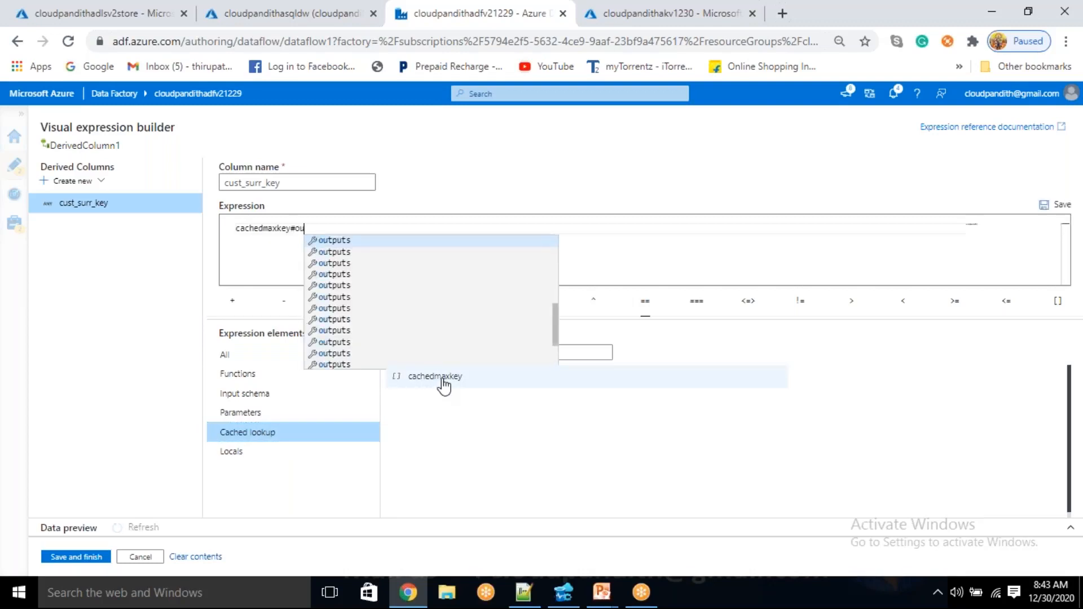
type("tputs")
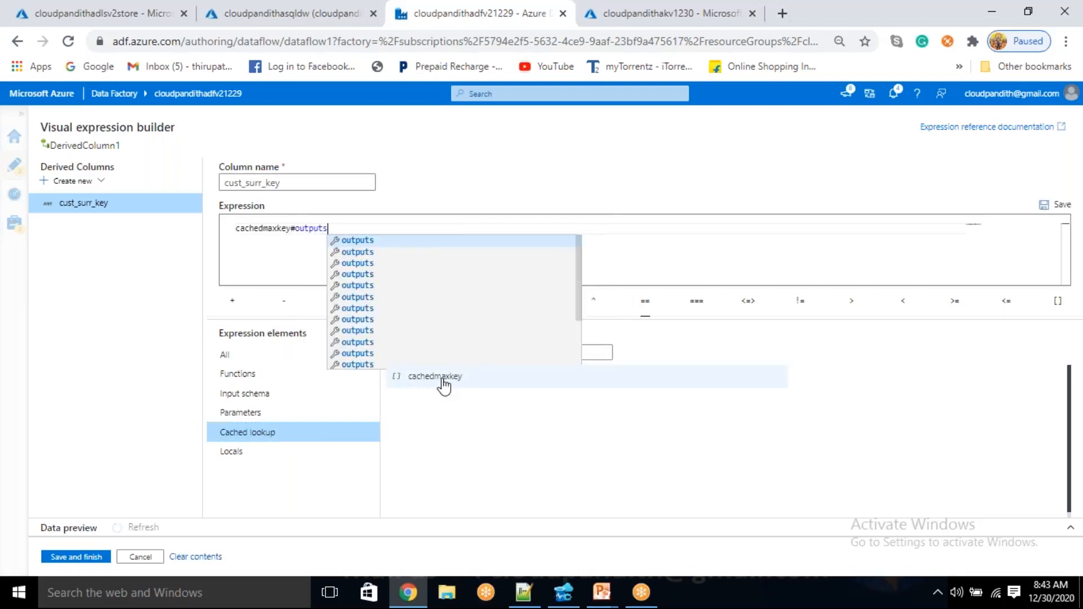
key("Return")
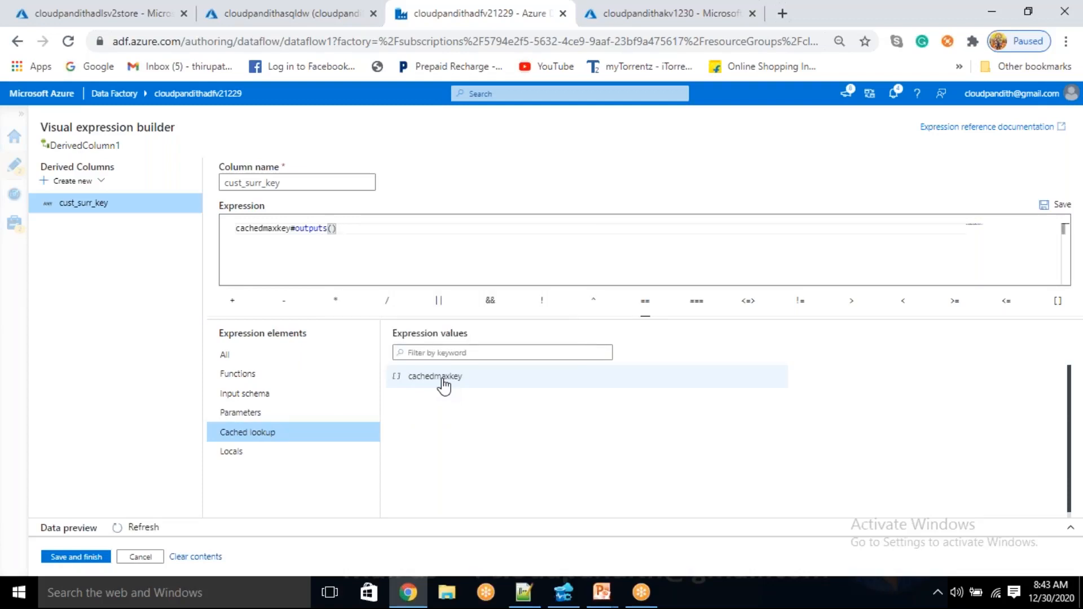
type("[1].")
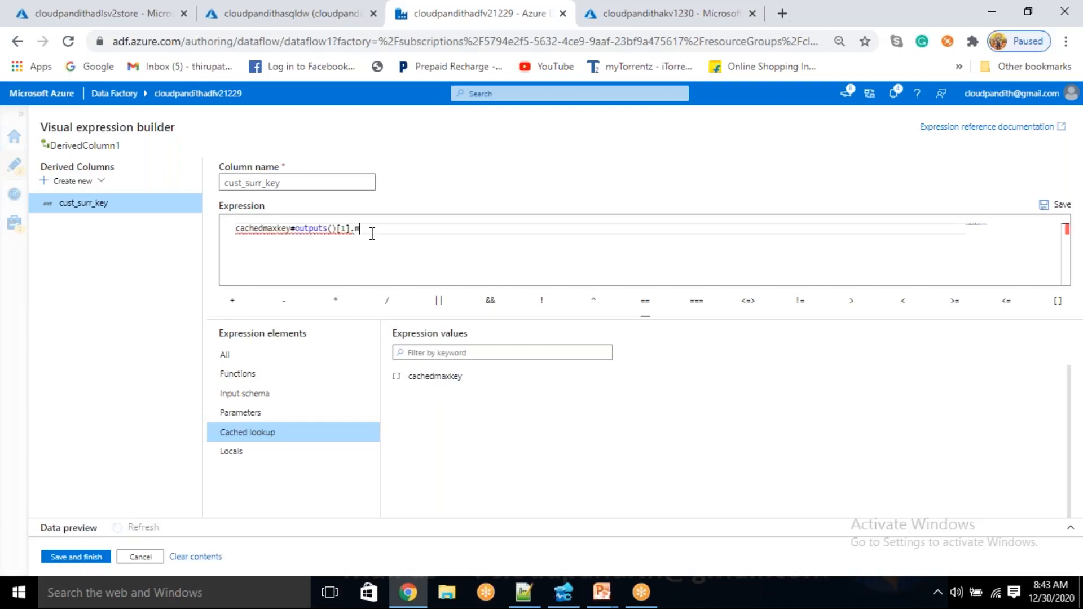
type("maxvalue")
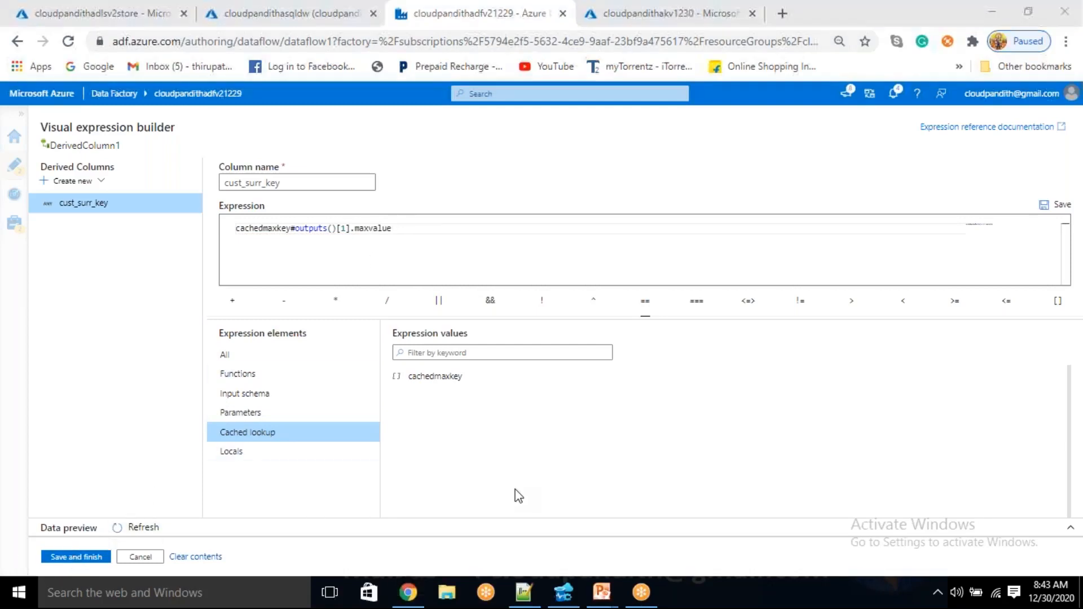
left_click(90, 557)
Open the data preview of the cachedmaxkey sink and check the name and value of its column
left_click_drag(269, 300, 452, 450)
left_click(330, 184)
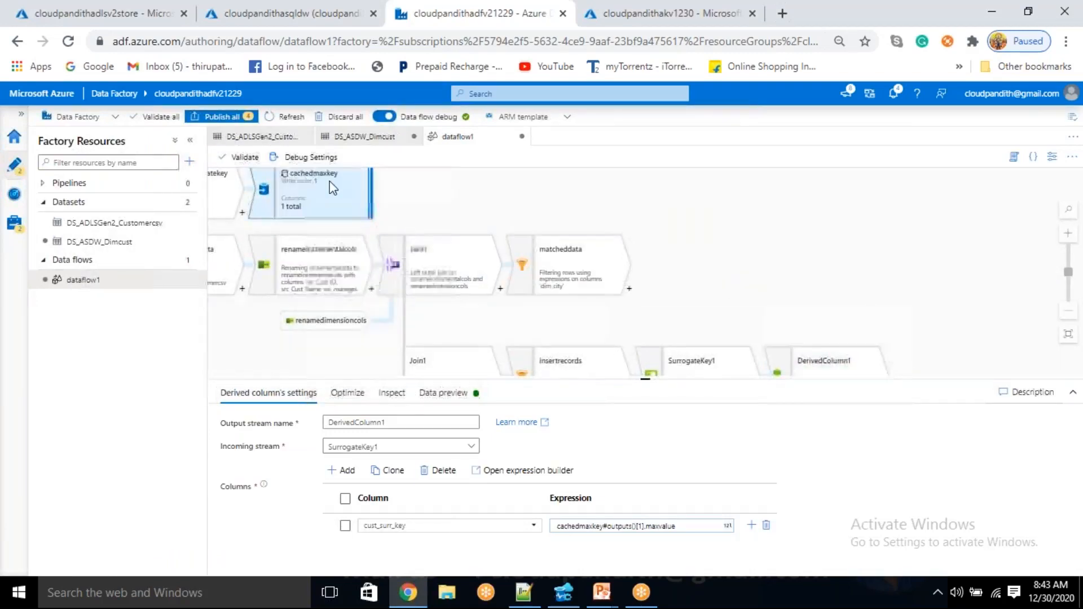
left_click(479, 393)
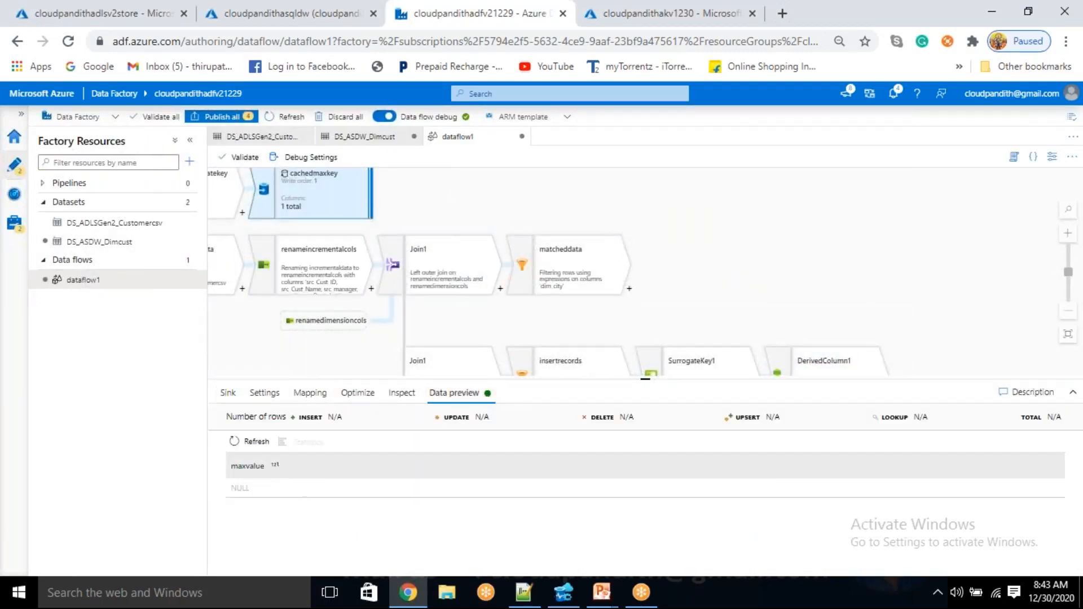
left_click_drag(228, 464, 263, 466)
left_click(262, 471)
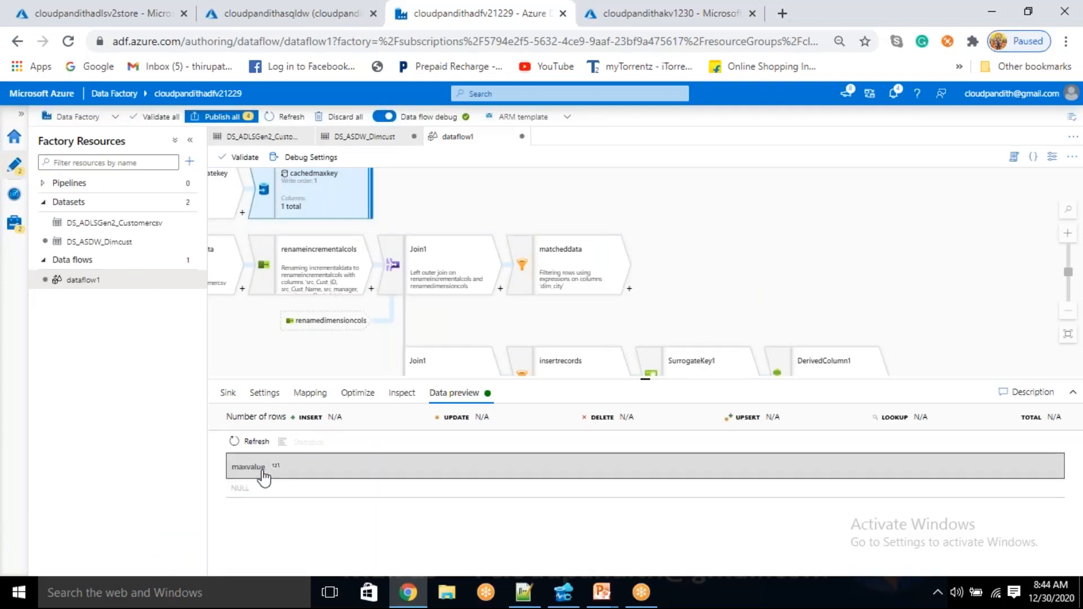
Reopen the cust_surr_key expression of DerivedColumn1 in the expression builder for editing at its beginning
left_click_drag(735, 259, 609, 213)
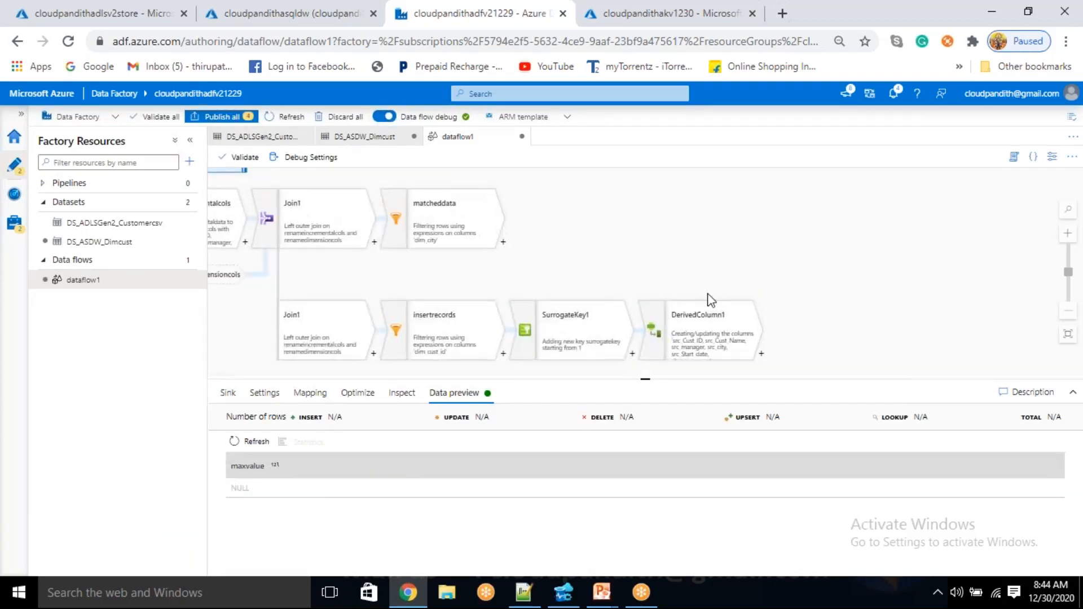
left_click(705, 345)
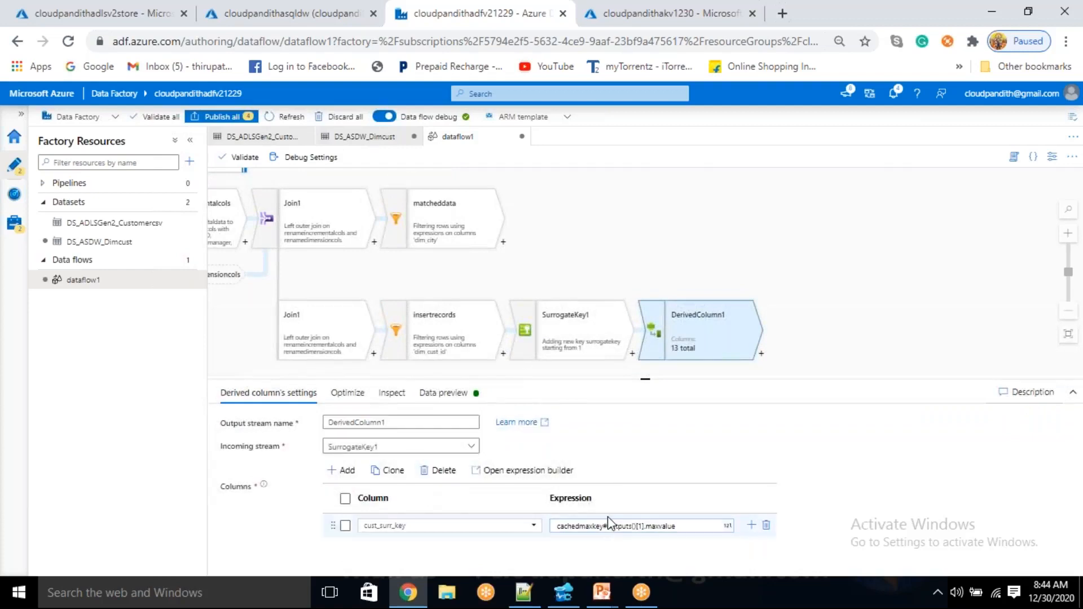
left_click(633, 525)
left_click(601, 539)
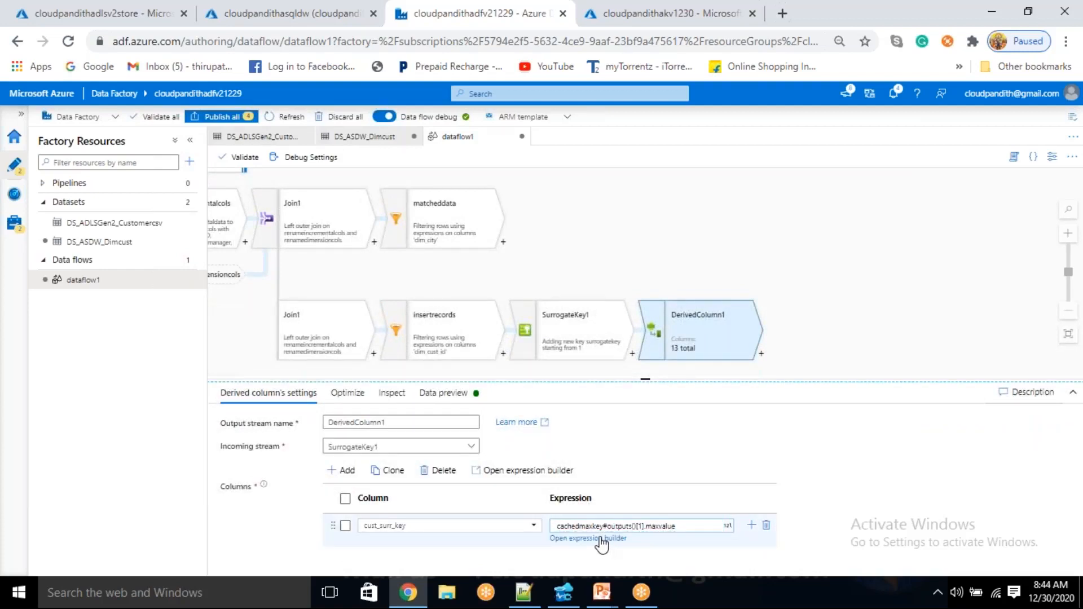
left_click(414, 227)
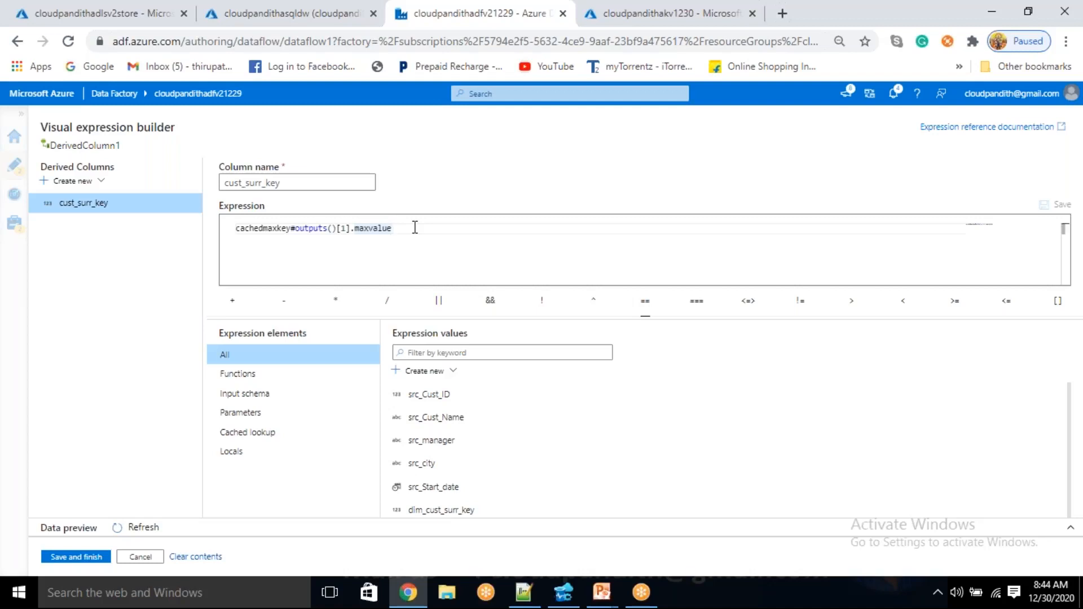
key("Home")
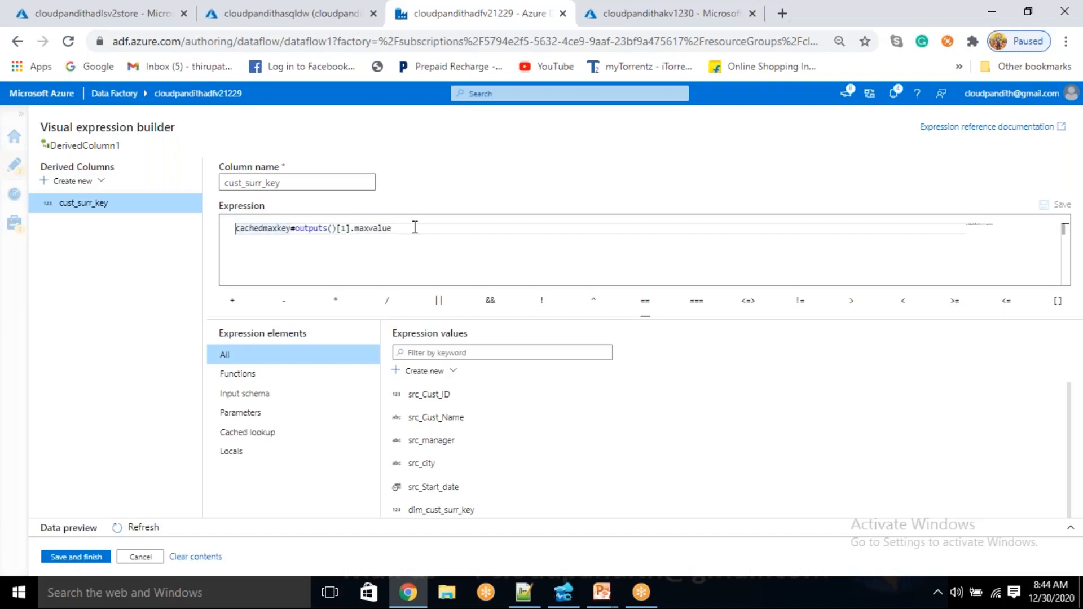
Filter the expression values by case and read the case function's description and examples
left_click(457, 353)
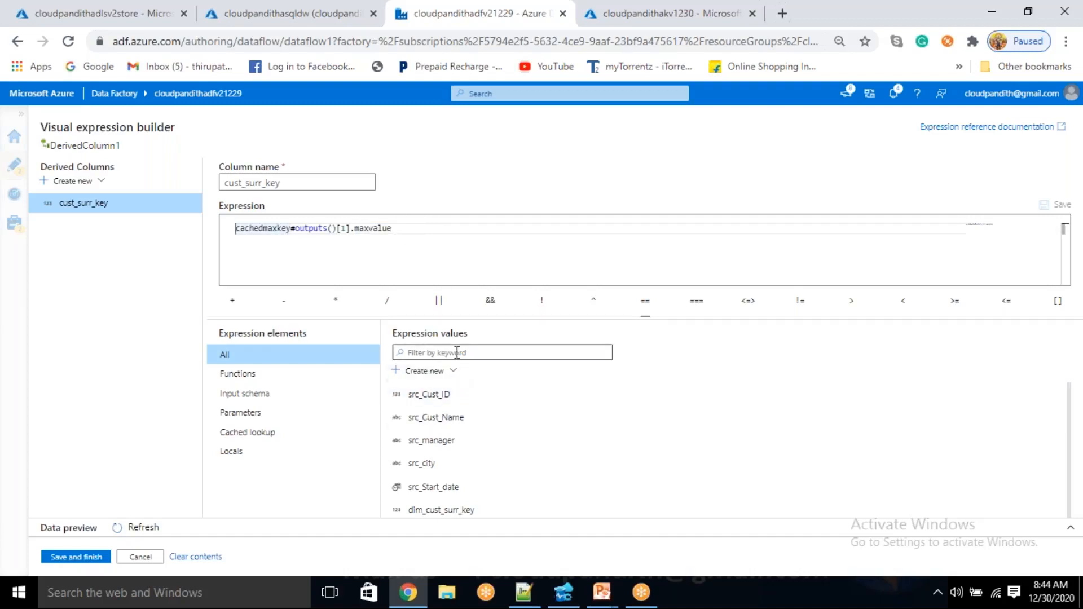
type("case")
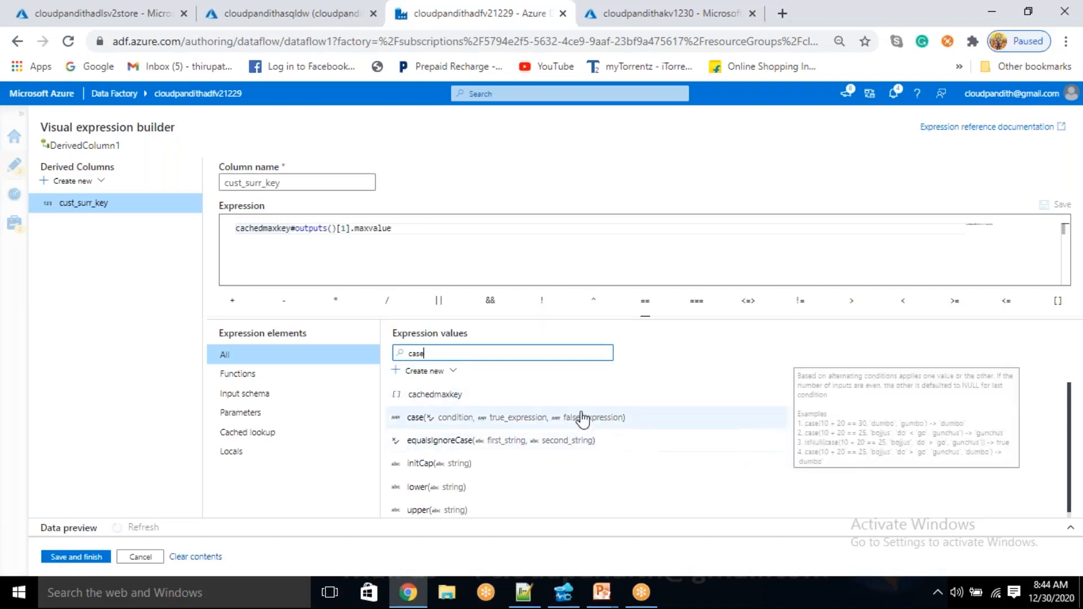
left_click_drag(825, 422, 863, 423)
left_click(881, 423)
double_click(882, 423)
double_click(914, 423)
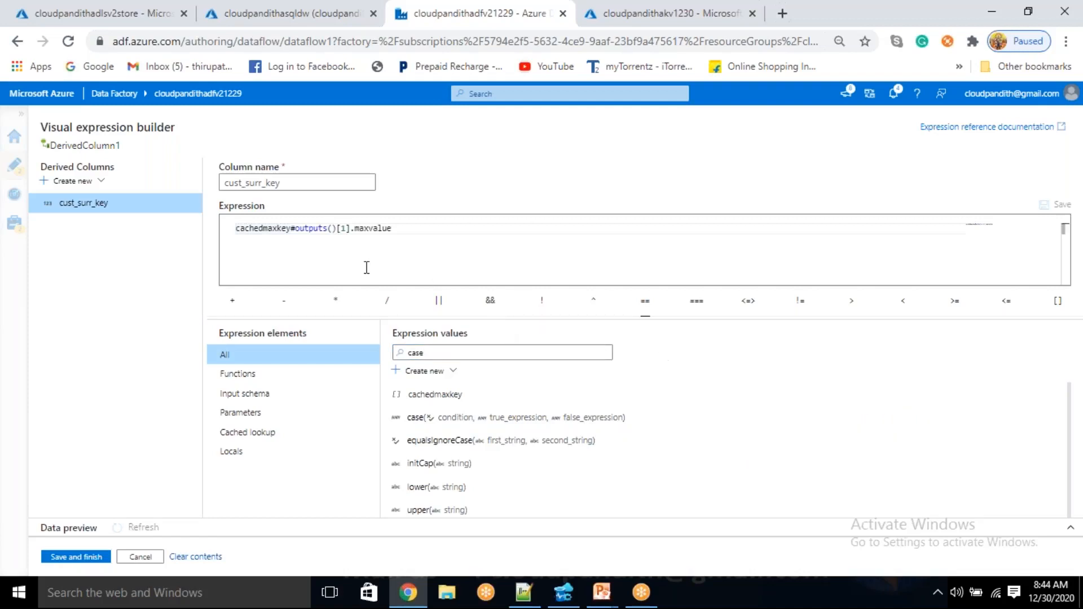
Start a case( call in front of the cached lookup reference in the cust_surr_key expression
left_click(404, 227)
key("Home")
type("case(")
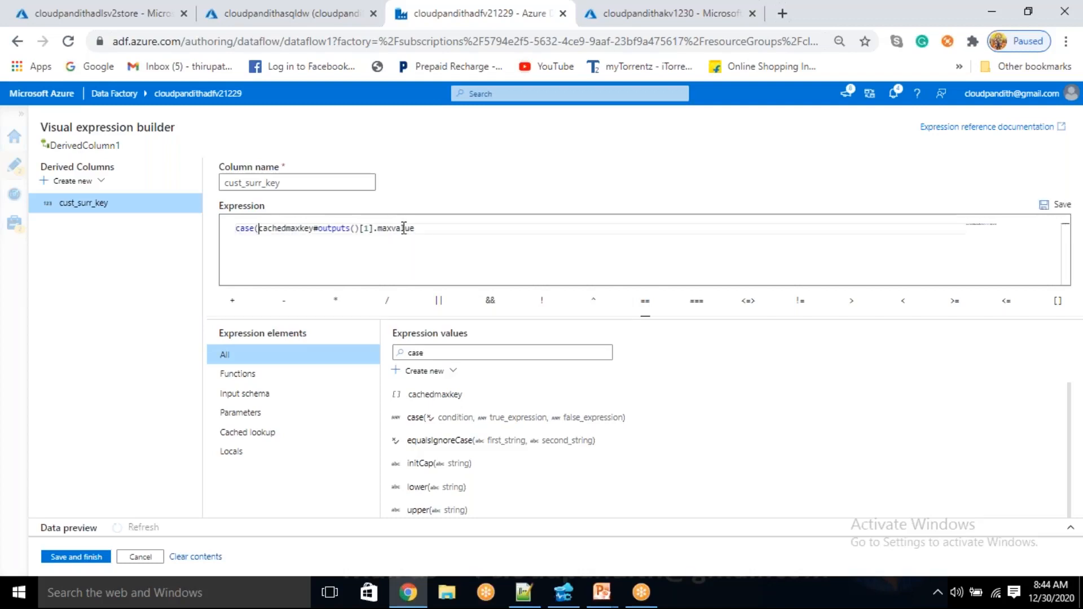
type("isNul")
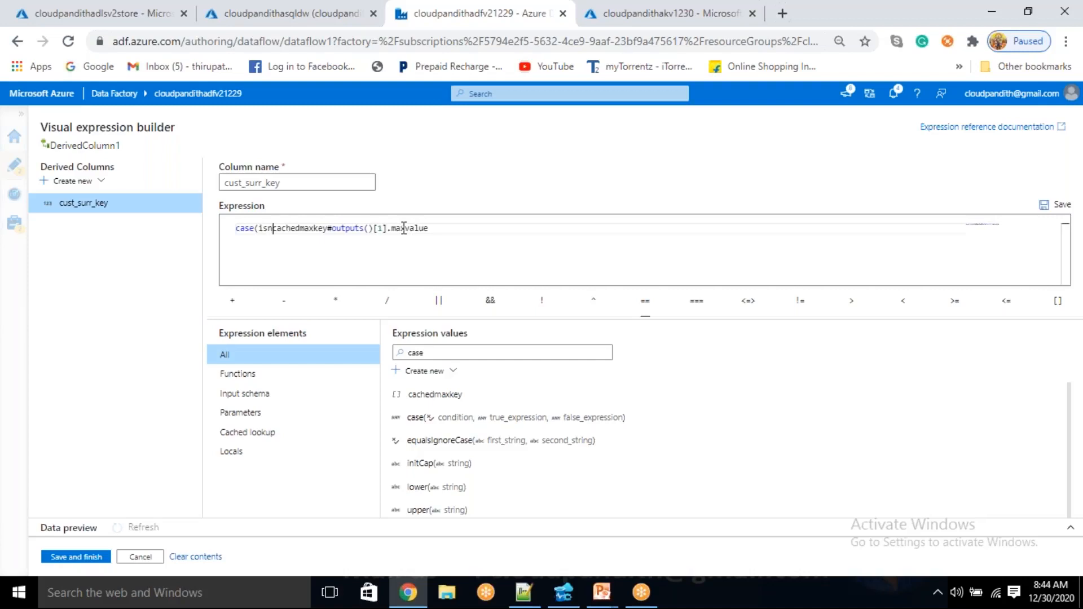
key("BackSpace")
key("BackSpace")
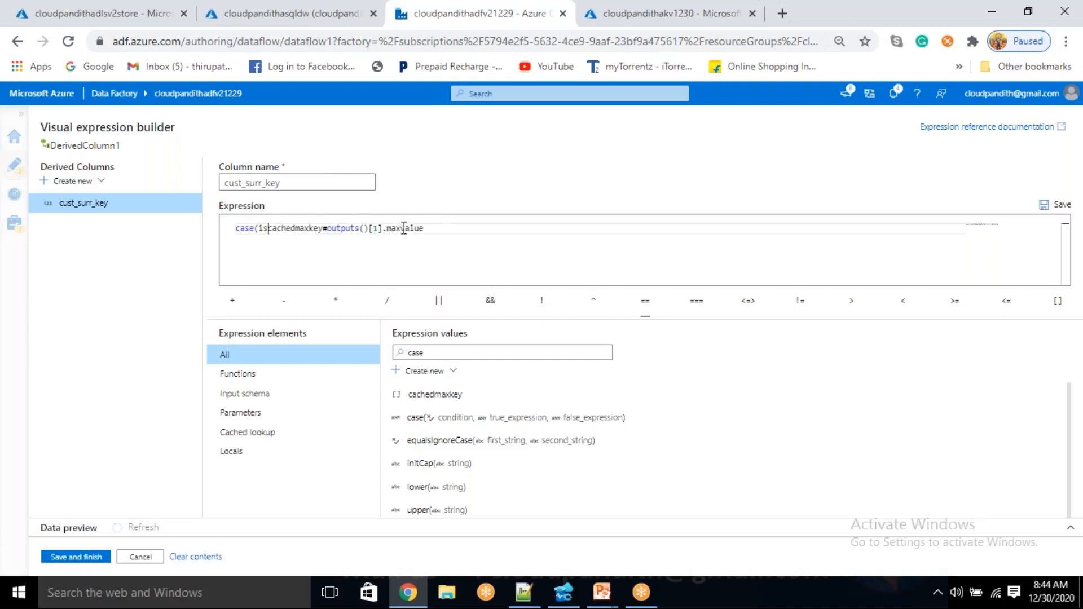
type("ULL")
key("BackSpace")
key("BackSpace")
key("BackSpace")
type("ull")
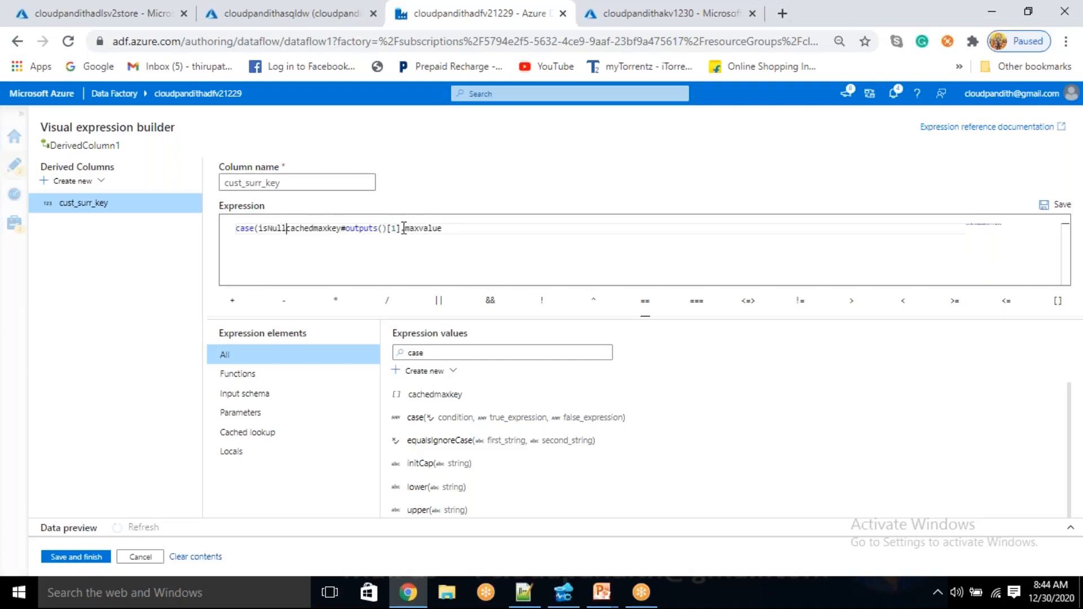
key("BackSpace")
key("BackSpace")
key("BackSpace")
key("BackSpace")
key("BackSpace")
key("BackSpace")
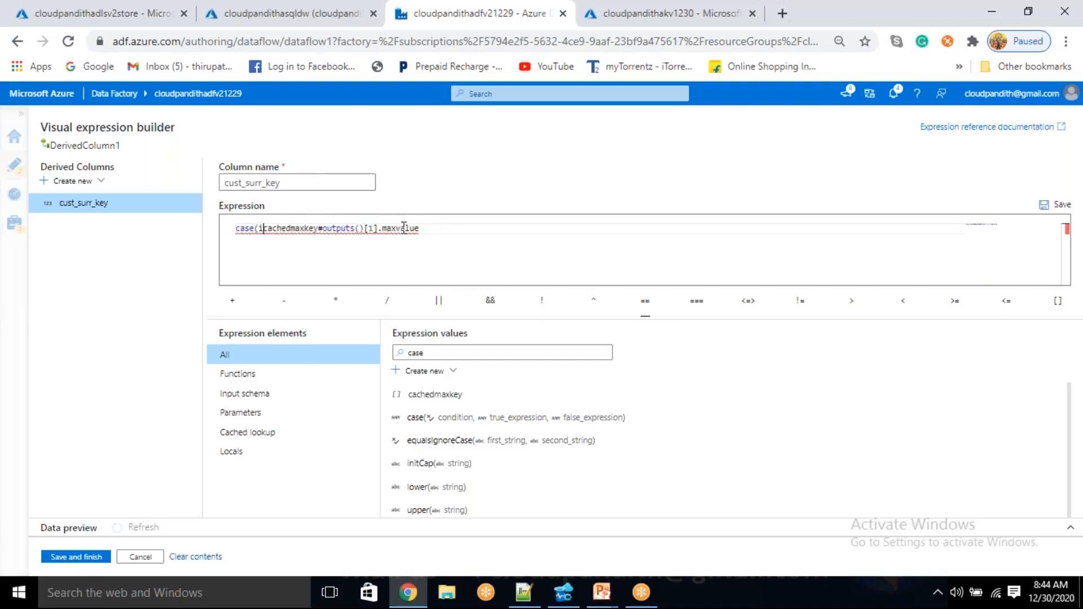
type("equal")
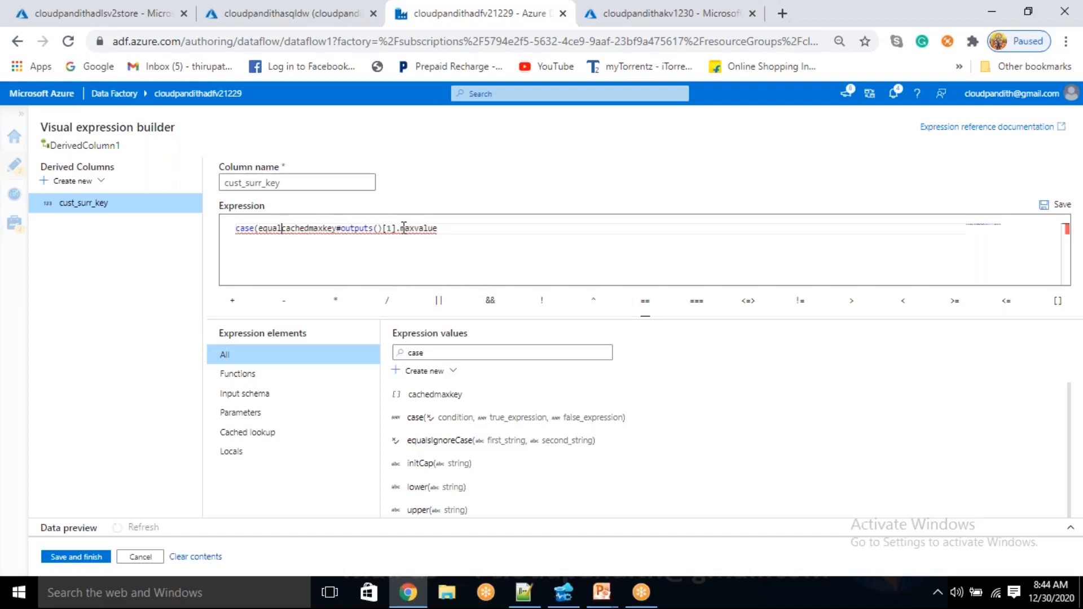
key("BackSpace")
key("BackSpace")
key("BackSpace")
key("BackSpace")
key("BackSpace")
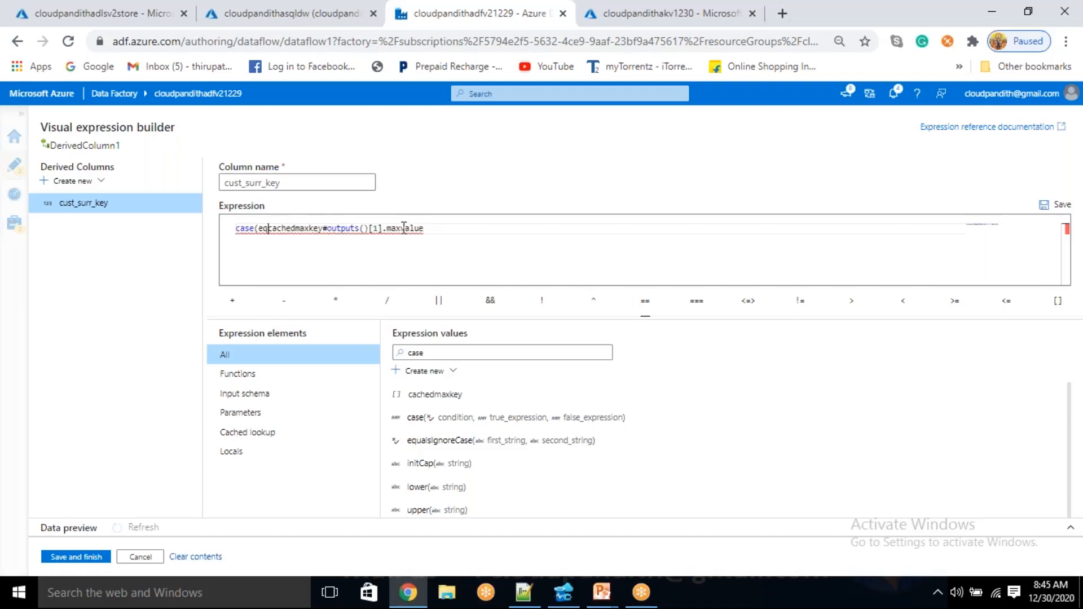
Wrap cachedmaxkey#outputs()[1].maxvalue in isNull() as the condition of the case call
type("isNull")
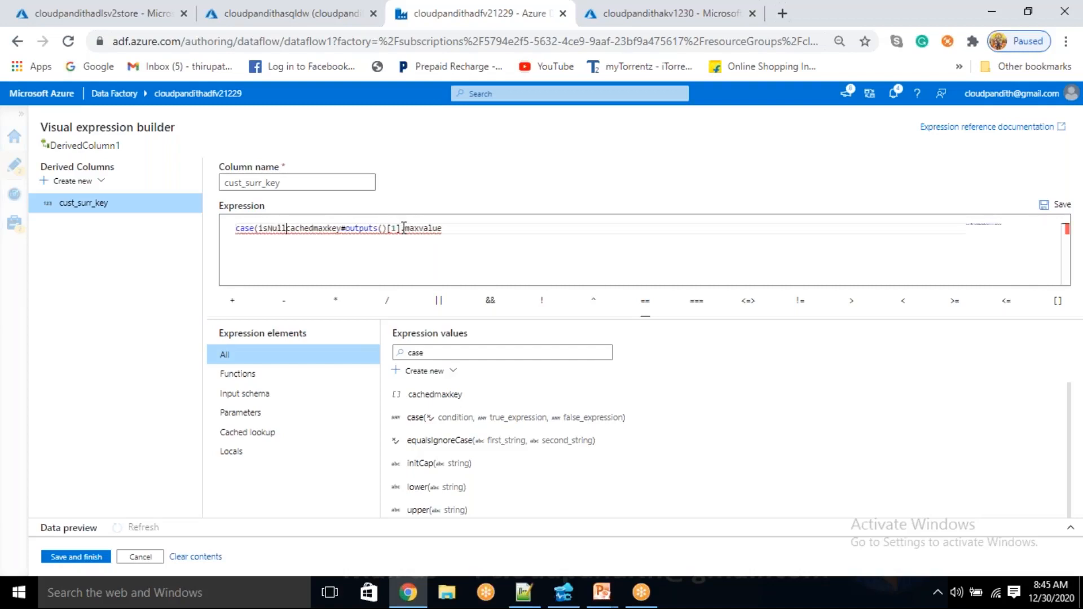
type("(")
key("End")
type(")")
double_click(435, 227)
left_click(454, 228)
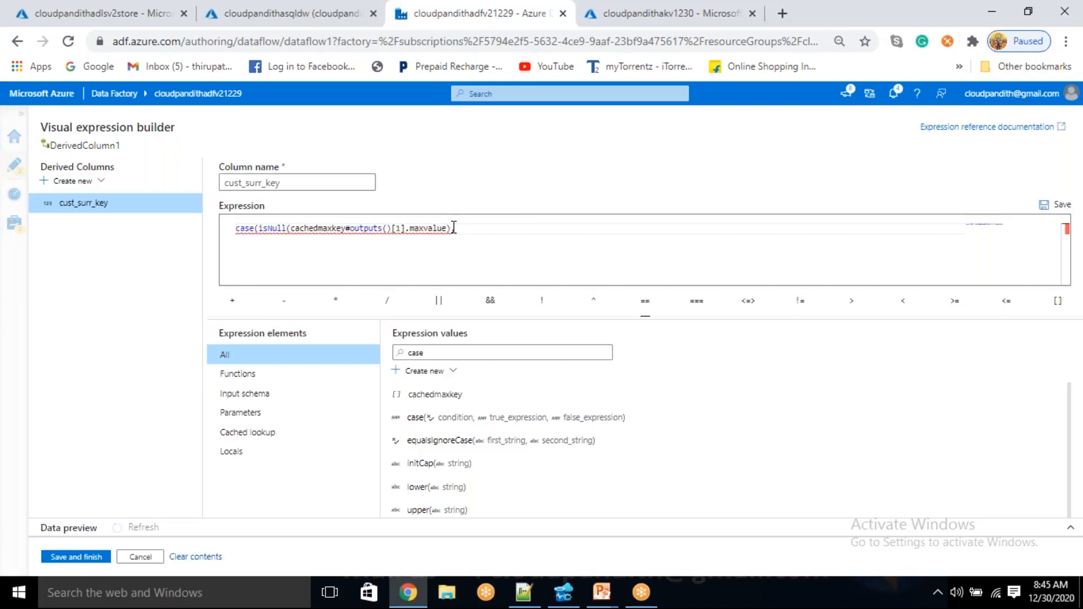
Give the case call 0 as its true result and a copy of the cached maxvalue reference as its false result, and close it
type(",0")
type(",")
mouse_move(445, 232)
left_click_drag(445, 229, 292, 231)
key("ctrl+c")
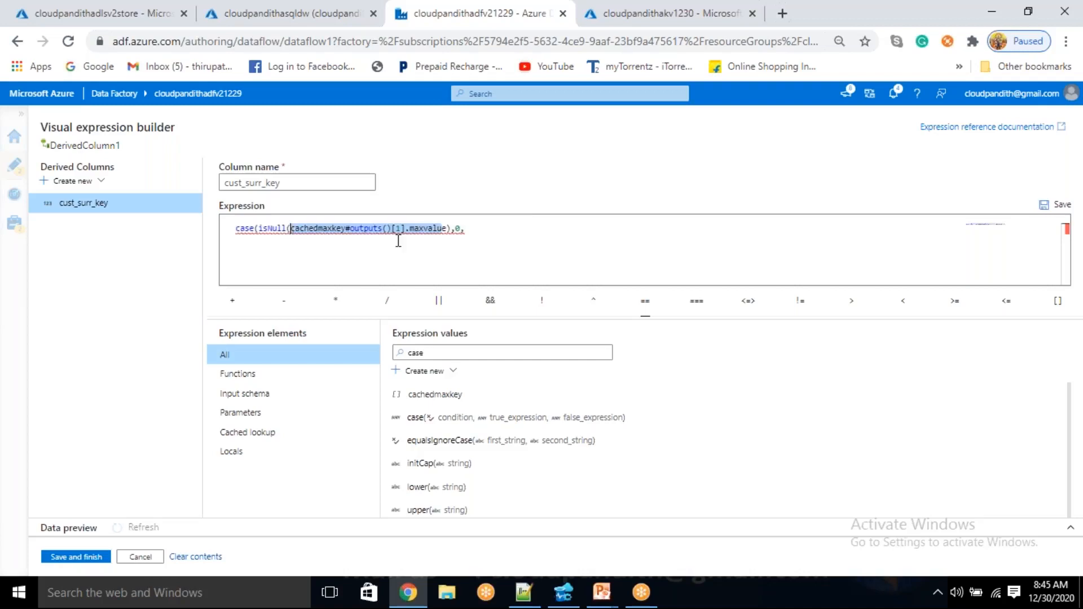
left_click(486, 227)
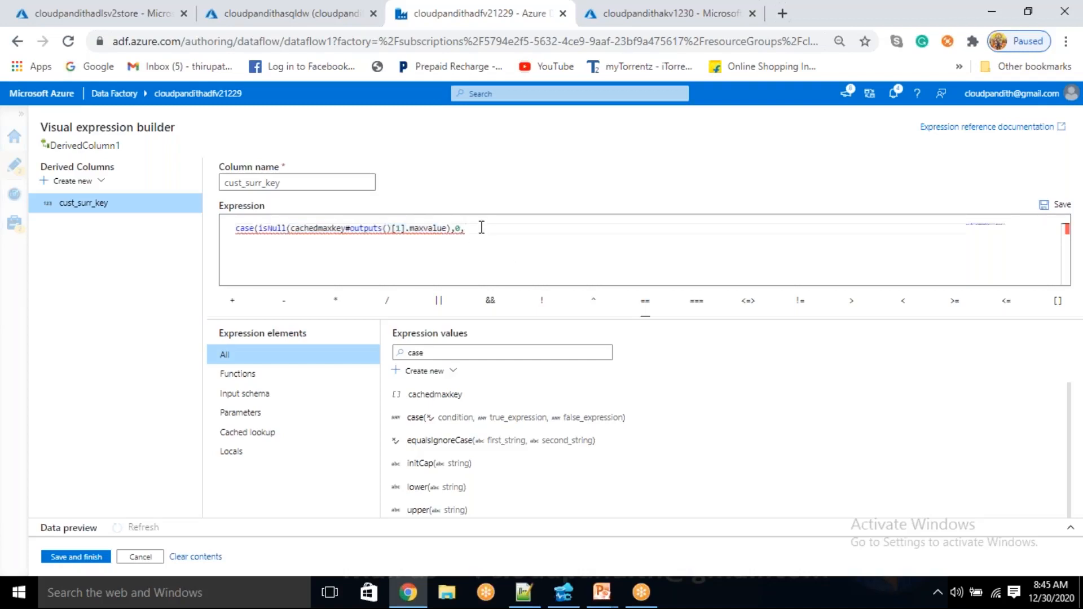
key("ctrl+v")
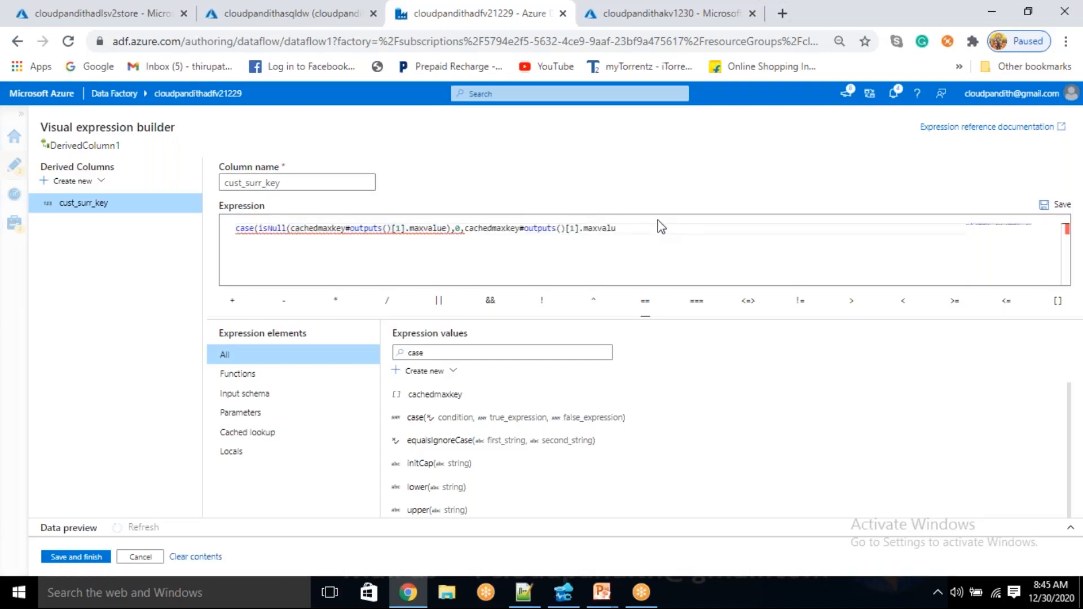
type(")")
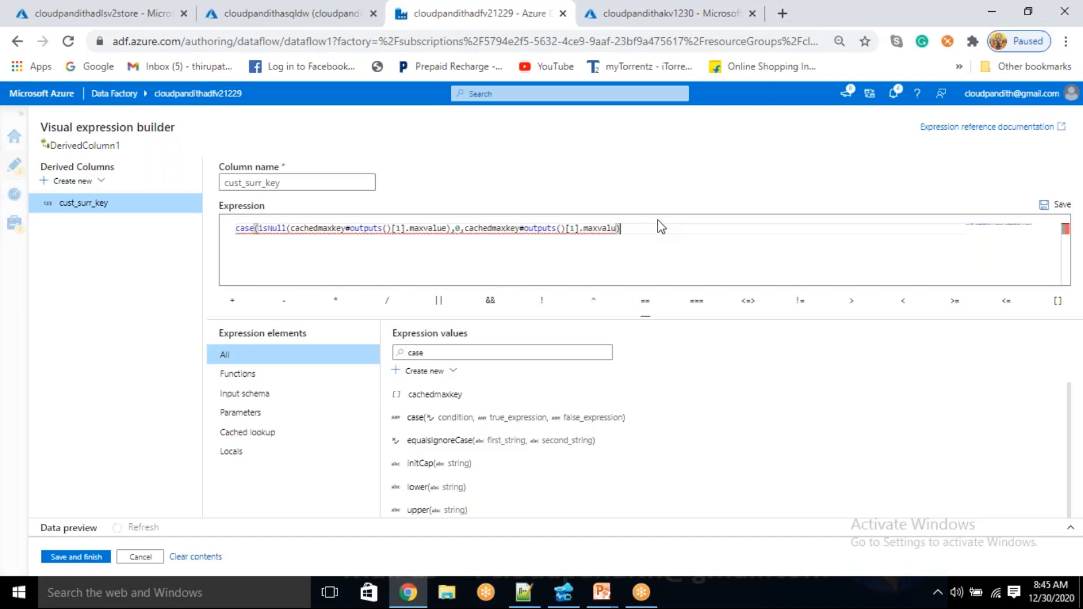
type("+")
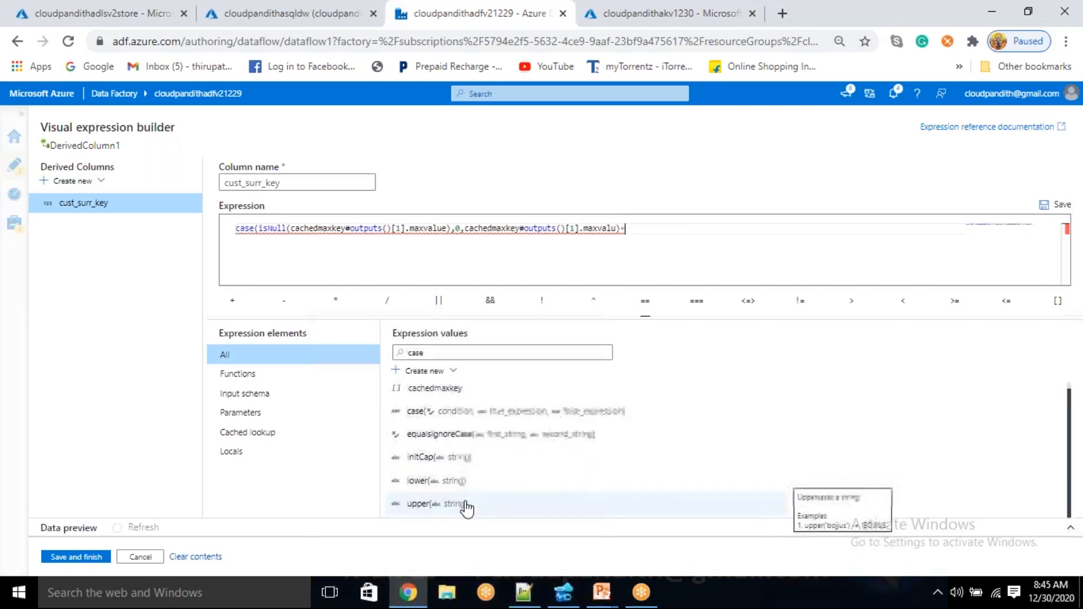
Clear the case filter from the expression values and add the surrogatekey column to the case result with +
left_click_drag(435, 355, 383, 356)
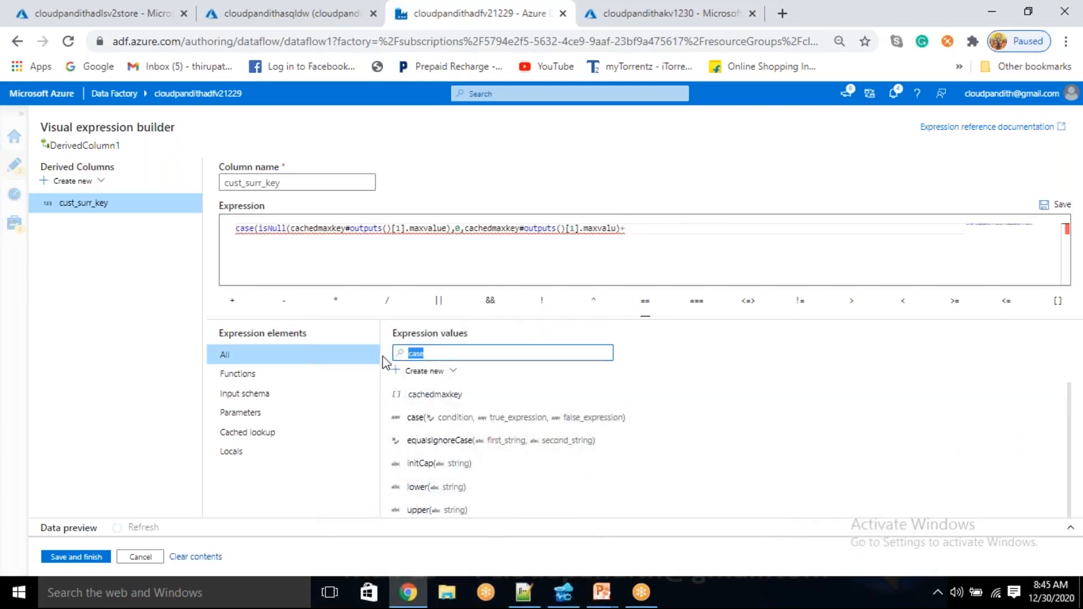
key("BackSpace")
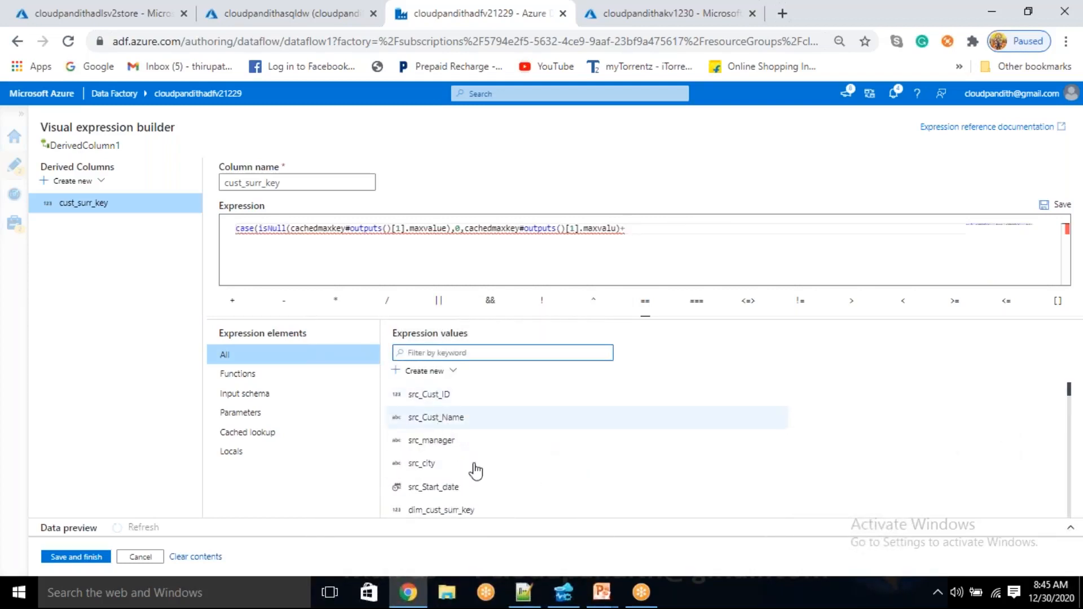
scroll(476, 473, "down", 3)
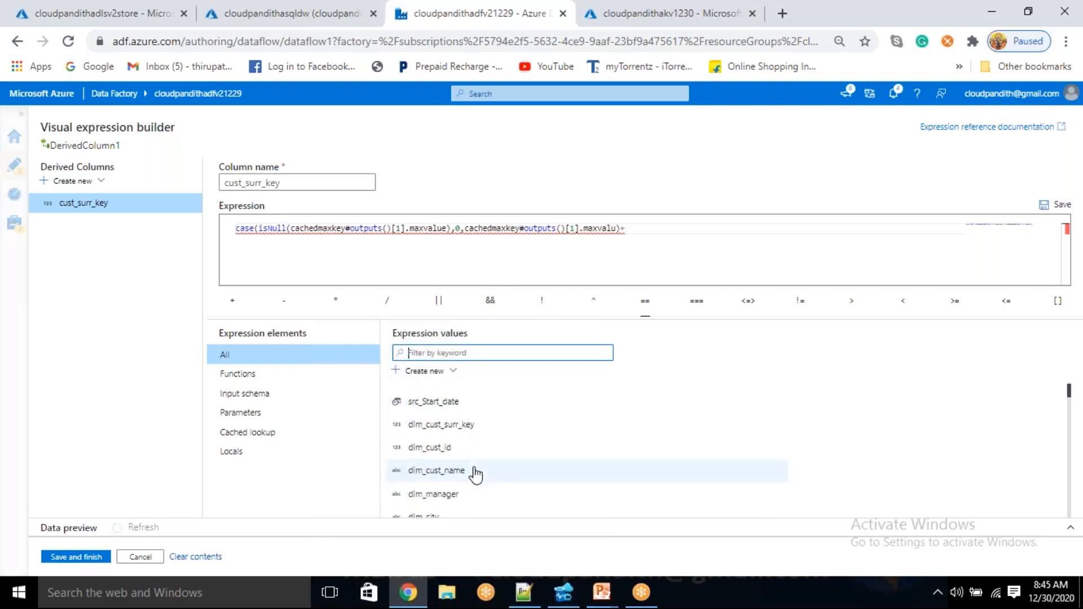
left_click(445, 490)
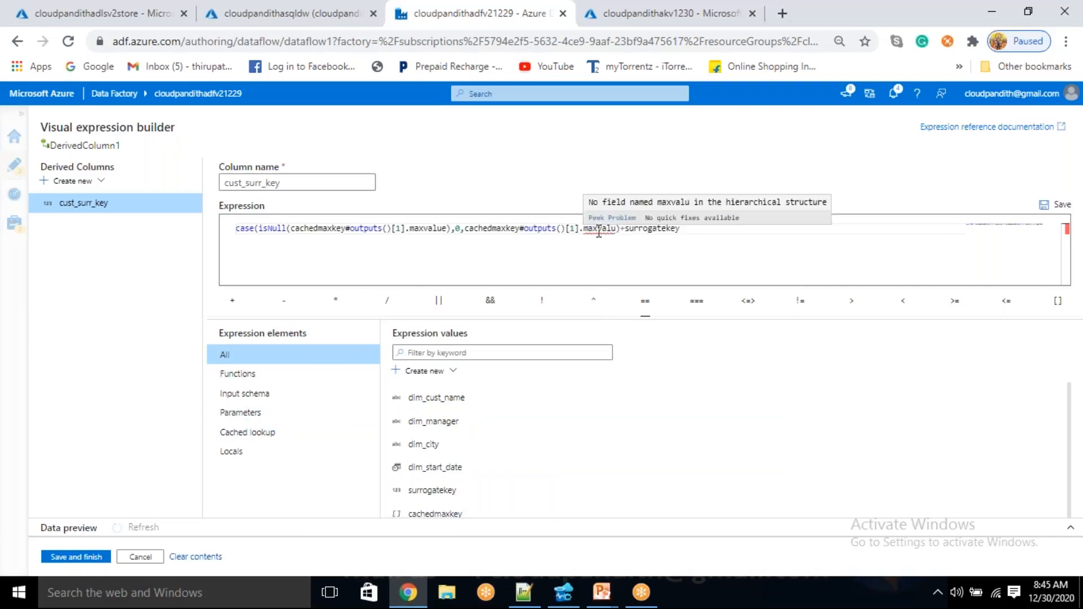
Correct the field name in the false result of the case call to maxvalue
left_click(617, 229)
type("e)")
left_click(725, 233)
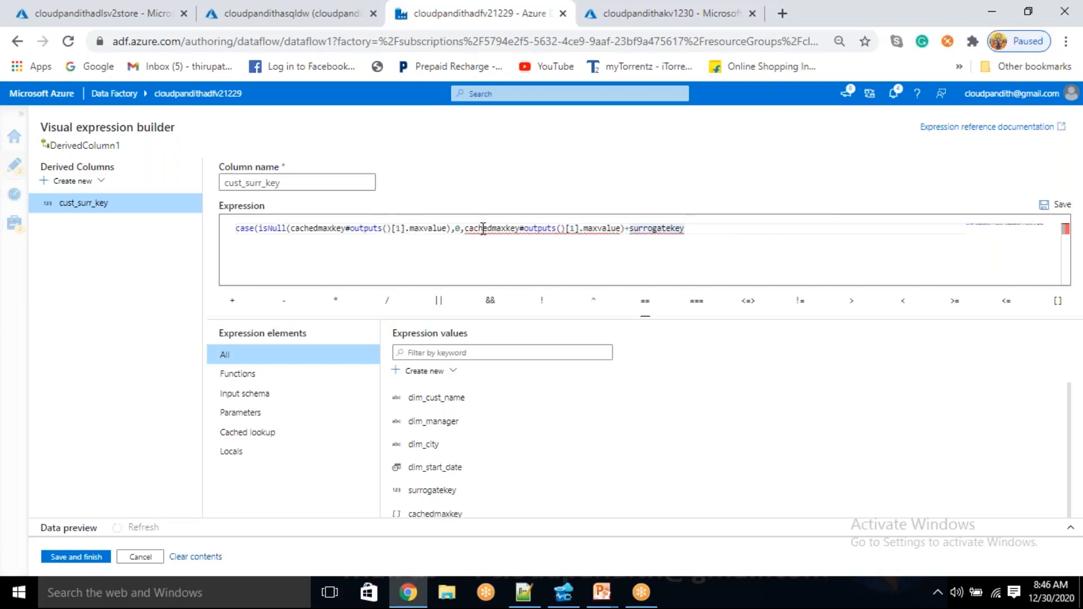
Wrap the cachedmaxkey#outputs()[1].maxvalue false result in toInteger() so it matches the integer type of the 0 result
mouse_move(543, 230)
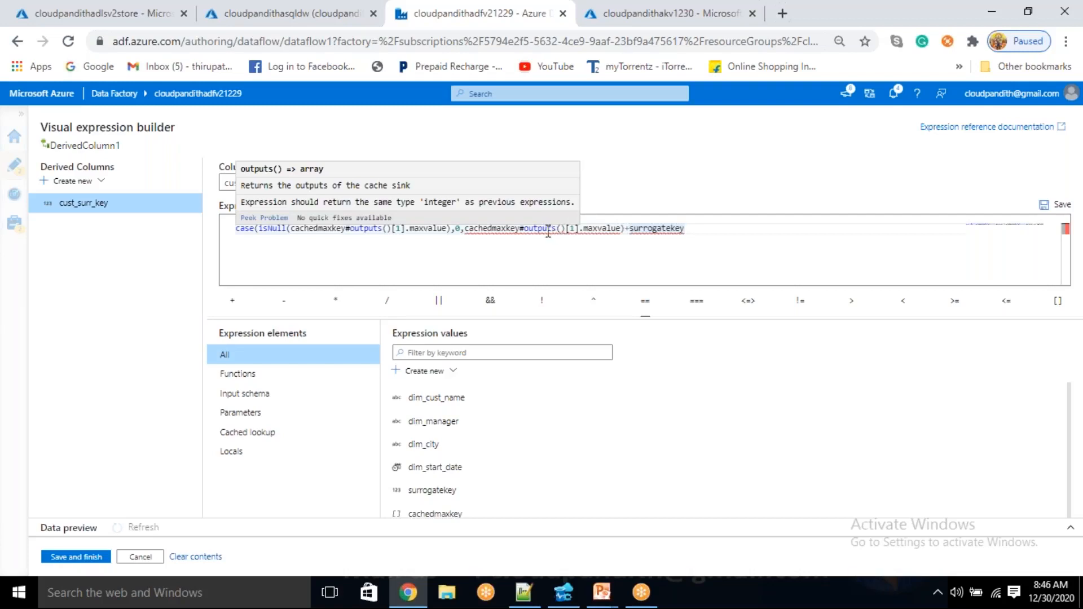
left_click(465, 229)
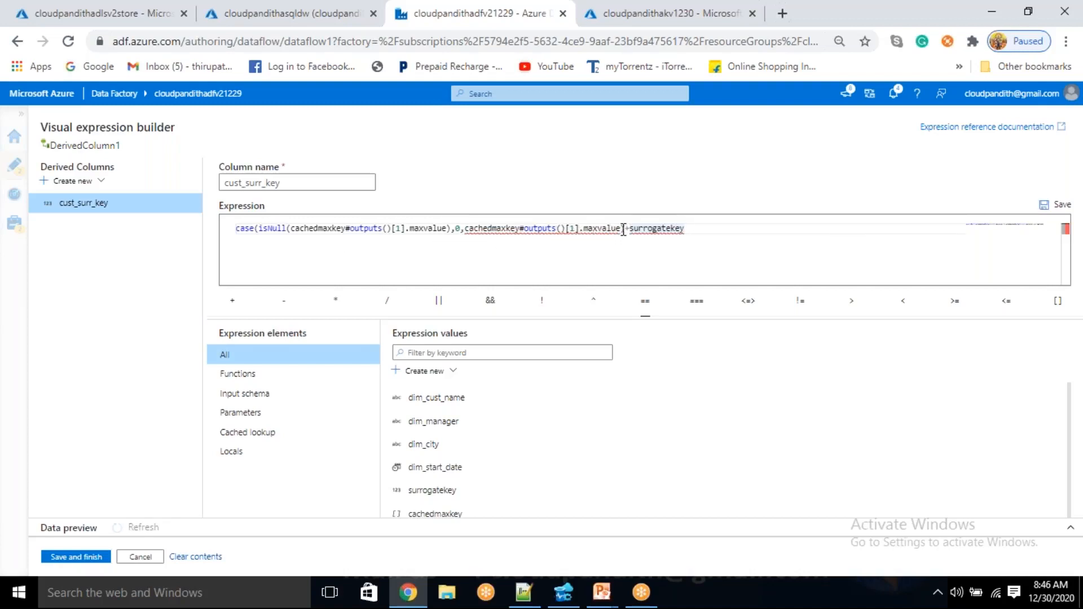
left_click(467, 231)
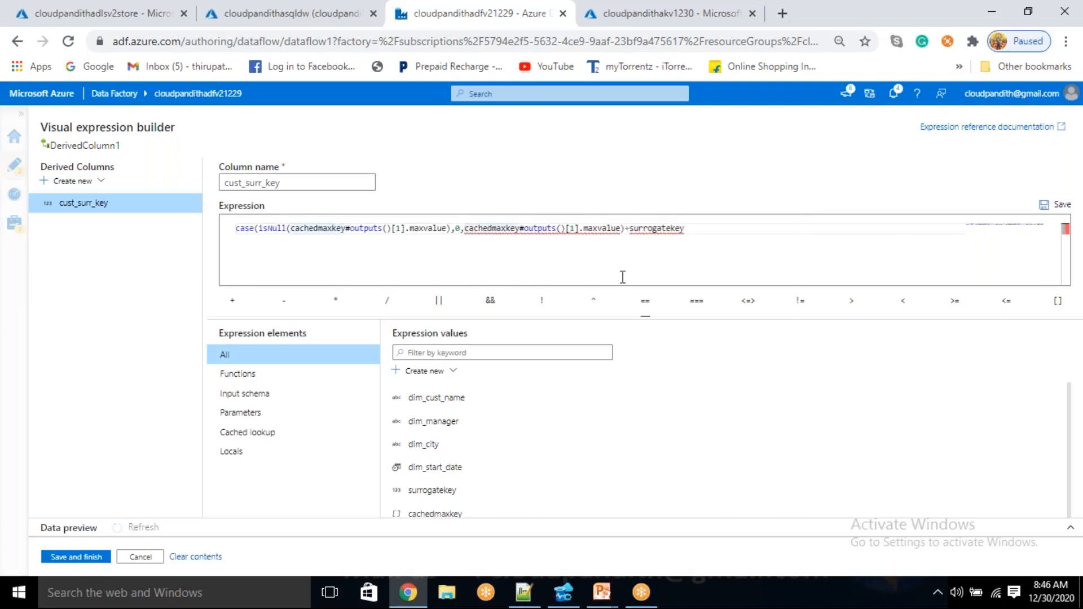
type("toIntegre")
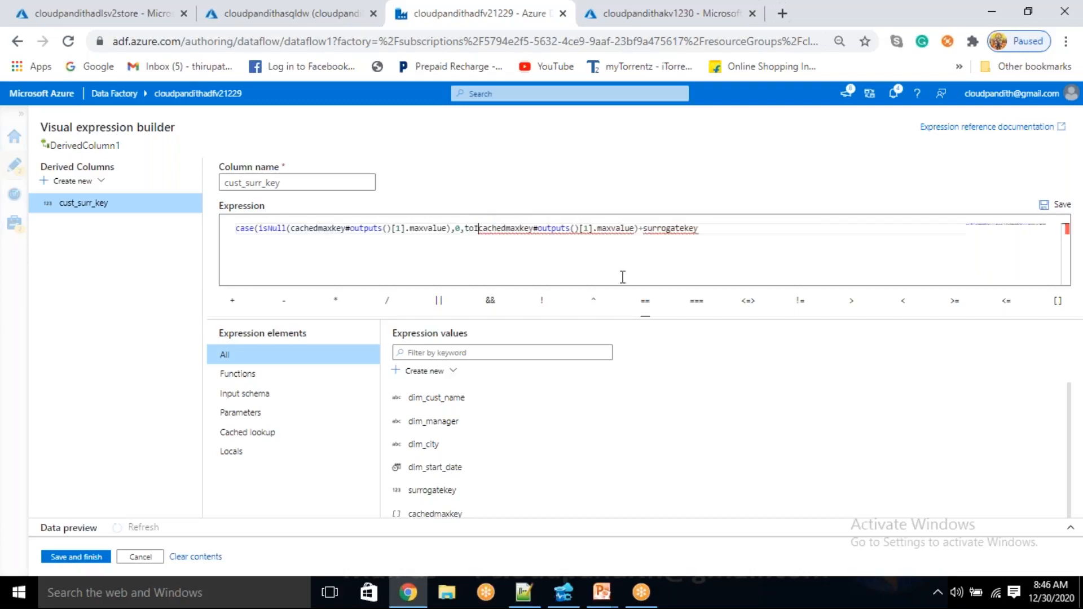
key("BackSpace")
key("BackSpace")
type("er(")
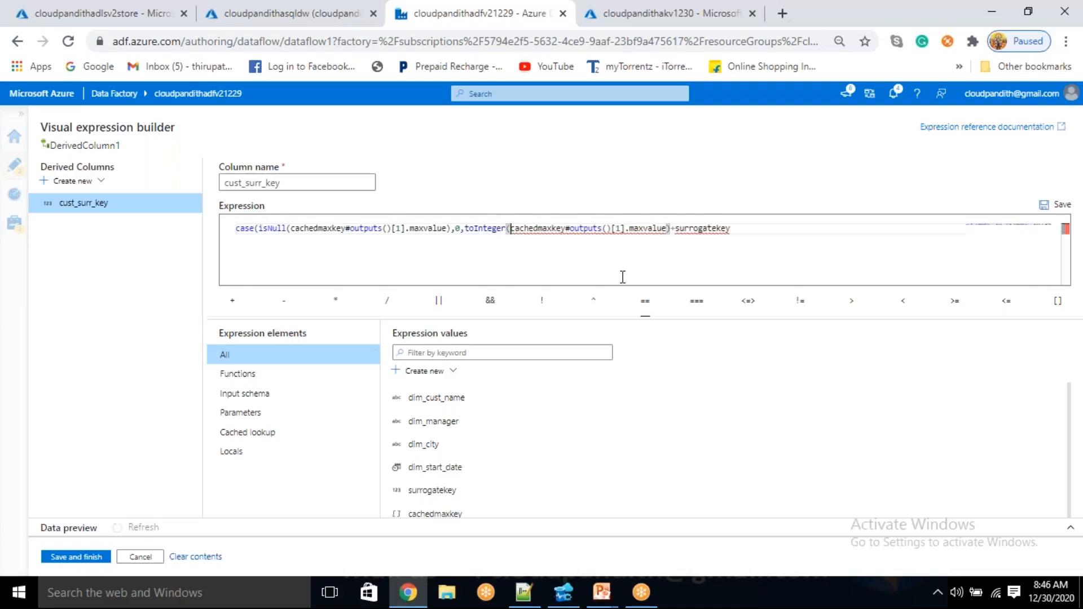
key("Right")
key("Right")
key("Right")
key("Right")
key("Right")
key("Right")
key("Right")
key("Right")
key("Right")
key("Right")
key("Right")
key("Right")
key("Right")
key("Right")
key("Right")
key("Right")
key("Right")
key("Right")
key("Right")
key("Right")
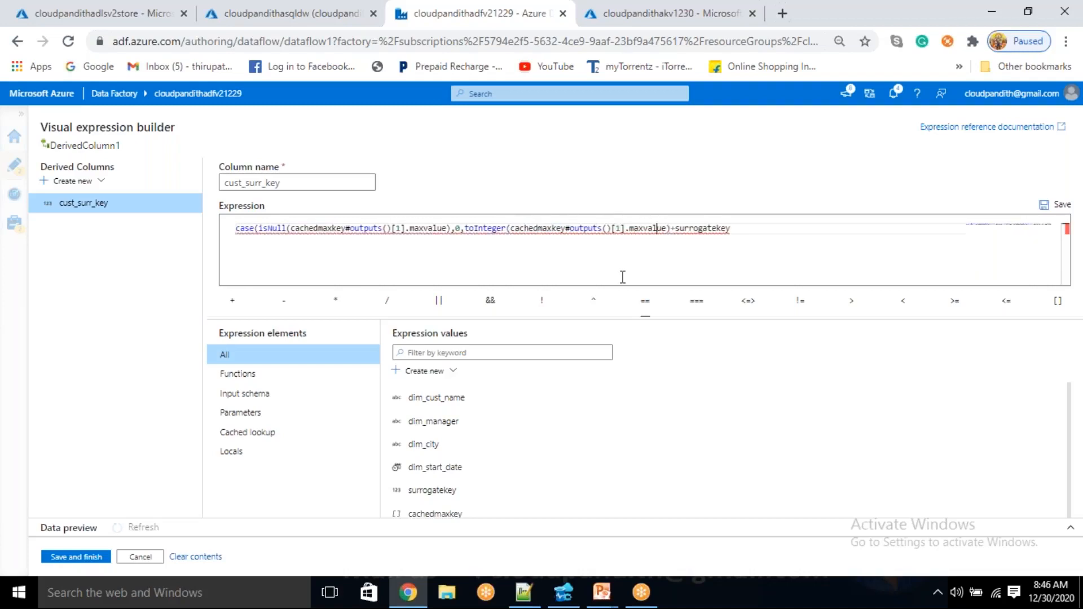
key("Right")
type(")")
Review the toInteger part of the cust_surr_key expression, then save it and close the expression builder
double_click(484, 229)
left_click_drag(511, 228, 656, 231)
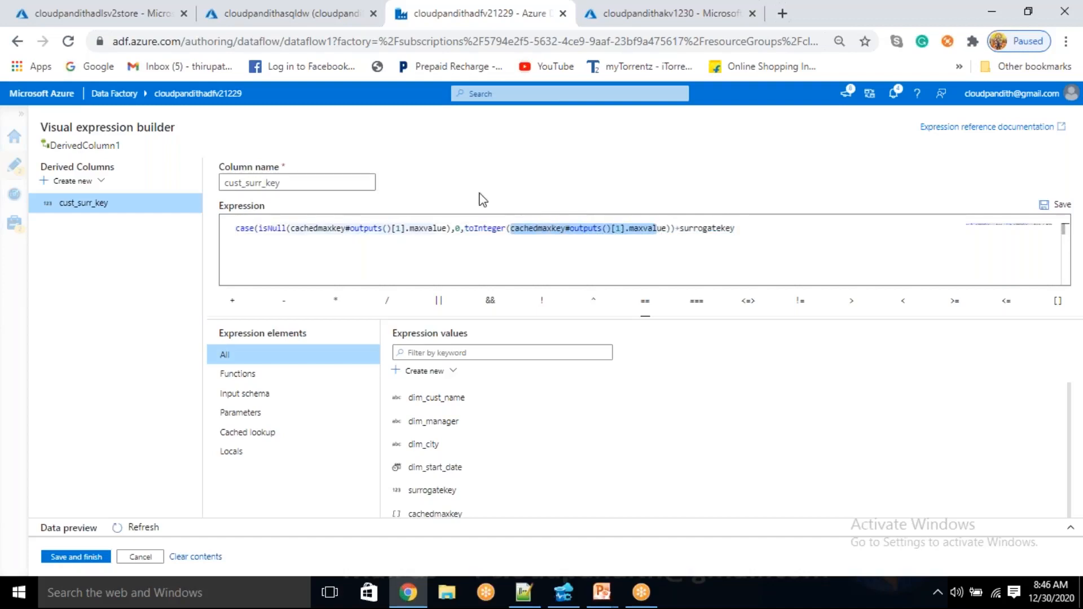
double_click(484, 228)
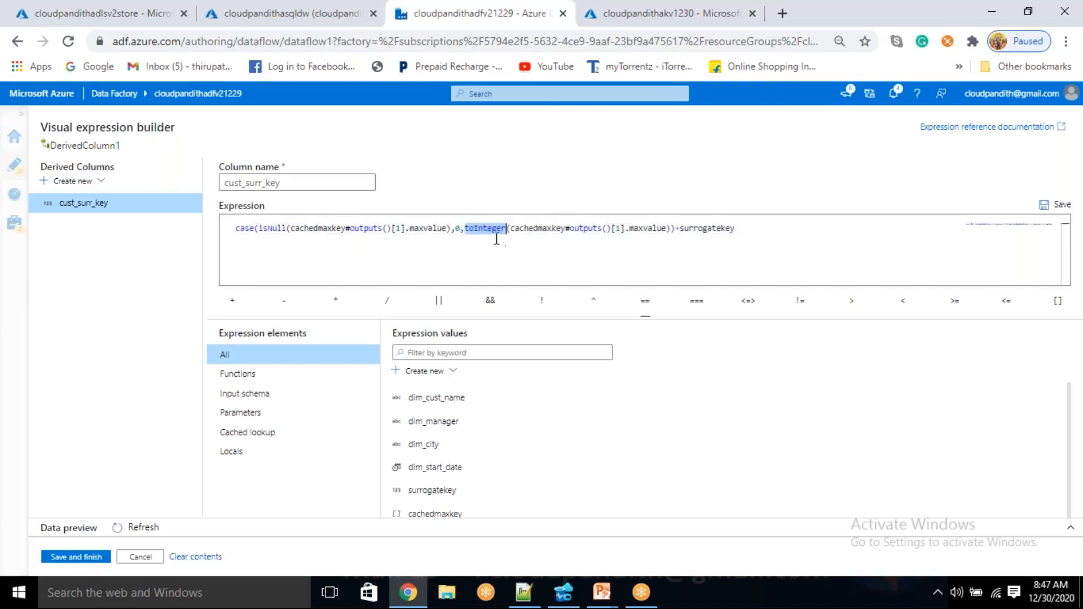
left_click_drag(524, 231, 526, 218)
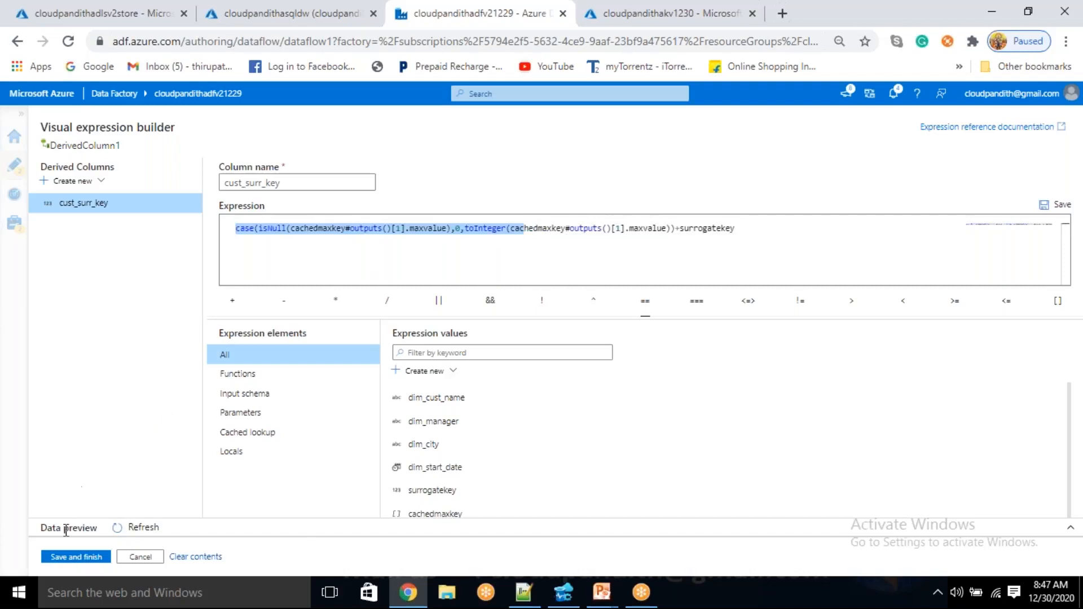
left_click(78, 557)
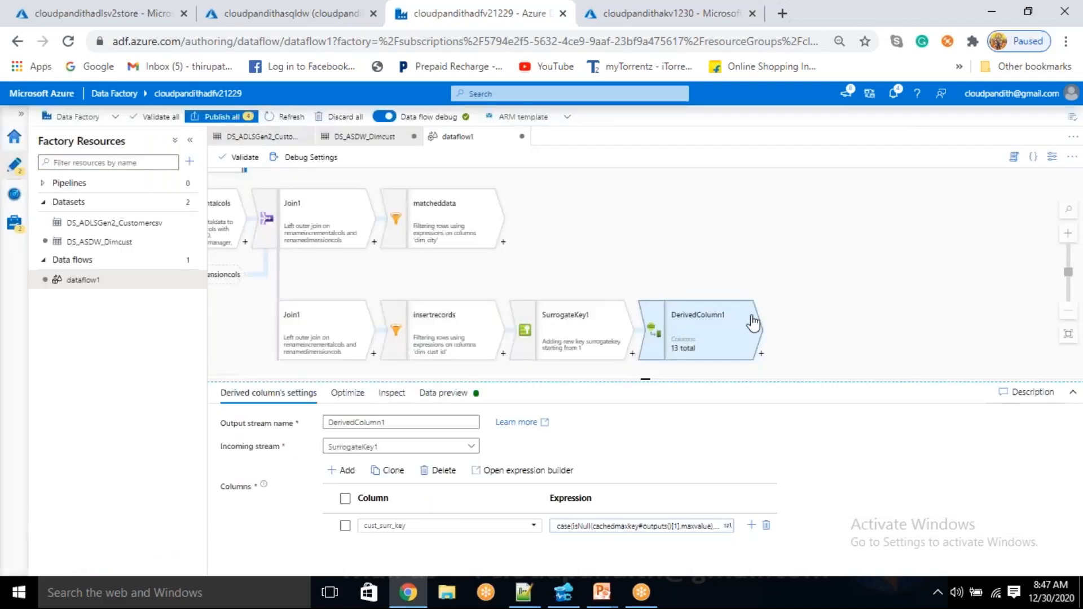
Refresh the data preview of DerivedColumn1 and check the cust_surr_key values next to surrogatekey
left_click(446, 396)
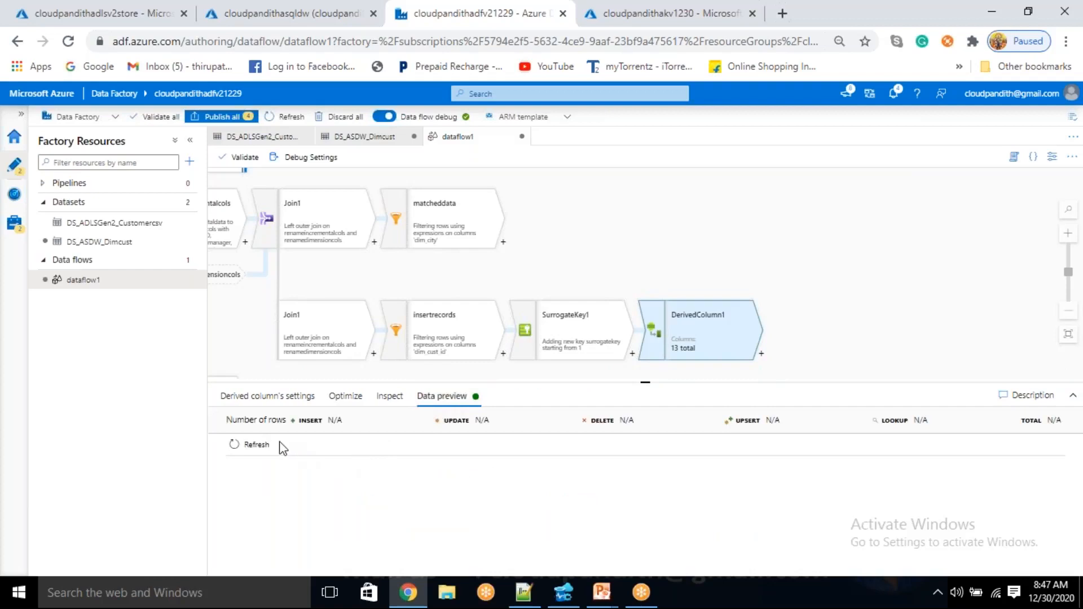
left_click(245, 446)
left_click_drag(644, 384, 670, 276)
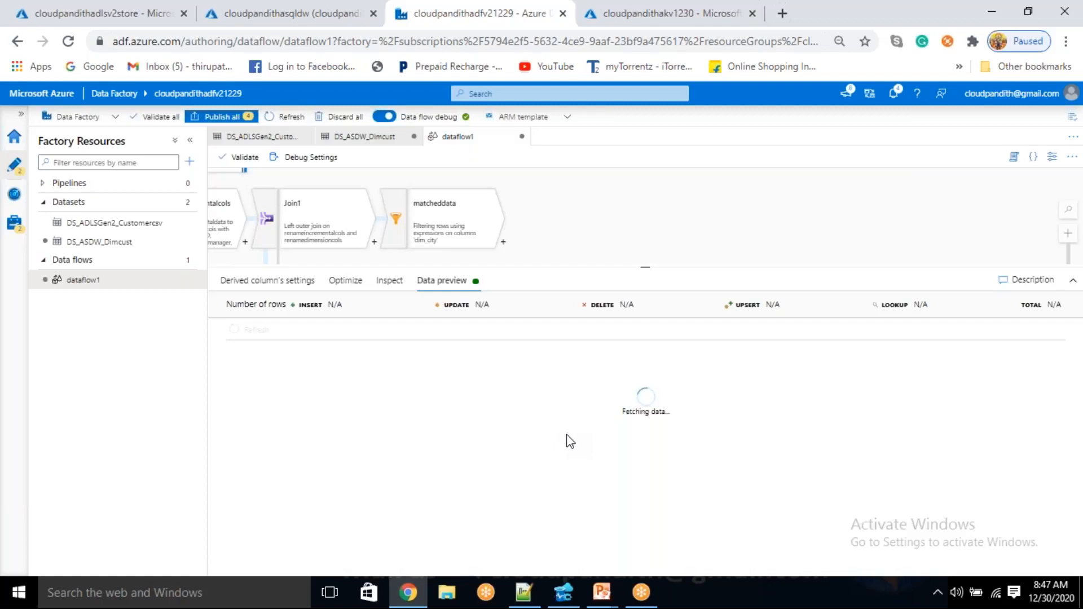
left_click_drag(704, 220, 632, 199)
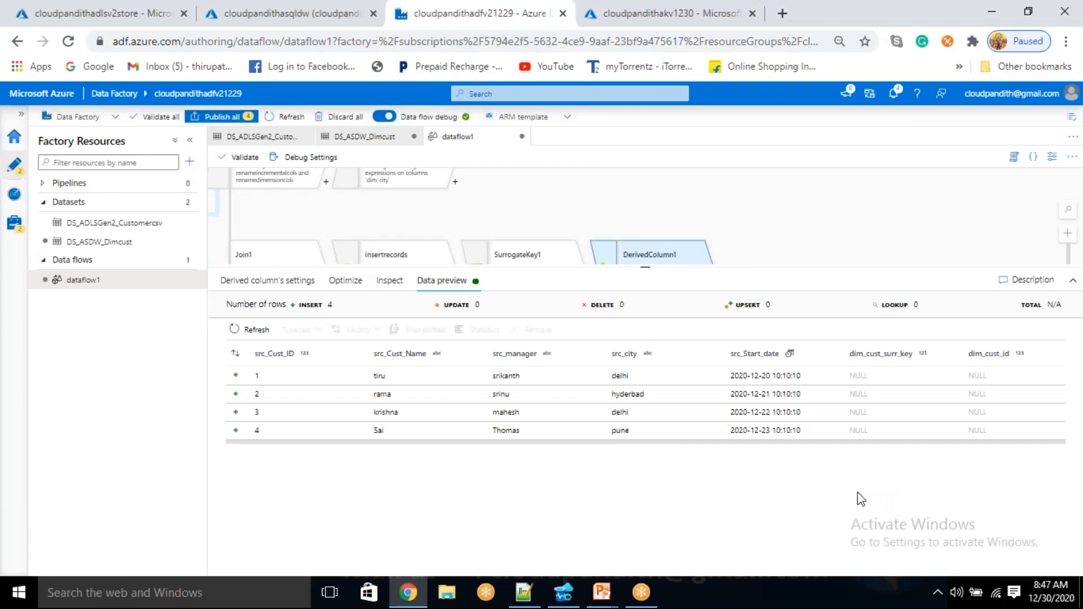
left_click_drag(506, 442, 917, 460)
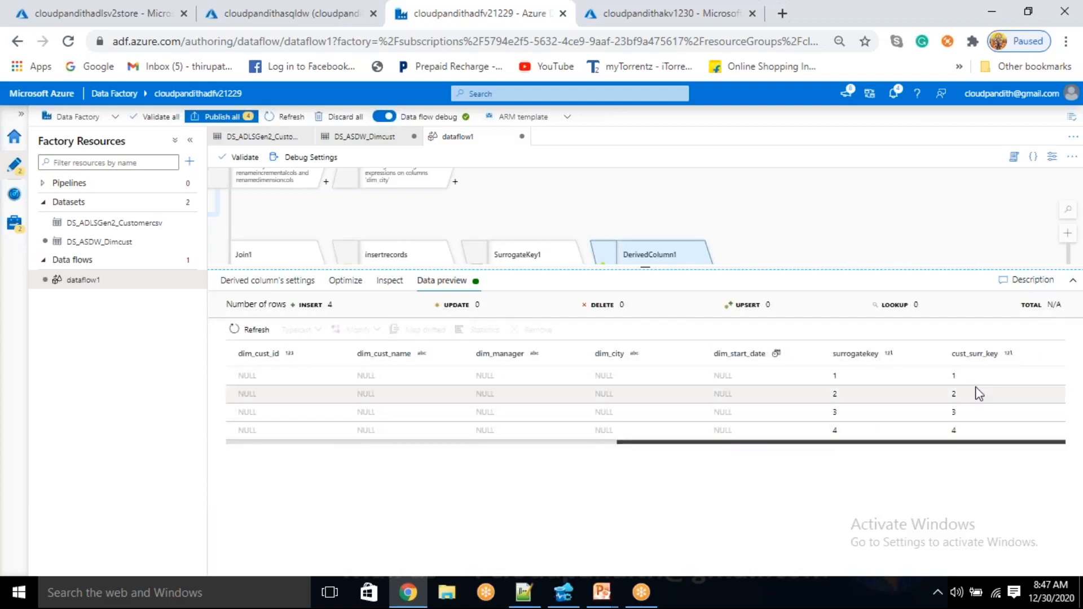
left_click(954, 375)
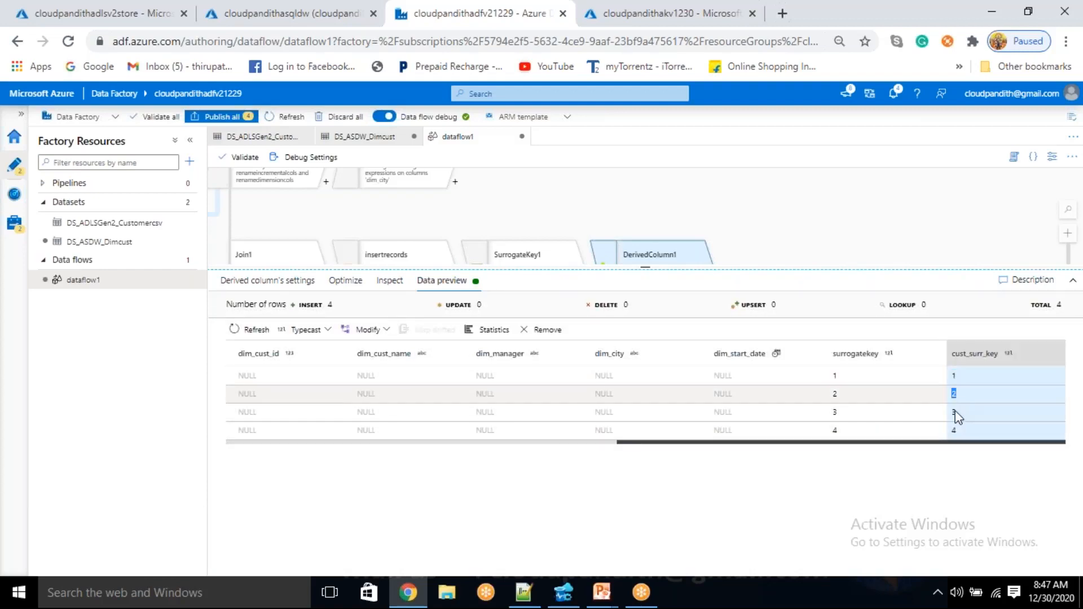
left_click(952, 428)
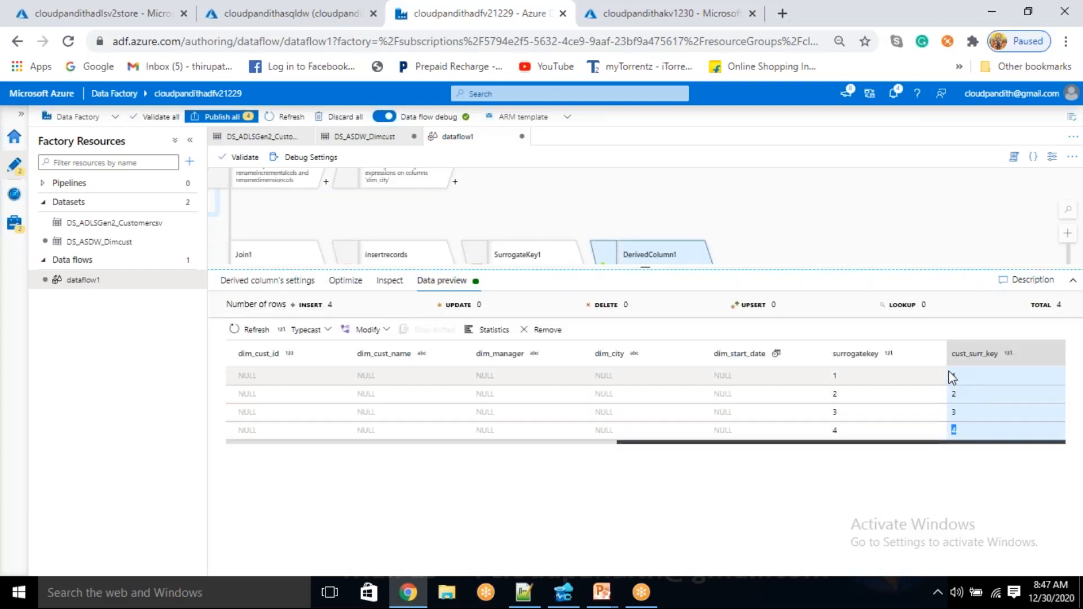
Compare the cust_surr_key values with the source and dimension columns in the DerivedColumn1 data preview
left_click(953, 376)
left_click(954, 411)
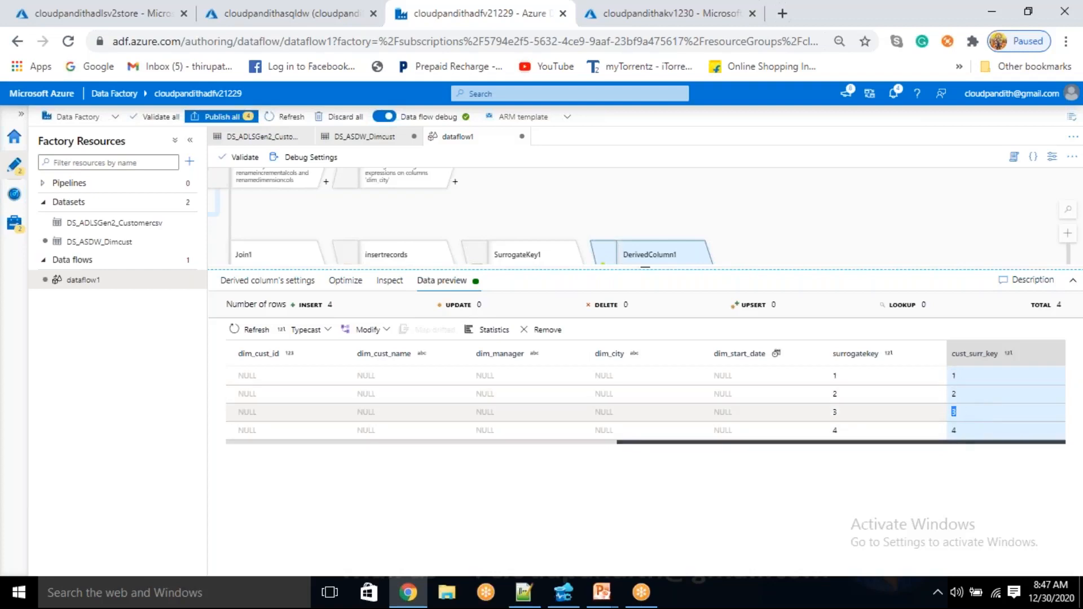
left_click_drag(909, 444, 934, 467)
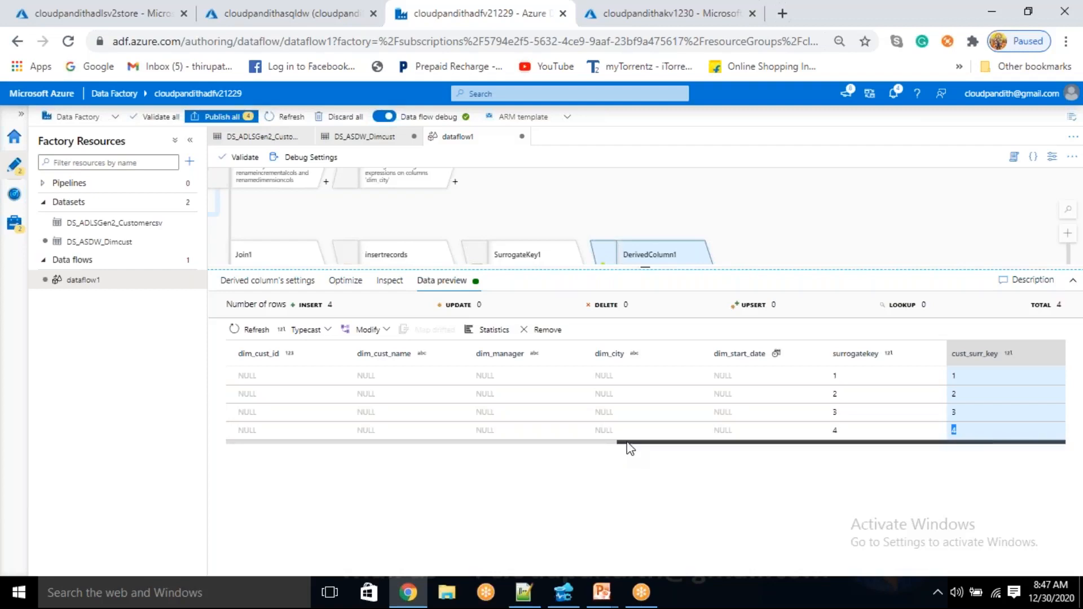
left_click_drag(627, 443, 485, 440)
left_click_drag(638, 450, 215, 483)
left_click(877, 412)
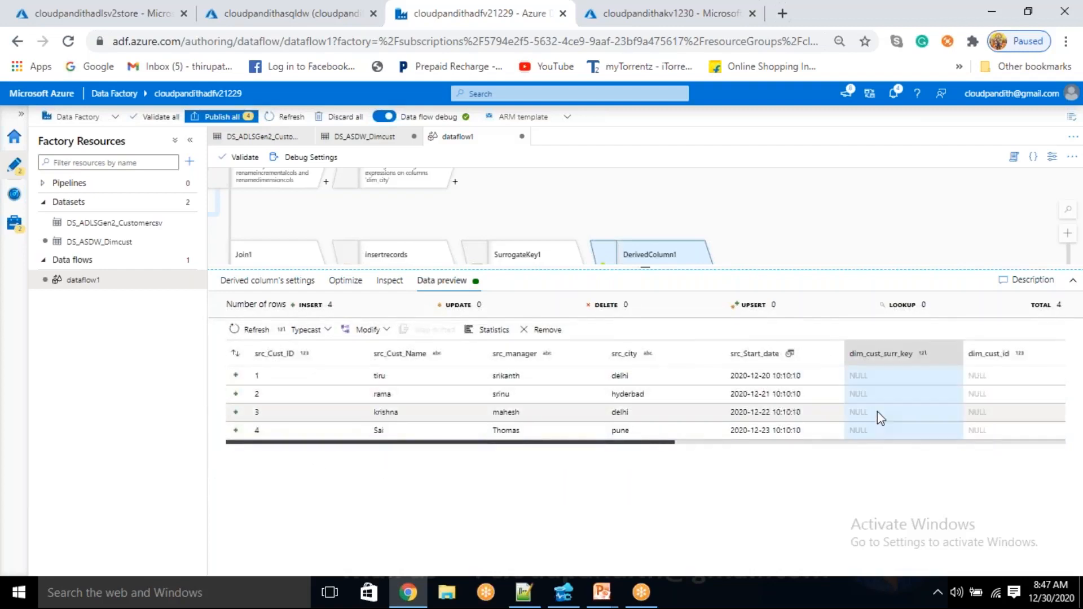
left_click(812, 416)
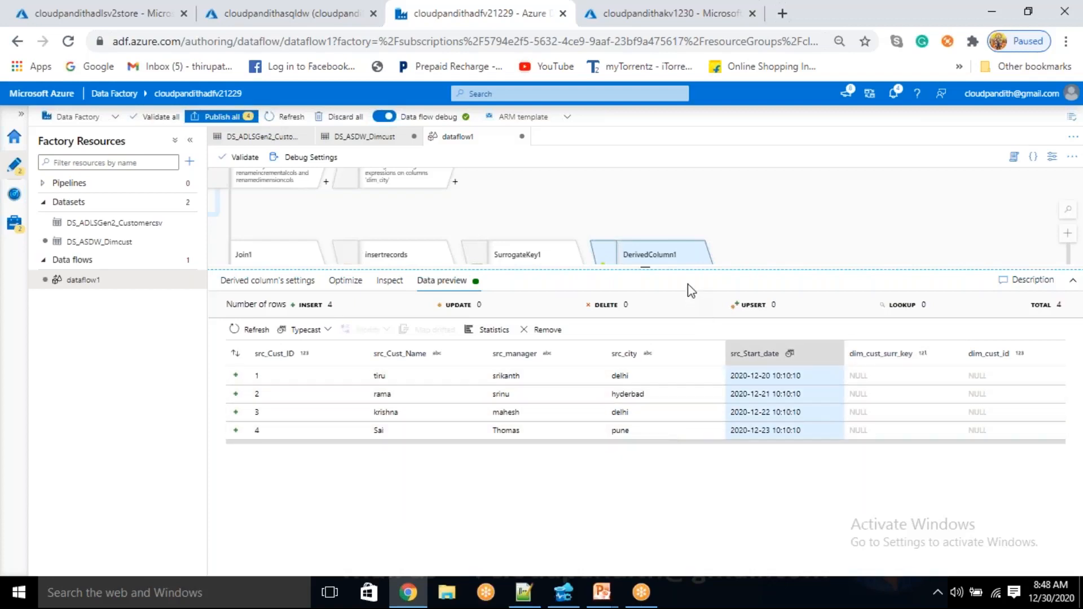
Add a Select transformation after DerivedColumn1 and show its full list of column mappings
left_click_drag(646, 268, 645, 489)
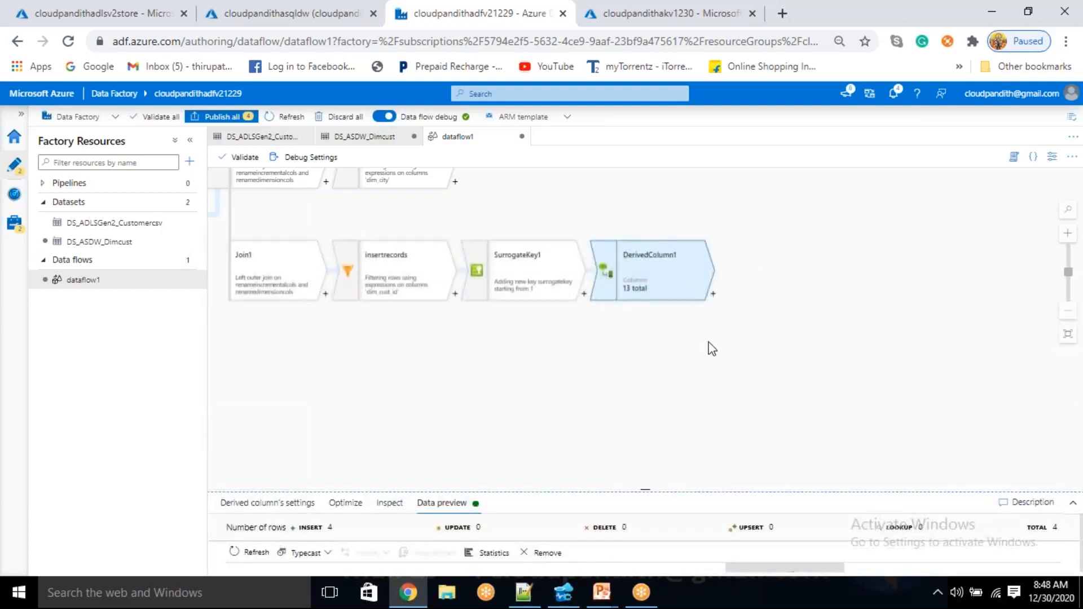
left_click_drag(708, 346, 645, 374)
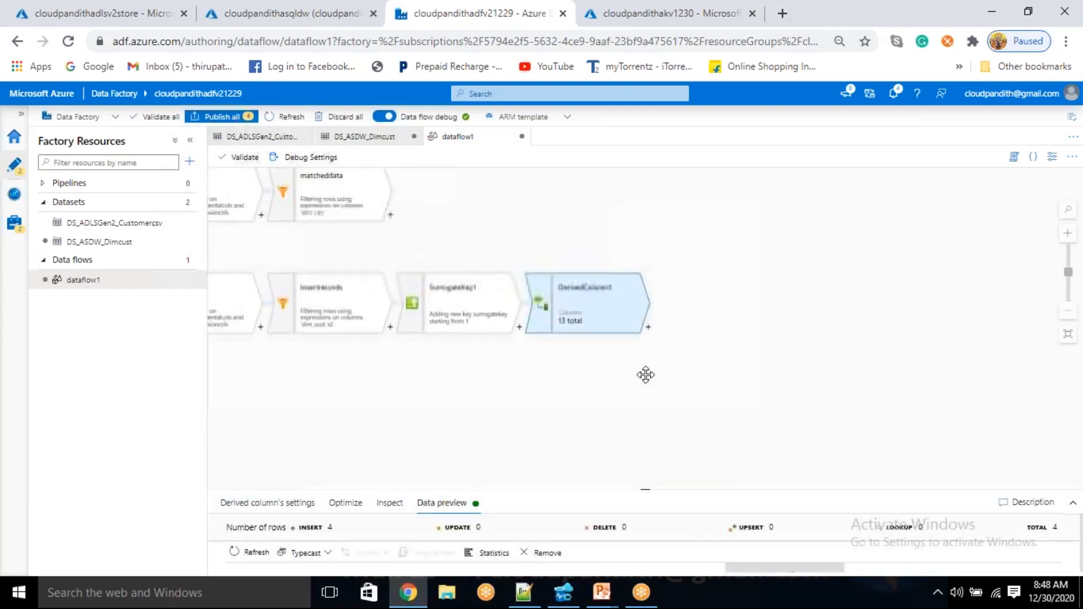
left_click(648, 329)
scroll(714, 482, "down", 2)
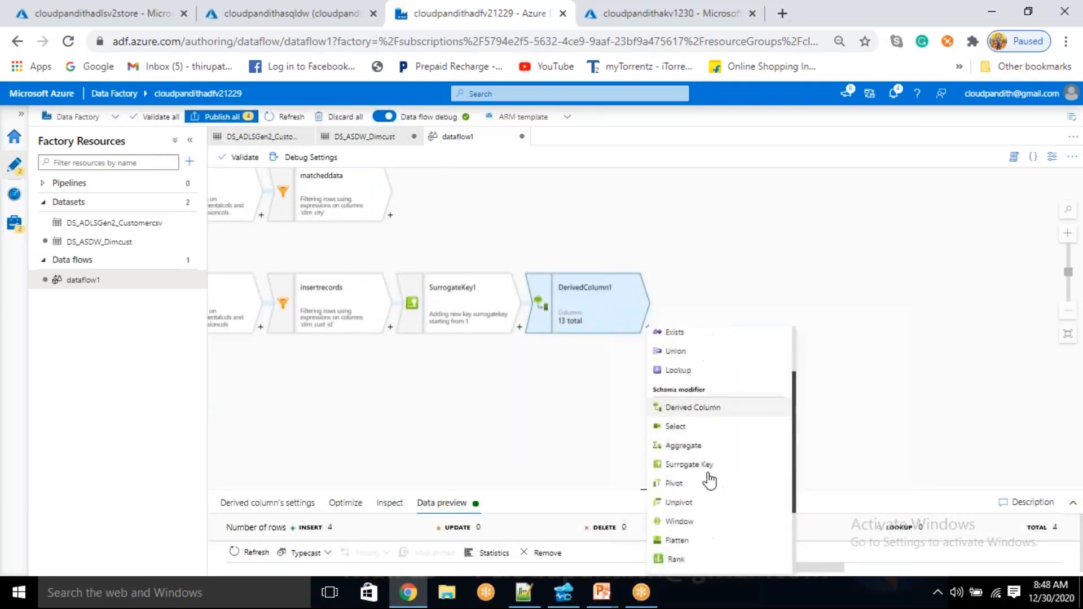
left_click(683, 426)
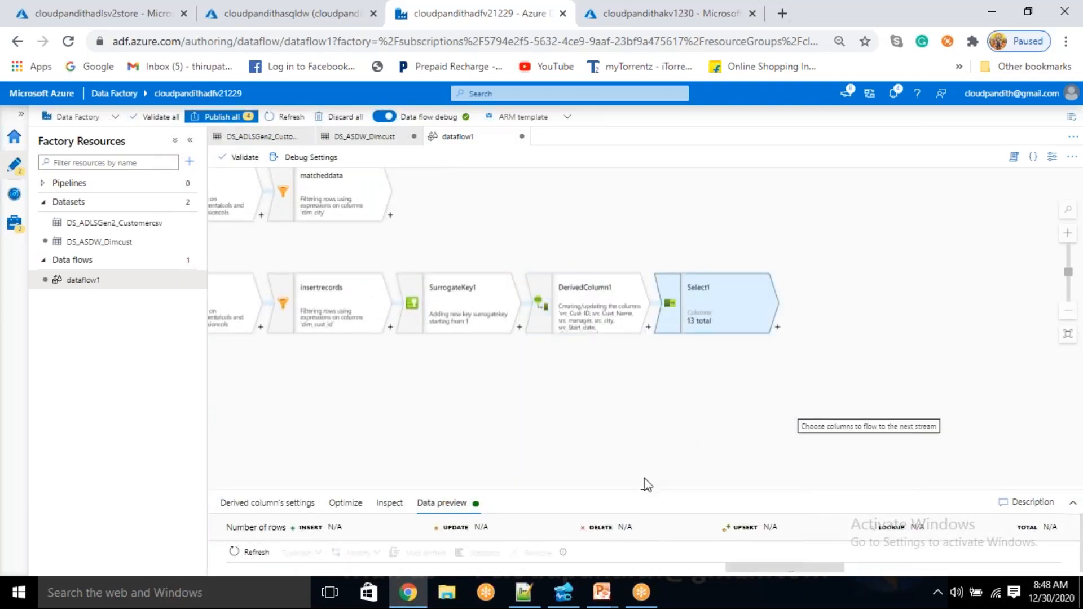
left_click_drag(643, 489, 665, 372)
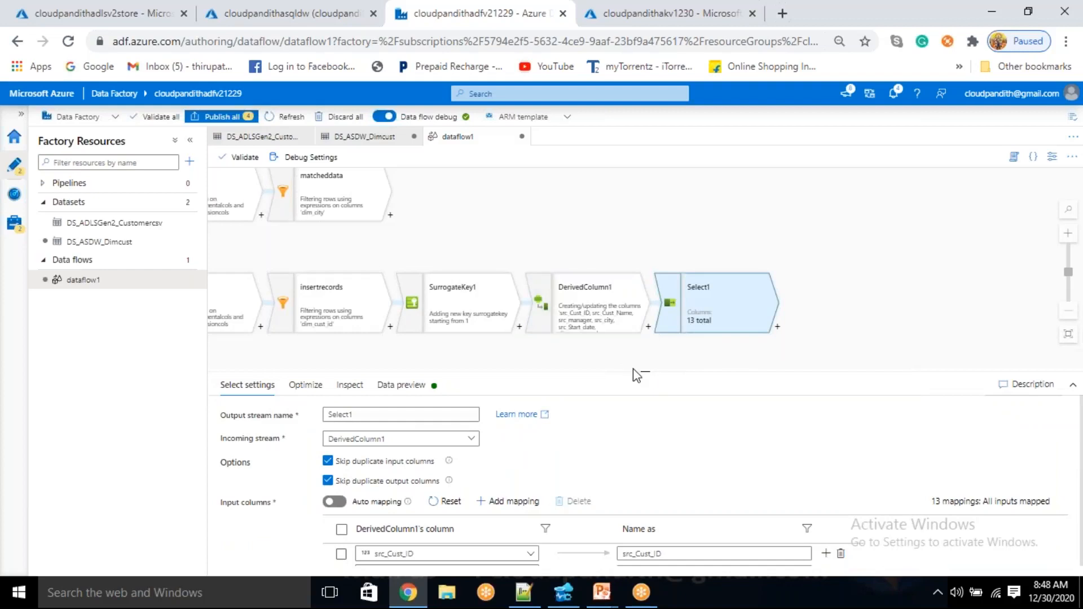
left_click_drag(643, 368, 645, 214)
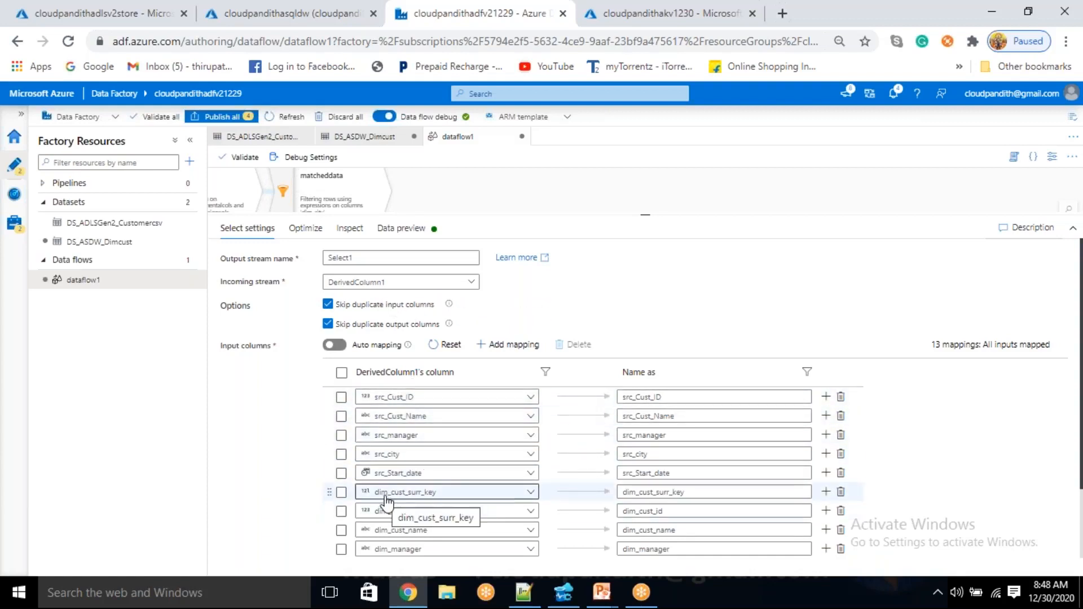
Remove all dim_ column mappings and the surrogatekey mapping from Select1, leaving the src_ columns and cust_surr_key
left_click(840, 492)
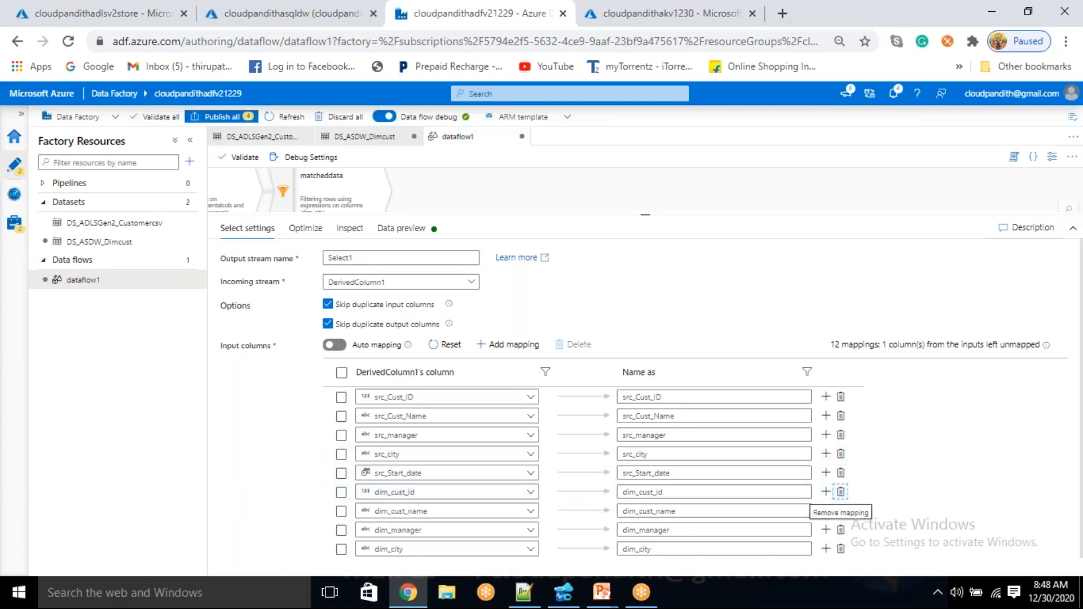
left_click(840, 492)
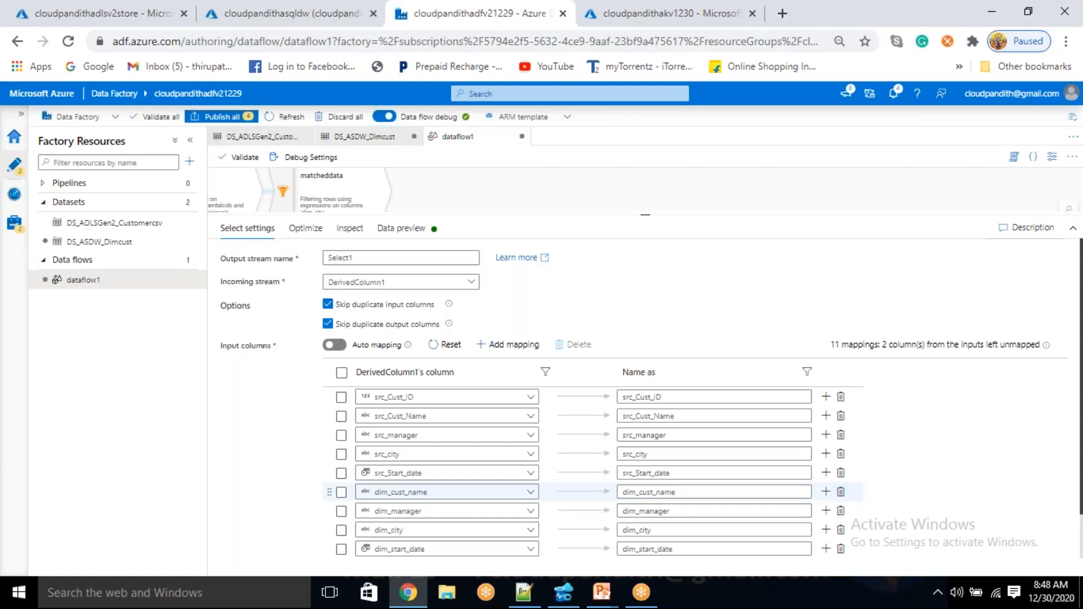
left_click(841, 491)
left_click(841, 492)
left_click(841, 492)
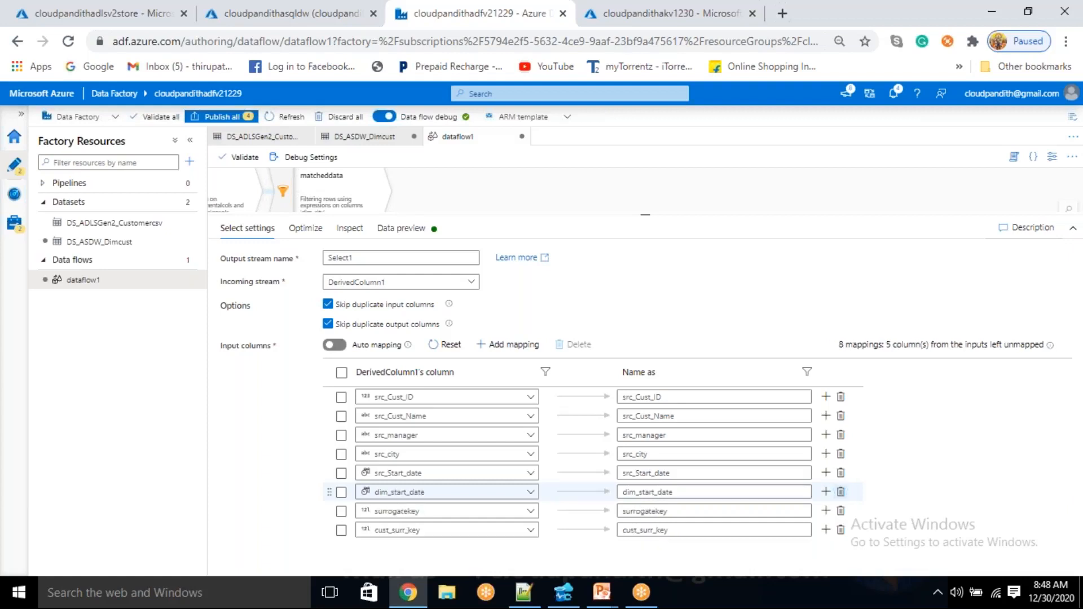
left_click(841, 493)
left_click(841, 492)
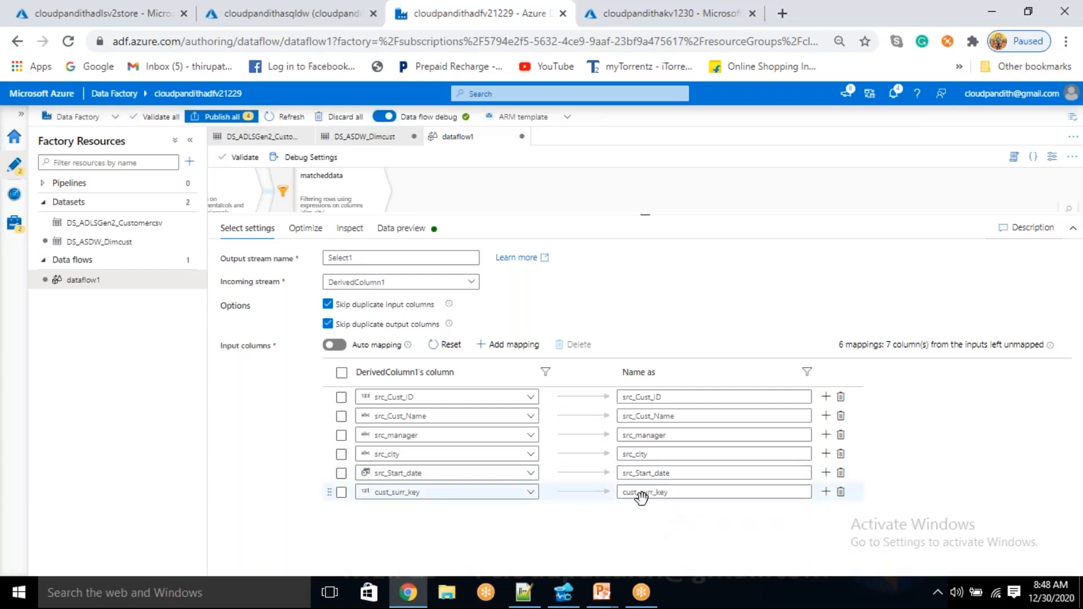
Rename the src_ output columns in Select1 to Cust_ID, Cust_Name, manager, city and Start_date
left_click(637, 398)
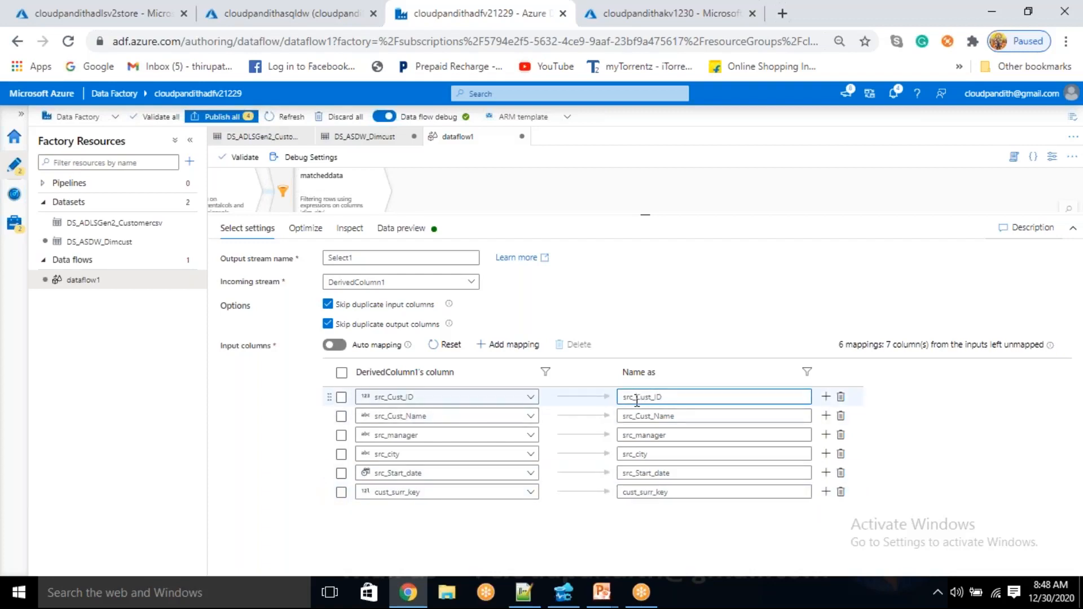
key("BackSpace")
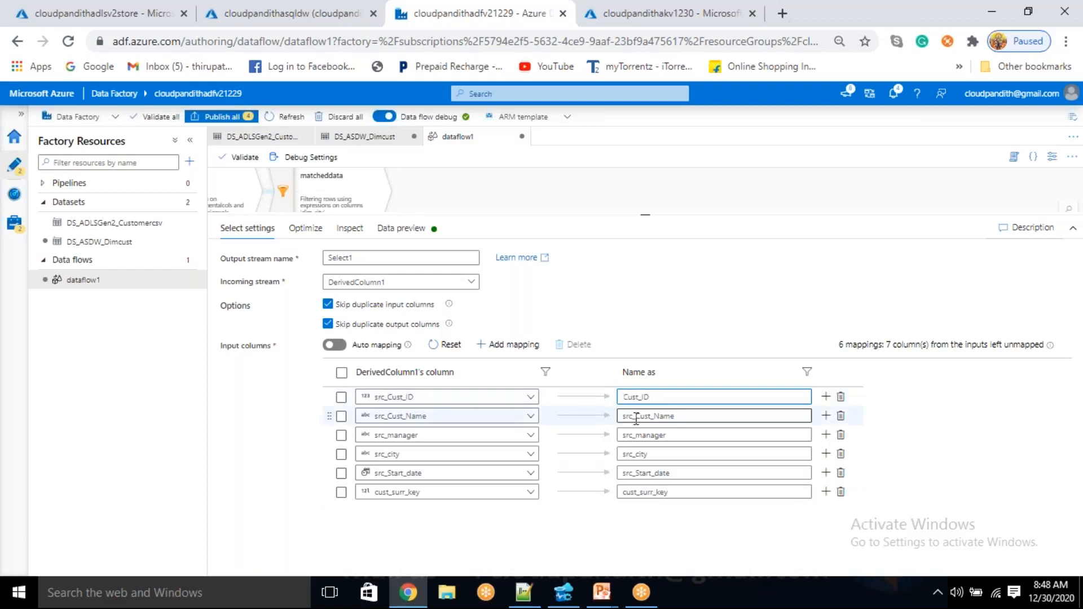
left_click(638, 417)
key("BackSpace")
key("BackSpace")
left_click(636, 435)
key("BackSpace")
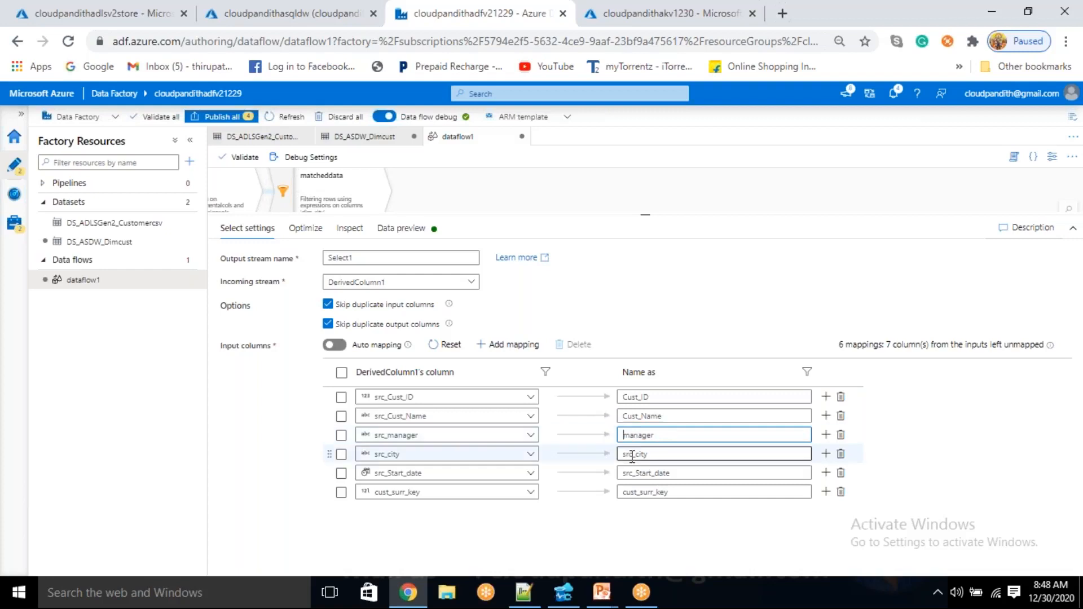
left_click(637, 454)
key("BackSpace")
key("BackSpace")
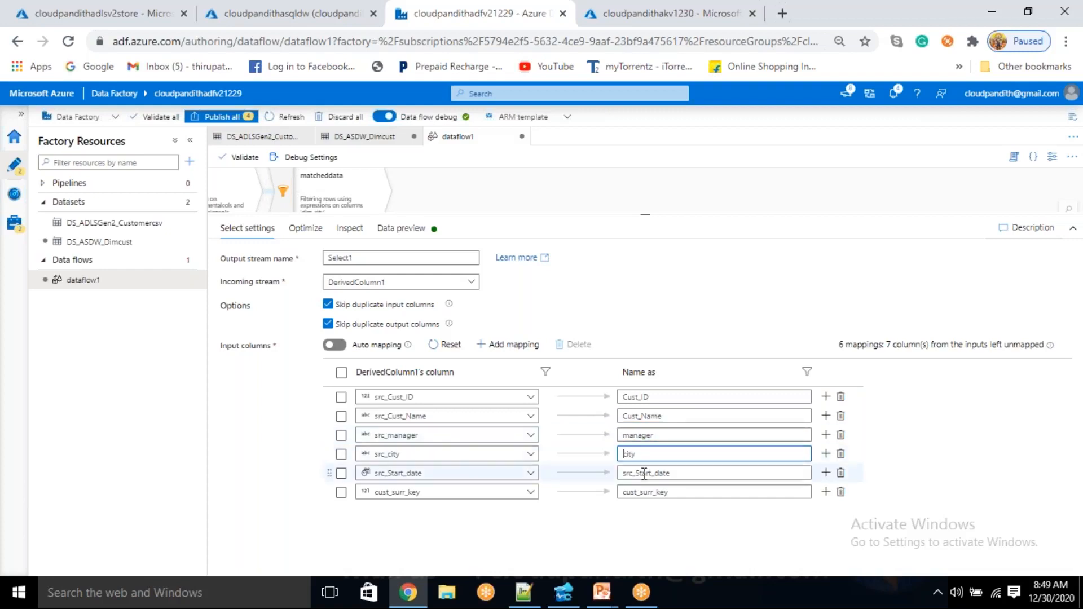
left_click(637, 475)
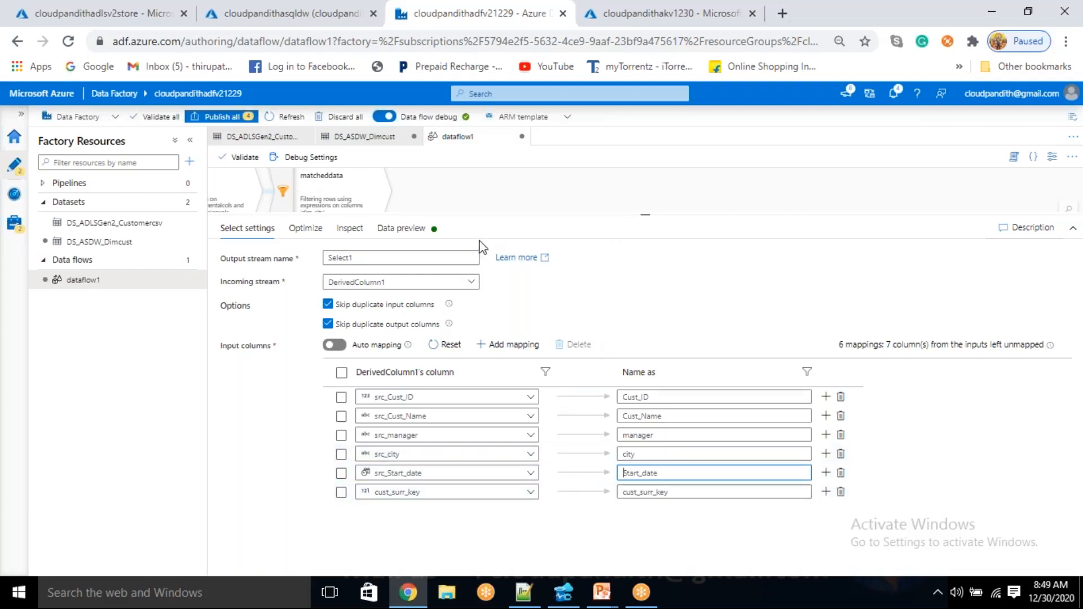
Refresh the data preview of Select1 and inspect its output schema
left_click(429, 236)
left_click(263, 278)
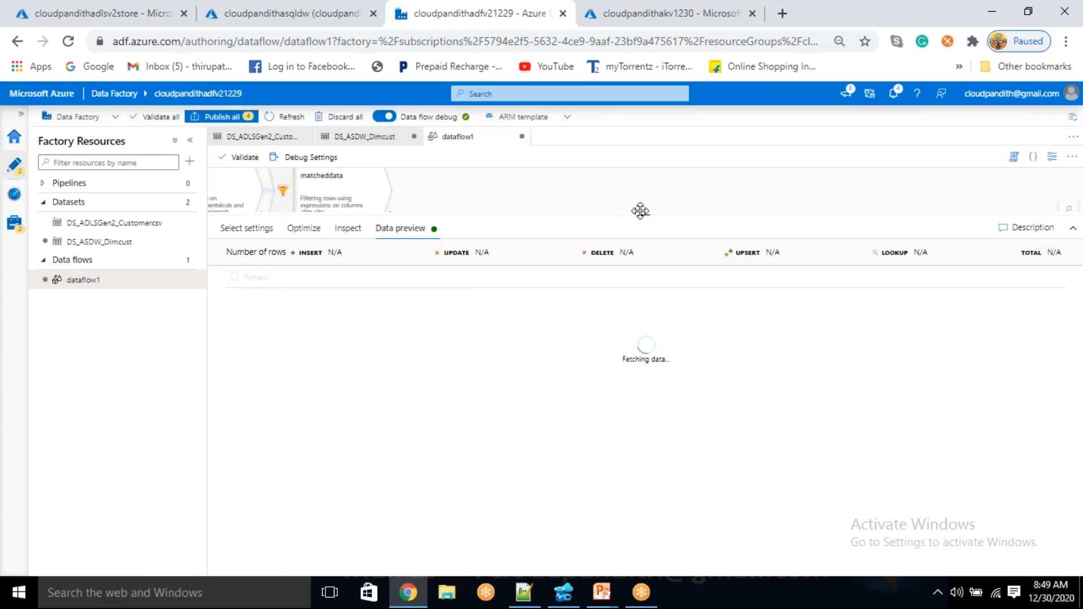
left_click_drag(643, 214, 644, 373)
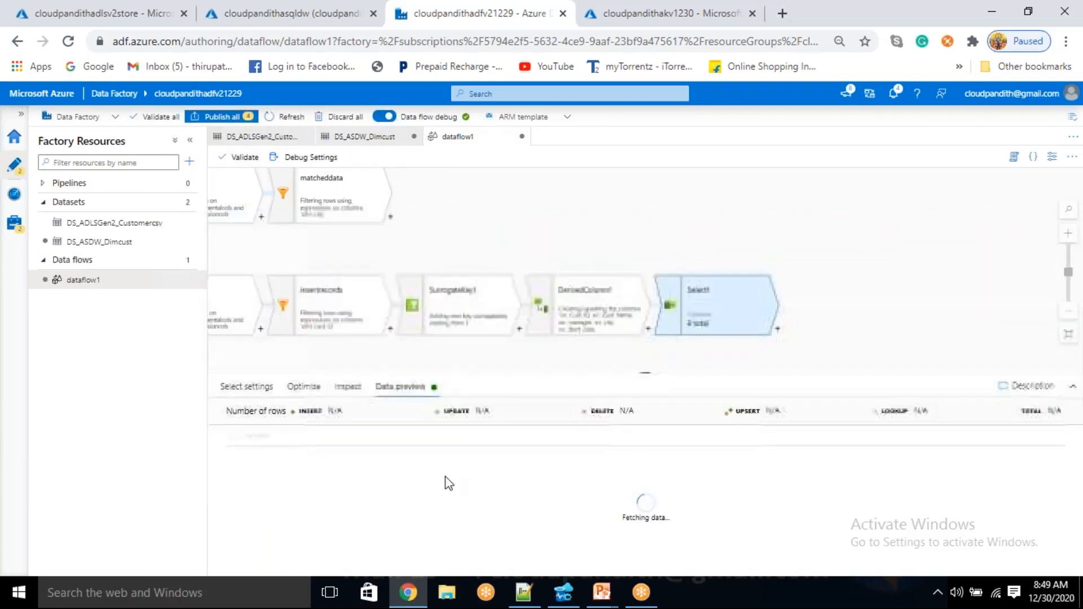
left_click(341, 388)
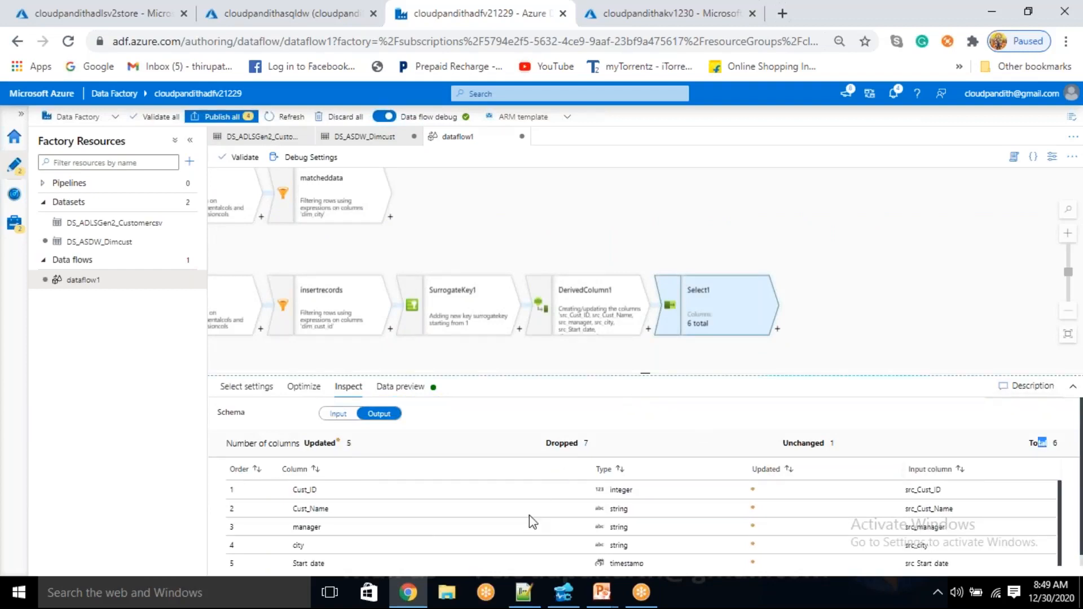
scroll(519, 532, "down", 2)
Inspect the source and dimension columns that come out of the matcheddata filter
left_click(368, 198)
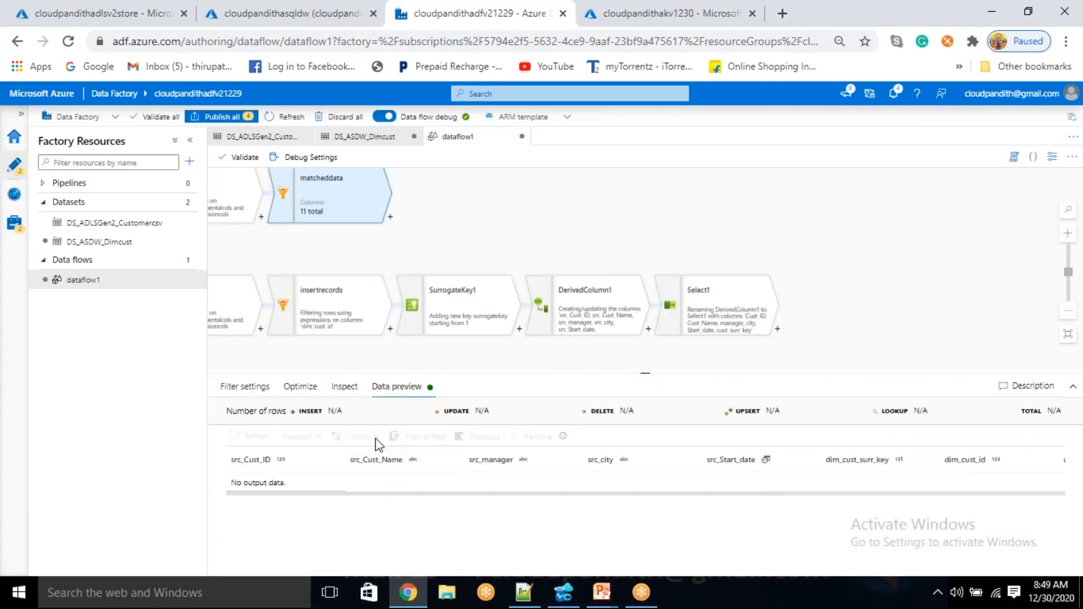
left_click(344, 386)
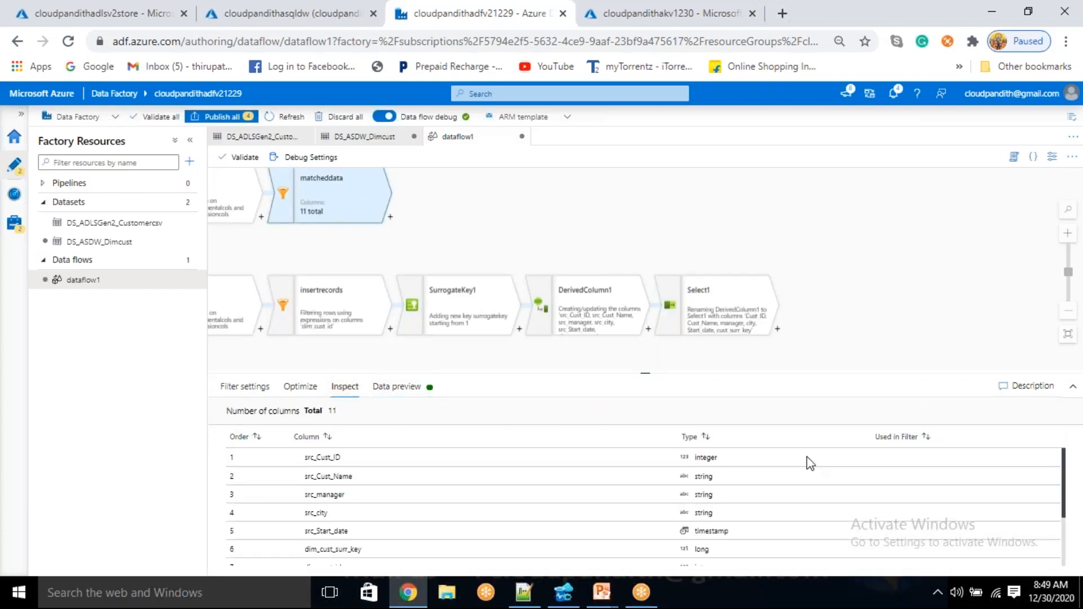
scroll(327, 544, "down", 3)
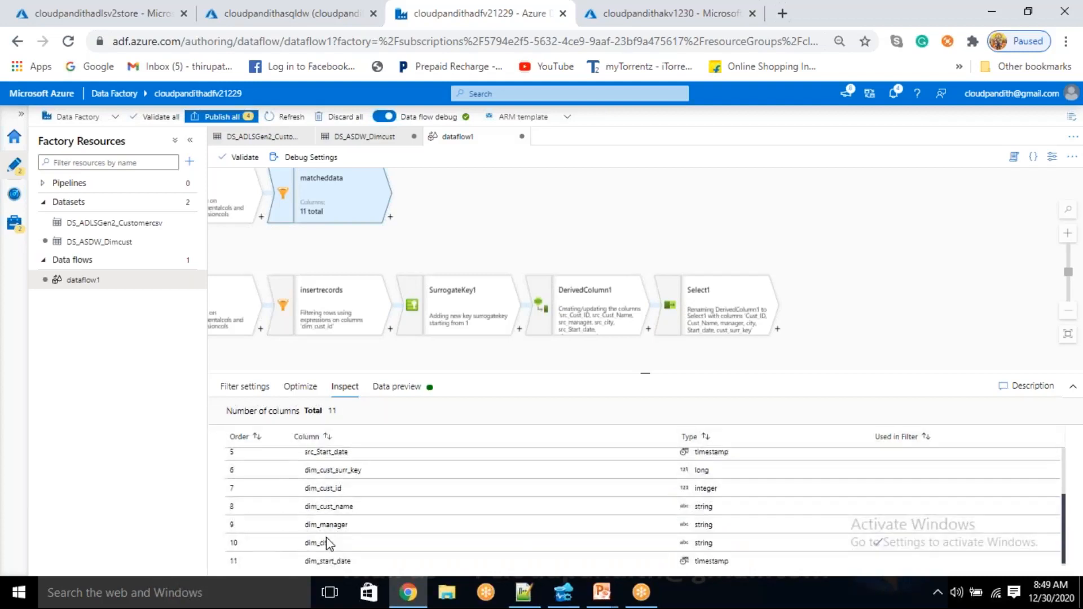
scroll(327, 543, "up", 3)
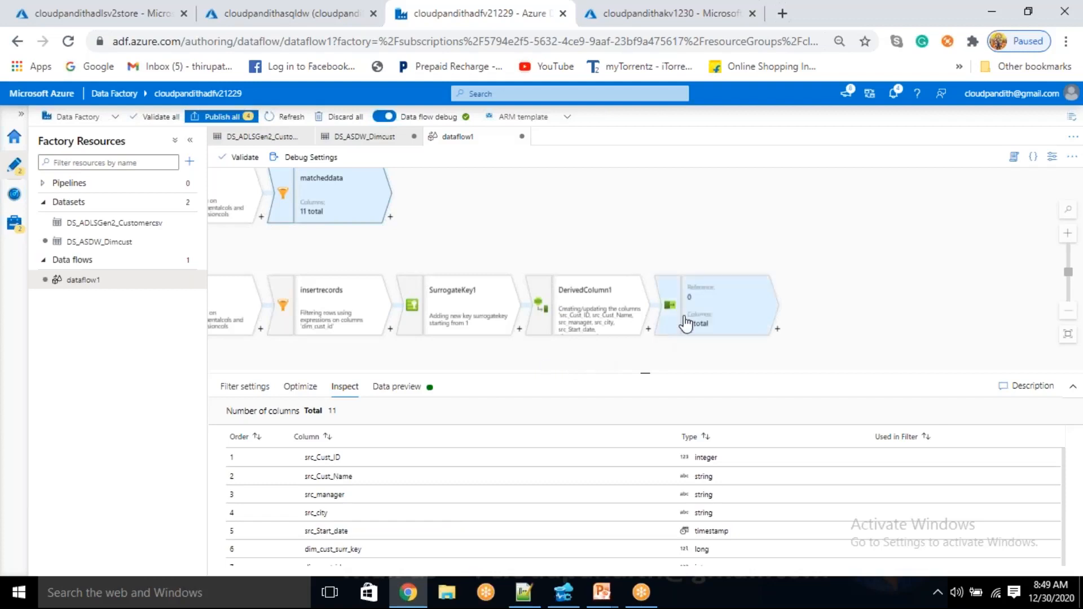
Check the renamed columns and cust_surr_key values in the Select1 data preview
left_click(685, 323)
left_click(401, 386)
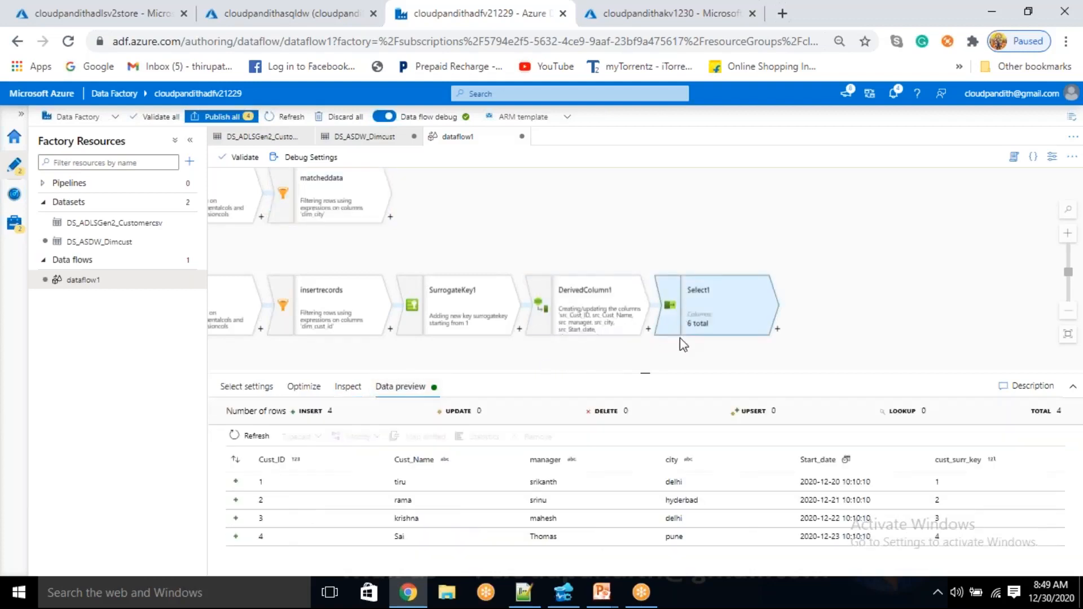
left_click_drag(645, 375, 645, 309)
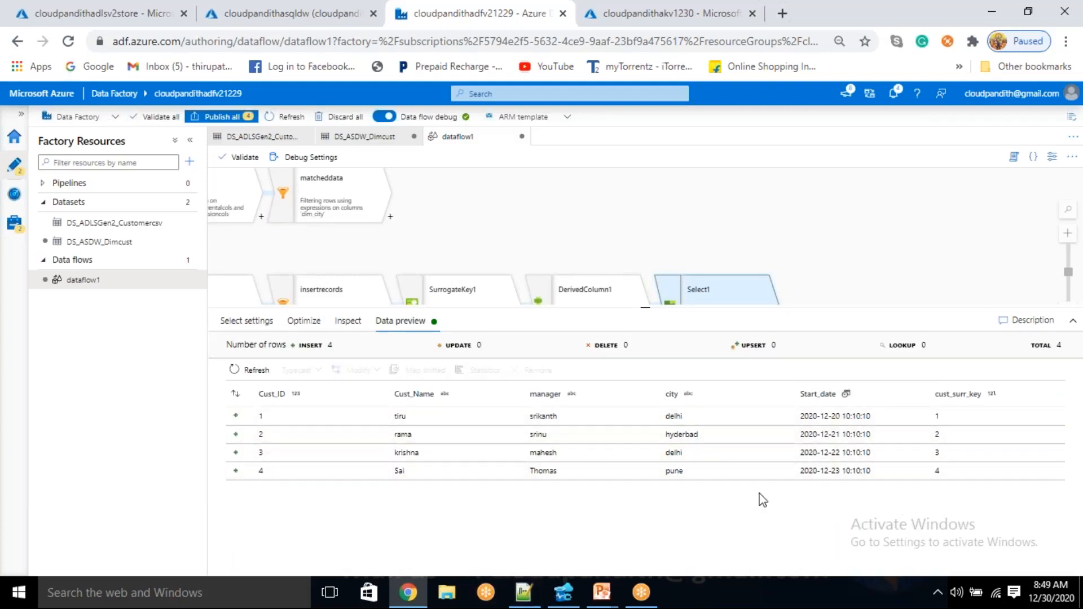
Add a Select transformation after the matcheddata filter and review its column mappings
left_click(391, 218)
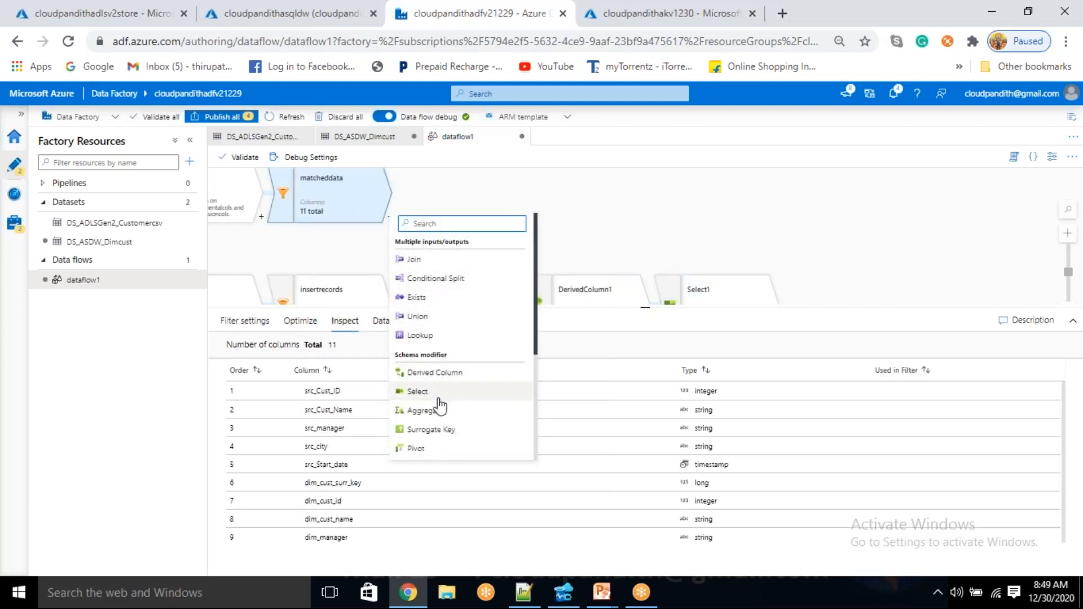
left_click(420, 391)
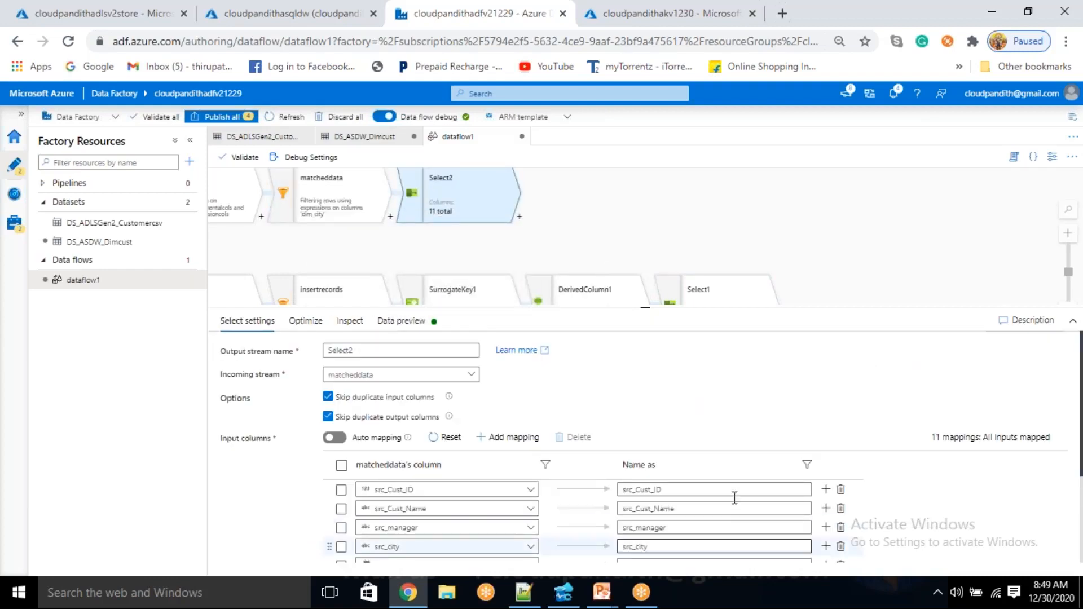
scroll(728, 468, "down", 4)
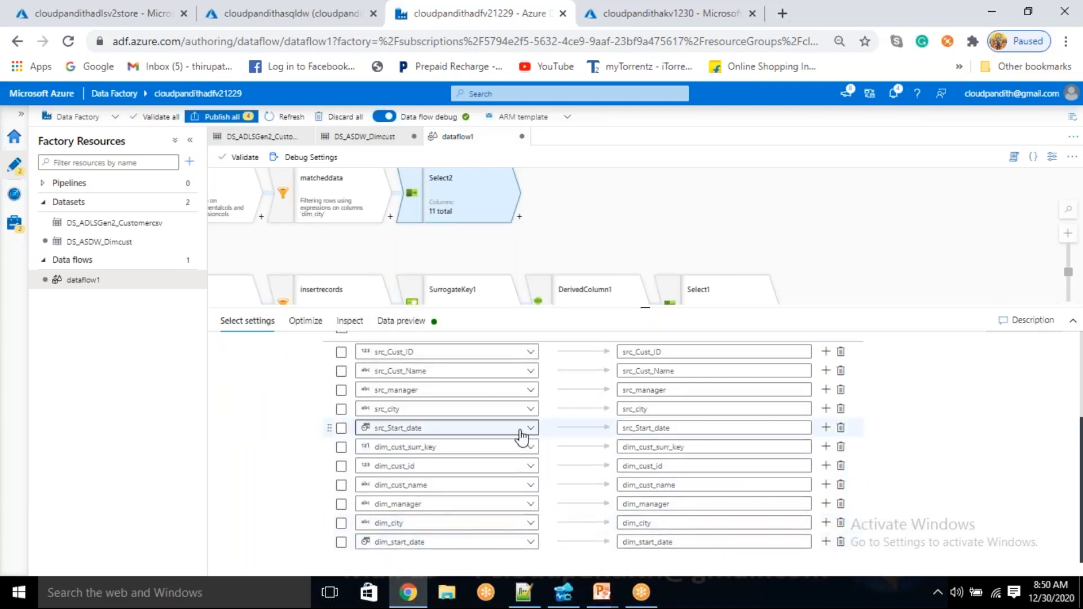
scroll(502, 440, "up", 3)
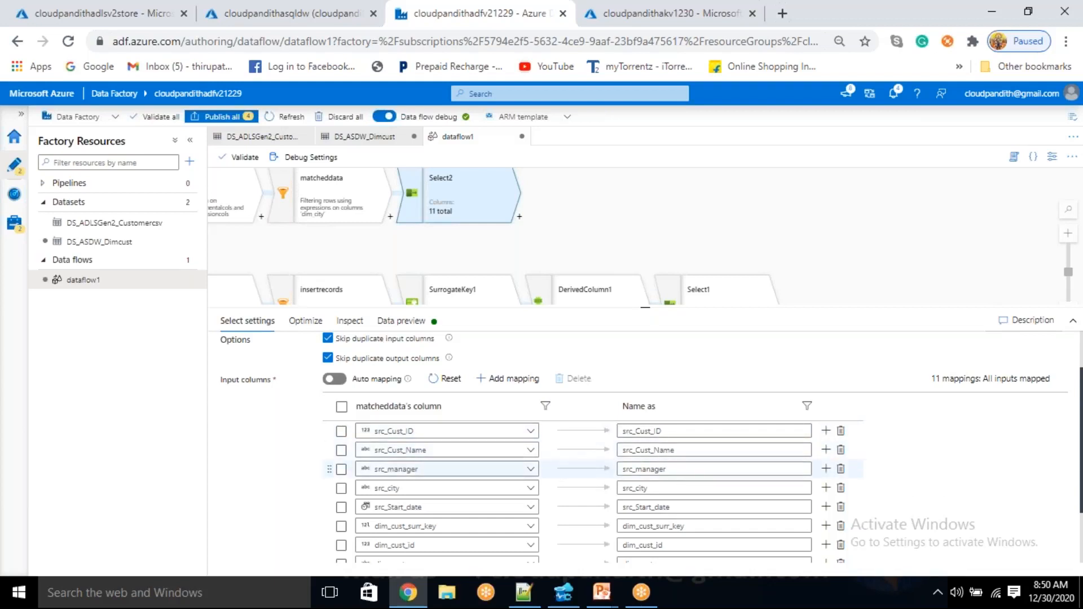
Delete the dim_start_date, dim_city, dim_manager, dim_cust_name and dim_cust_id mappings from Select2
scroll(874, 448, "down", 2)
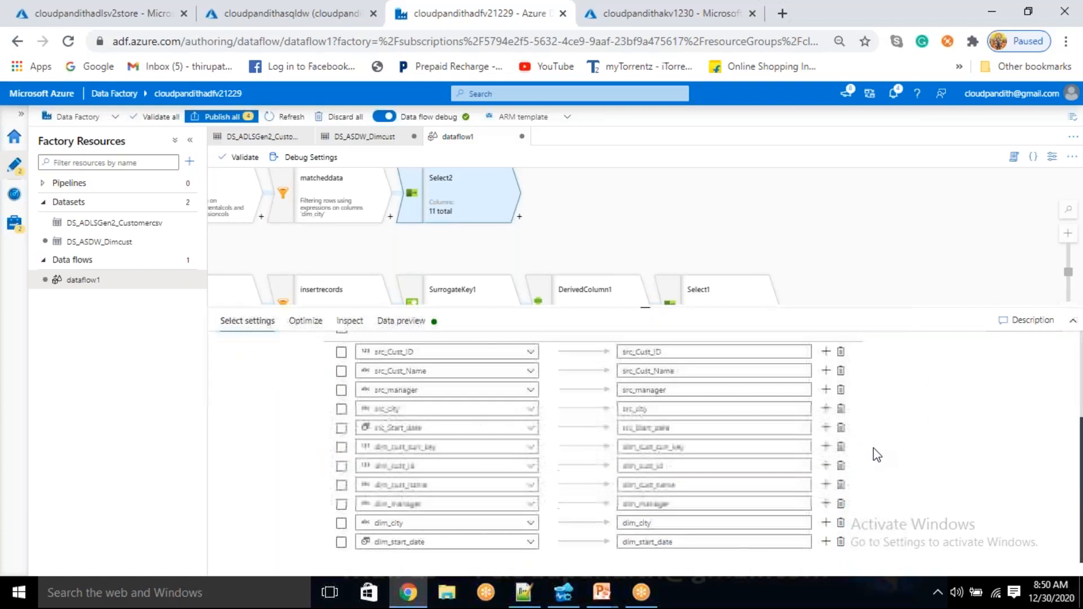
left_click(841, 542)
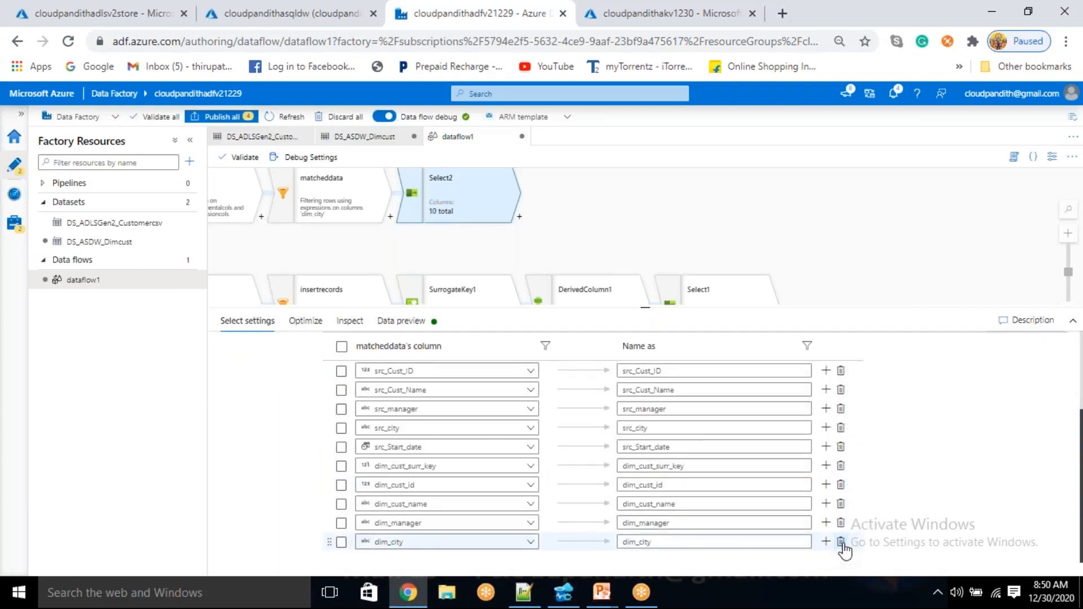
left_click(841, 542)
left_click(841, 542)
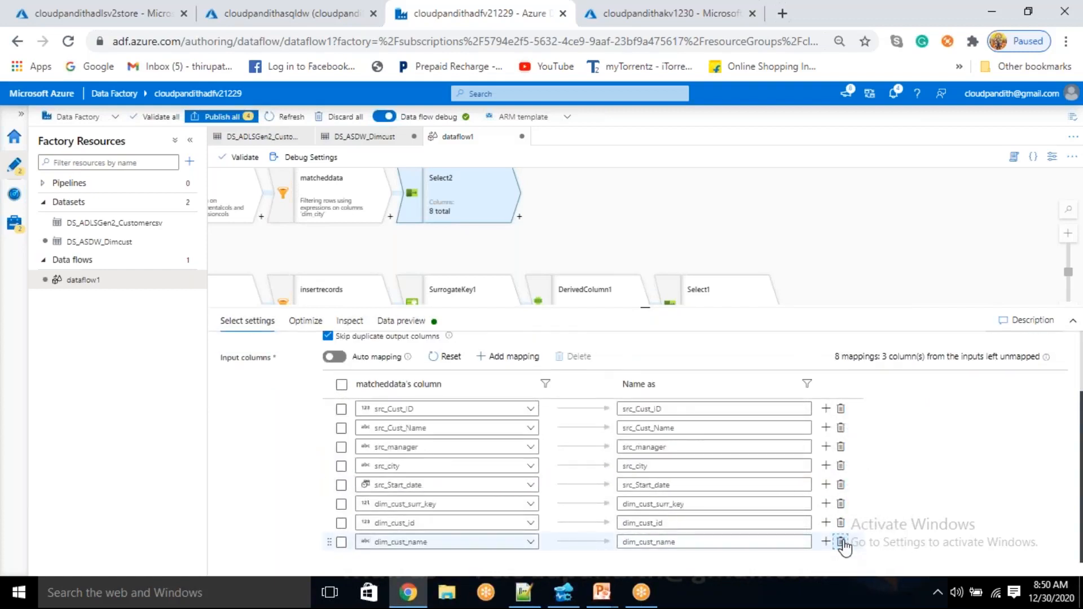
left_click(841, 542)
left_click(841, 542)
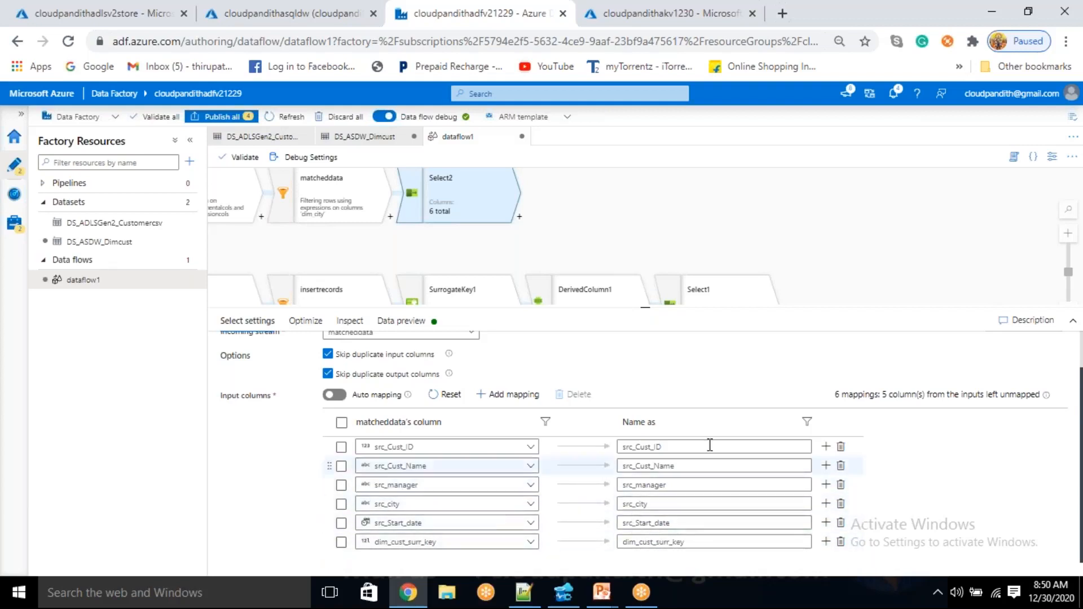
Rename the src_Cust_ID and src_Cust_Name outputs in Select2 to Cust_ID and Cust_Name
left_click(636, 448)
key("BackSpace")
left_click(636, 466)
key("BackSpace")
key("BackSpace")
Remove the src_ prefix from the remaining source outputs in Select2, naming them manager, city and Start_date
key("BackSpace")
key("BackSpace")
left_click(637, 486)
key("BackSpace")
key("BackSpace")
key("BackSpace")
key("BackSpace")
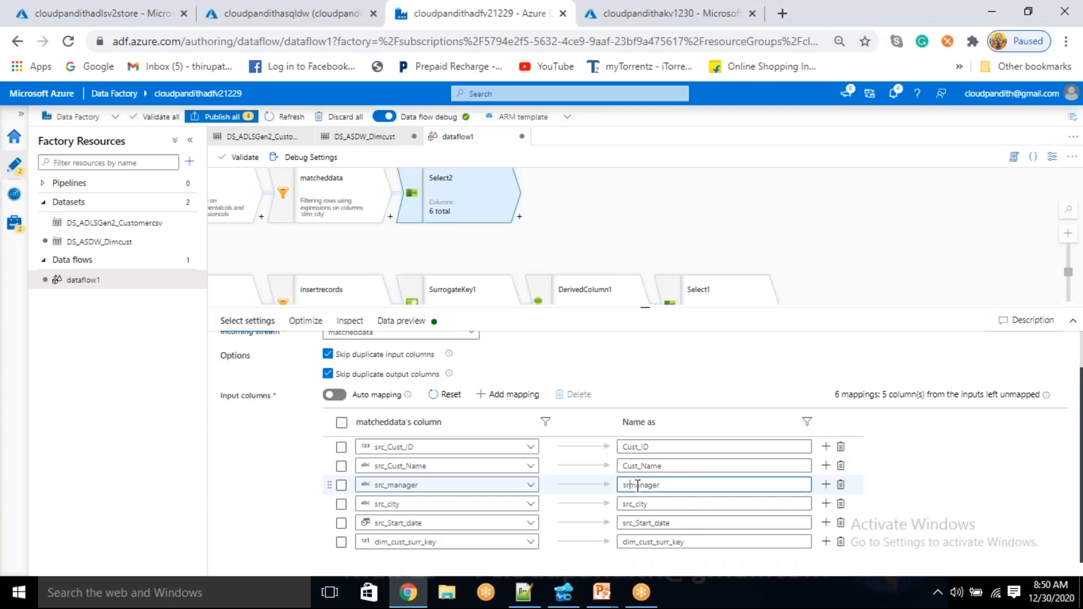
left_click(636, 504)
key("BackSpace")
key("BackSpace")
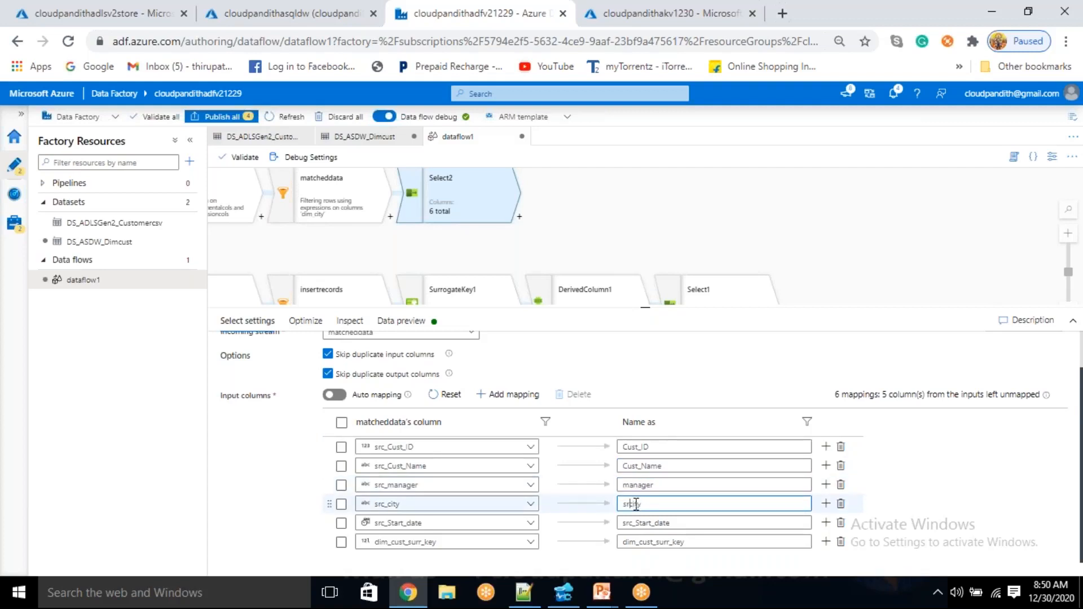
left_click(638, 524)
key("BackSpace")
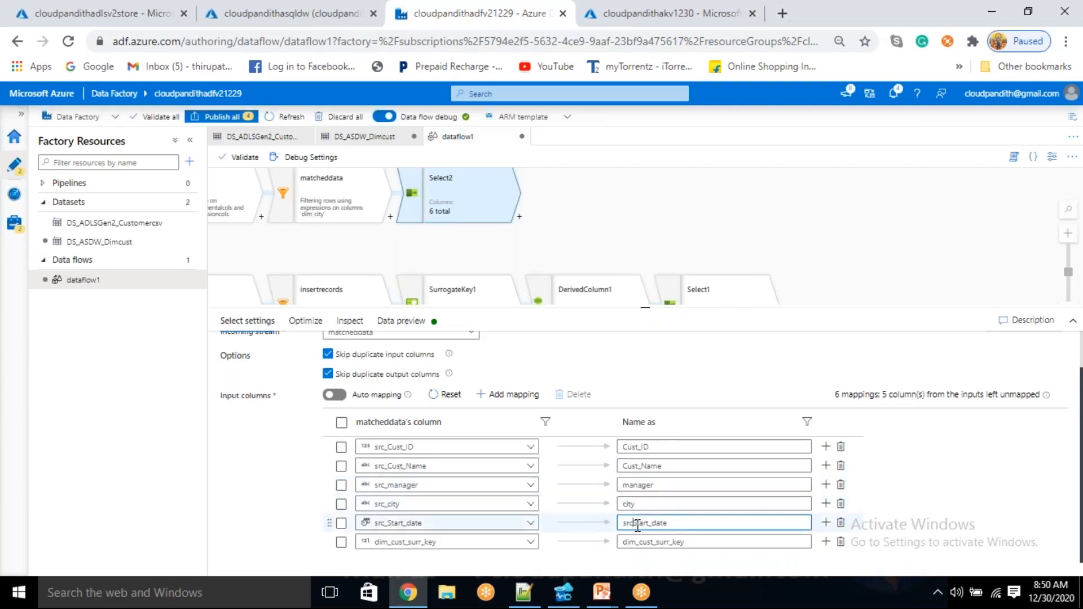
left_click_drag(822, 232, 631, 194)
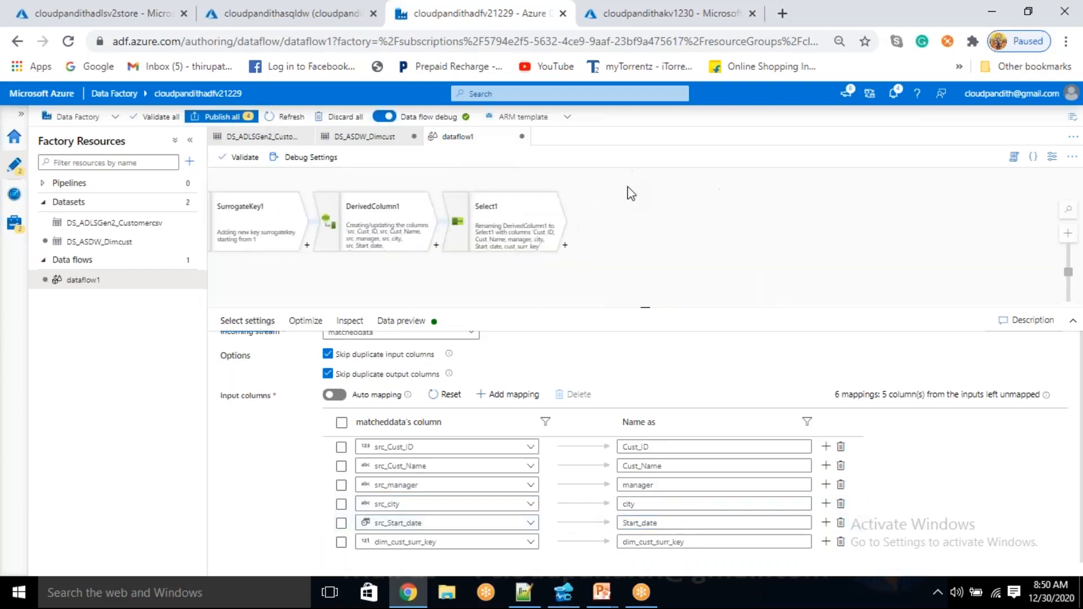
left_click(565, 244)
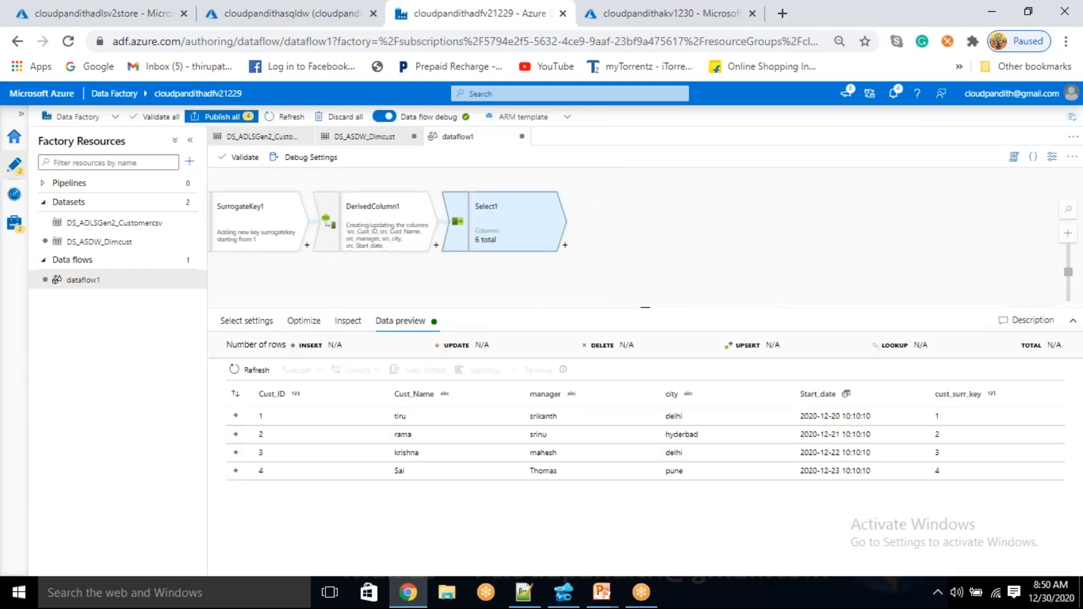
left_click(604, 219)
left_click_drag(593, 198, 667, 282)
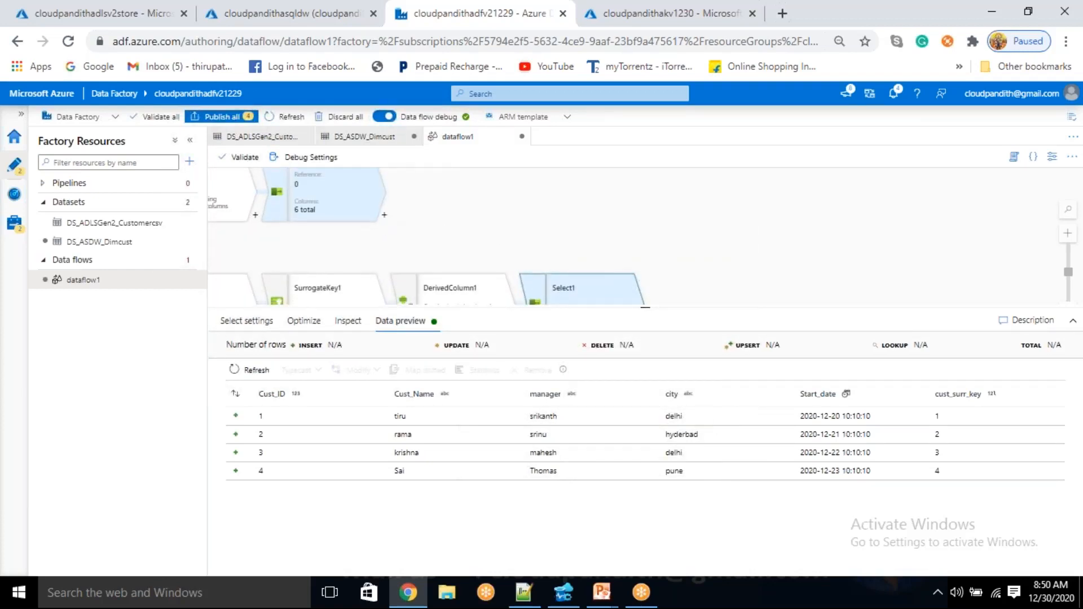
Add a Union transformation after Select2 that combines its rows by name with the Select1 stream
left_click(328, 194)
left_click(384, 215)
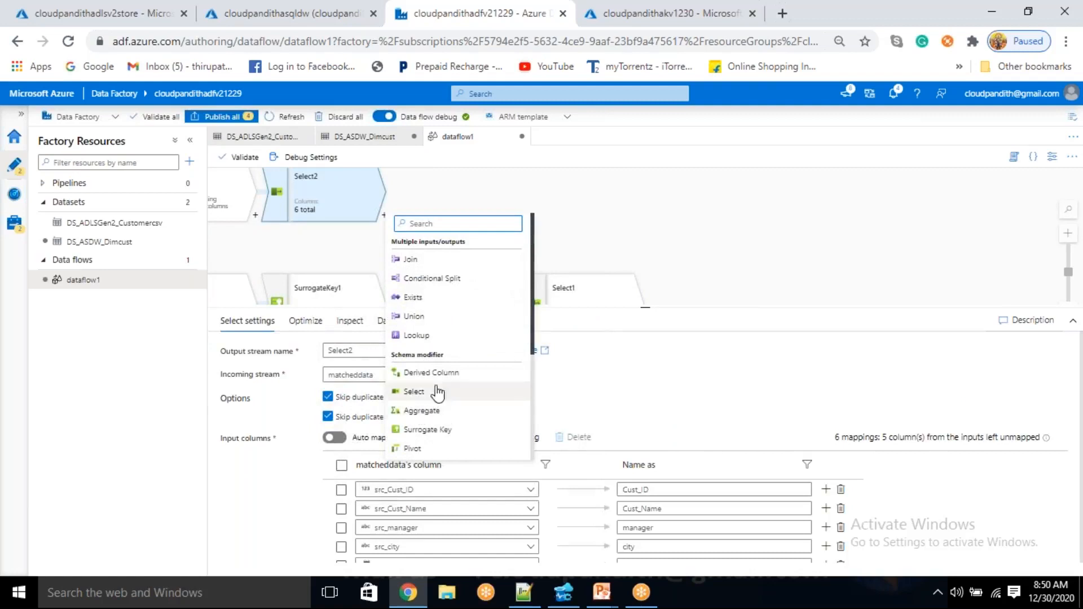
left_click(462, 323)
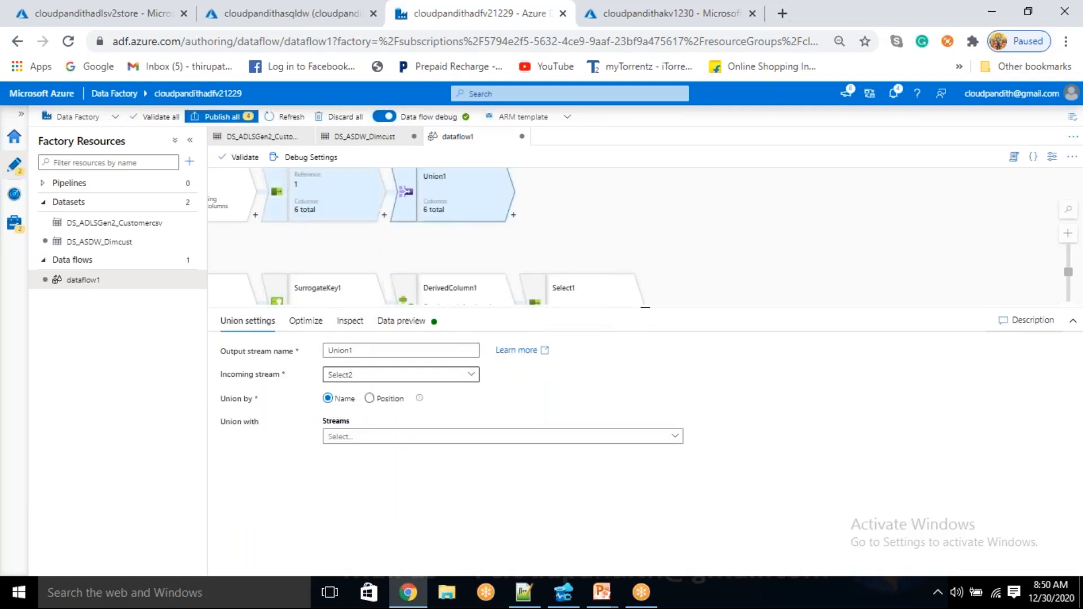
left_click(369, 398)
left_click(372, 434)
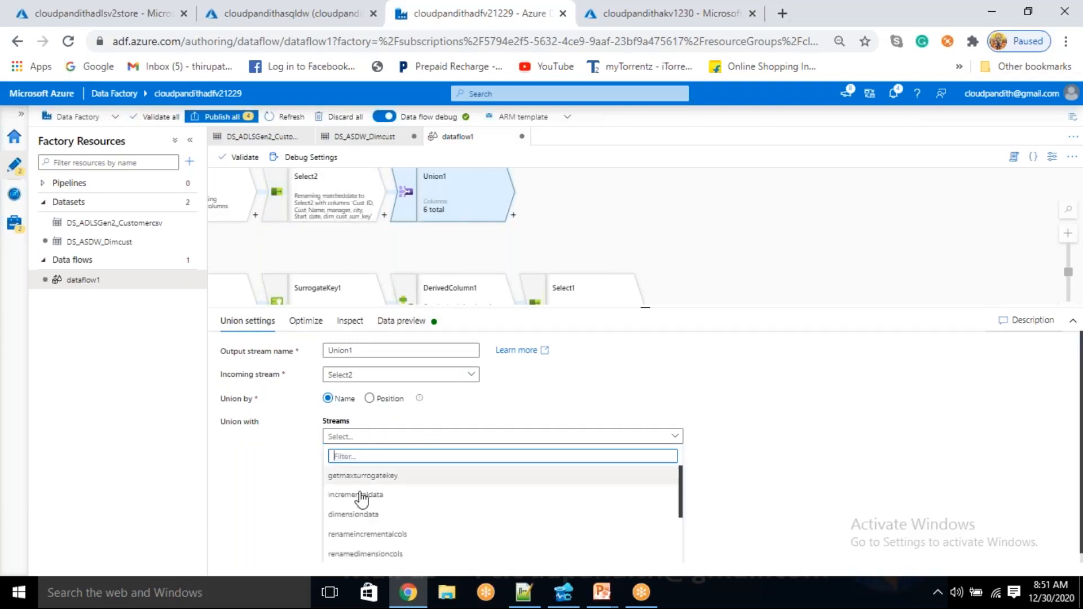
scroll(367, 558, "down", 2)
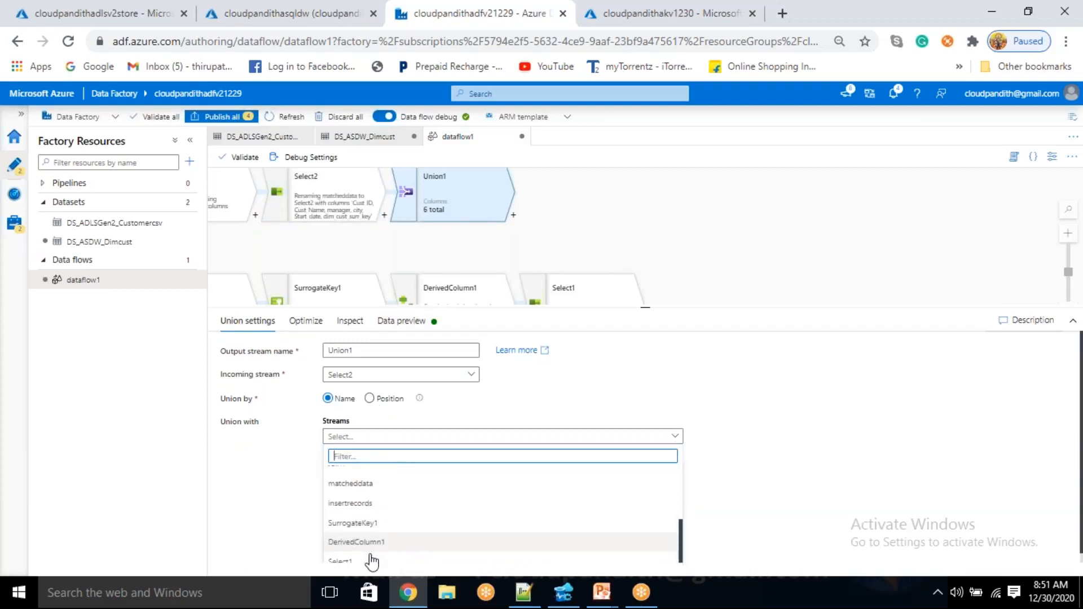
left_click(352, 564)
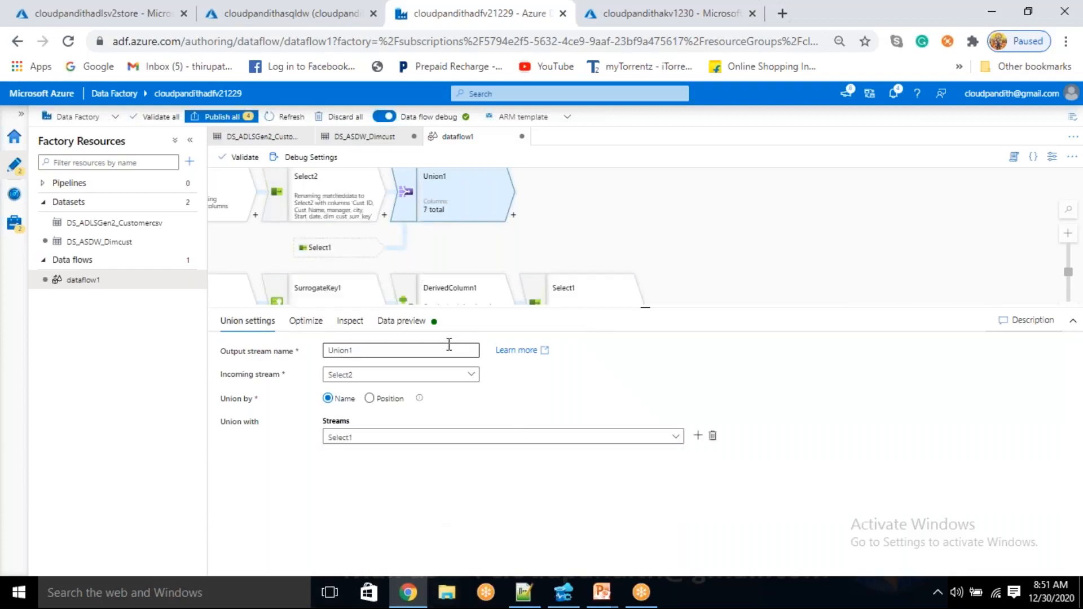
Refresh the Union1 data preview and examine the values in the dim_cust_surr_key column
left_click(415, 323)
left_click(237, 370)
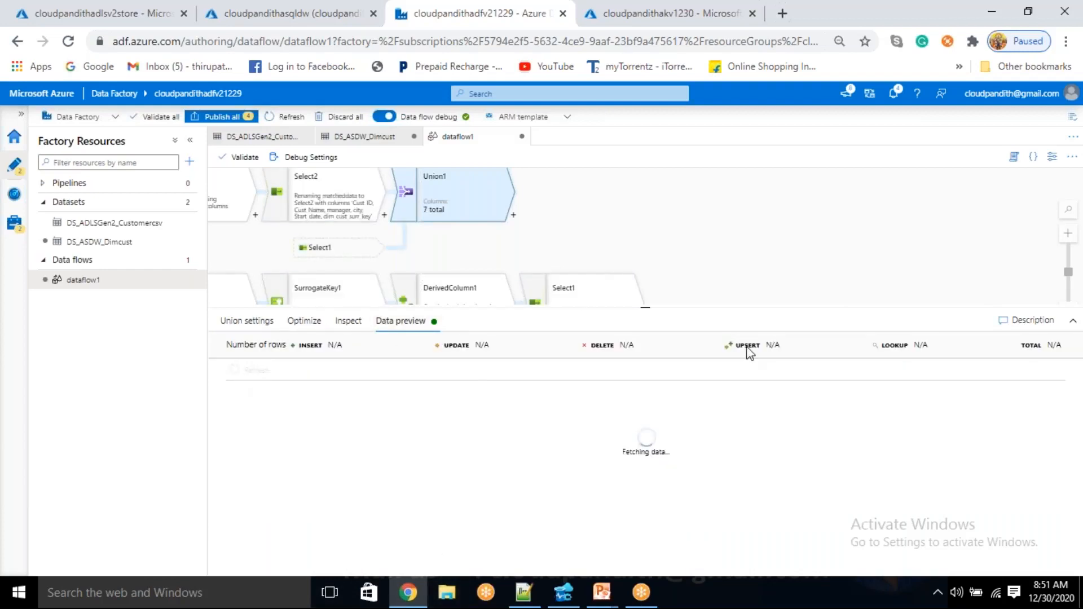
left_click_drag(711, 256, 663, 293)
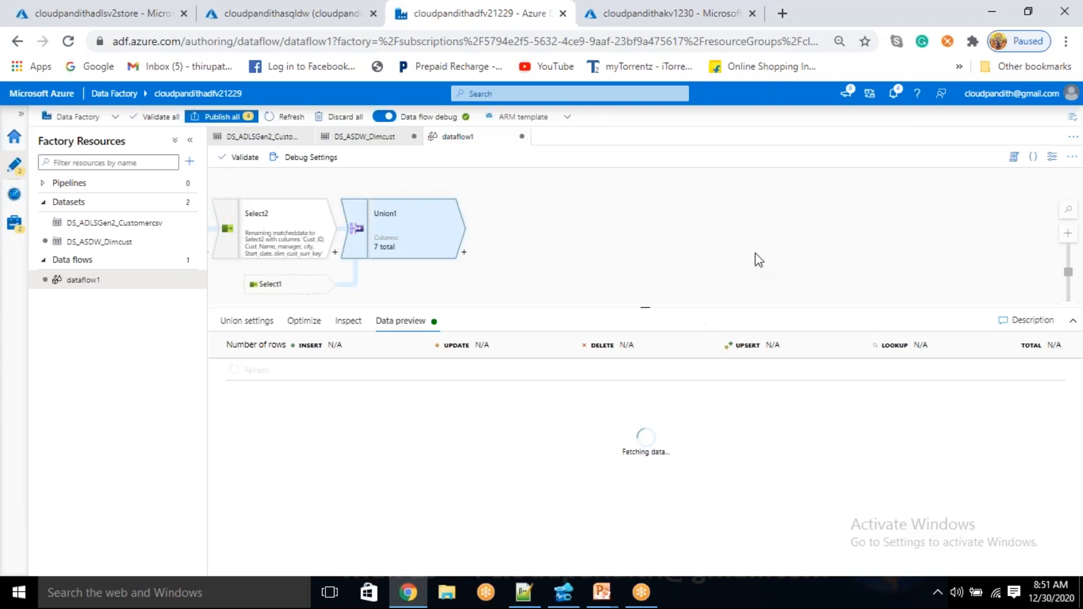
left_click_drag(669, 256, 701, 227)
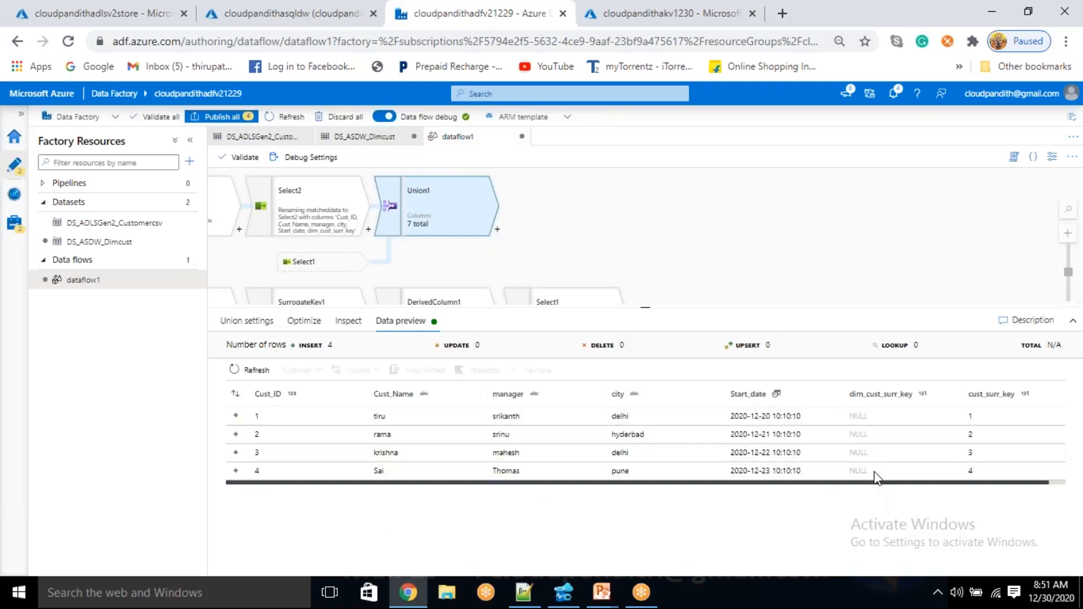
double_click(855, 416)
mouse_move(854, 434)
left_mouse_down()
mouse_move(870, 439)
mouse_move(866, 470)
mouse_move(850, 449)
mouse_move(861, 416)
left_mouse_up()
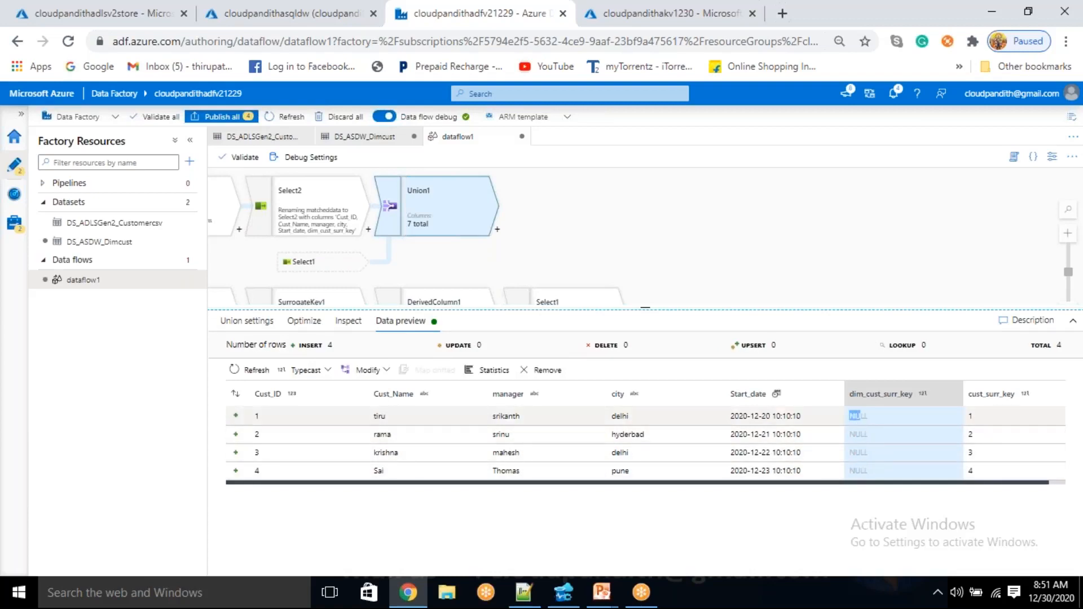
Rename the dim_cust_surr_key output in Select2 to cust_surr_key
left_click(330, 222)
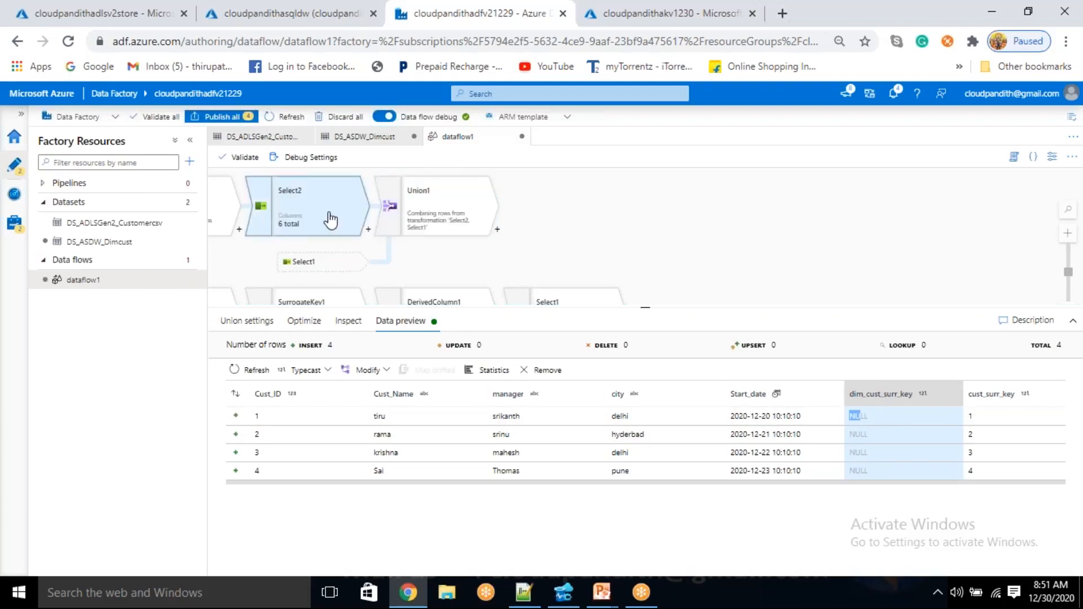
scroll(545, 473, "down", 1)
scroll(545, 472, "down", 1)
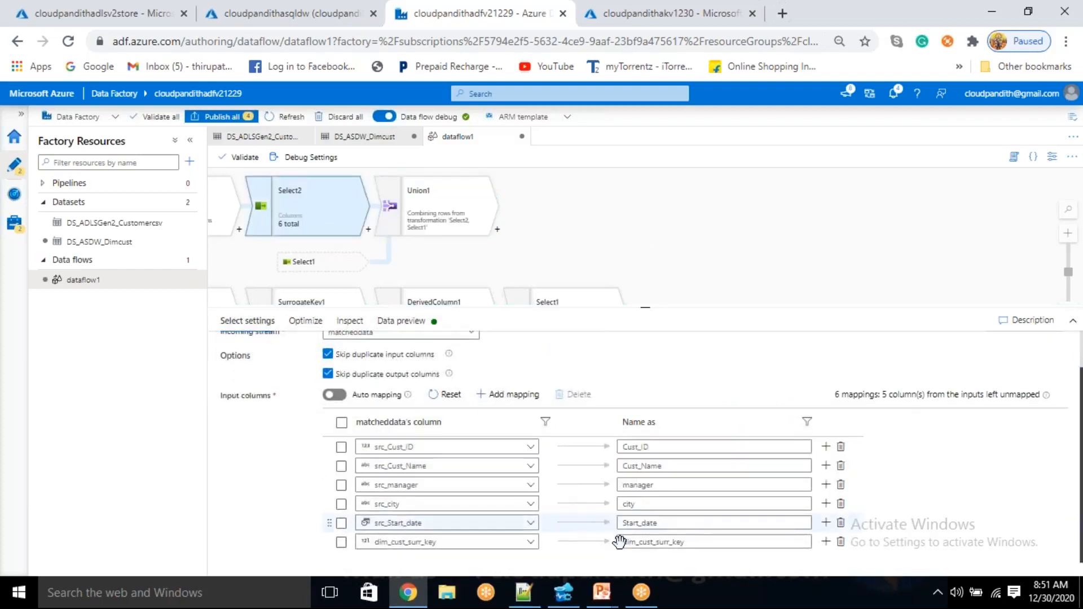
left_click(642, 544)
key("BackSpace")
key("BackSpace")
key("BackSpace")
key("BackSpace")
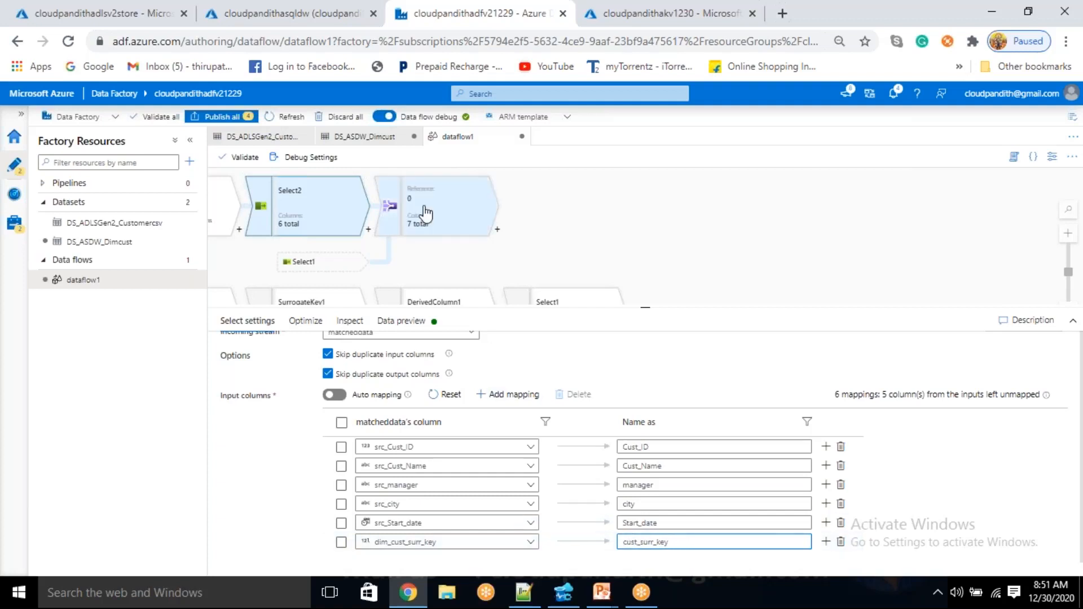
Refresh the Union1 data preview again and check the combined columns, adjusting the space given to the preview
left_click(426, 214)
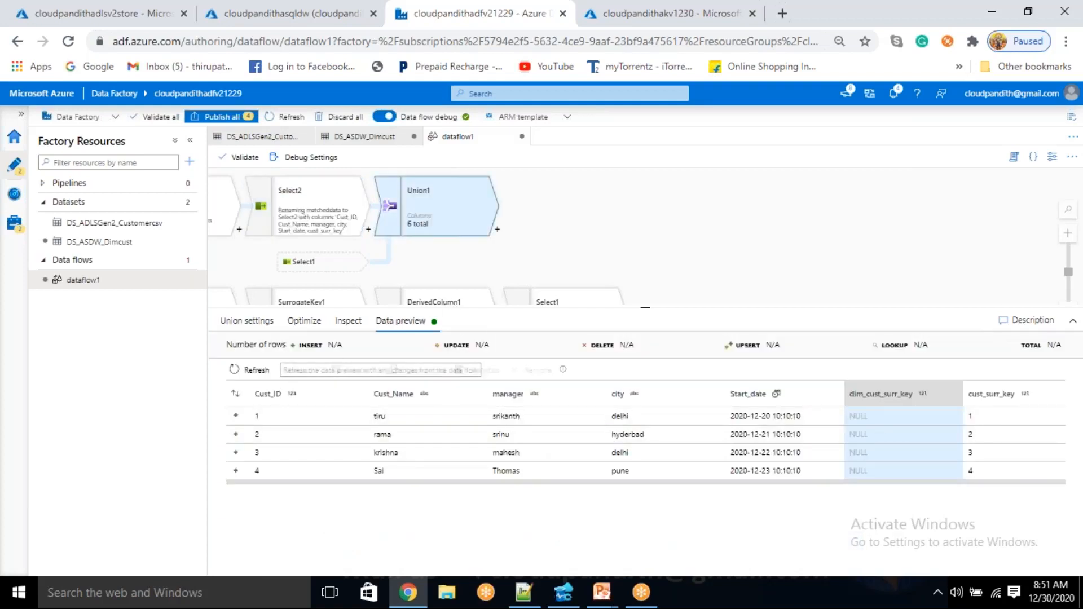
left_click(261, 370)
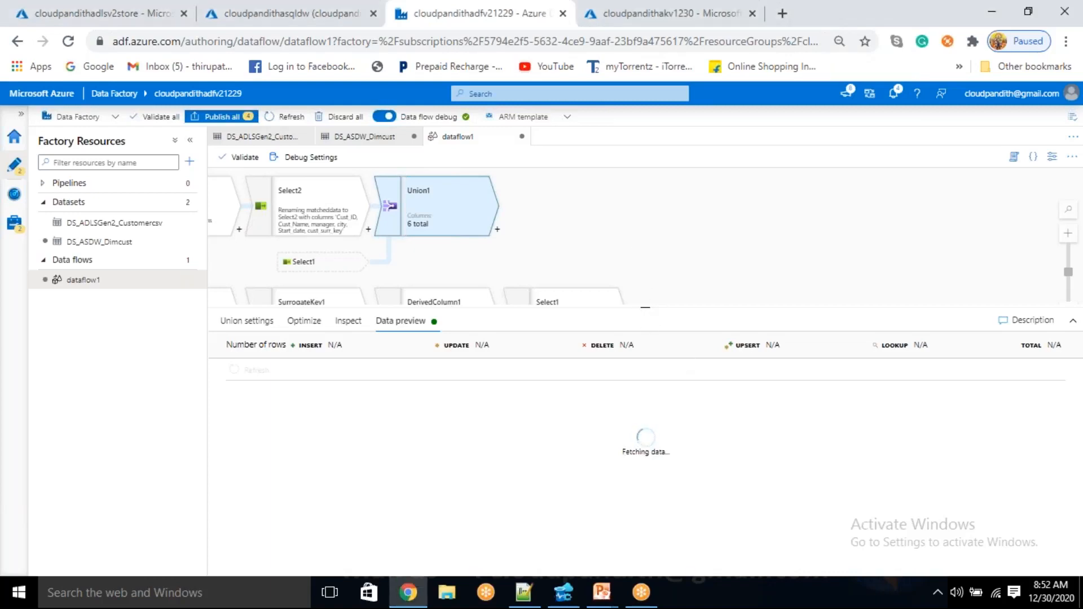
left_click_drag(644, 310, 647, 374)
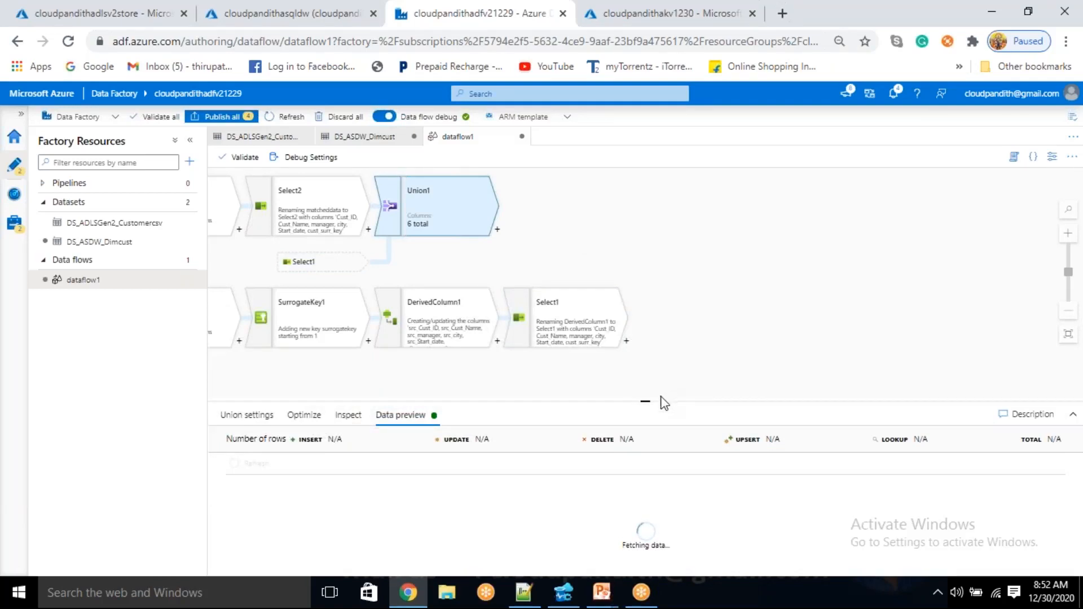
left_click_drag(643, 401, 643, 361)
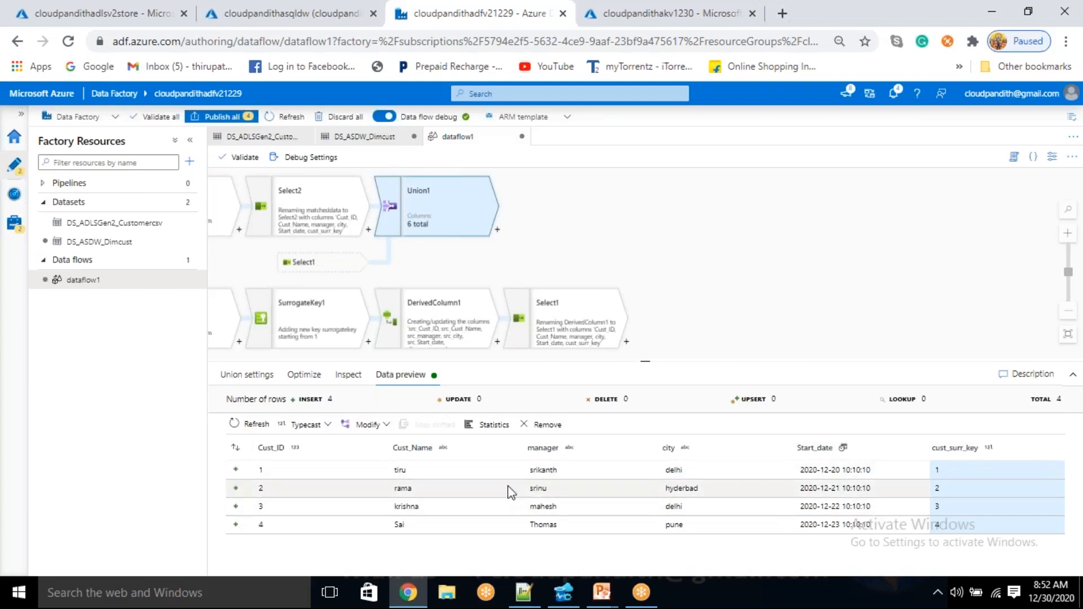
Add an Alter Row transformation after Union1
left_click(497, 231)
scroll(587, 361, "down", 3)
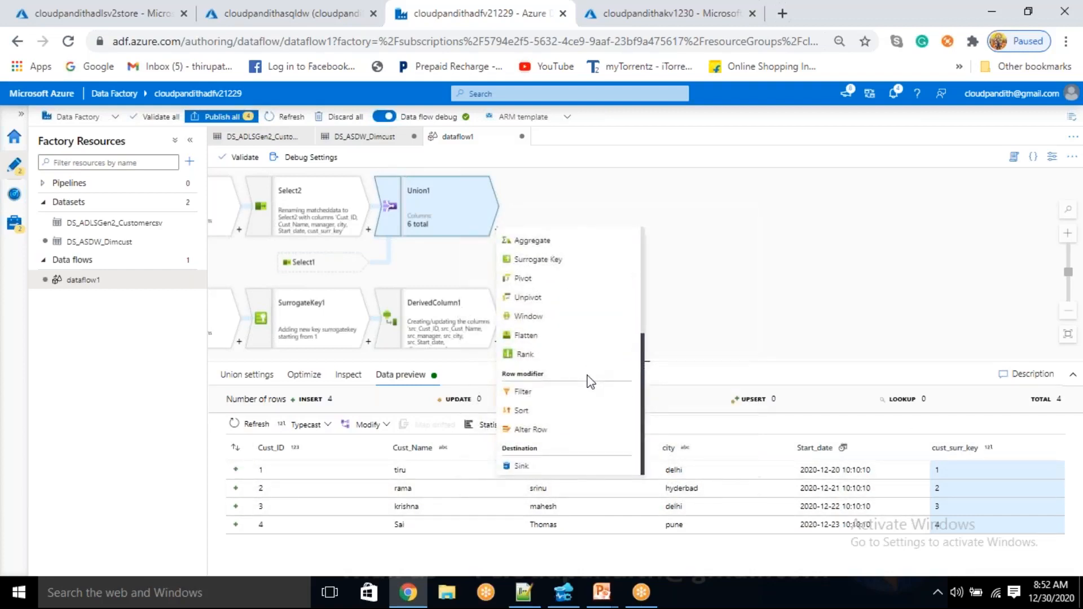
left_click(551, 429)
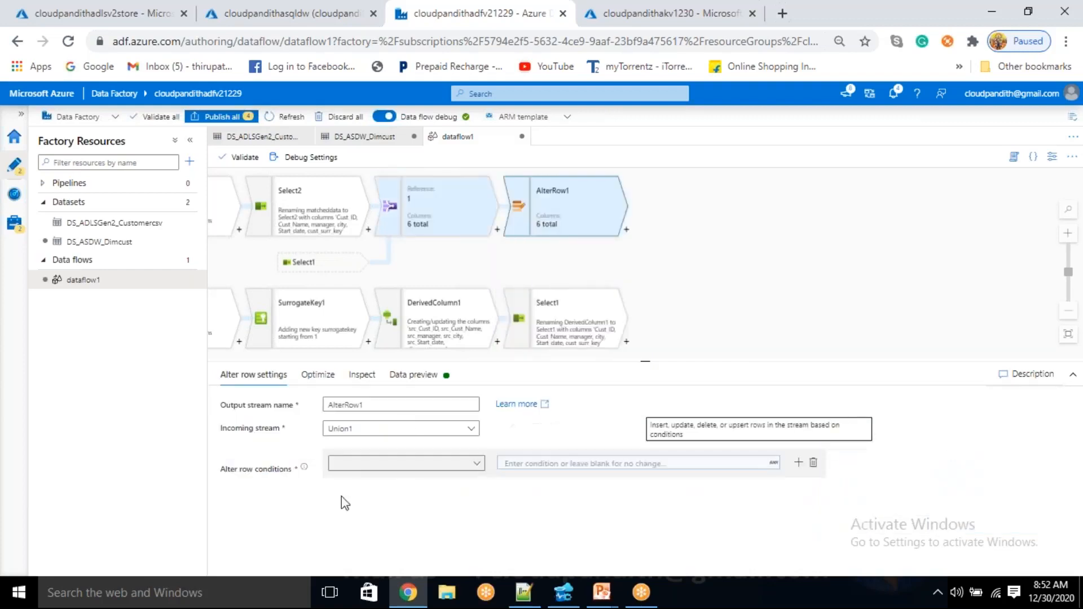
Set the AlterRow1 condition to Upsert if with the expression true() and save it
left_click(397, 464)
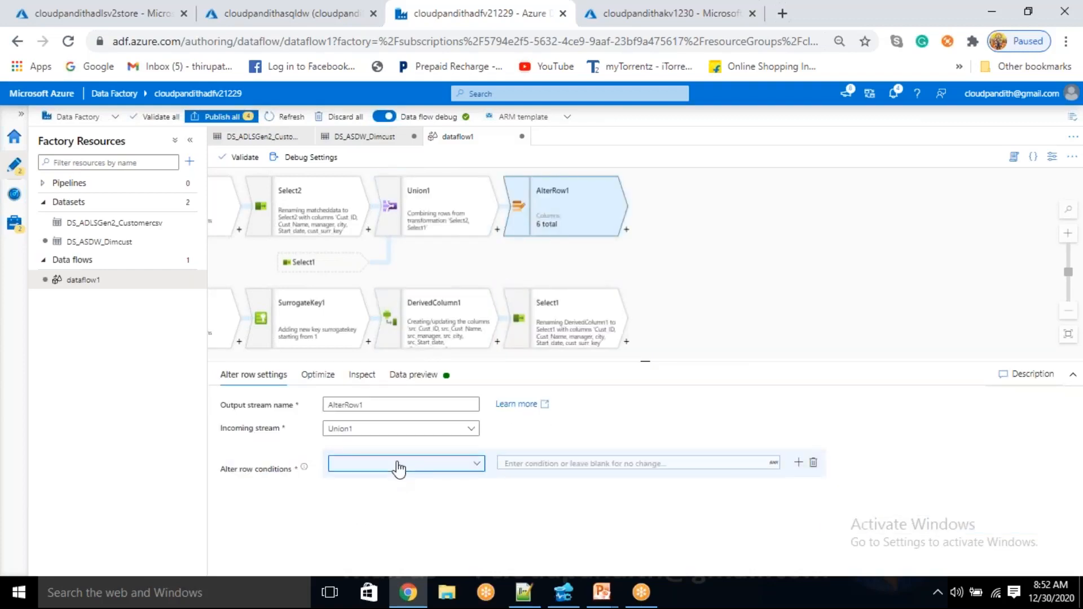
left_click(361, 540)
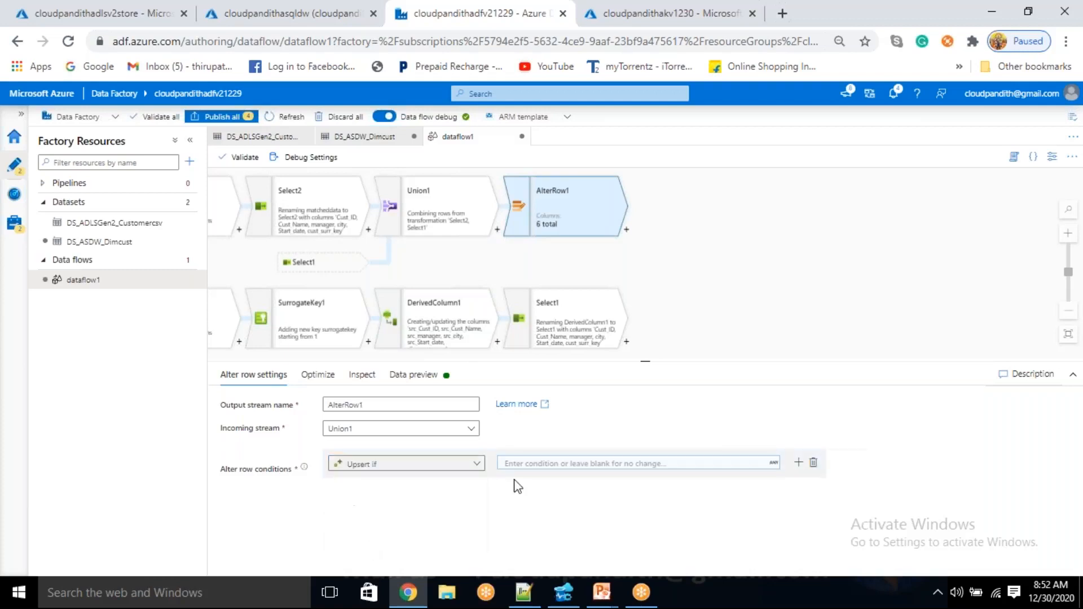
left_click(534, 469)
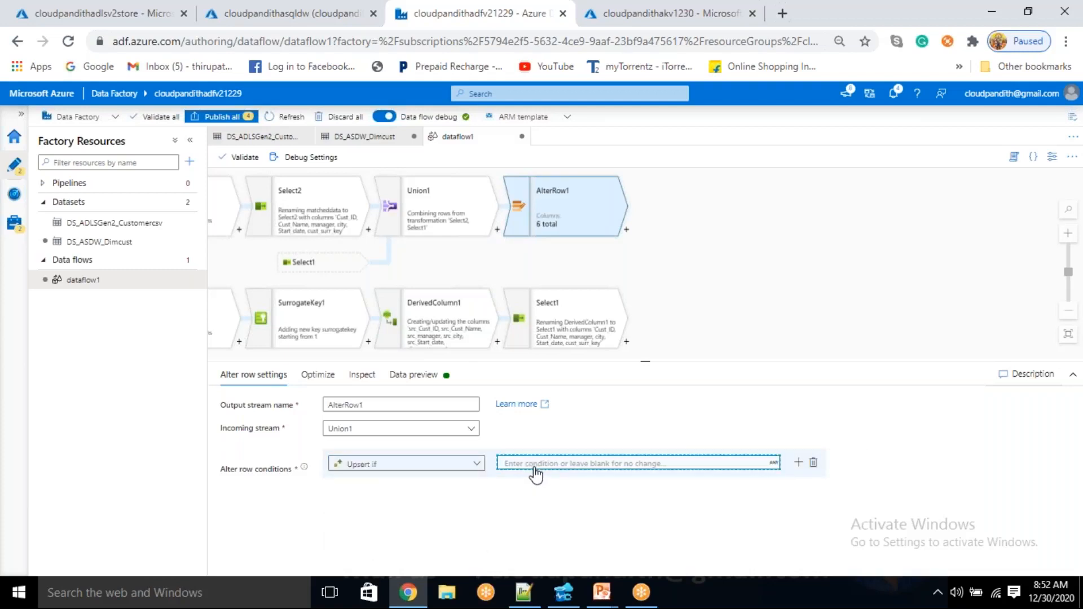
left_click(535, 471)
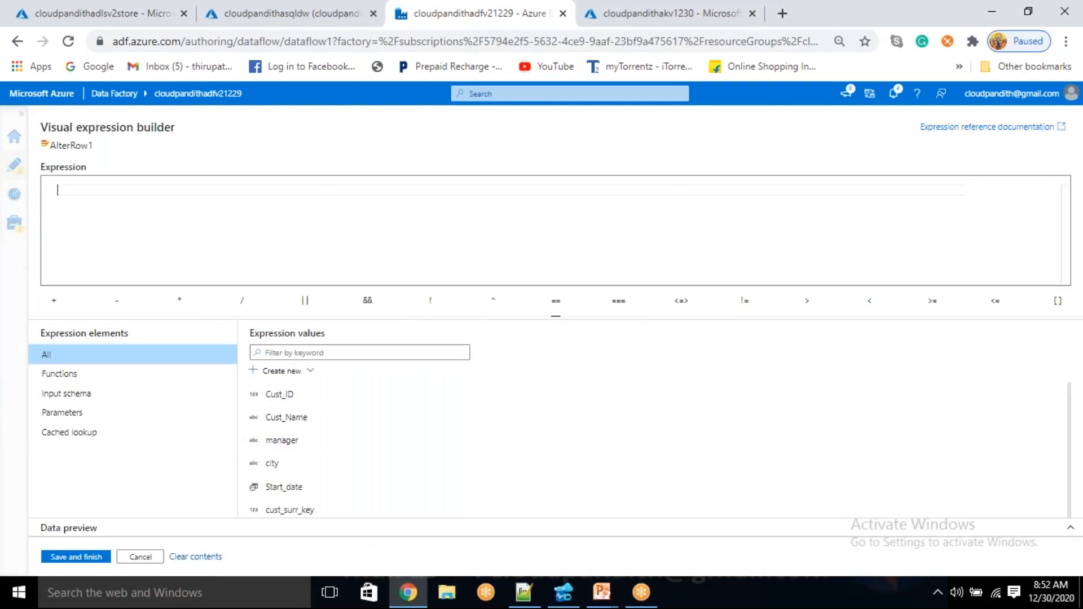
type("true")
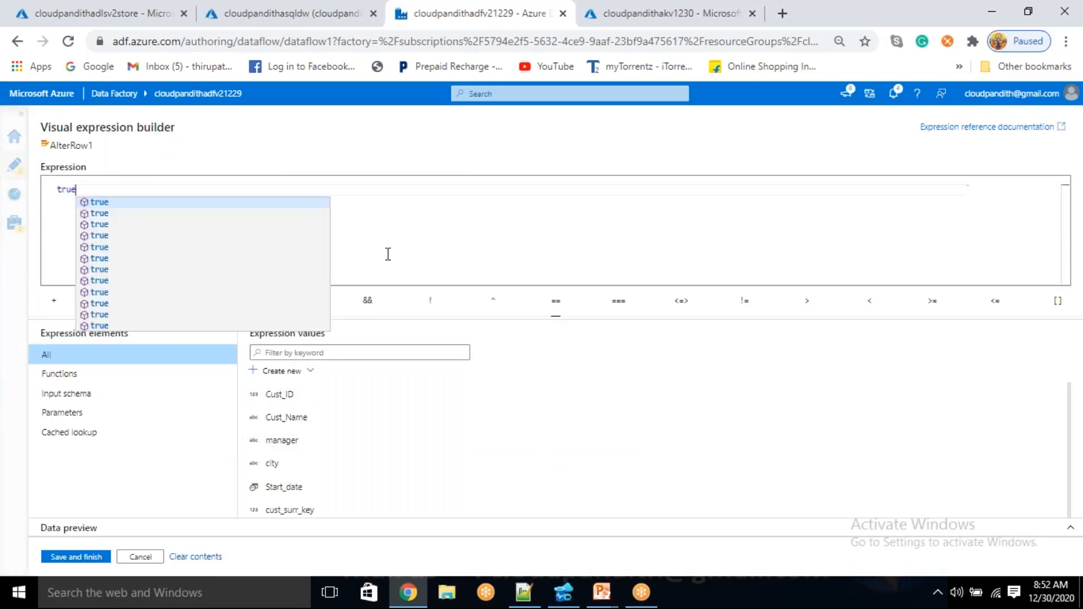
key("Return")
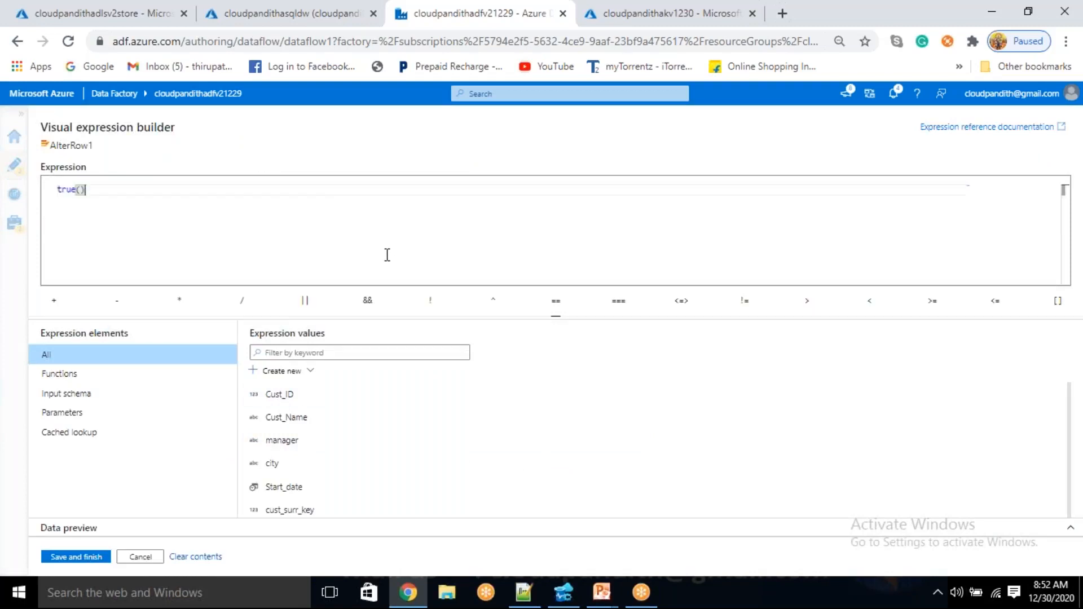
left_click(82, 557)
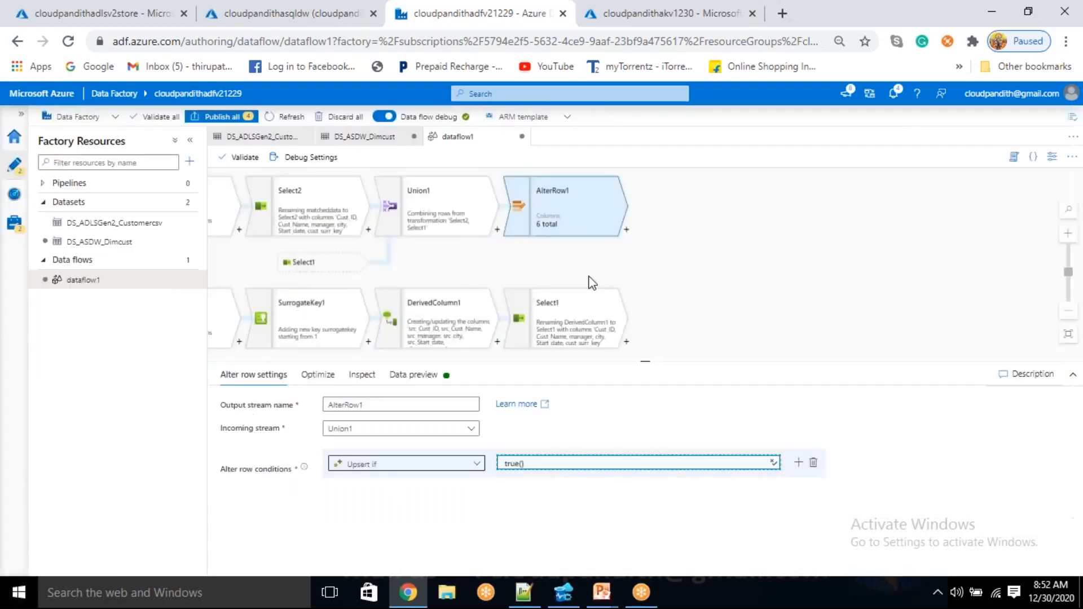
Add a Sink transformation after AlterRow1
left_click(626, 230)
scroll(677, 440, "down", 5)
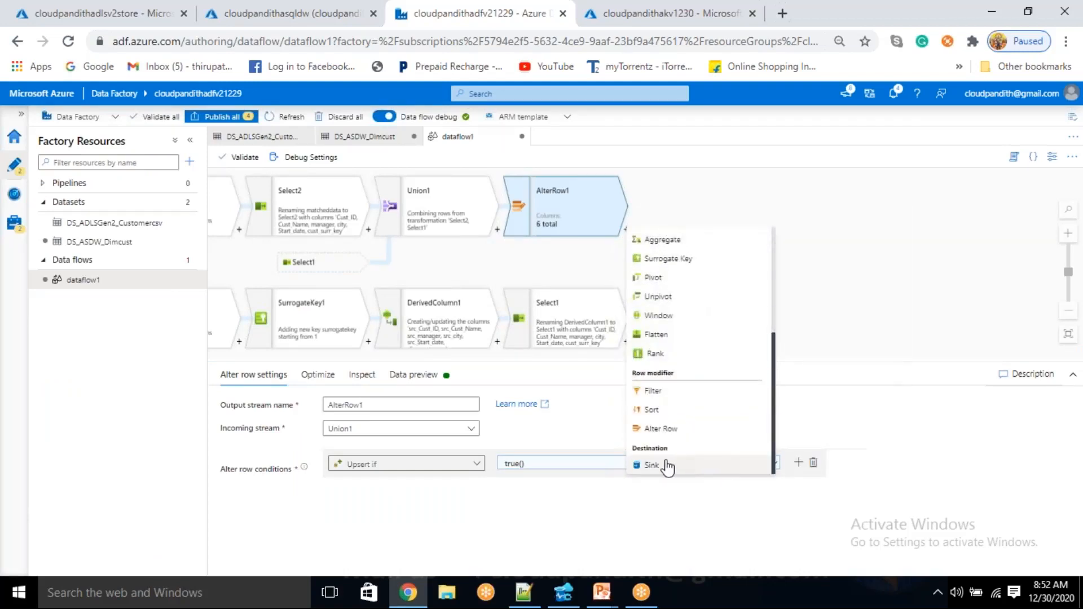
left_click(652, 466)
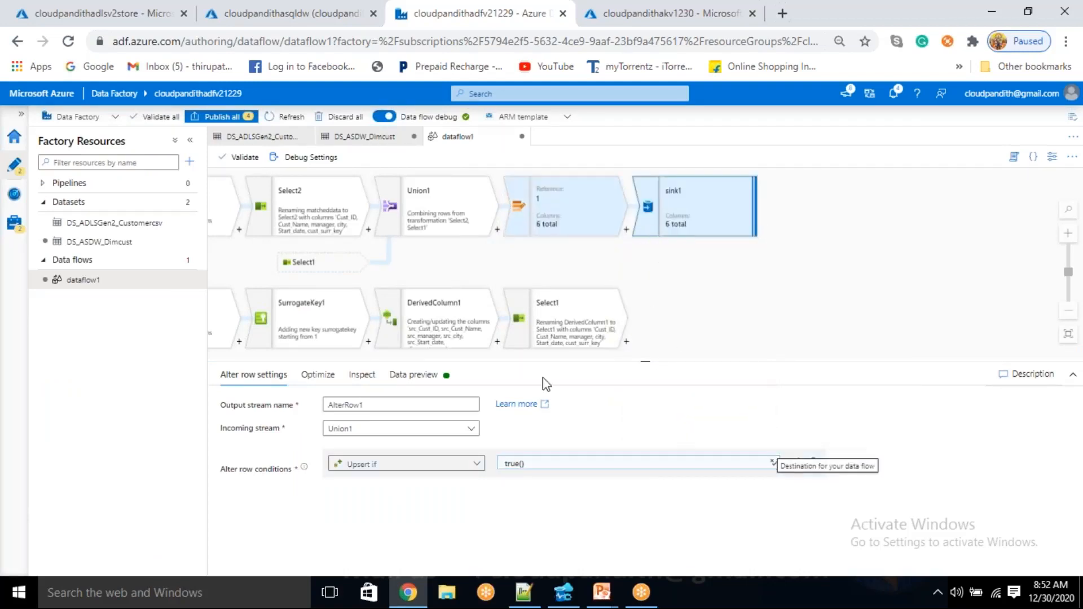
Set the sink1 dataset to DS_ASDW_Dimcust
left_click(273, 376)
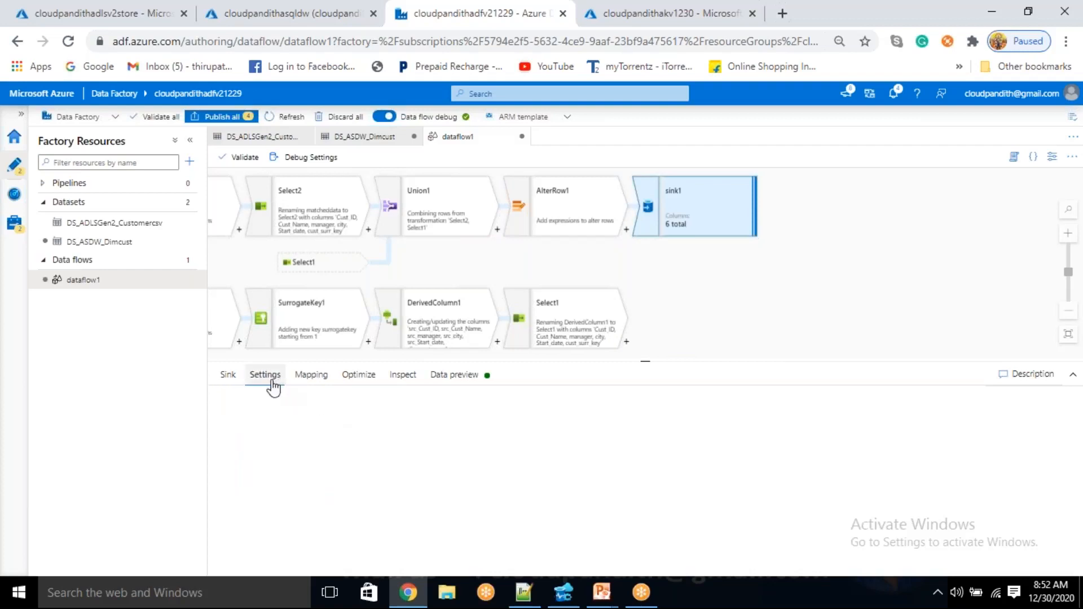
left_click(229, 376)
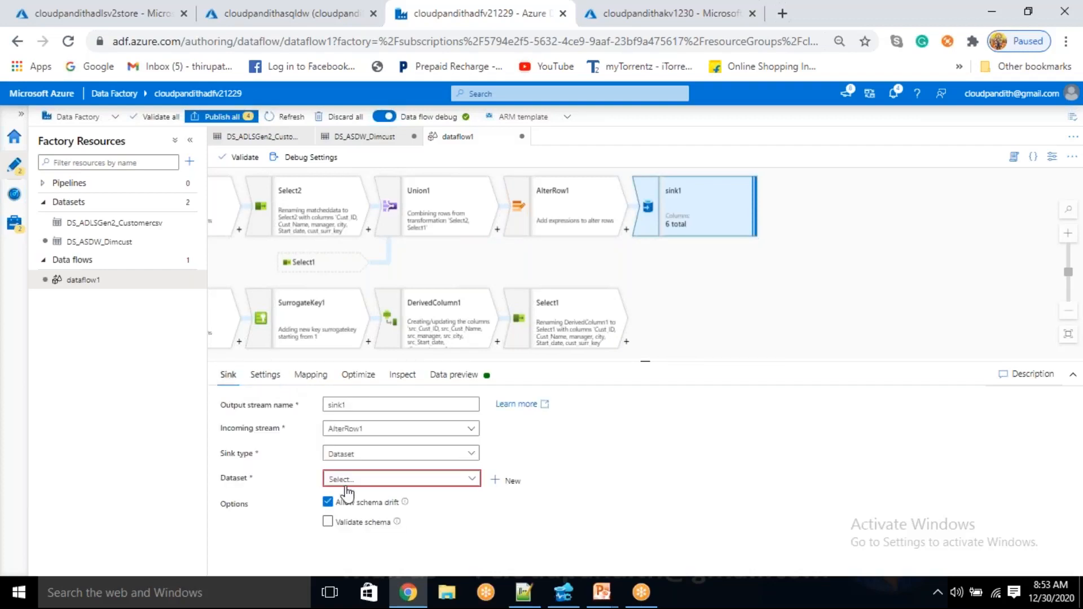
left_click(379, 479)
left_click(370, 524)
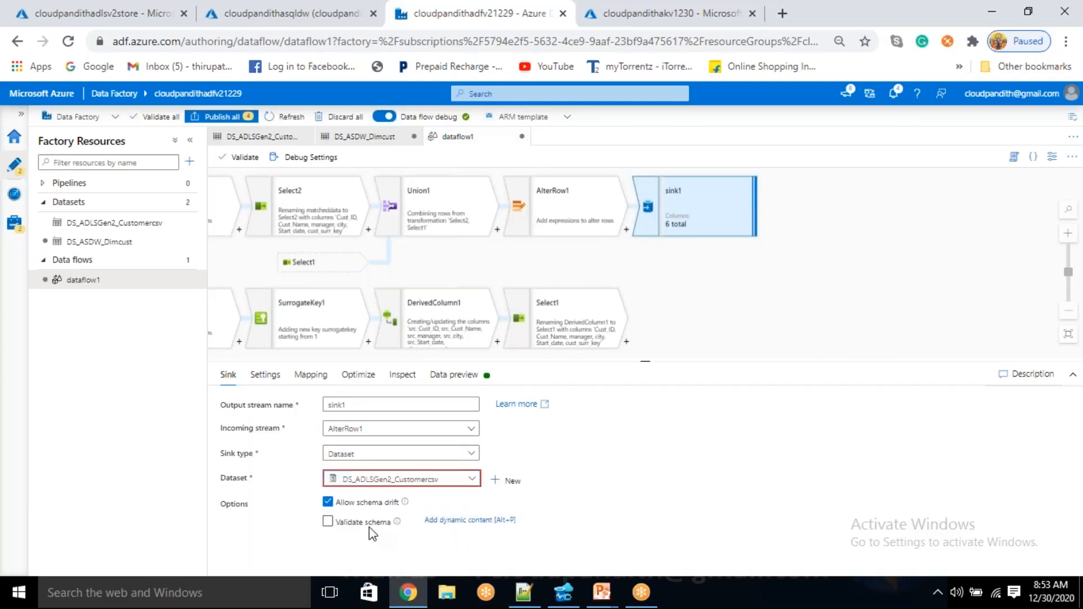
left_click(429, 478)
left_click(372, 536)
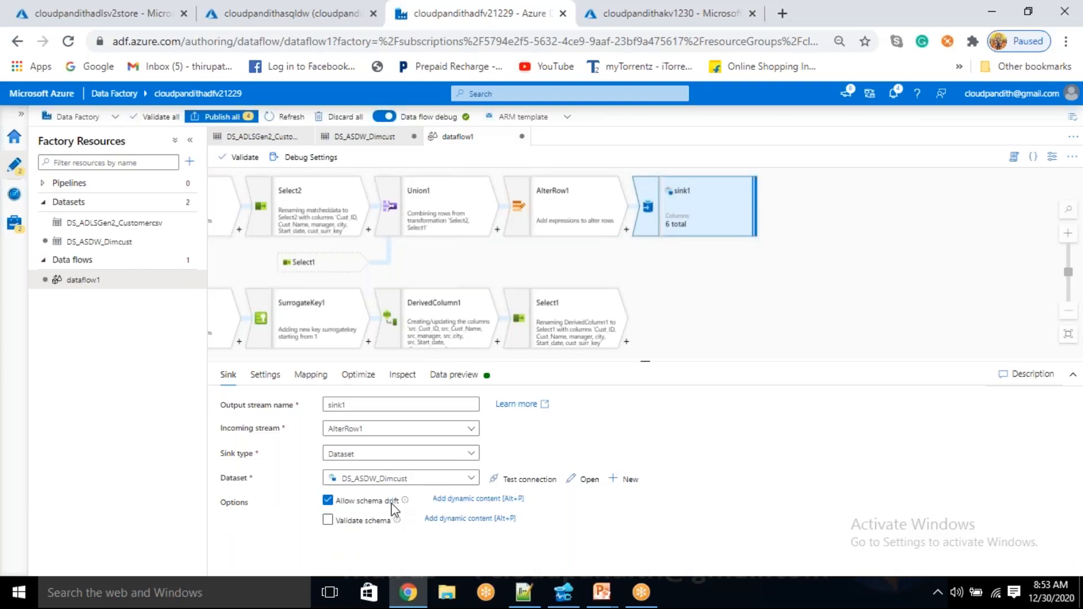
Configure sink1 to allow only upserts instead of inserts, with Cust_ID as the key column
left_click(266, 376)
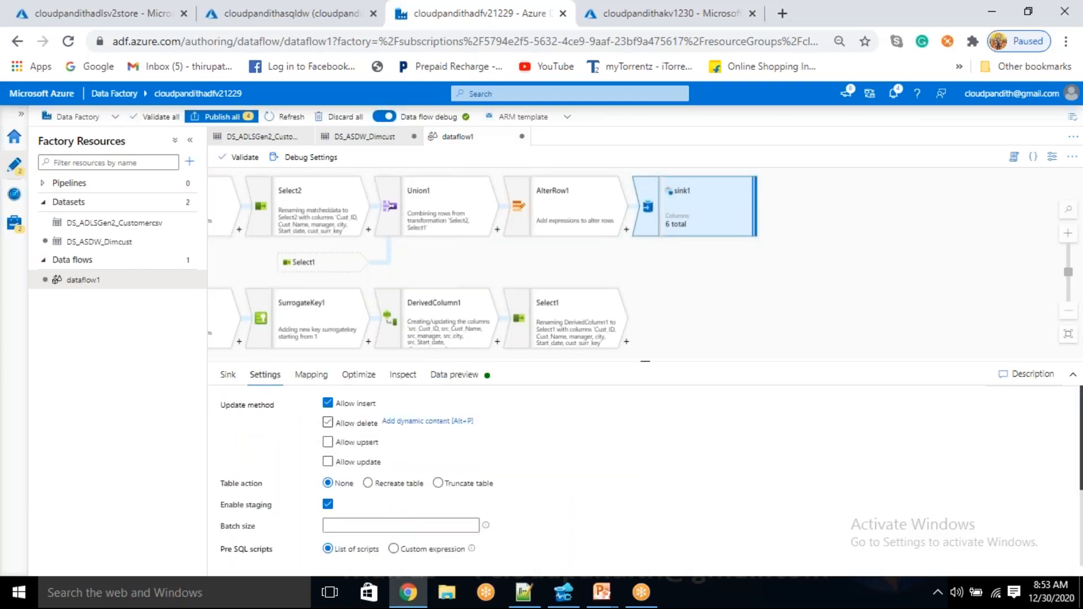
left_click(338, 404)
left_click(328, 442)
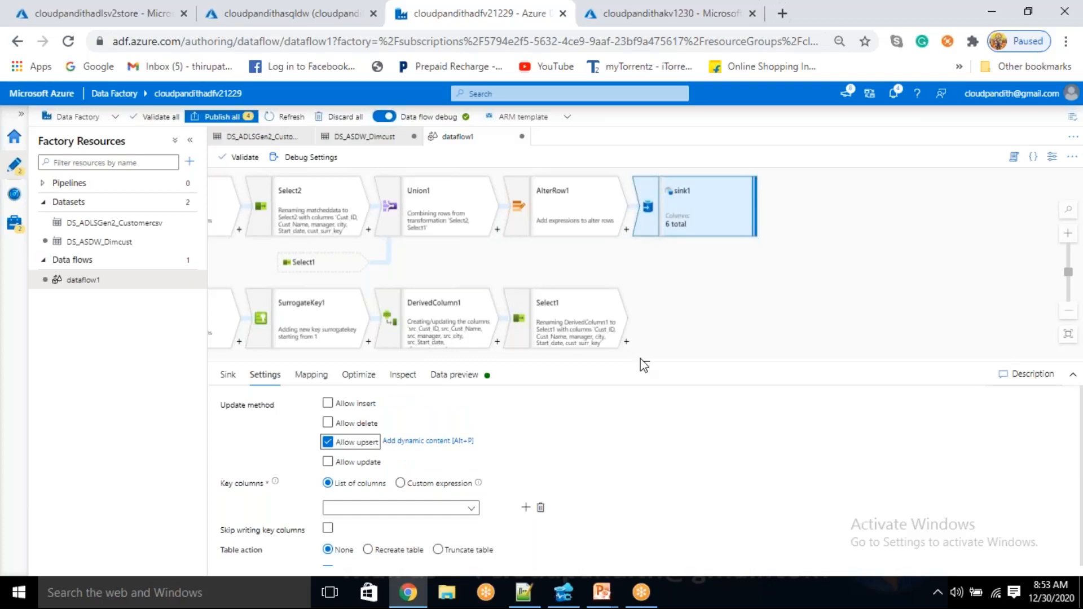
left_click_drag(643, 358, 649, 278)
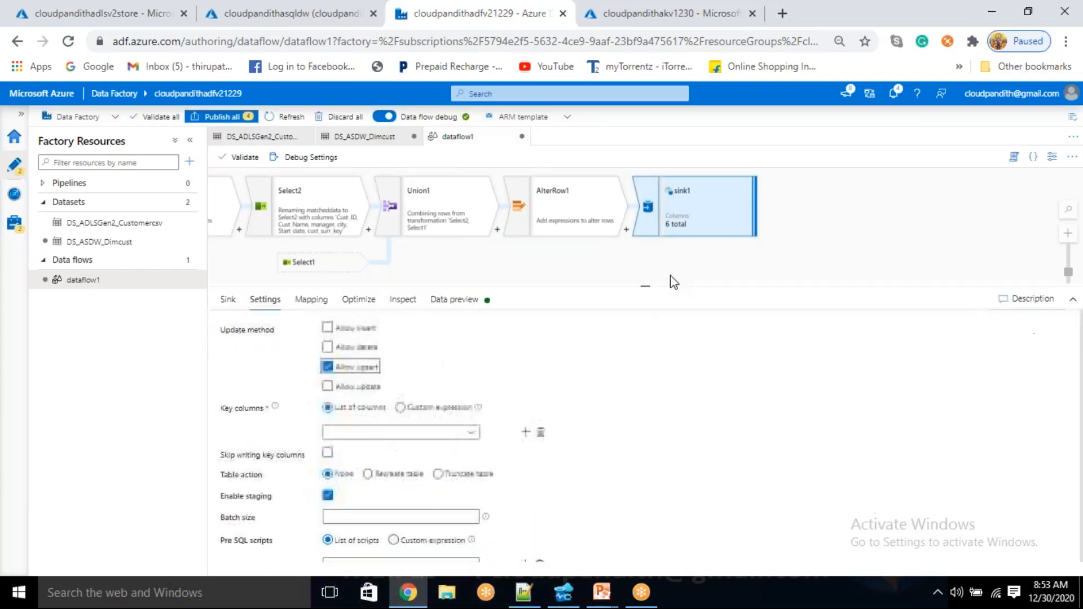
left_click(471, 423)
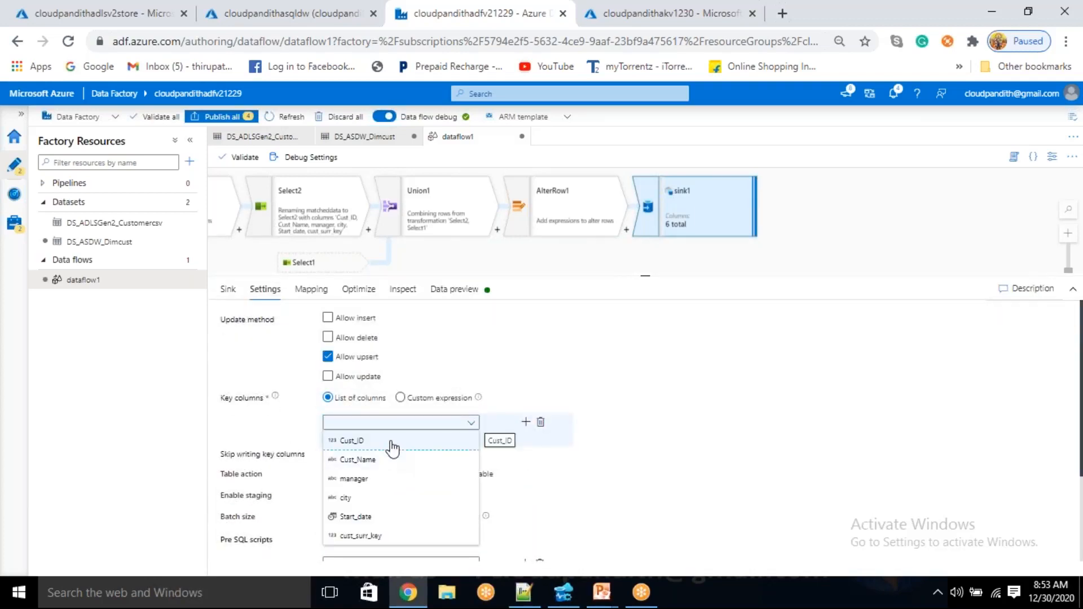
left_click(394, 443)
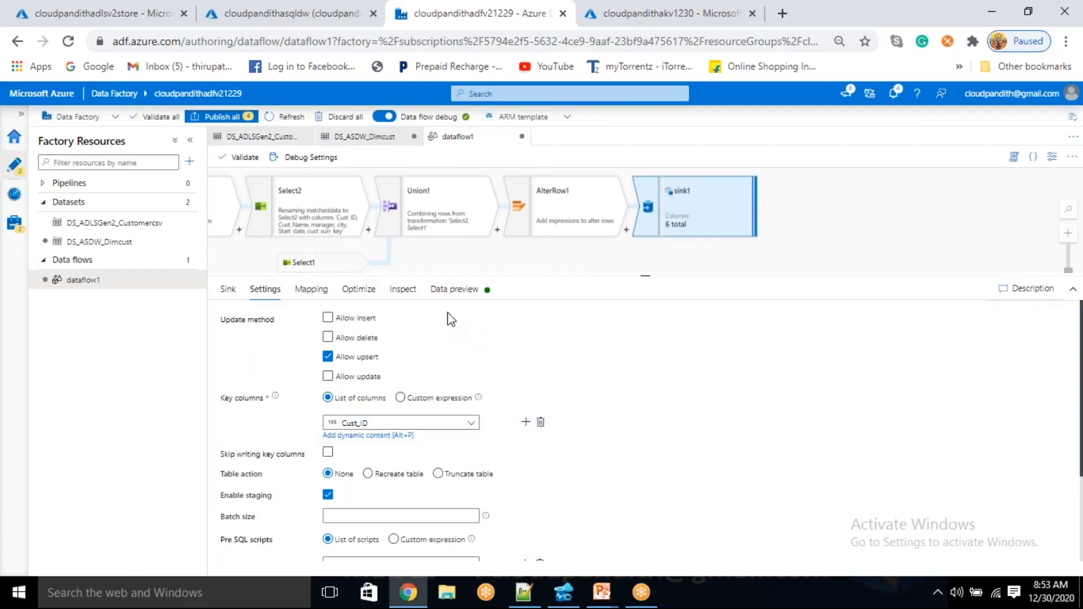
Check the sink1 data preview and turn off auto mapping to list the column mappings explicitly
left_click(453, 290)
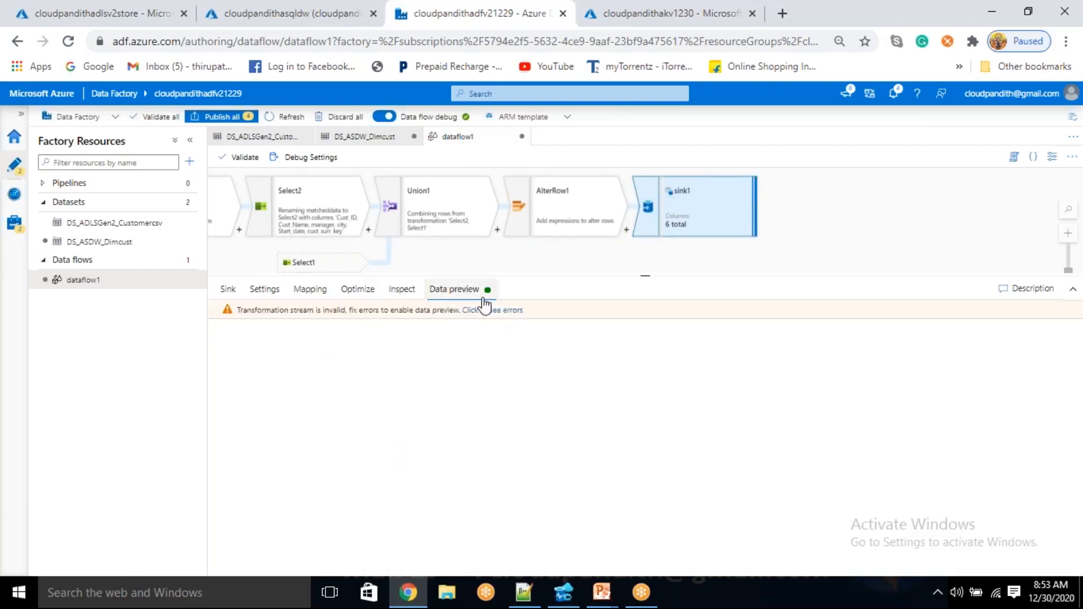
left_click(329, 293)
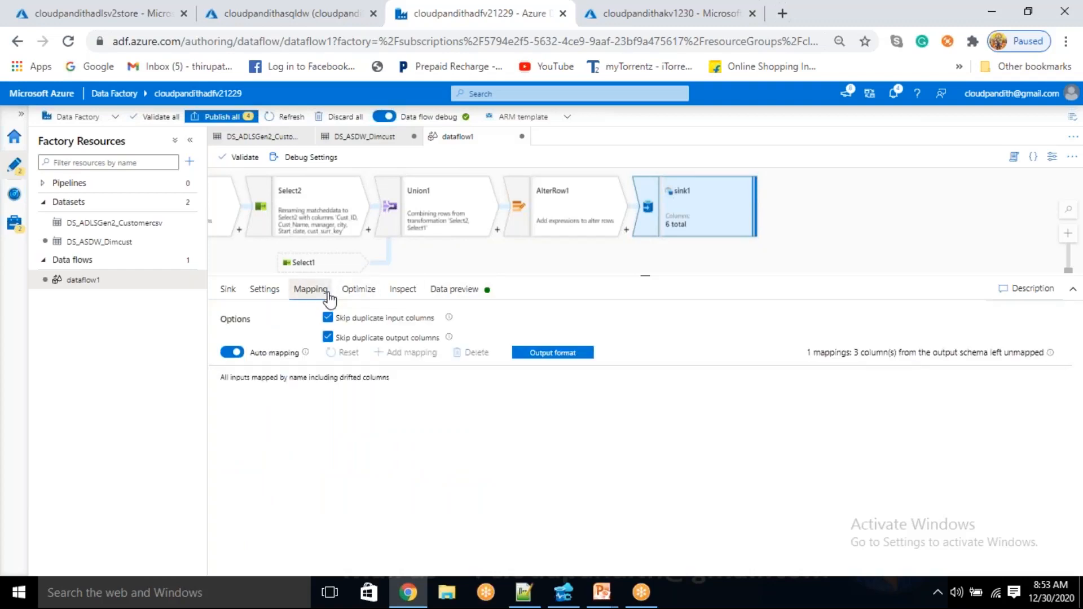
left_click(232, 352)
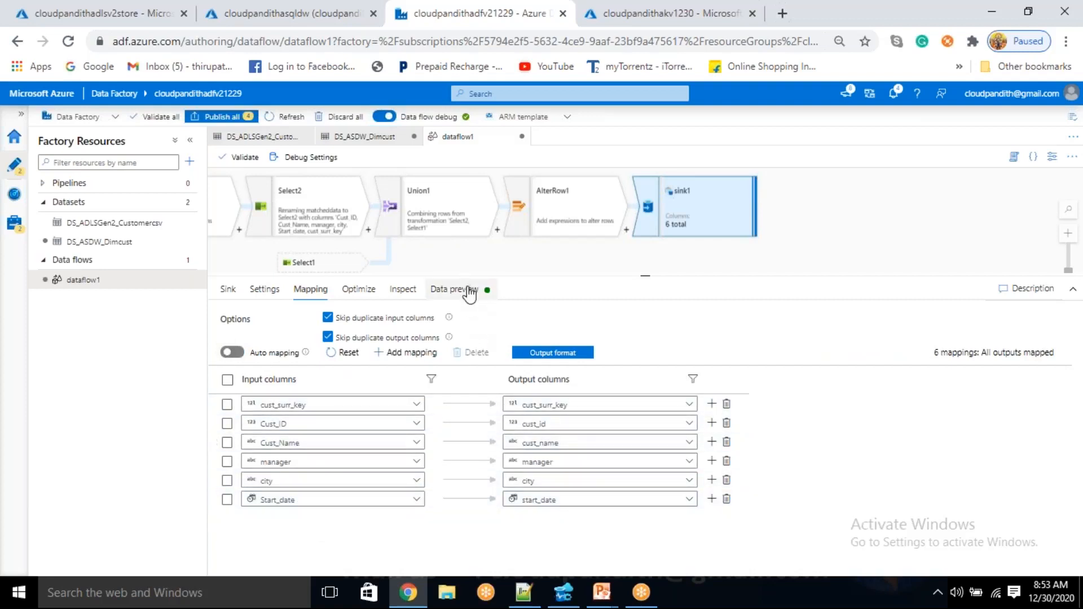
Reset the sink1 column mappings, recheck the data preview and read the validation errors for the stream
left_click(462, 289)
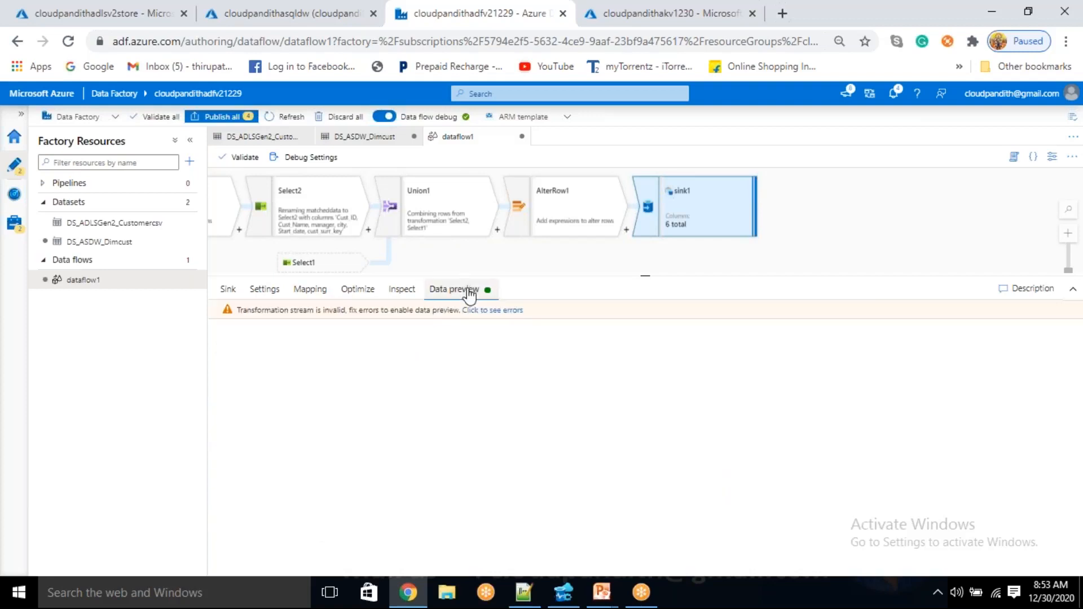
left_click(319, 290)
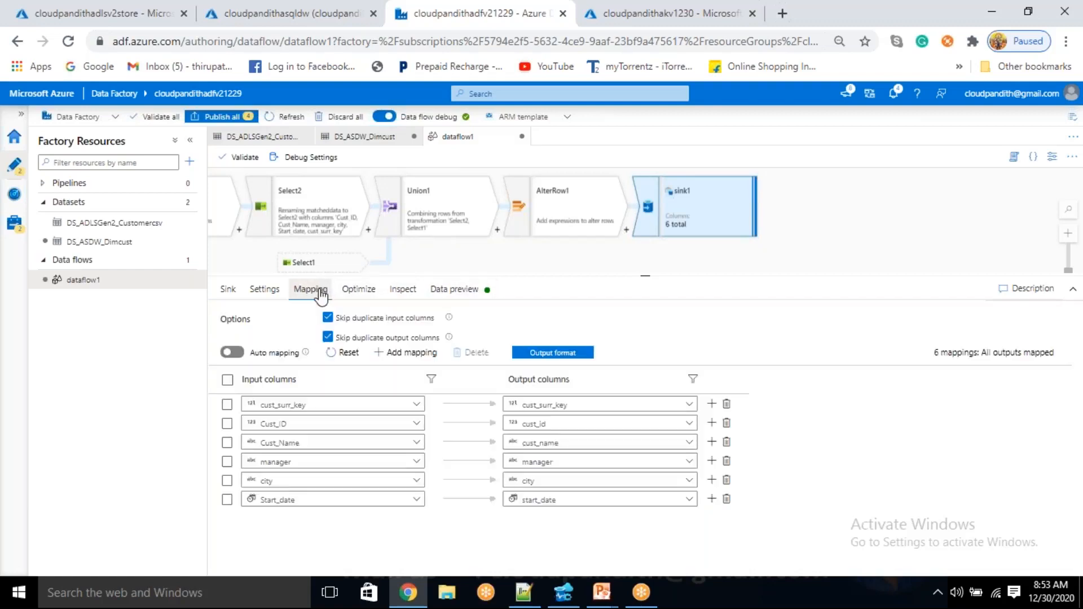
left_click(342, 354)
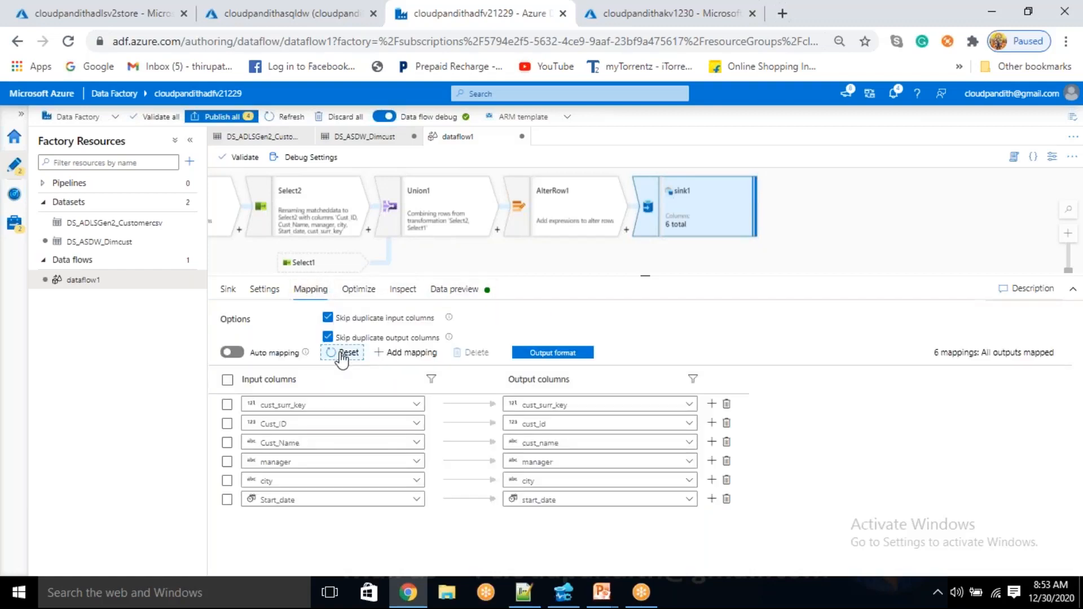
left_click(453, 289)
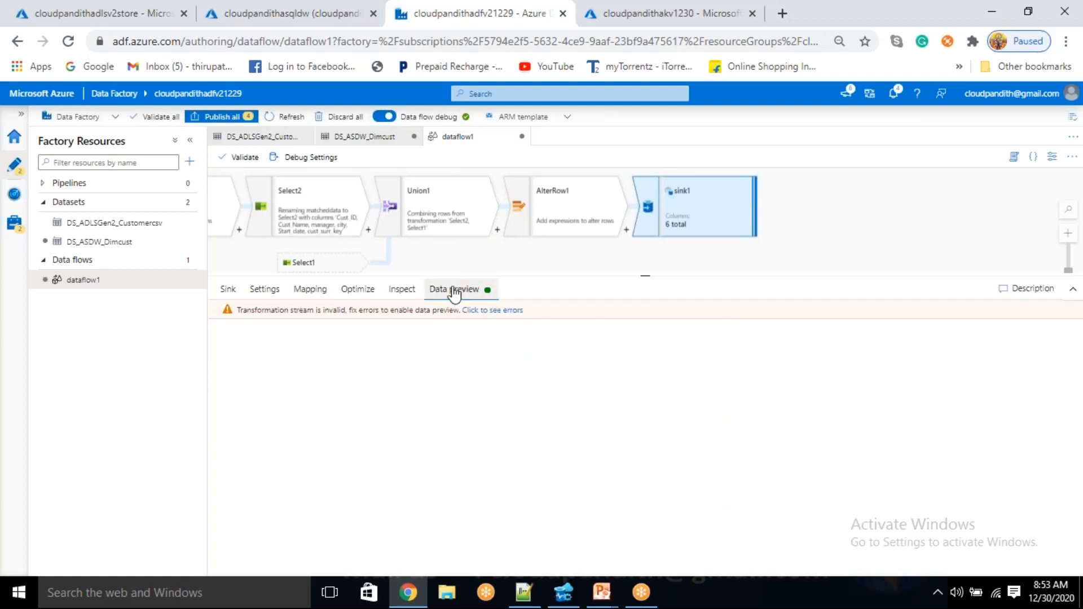
left_click(489, 311)
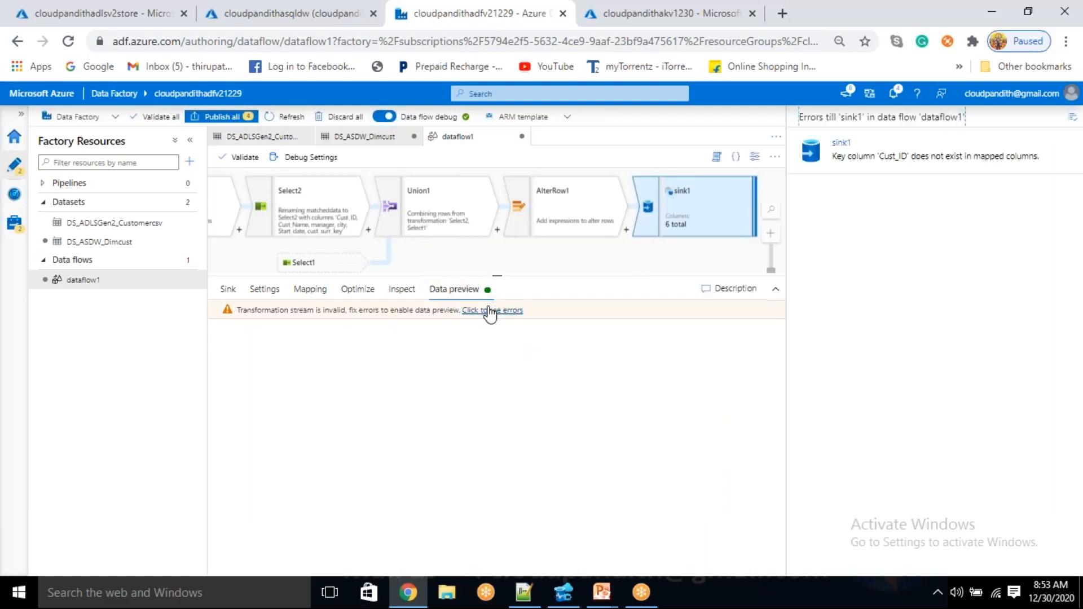
left_click(1072, 117)
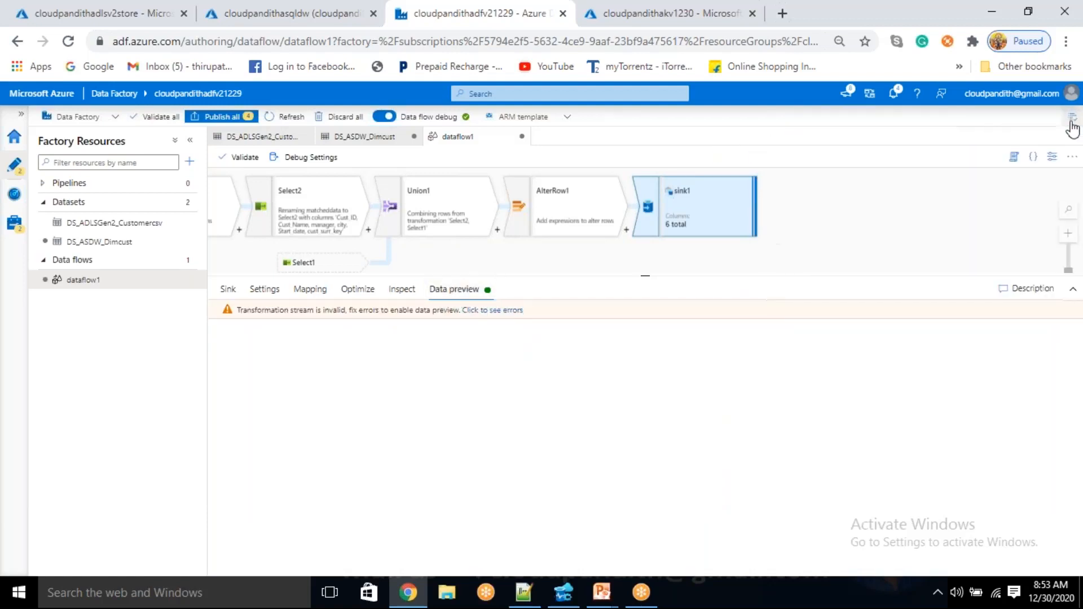
Review the sink1 upsert settings and regenerate its column mappings by switching auto mapping on and off again
left_click(277, 293)
left_click(327, 376)
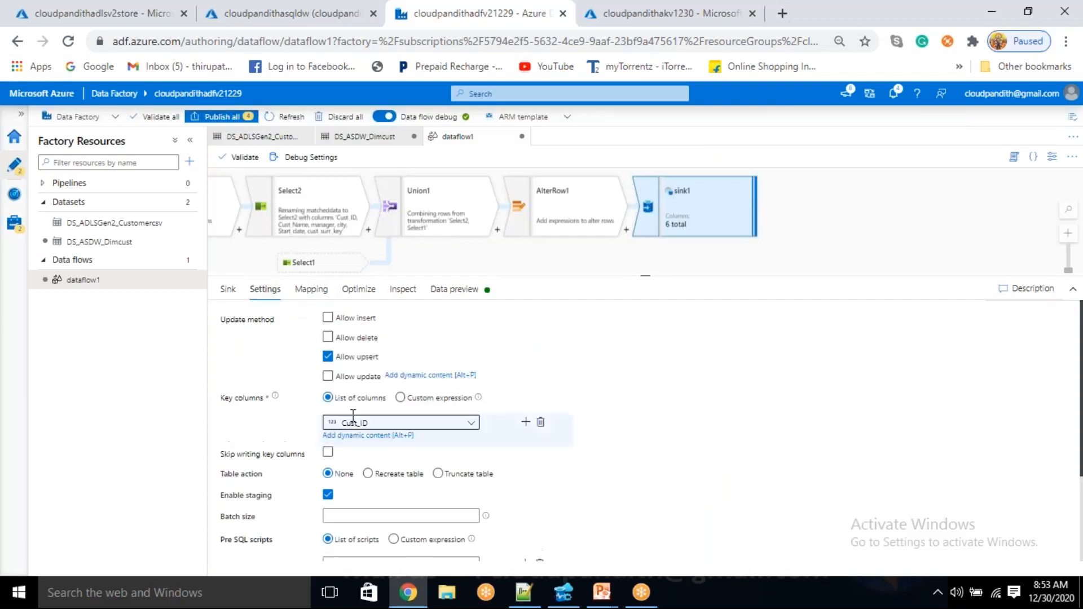
left_click(327, 319)
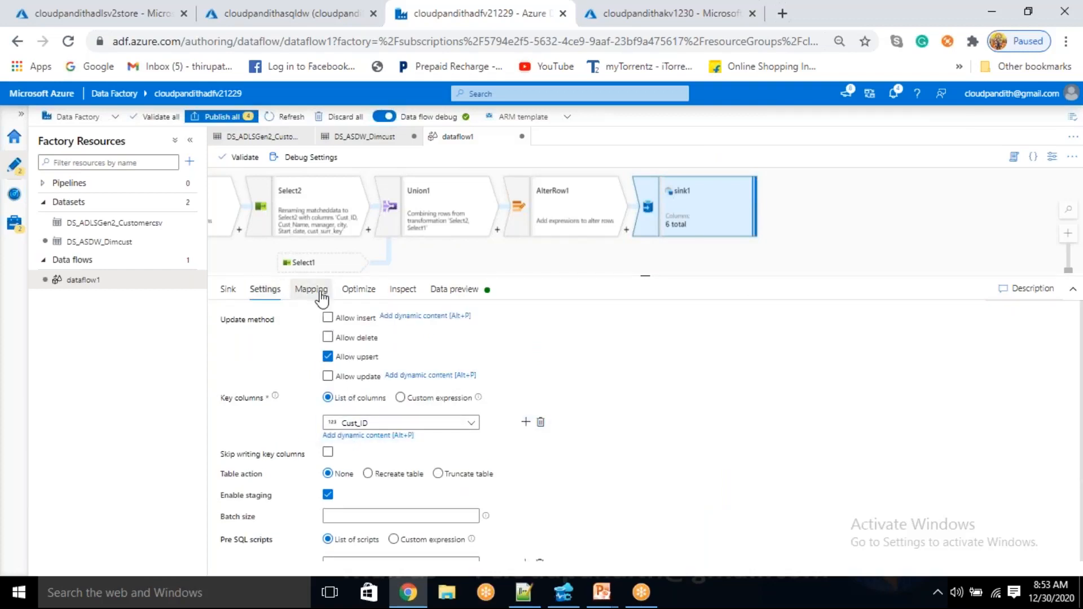
left_click(322, 297)
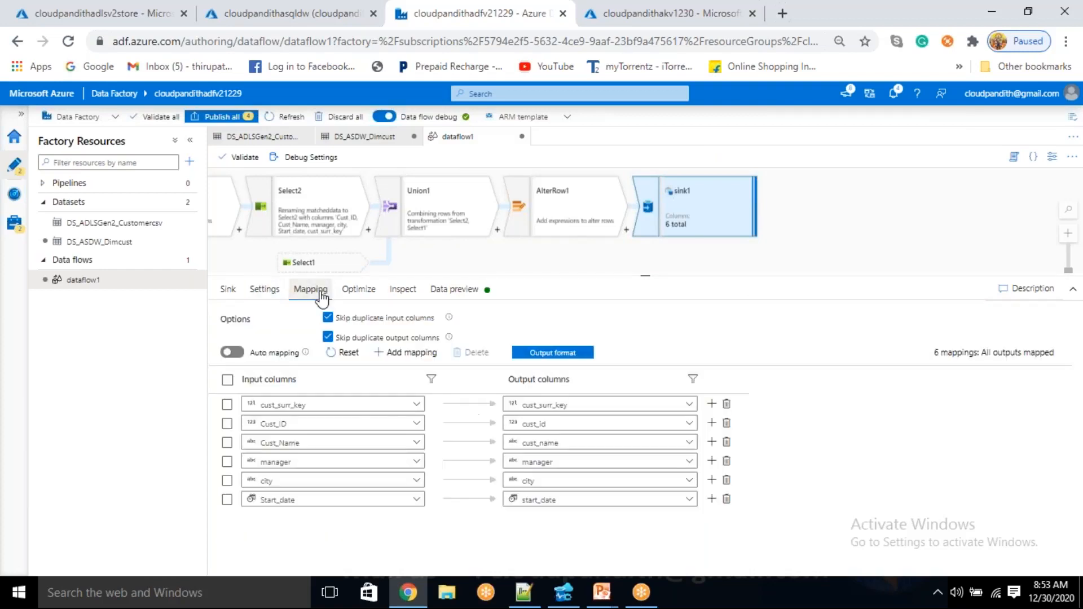
left_click(462, 298)
left_click(240, 352)
left_click(233, 353)
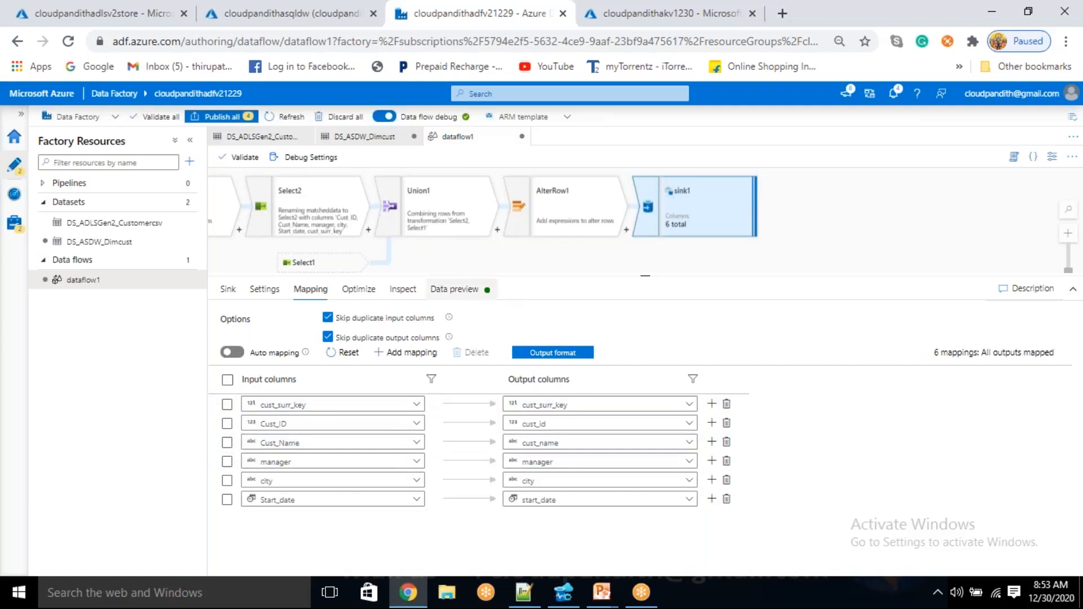
Refresh the sink1 data preview and examine the rows marked for upsert, looking over the whole flow while it loads
left_click(441, 291)
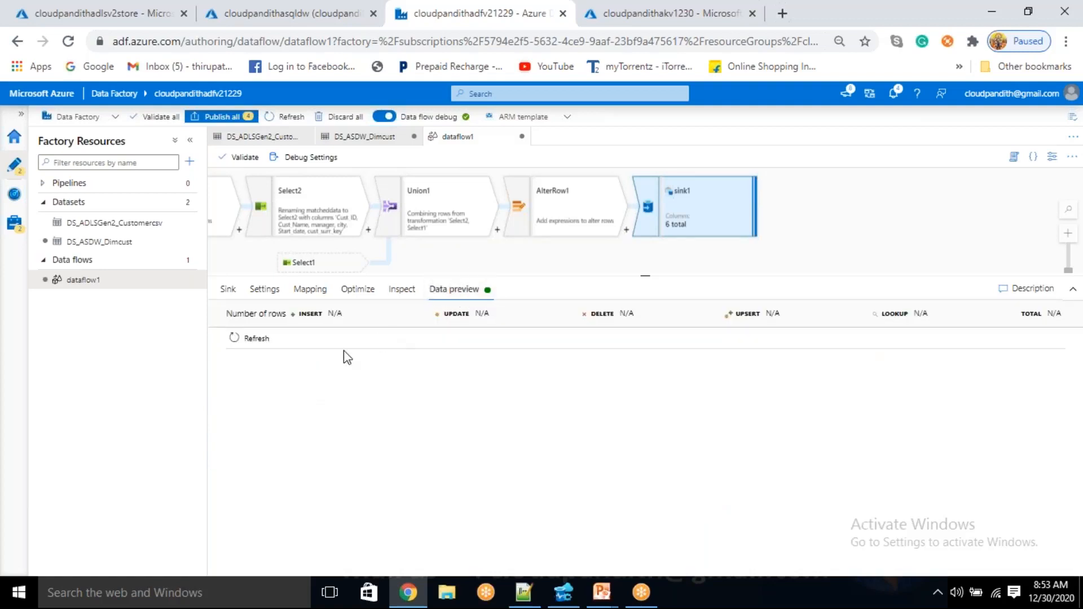
left_click(255, 338)
left_click(310, 290)
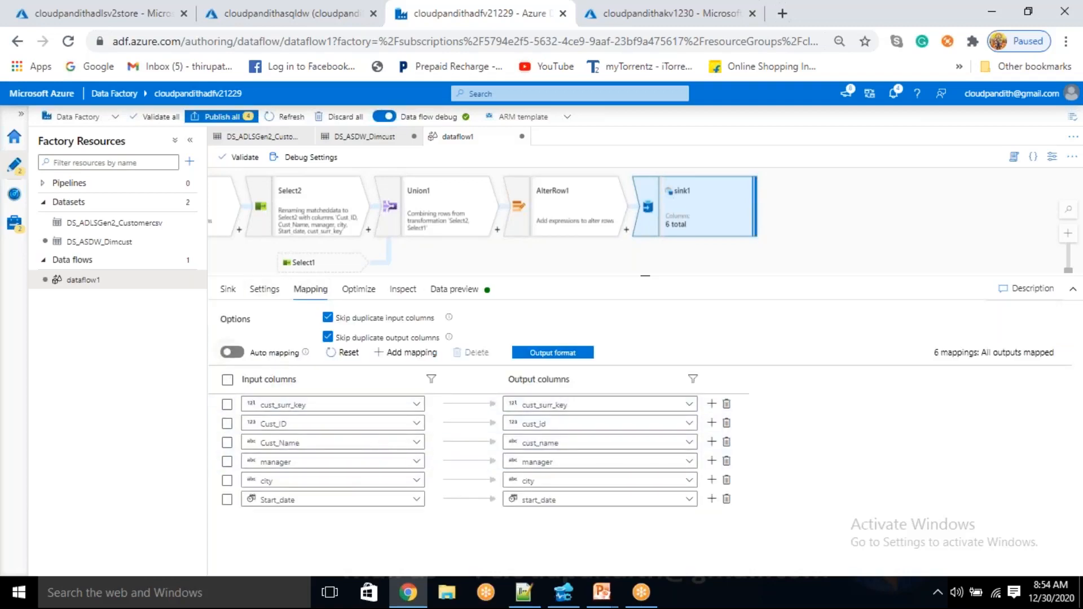
left_click(463, 290)
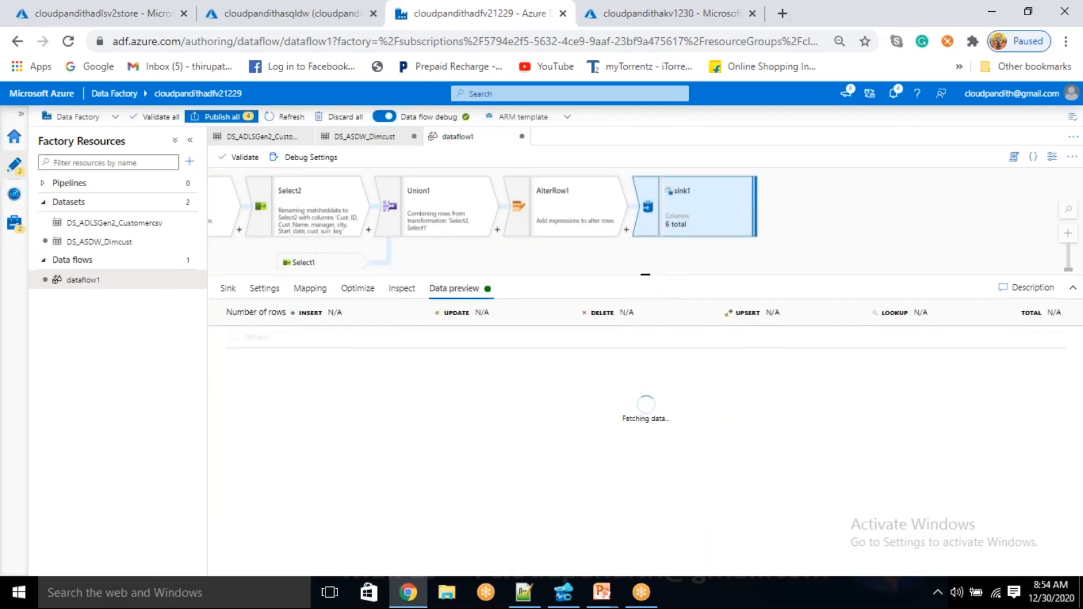
left_click_drag(648, 276, 649, 294)
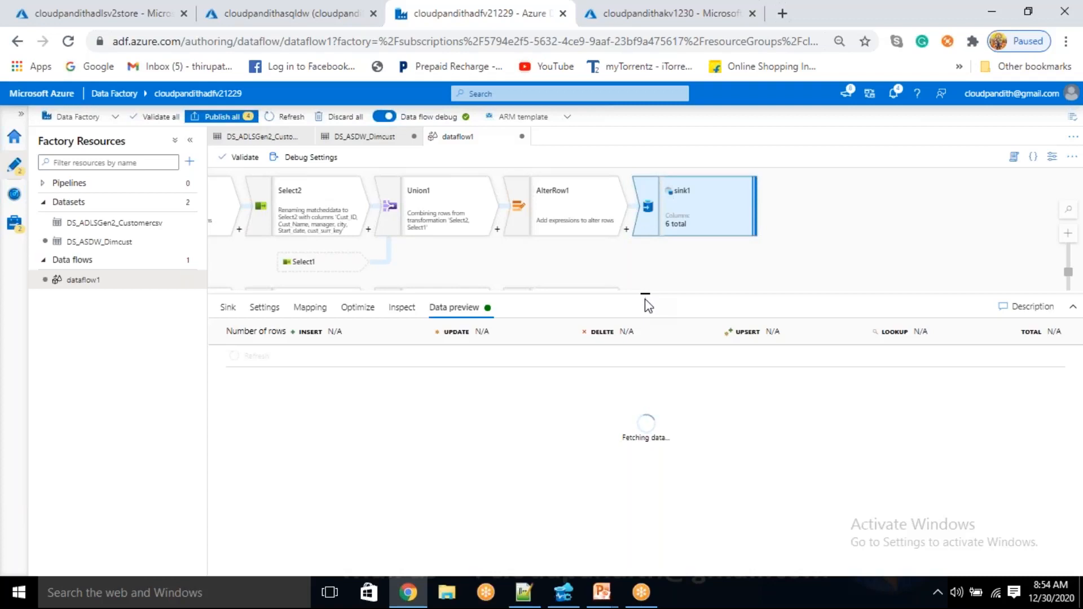
left_click_drag(645, 293, 646, 350)
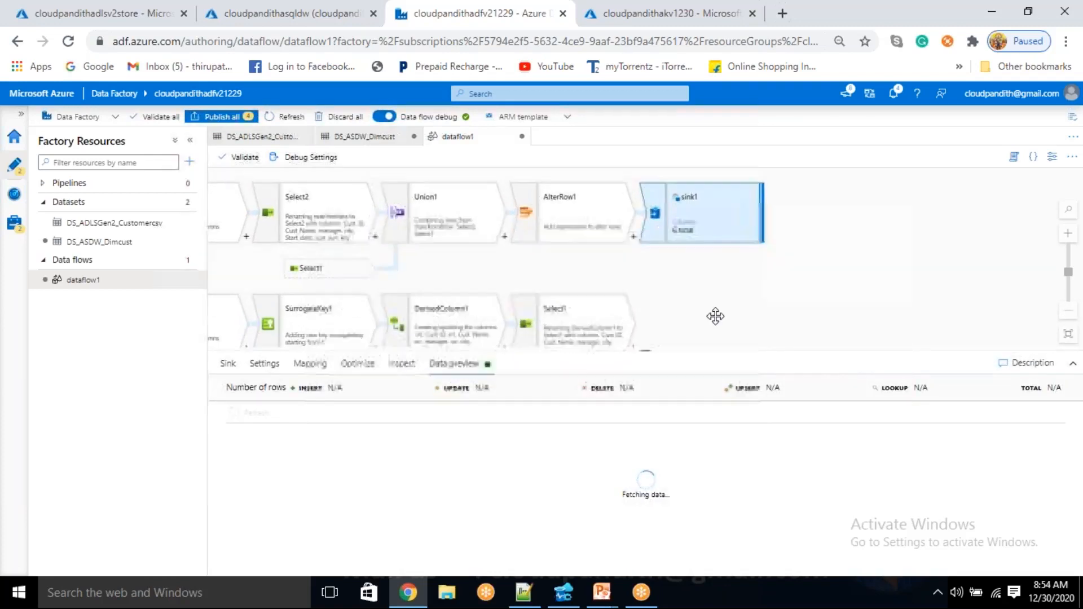
left_click_drag(715, 316, 874, 332)
left_click_drag(684, 278, 853, 264)
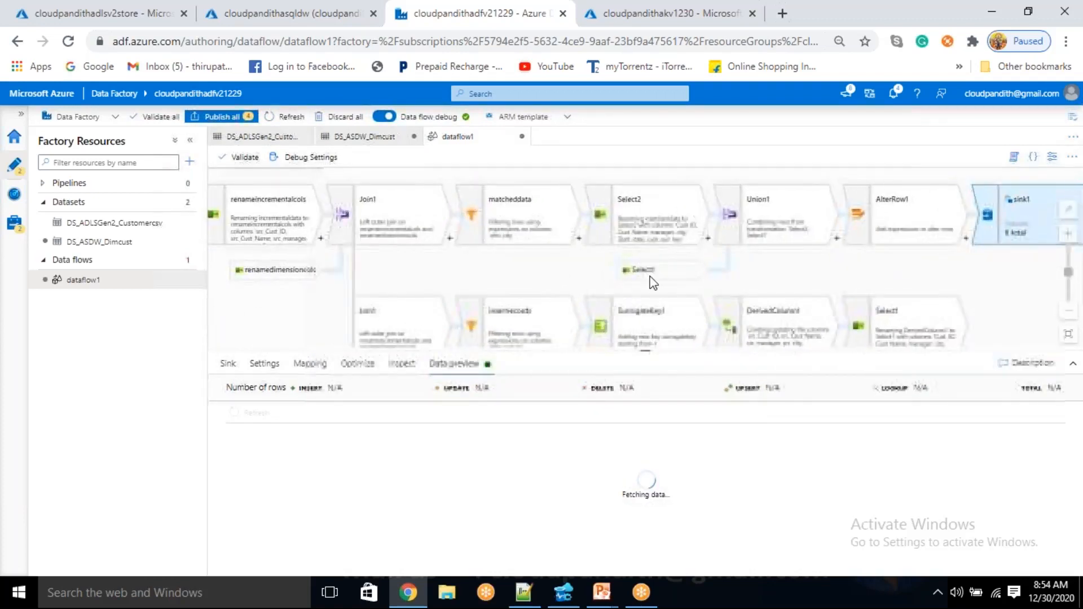
left_click_drag(556, 261, 781, 380)
left_click_drag(745, 193, 352, 245)
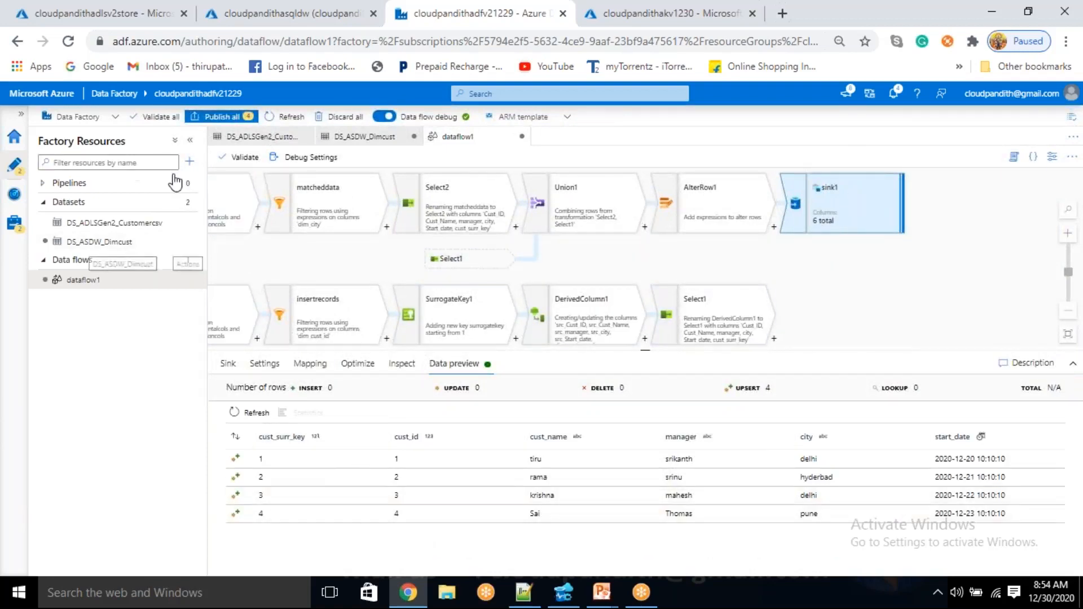
Create a new pipeline and name it PL_SCD1
left_click(189, 162)
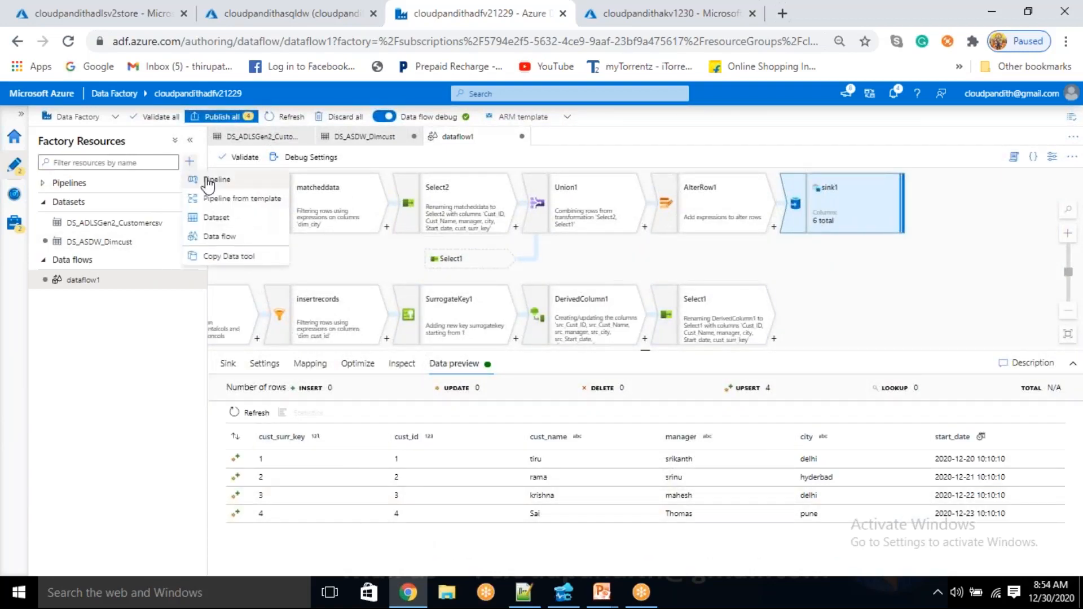
left_click(210, 180)
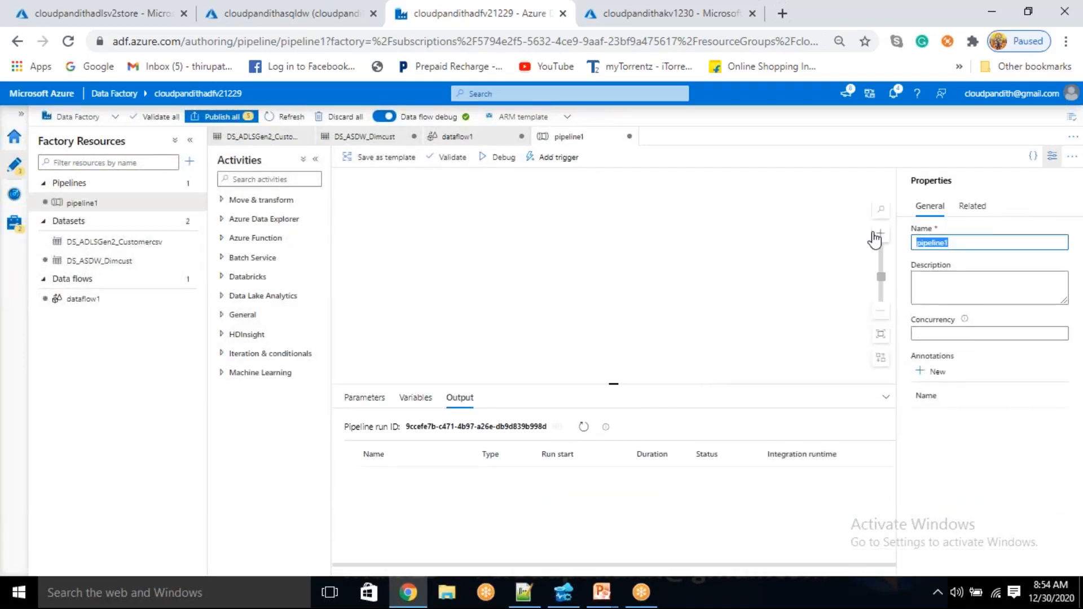
type("pL_")
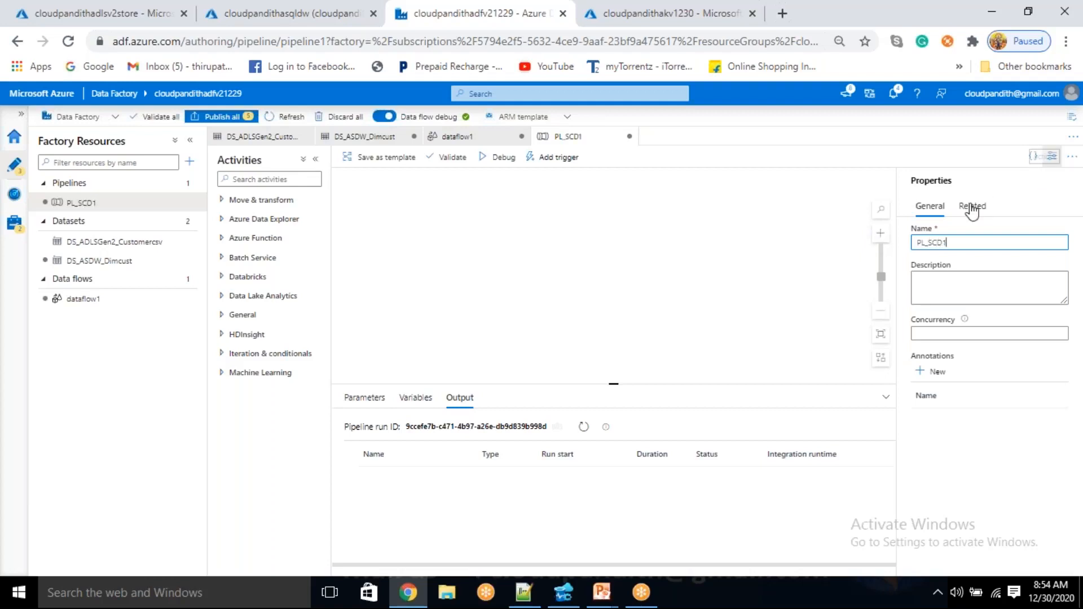
Add a Data flow activity to the PL_SCD1 canvas that uses the existing data flow dataflow1
left_click(1052, 156)
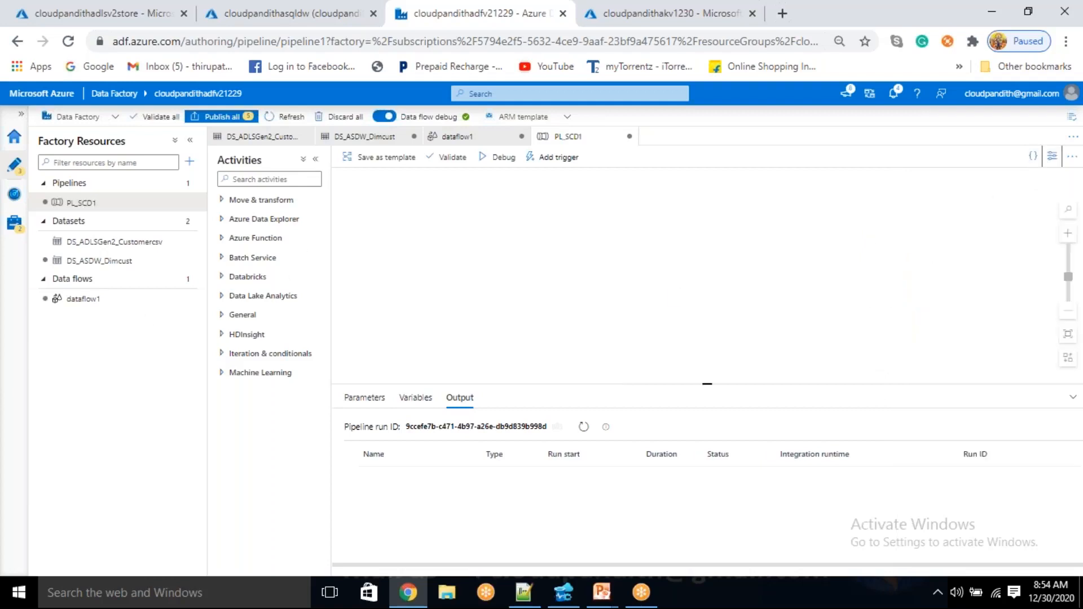
left_click(271, 201)
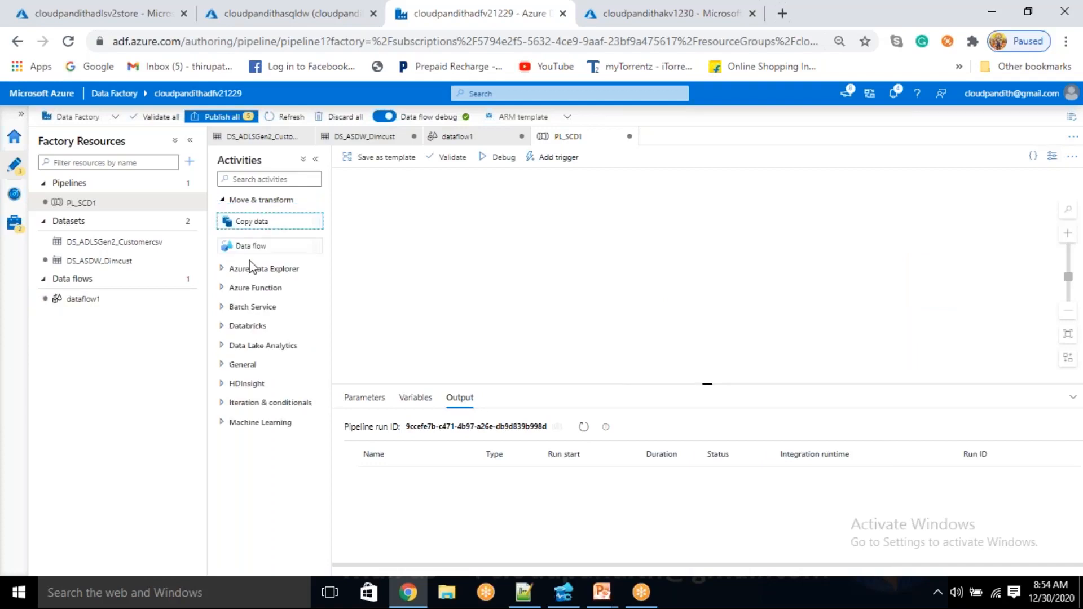
left_click_drag(251, 246, 543, 279)
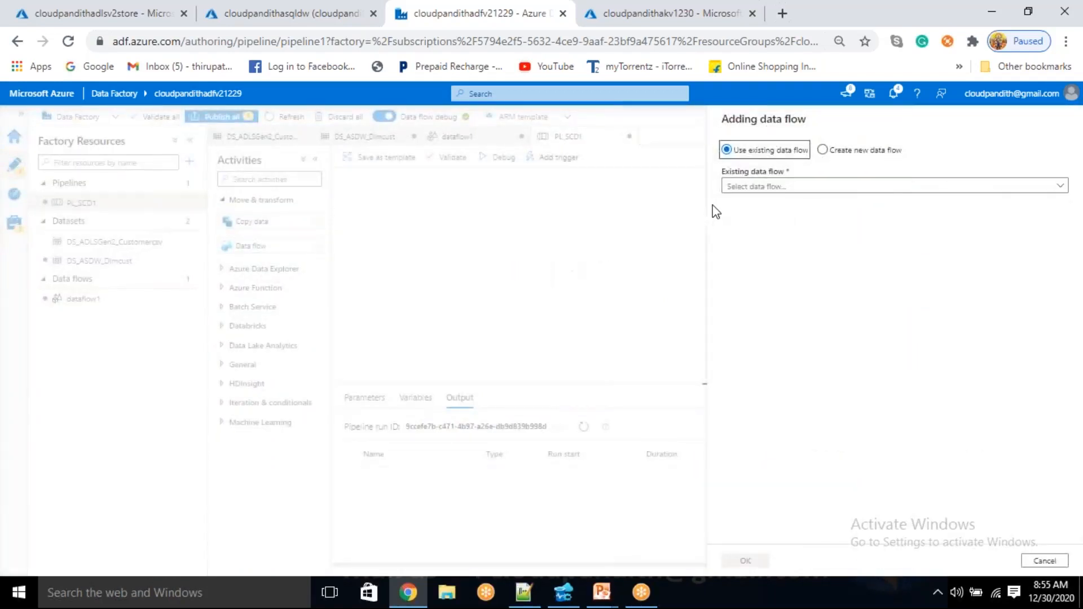
left_click(738, 183)
left_click(787, 207)
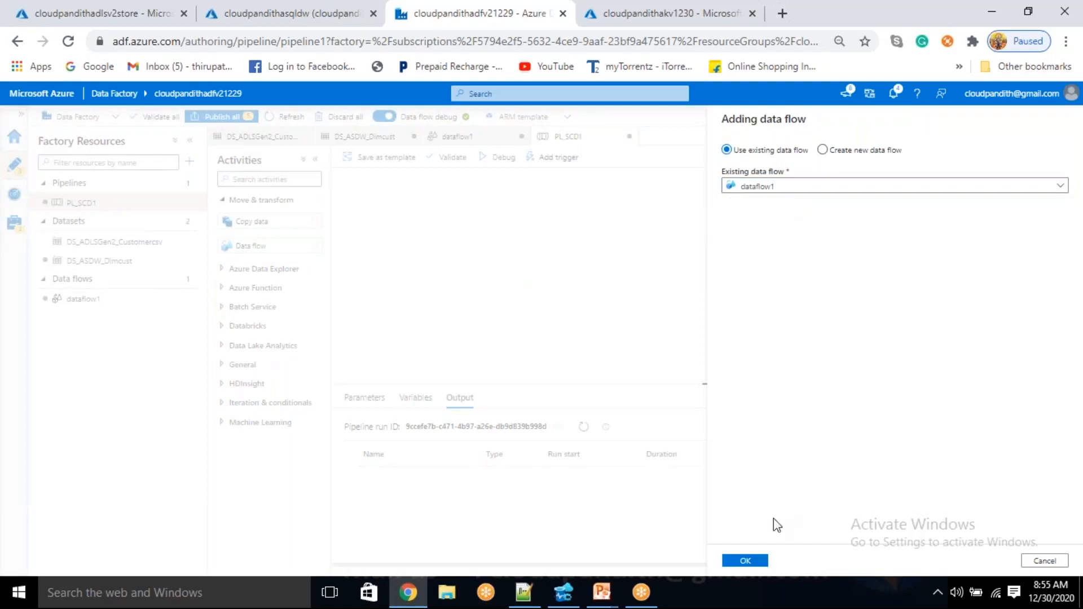
left_click(746, 560)
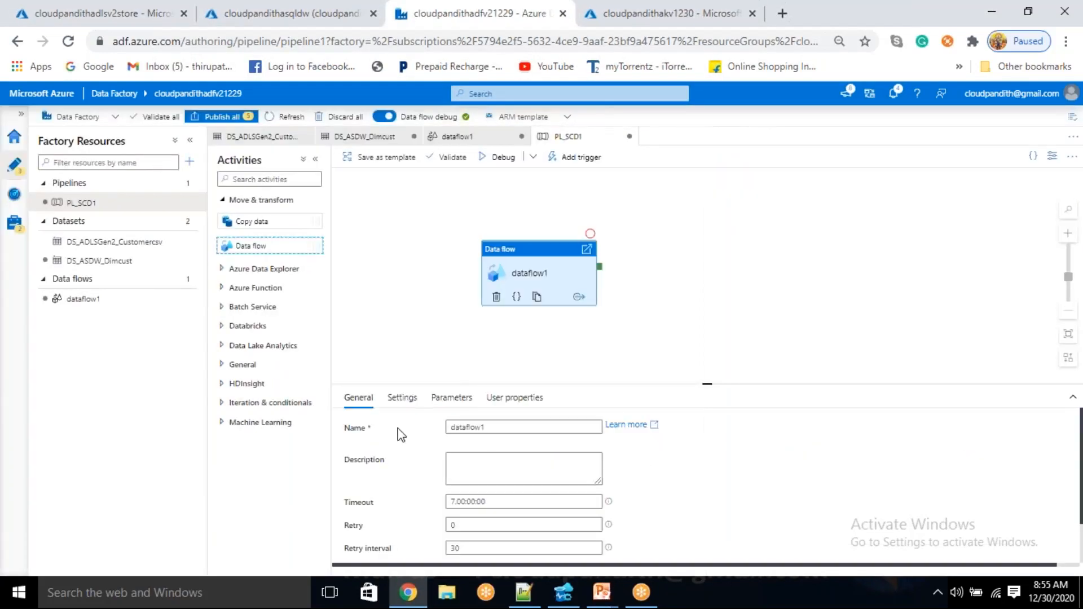
Review the activity's settings, sink1's settings in dataflow1, and the connection and schema of the DS_ASDW_Dimcust dataset
left_click_drag(713, 382, 707, 307)
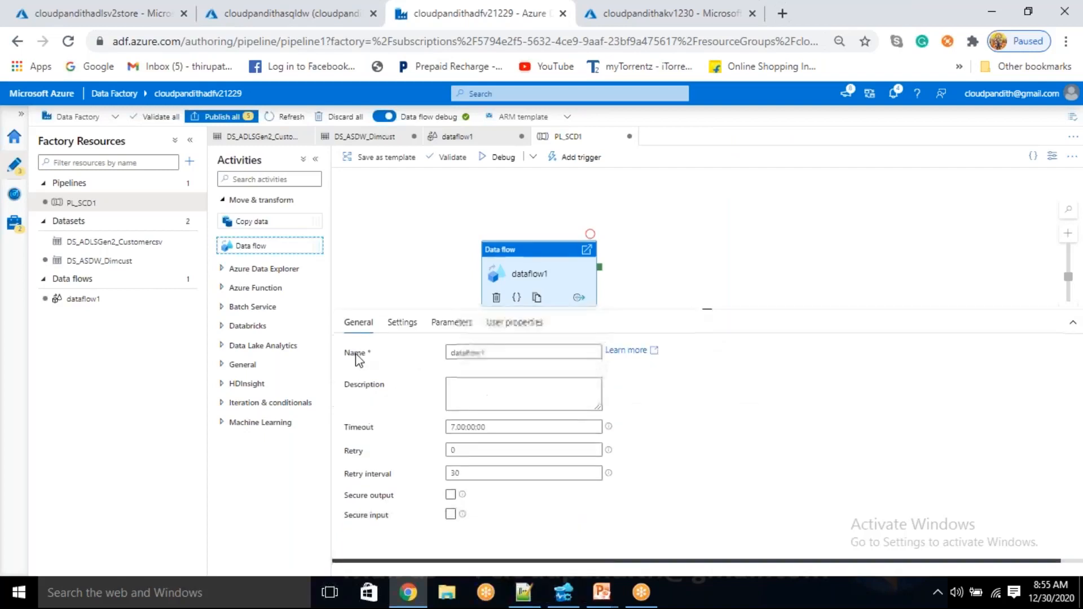
left_click(401, 321)
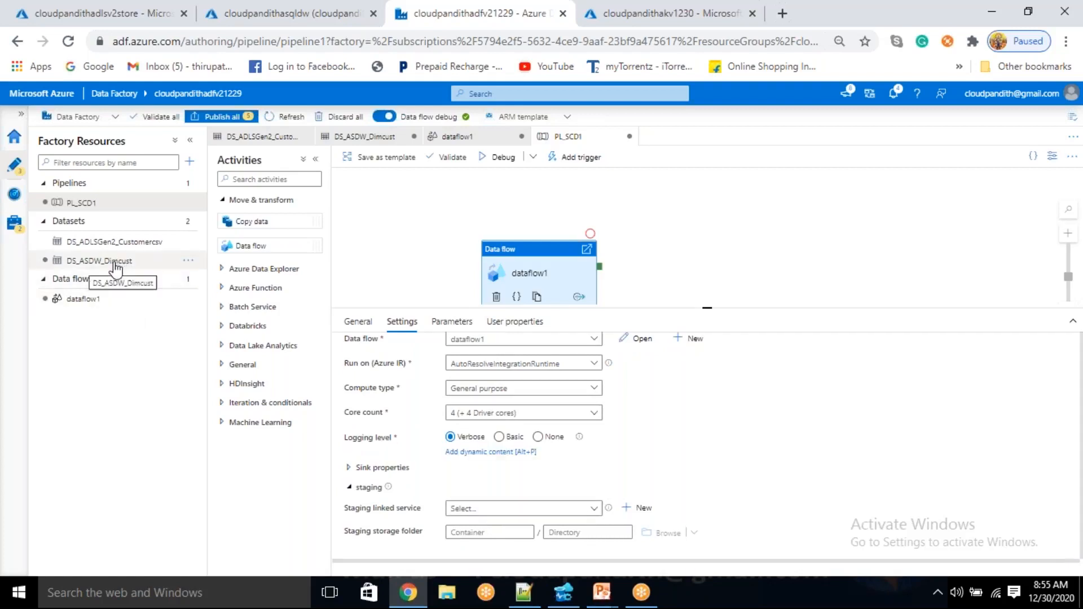
left_click(82, 298)
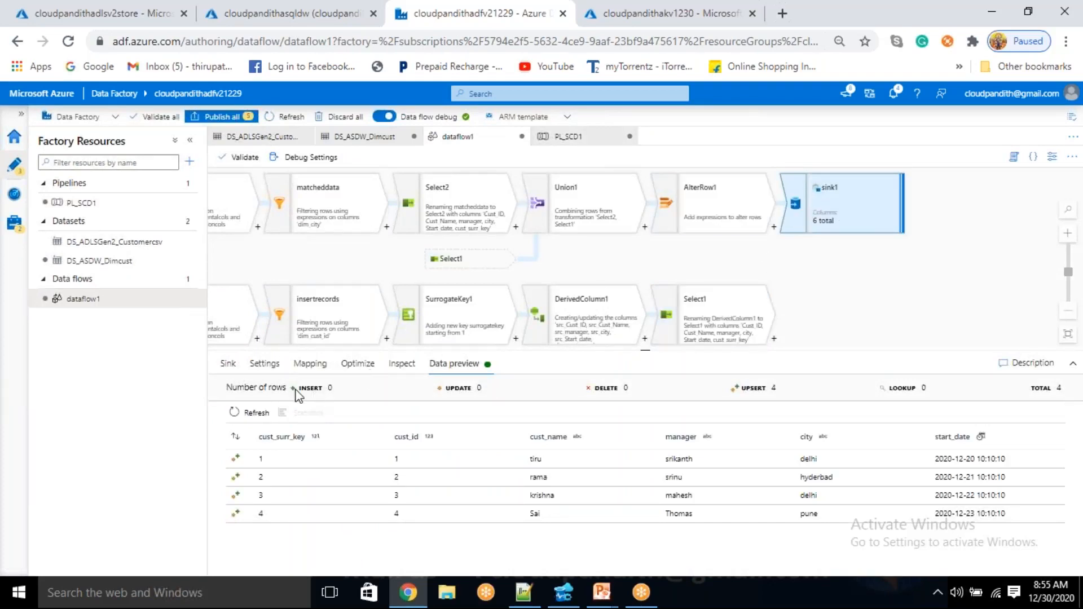
left_click(227, 364)
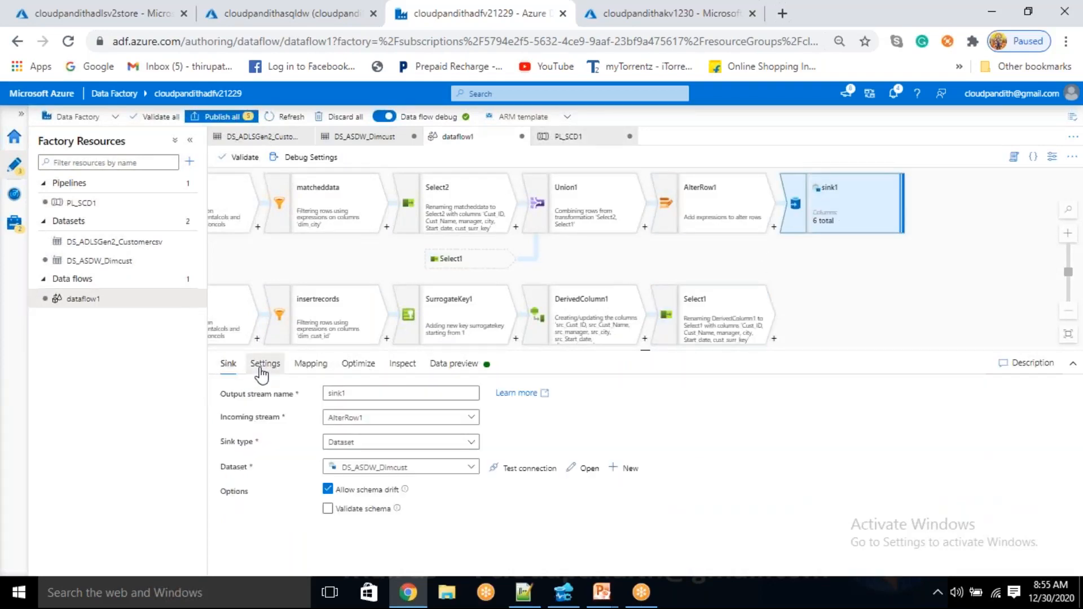
left_click(260, 367)
scroll(262, 459, "down", 3)
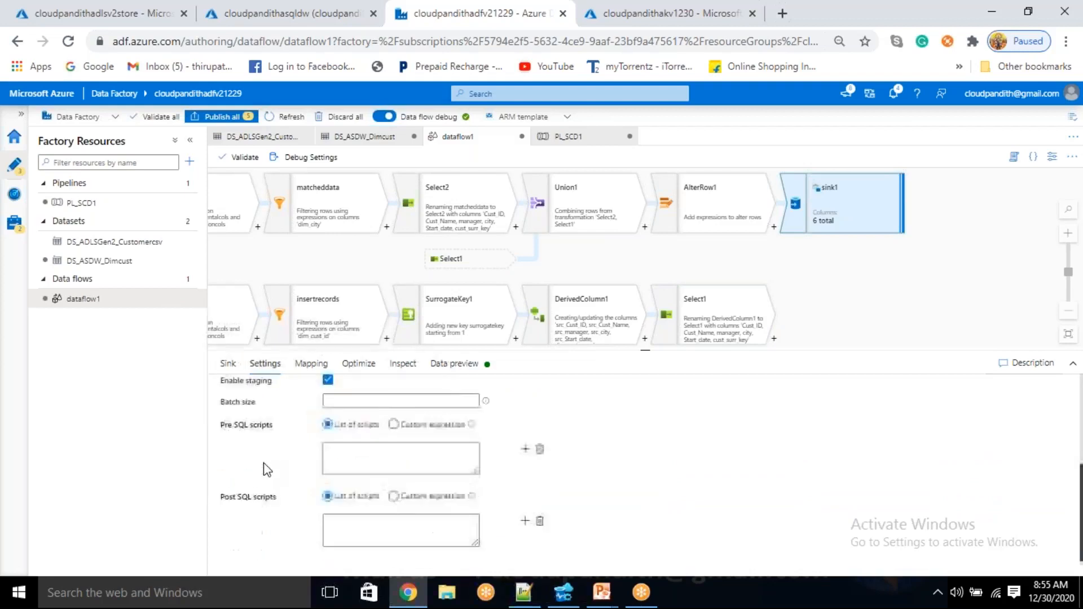
scroll(268, 470, "up", 3)
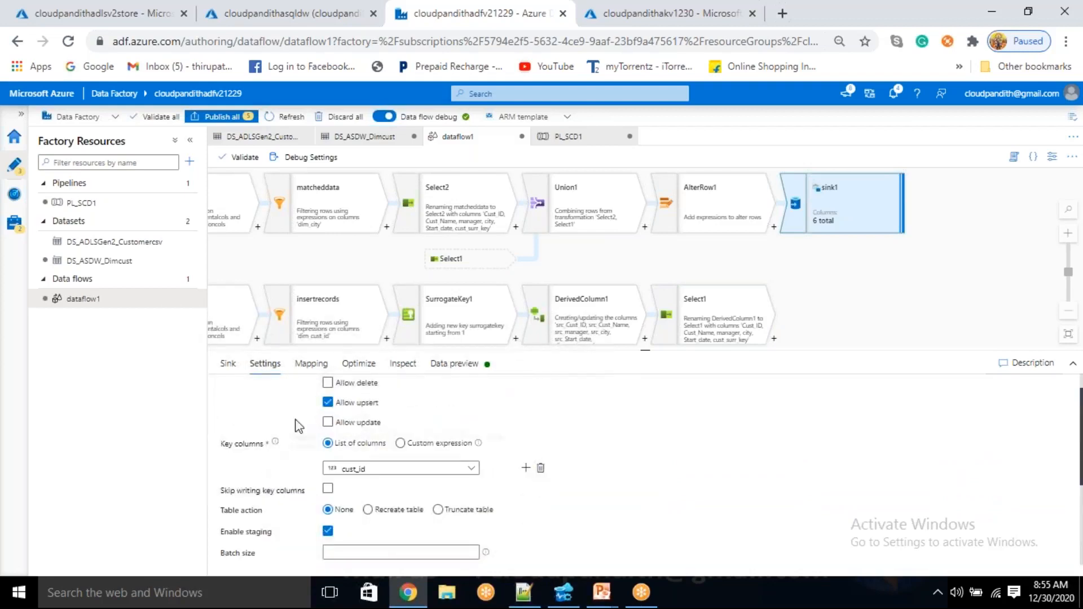
left_click(229, 364)
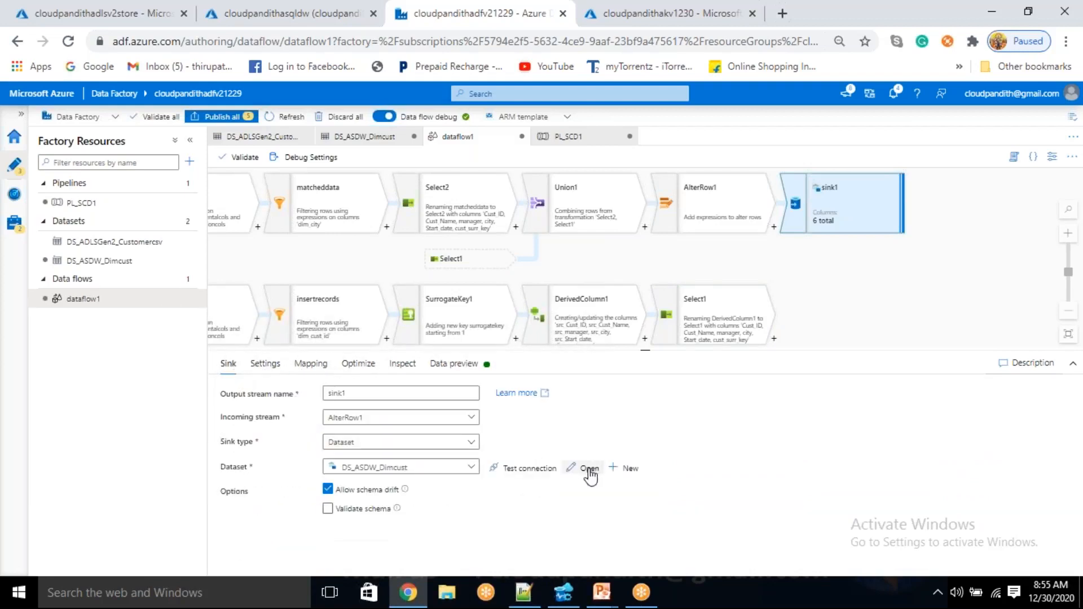
left_click(589, 470)
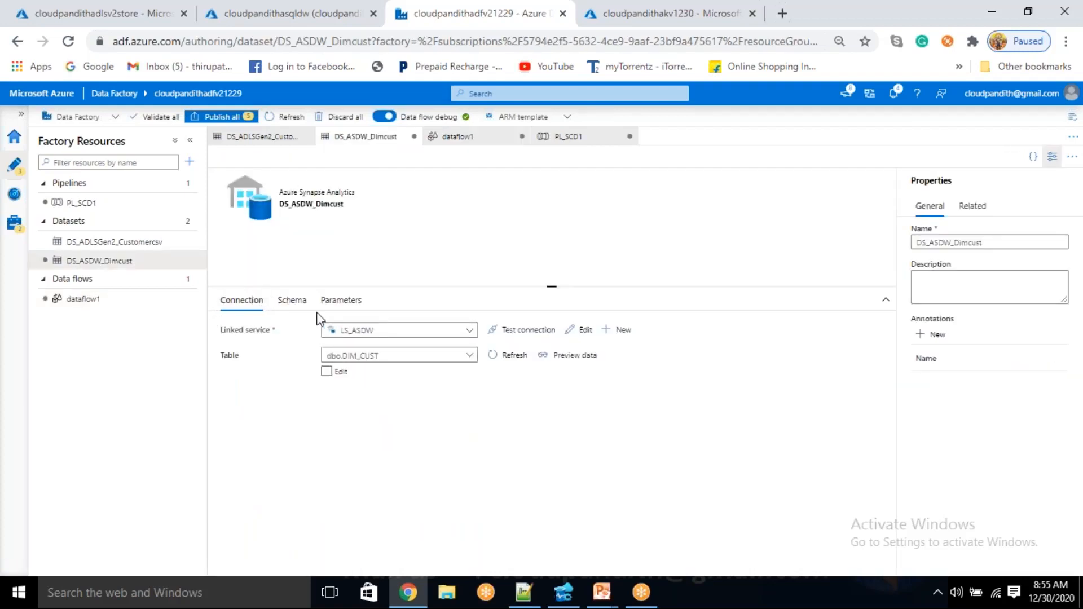
left_click(294, 302)
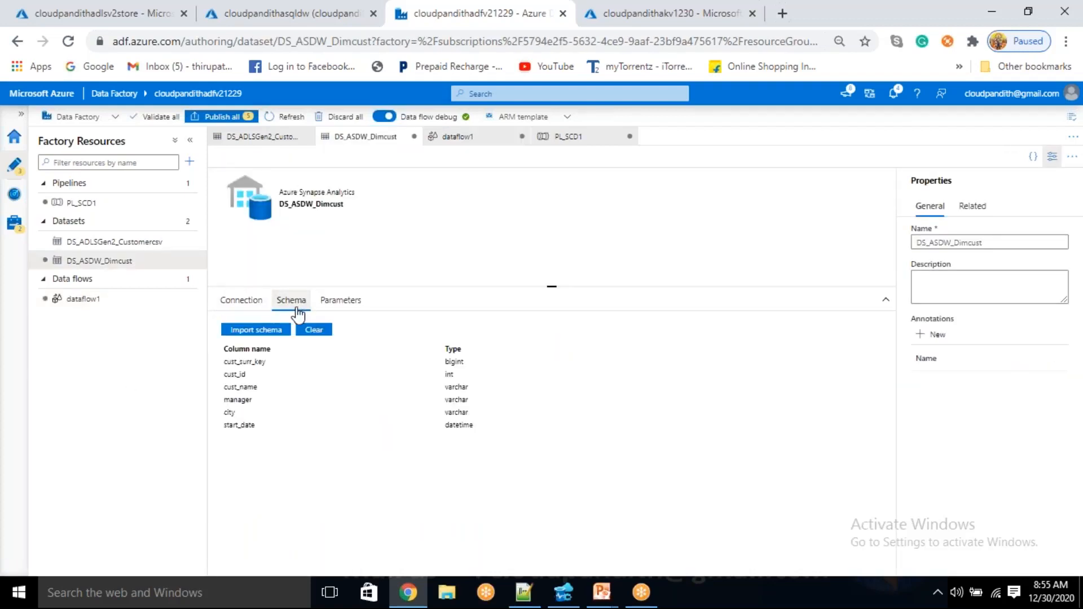
left_click(241, 300)
left_click(81, 305)
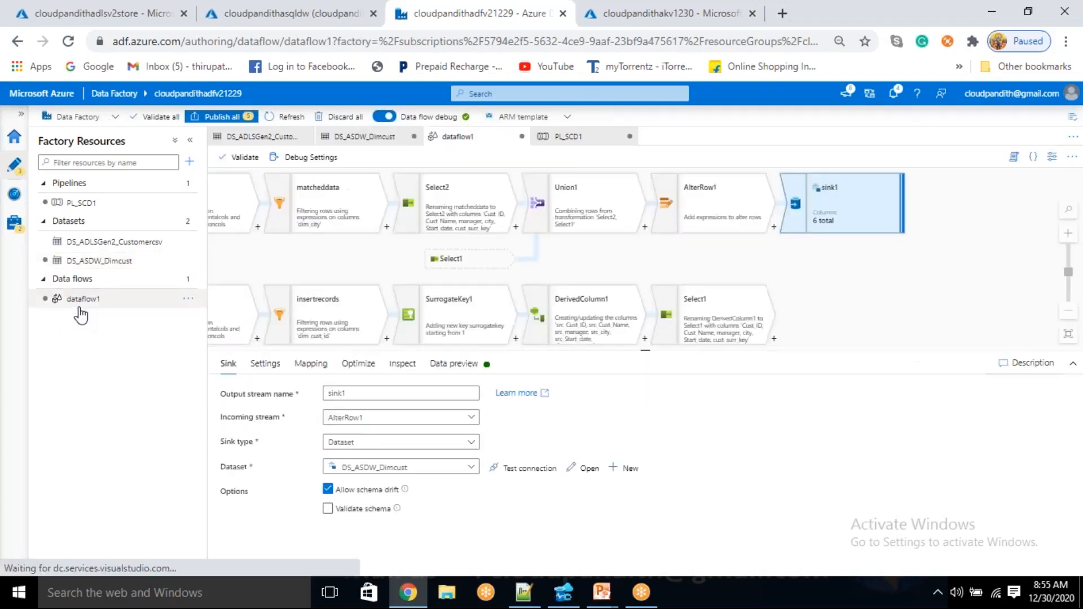
Return to PL_SCD1 and look through the sink properties and staging options of the dataflow1 activity
left_click(115, 204)
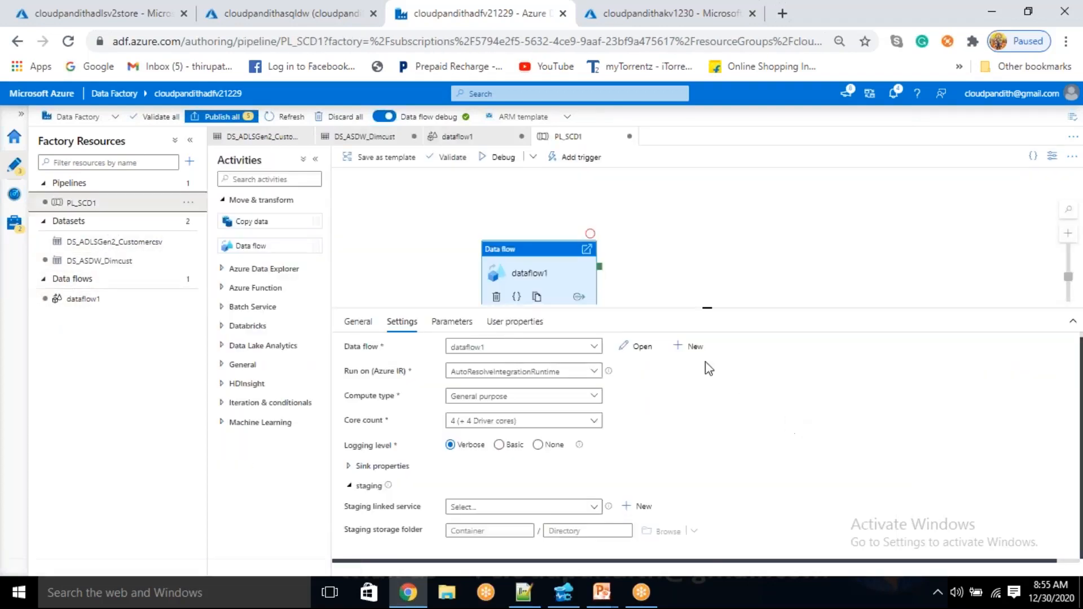
left_click_drag(713, 309, 719, 246)
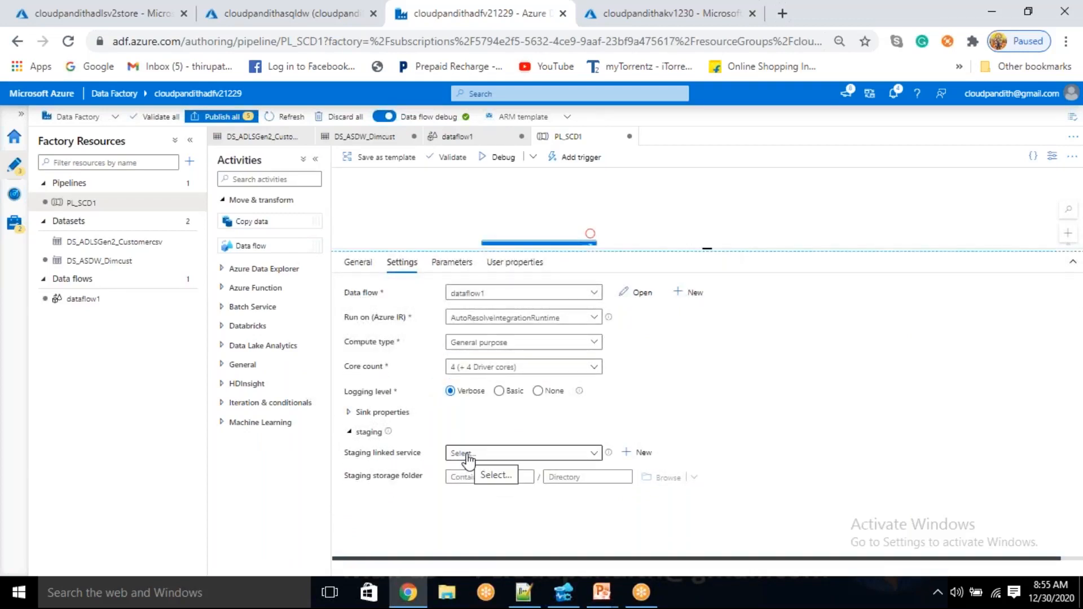
left_click(754, 411)
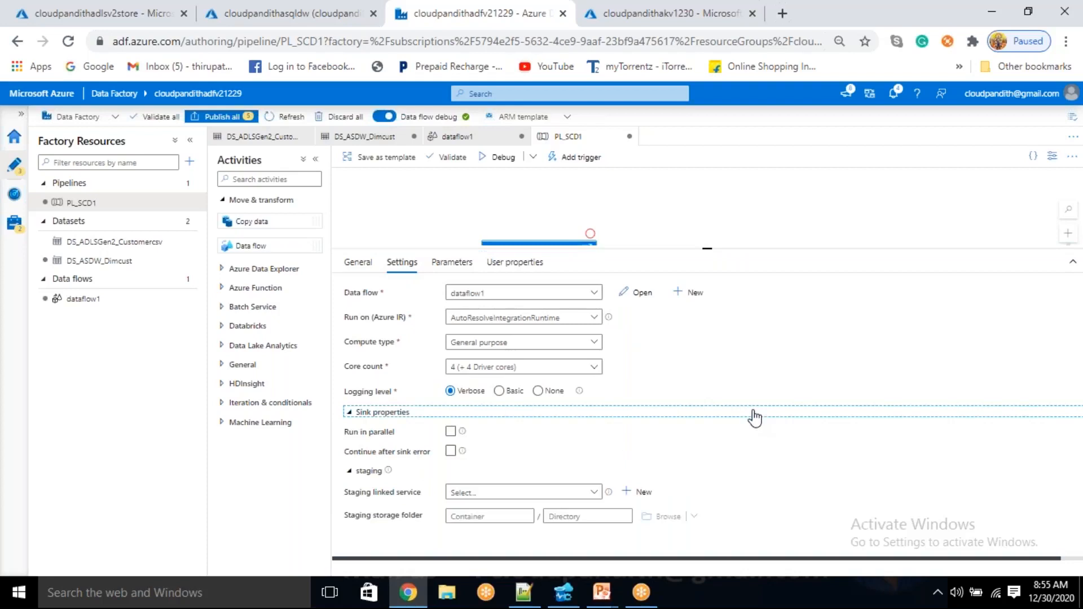
double_click(754, 418)
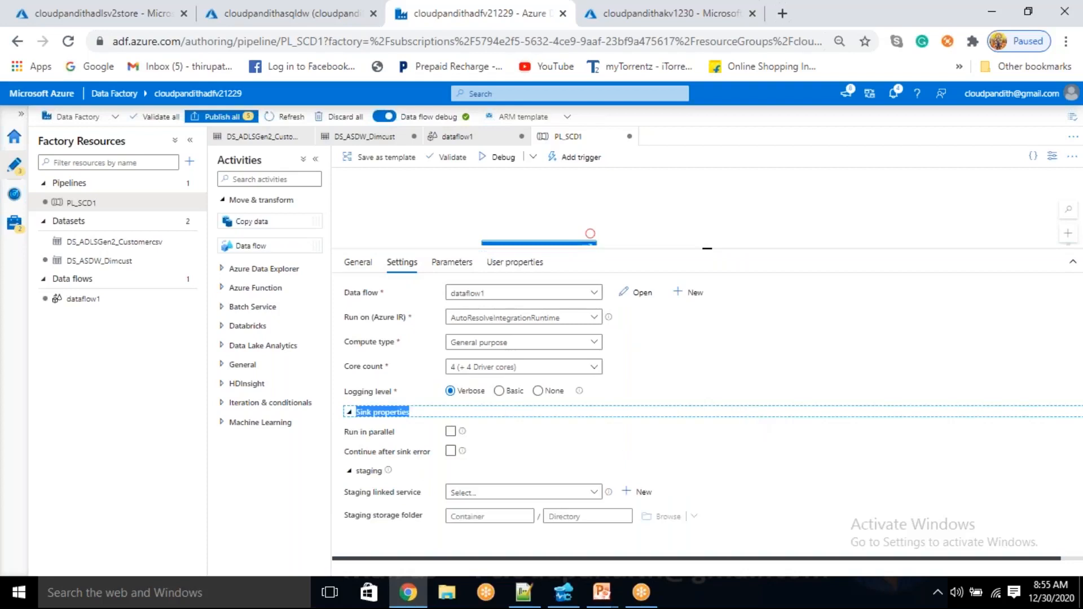
left_click(358, 474)
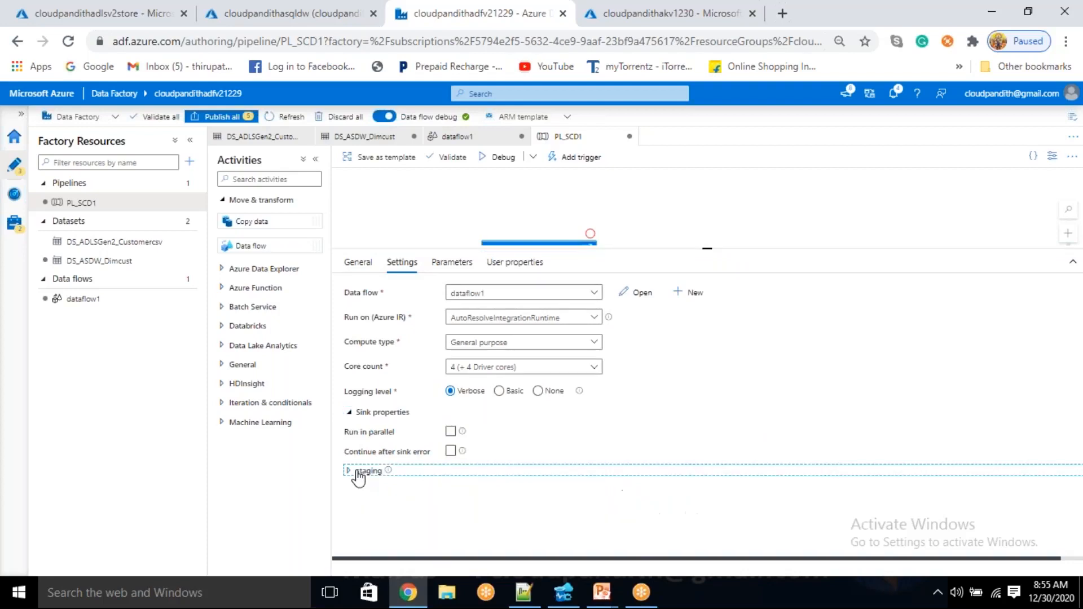
left_click(360, 412)
left_click_drag(707, 248, 728, 340)
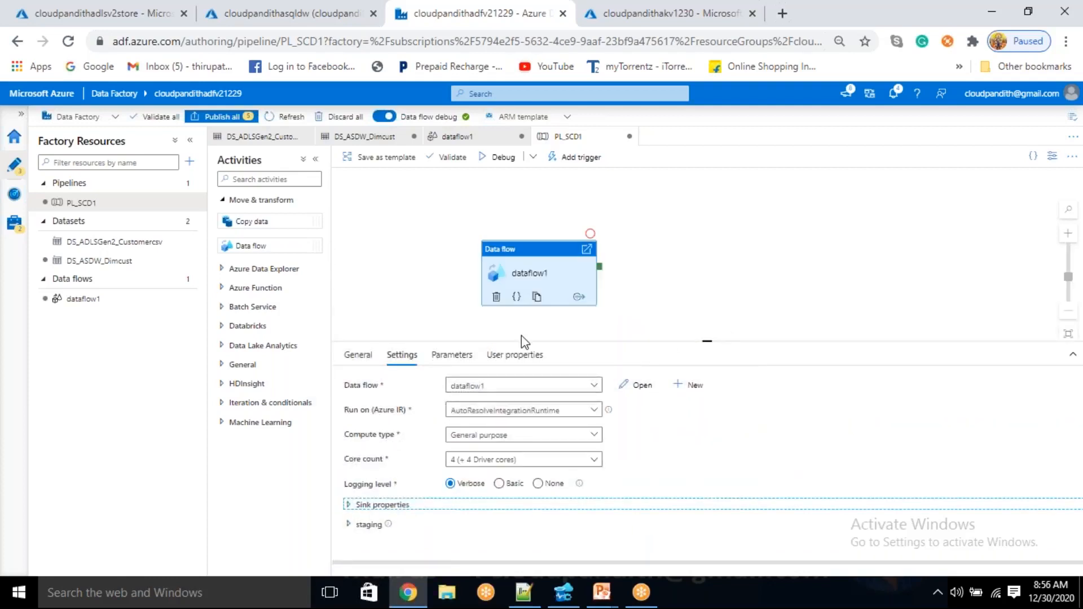
Try a debug run of PL_SCD1, read the validation output, and check which linked services are available for staging
left_click(495, 162)
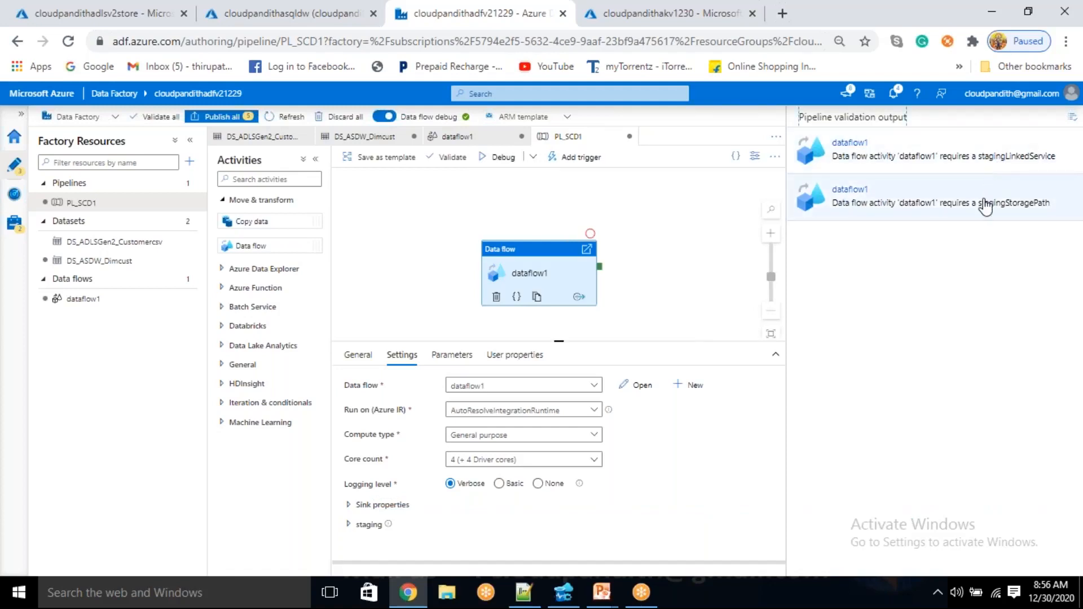
left_click(1074, 119)
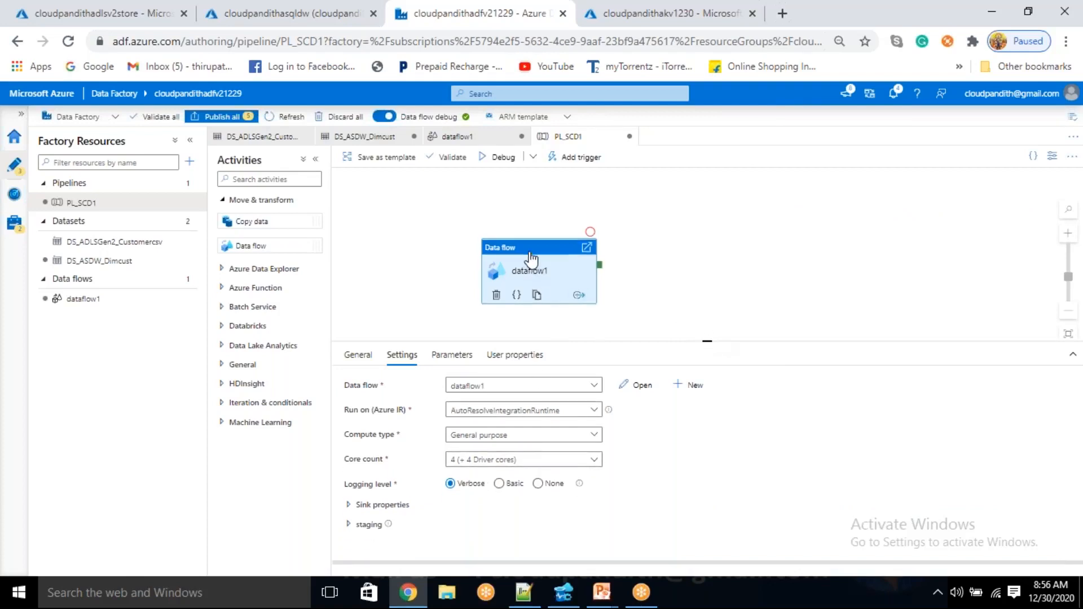
left_click_drag(708, 344, 706, 285)
left_click(349, 477)
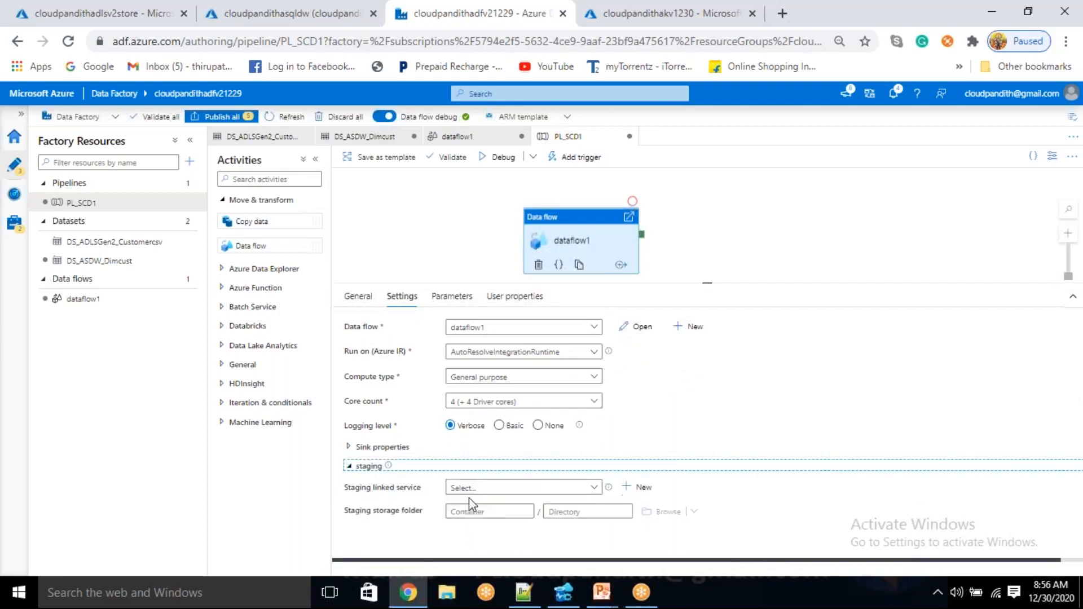
left_click(497, 488)
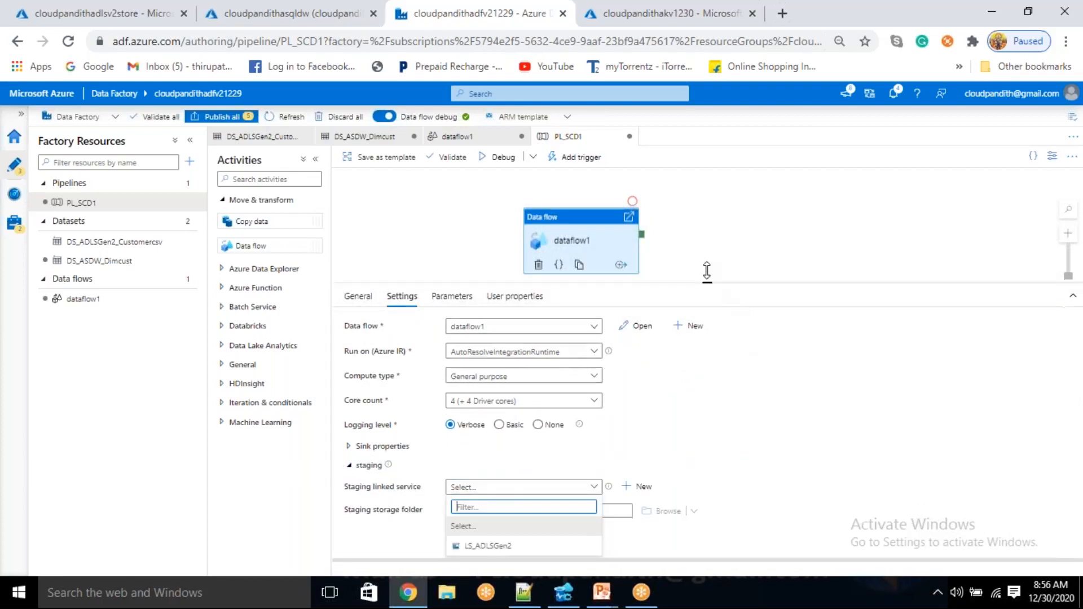
left_click_drag(708, 284, 708, 205)
left_click(487, 502)
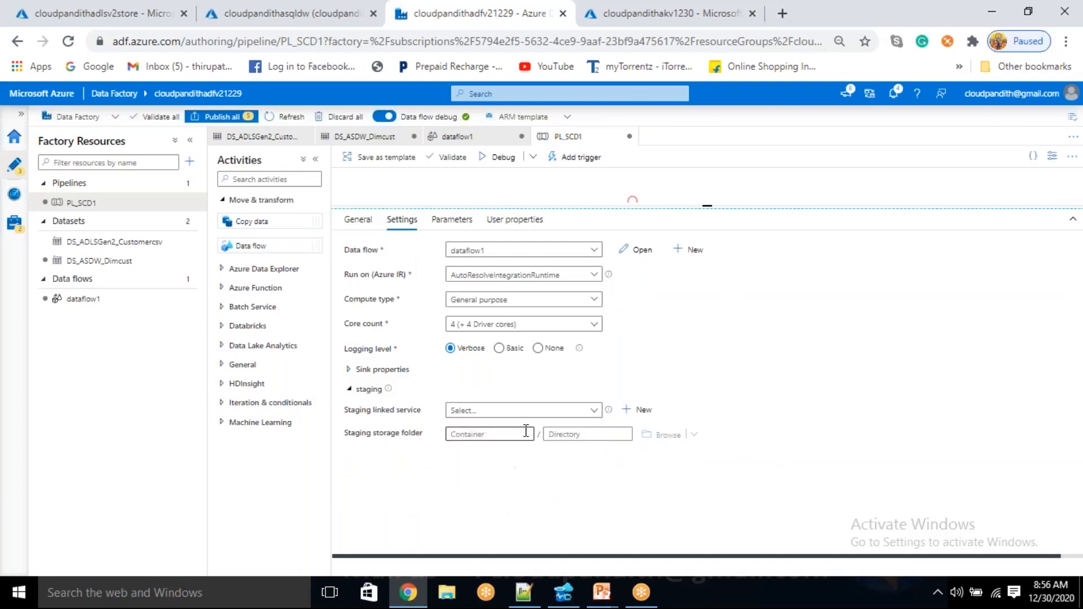
left_click(543, 420)
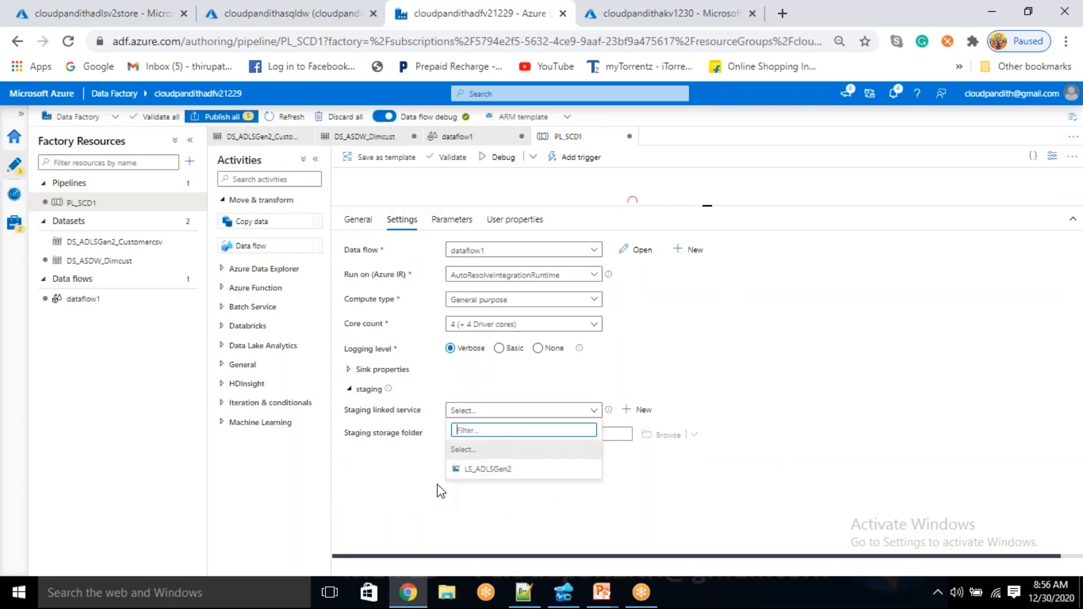
left_click(484, 528)
Switch to the cloudpandithadlsv2store storage account in the Azure portal and open its list of Data Lake Storage containers
left_click(71, 12)
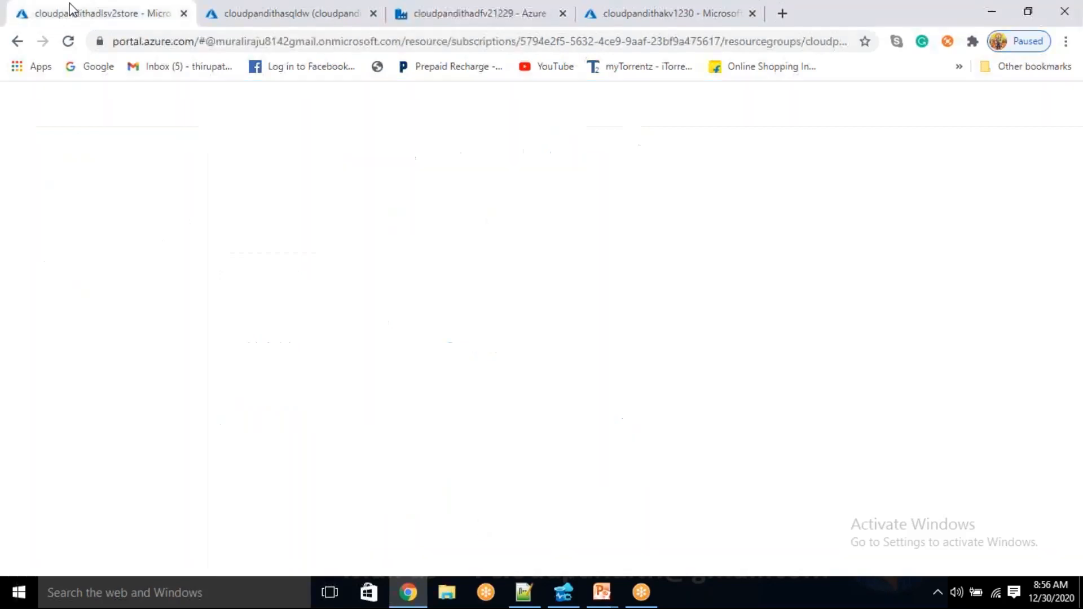
scroll(117, 426, "down", 3)
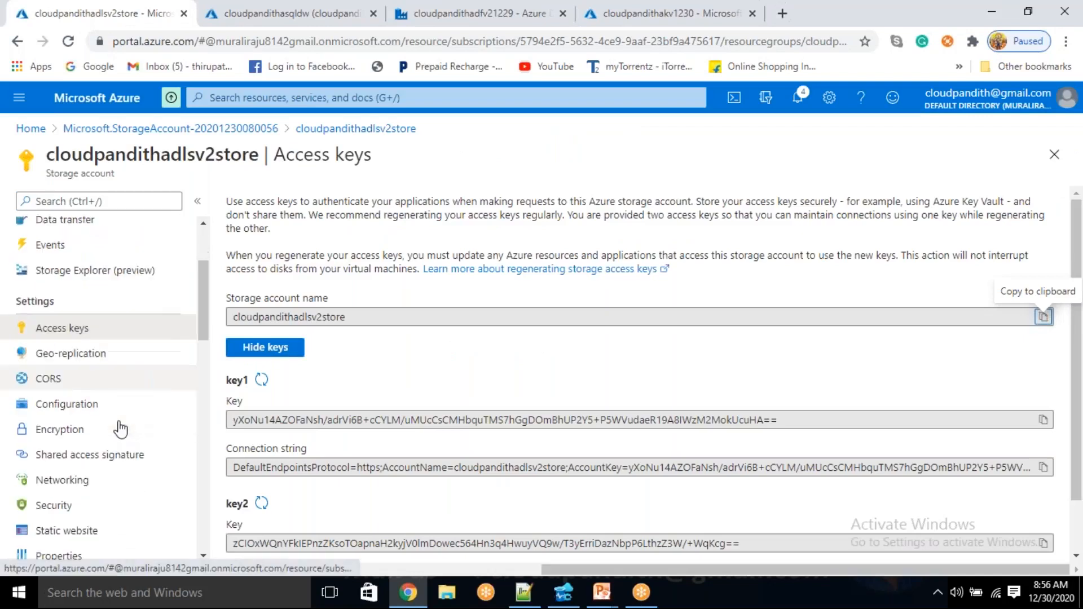
scroll(119, 428, "up", 4)
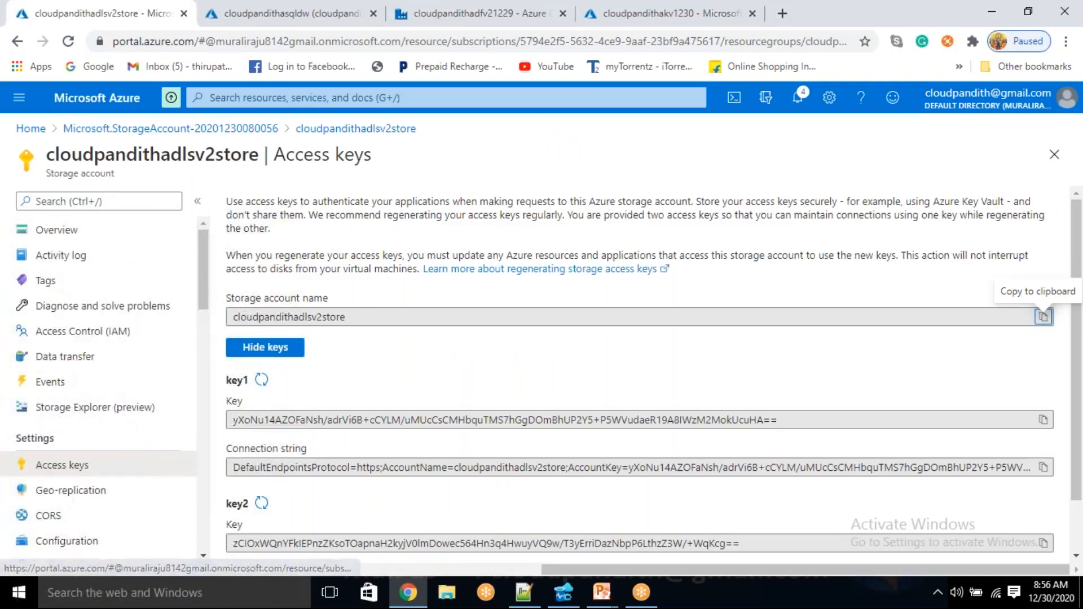
scroll(106, 485, "down", 7)
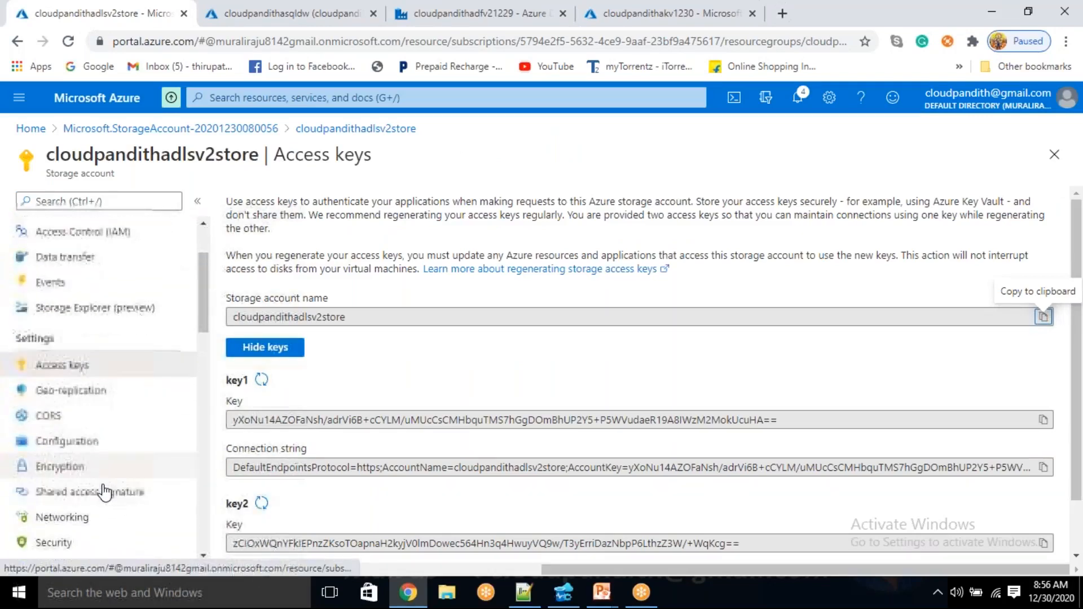
left_click(63, 379)
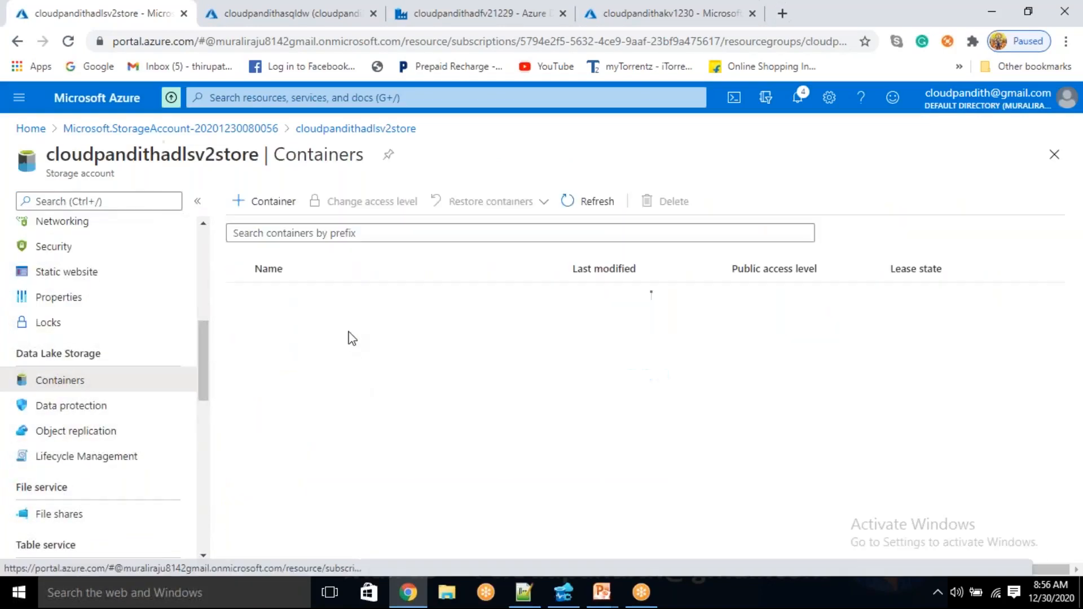
Create a new container named temppath in the storage account
left_click(261, 204)
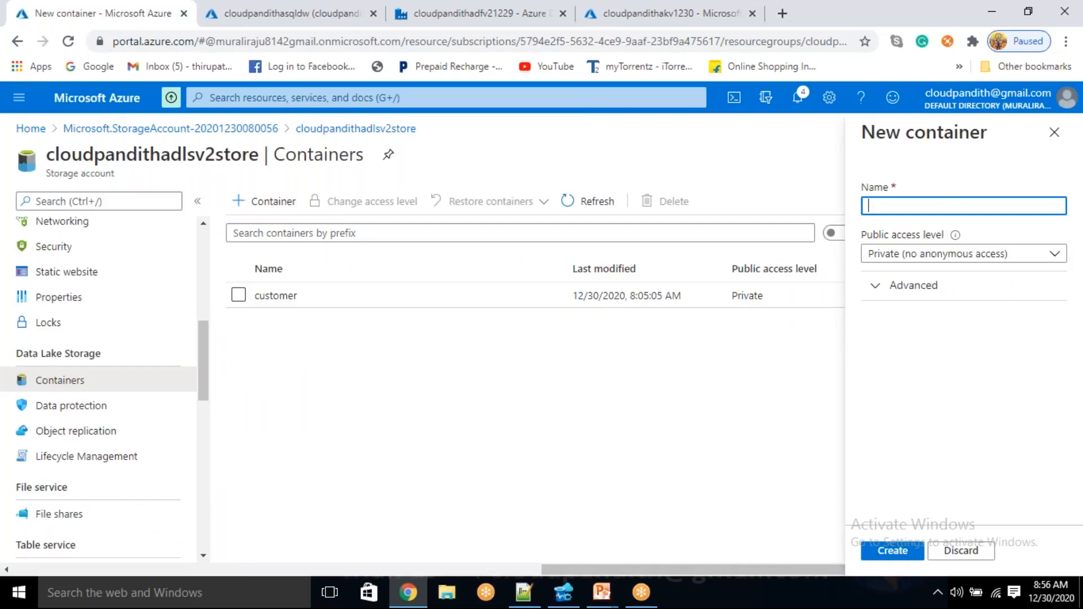
type("TEMPPATH")
key("ctrl+a")
key("BackSpace")
type("temp")
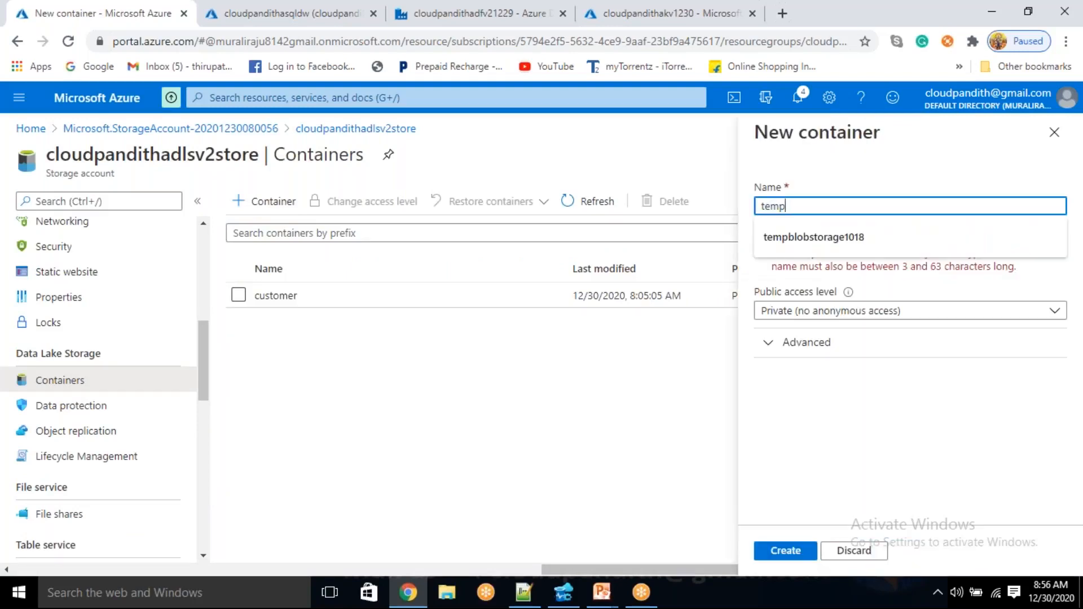
type("pta")
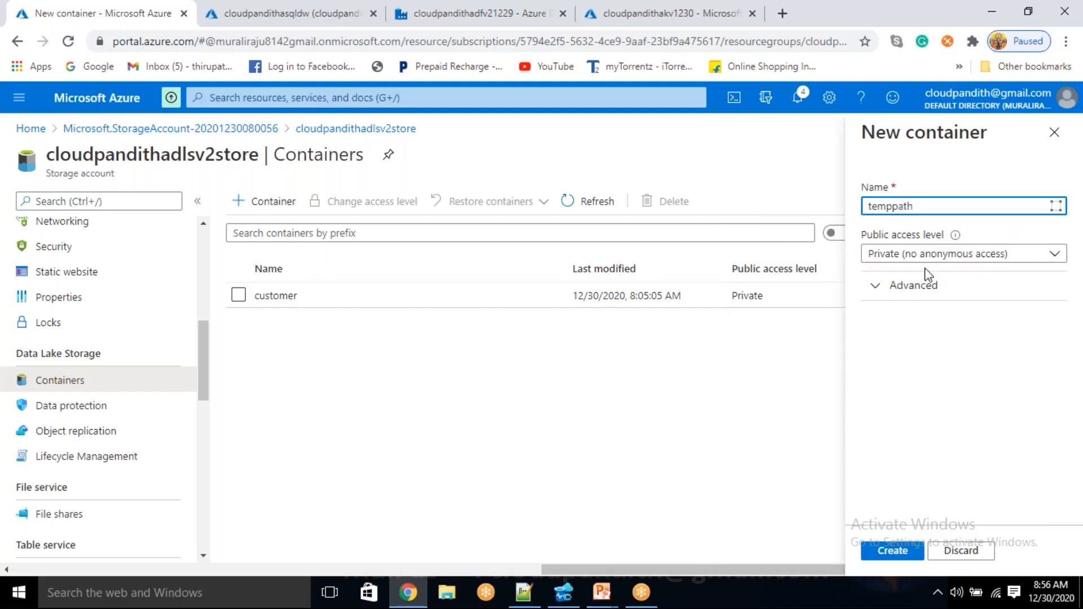
left_click(901, 555)
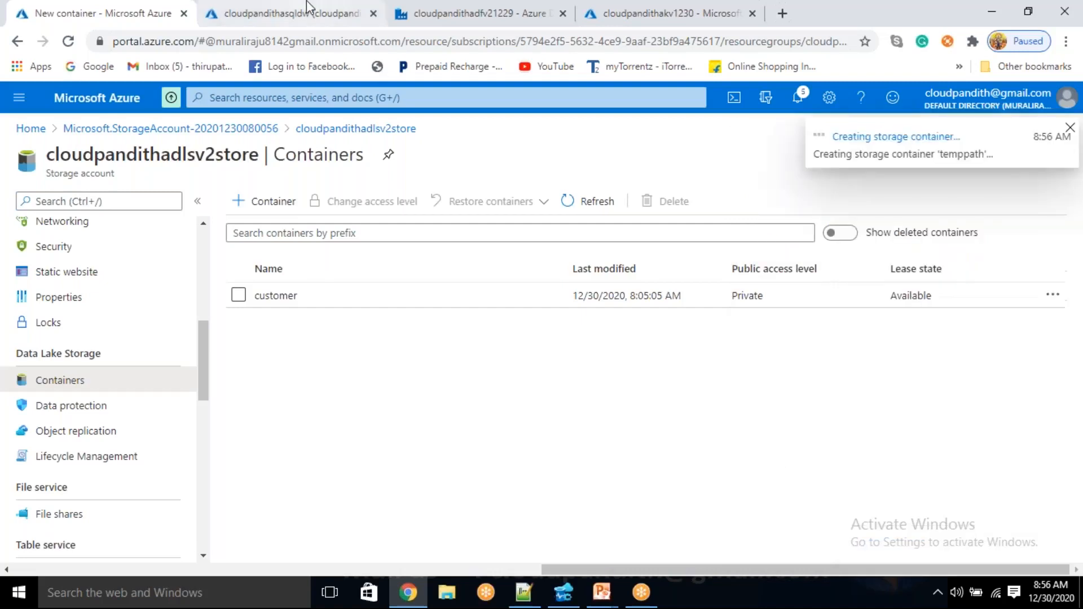
Back in Data Factory, set the dataflow1 activity's staging linked service to LS_ADLSGen2 and its staging storage folder to the temppath container
left_click(508, 8)
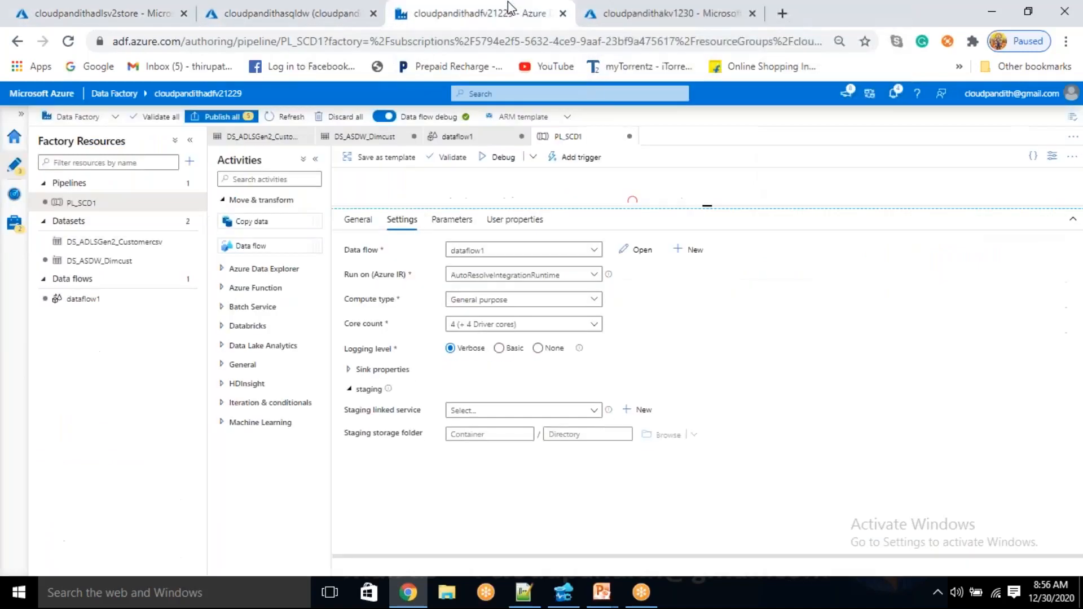
left_click(502, 418)
left_click(493, 467)
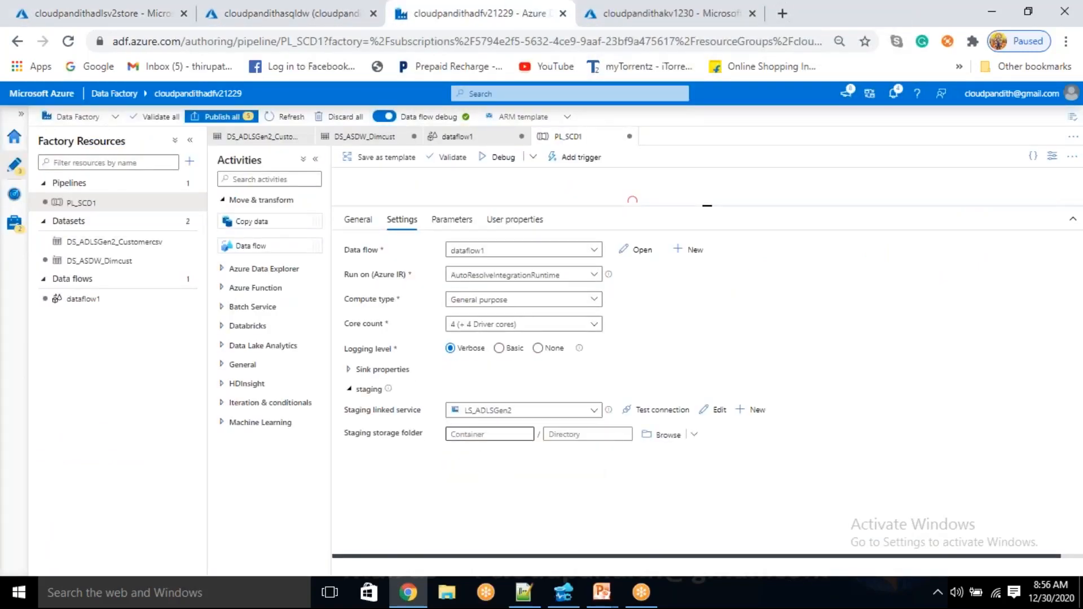
left_click(668, 435)
left_click(791, 205)
left_click(745, 562)
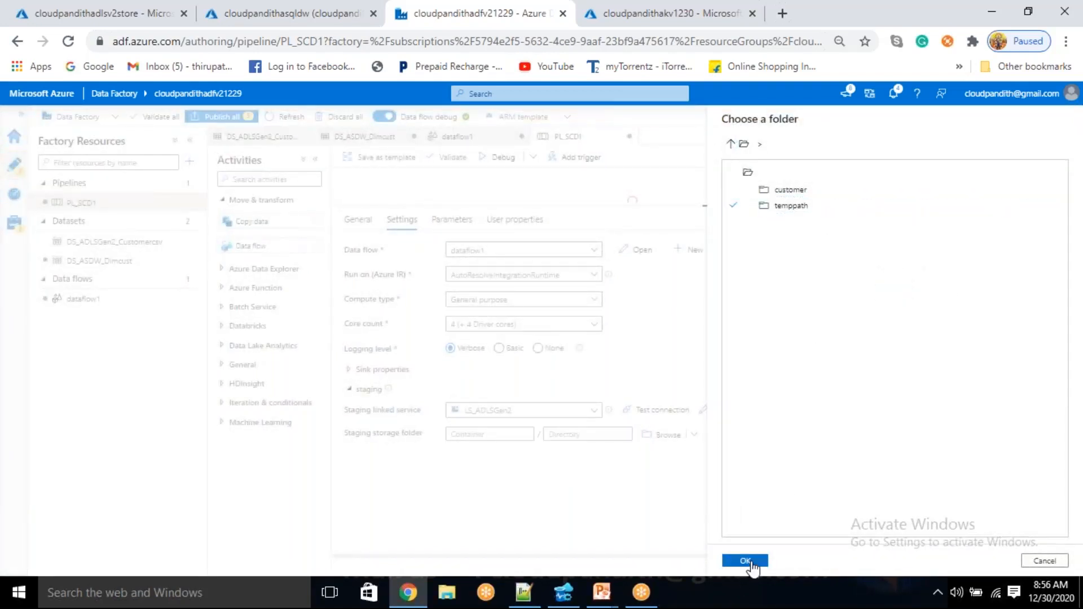
Start a debug run of PL_SCD1 and bring up the pipeline's run output
key("ctrl+plus")
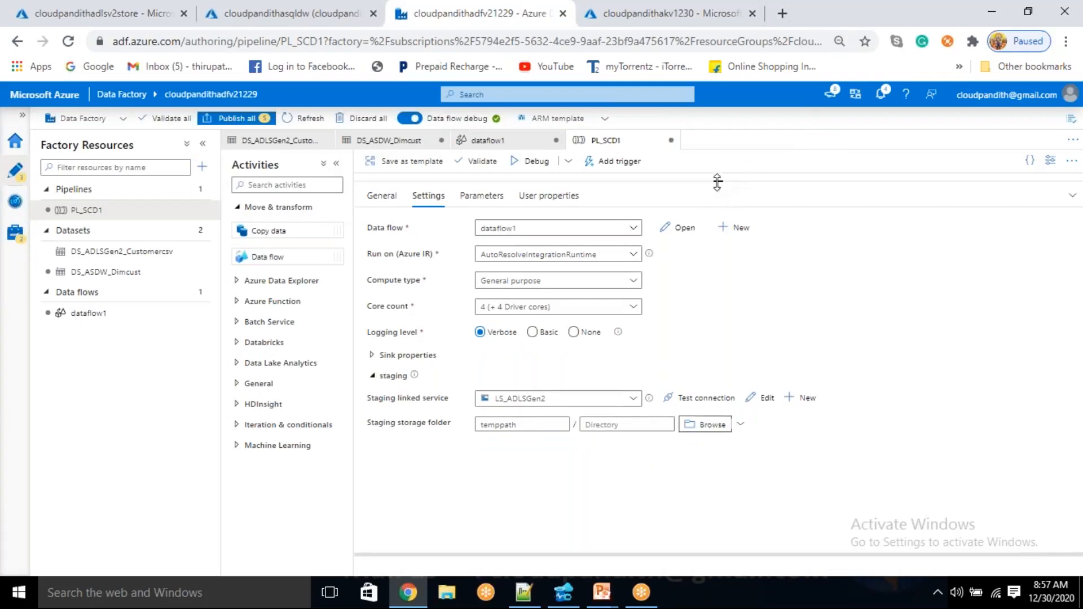
left_click_drag(714, 193, 714, 410)
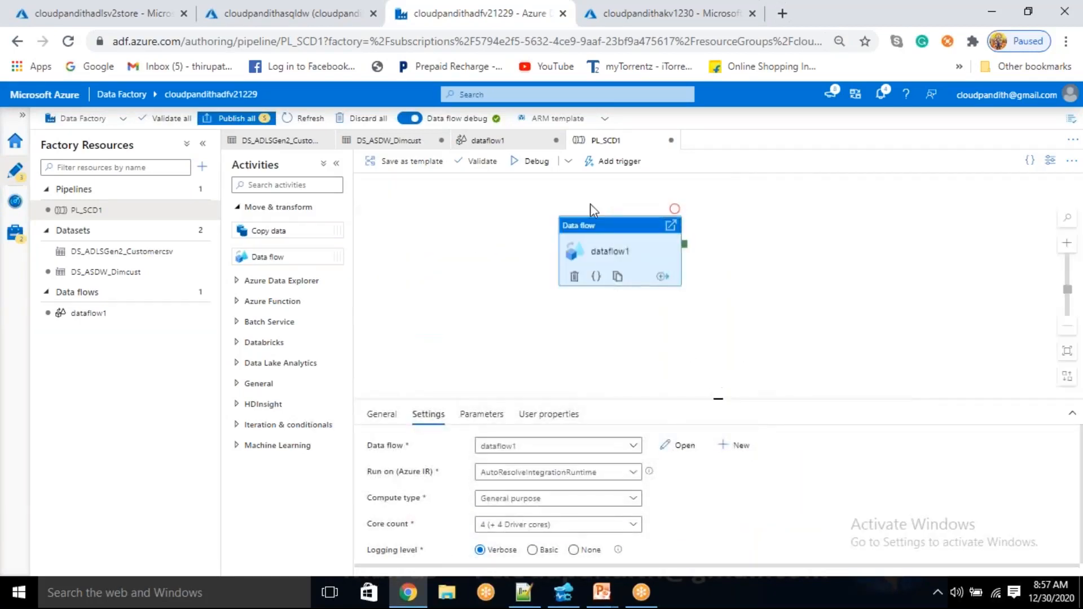
left_click(538, 169)
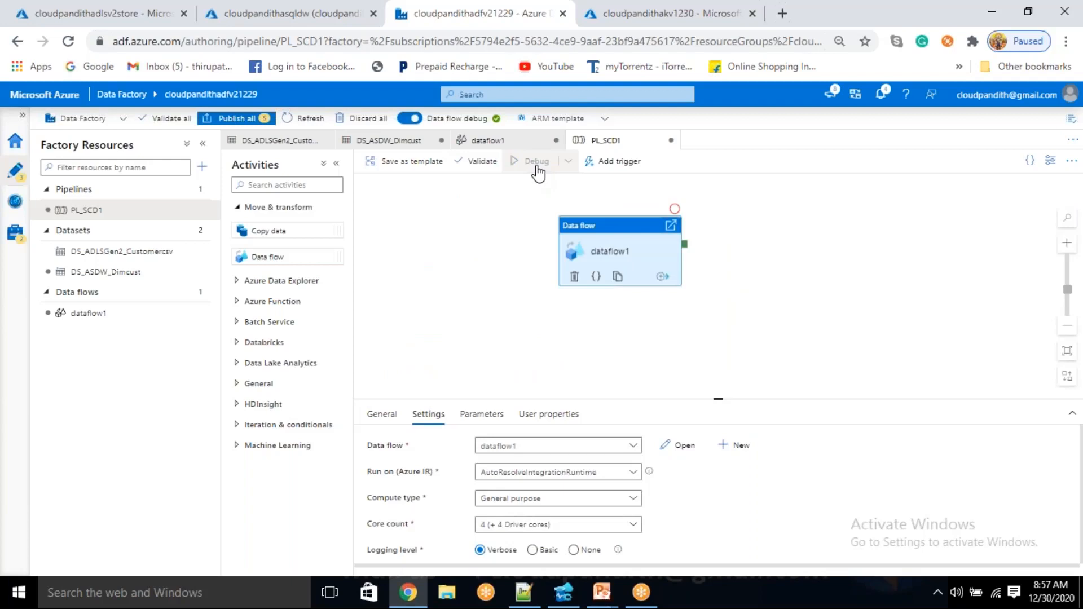
left_click_drag(720, 397, 717, 337)
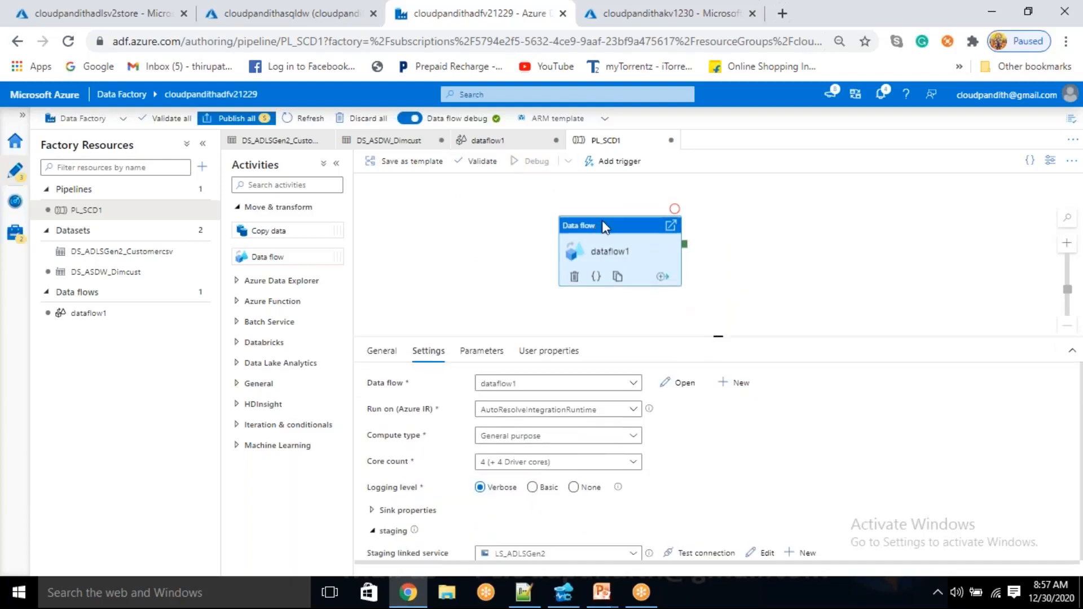
left_click(799, 261)
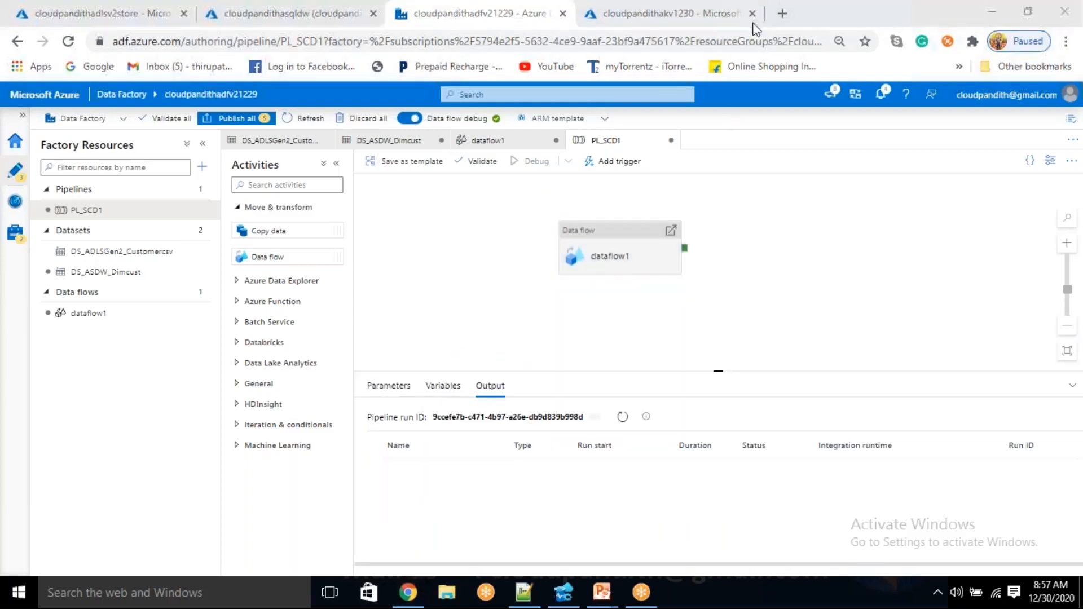
Switch to Azure Data Studio and run the select query on dim_cust to check the table's contents during the pipeline run
left_click(563, 592)
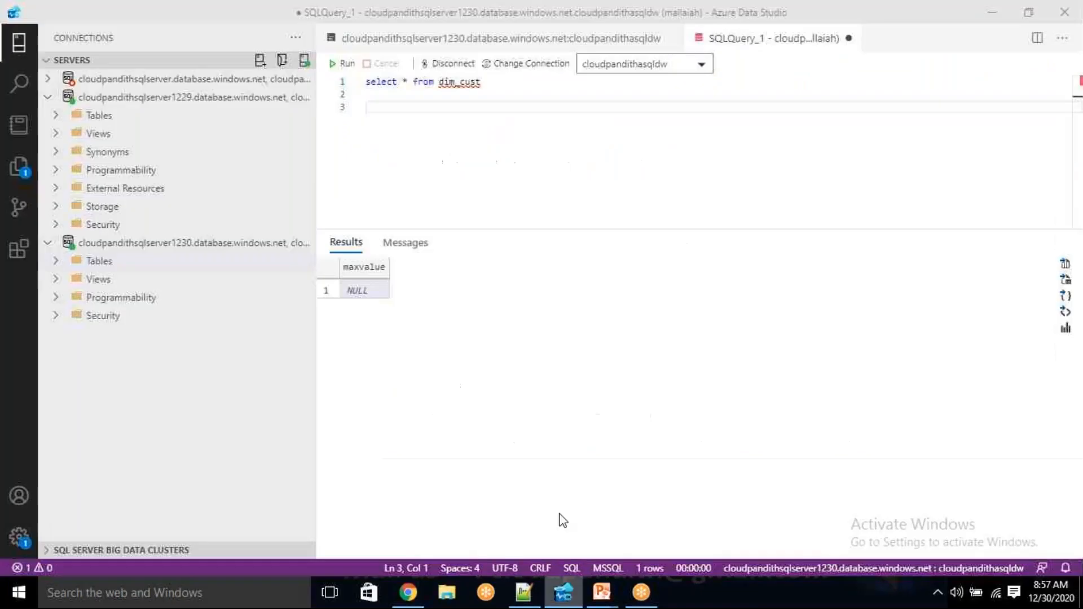
left_click(342, 63)
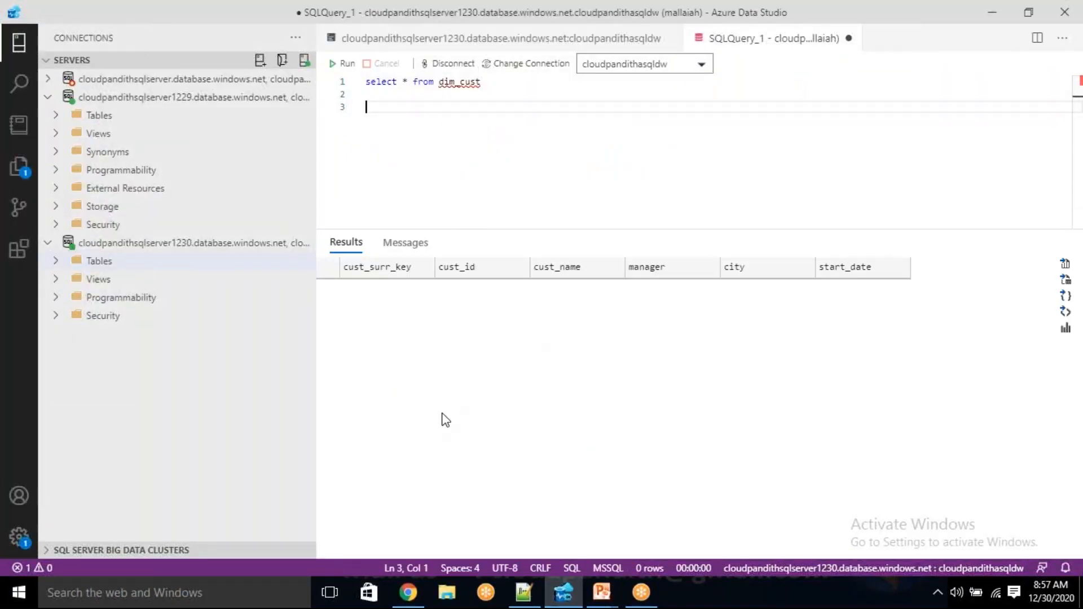
Return to Data Factory in the browser and refresh the status of the PL_SCD1 debug run
left_click(408, 592)
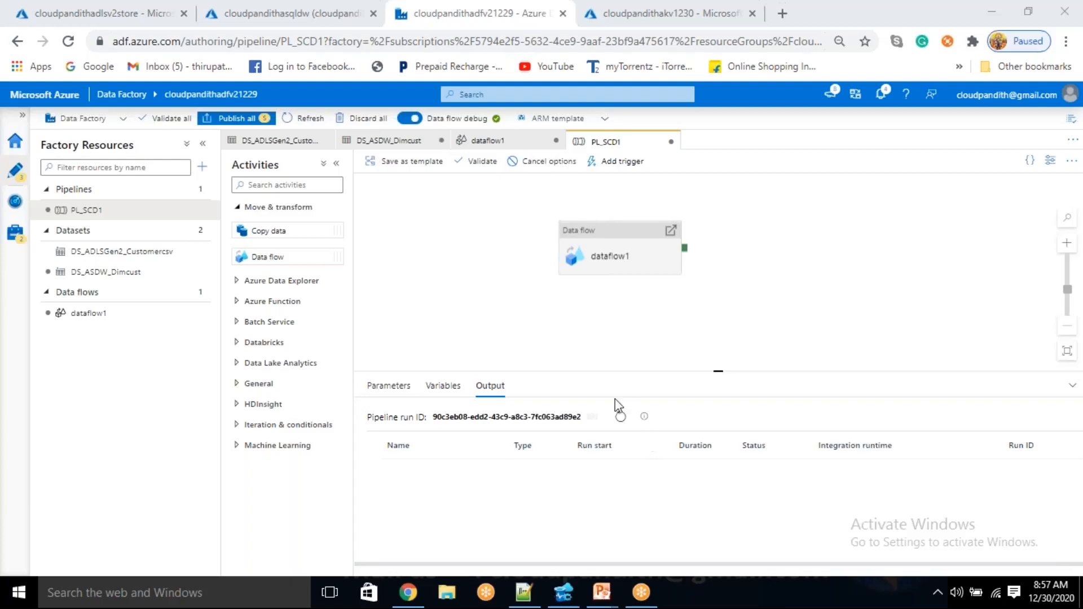
left_click(620, 418)
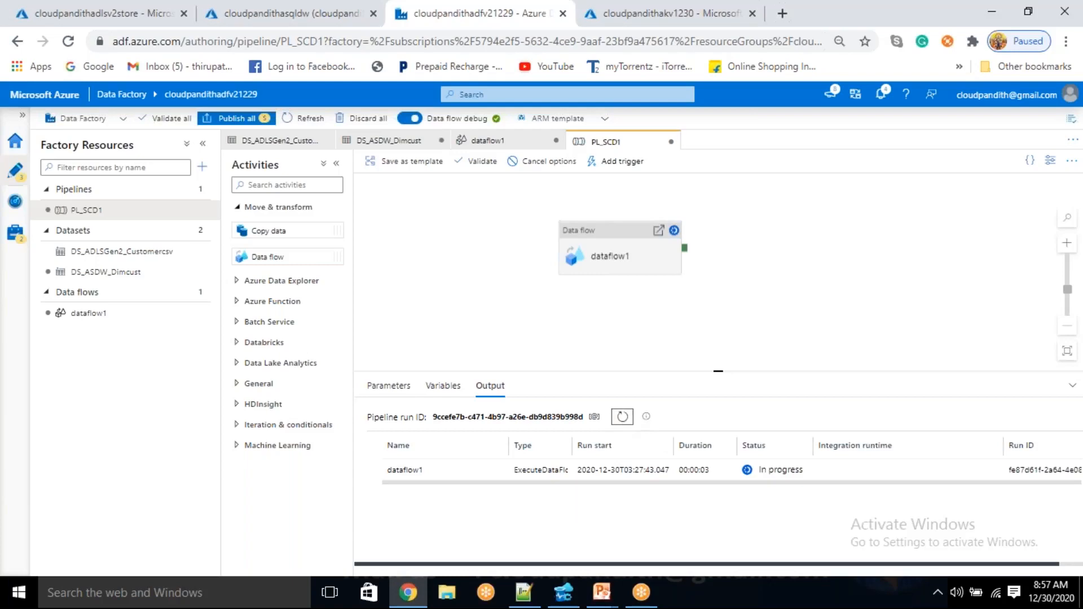
mouse_move(501, 471)
left_click(796, 15)
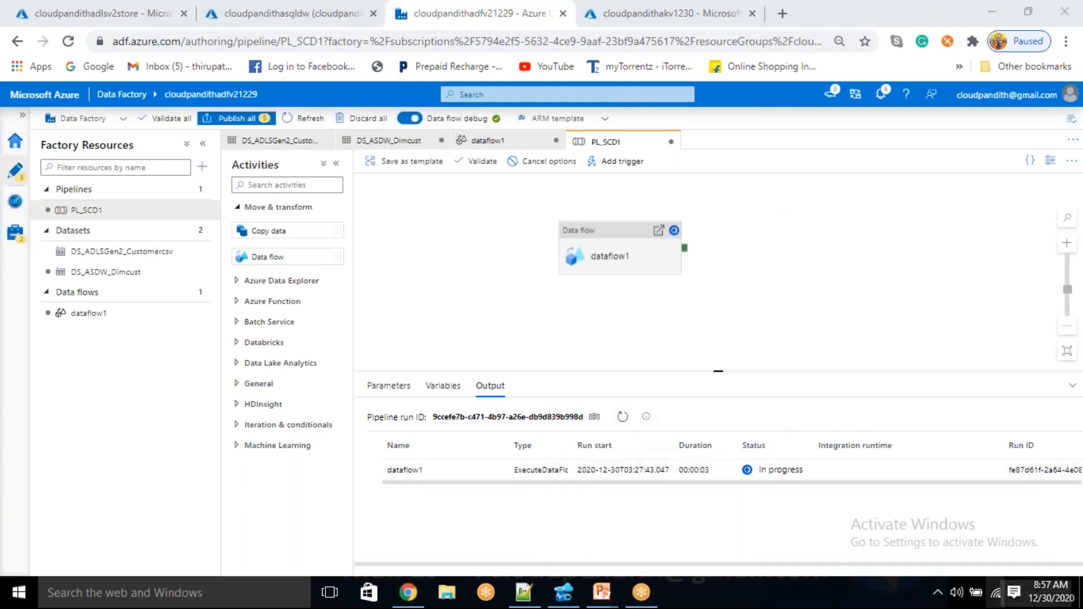
left_click(627, 423)
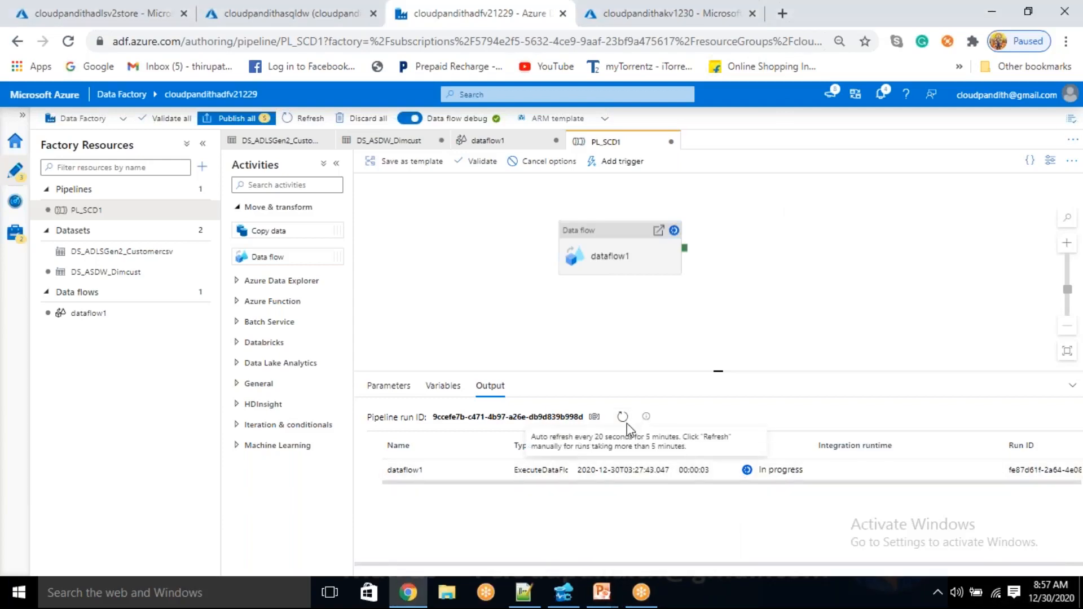
left_click(622, 419)
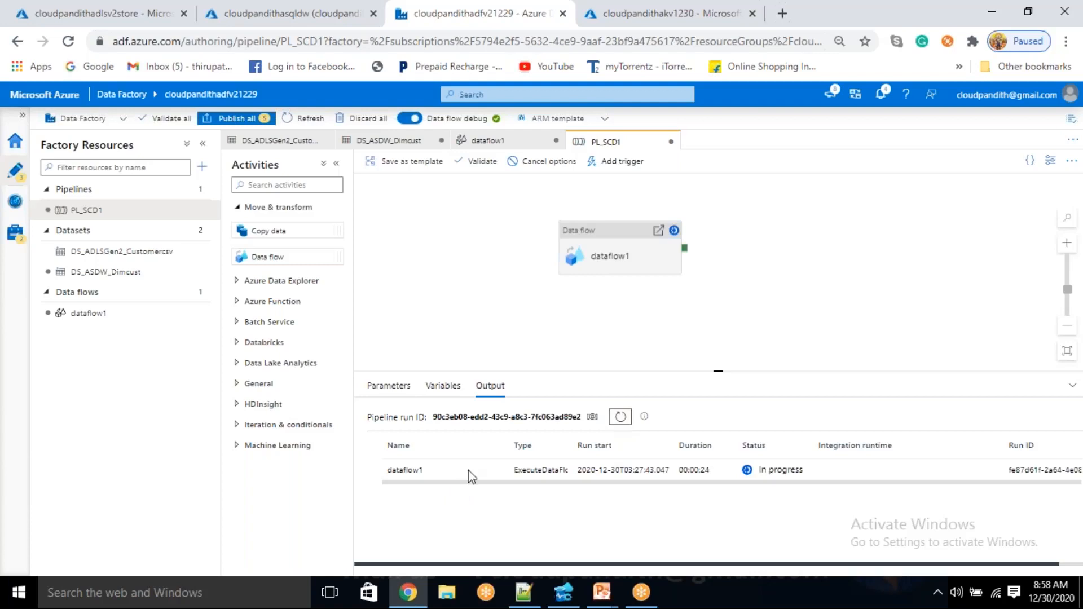
Monitor the dataflow1 run details, refreshing the progress and row counts of the cachedmaxkey and sink1 transforms
scroll(671, 356, "up", 2)
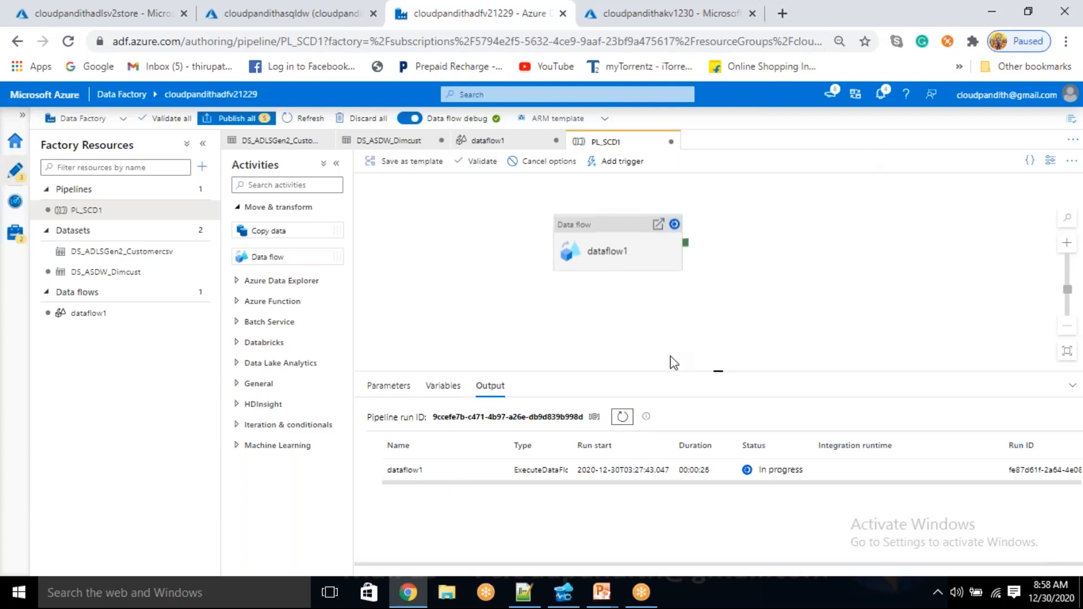
scroll(621, 504, "up", 1)
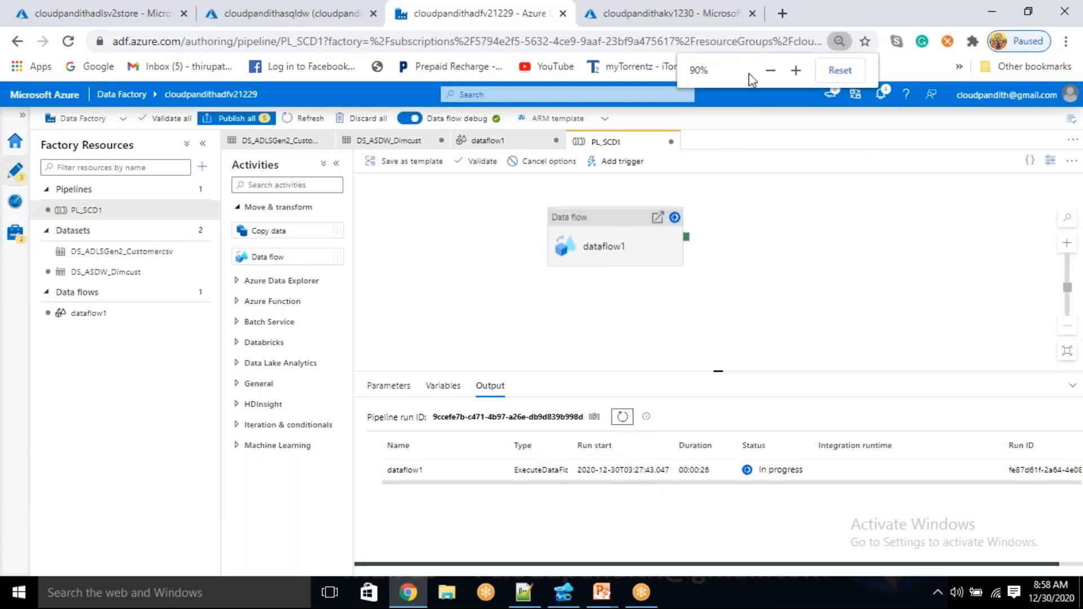
left_click(795, 70)
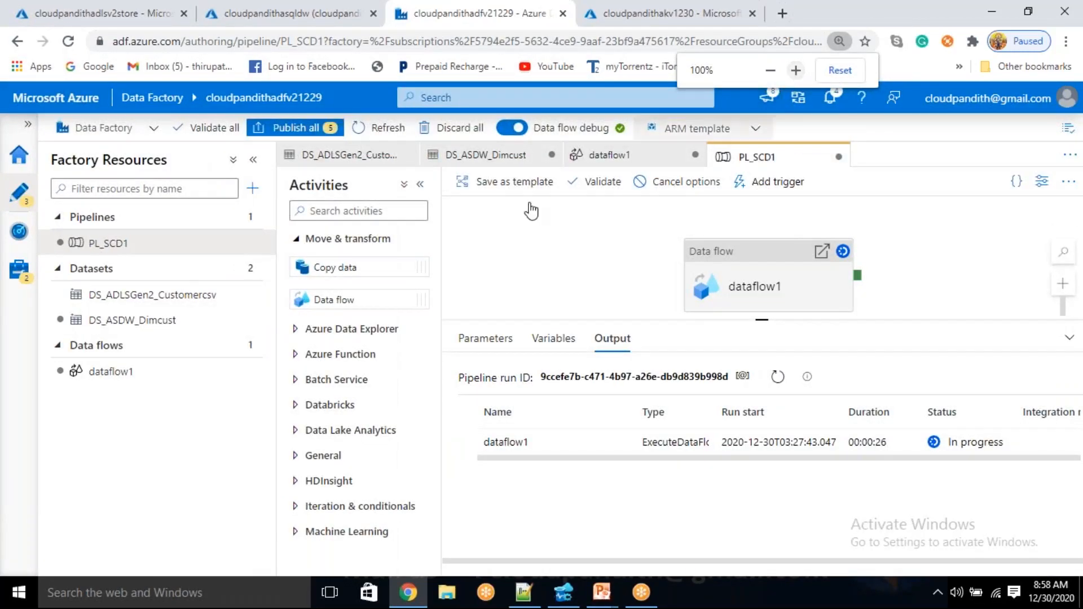
left_click(255, 163)
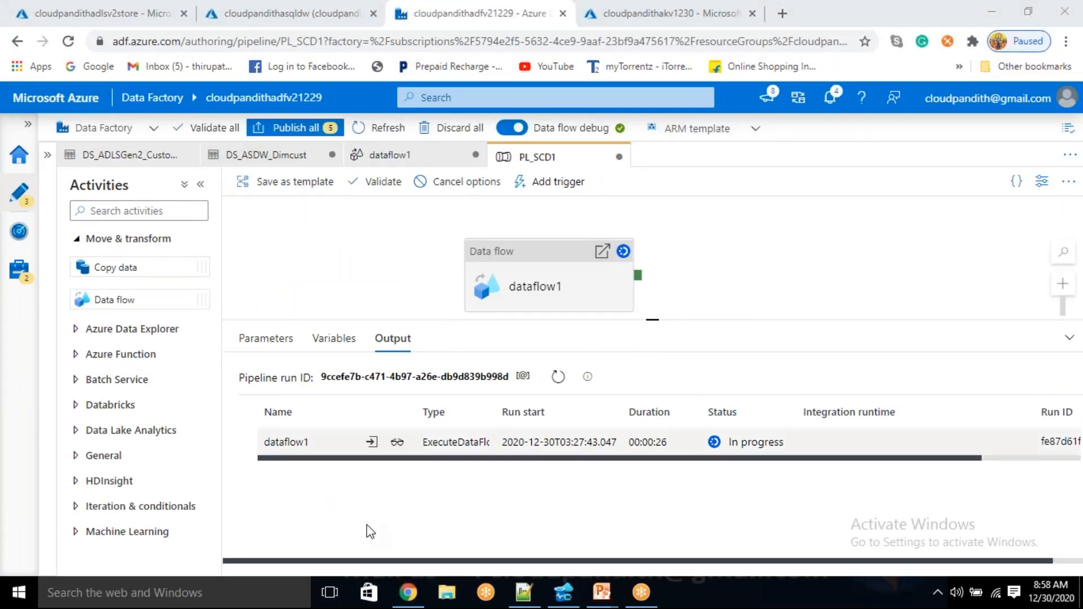
left_click(398, 443)
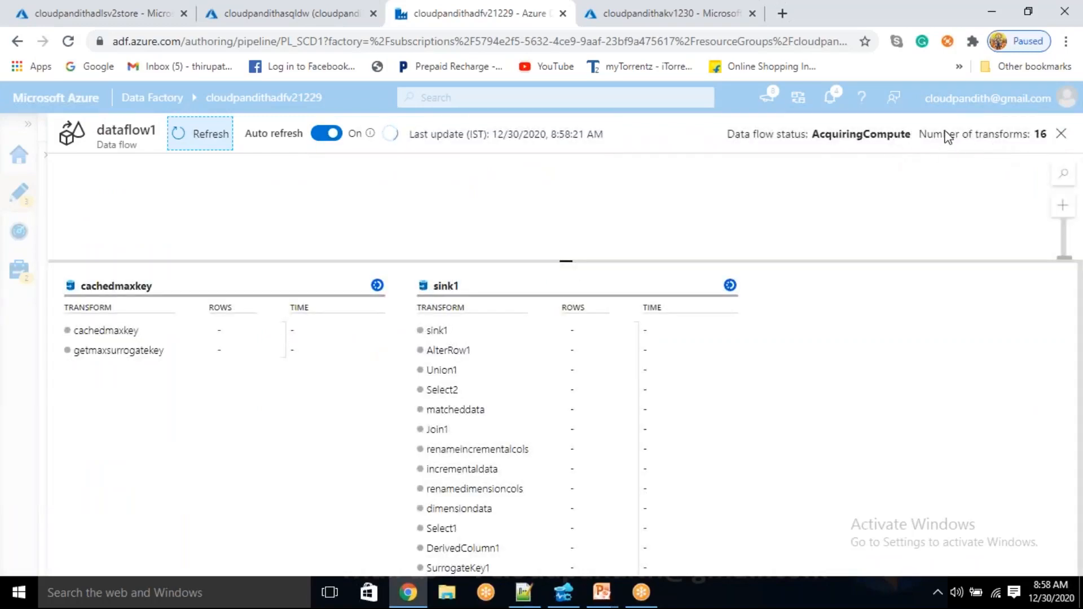
left_click(1061, 134)
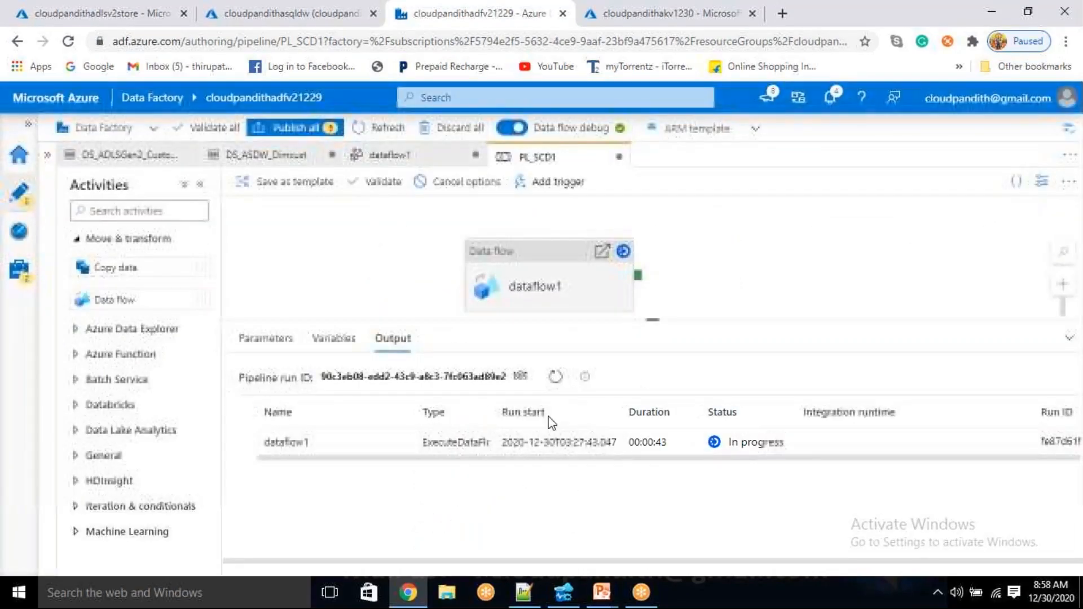
left_click(555, 376)
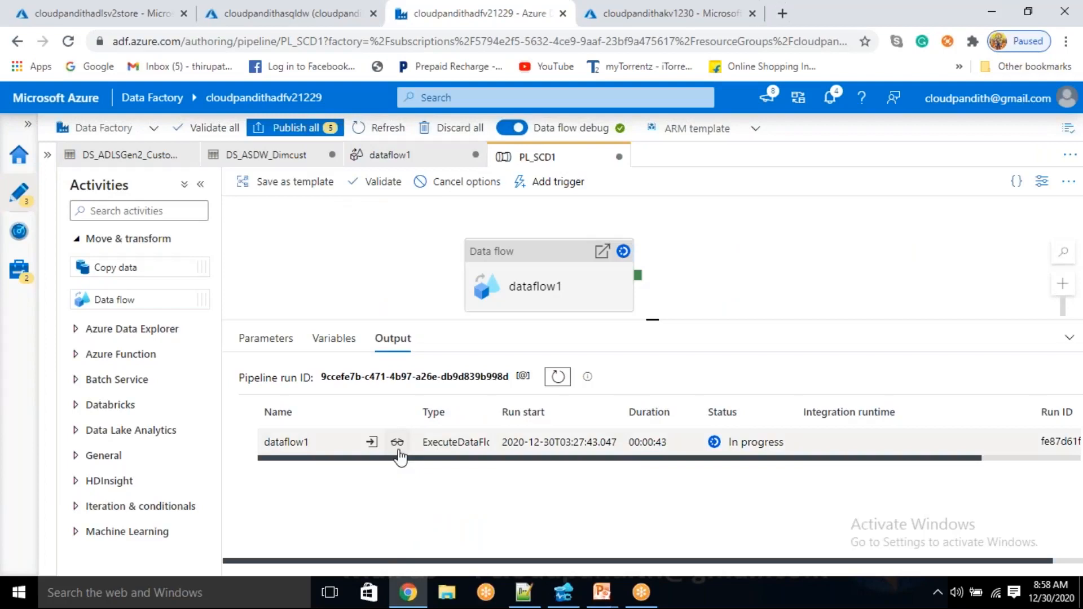
left_click(398, 443)
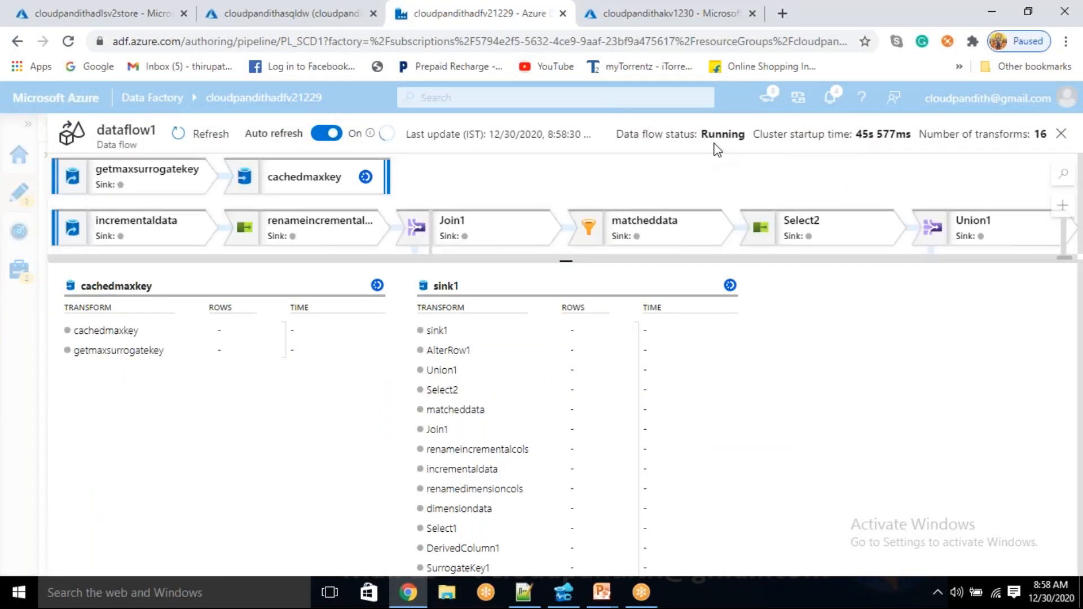
left_click(207, 142)
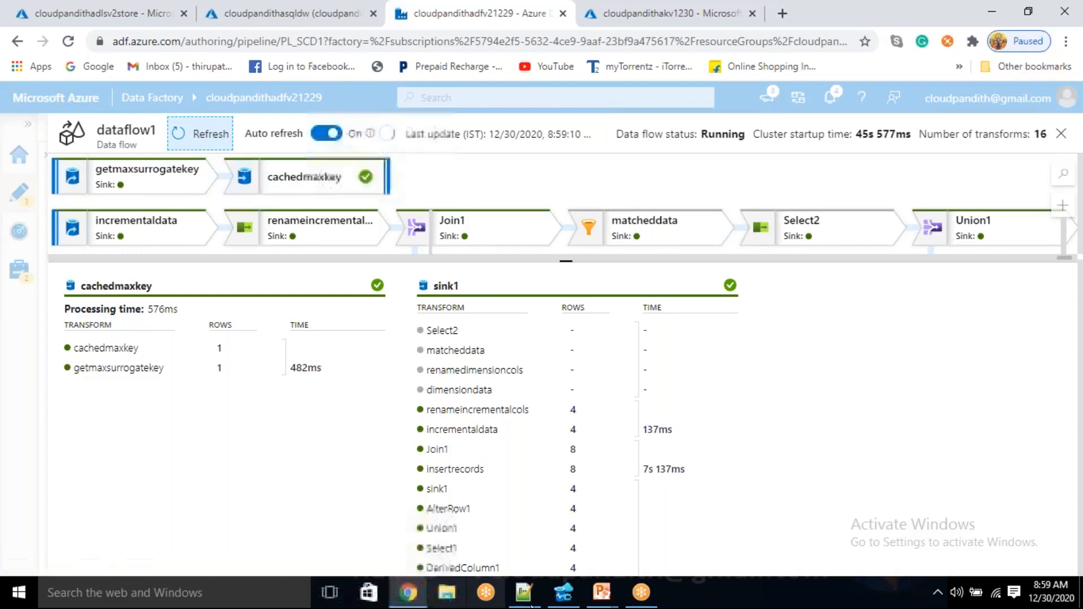
Rerun the dim_cust query in Azure Data Studio and examine the loaded rows, including their cust_surr_key and cust_id columns
left_click(563, 592)
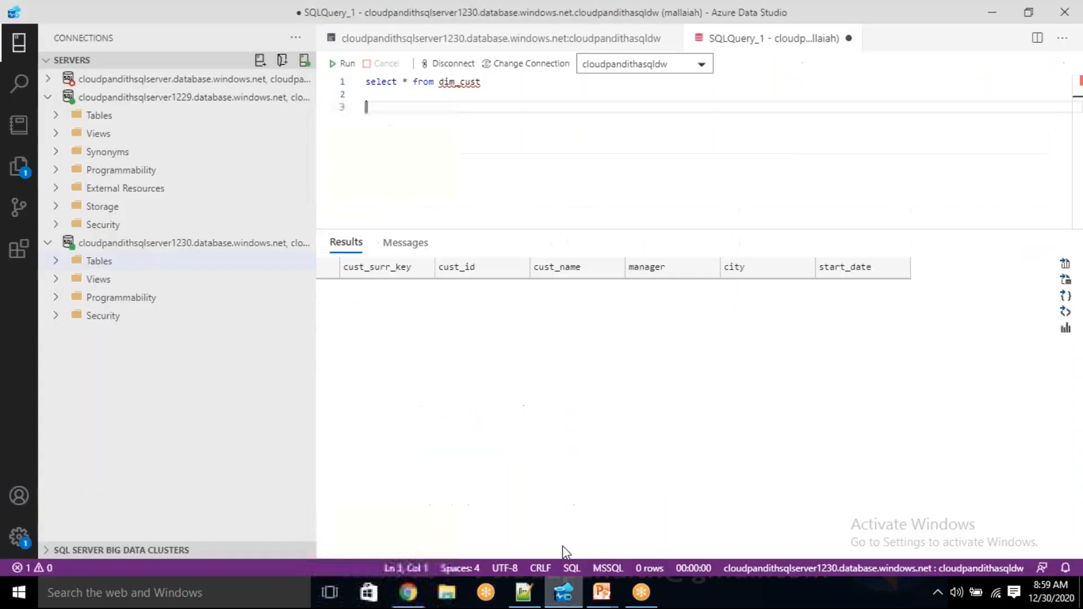
left_click(344, 64)
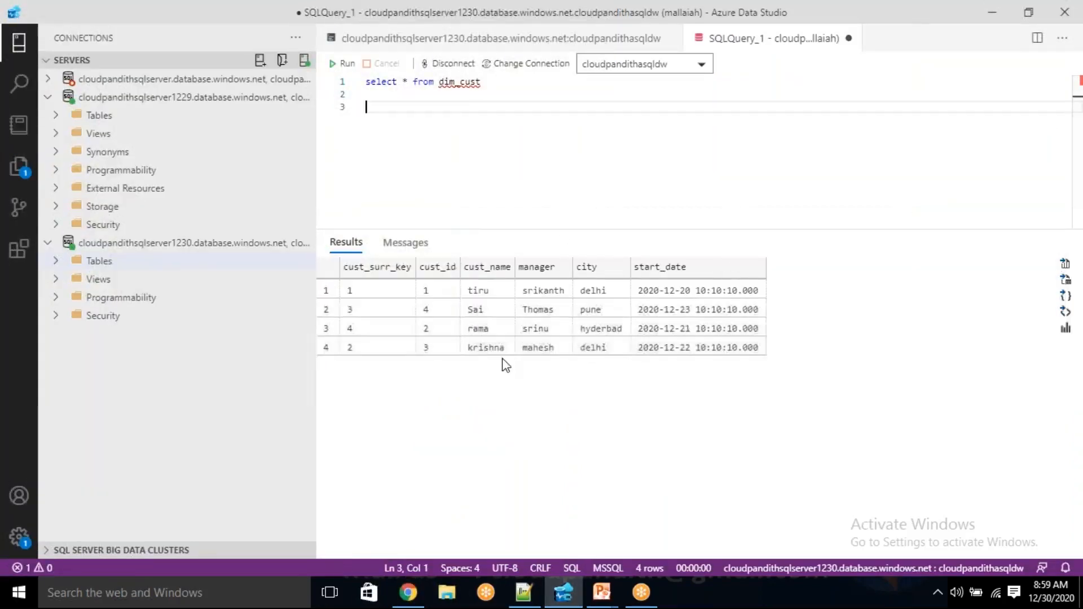
left_click_drag(380, 288, 714, 358)
left_click(486, 392)
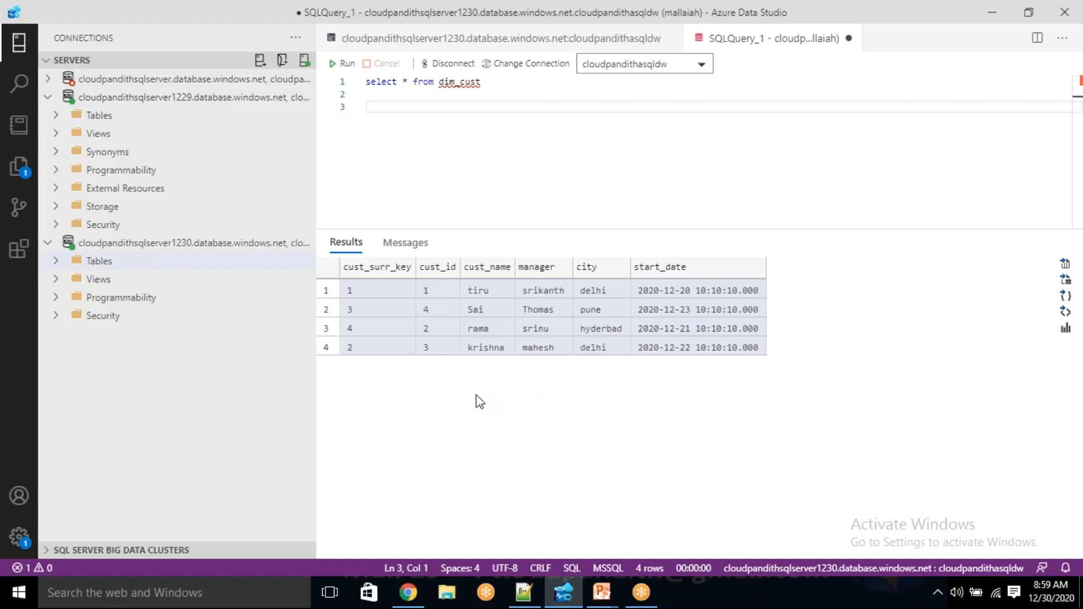
left_click(436, 289)
left_click(427, 327)
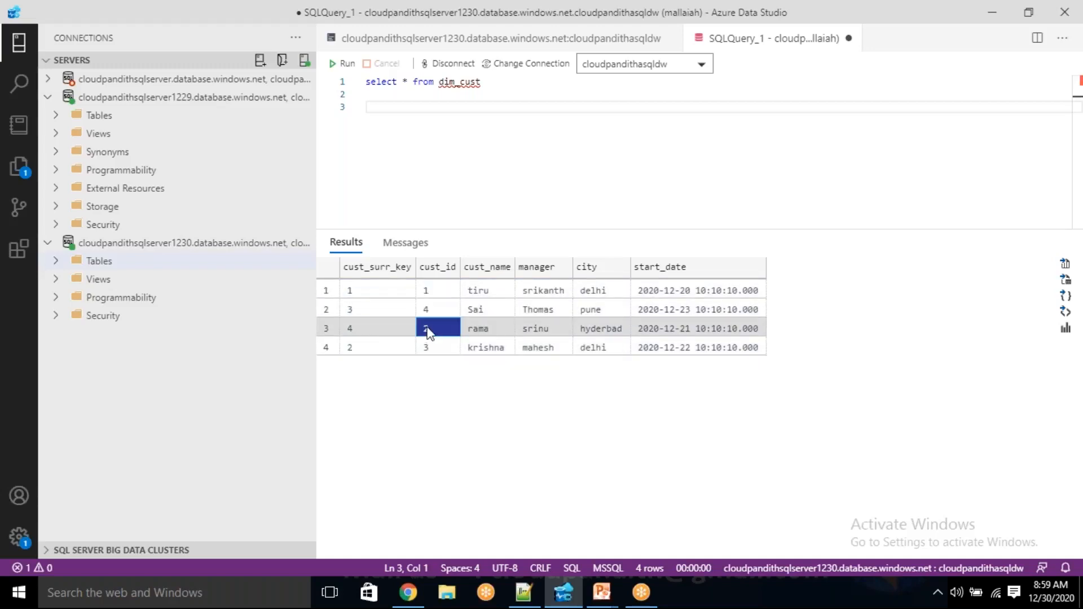
left_click_drag(373, 284, 384, 377)
left_click_drag(369, 285, 372, 379)
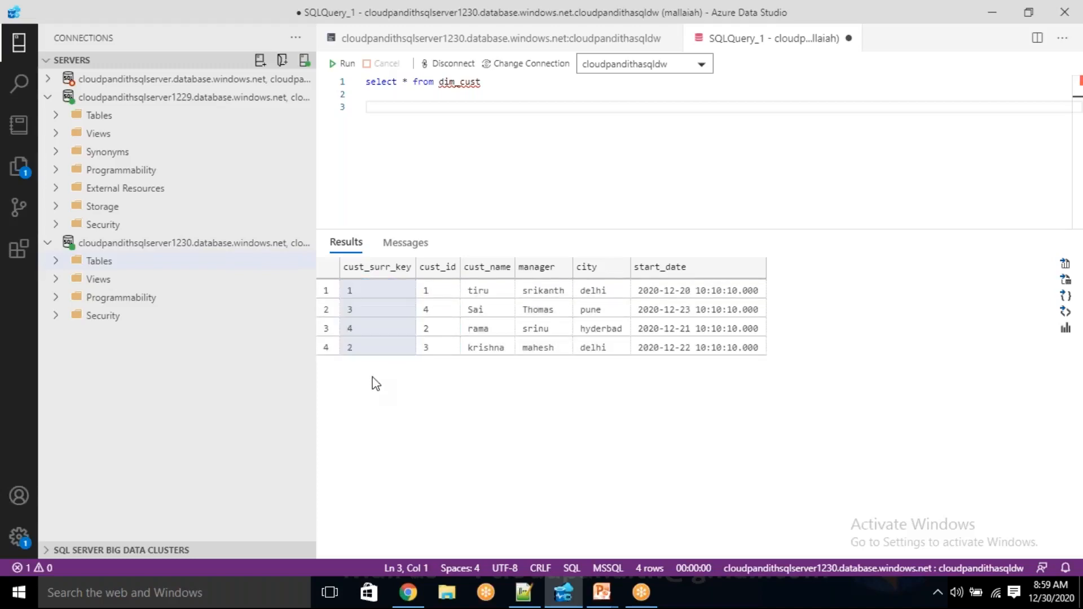
left_click_drag(369, 290, 450, 374)
left_click_drag(455, 294, 686, 350)
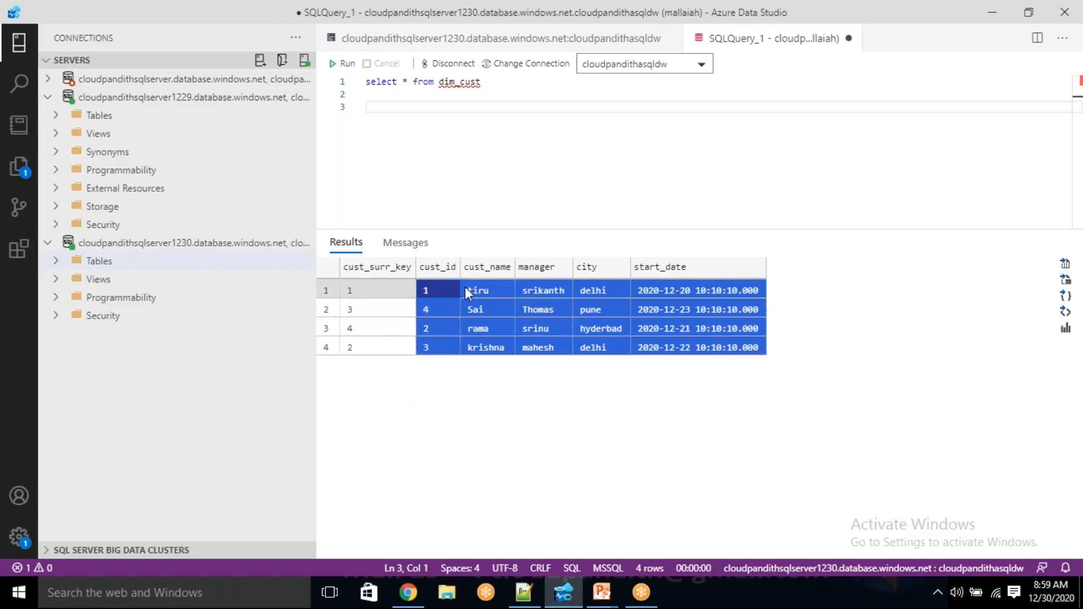
Compare the cust_id values with the cust_surr_key values row by row in the dim_cust results
left_click(436, 285)
left_click(443, 327)
left_click(440, 341)
left_click_drag(440, 285, 439, 356)
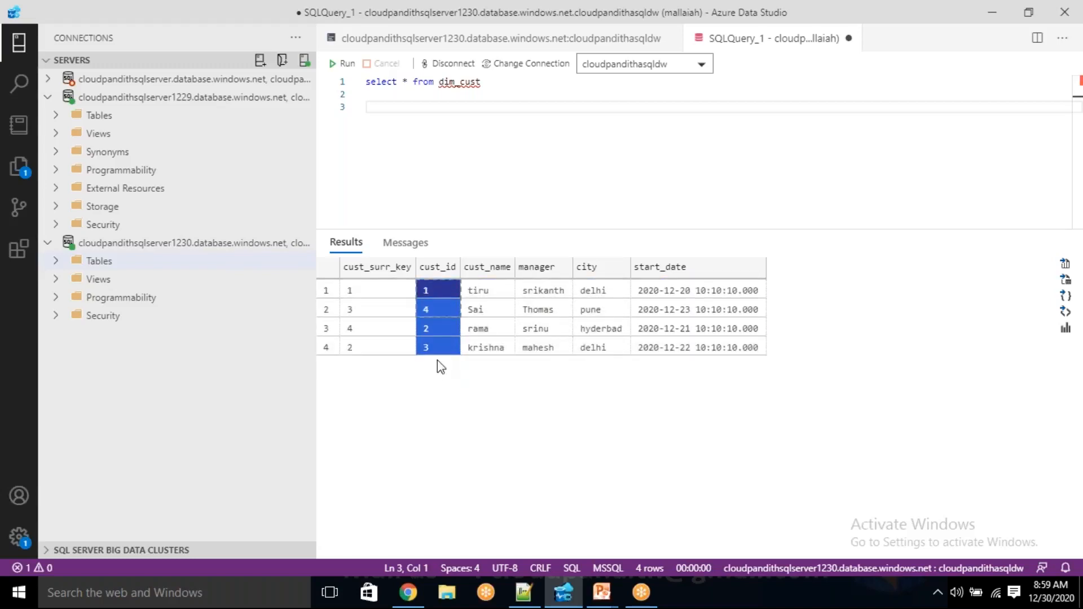
left_click_drag(375, 290, 372, 347)
left_click_drag(438, 288, 432, 346)
left_click_drag(438, 287, 438, 329)
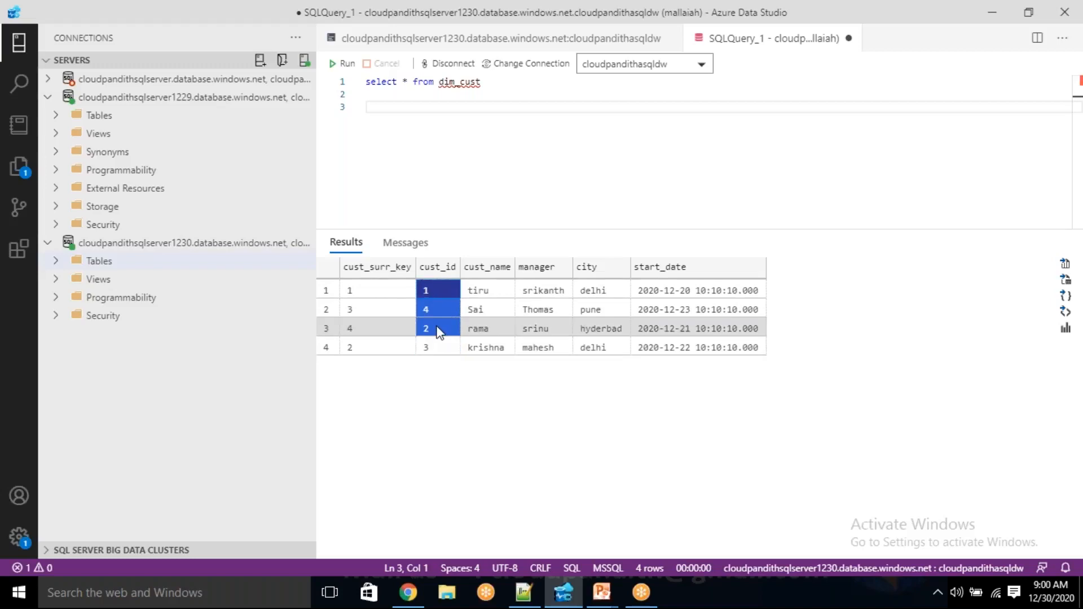
left_click(439, 291)
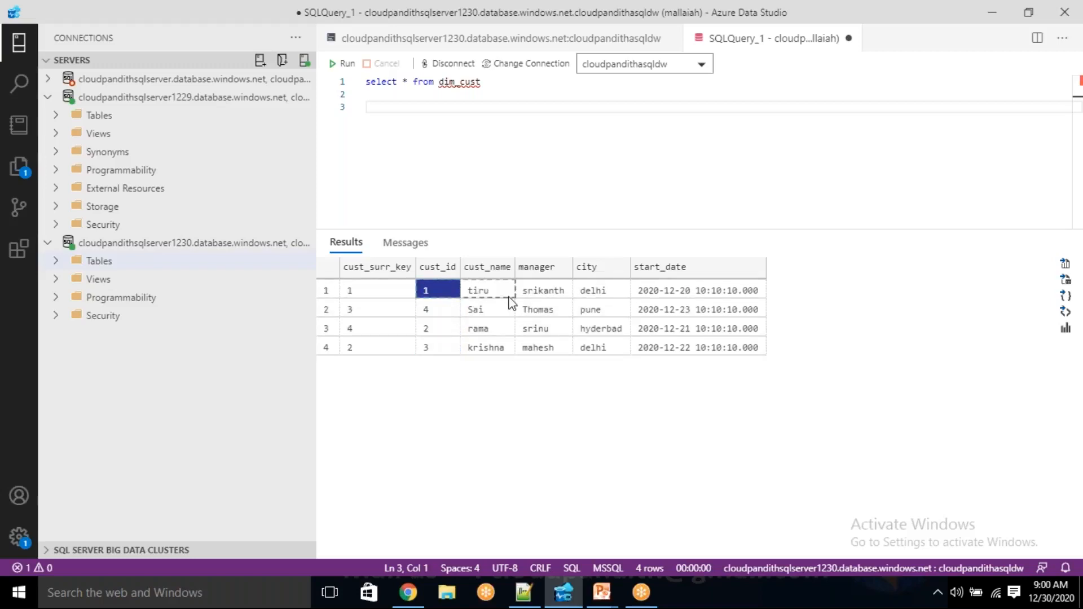
left_click(381, 294)
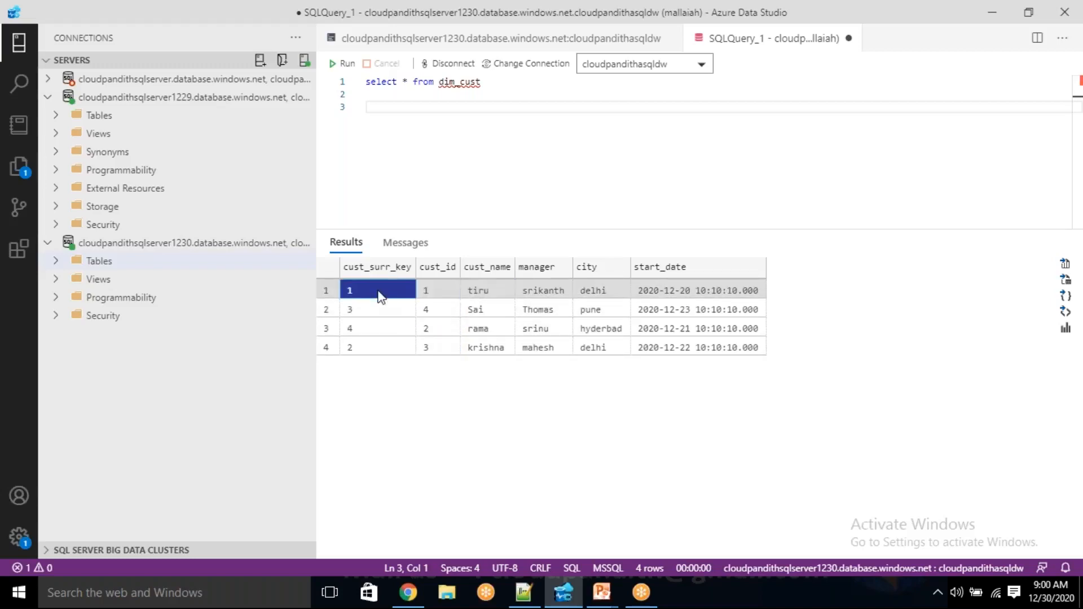
left_click_drag(438, 332, 533, 333)
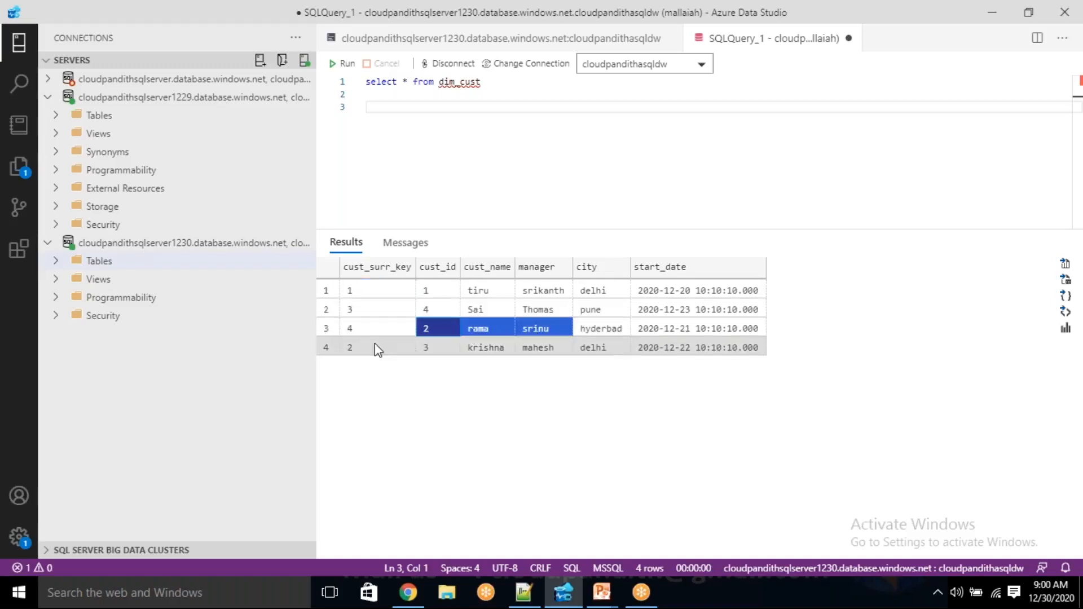
left_click(369, 329)
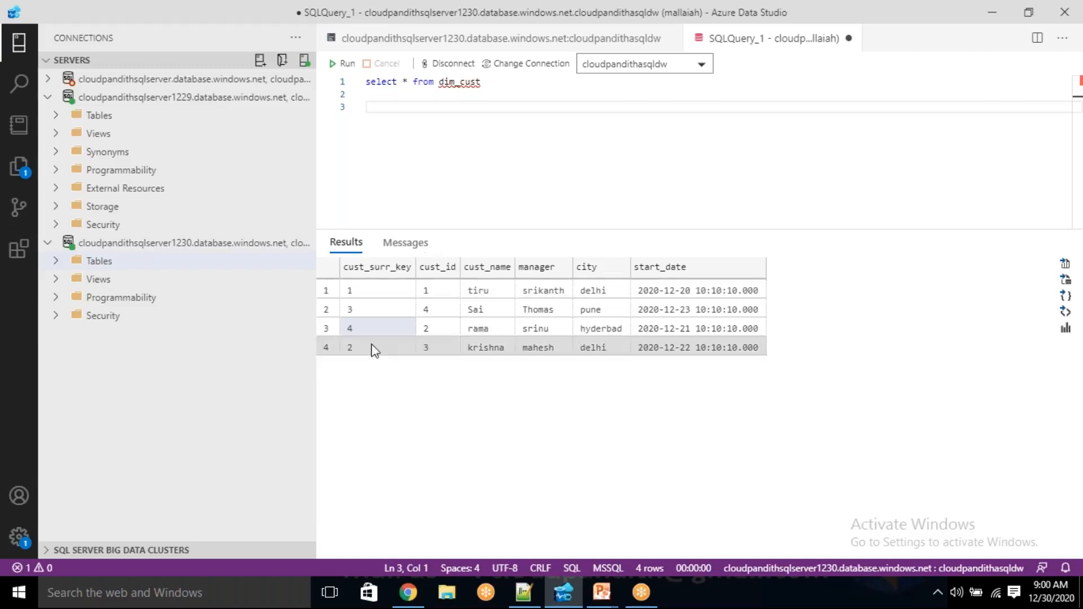
Examine the order of the generated surrogate keys across the customer rows, contrasting them with the source cust_id column
left_click(365, 308)
left_click(362, 288)
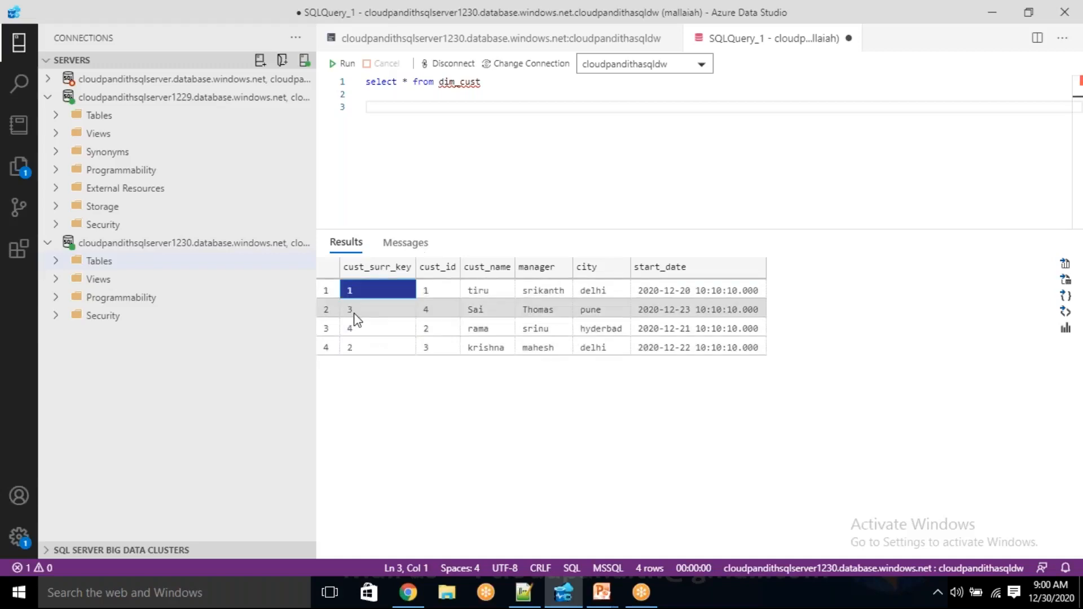
left_click_drag(353, 313, 353, 329)
left_click(353, 342)
left_click(359, 307)
left_click(364, 290)
left_click_drag(432, 292, 419, 385)
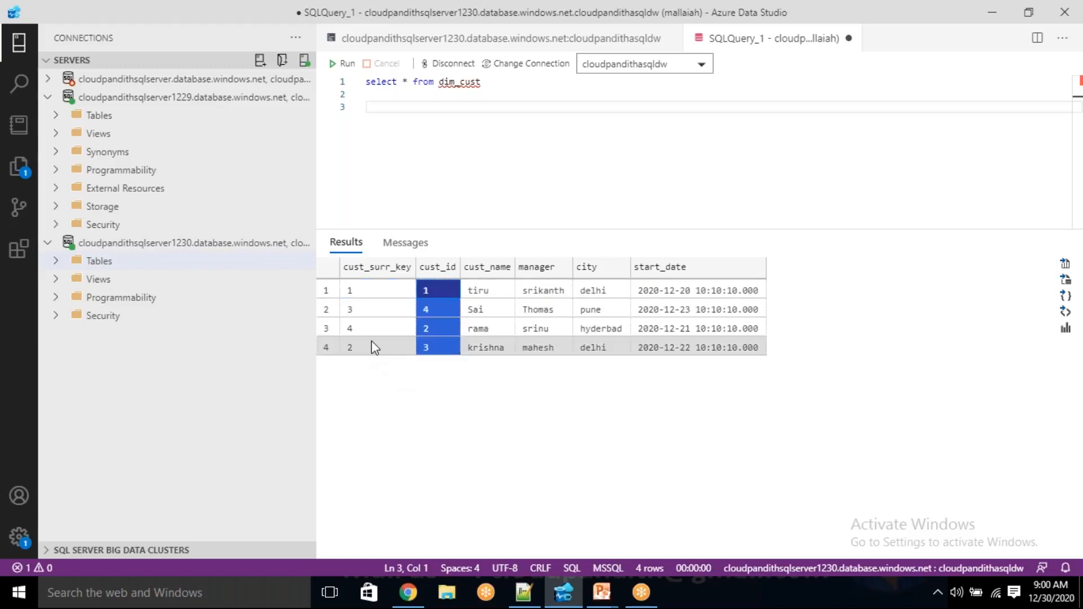
left_click(364, 327)
left_click(360, 308)
left_click(360, 290)
left_click(411, 401)
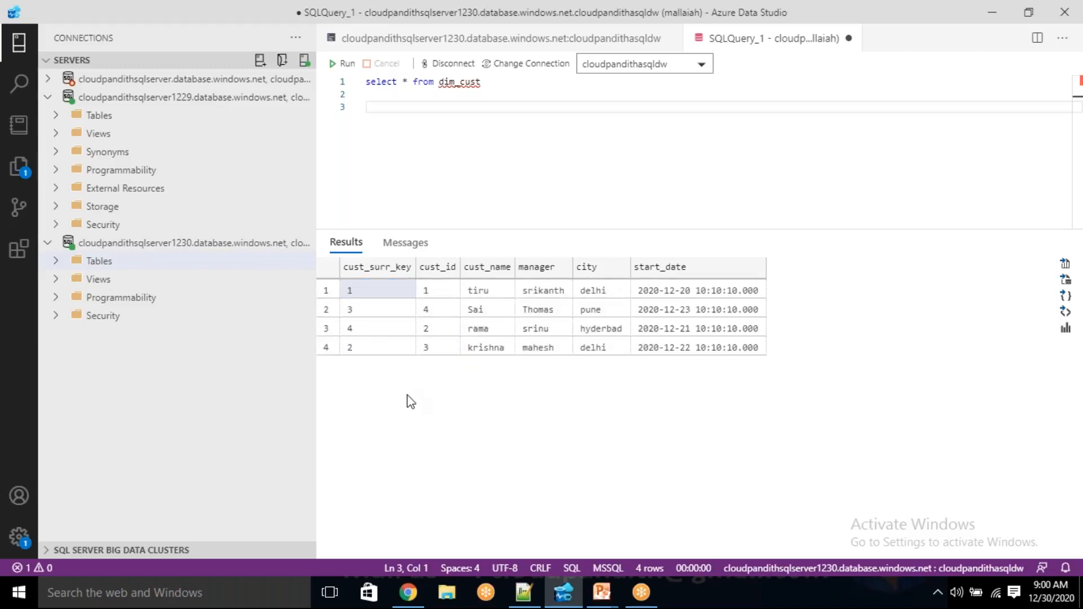
Switch to Notepad++ to review the incremental records, and check cust_id 2's city, hyderbad, against its row in the dim_cust results
left_click(519, 593)
left_click_drag(469, 308, 51, 249)
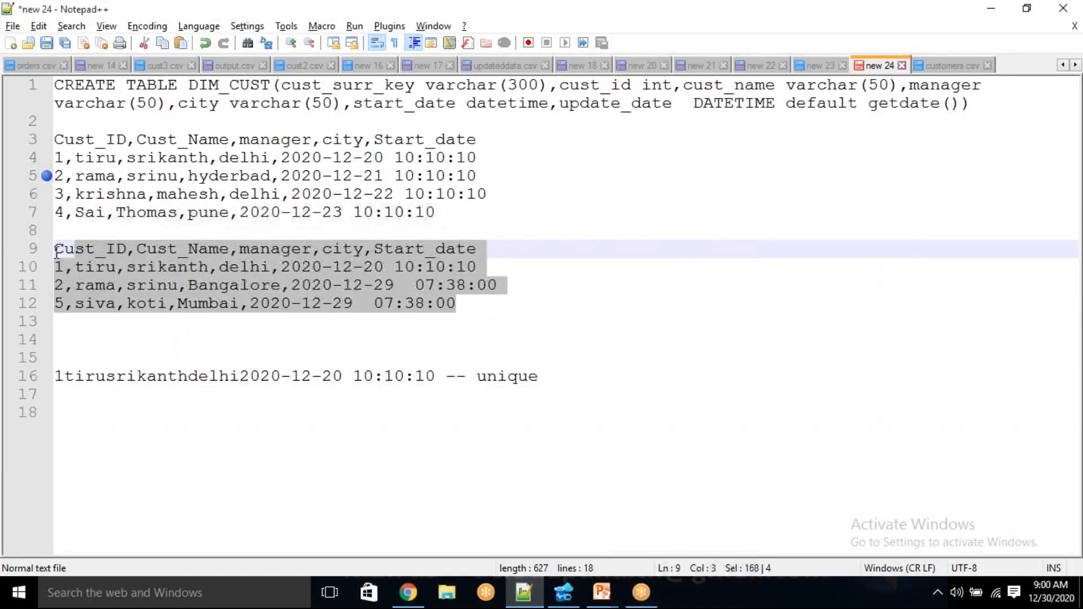
double_click(224, 176)
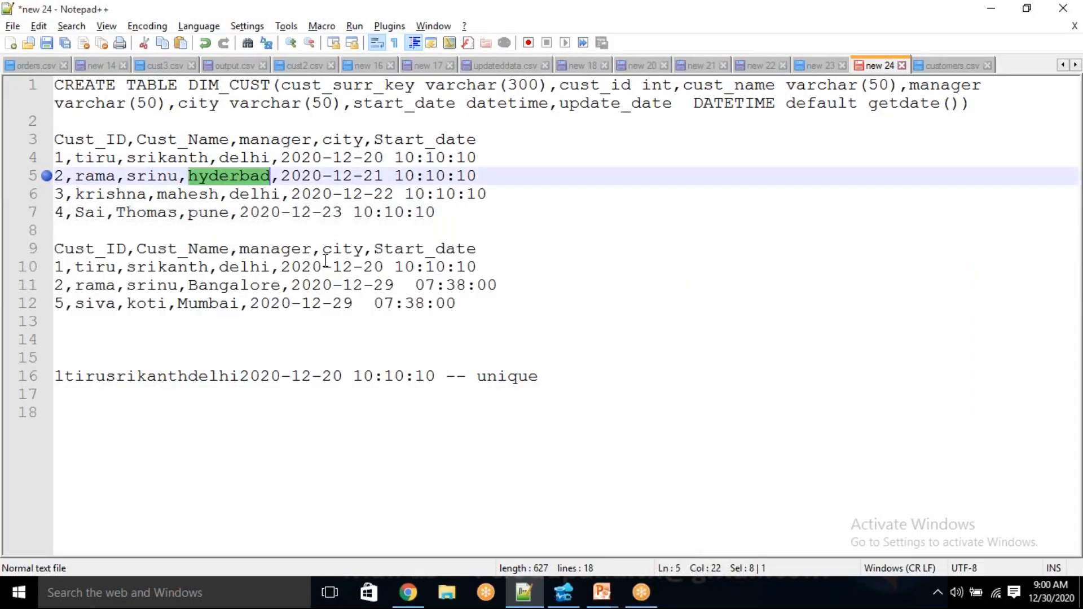
key("alt+Tab")
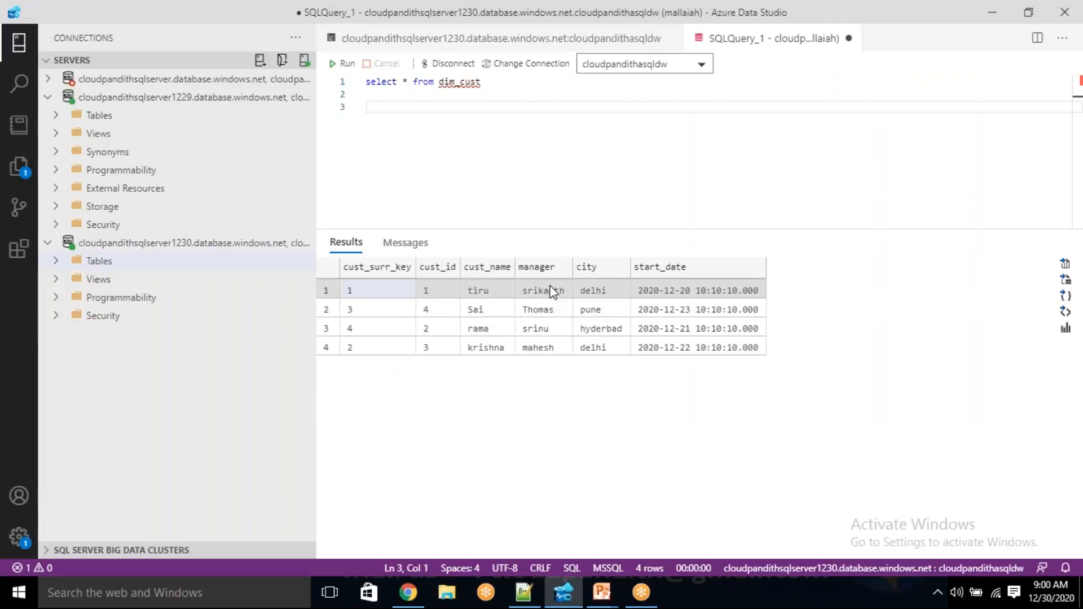
left_click(597, 328)
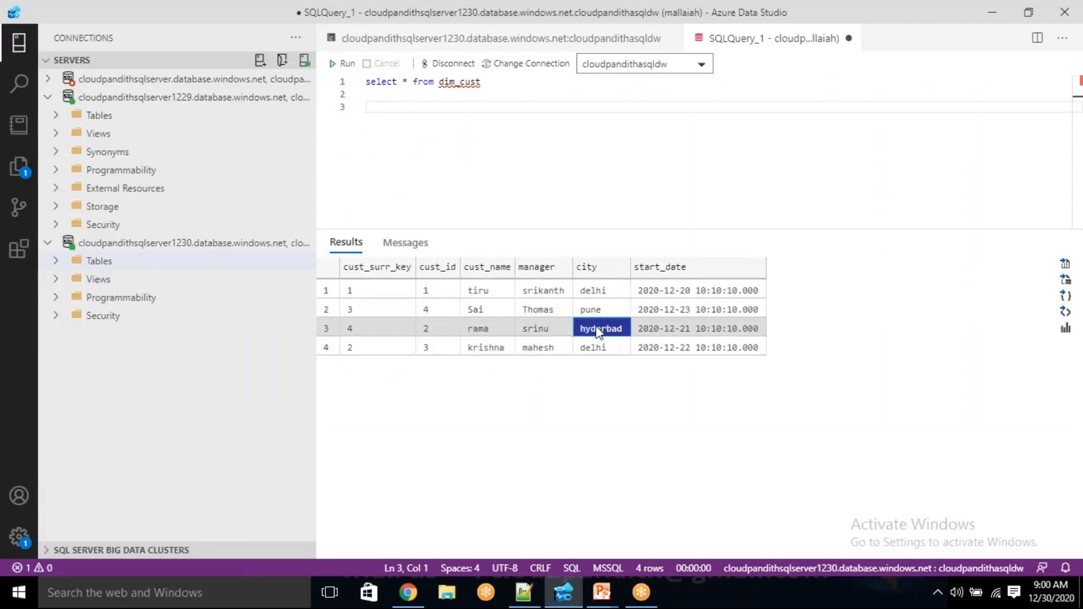
Compare the cities of cust_id 1 and 2 between the original and incremental record blocks in Notepad++
key("alt+Tab")
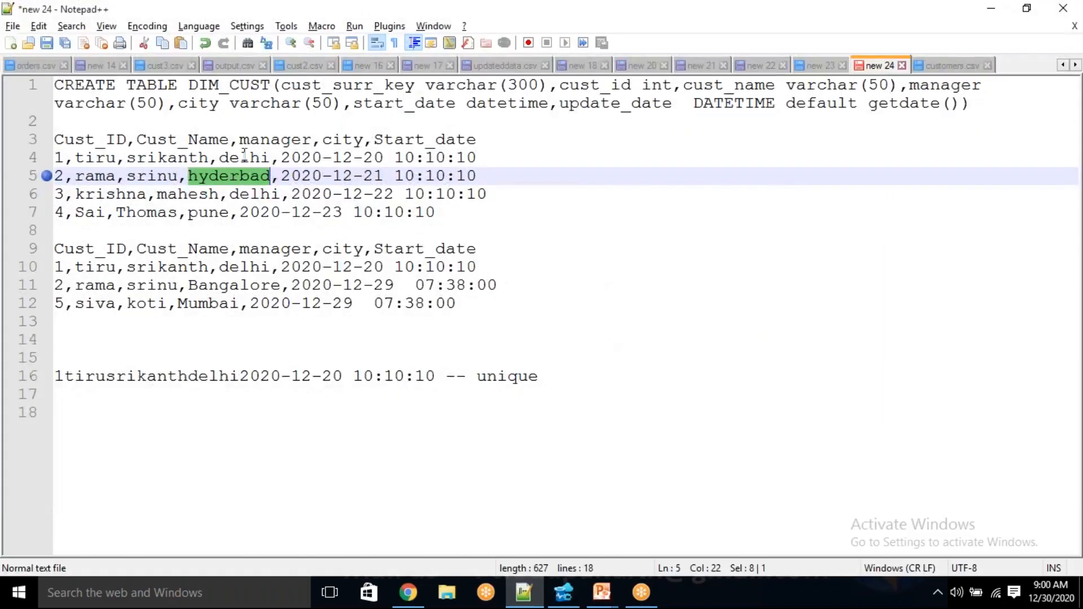
double_click(242, 157)
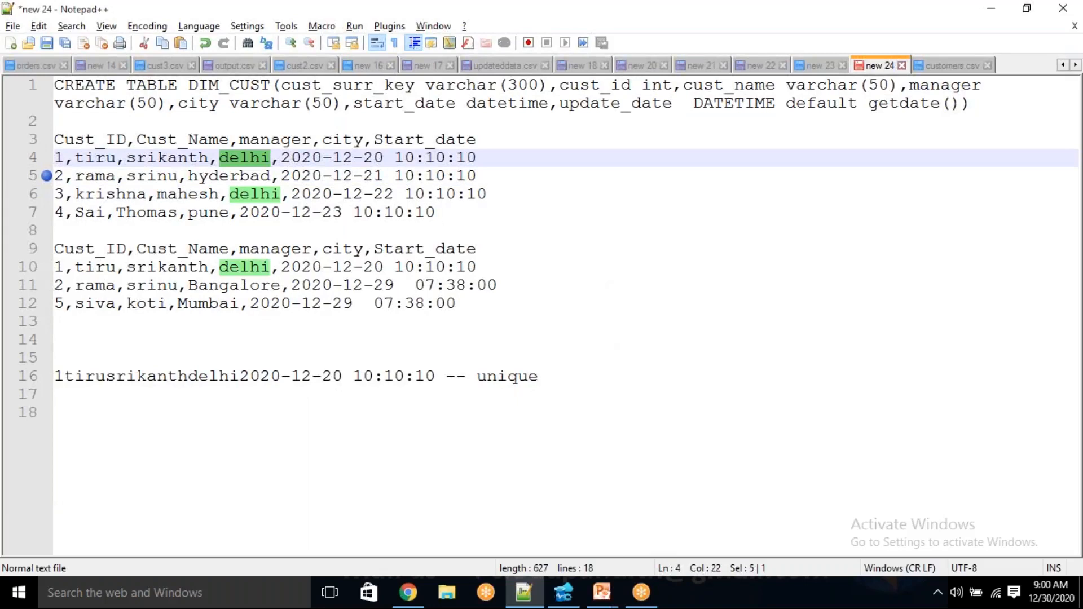
double_click(252, 266)
left_click(217, 291)
double_click(217, 291)
left_click(241, 177)
double_click(242, 177)
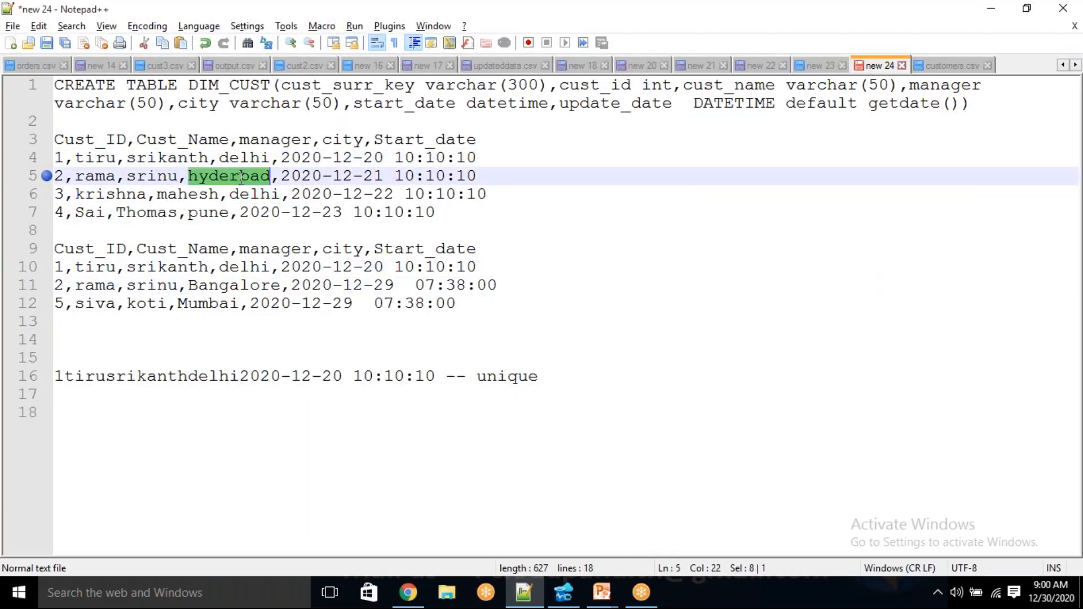
double_click(235, 285)
Copy the incremental records for cust_id 1, 2 and 5, and open customers.csv in the Azure storage customer container for editing
left_click_drag(486, 303, 37, 237)
key("ctrl+c")
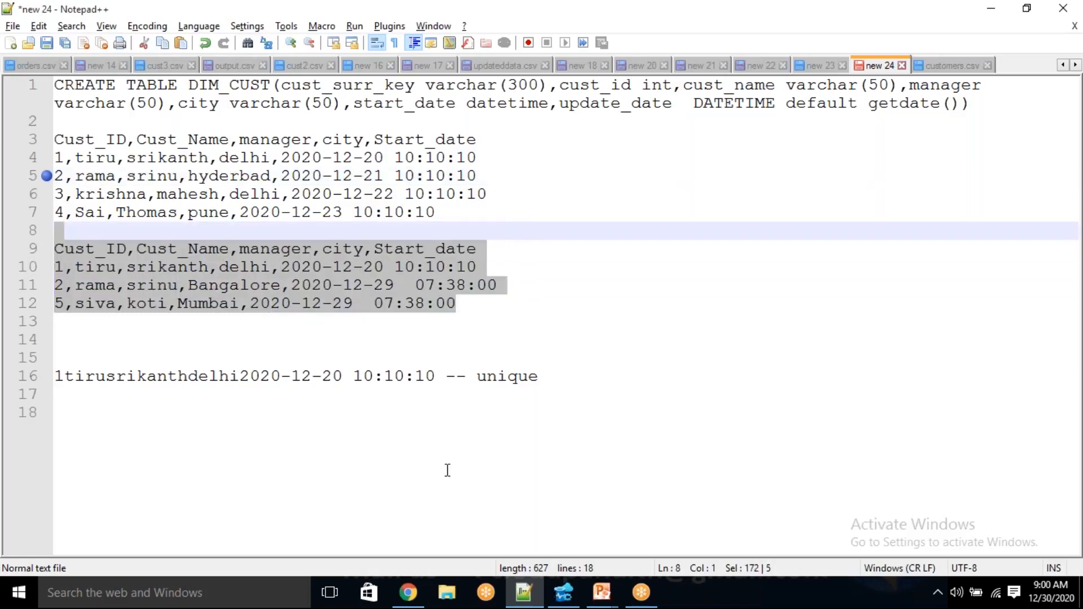
left_click(409, 592)
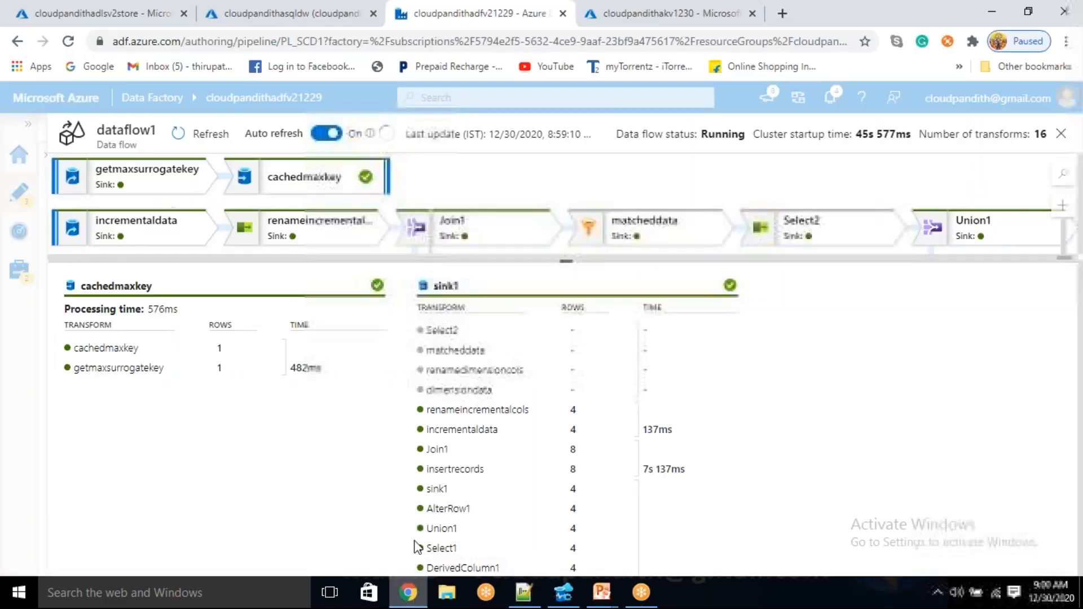
left_click(130, 2)
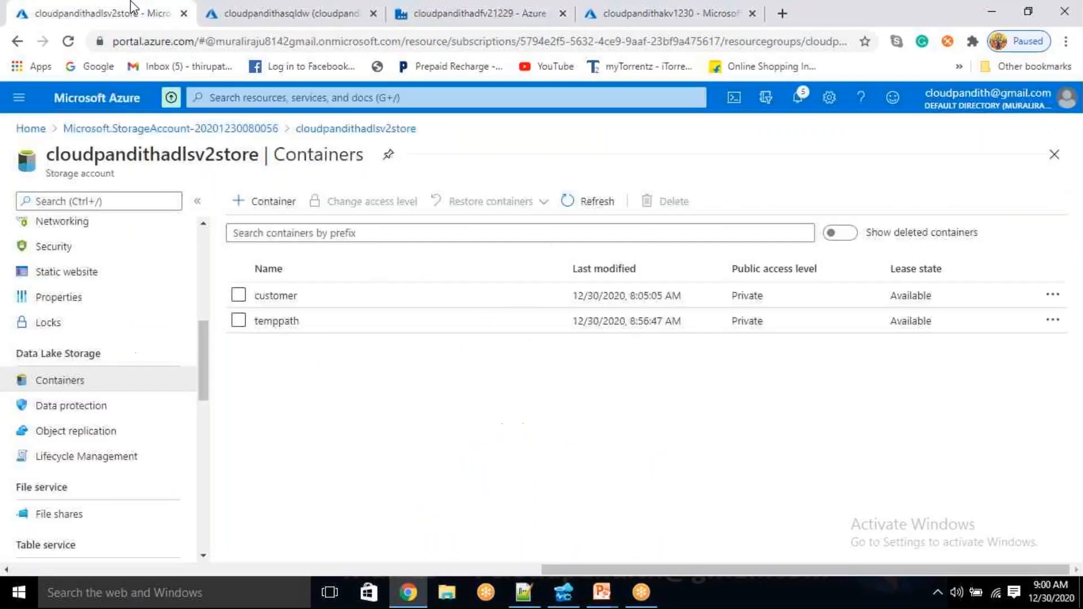
left_click(296, 297)
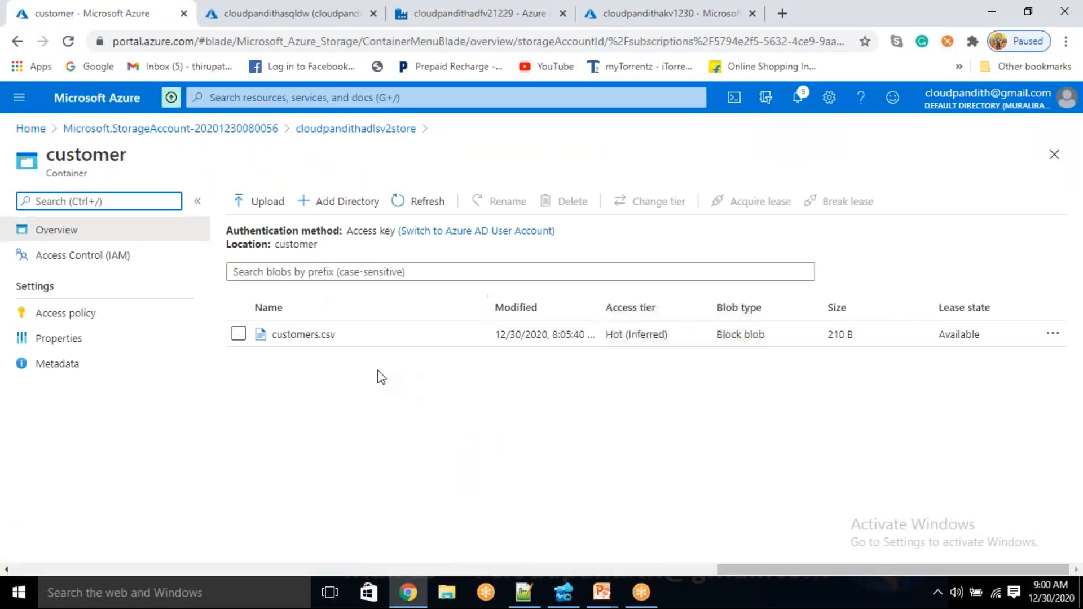
left_click(316, 341)
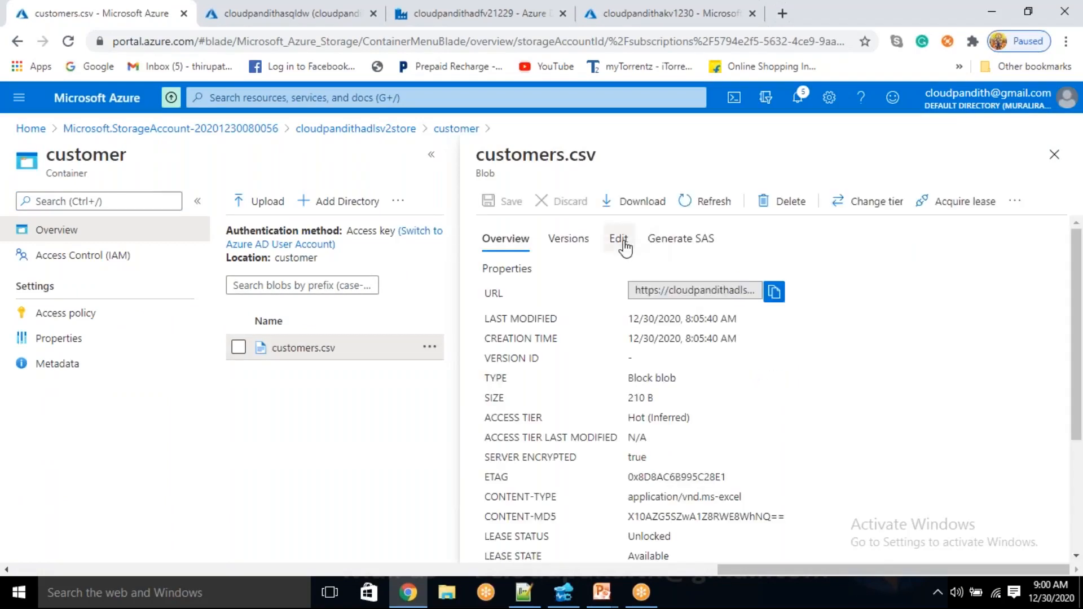
left_click(618, 238)
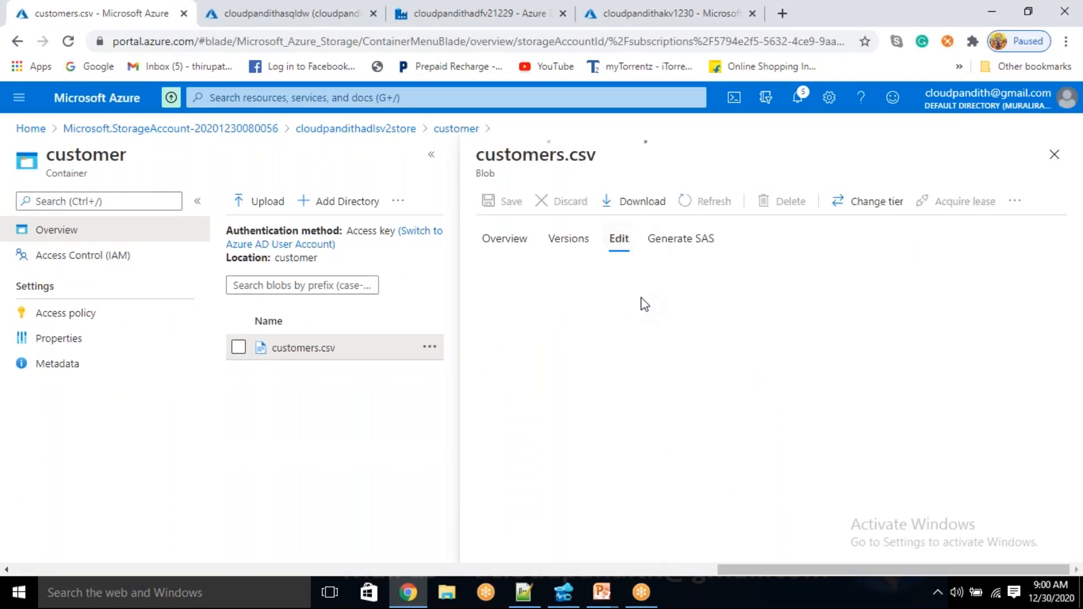
Replace the contents of customers.csv with the copied incremental records, remove the blank first line, and save the file
left_click(681, 321)
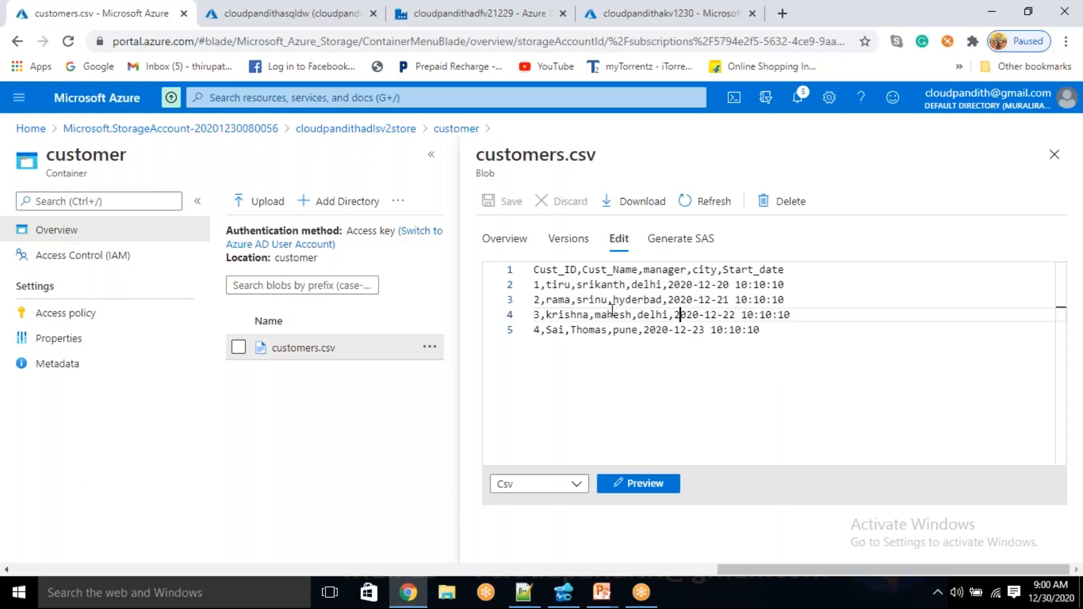
key("ctrl+a")
key("Delete")
key("ctrl+v")
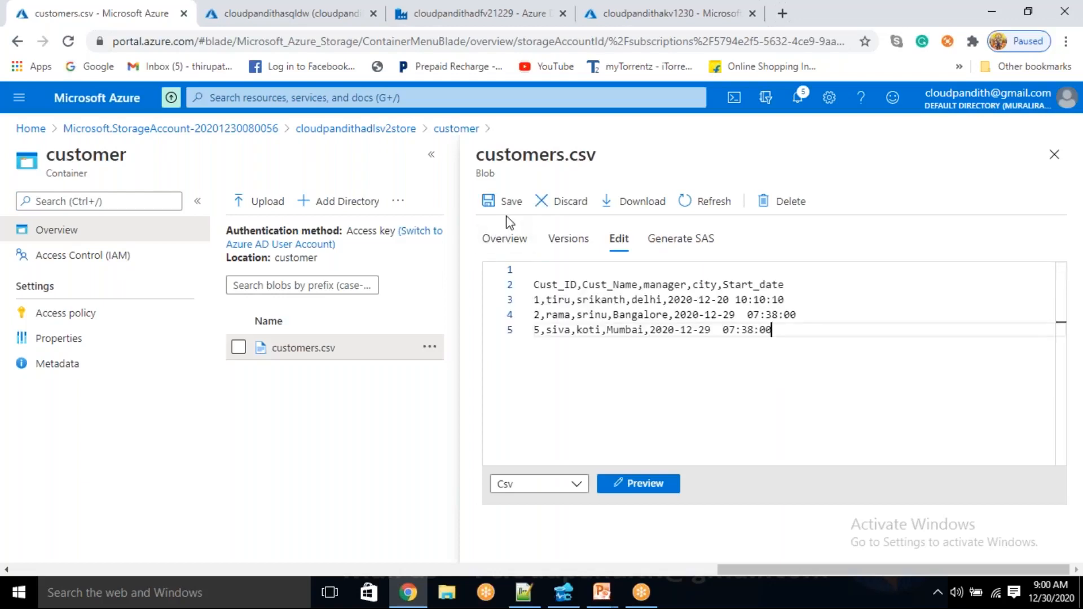
left_click(535, 284)
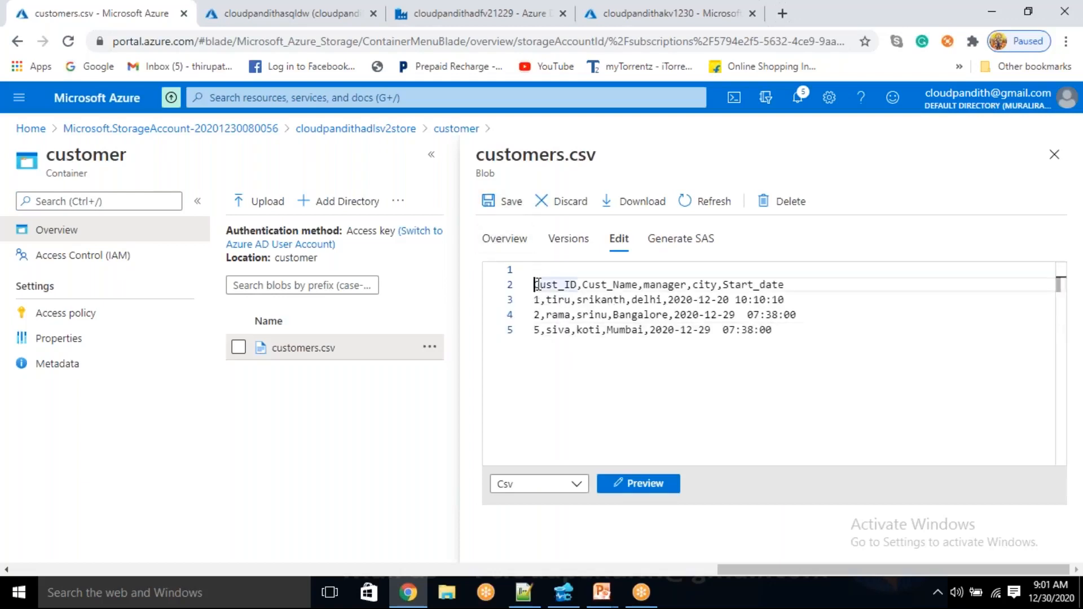
key("BackSpace")
left_click(511, 203)
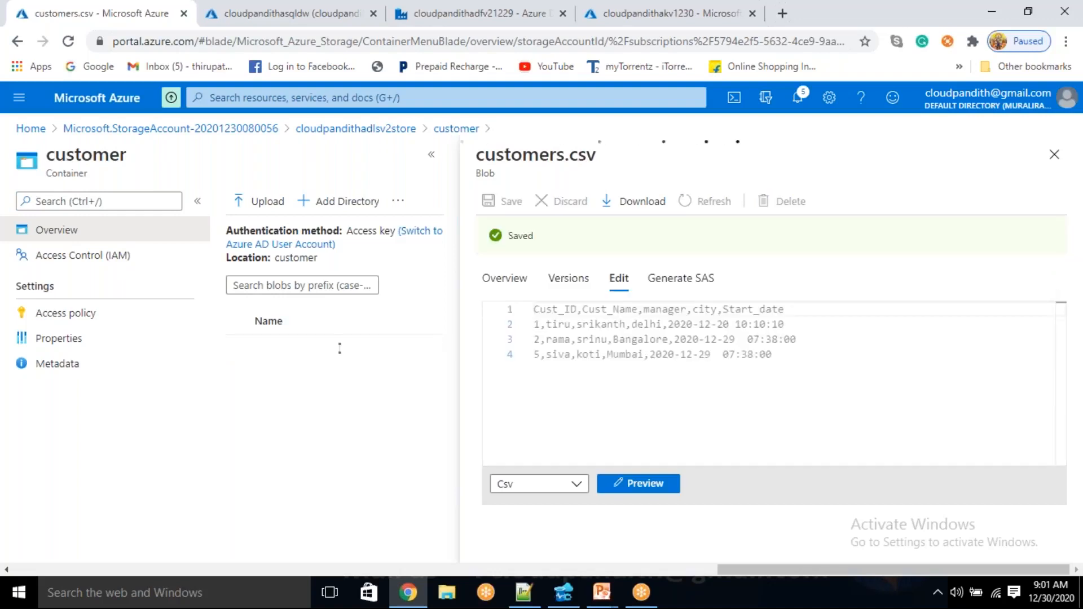
Return to Data Factory, close the dataflow1 run details, and start a new debug run of PL_SCD1
left_click(522, 16)
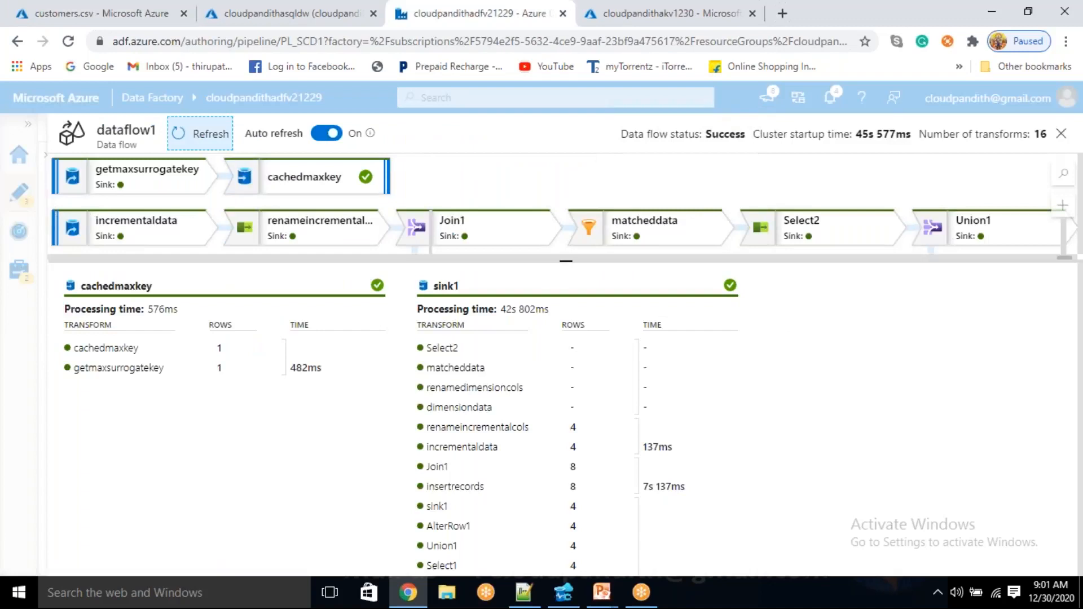
left_click(1064, 135)
left_click(463, 186)
Refresh the status of the new PL_SCD1 debug run and check the dataflow1 run details
left_click(558, 380)
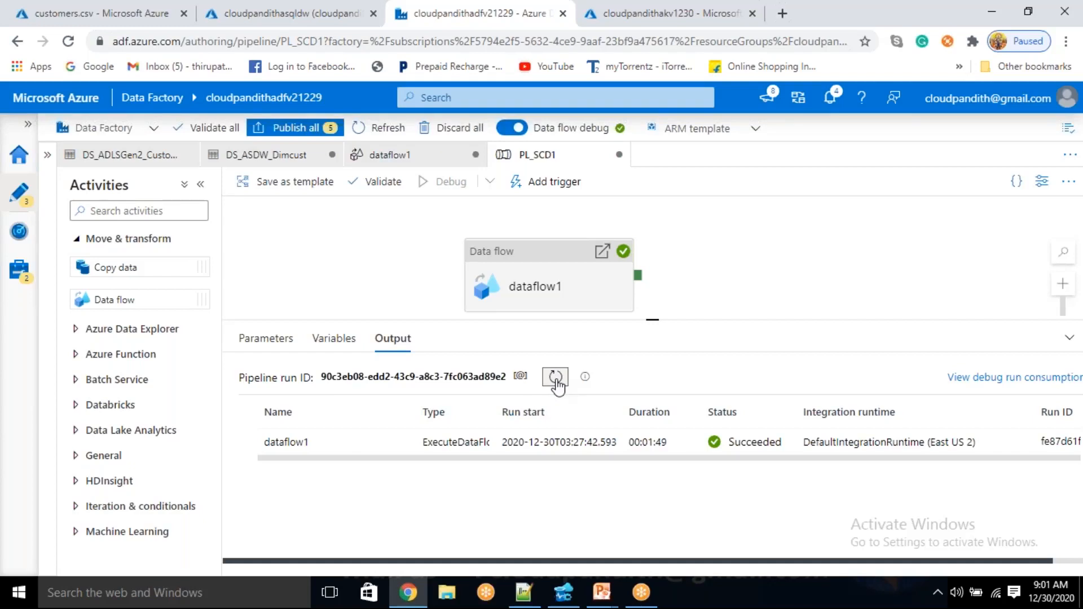
left_click(555, 377)
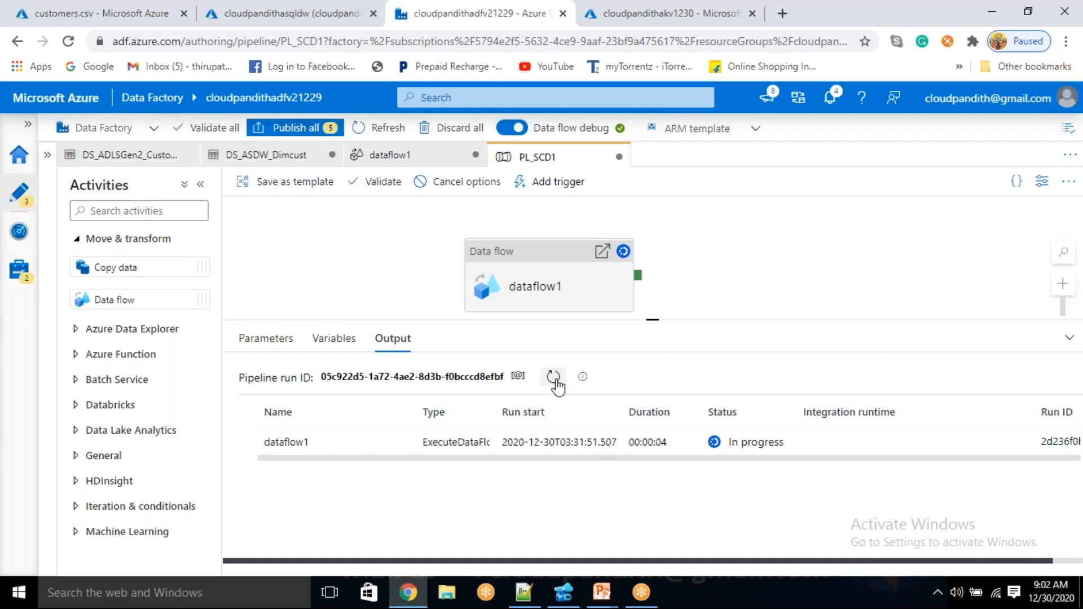
left_click(554, 378)
left_click(555, 379)
left_click(553, 377)
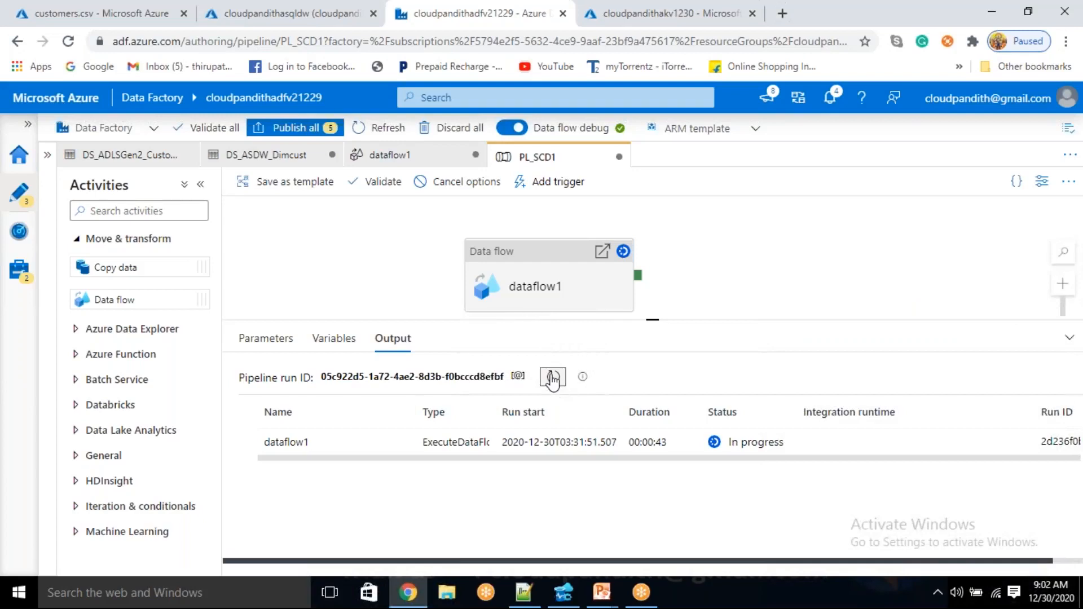
left_click(552, 376)
left_click(398, 449)
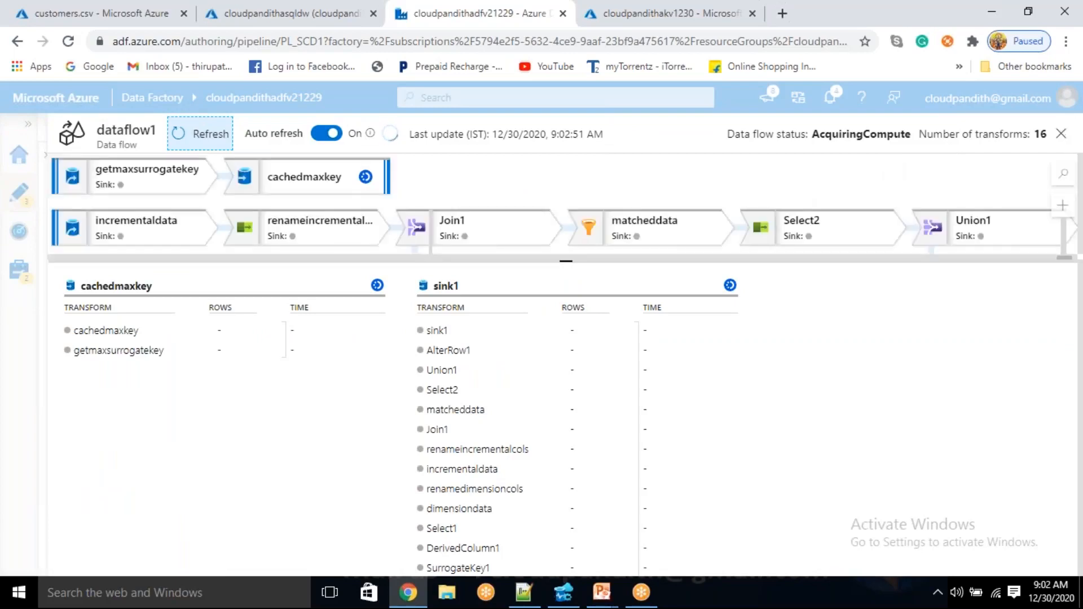
left_click(1062, 135)
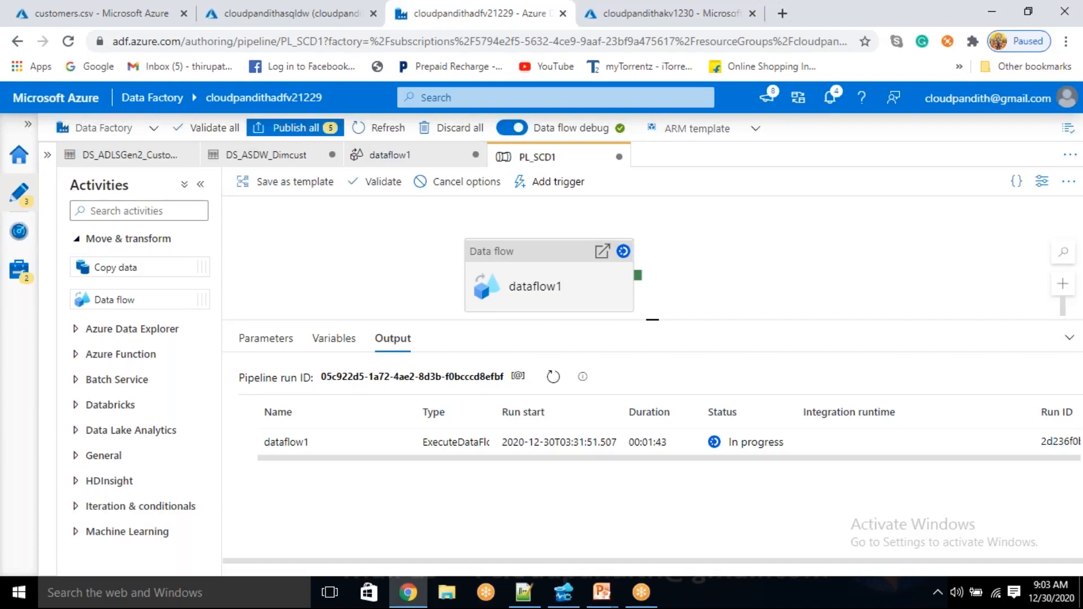
Monitor the running PL_SCD1 debug run by repeatedly refreshing its status and checking the dataflow1 run details
left_click(553, 377)
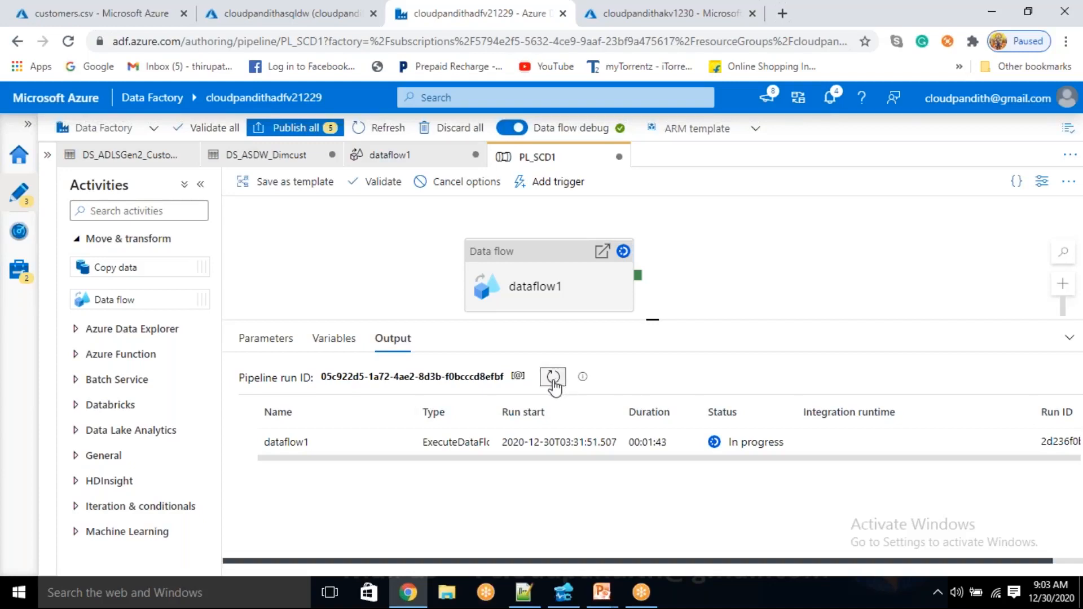
left_click(395, 442)
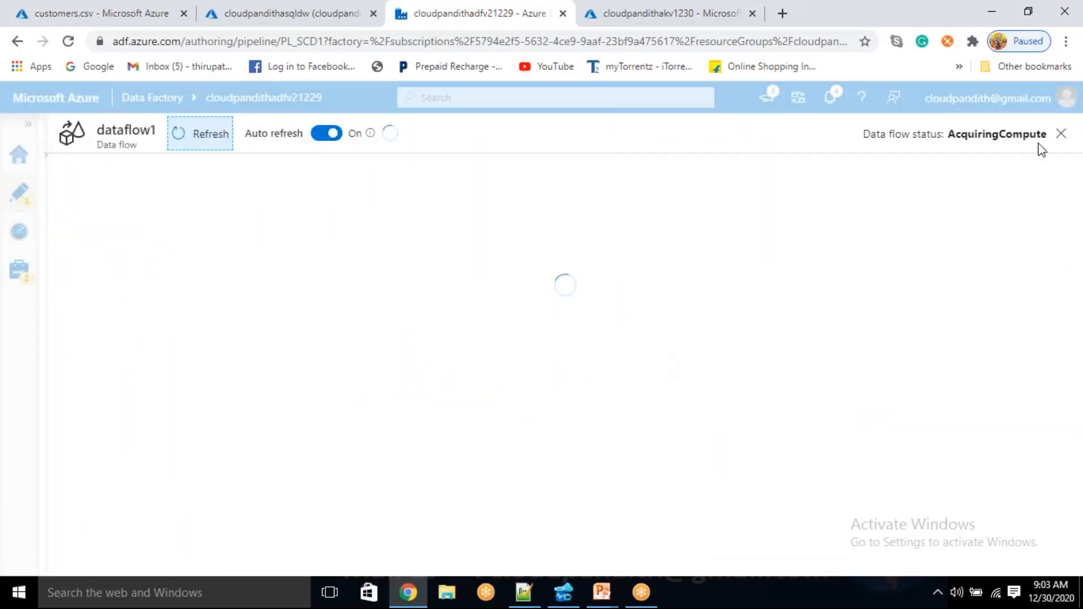
left_click(1061, 134)
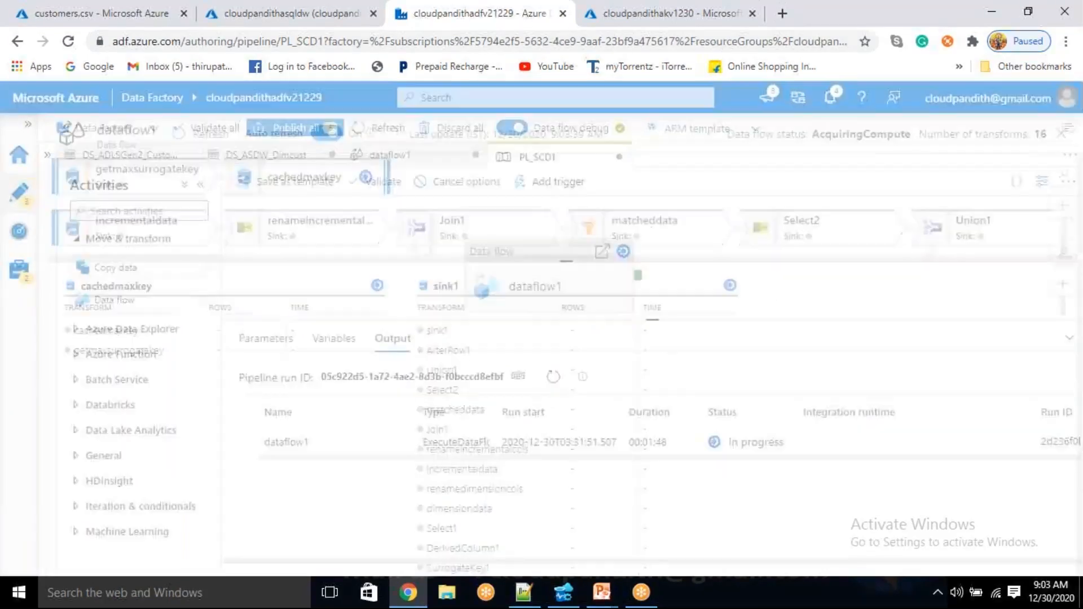
left_click(550, 379)
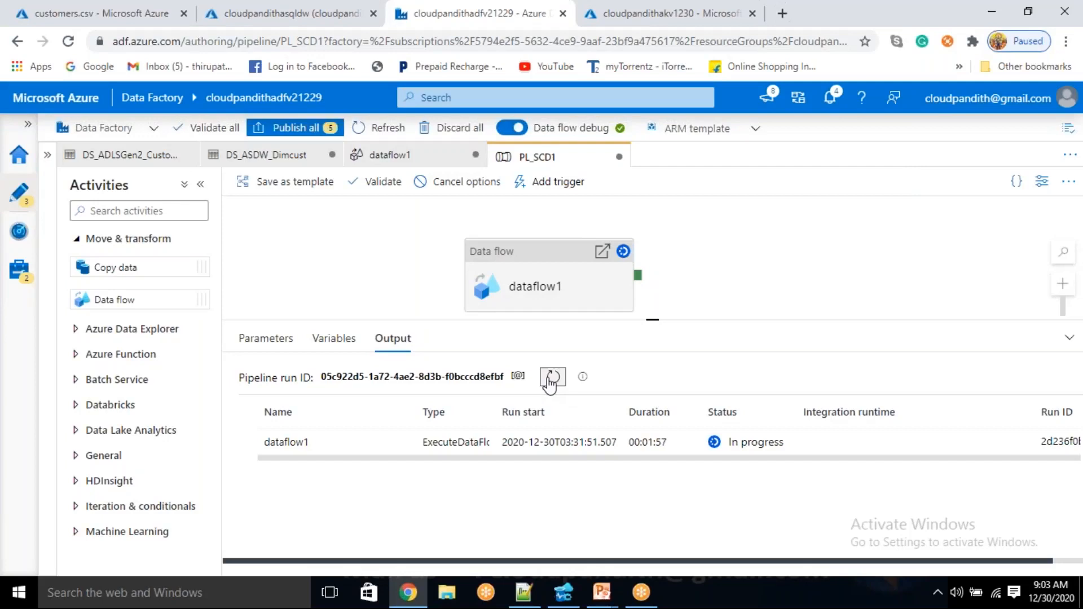
left_click(395, 445)
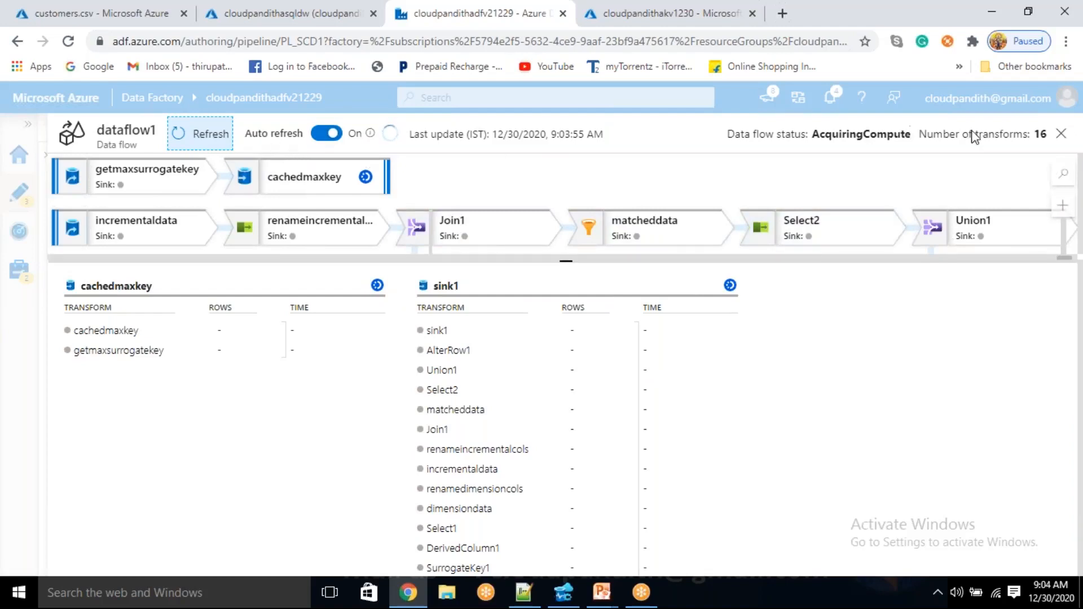
left_click(1060, 137)
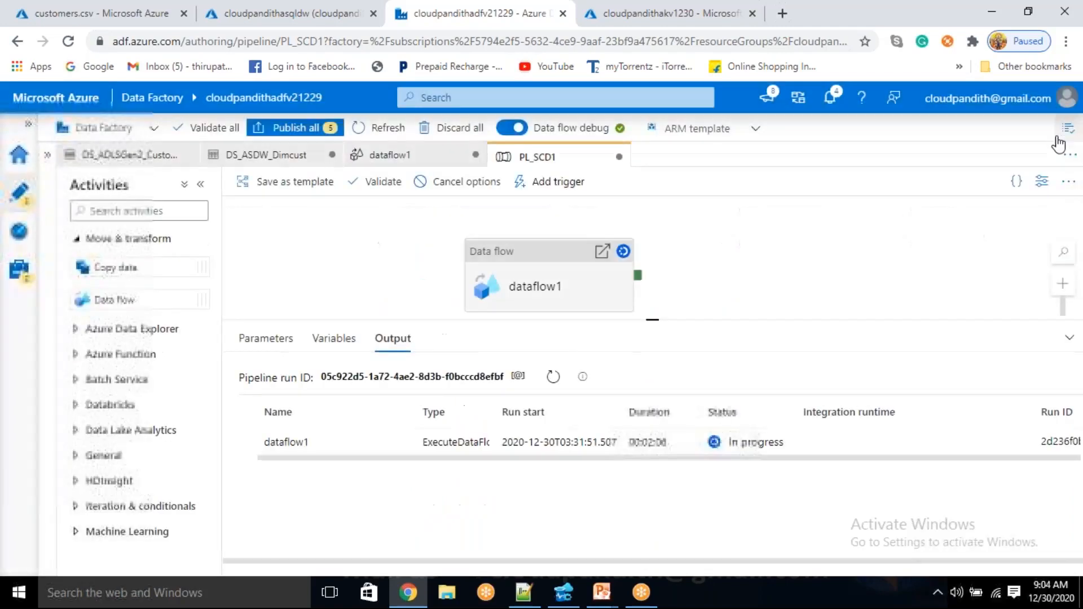
left_click(554, 379)
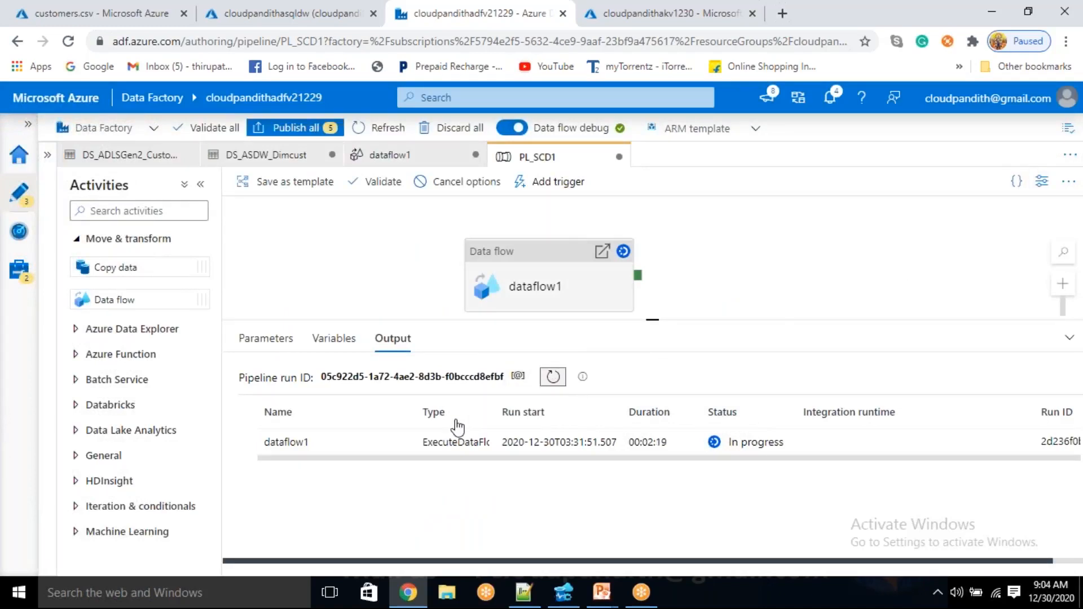
left_click(397, 446)
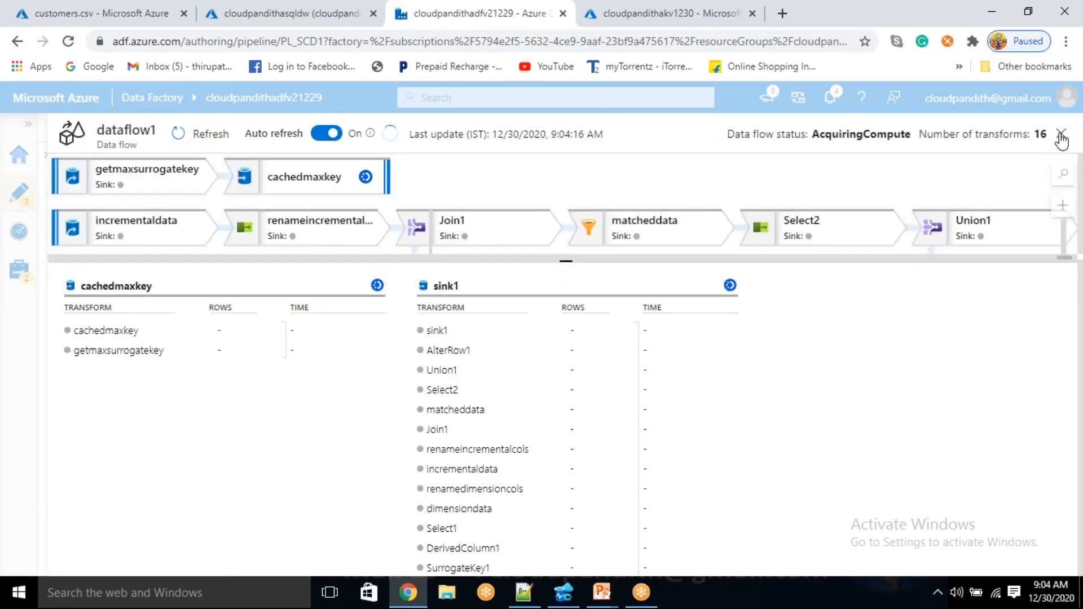
left_click(1060, 135)
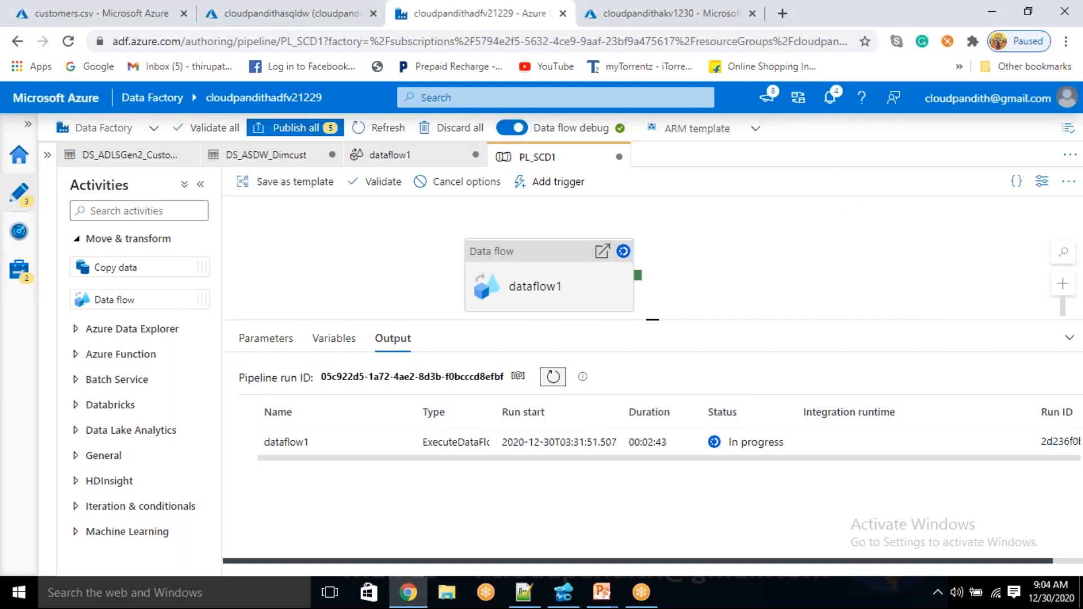
left_click(556, 383)
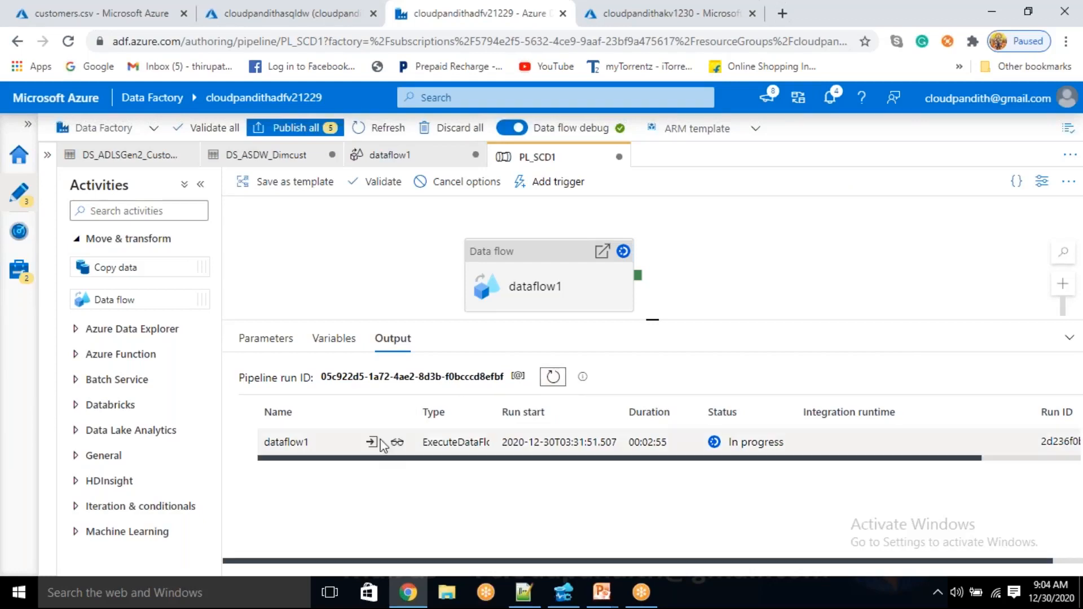
left_click(553, 379)
left_click(552, 379)
left_click(397, 442)
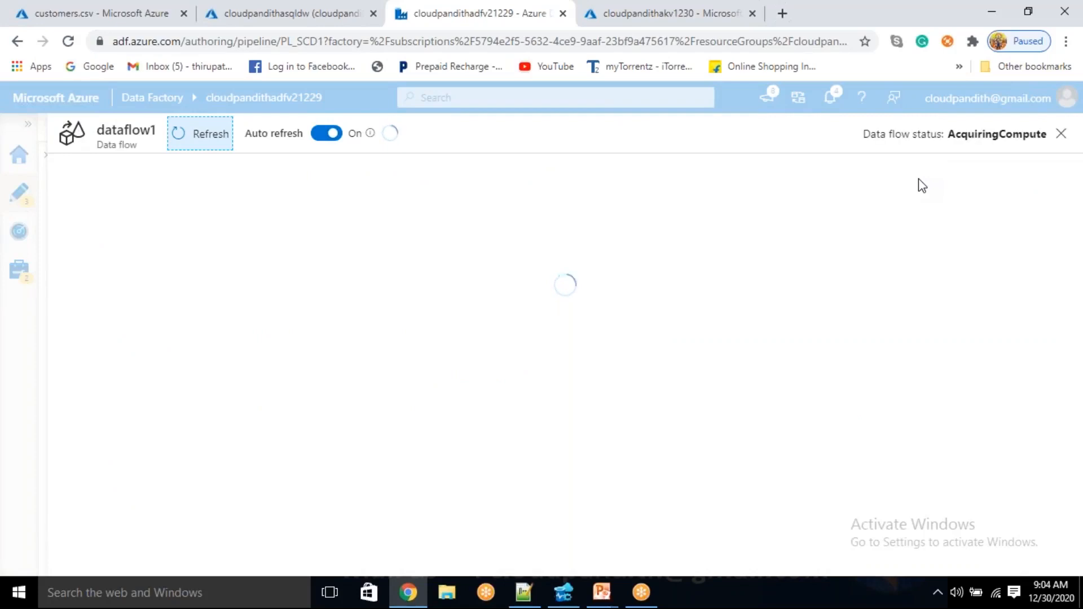
left_click(1059, 136)
left_click(555, 378)
left_click(555, 378)
left_click(555, 378)
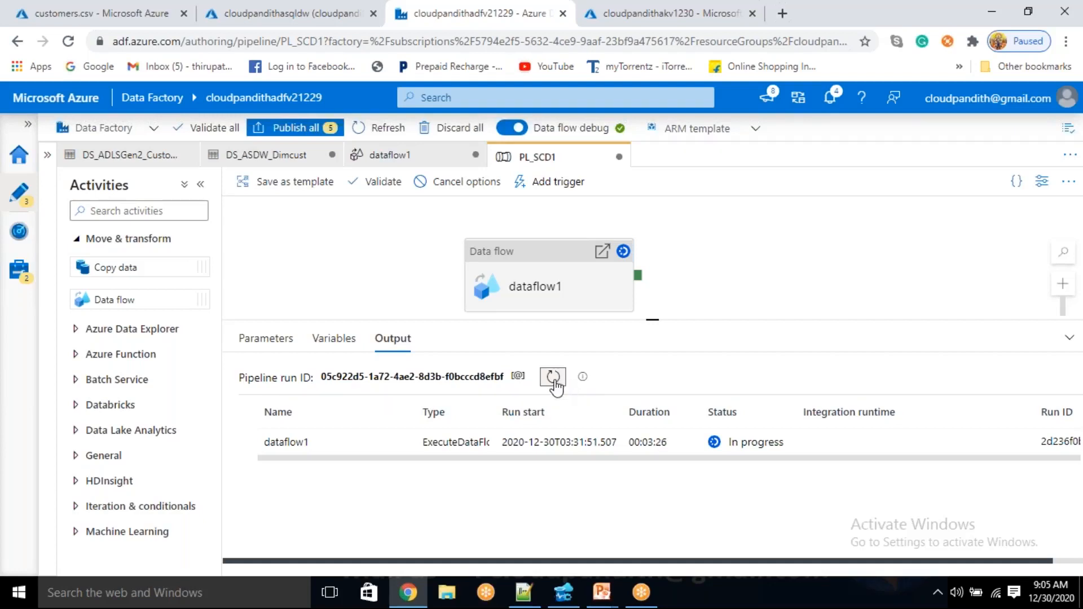
mouse_move(407, 435)
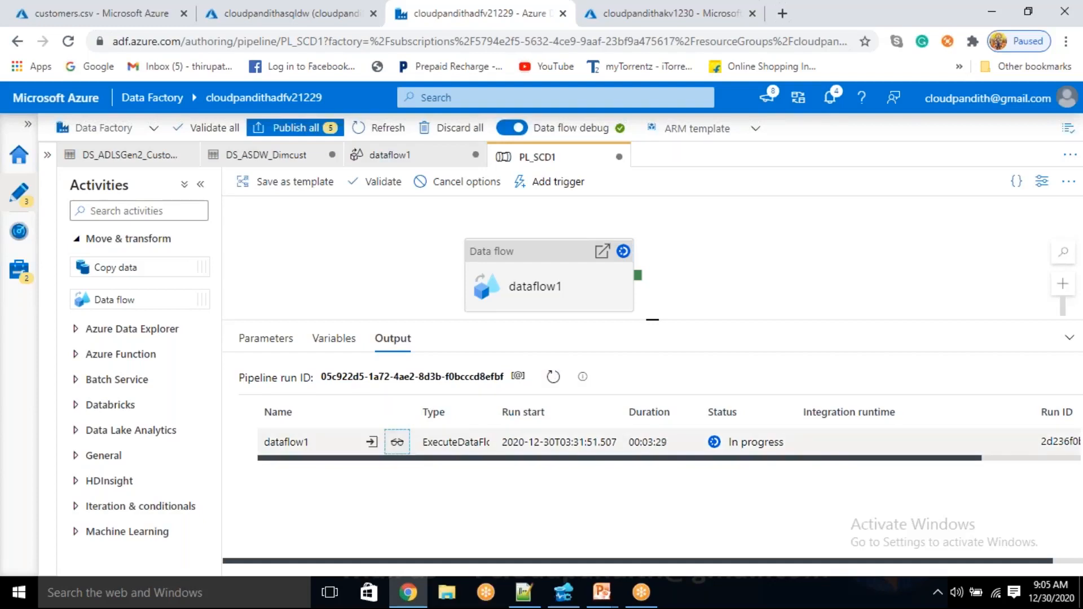
left_click(398, 443)
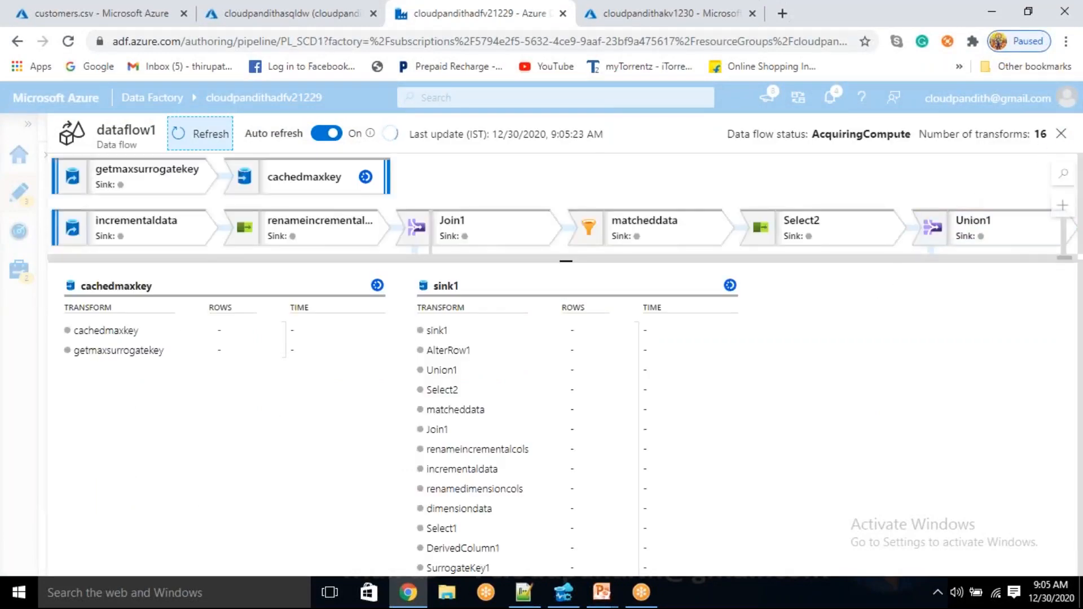
left_click(1061, 136)
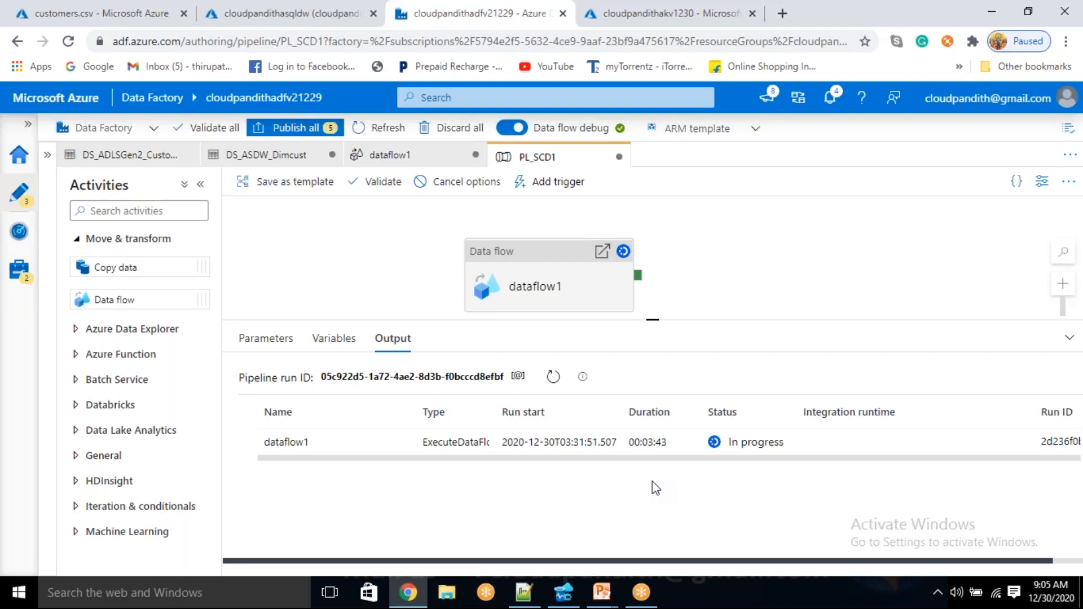
left_click(553, 378)
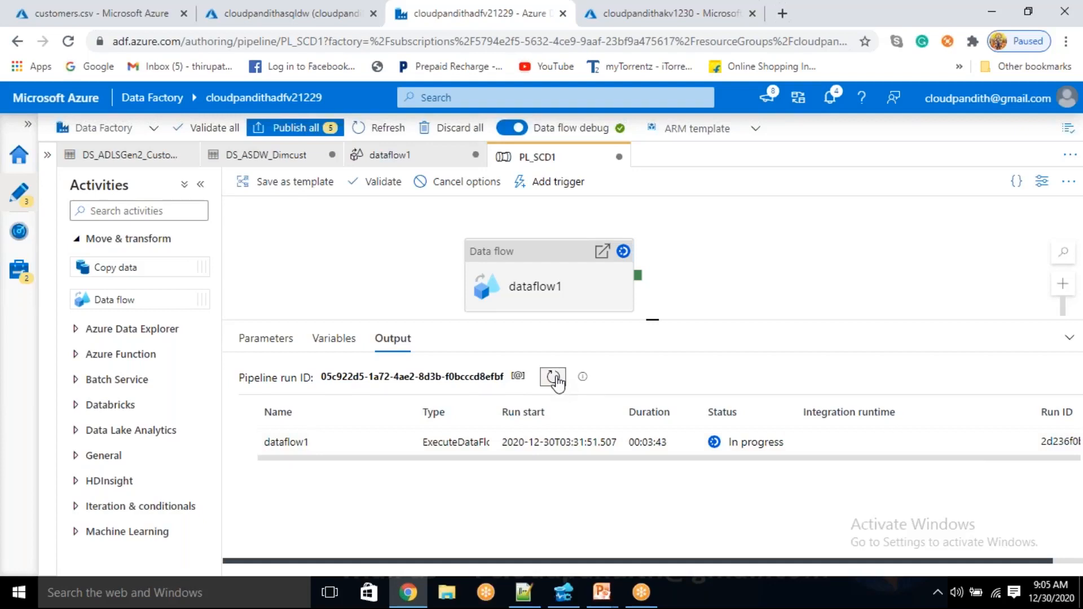
left_click(397, 442)
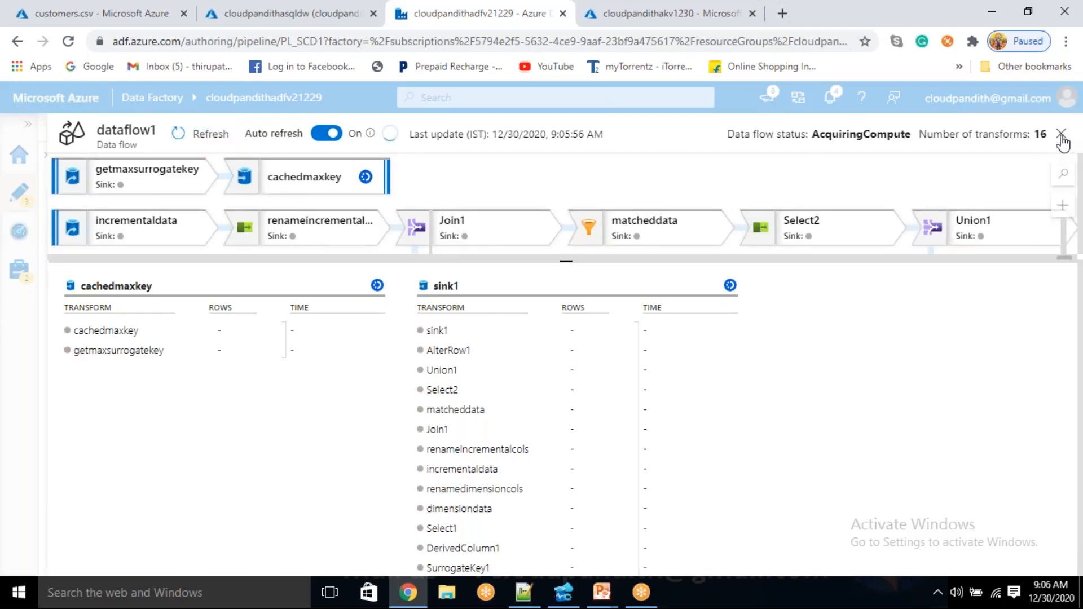
left_click(1062, 135)
left_click(553, 376)
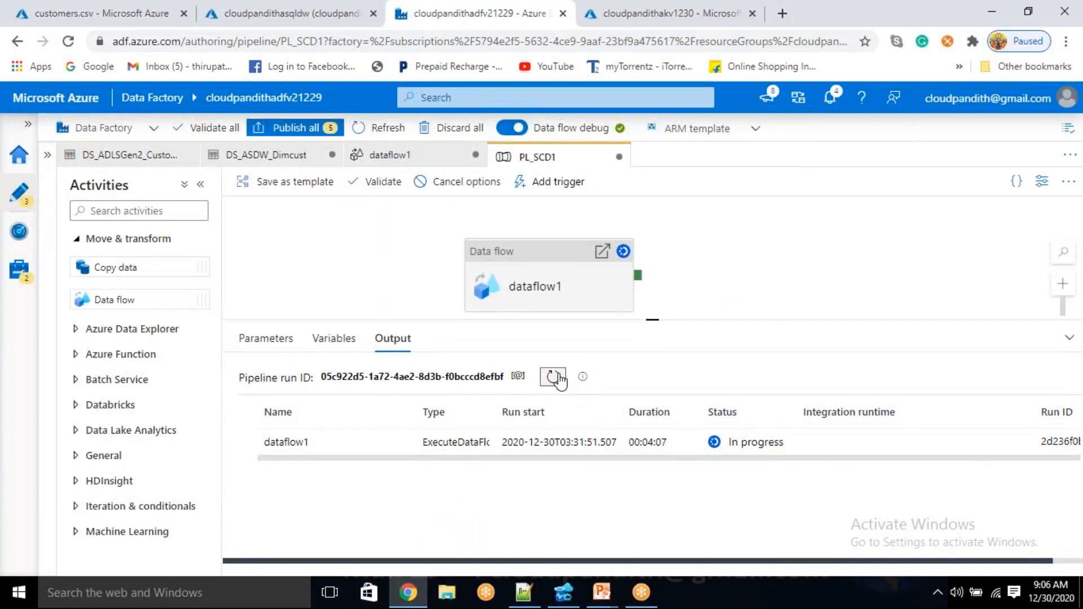
left_click(558, 379)
left_click(398, 443)
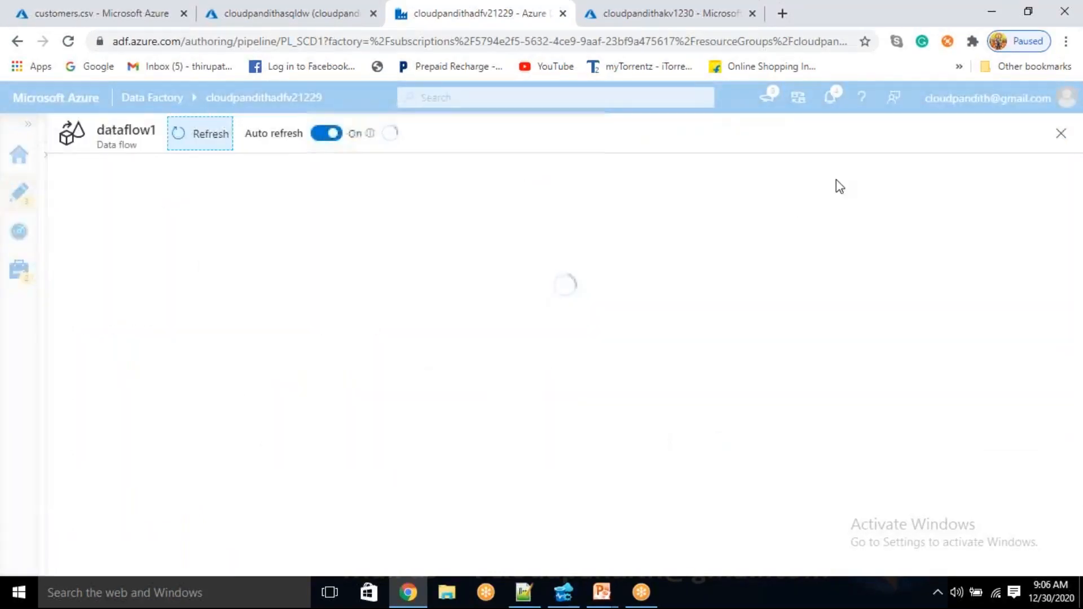
left_click(1061, 134)
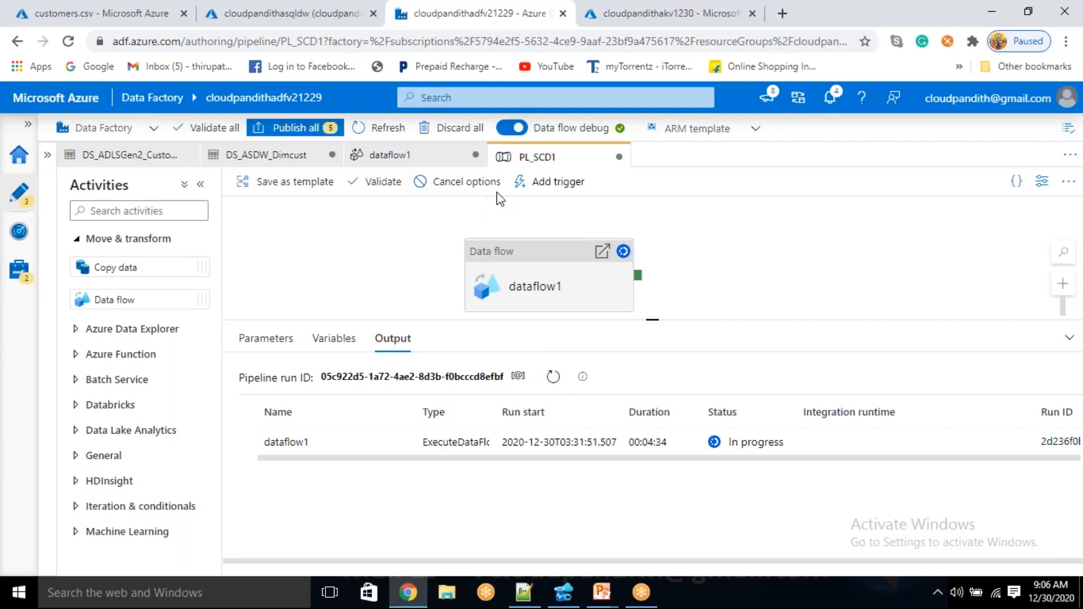
Cancel the PL_SCD1 debug run in progress and refresh its output status
left_click(454, 181)
left_click(481, 232)
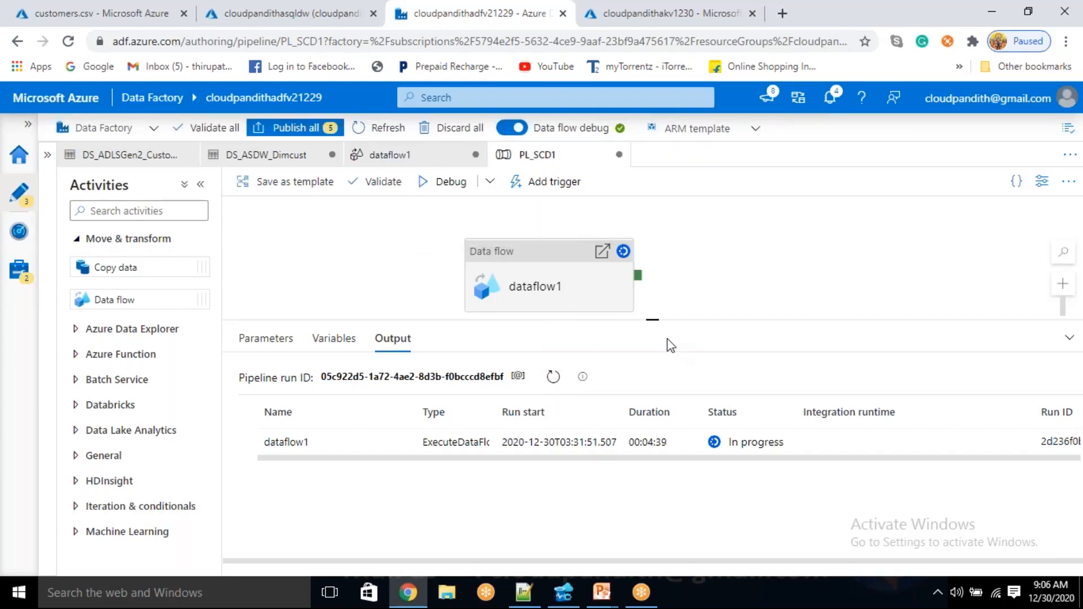
left_click(552, 378)
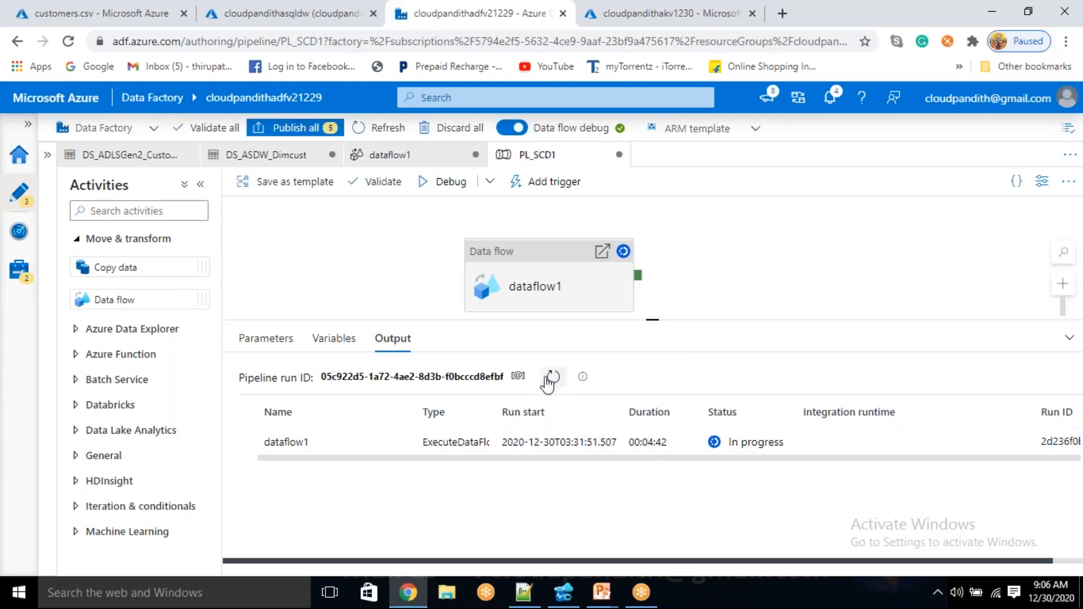
Start a fresh debug run of PL_SCD1 and refresh the output until the new run is listed
left_click(449, 183)
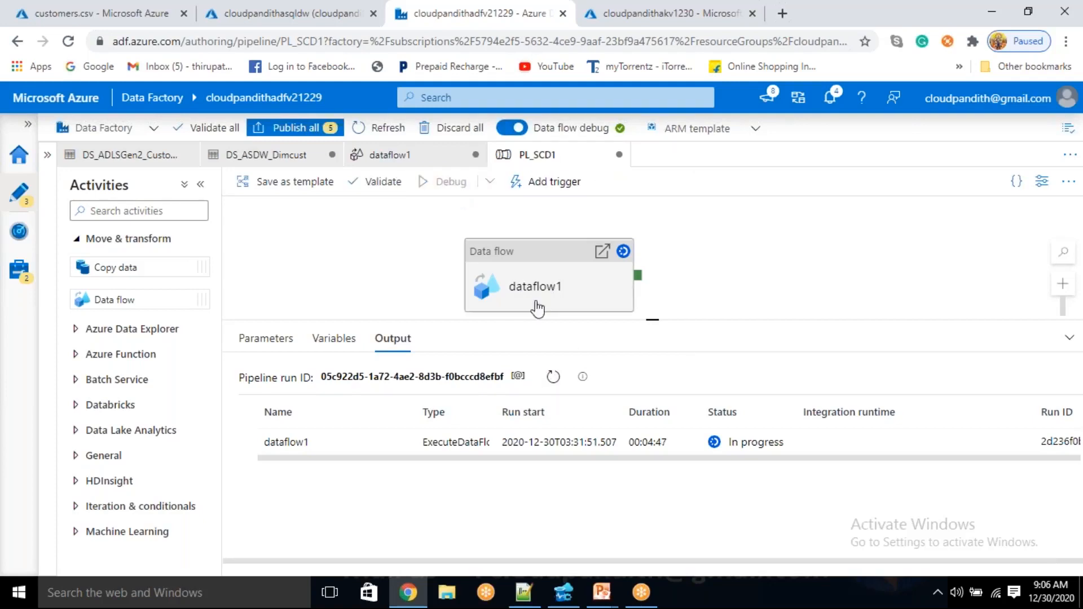
left_click(553, 377)
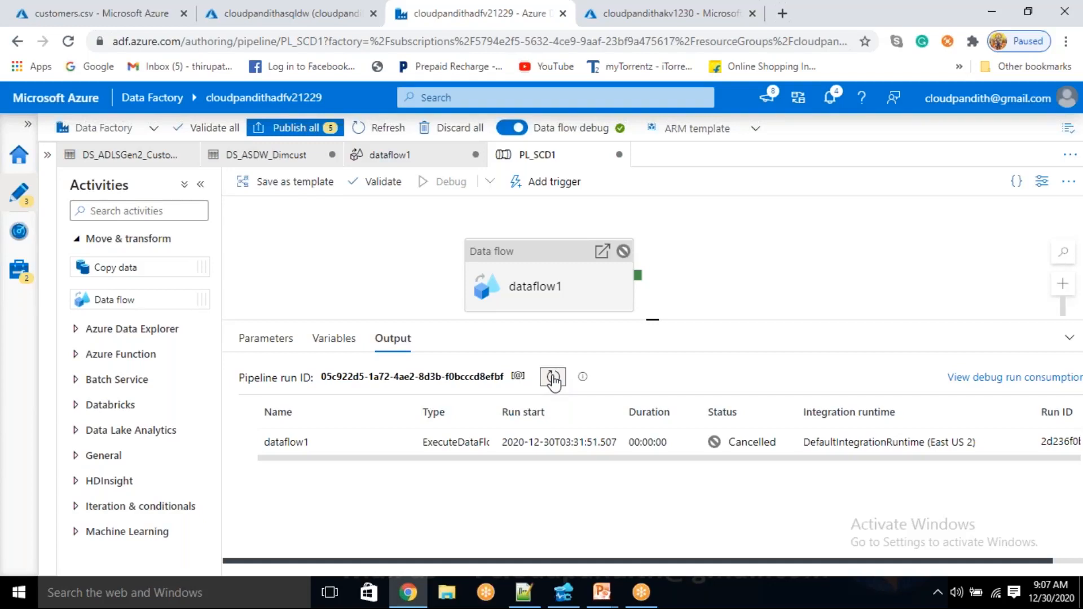
left_click(553, 378)
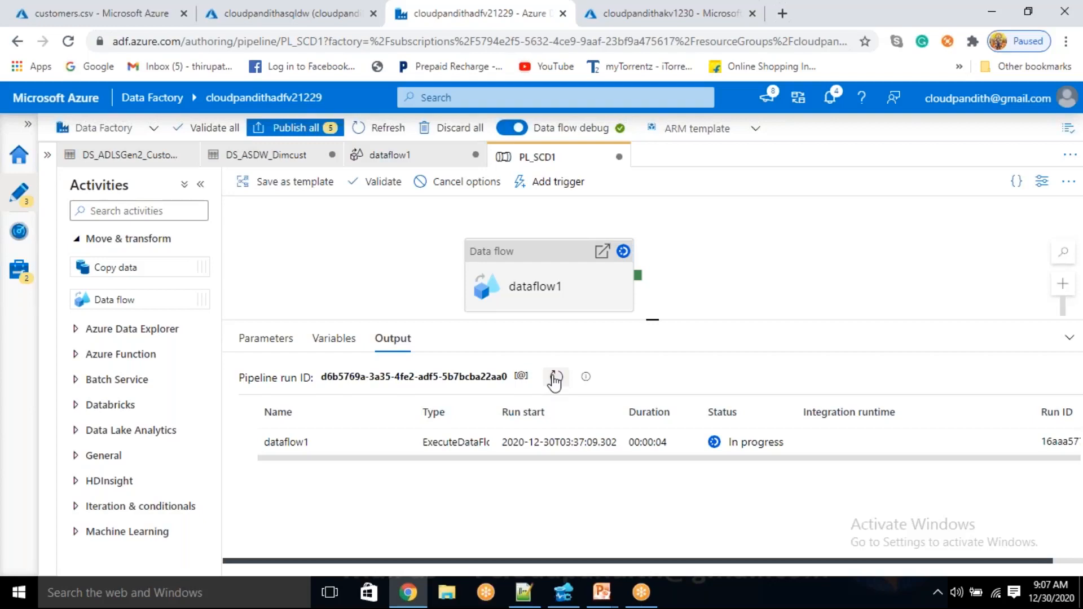
left_click(555, 377)
Examine the dataflow1 run details of the restarted debug run, refreshing the pipeline output between checks
mouse_move(407, 445)
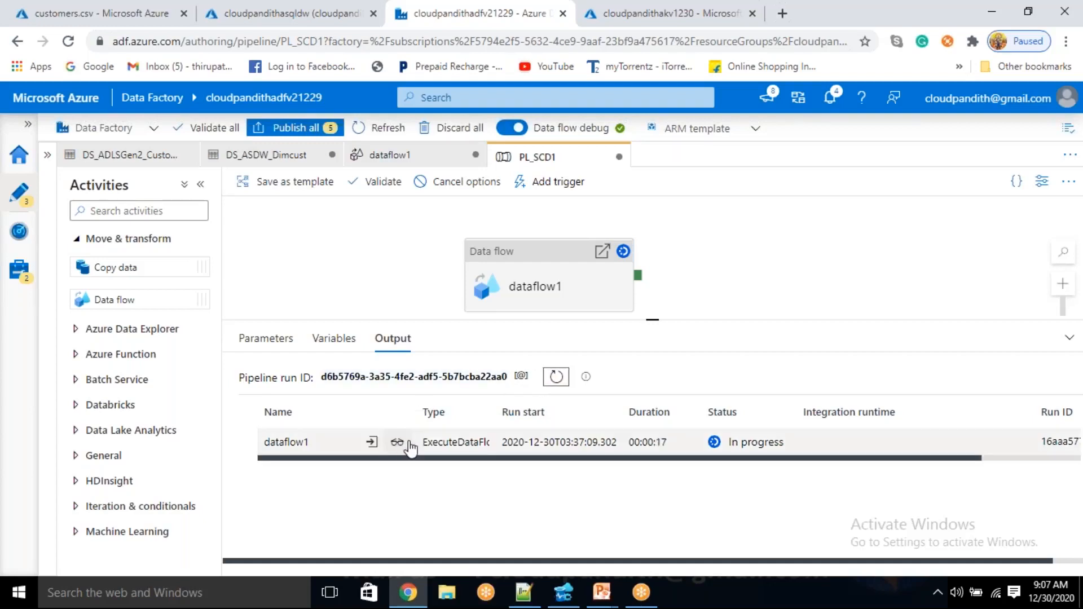
left_click(398, 443)
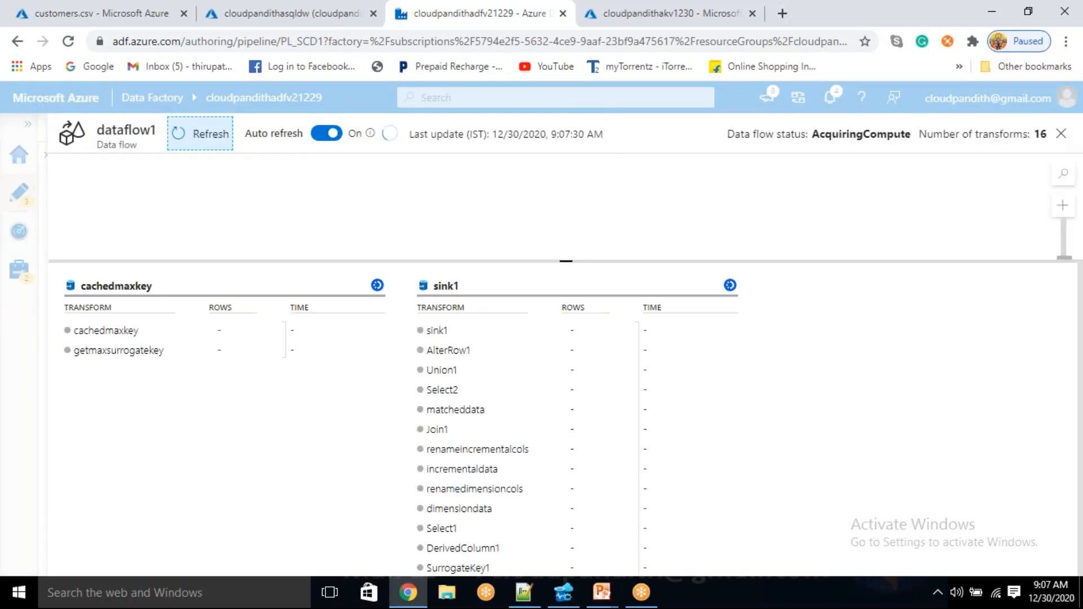
left_click(1062, 134)
left_click(556, 379)
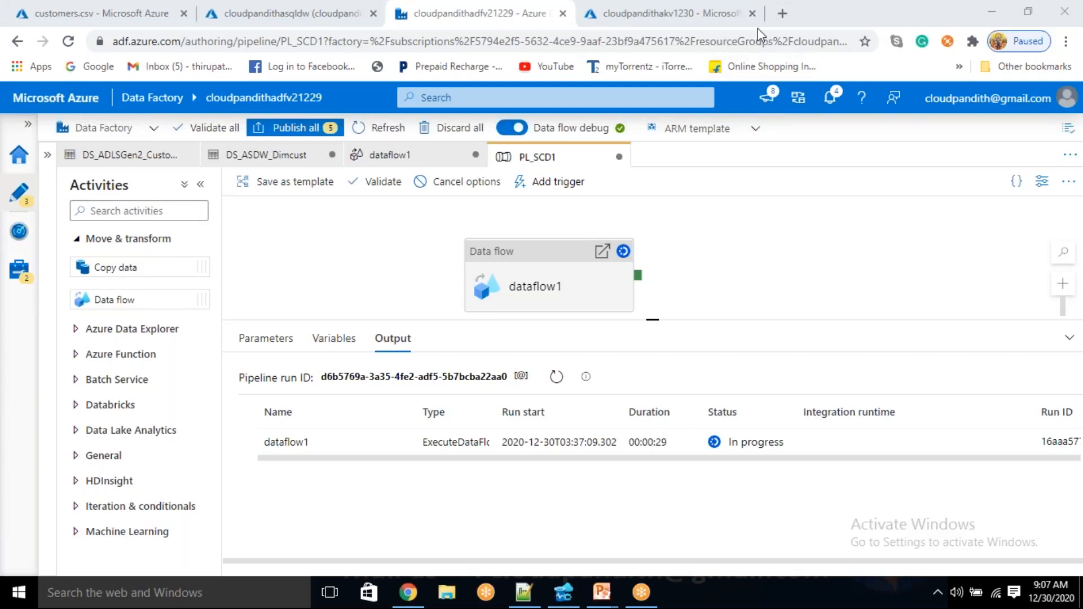
left_click(556, 378)
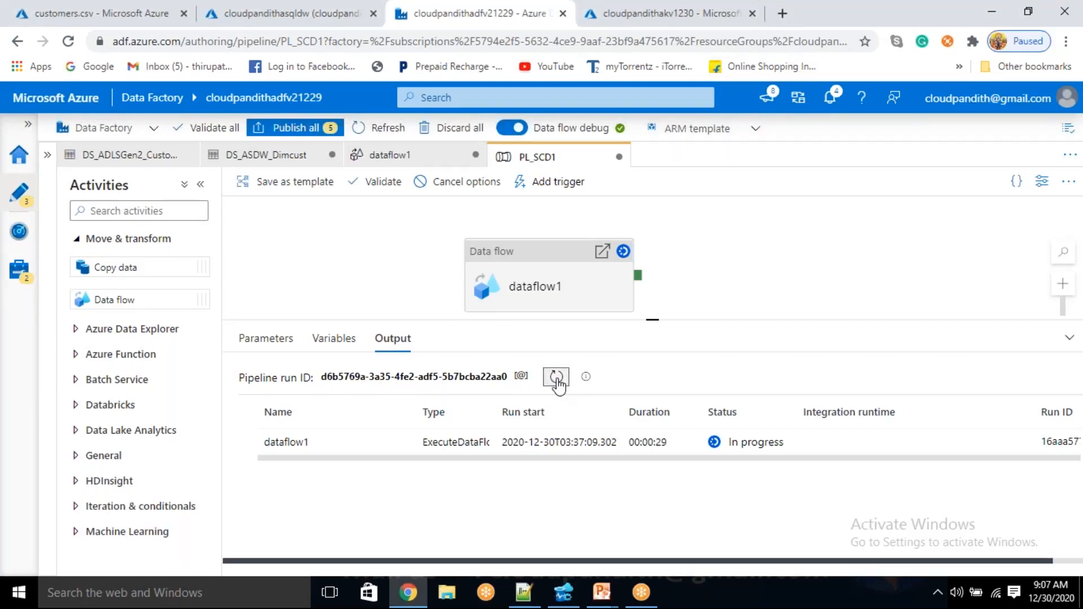
left_click(395, 443)
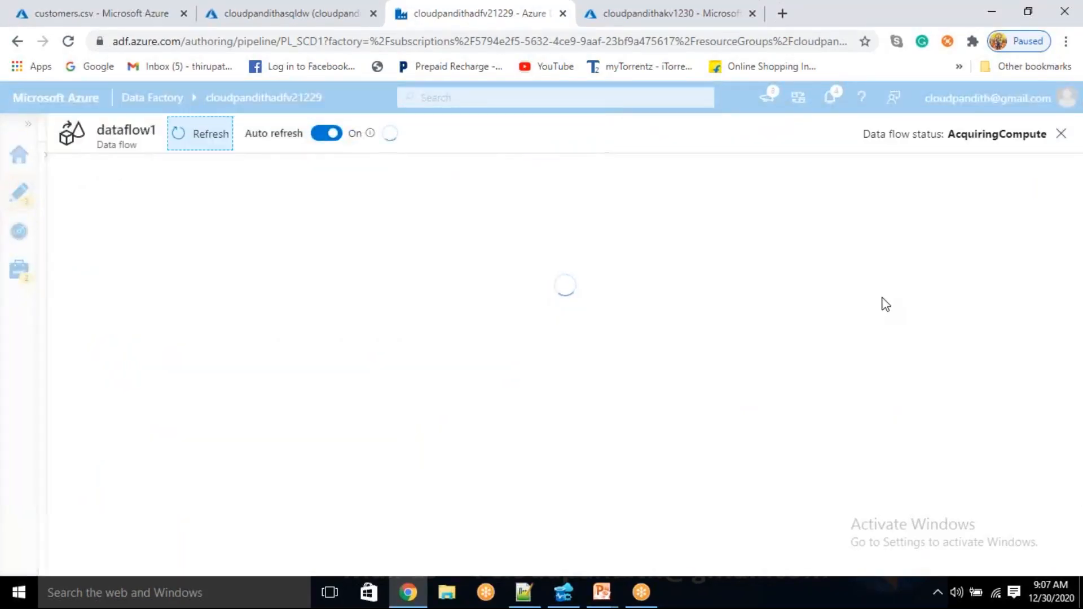
left_click(1060, 136)
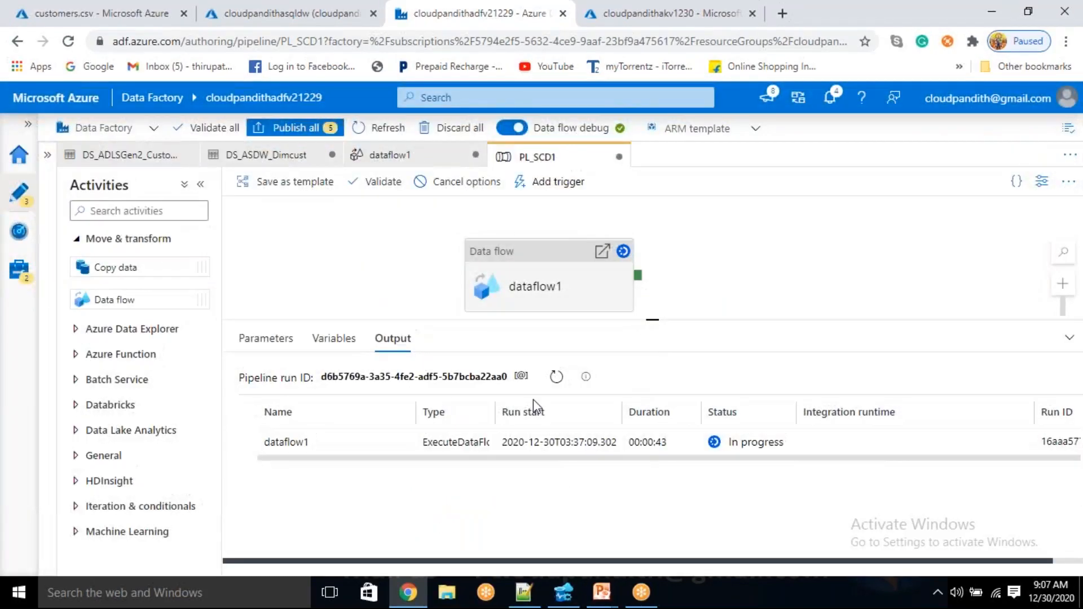
double_click(553, 379)
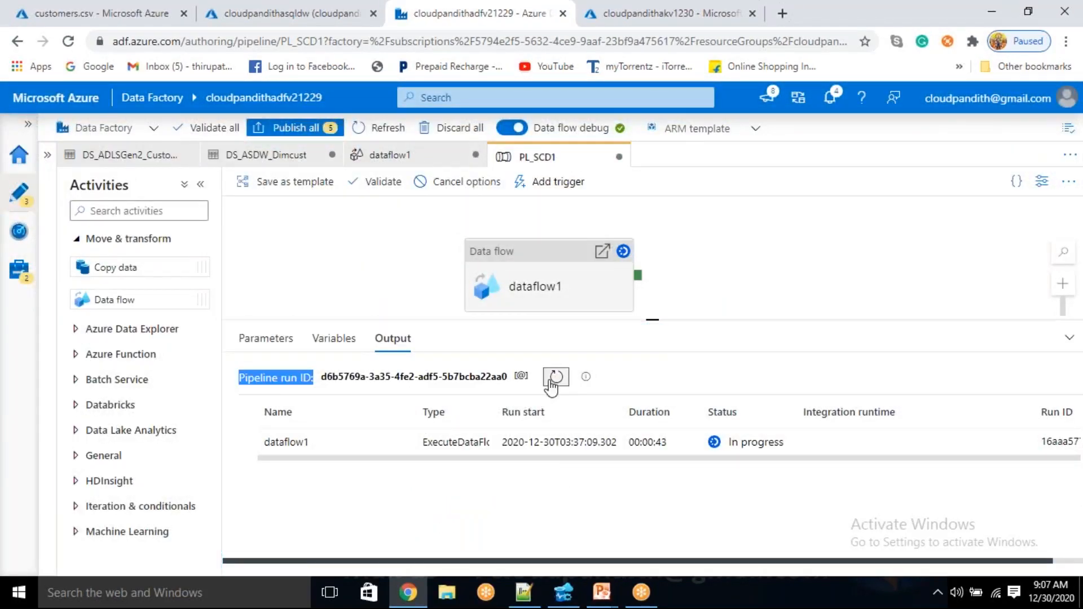
left_click(550, 383)
left_click(551, 384)
left_click(551, 384)
left_click(551, 384)
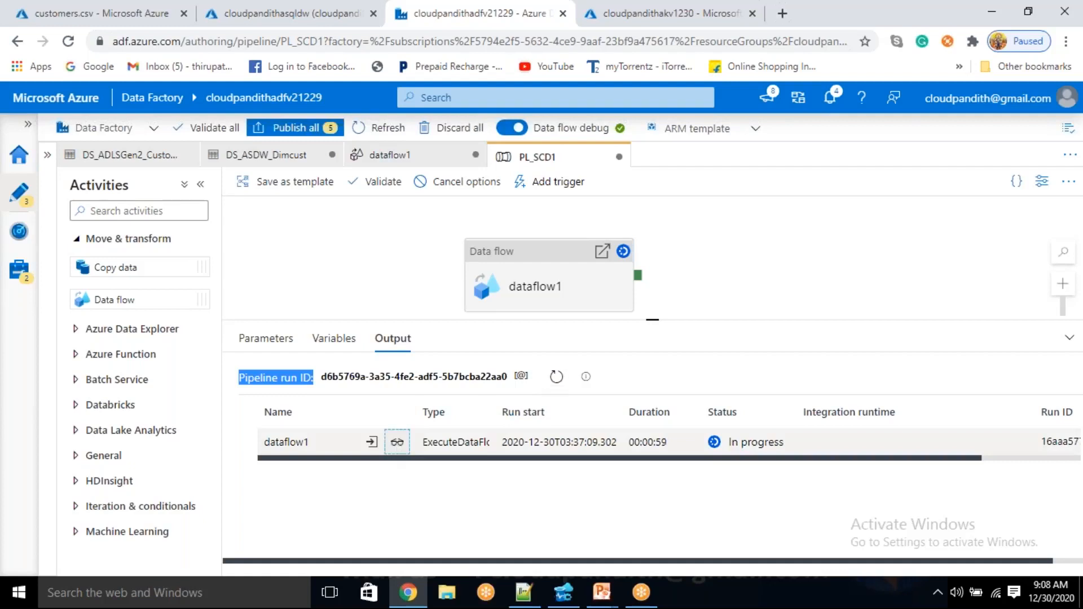
left_click(395, 442)
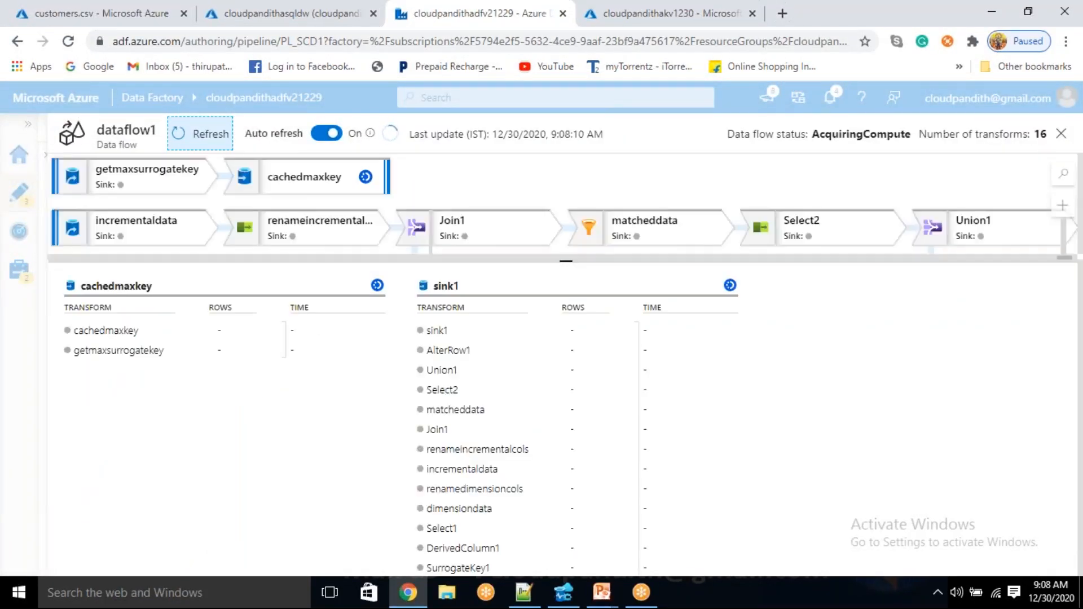
left_click(1059, 140)
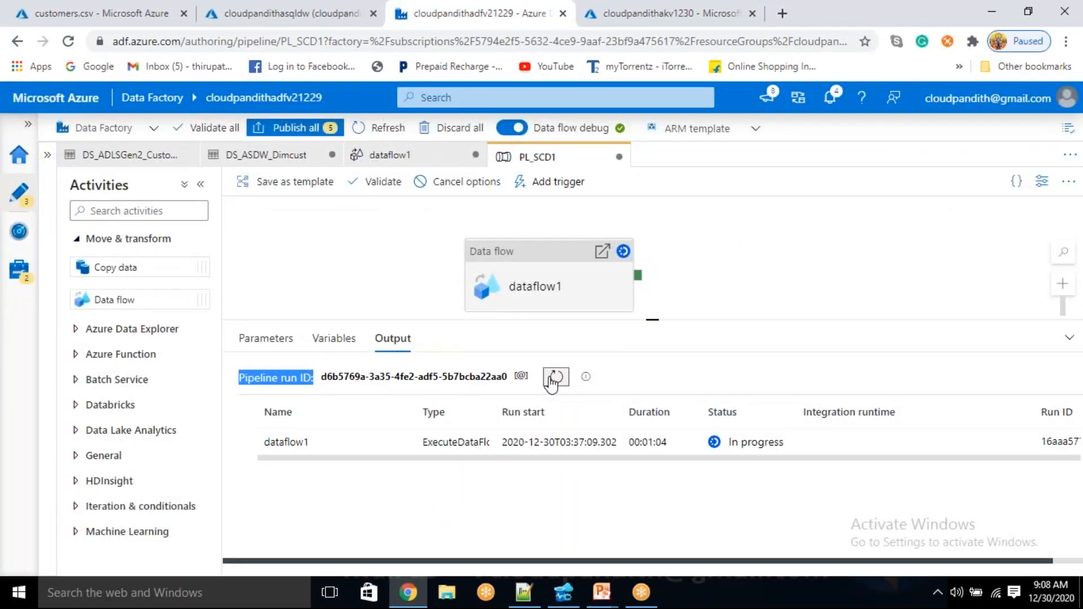
left_click(400, 442)
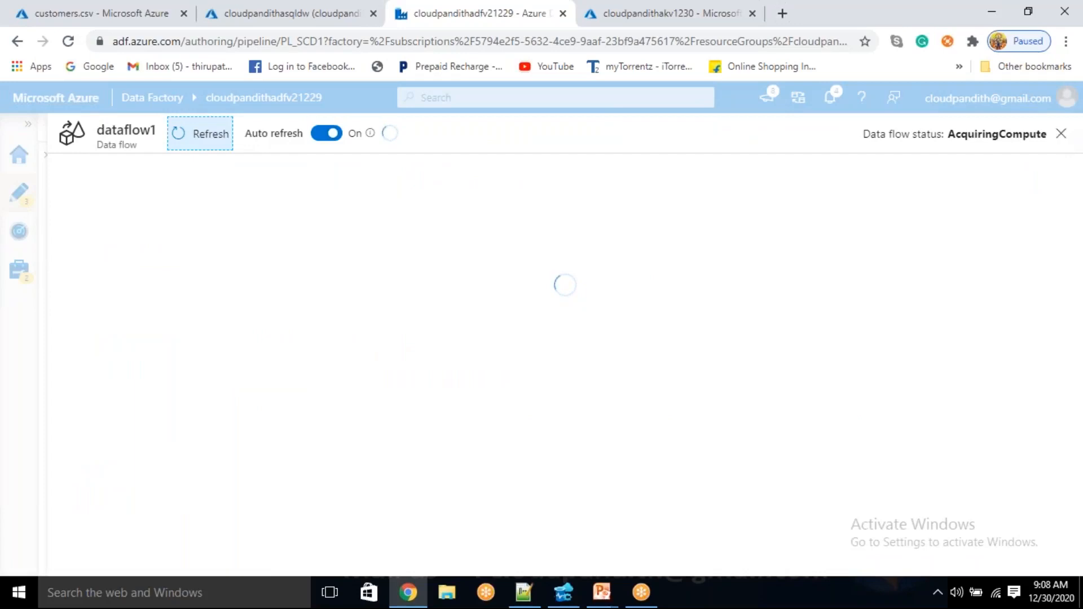
left_click(1061, 133)
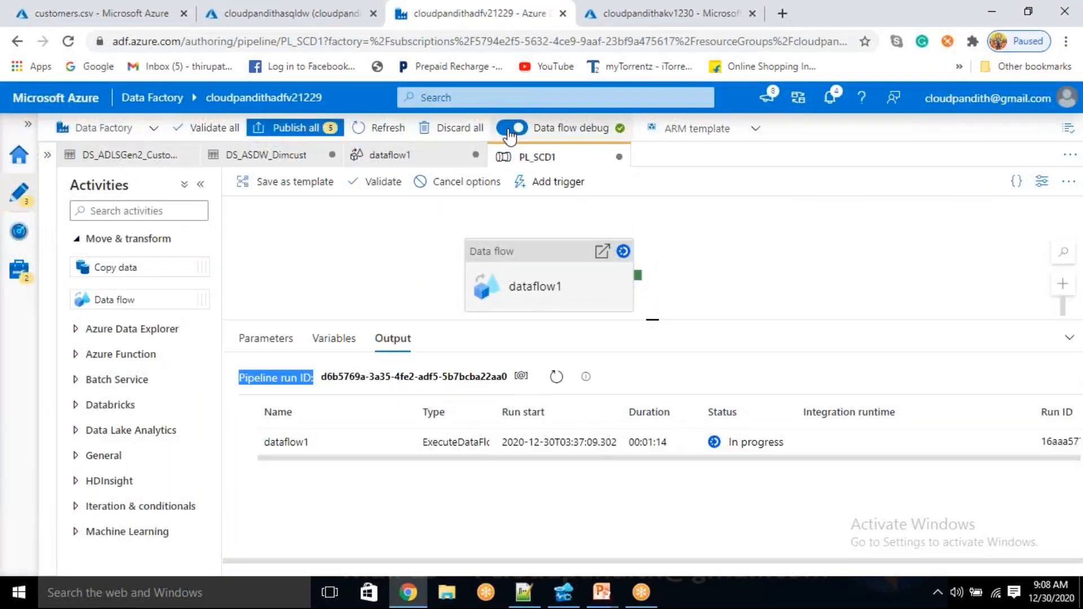
Turn the data flow debug session off and restart it on AutoResolveIntegrationRuntime with a selected time to live
left_click(510, 131)
left_click(442, 384)
left_click(510, 128)
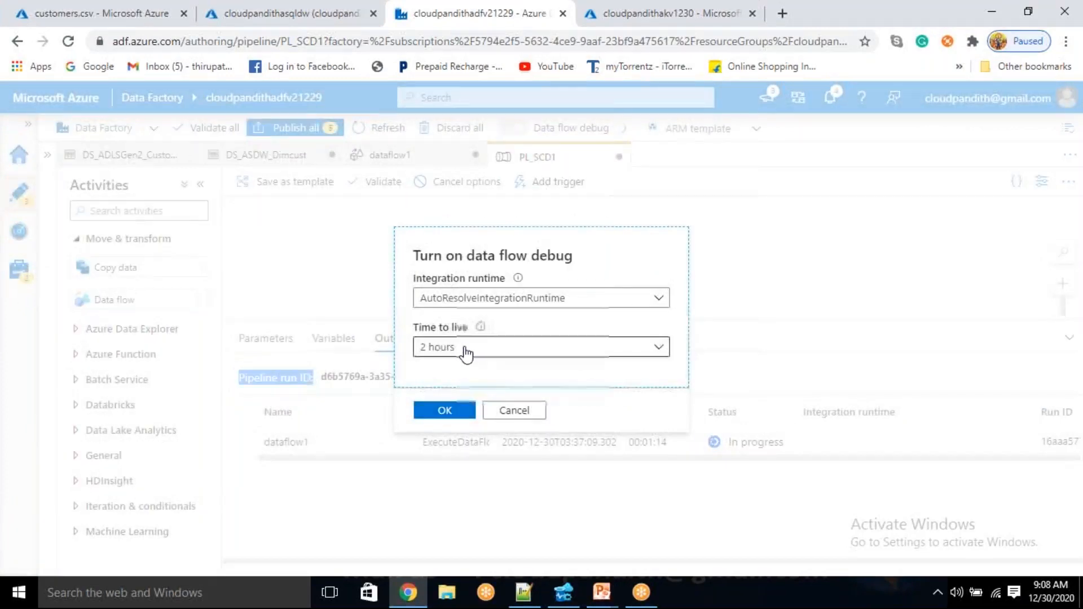
left_click(466, 352)
left_click(447, 370)
left_click(442, 411)
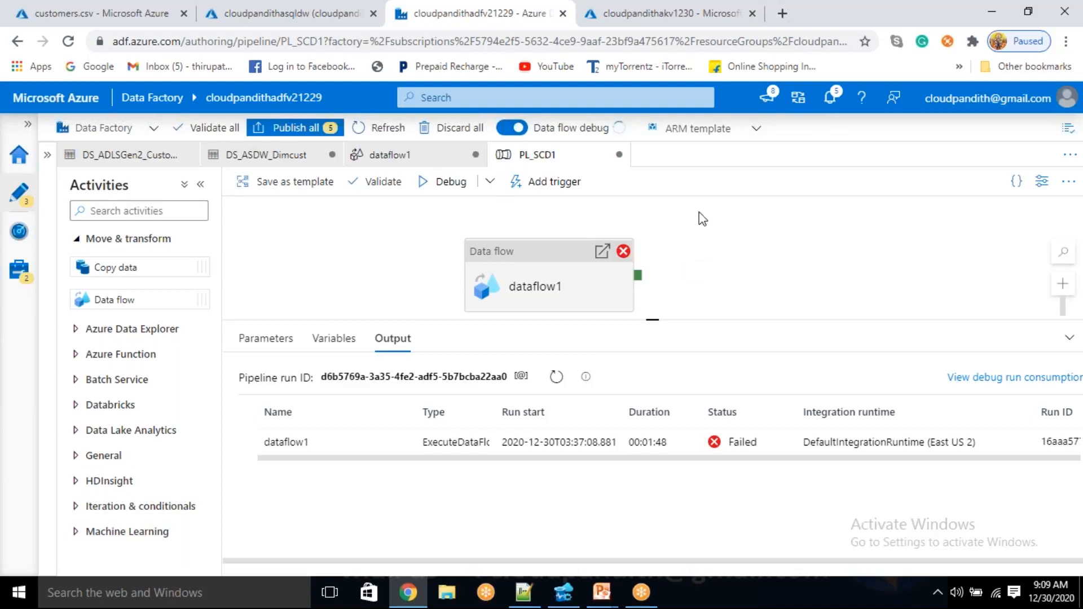
Refresh the PL_SCD1 pipeline output repeatedly while the data flow debug session starts up
left_click(798, 23)
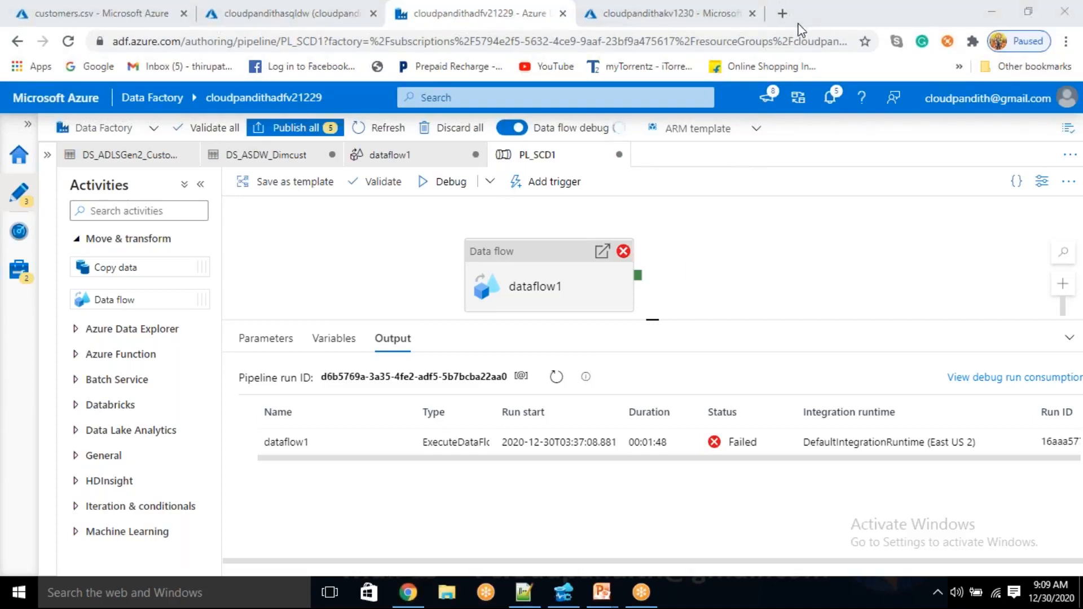
left_click(555, 379)
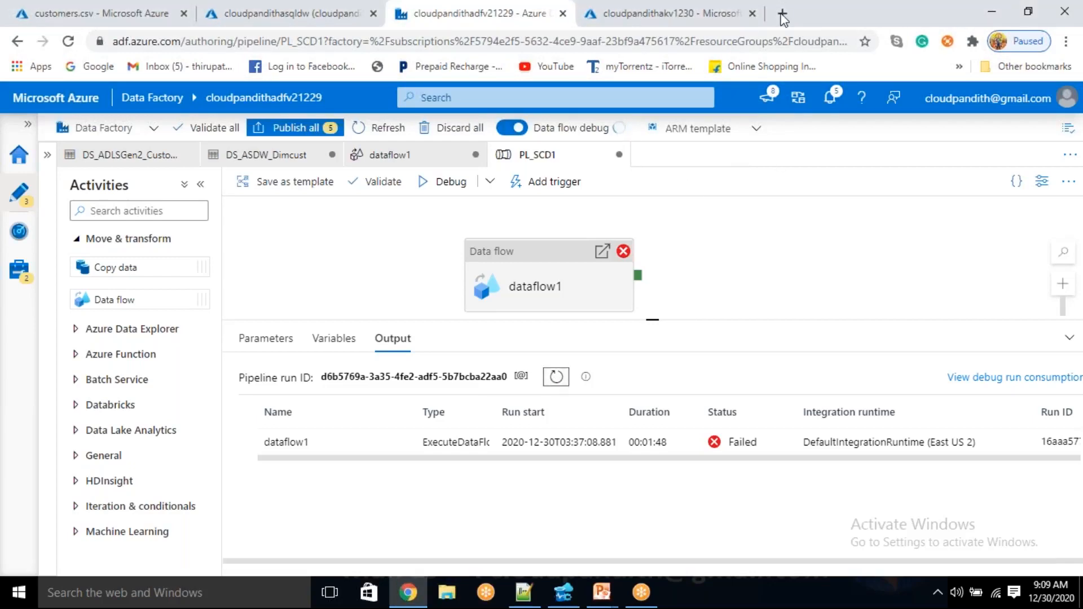
left_click(811, 23)
left_click(556, 379)
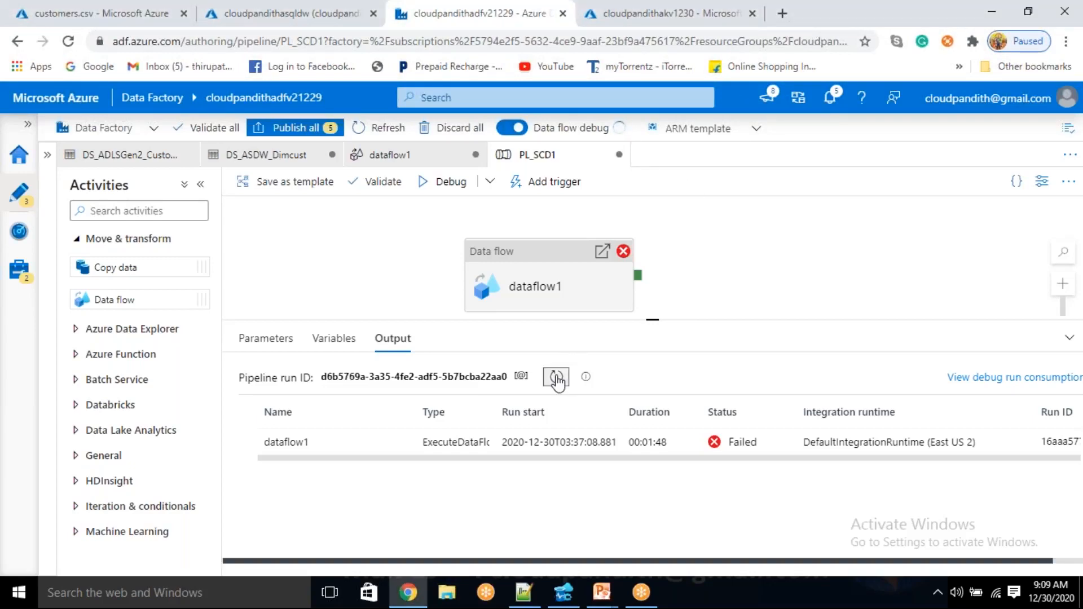
left_click(804, 24)
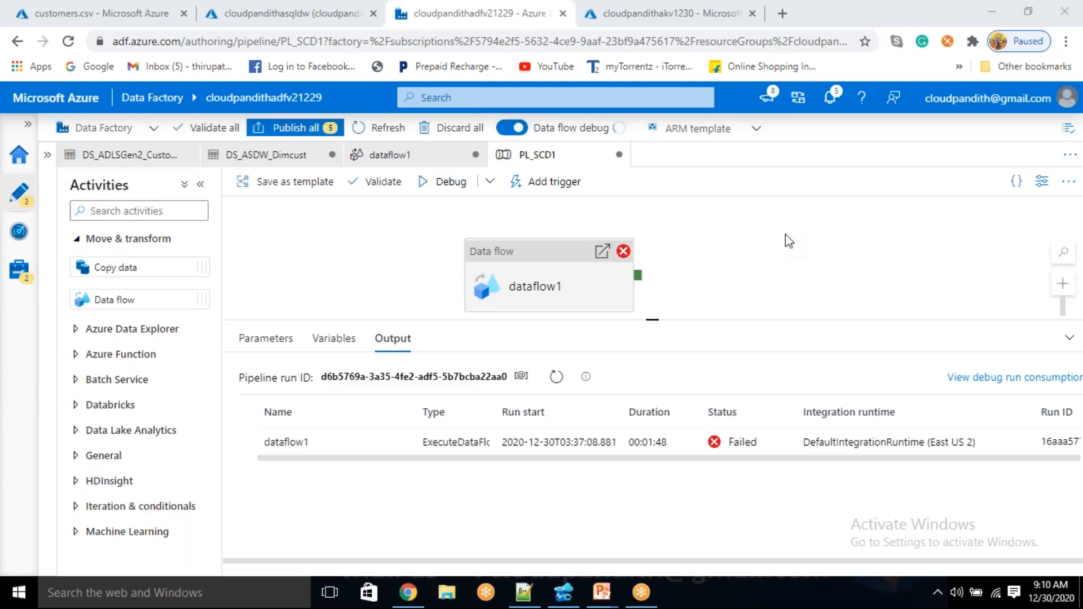
left_click(558, 378)
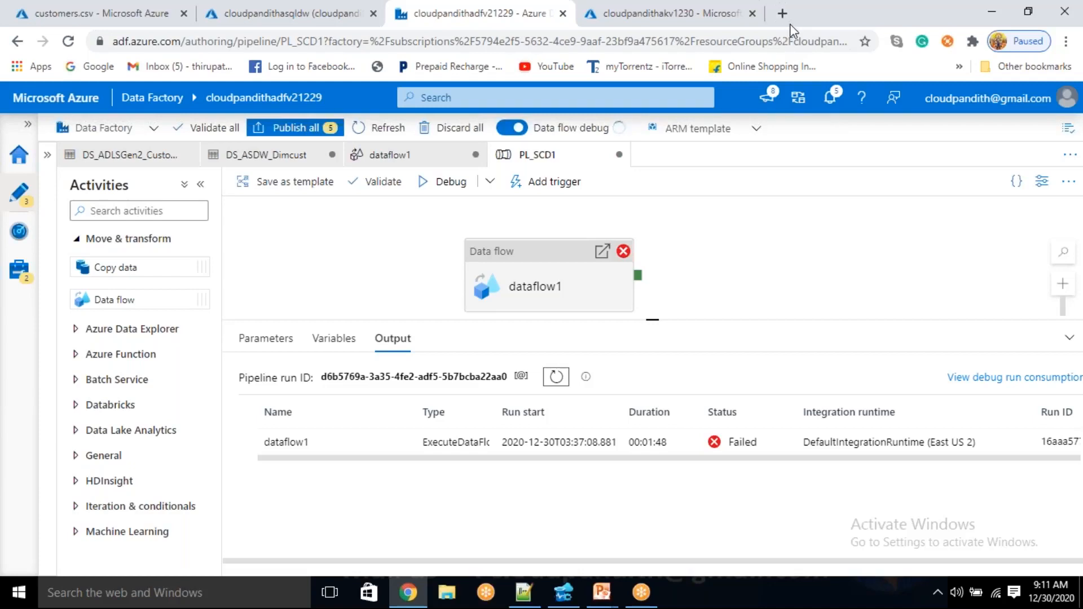
Publish all pending changes: PL_SCD1, DS_ADLSGen2_Customercsv, DS_ASDW_Dimcust, dataflow1 and LS_ASDW
left_click(318, 128)
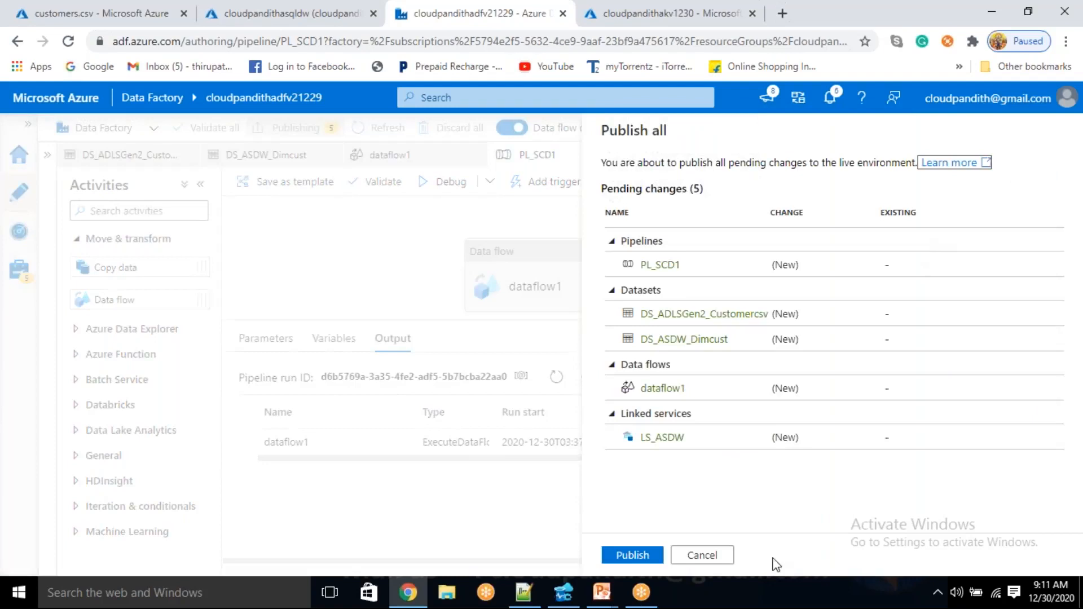
left_click(768, 555)
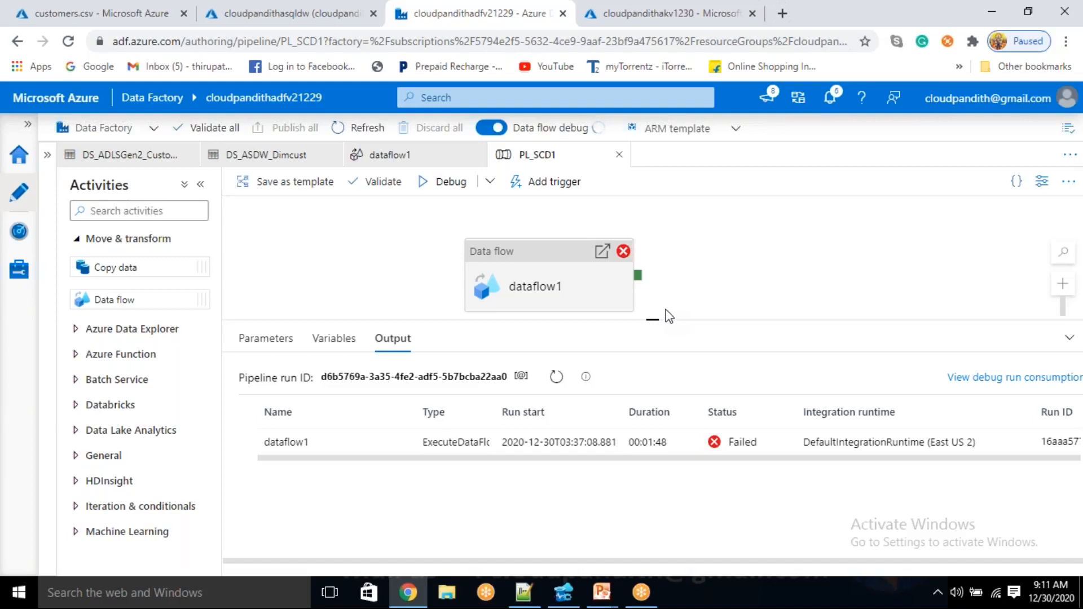
left_click(800, 37)
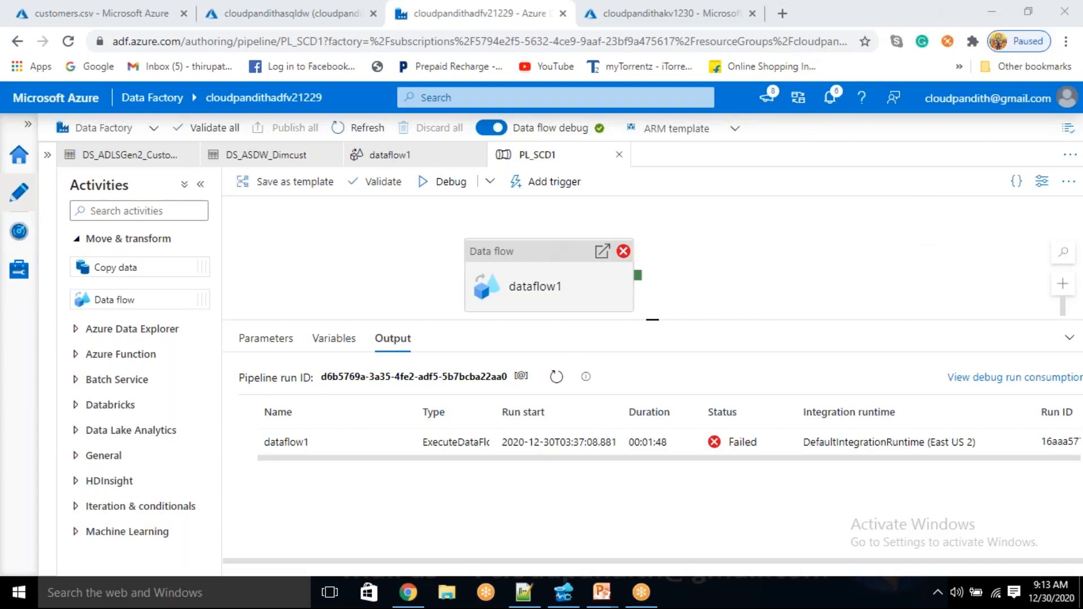
Start a debug run of the published PL_SCD1 pipeline and refresh the output until the new run is listed
left_click(459, 188)
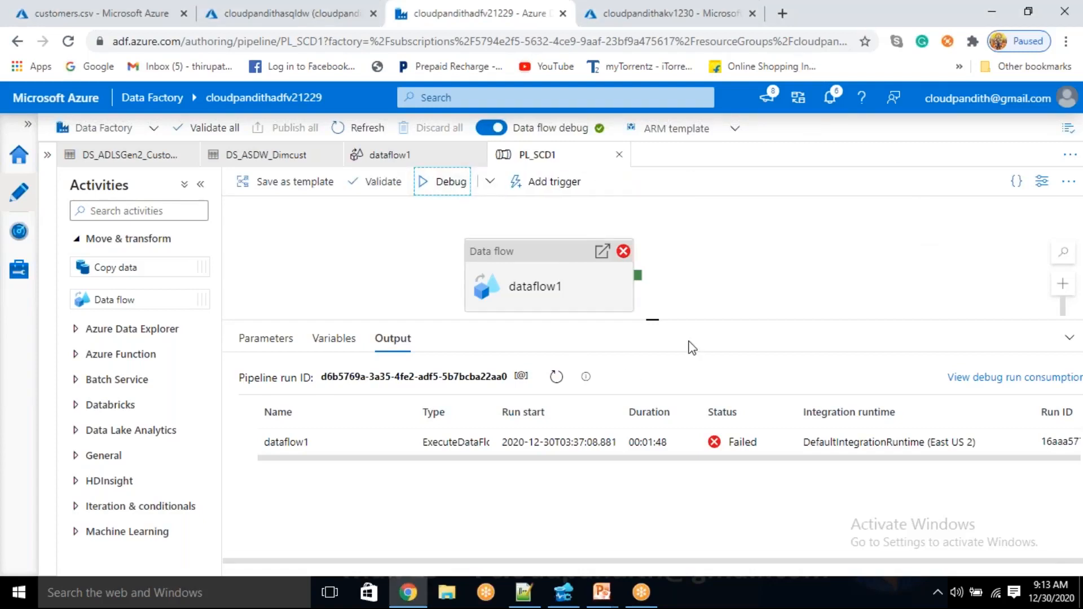
left_click(556, 377)
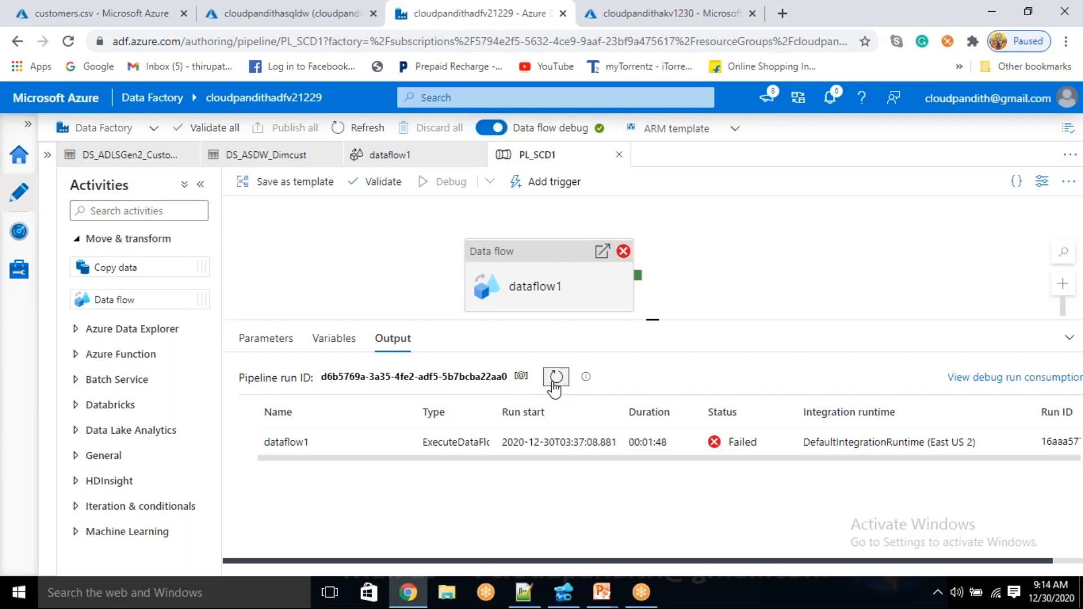
left_click(556, 377)
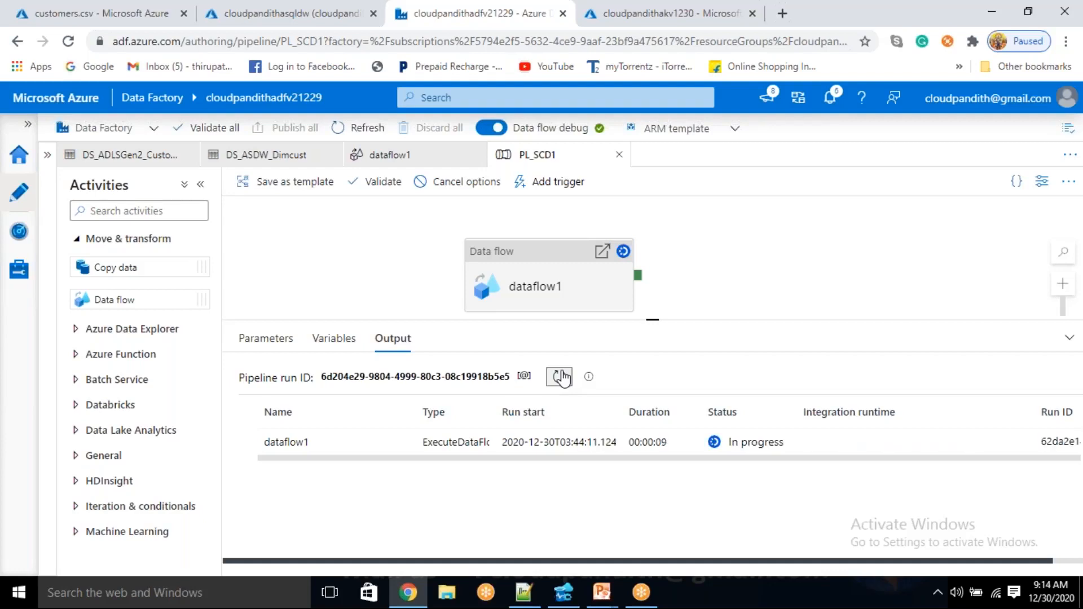
Monitor the dataflow1 run details, refreshing them to check the rows processed by cachedmaxkey and sink1
left_click(400, 444)
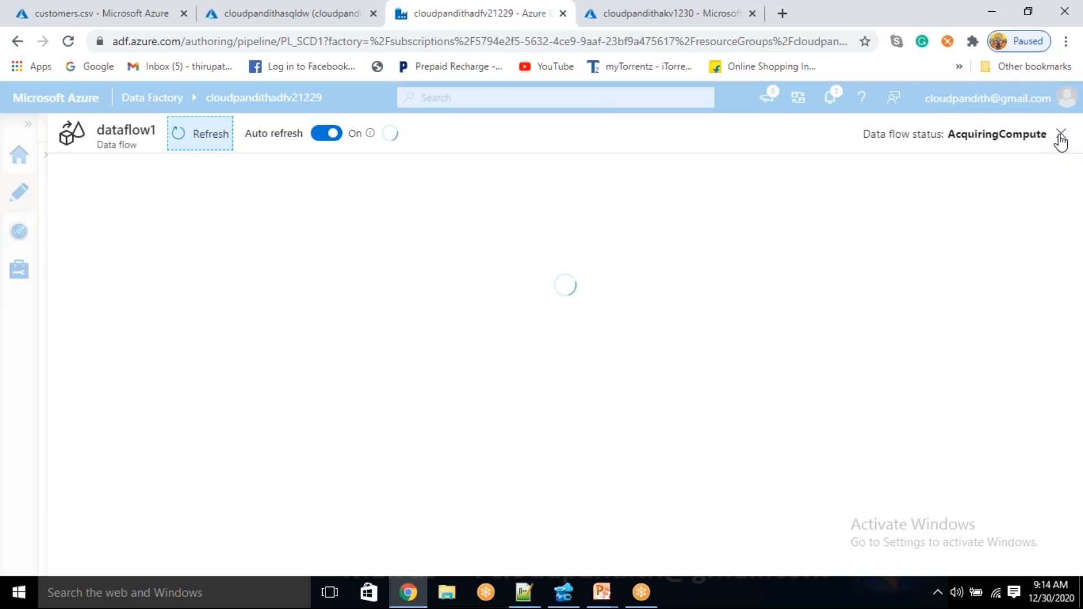
left_click(1060, 135)
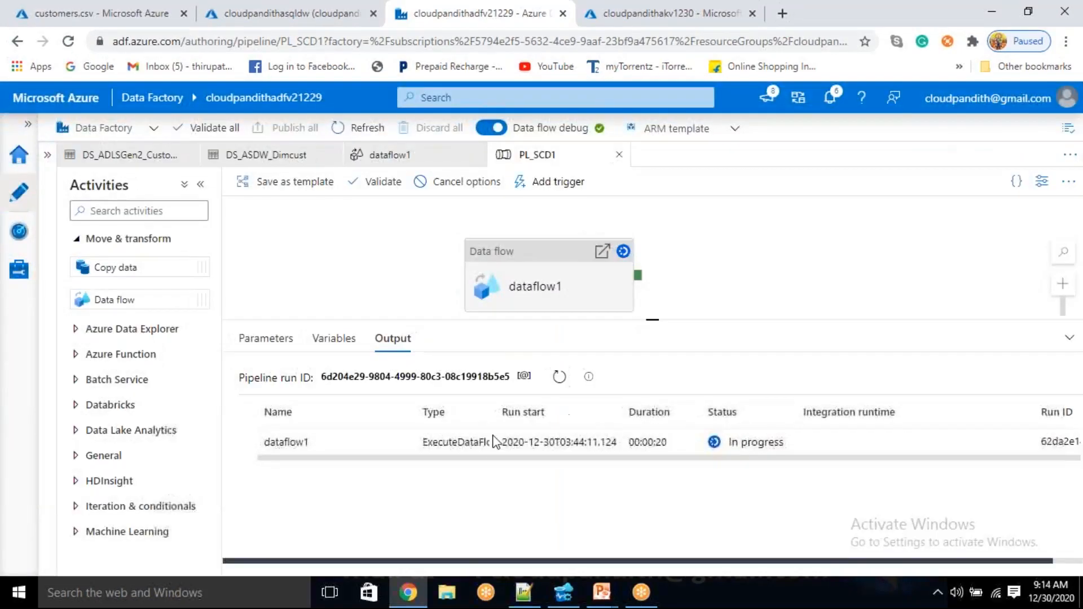
left_click(564, 383)
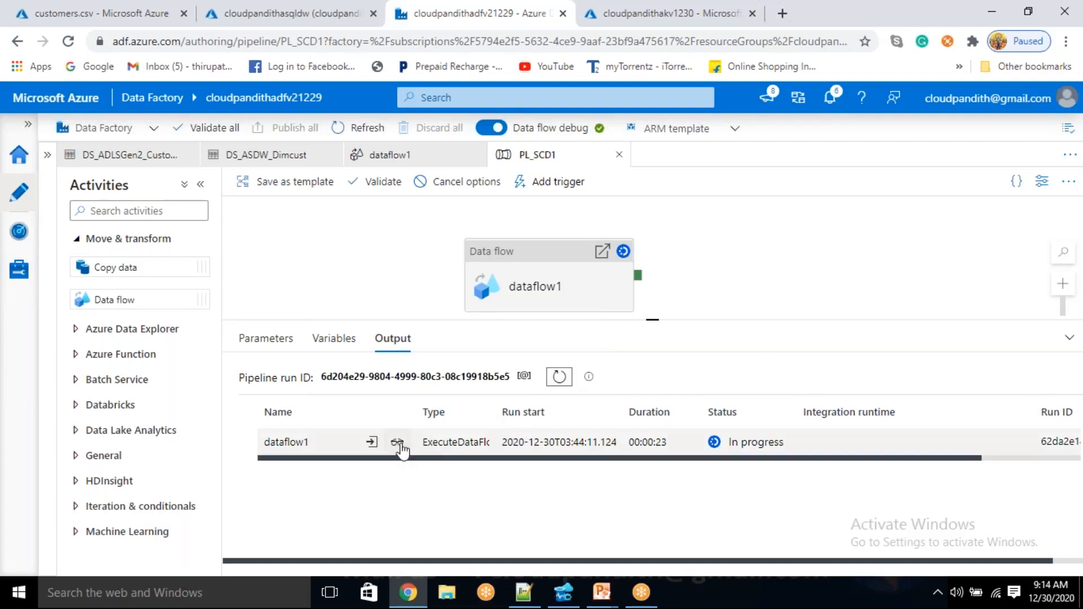
left_click(397, 444)
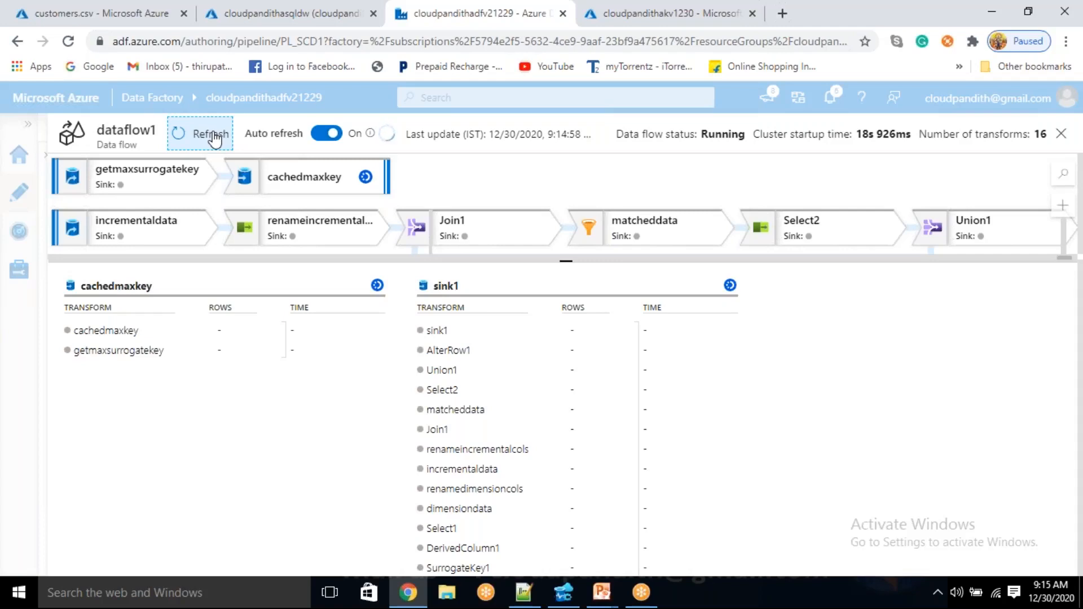
left_click(213, 140)
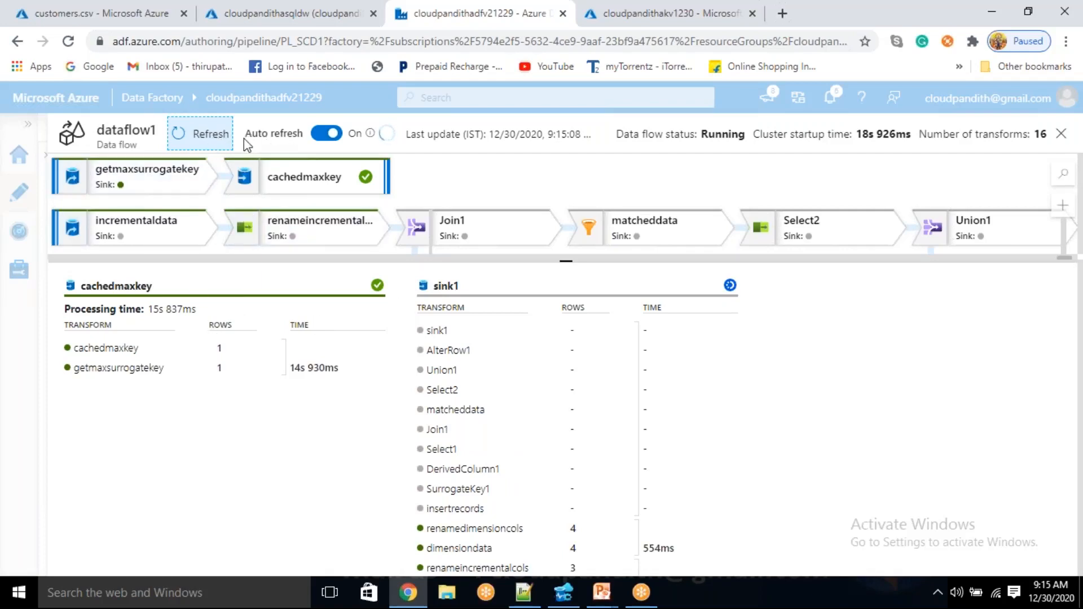
left_click(213, 137)
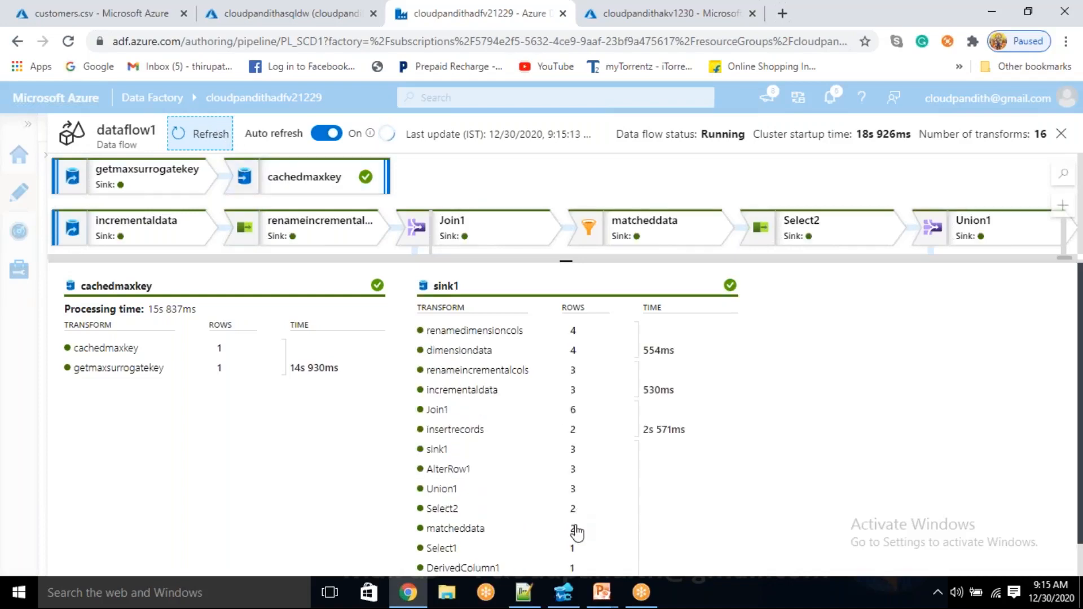
Switch to the dim_cust query in Azure Data Studio and launch Microsoft Excel 2010 for comparing its results
left_click(563, 592)
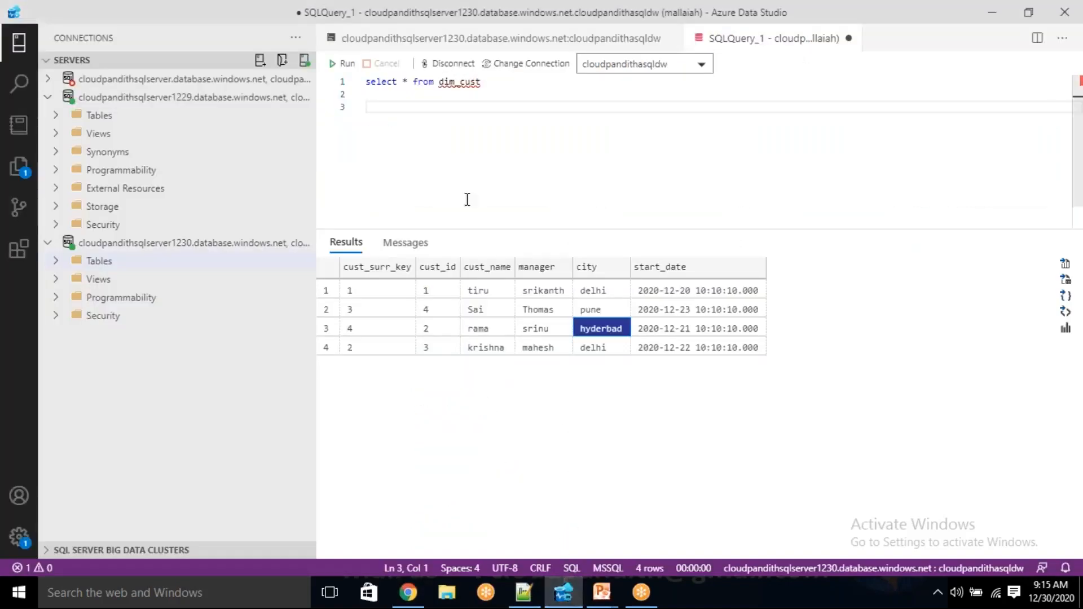
left_click(141, 593)
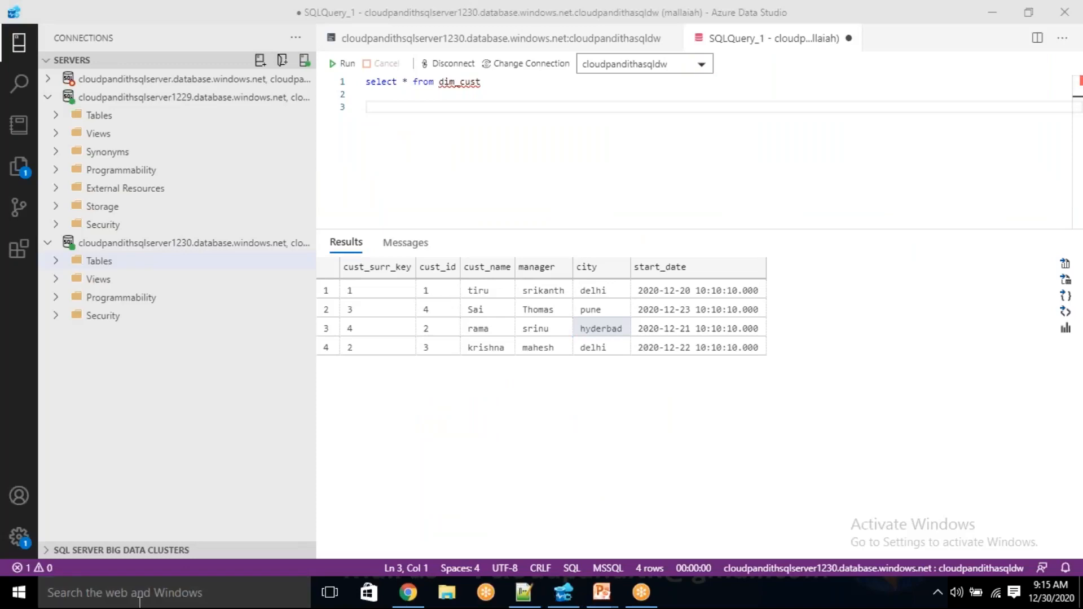
type("excel")
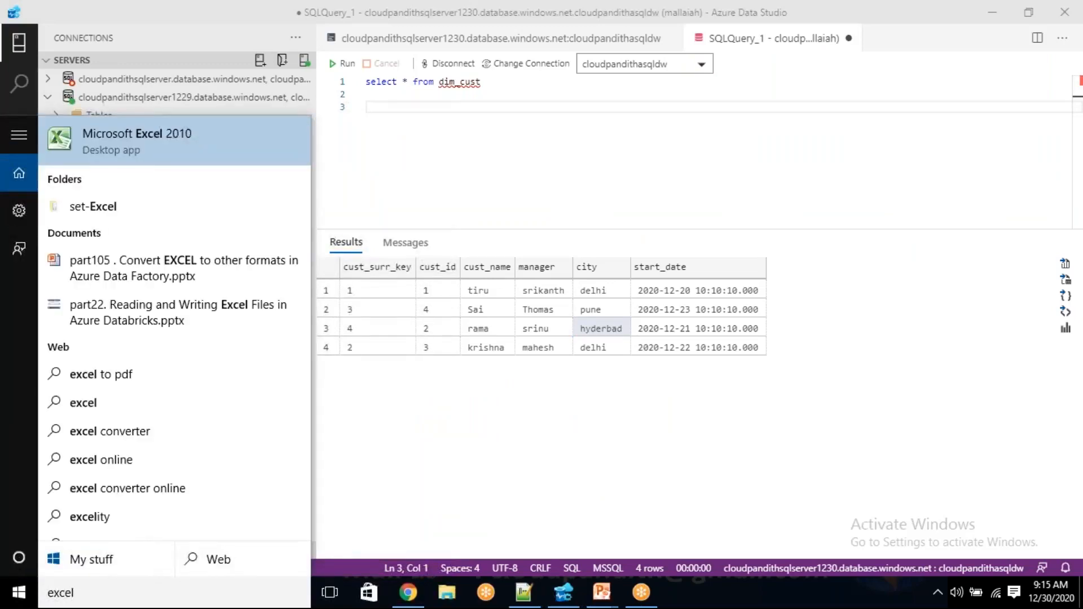
key("Return")
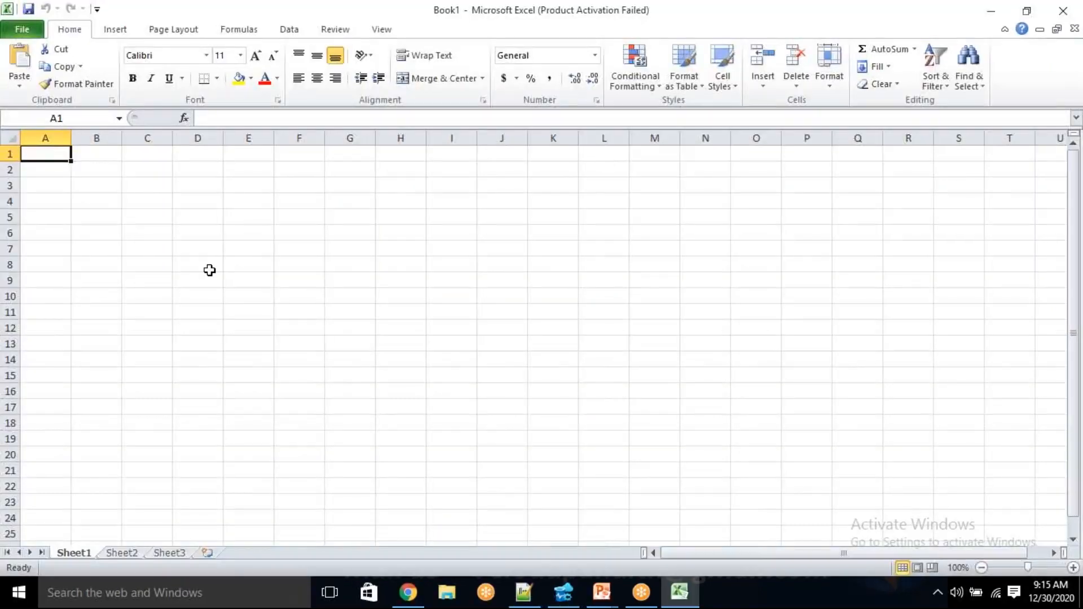
Copy the existing pre-load dim_cust results with headers from Azure Data Studio and paste them into Excel at cell A1
key("alt+Tab")
left_click(366, 291)
key("ctrl+a")
right_click(364, 287)
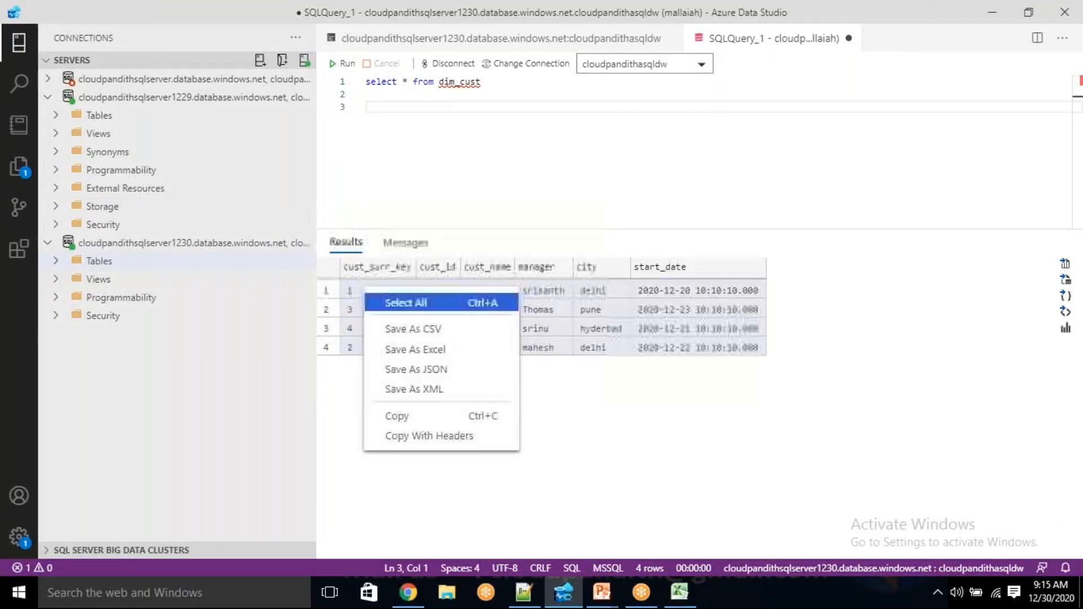
left_click(414, 436)
key("alt+Tab")
left_click(700, 446)
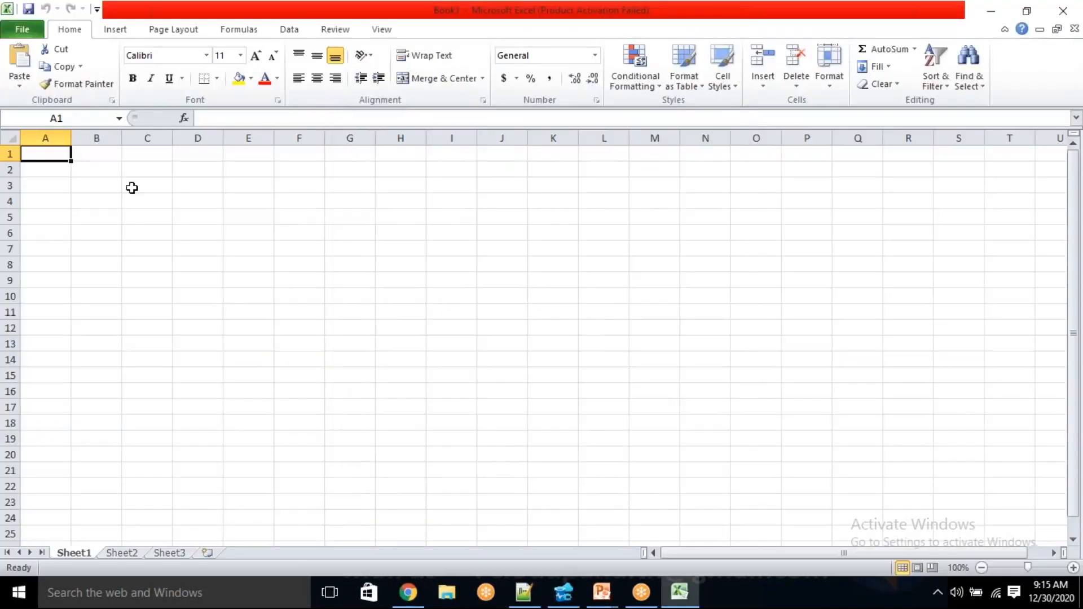
key("ctrl+v")
Rerun the dim_cust query in Azure Data Studio and paste the refreshed results with headers into Excel at cell A9
left_click(66, 280)
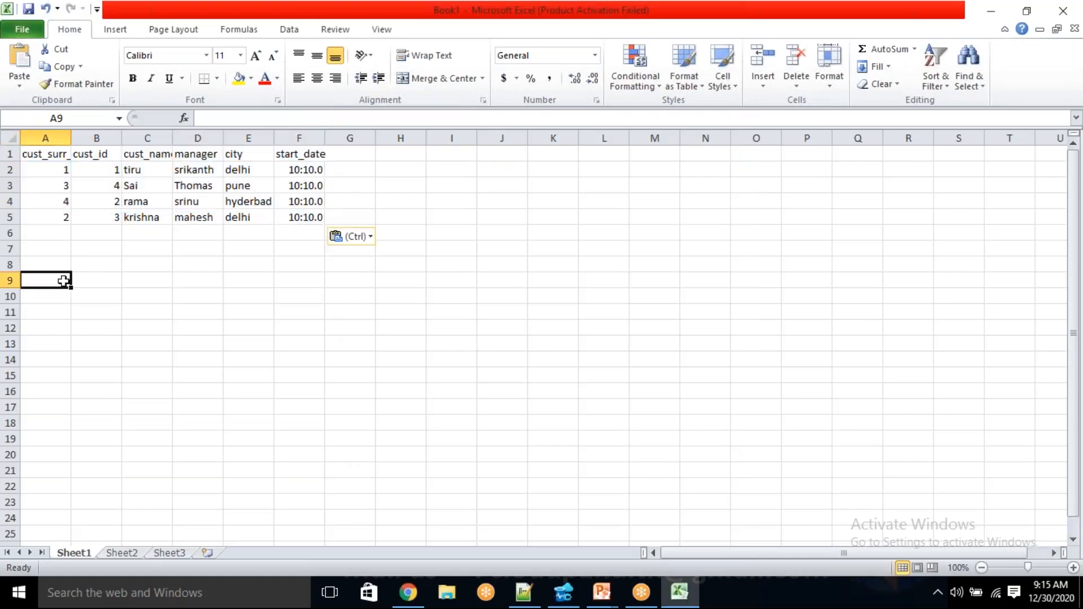
key("alt+Tab")
left_click(344, 63)
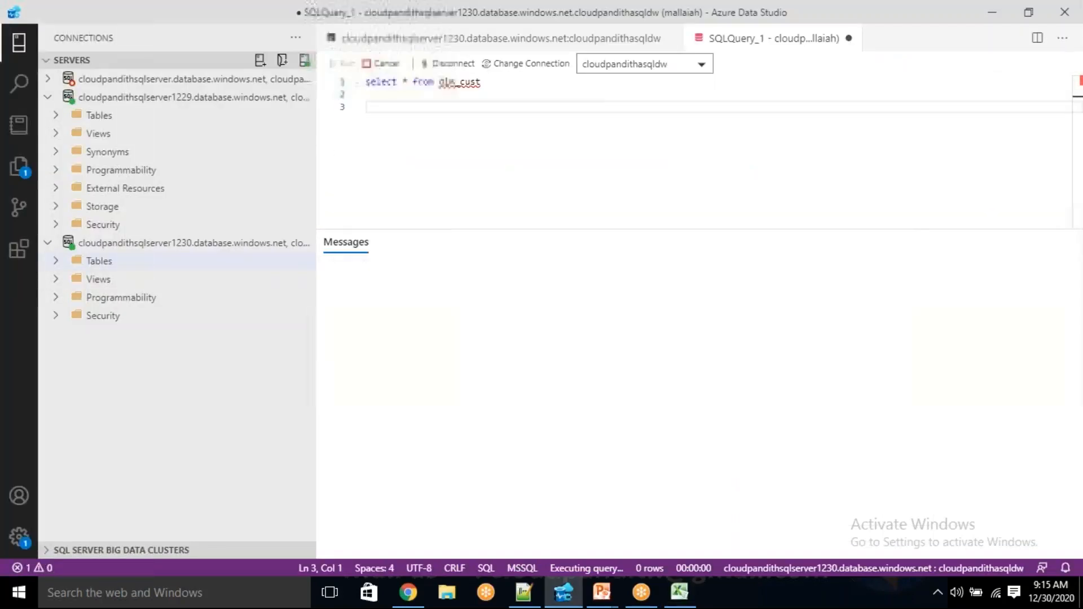
left_click(402, 313)
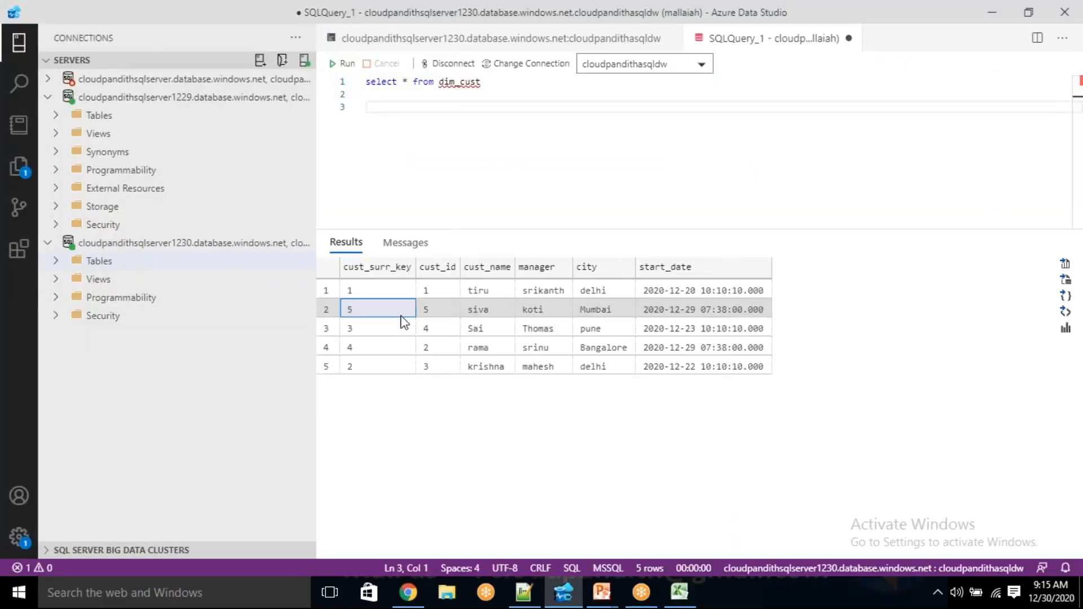
key("ctrl+a")
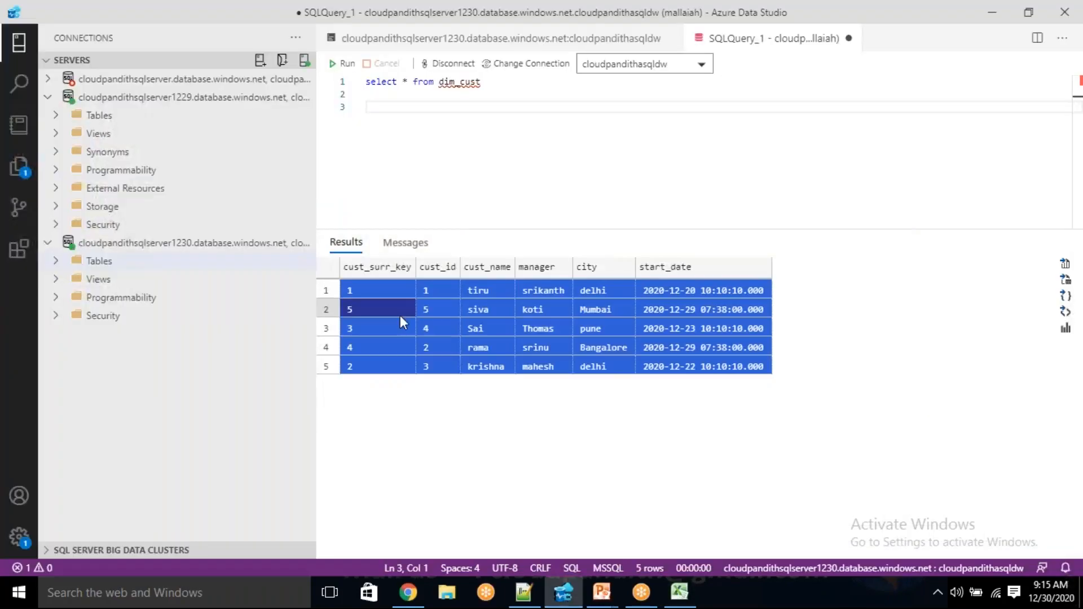
right_click(401, 316)
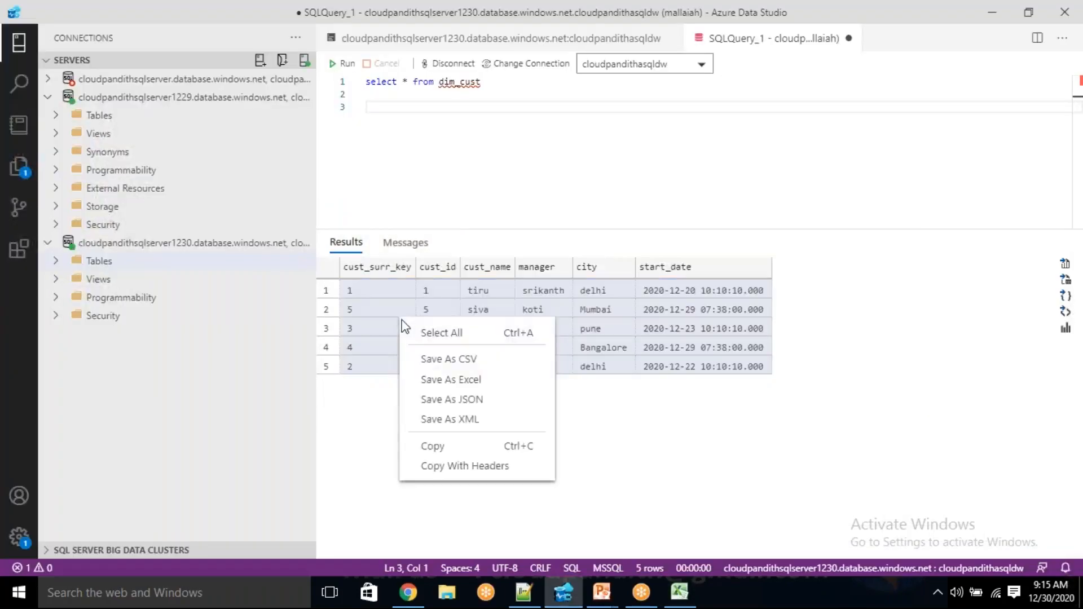
left_click(428, 466)
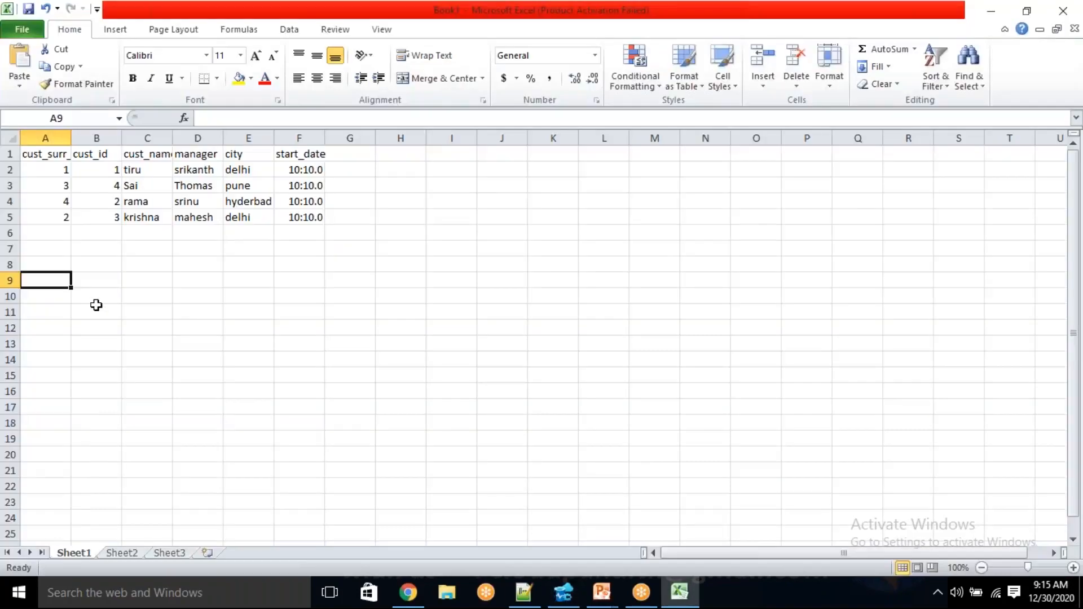
key("ctrl+v")
left_click(41, 407)
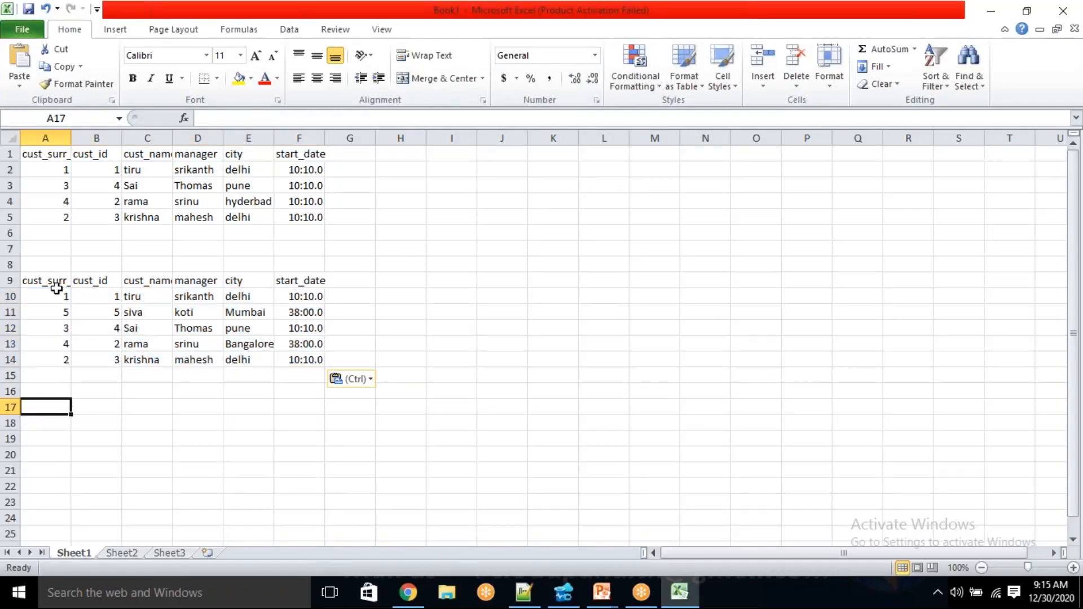
Compare the newly inserted customer record in row 11 with the pre-load records, checking its surrogate key and row 5
left_click_drag(59, 313, 288, 313)
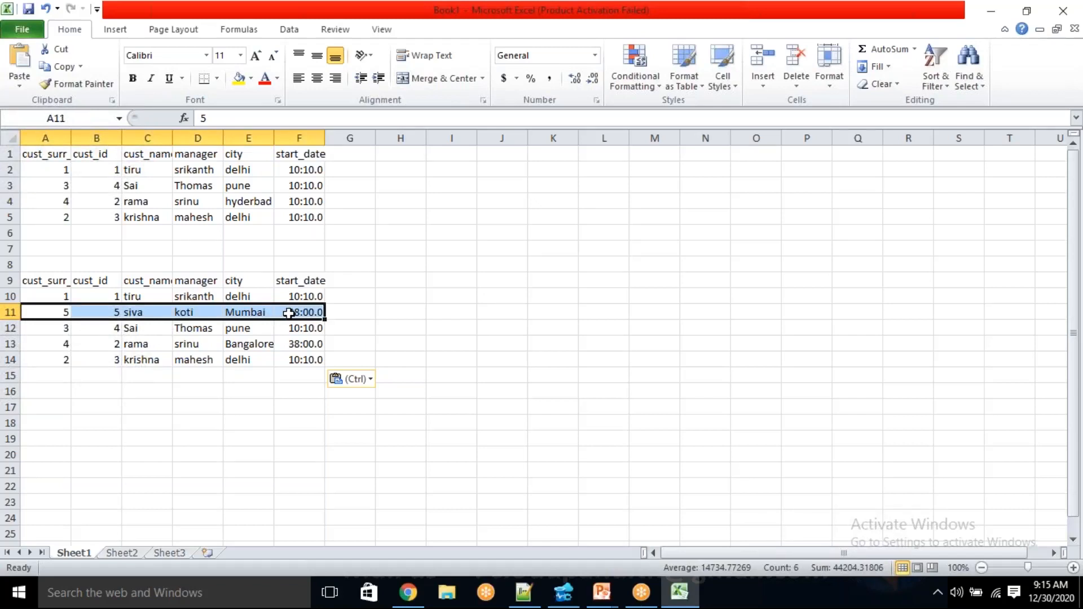
left_click(60, 312)
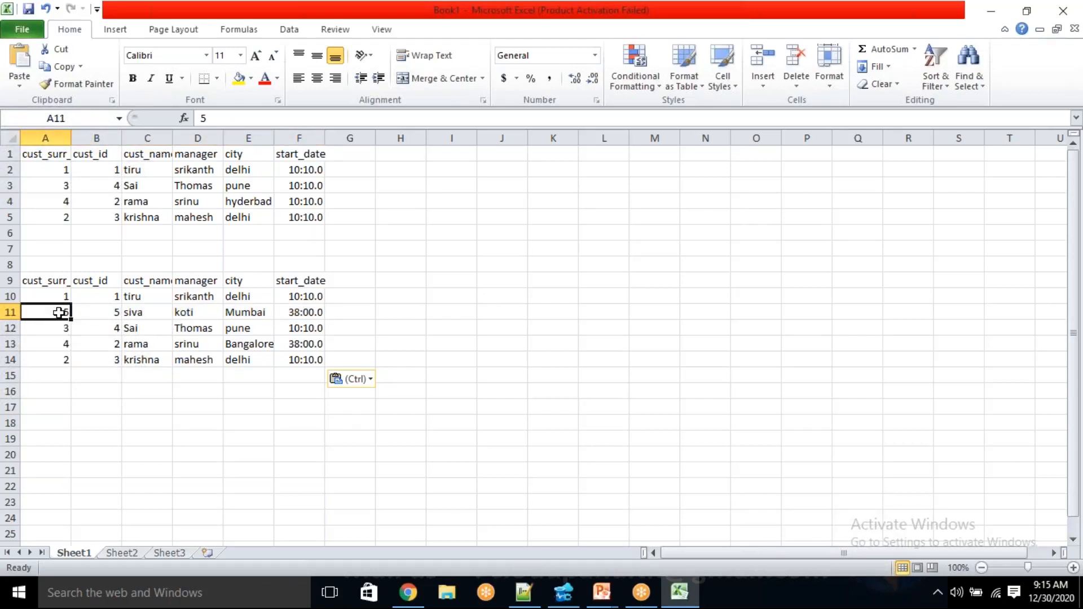
left_click(65, 218)
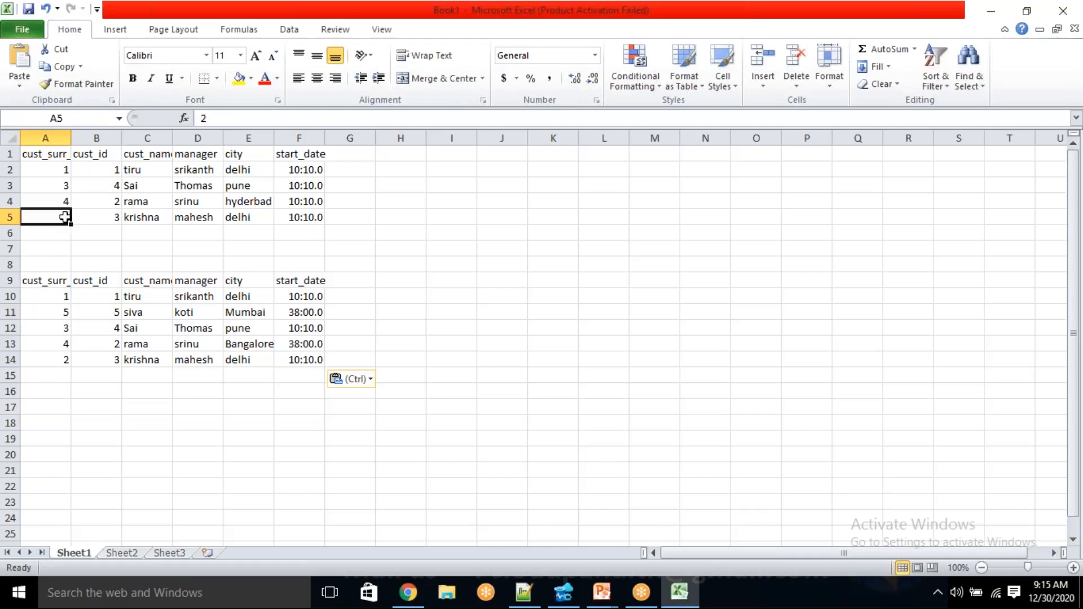
left_click(134, 220)
left_click_drag(58, 215, 192, 225)
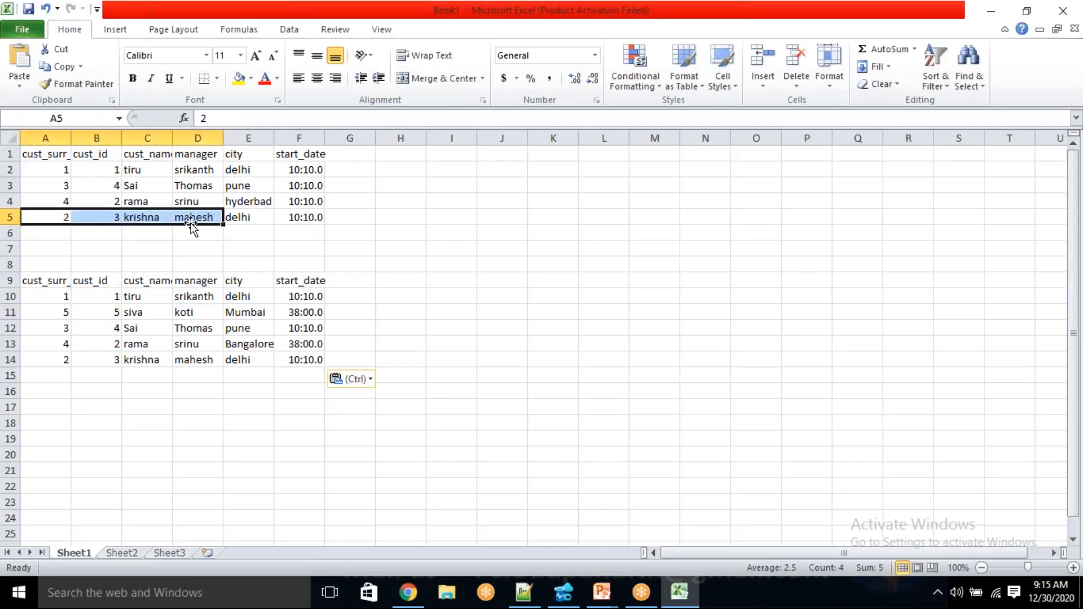
Compare the city of the customer with cust_id 2 between pre-load row 4 and post-load row 13
left_click(104, 257)
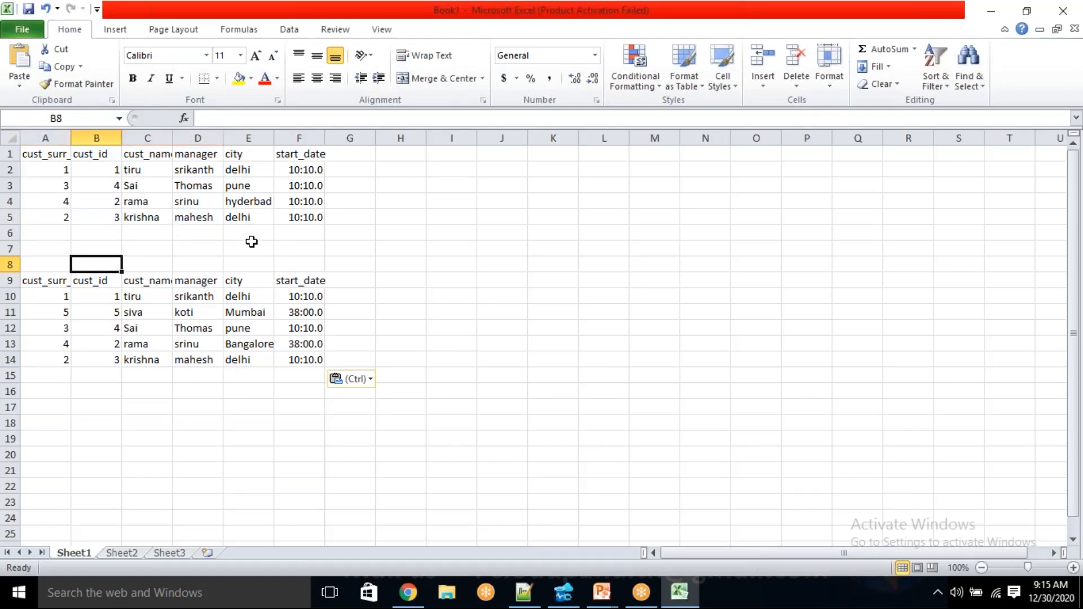
left_click_drag(106, 200, 287, 203)
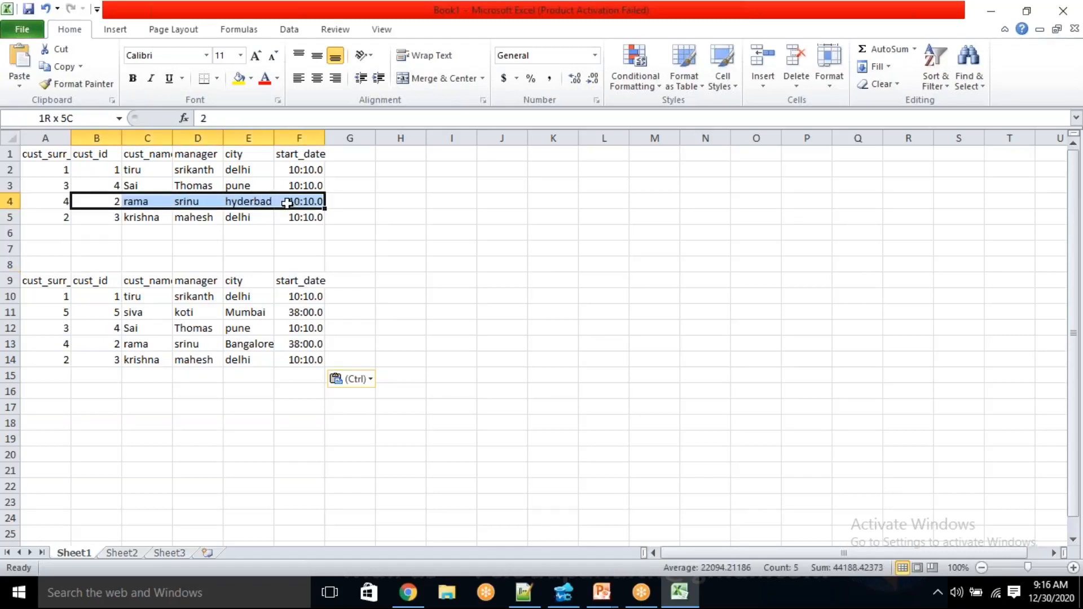
left_click(239, 202)
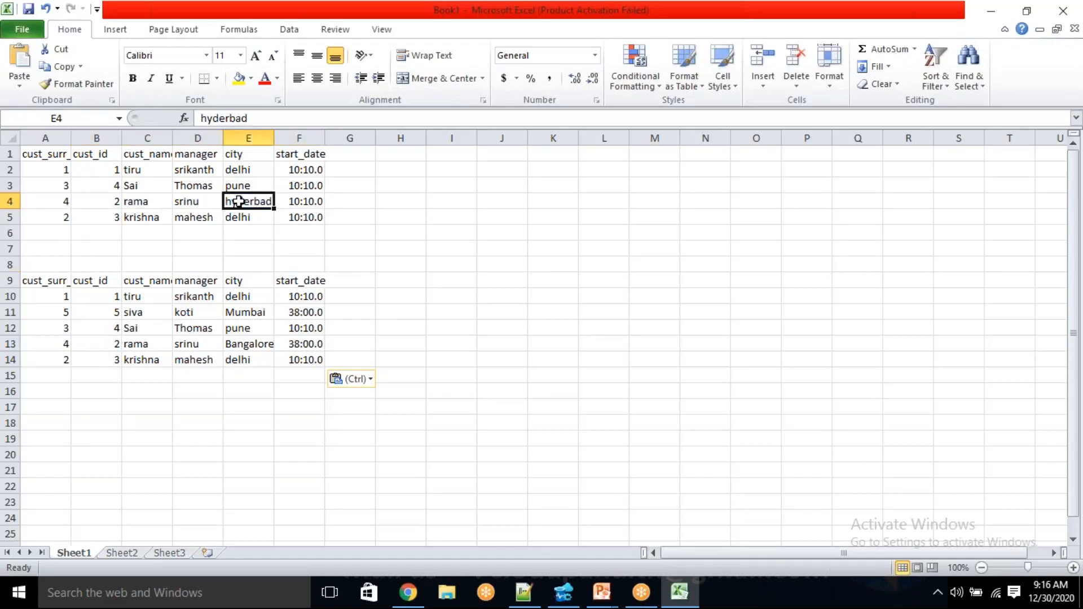
left_click_drag(113, 344, 263, 346)
left_click(255, 345)
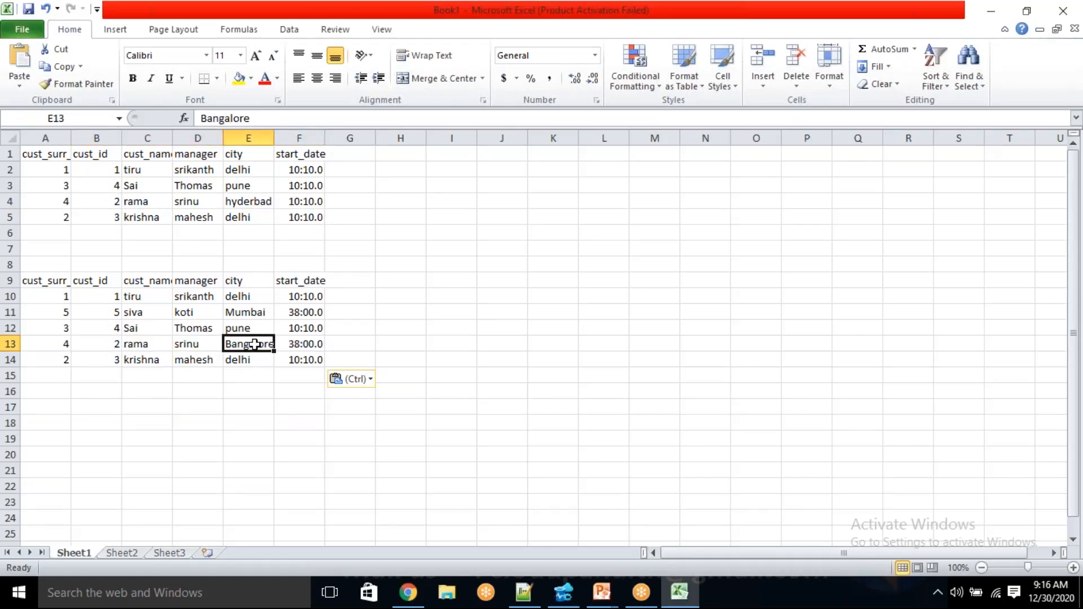
left_click(234, 202)
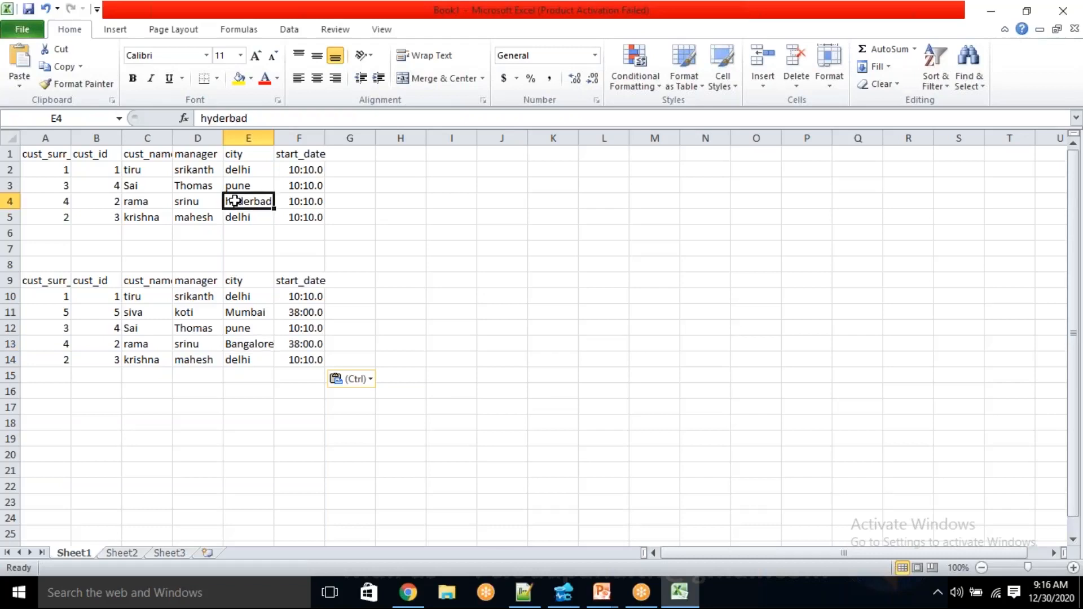
left_click(249, 347)
Compare the cust_id 1 record in pre-load row 2 with its post-load record in row 10
left_click_drag(102, 169, 291, 170)
left_click_drag(101, 297, 297, 300)
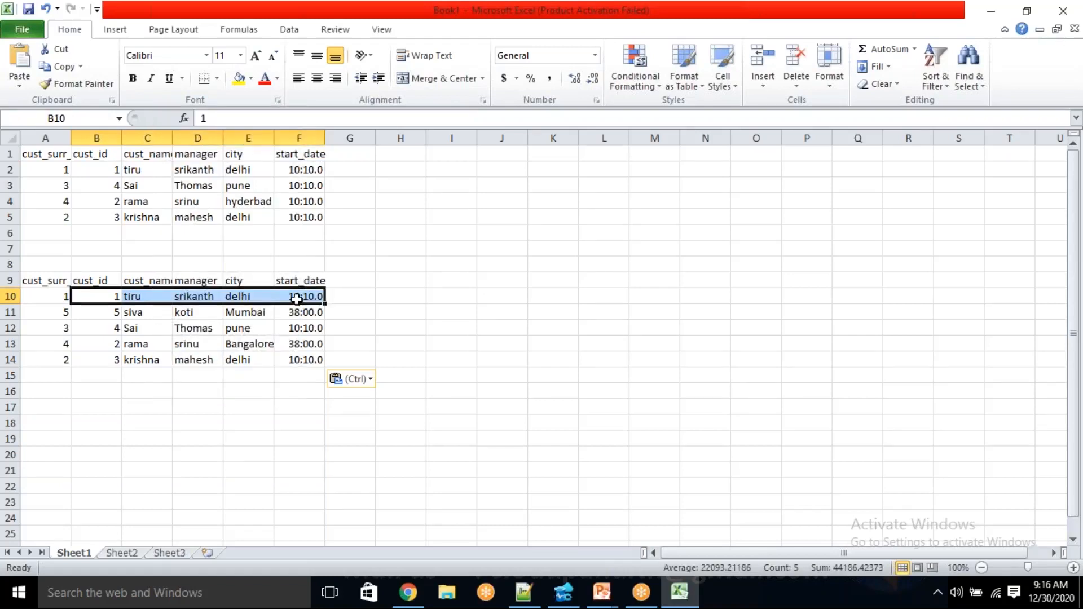
left_click(314, 243)
Apply the custom number format yyyy-mm-dd hh:mm:ss to the start_date in cell F2
left_click(313, 166)
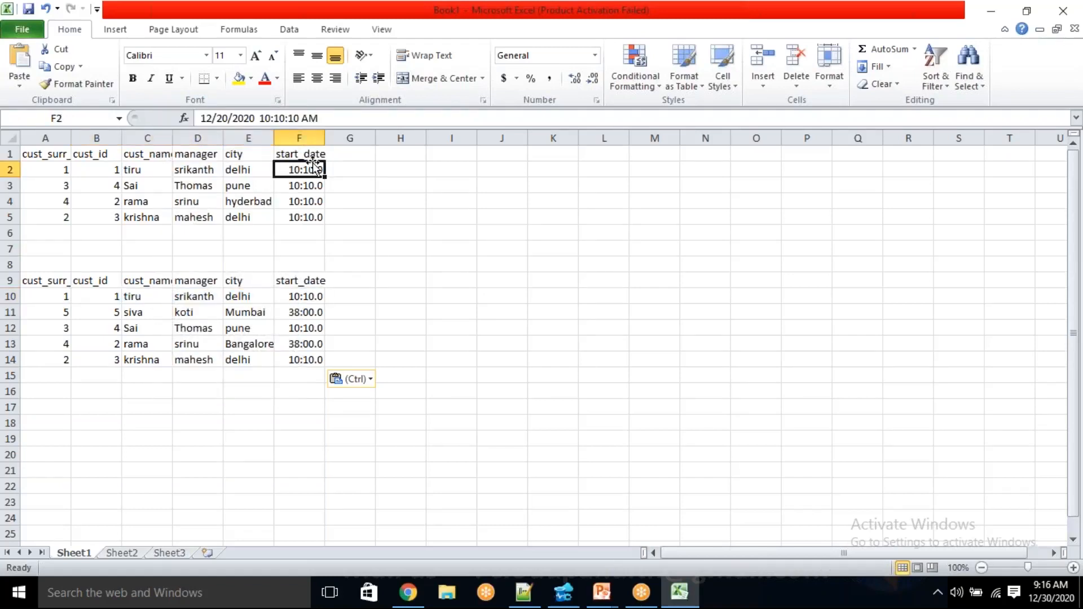
right_click(314, 167)
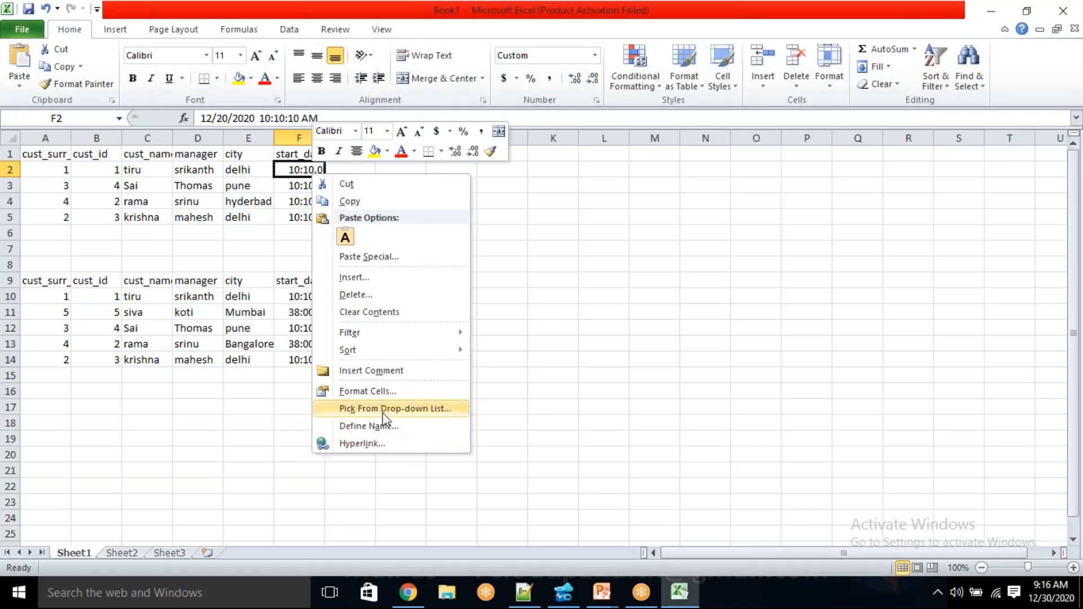
left_click(374, 393)
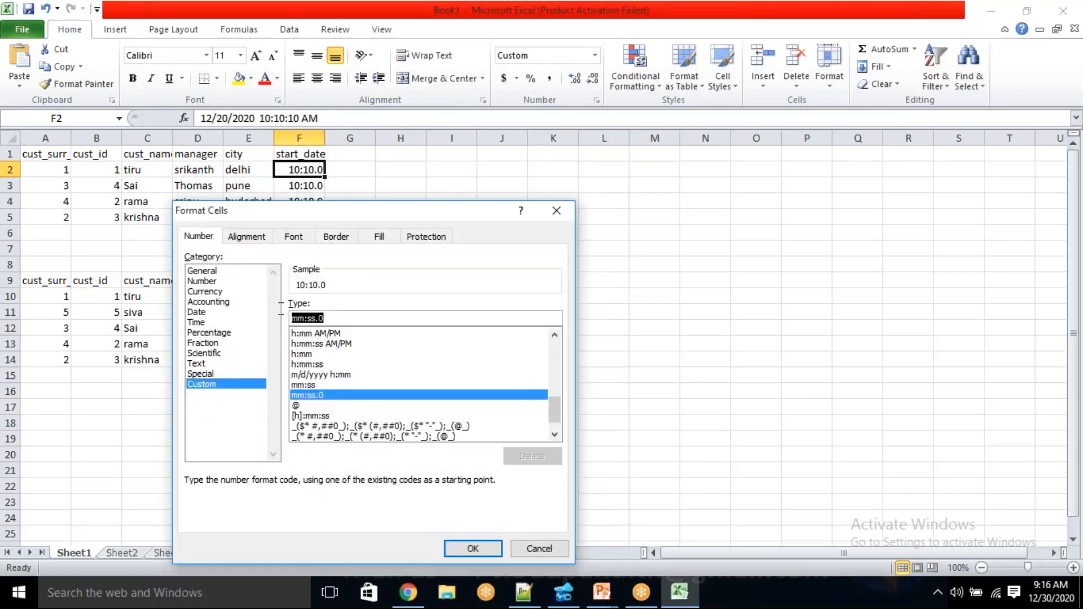
type("yyy-")
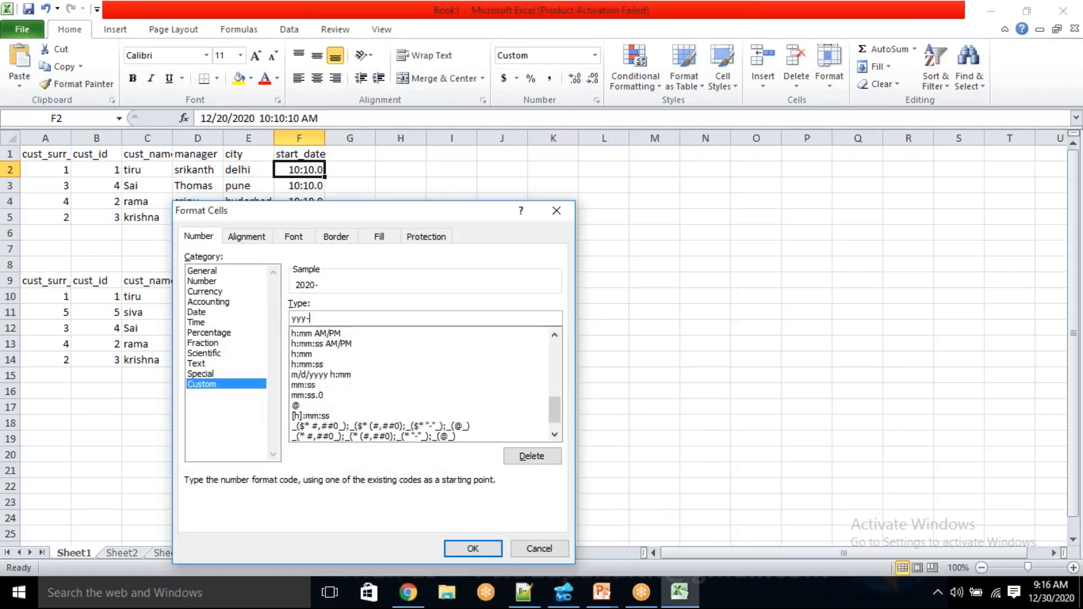
type("mm-dd ss")
key("BackSpace")
type("hh:mm:ss")
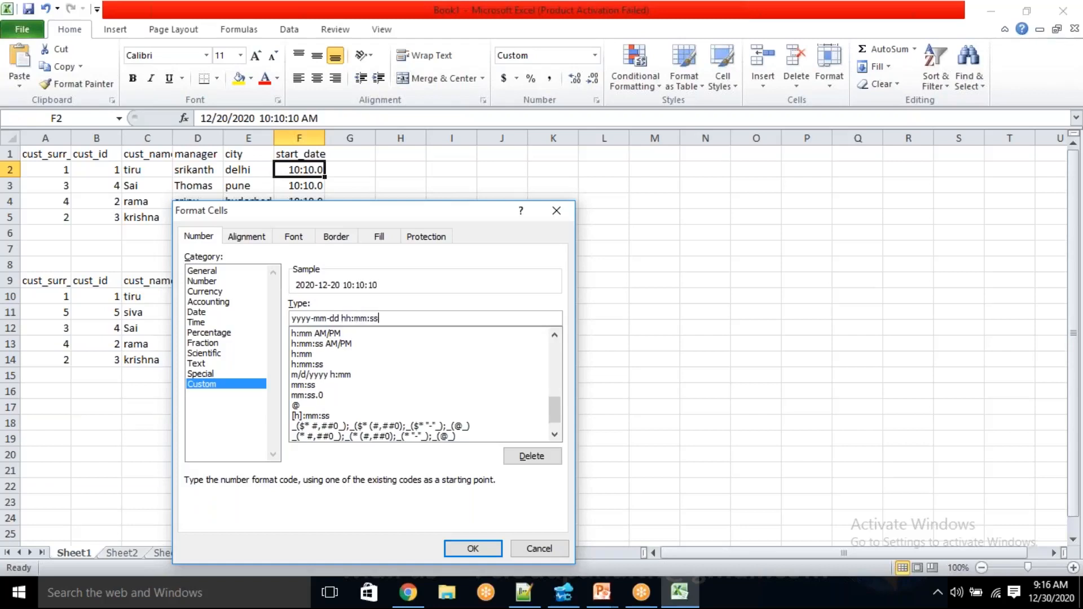
key("Return")
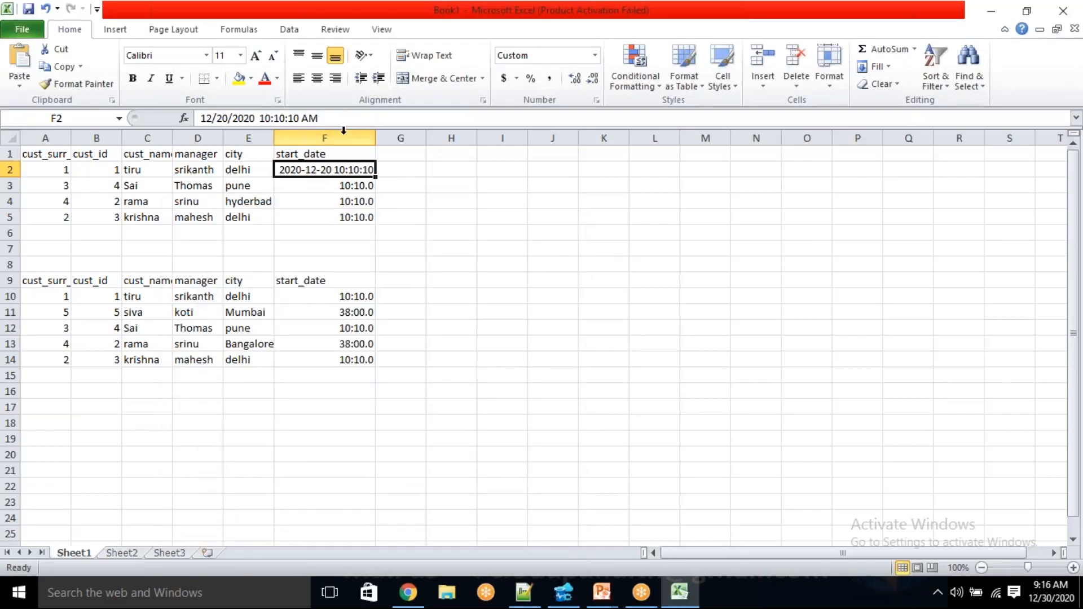
Copy the date format of cell F2 to the start_date values of both result sets in column F with Format Painter
left_click(77, 83)
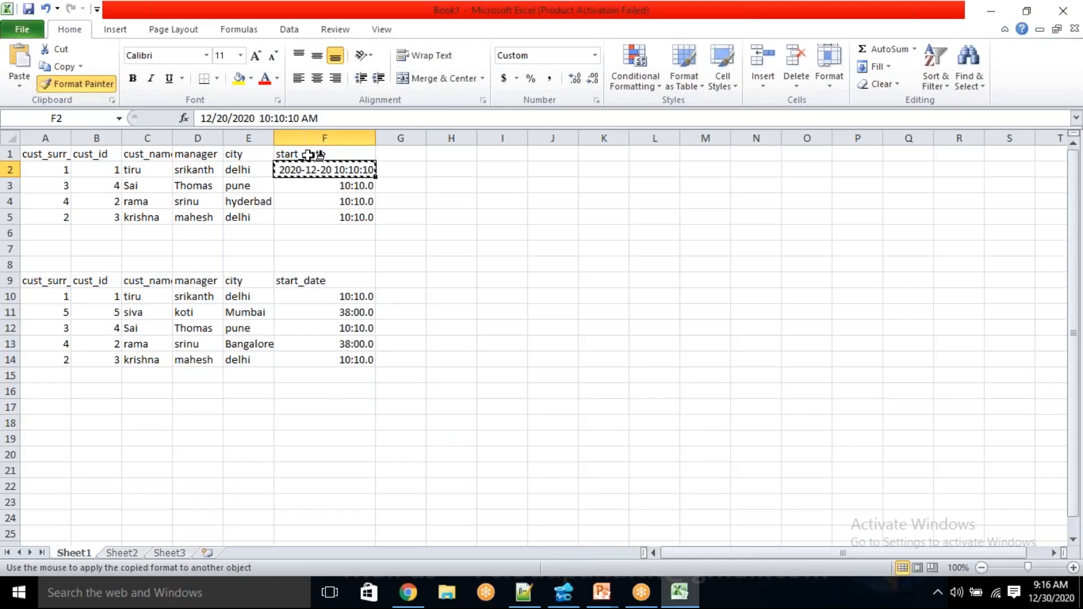
left_click_drag(310, 154, 295, 517)
left_click(457, 391)
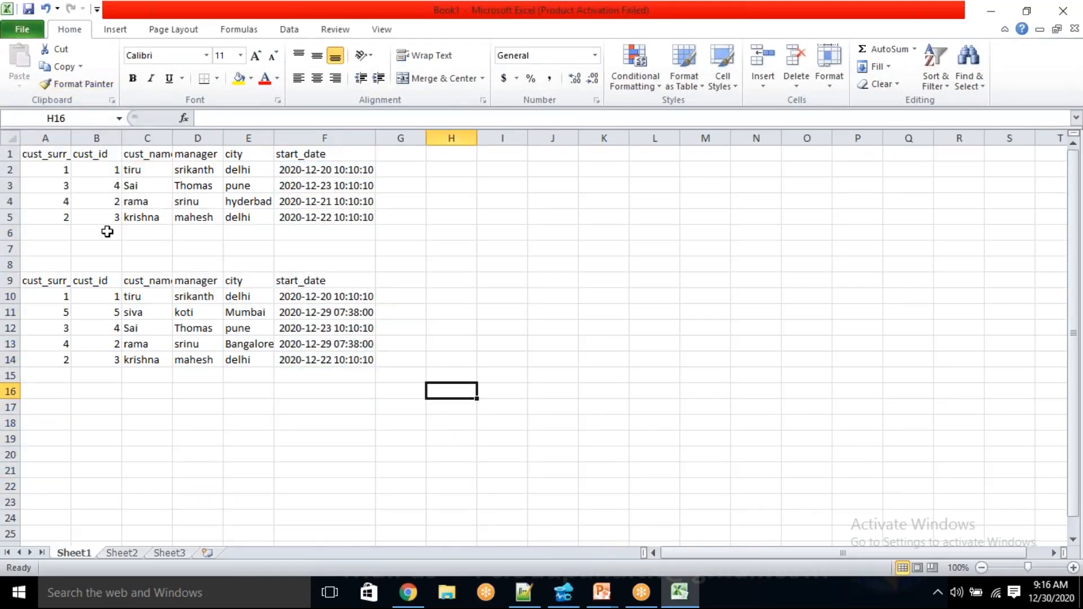
Review the pre-load records and compare them with the post-load records in rows 11 to 13, including their start dates
left_click_drag(62, 170, 308, 377)
left_click(401, 376)
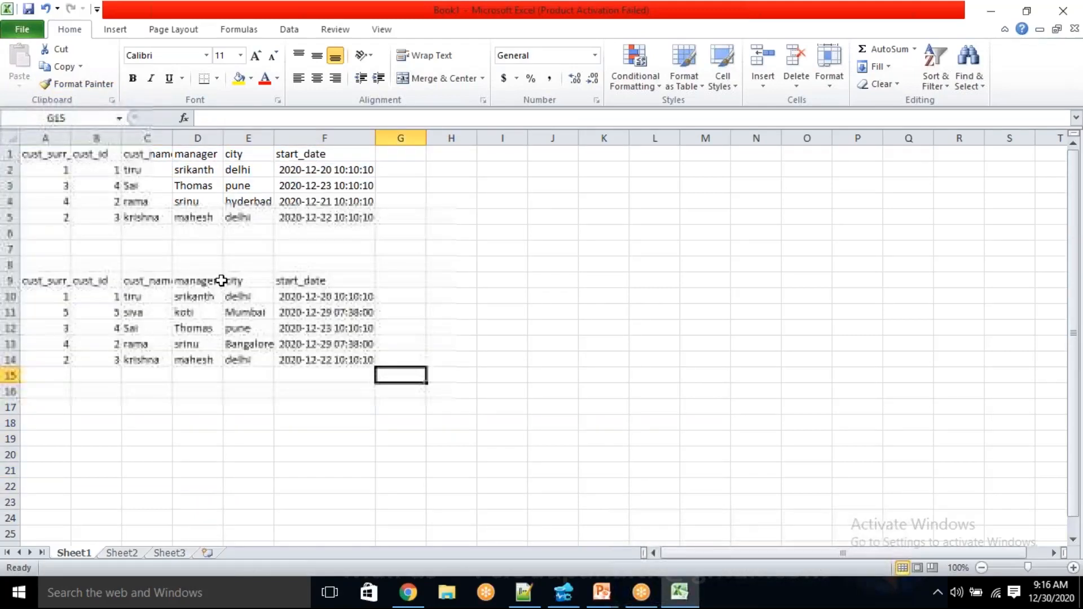
left_click_drag(62, 169, 344, 245)
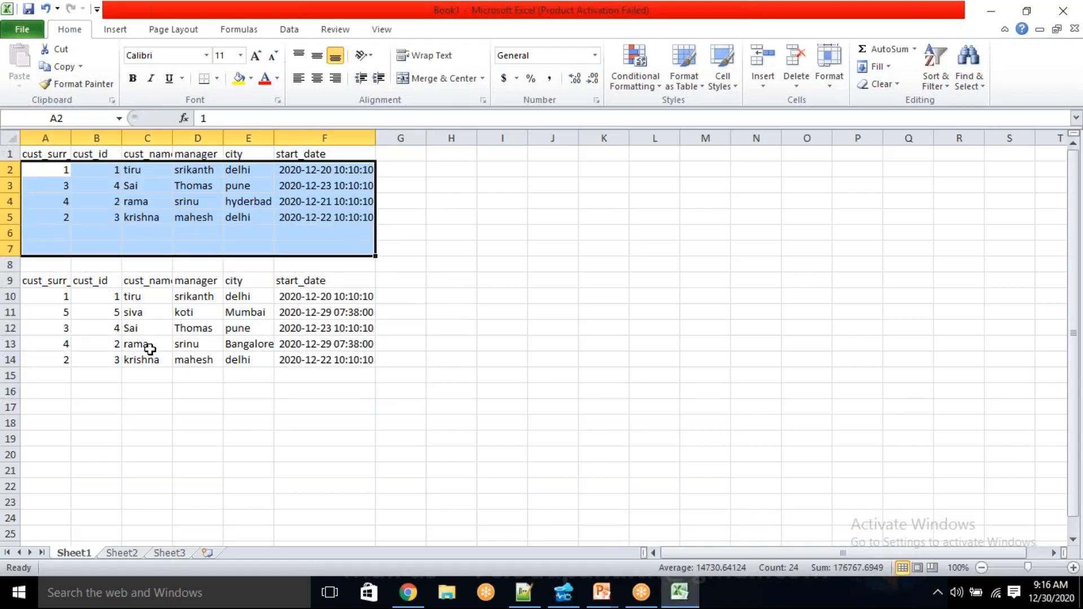
left_click(67, 392)
left_click_drag(98, 312, 380, 314)
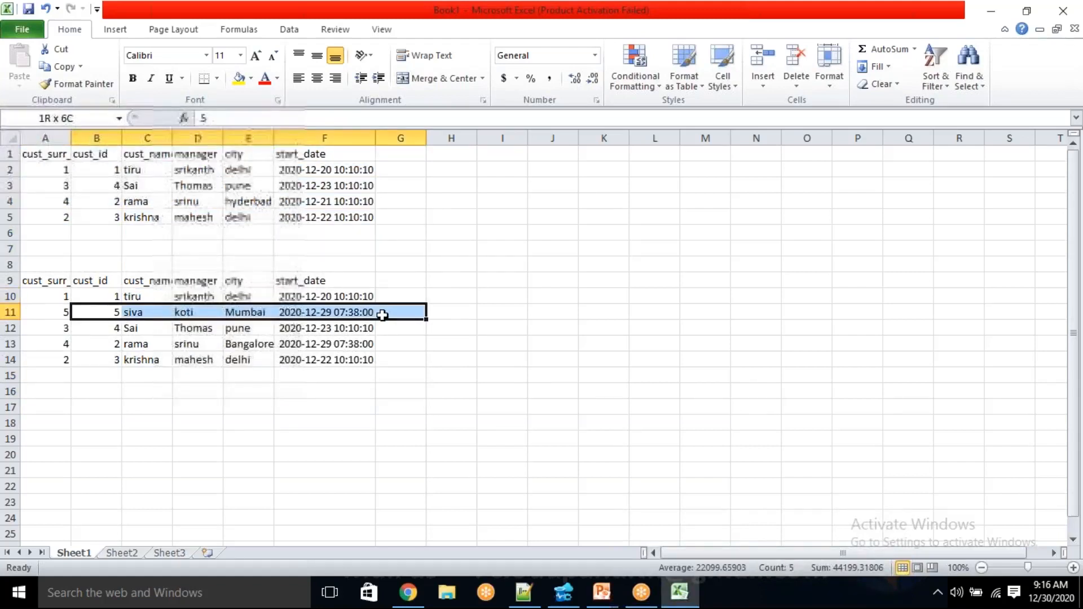
left_click(416, 394)
left_click_drag(109, 312, 350, 344)
left_click(81, 421)
left_click_drag(97, 320, 373, 315)
left_click(400, 391)
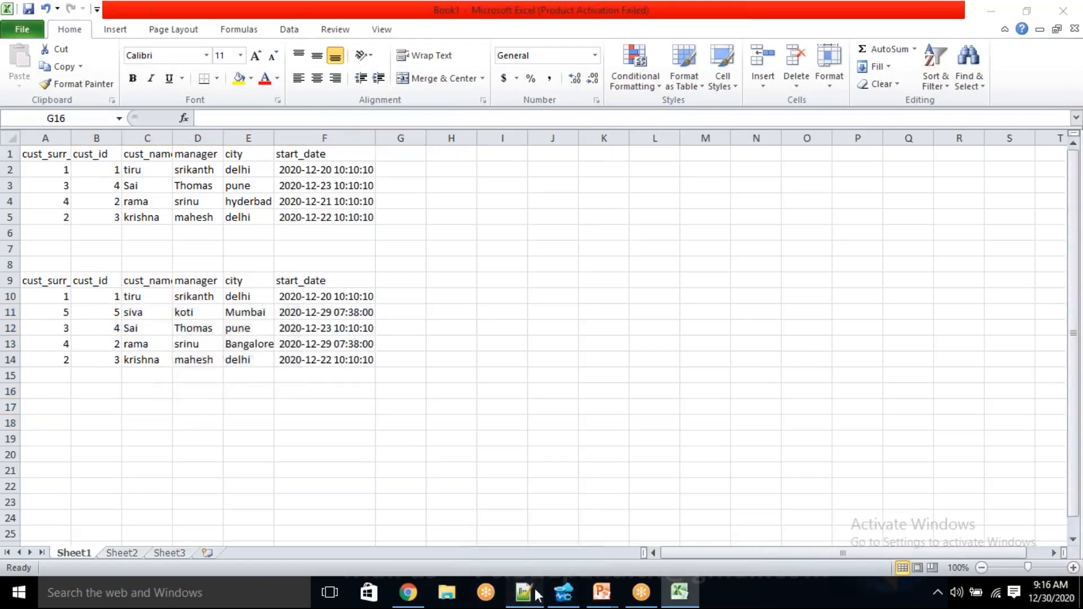
Switch to Notepad++ and duplicate the incremental customer block of lines 9 to 12, header included, starting at line 14
left_click(525, 592)
left_click(437, 327)
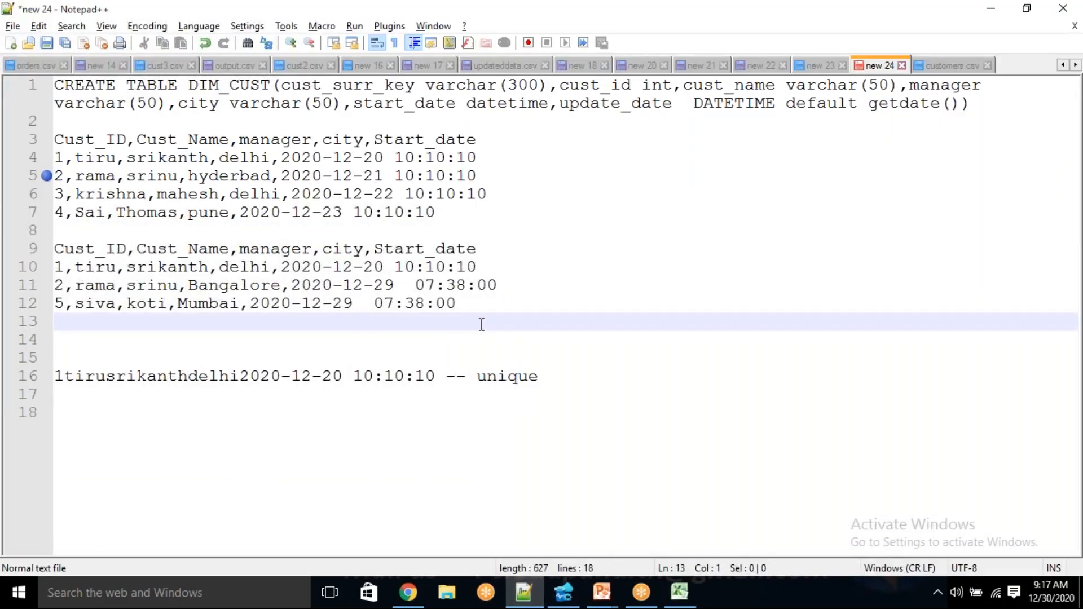
left_click_drag(498, 285, 168, 285)
left_click_drag(474, 304, 240, 285)
left_click_drag(103, 258, 19, 254)
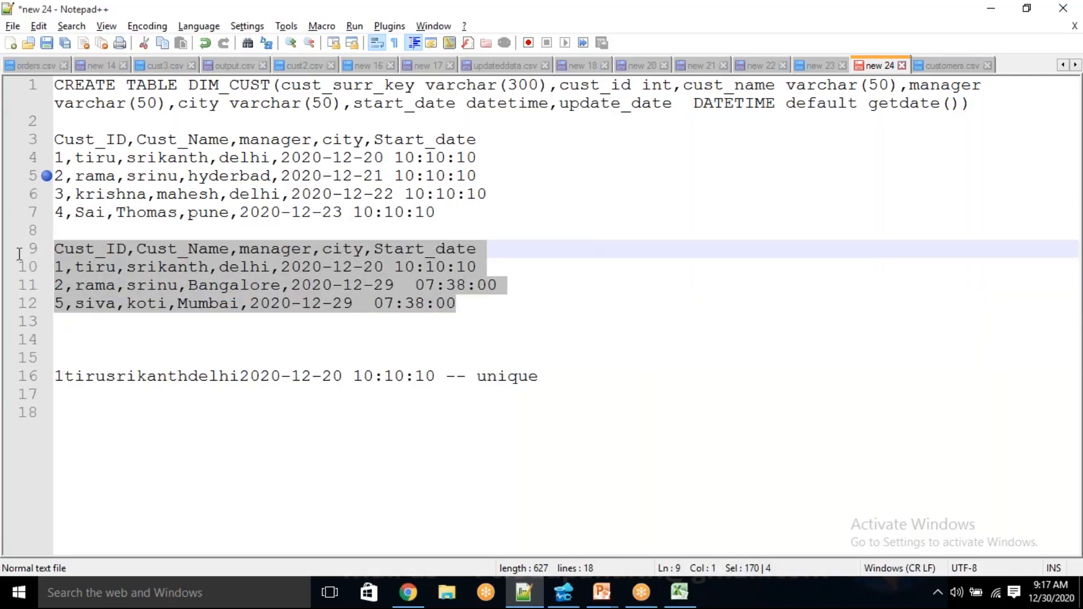
left_click(76, 329)
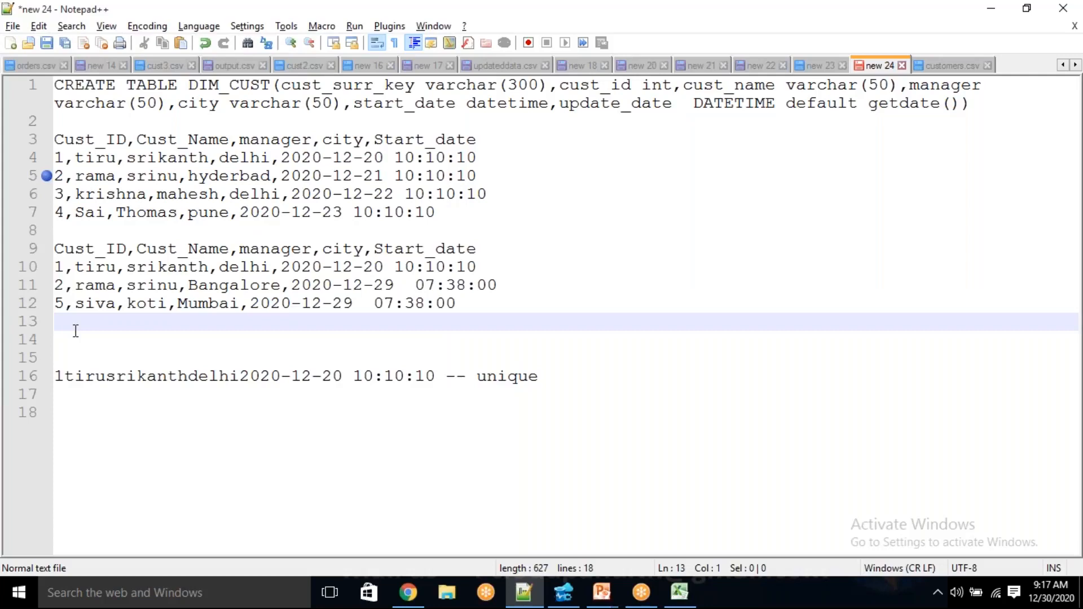
key("Return")
key("ctrl+v")
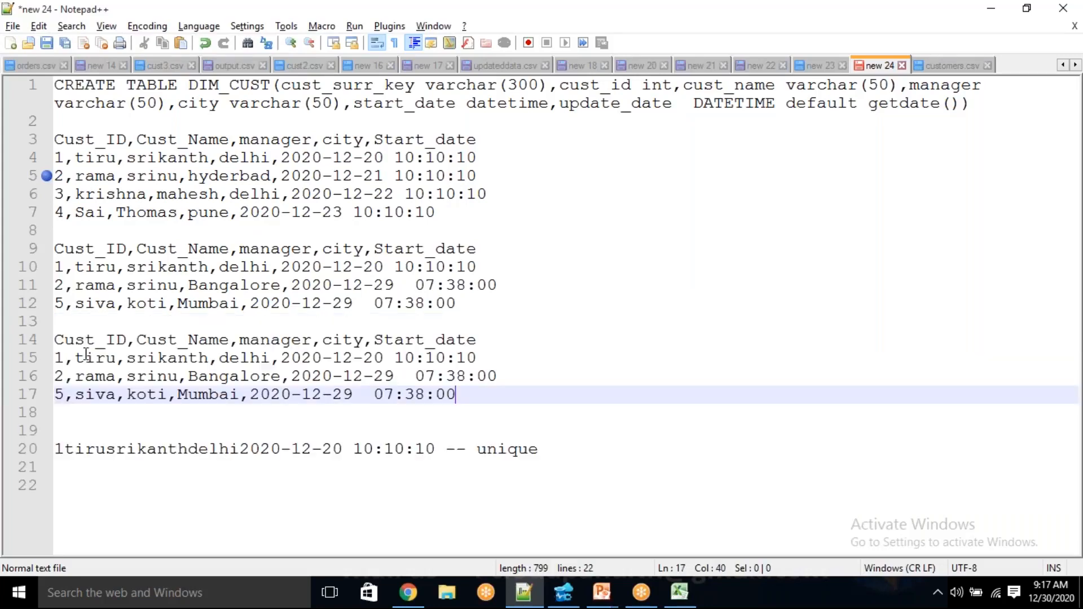
Delete the records with Cust_ID 1 and 2 from the duplicated block and remove the leftover empty line
left_click_drag(509, 376, 435, 376)
left_click_drag(269, 362, 14, 353)
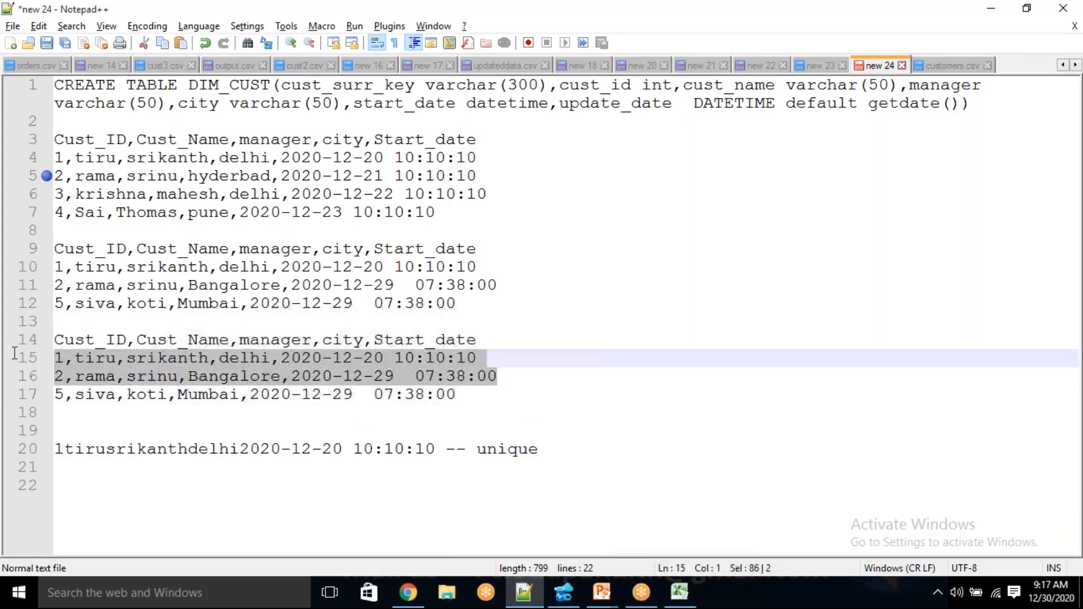
key("Delete")
key("Down")
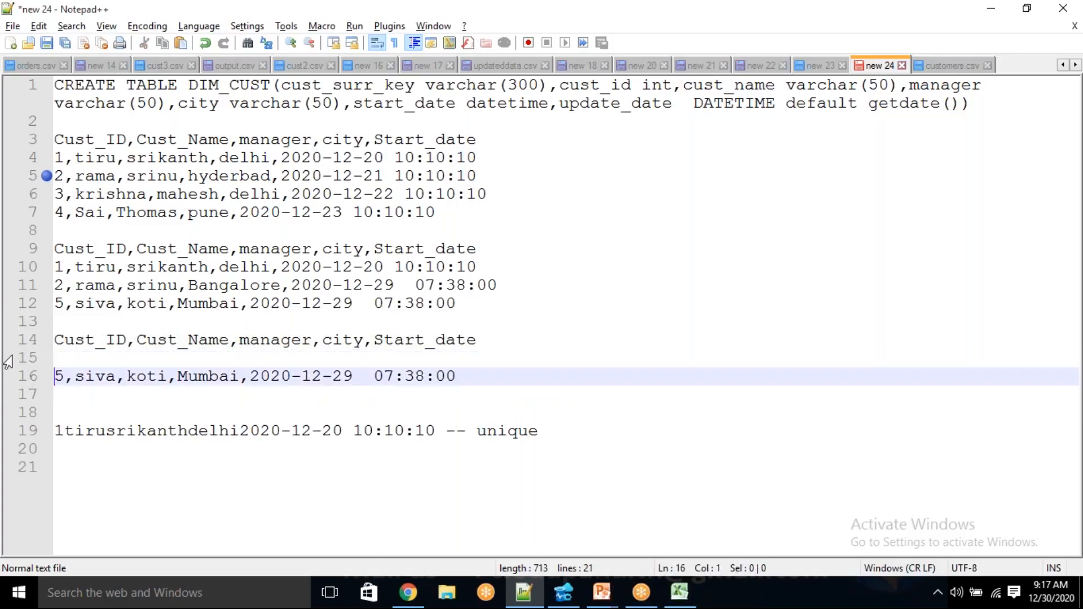
key("BackSpace")
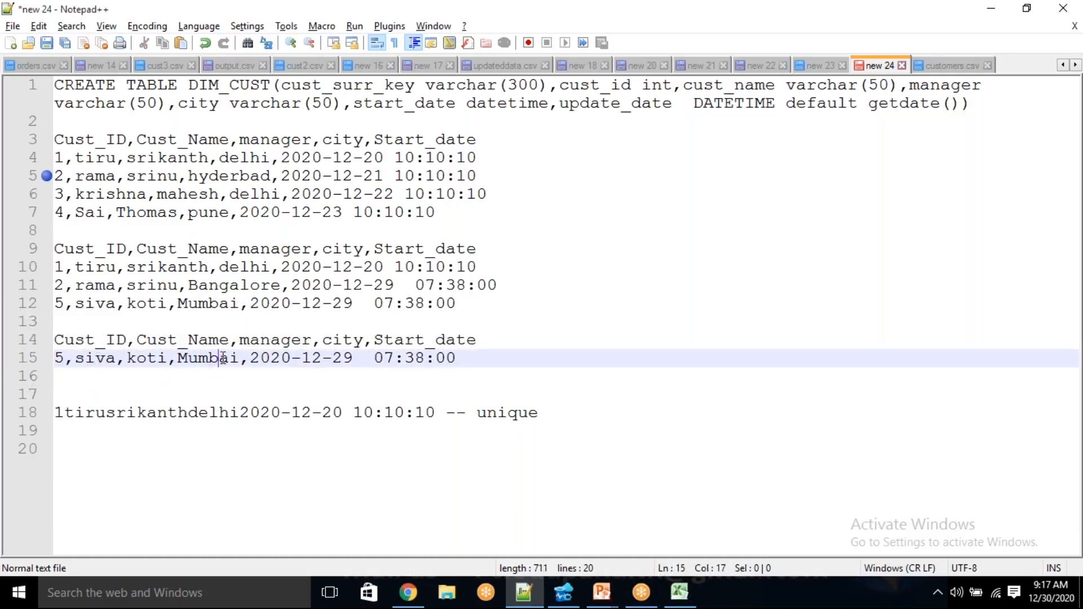
Change the city of the Cust_ID 5 record in the duplicated block to Pune
double_click(221, 366)
key("BackSpace")
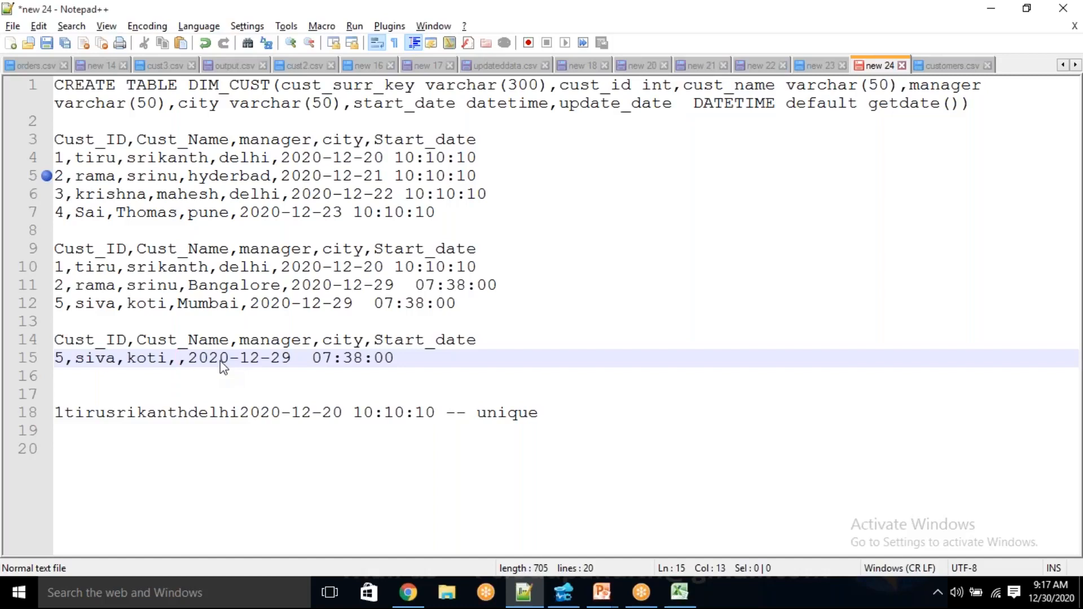
type("Pune")
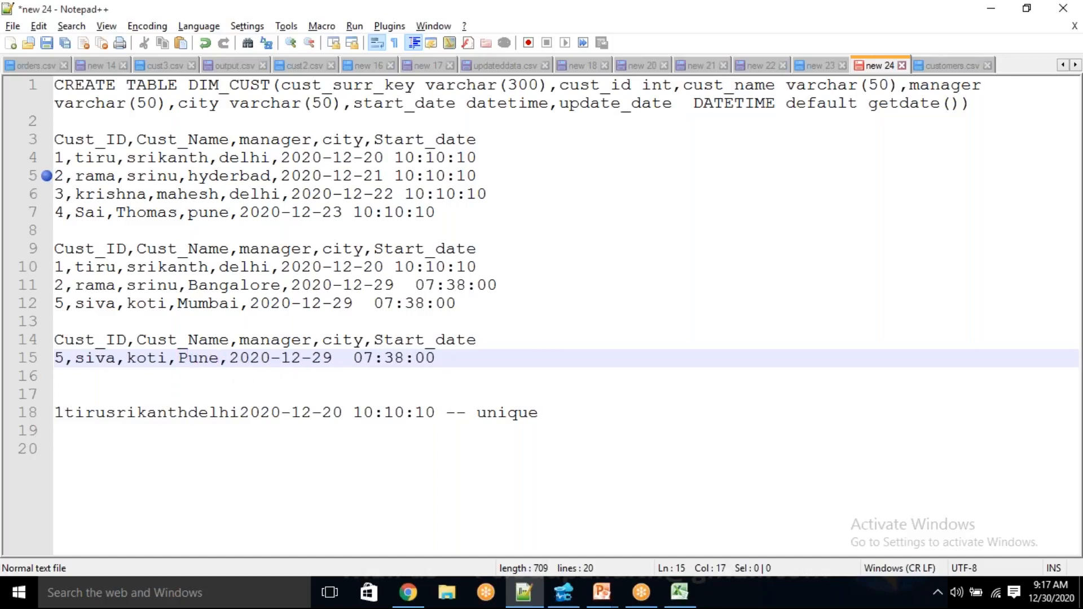
Duplicate the Cust_ID 5 record onto the following line and set the copy's Cust_ID to 6
key("End")
key("shift+Home")
key("End")
key("Return")
key("ctrl+v")
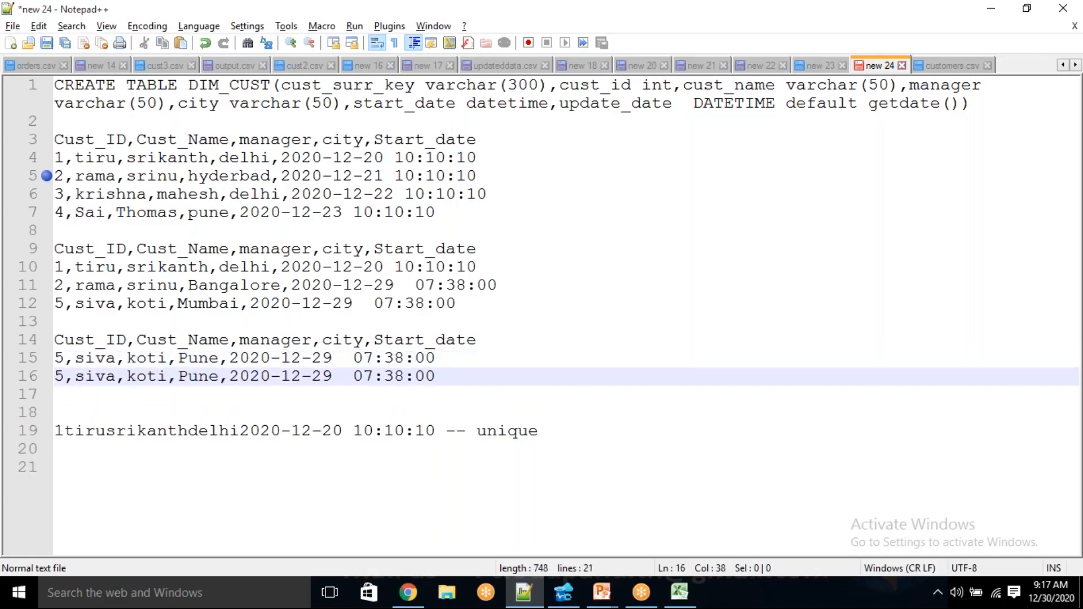
key("Home")
key("Right")
key("BackSpace")
type("6")
Replace the customer name and the manager name in the Cust_ID 6 record with new names
double_click(97, 377)
key("BackSpace")
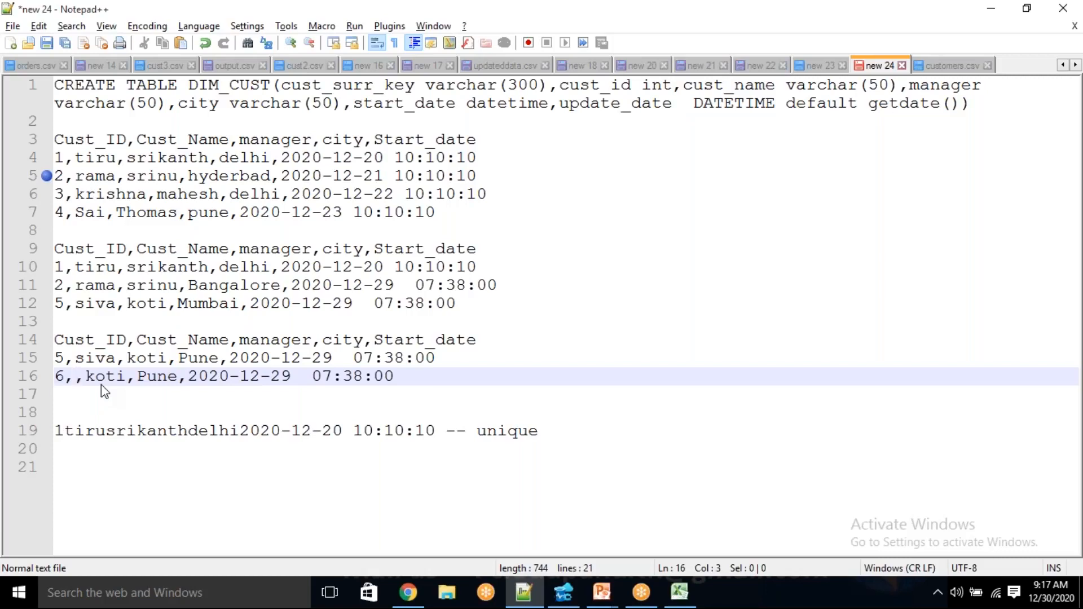
type("paramesh")
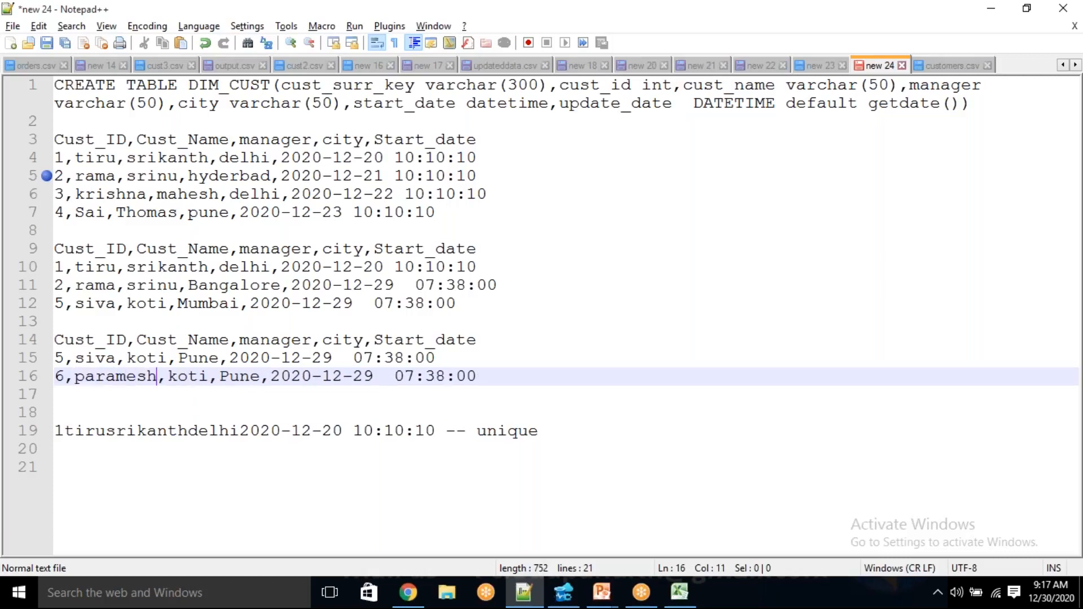
double_click(197, 376)
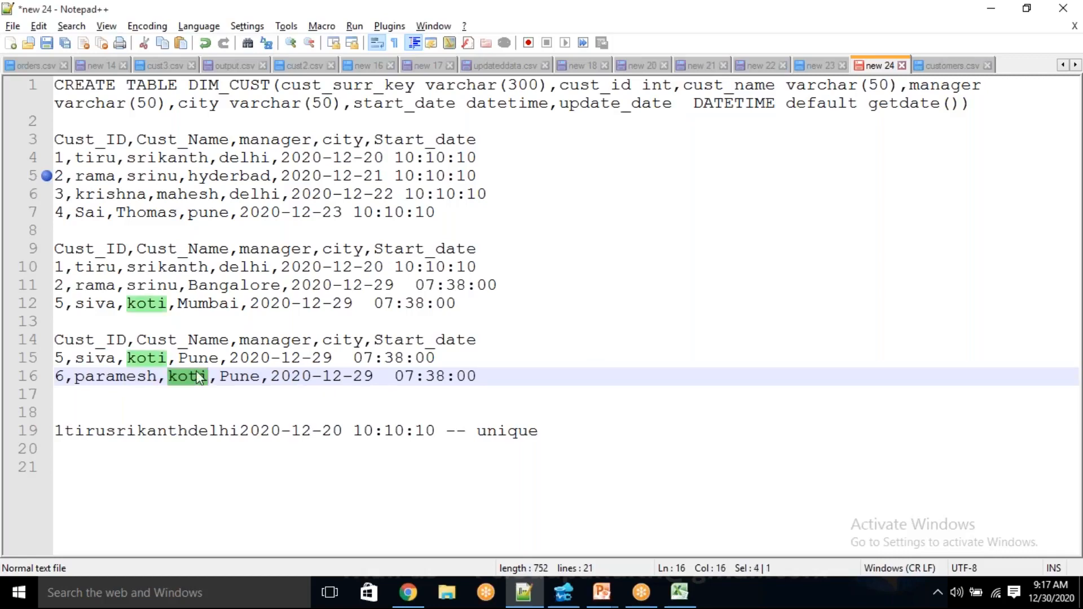
key("BackSpace")
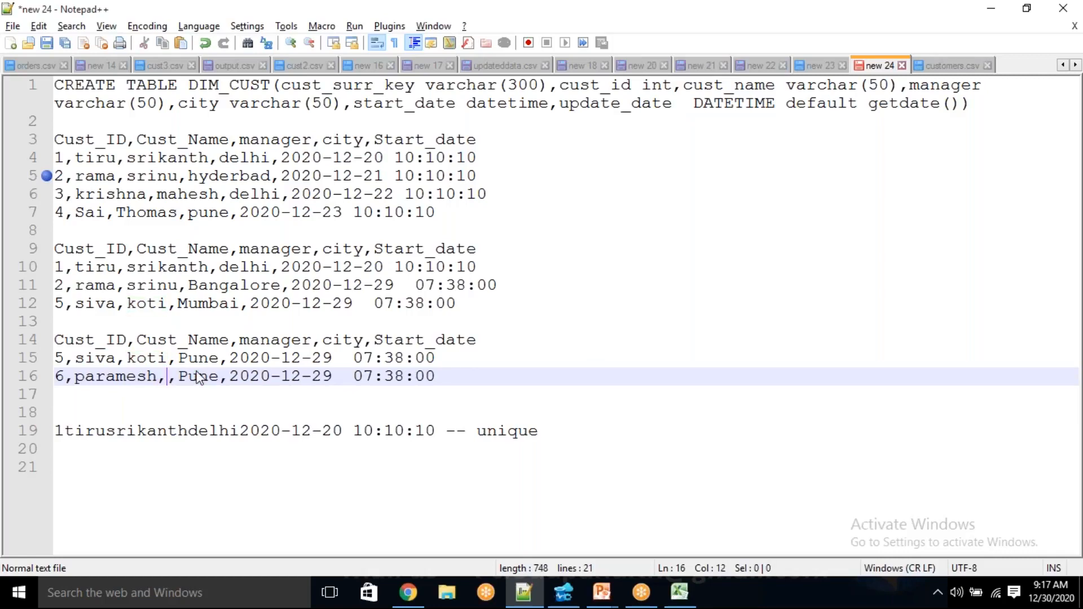
type("chaita")
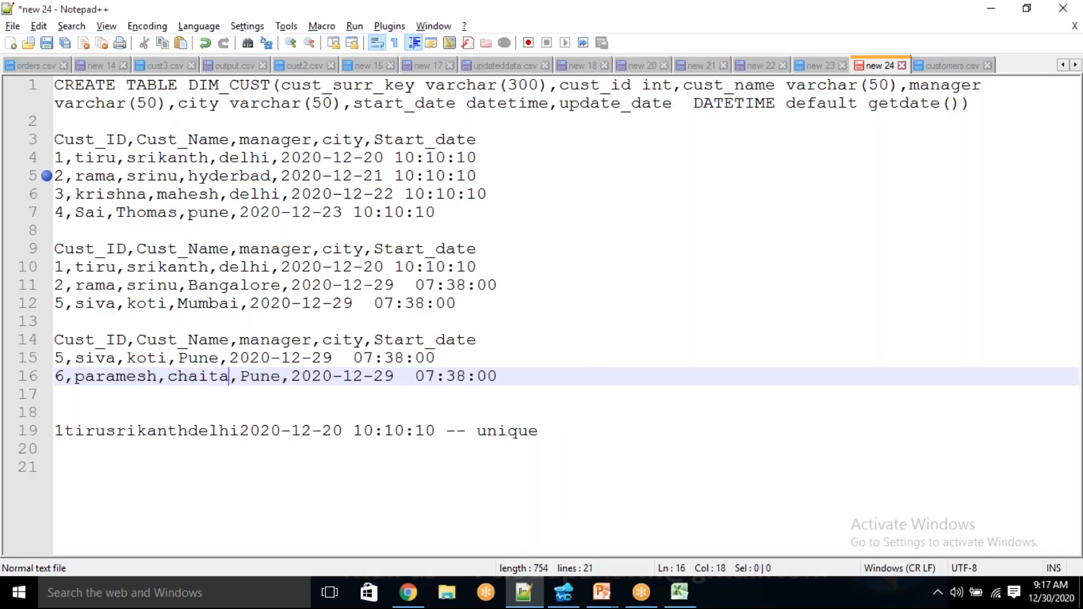
type("nya")
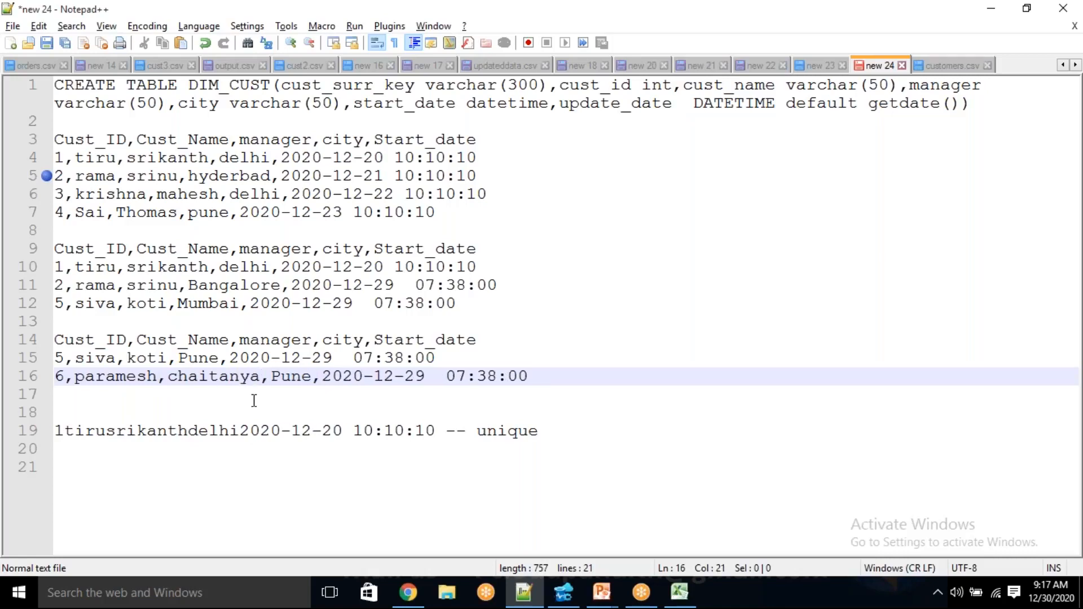
In the Cust_ID 6 record, set the city to Hyderbad and the start date to 2020-12-30
double_click(282, 384)
key("BackSpace")
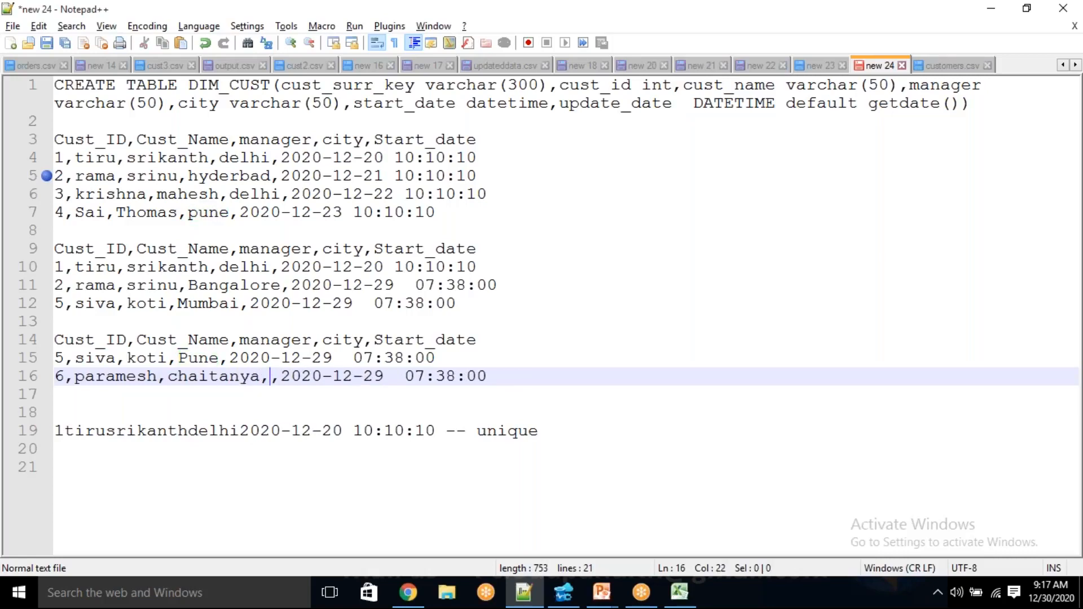
type("Hyderbad")
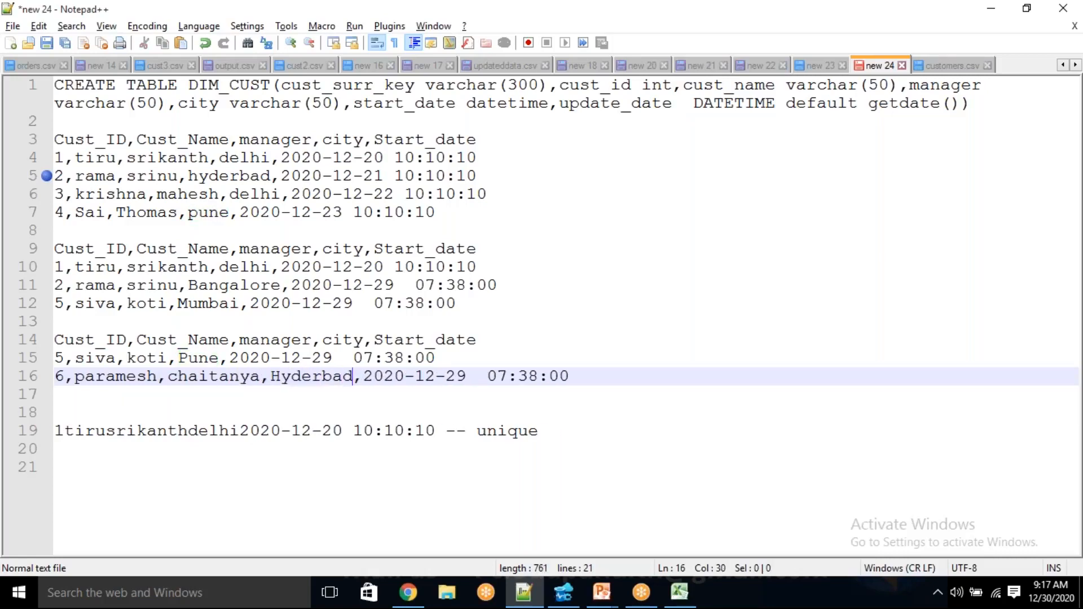
left_click(468, 377)
key("BackSpace")
key("BackSpace")
type("30")
Copy the header with the Cust_ID 5 and 6 records, replace the customers.csv blob's contents with it in the Azure portal, and save
left_click_drag(598, 381, 27, 344)
left_click(243, 418)
left_click_drag(574, 378, 10, 344)
key("ctrl+c")
left_click(403, 594)
left_click(102, 13)
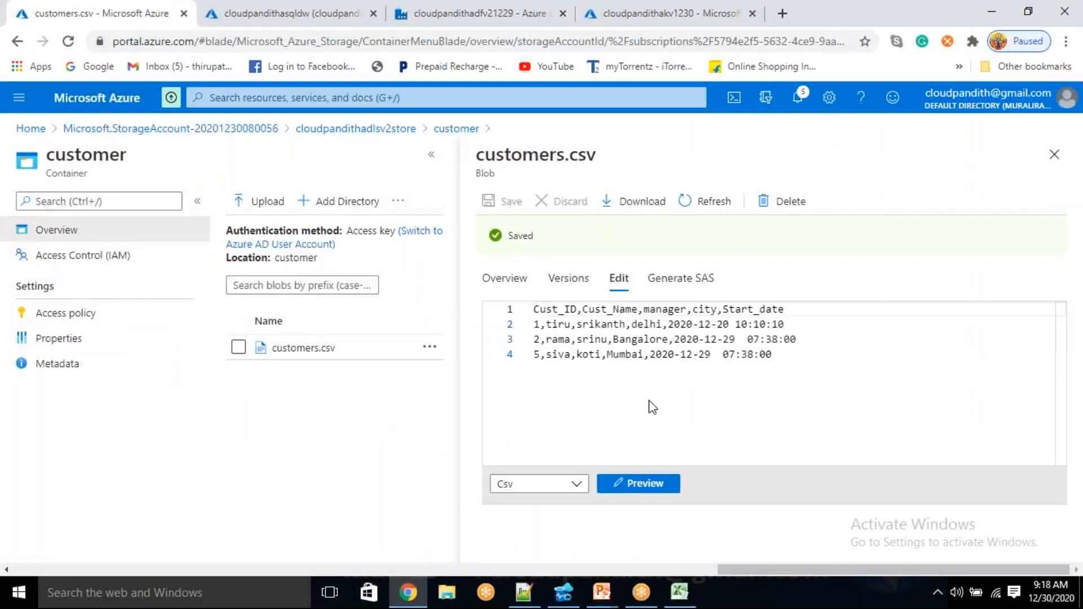
left_click_drag(794, 327, 481, 248)
key("ctrl+v")
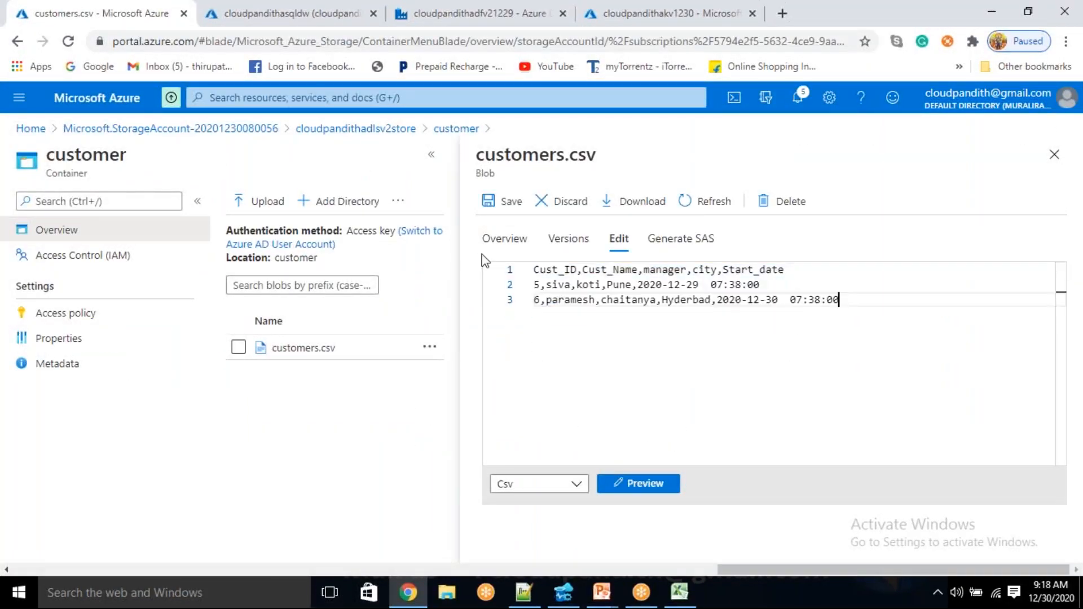
left_click(510, 201)
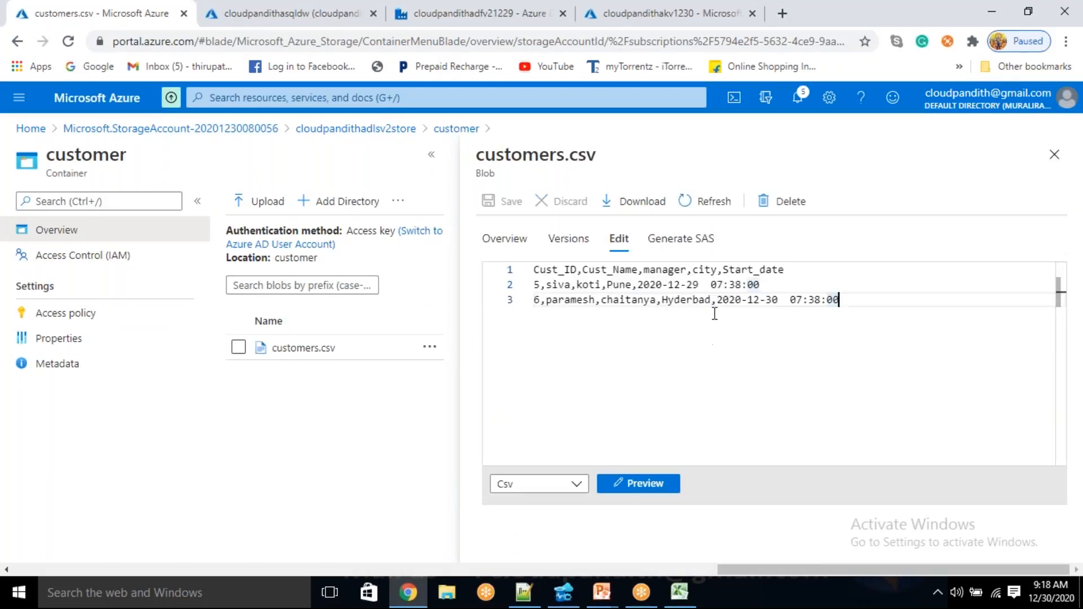
Remove the extra space between date and time in both records of customers.csv and save the blob
left_click(707, 285)
key("BackSpace")
key("BackSpace")
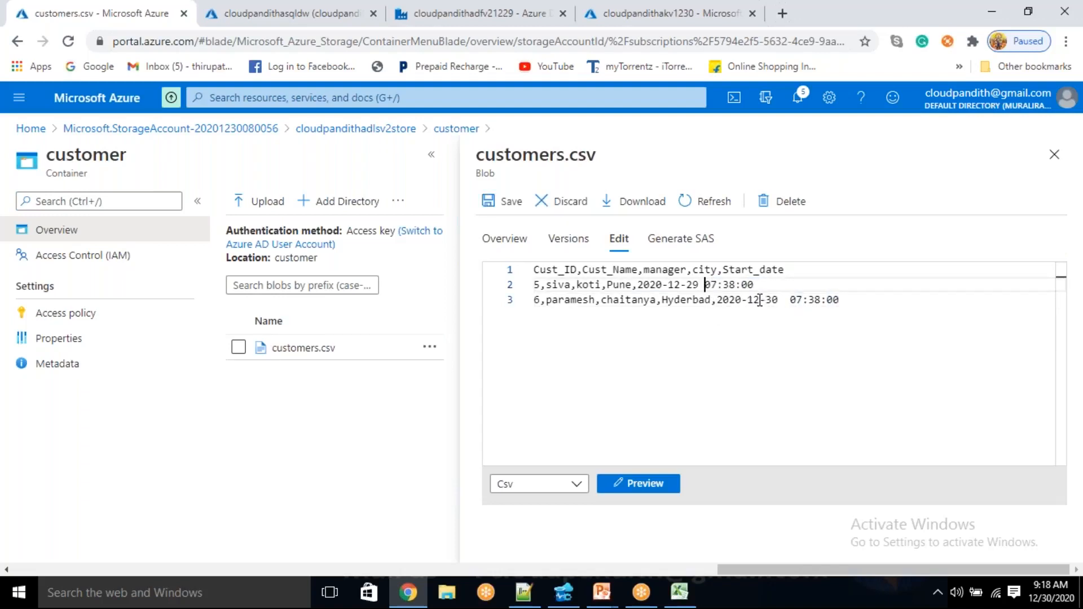
left_click(793, 299)
key("BackSpace")
key("BackSpace")
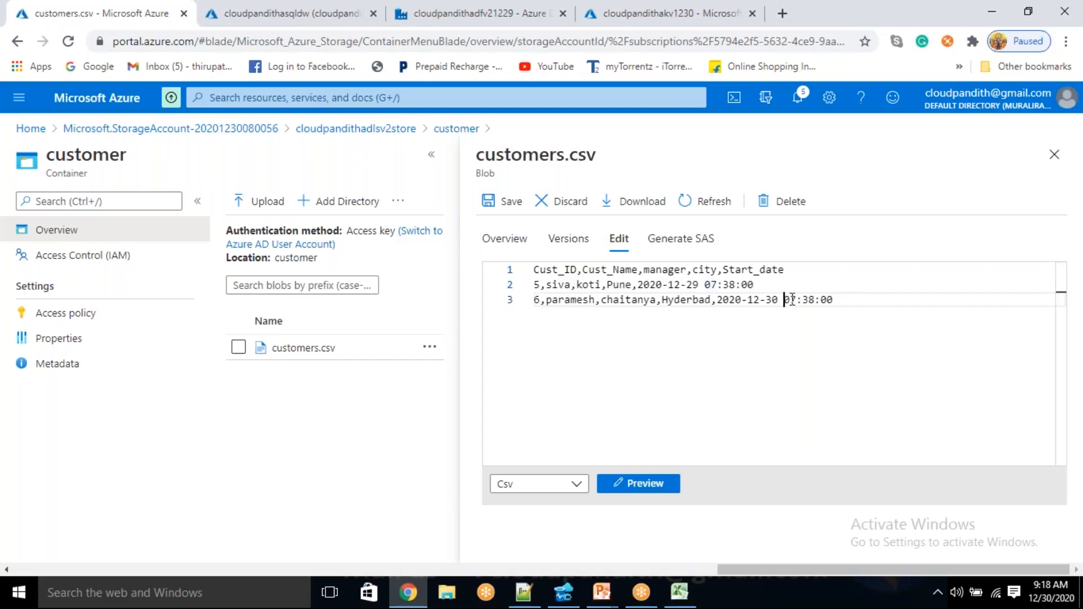
left_click(511, 203)
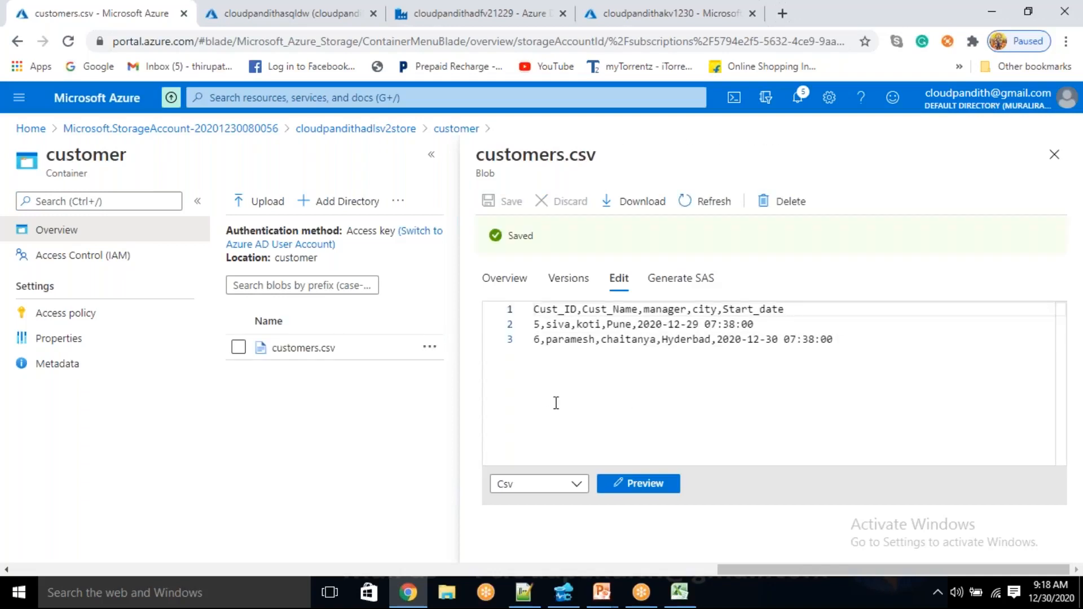
Switch to Azure Data Studio and examine the cust_id values in the dim_cust query results
left_click(687, 603)
left_click(682, 602)
left_click(564, 605)
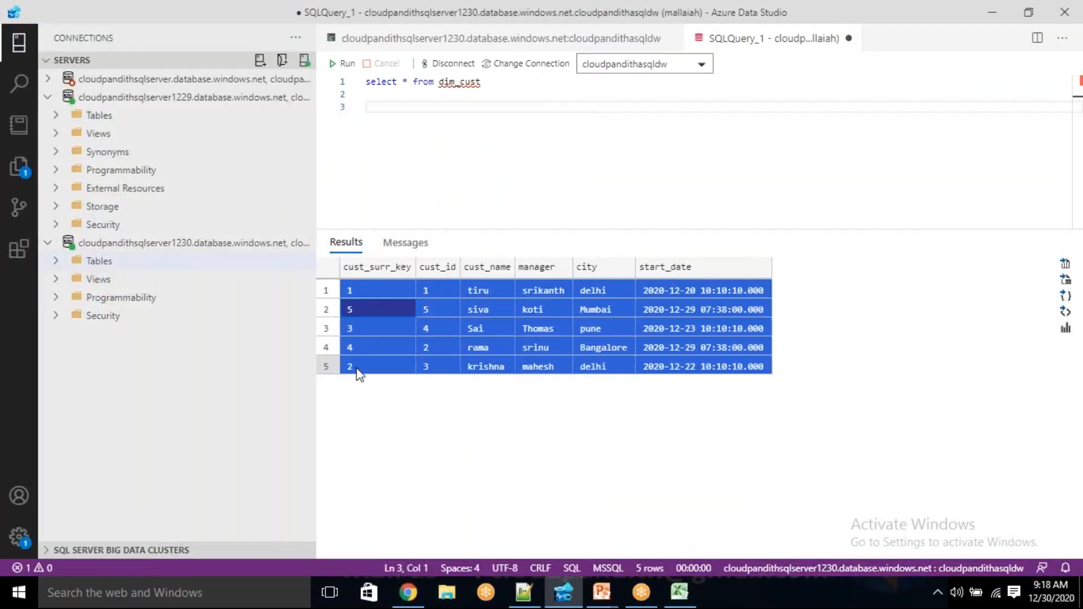
left_click(411, 290)
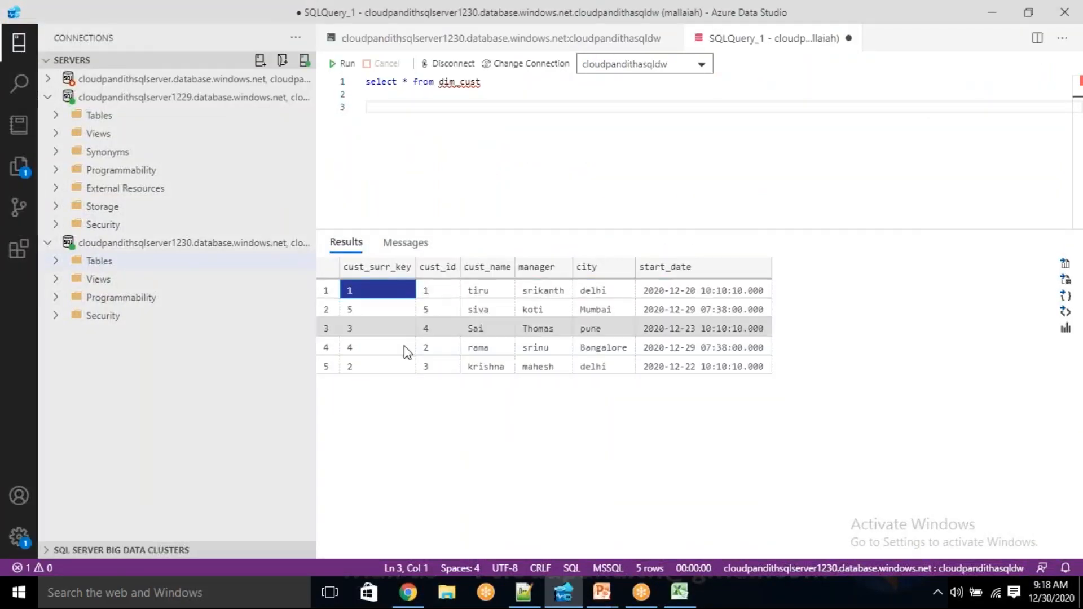
left_click(433, 297)
left_click(433, 311)
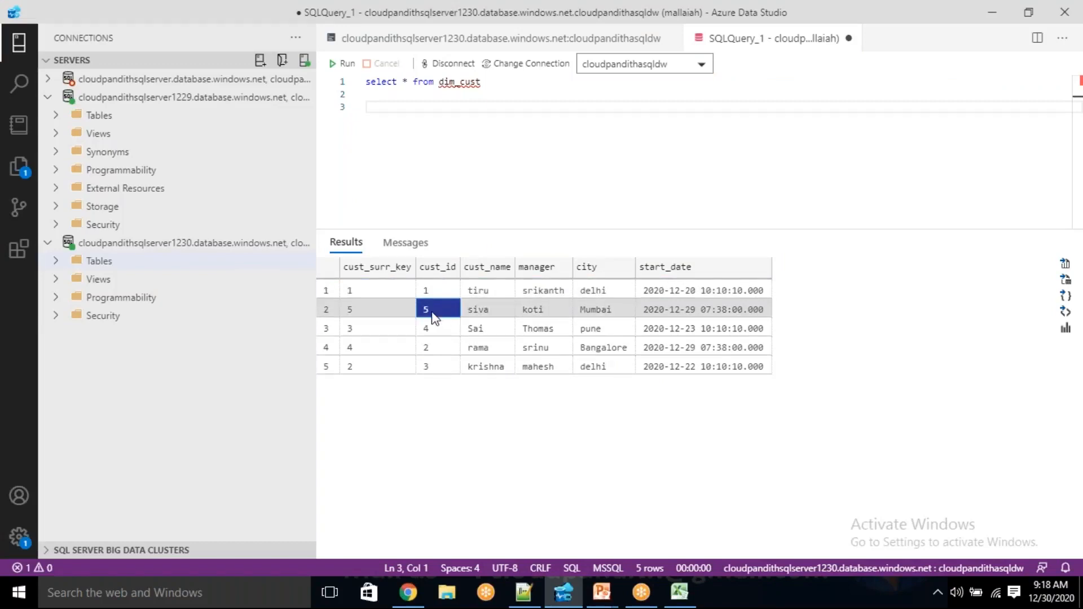
left_click(433, 328)
left_click_drag(434, 290, 446, 422)
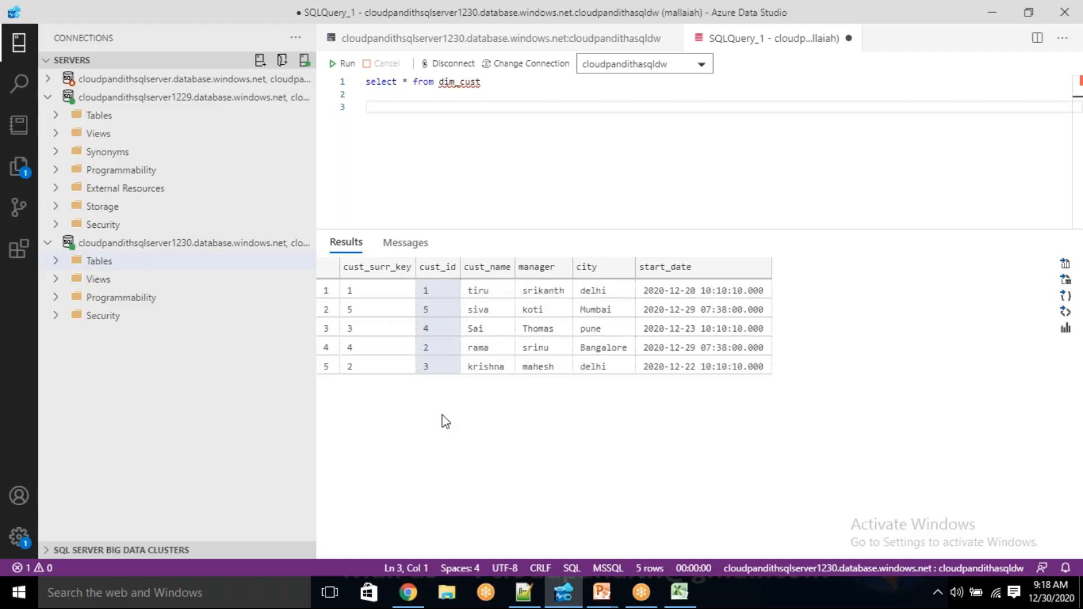
Return to customers.csv in the Azure portal and review its incremental records against the dim_cust rows
key("alt+Tab")
left_click_drag(838, 295, 530, 269)
left_click(605, 334)
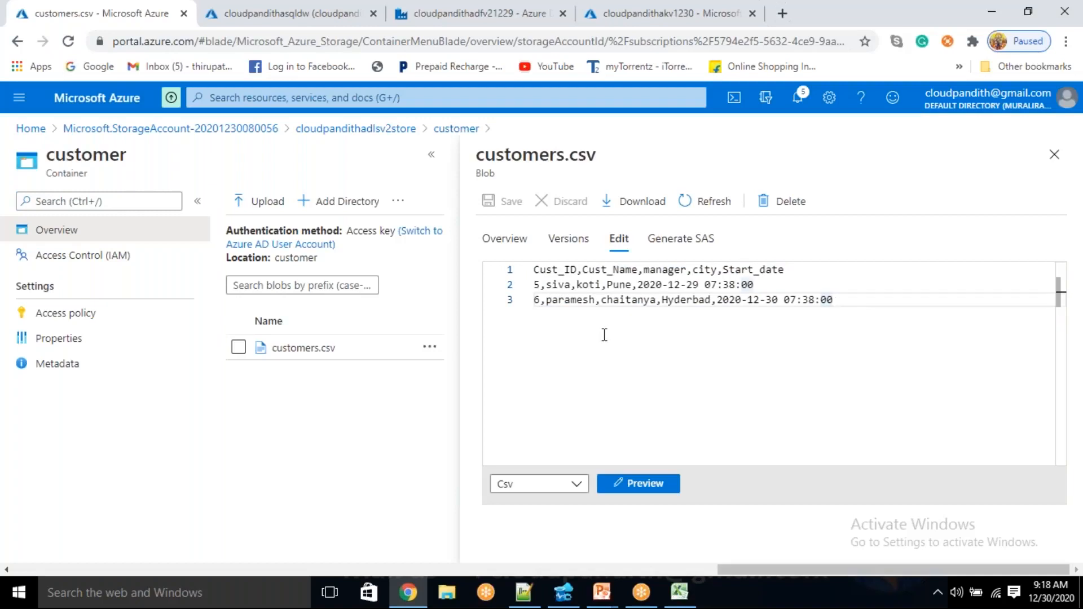
key("alt+Tab")
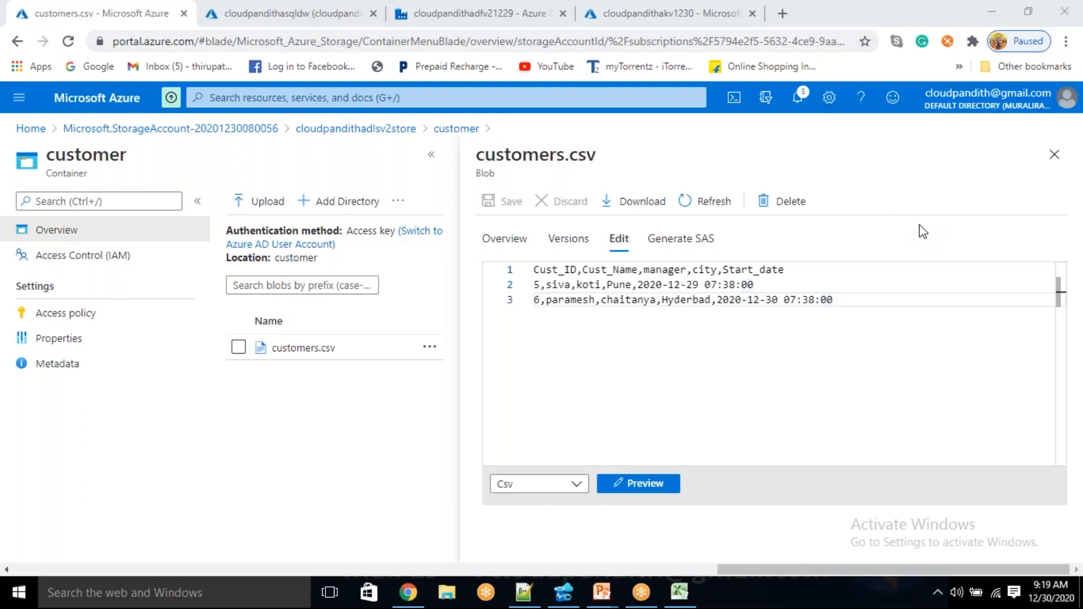
left_click(589, 328)
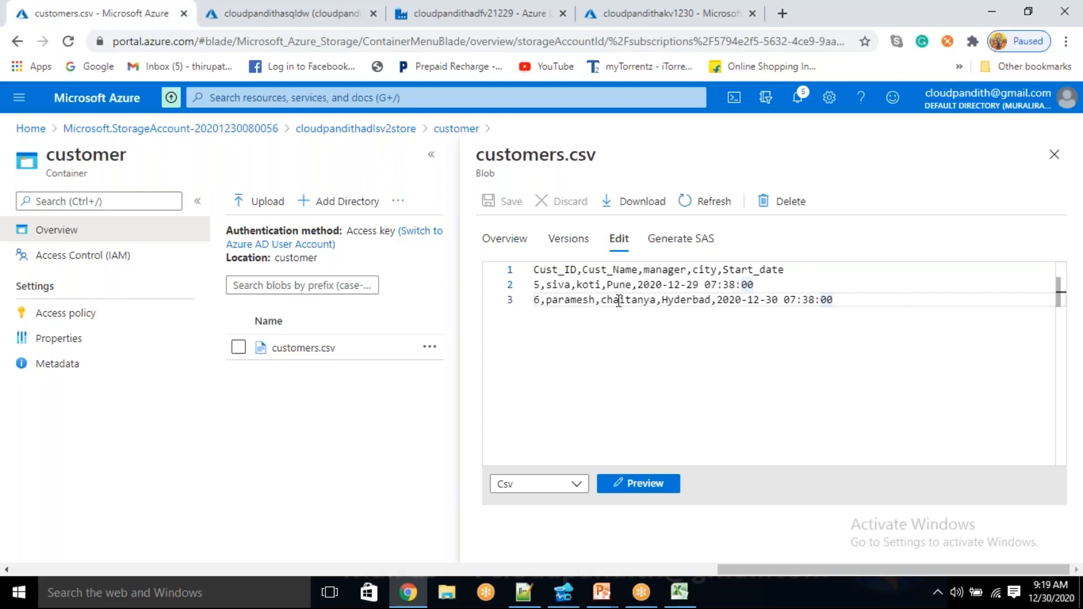
left_click_drag(538, 301, 641, 341)
left_click(641, 341)
Examine the cust_surr_key values of the dim_cust results in Azure Data Studio
left_click(562, 592)
left_click_drag(375, 290, 363, 367)
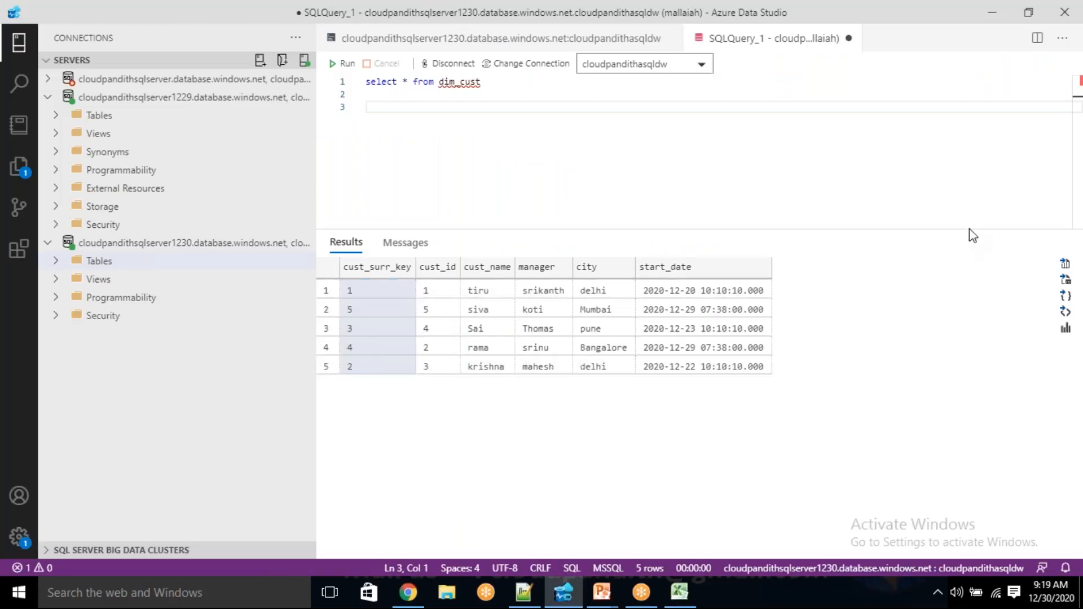
left_click(1079, 380)
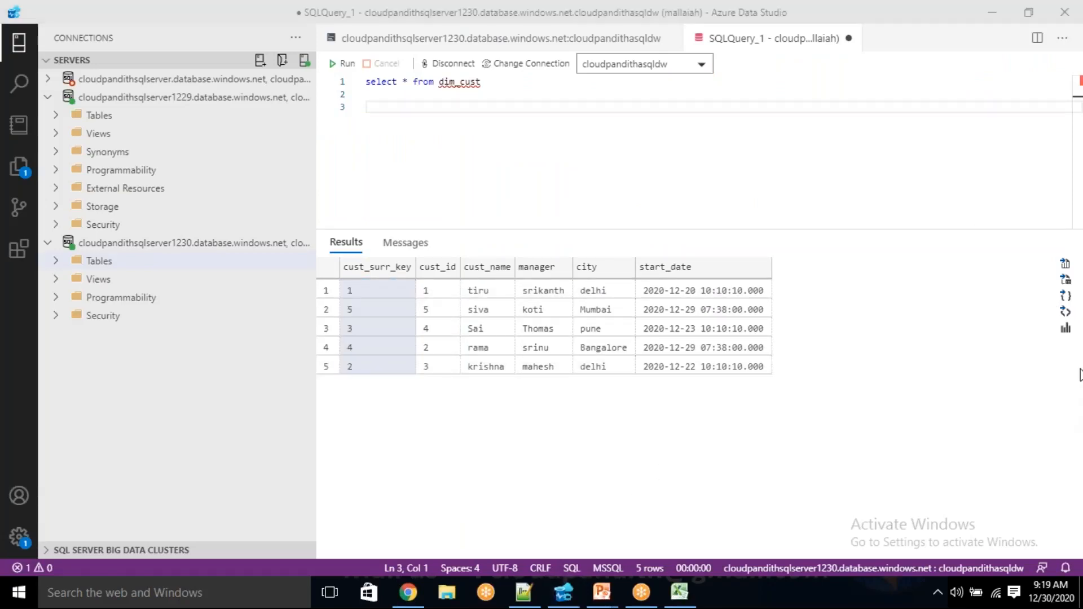
left_click(433, 421)
left_click_drag(382, 289, 365, 355)
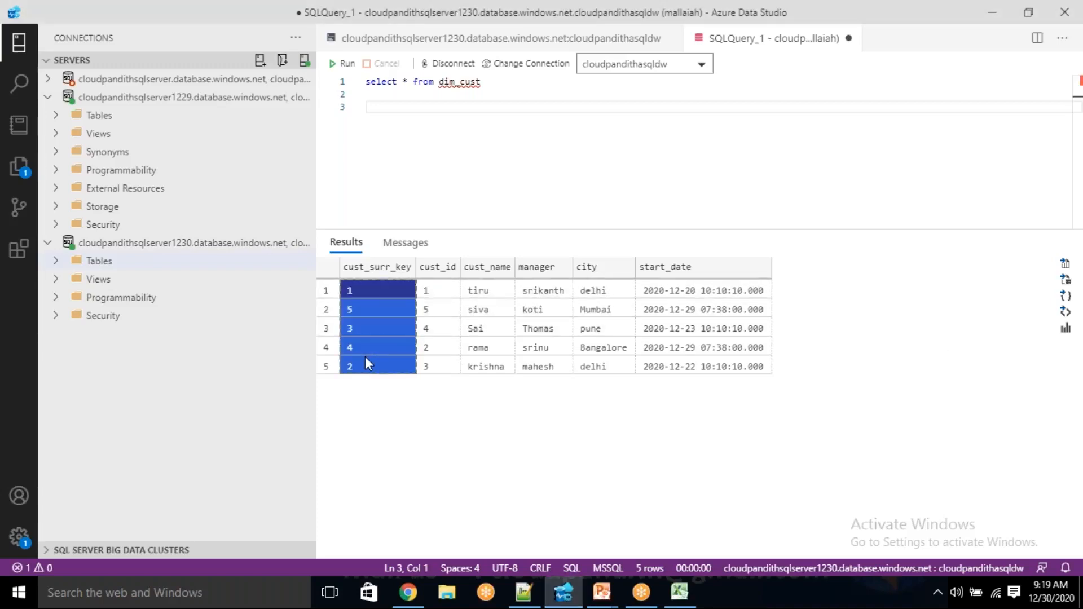
left_click(418, 421)
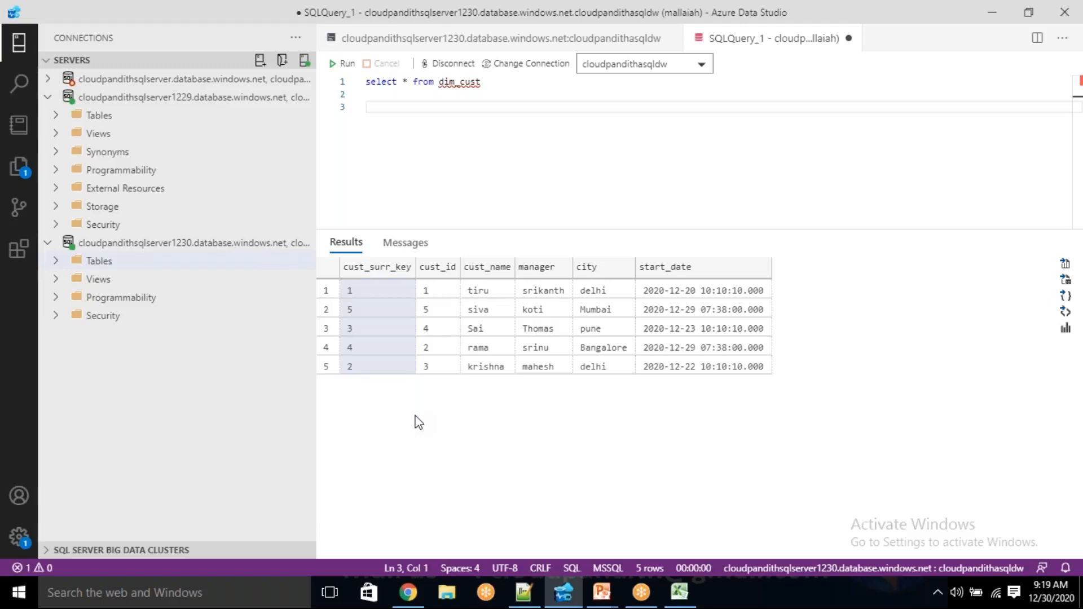
Switch to Azure Data Factory, close the data flow run details, and open dataflow1 from the factory resources
left_click(409, 593)
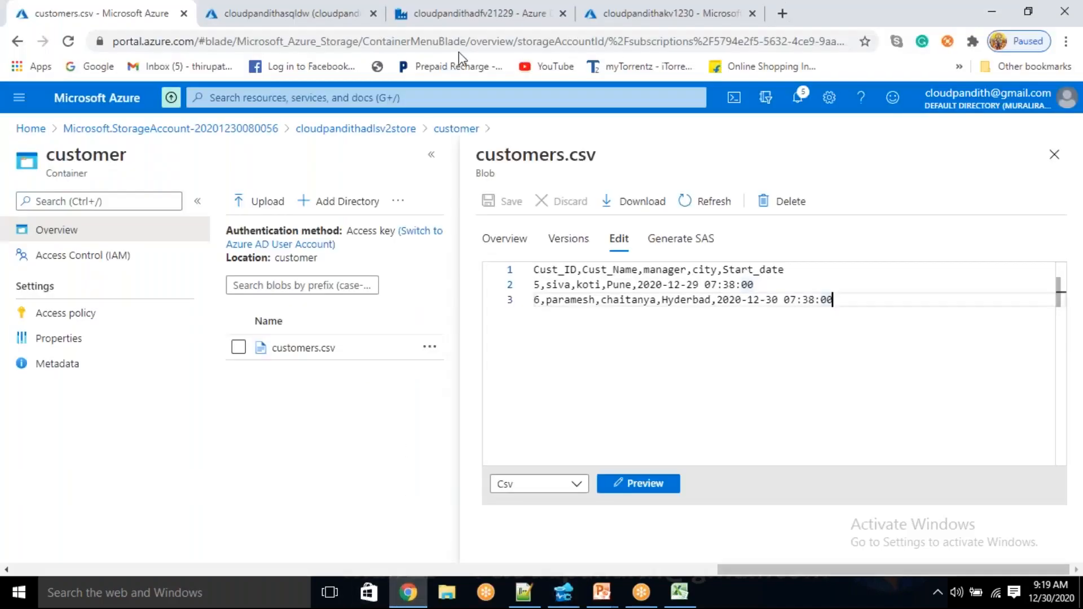
left_click(480, 8)
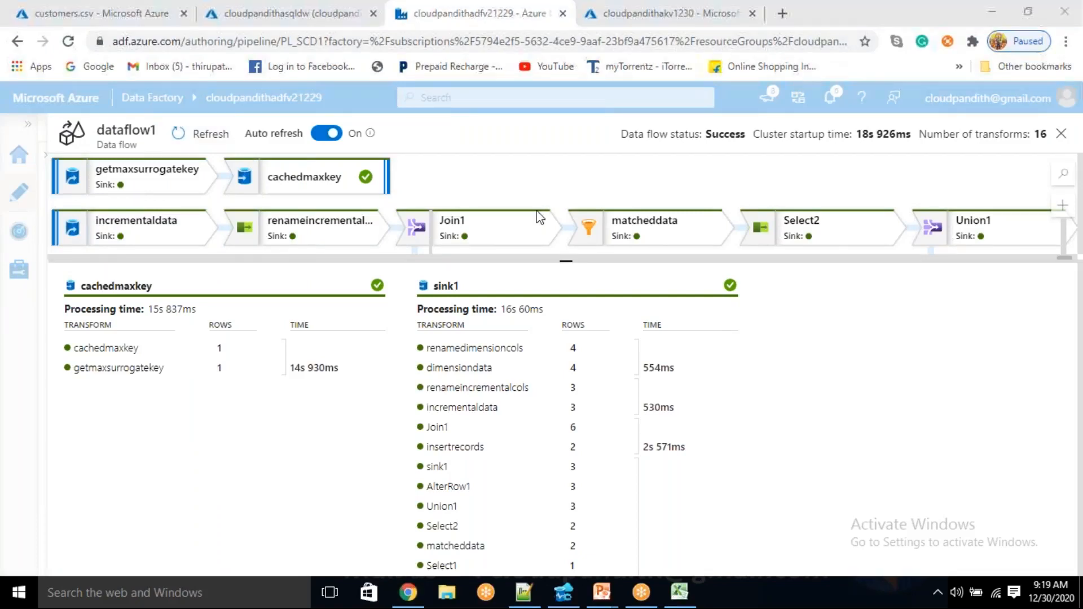
left_click(1061, 133)
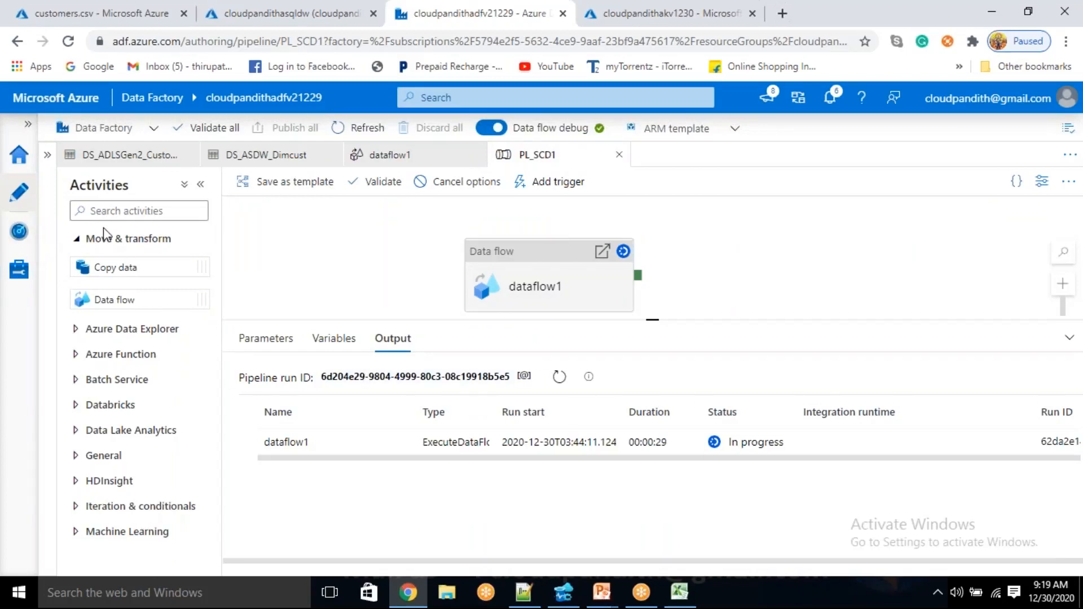
left_click(48, 157)
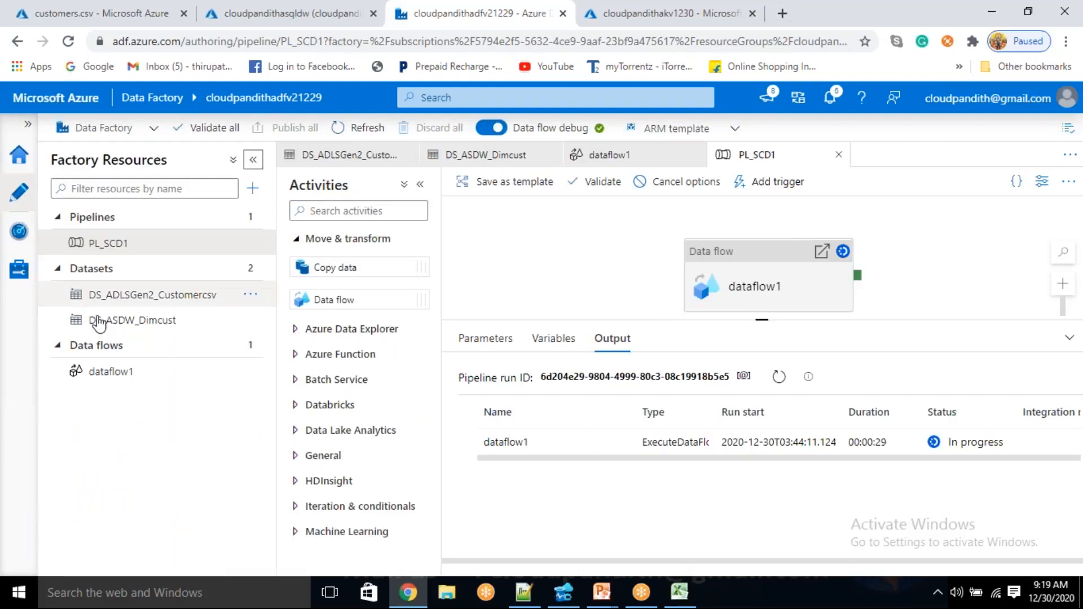
left_click(112, 375)
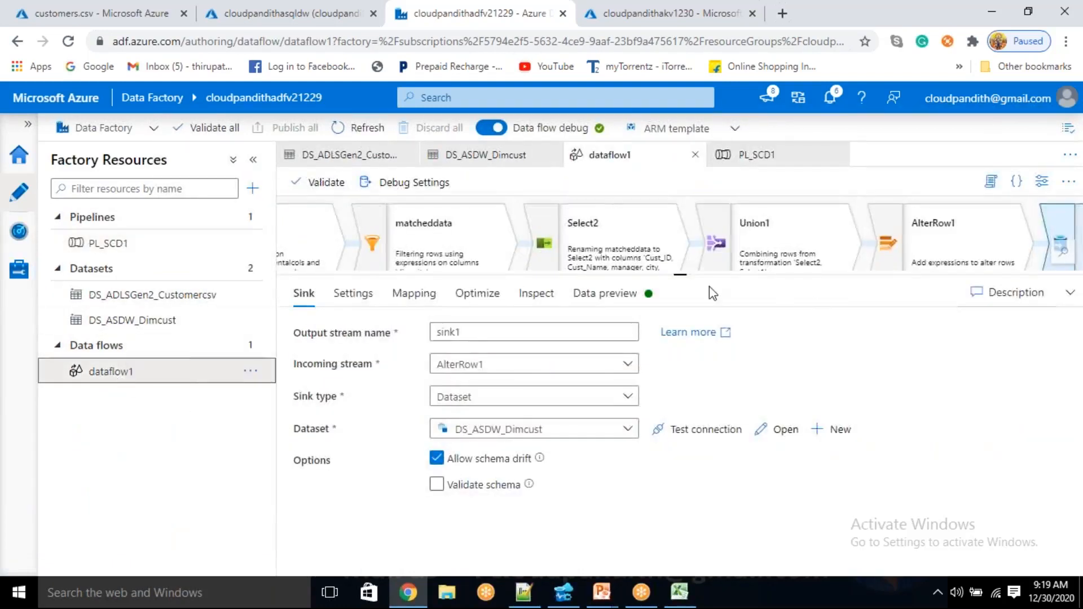
Refresh the data preview of the getmaxsurrogatekey source and check its maxvalue
left_click_drag(680, 275, 654, 430)
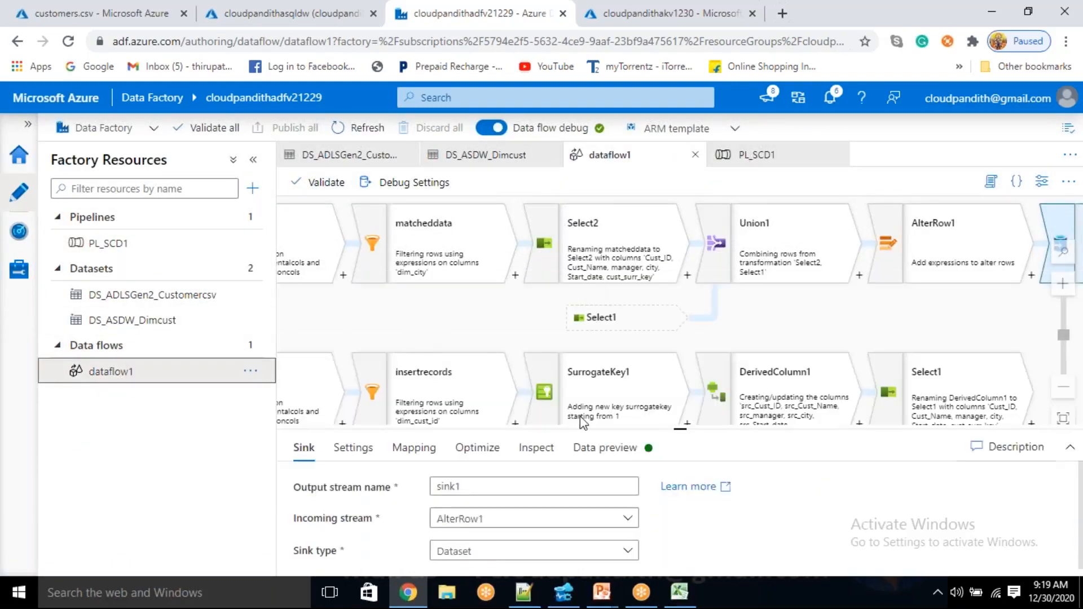
left_click_drag(412, 334, 676, 453)
left_click_drag(541, 285, 709, 254)
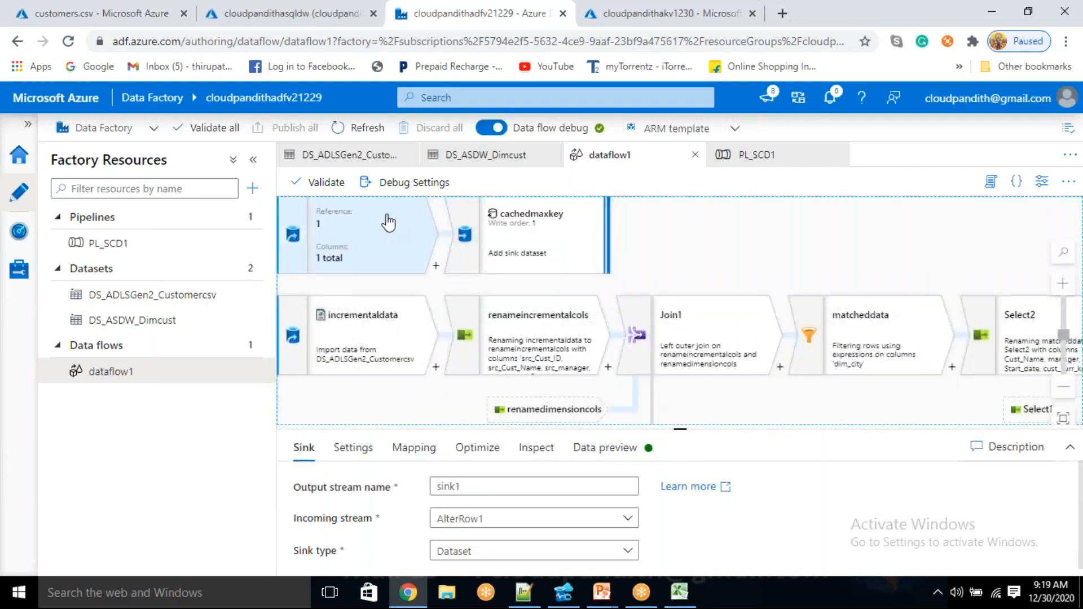
left_click(388, 223)
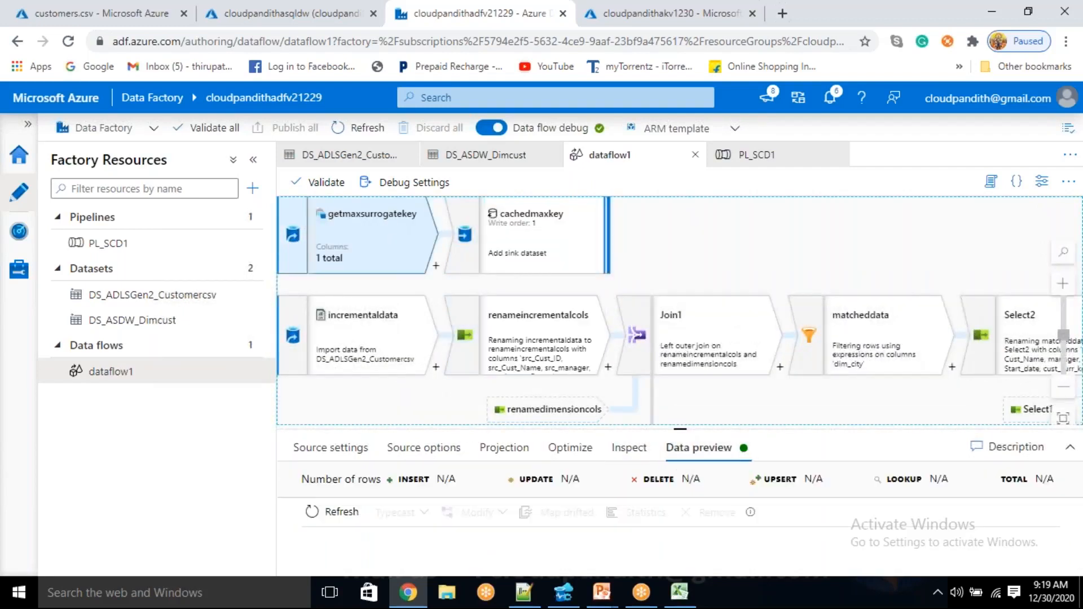
left_click_drag(681, 430, 679, 281)
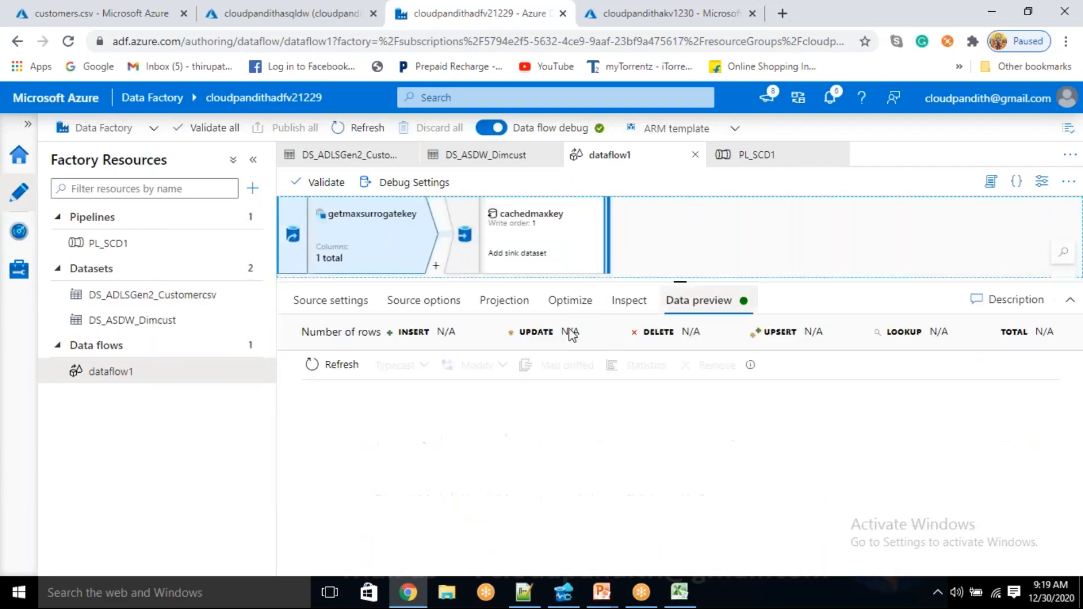
left_click(381, 377)
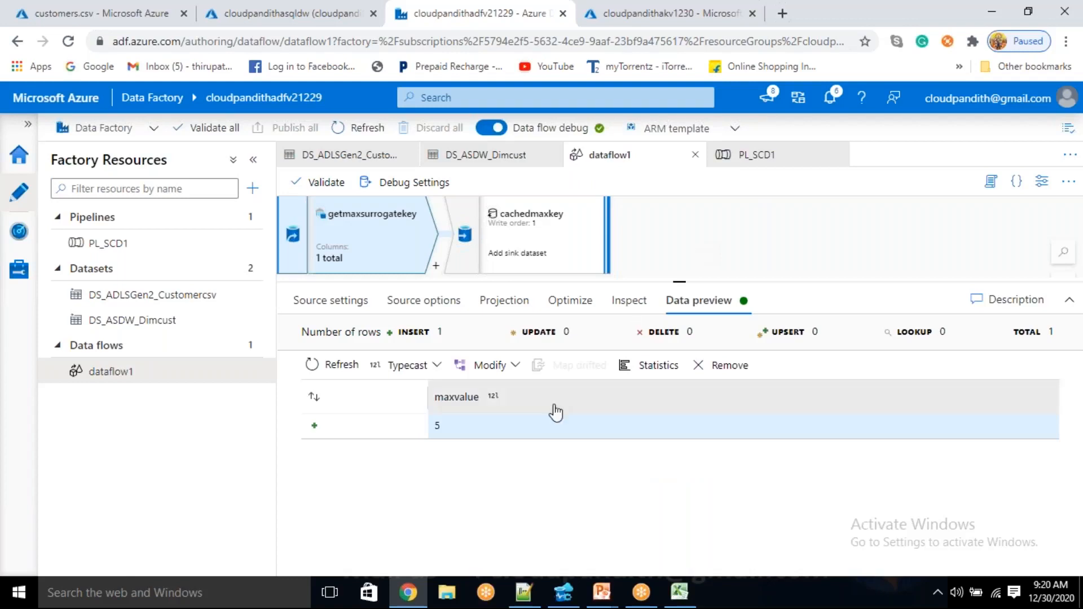
left_click(444, 427)
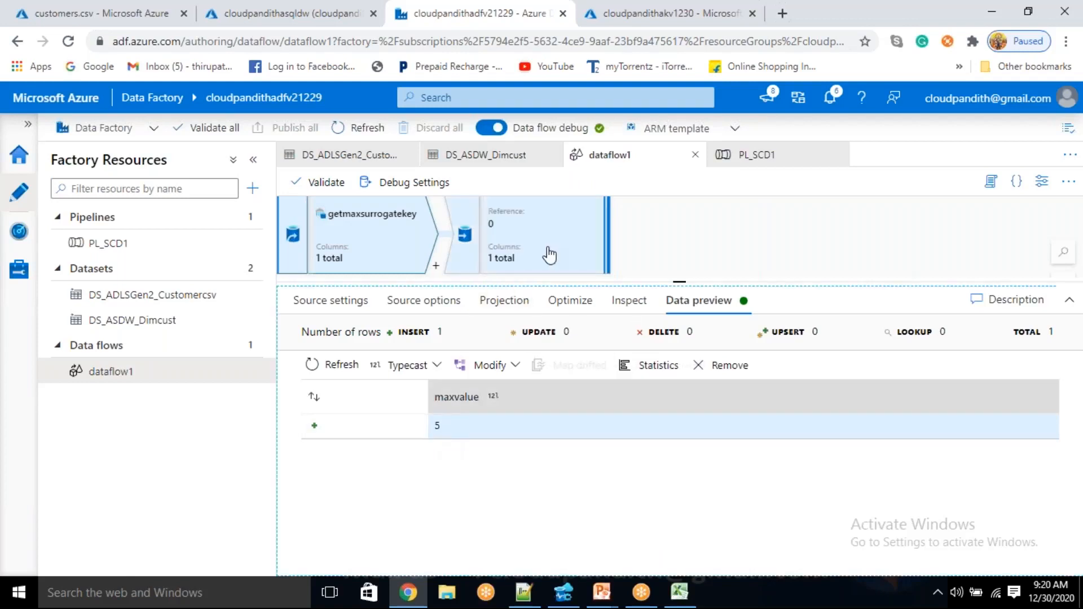
Select the Join1 transformation in dataflow1 and refresh its data preview
left_click(548, 255)
left_click_drag(693, 282, 692, 386)
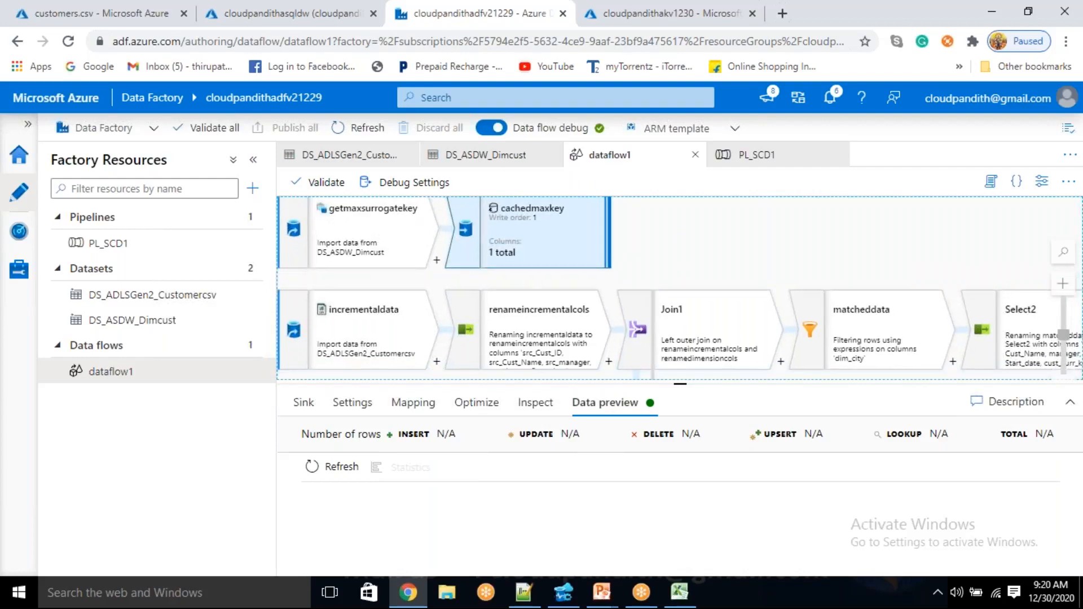
scroll(682, 265, "down", 1)
left_click_drag(757, 301, 796, 234)
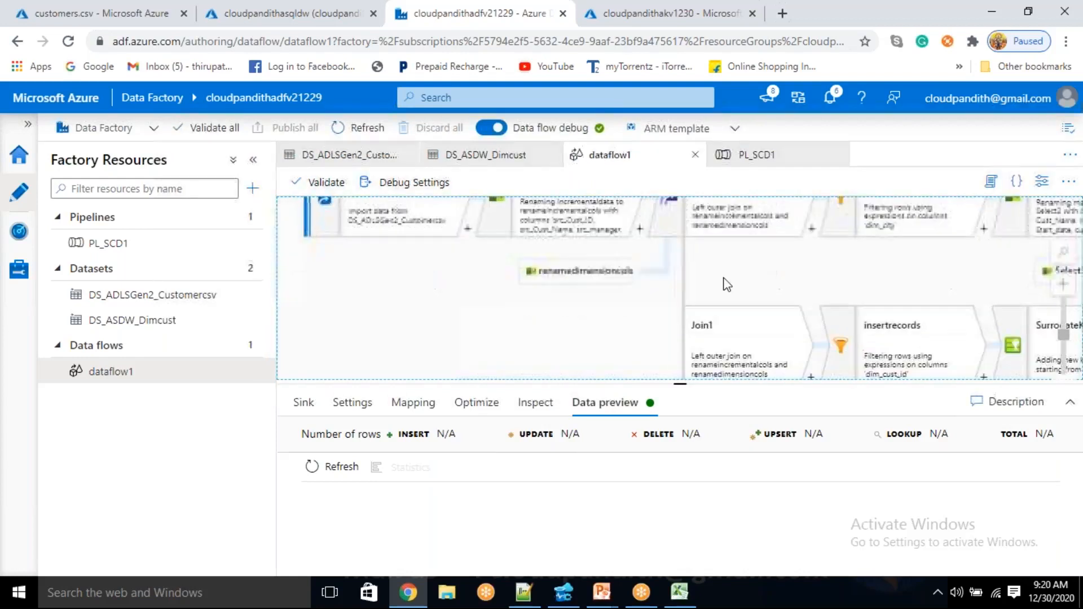
left_click_drag(494, 320, 377, 373)
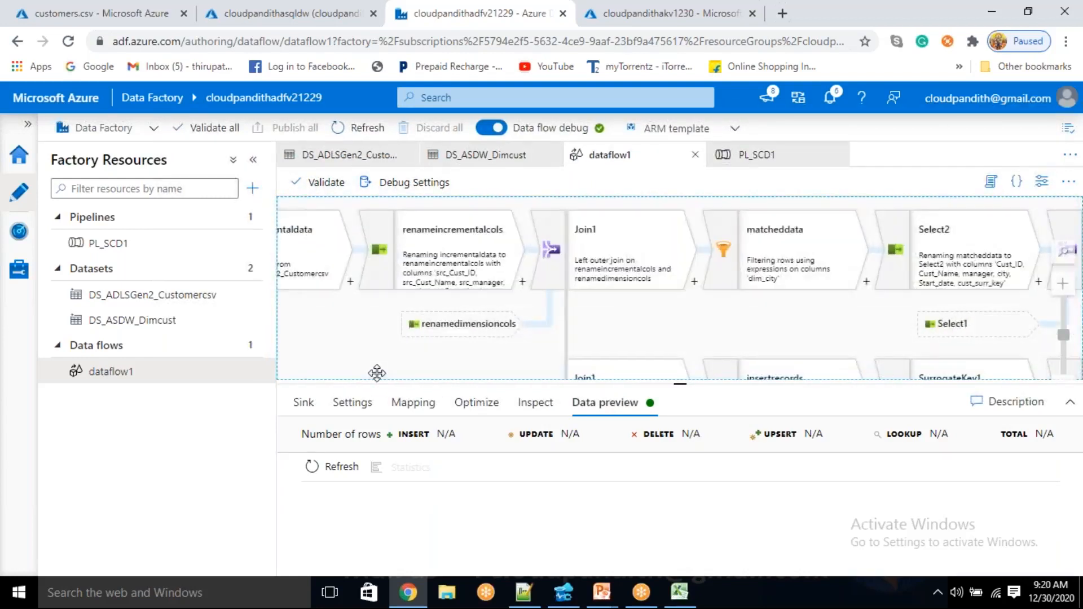
left_click(589, 251)
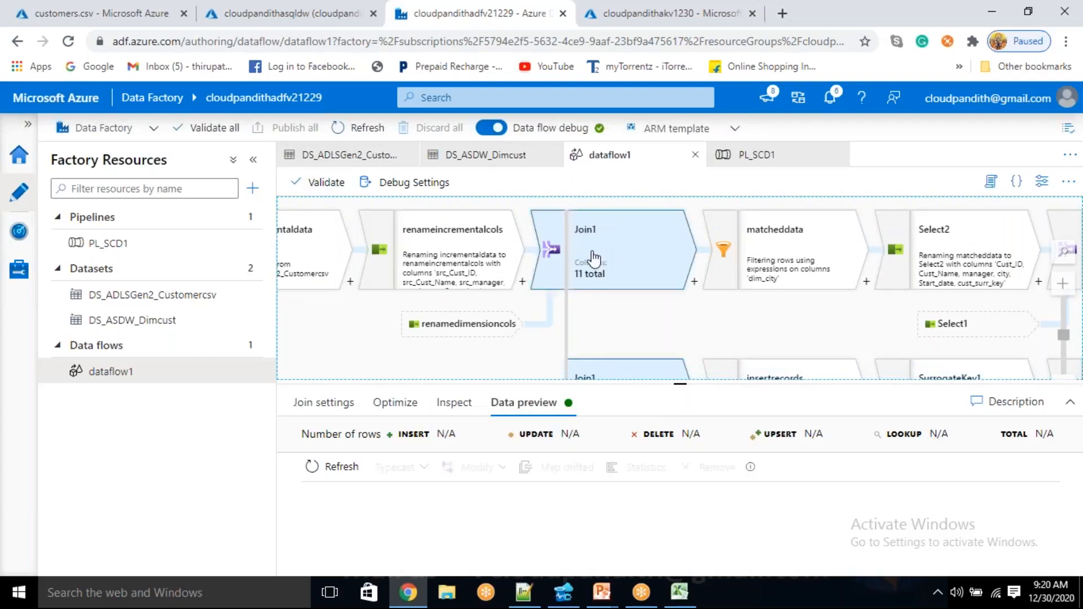
left_click(339, 466)
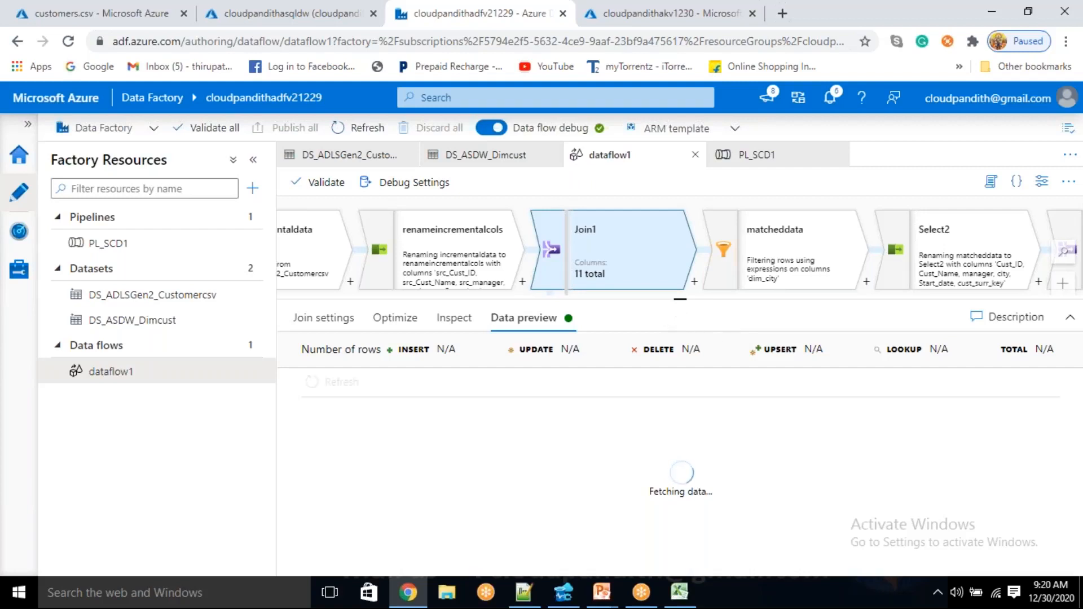
Enlarge the Join1 data preview and examine its dim_cust_surr_key, dim_cust_id and dim_cust_name columns
left_click_drag(679, 300, 679, 281)
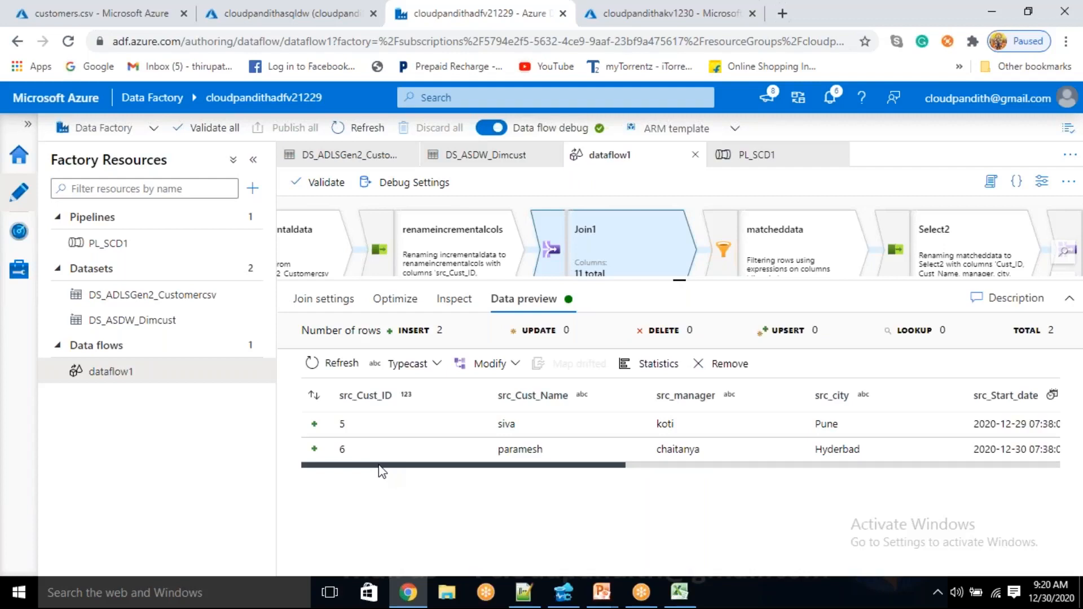
left_click_drag(379, 468, 614, 489)
double_click(588, 424)
left_click_drag(719, 435, 932, 430)
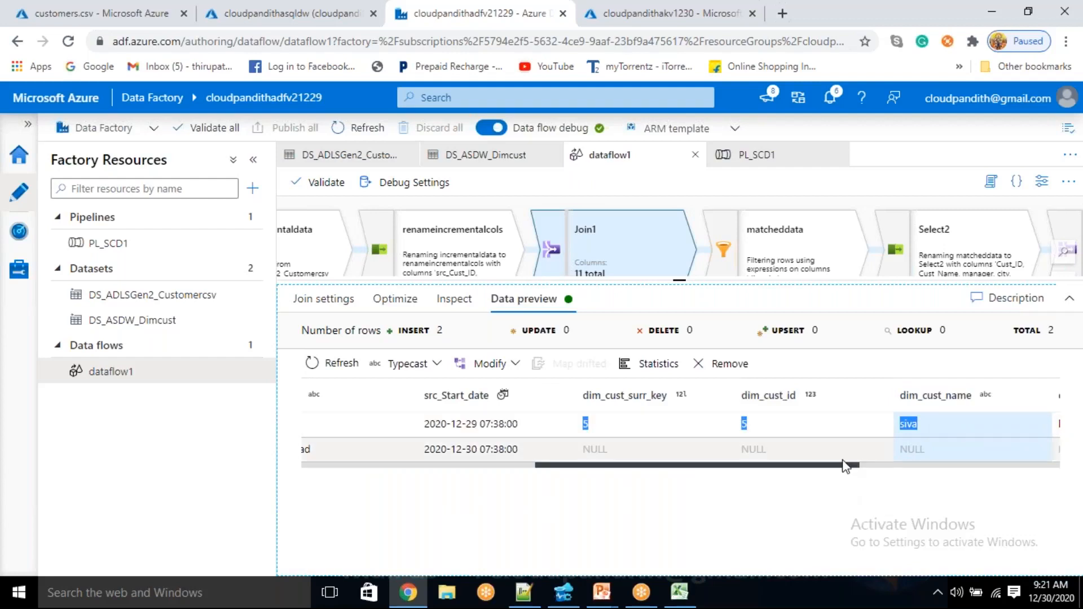
left_click(809, 494)
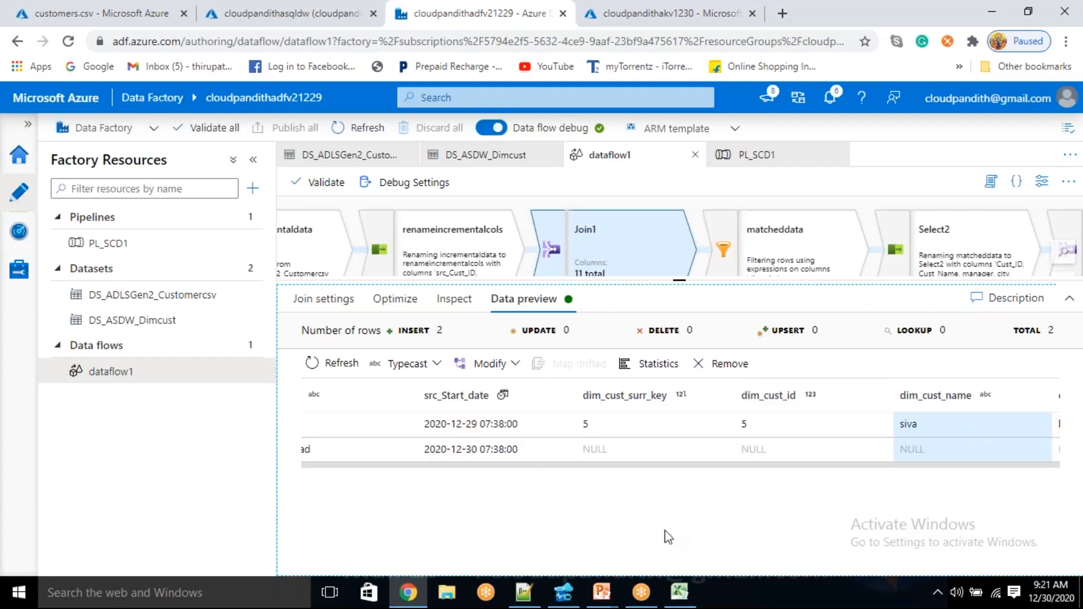
Open a blank Notepad window and narrow it so the dim_ columns of the Join1 preview stay in view
mouse_move(533, 599)
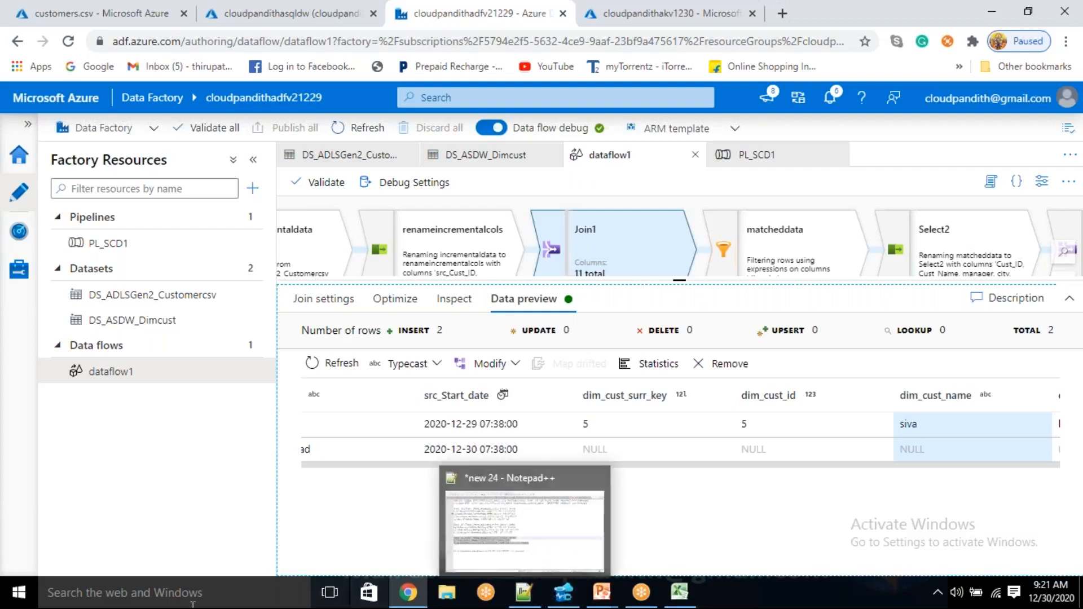
left_click(149, 605)
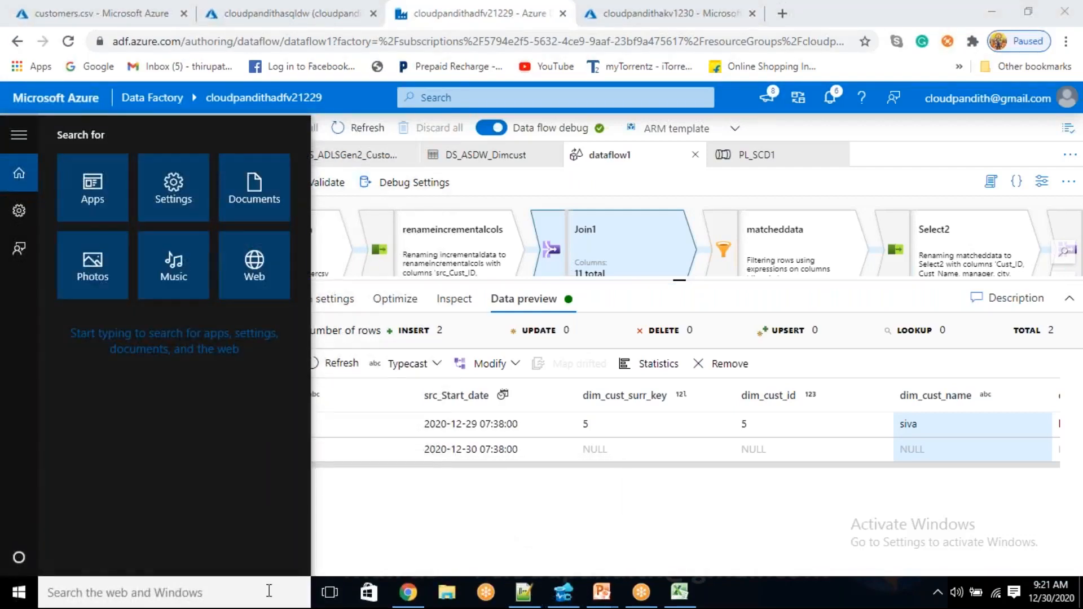
type("notep")
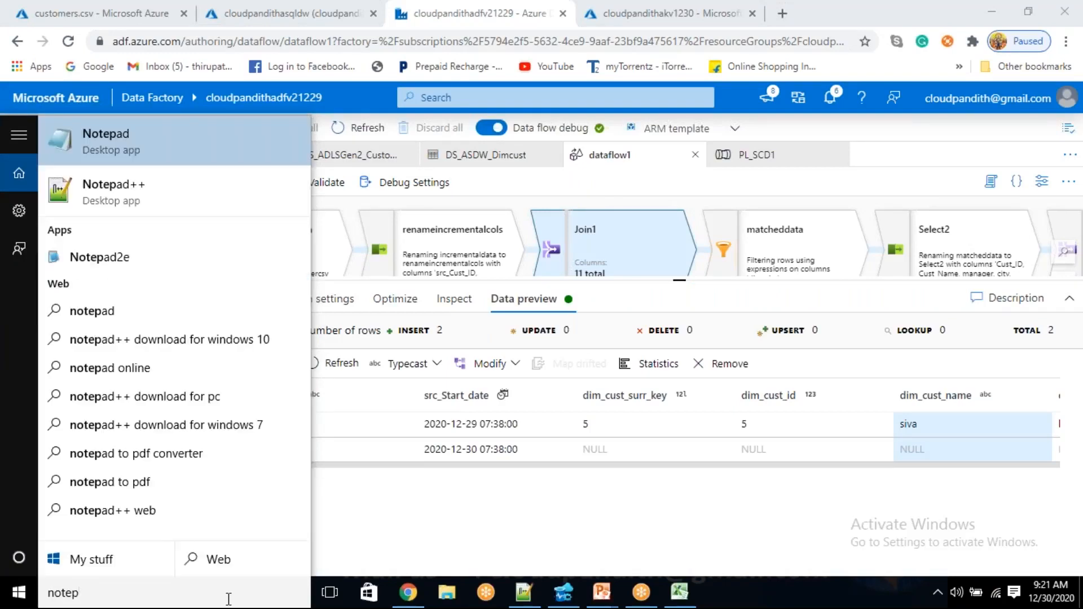
key("Return")
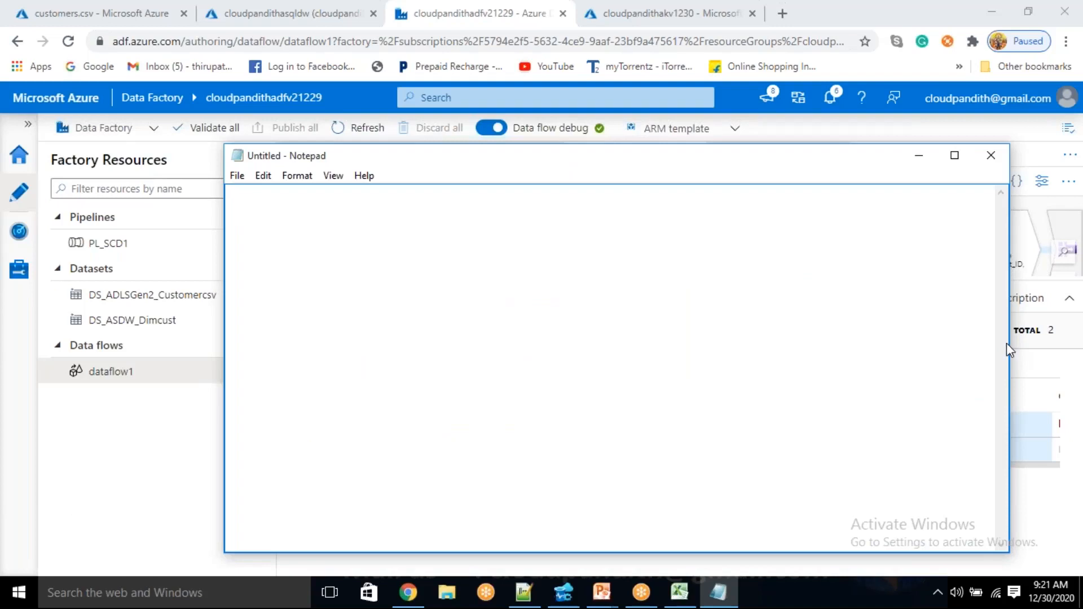
left_click_drag(858, 149, 752, 101)
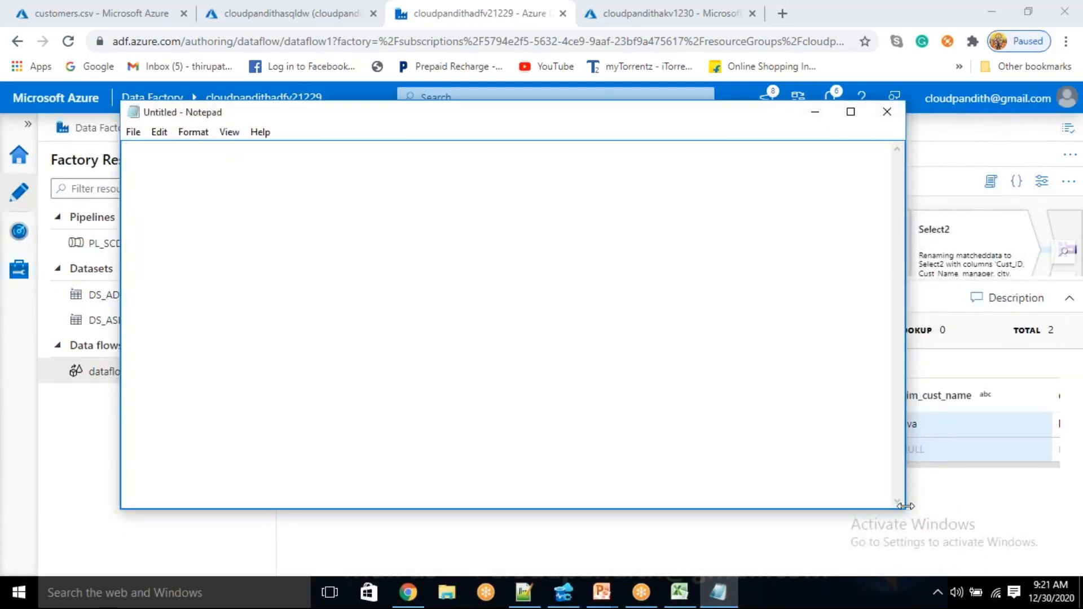
left_click_drag(905, 418, 359, 418)
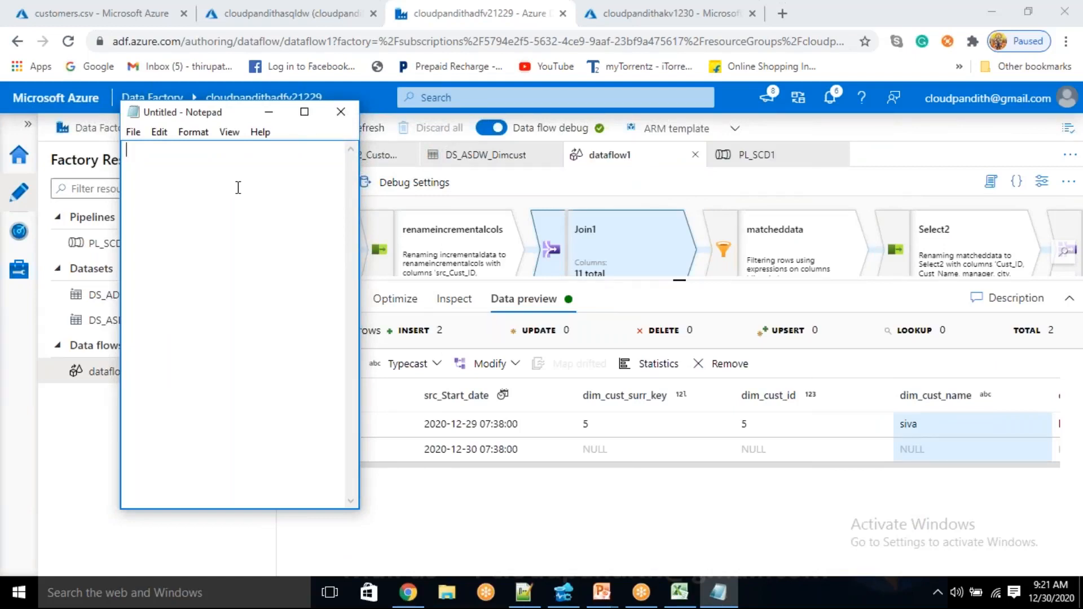
Write the condition isNull(dim_cust_id) on the first line of the blank note
type("isNull(dim_cust_id)")
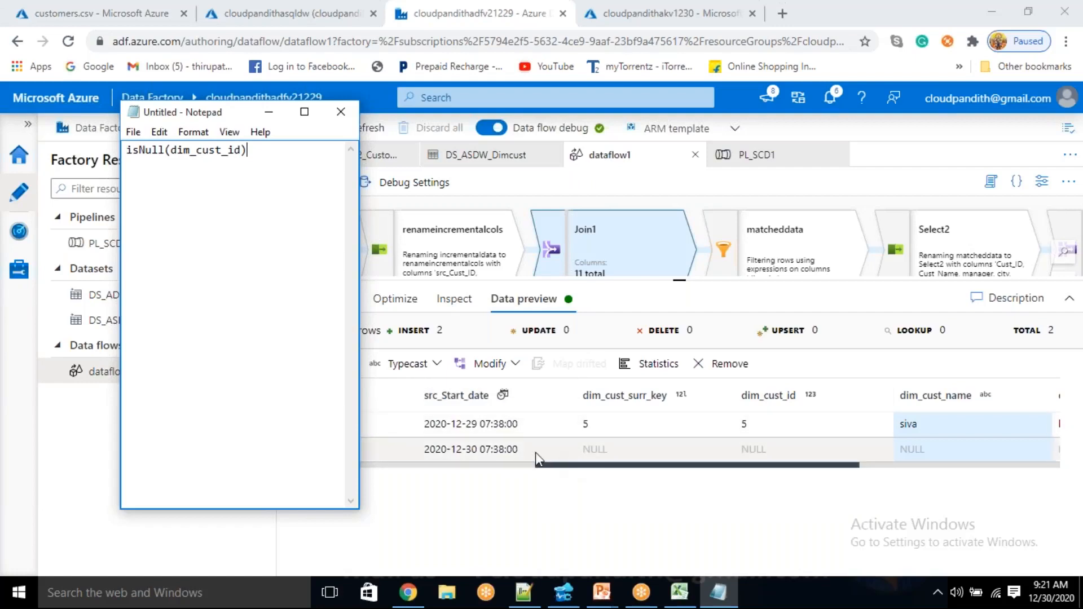
Compare the isNull condition in the note with the src_Start_date, dim_cust_surr_key and dim_cust_id values in the Join1 preview
left_click_drag(472, 449, 533, 427)
key("alt+Tab")
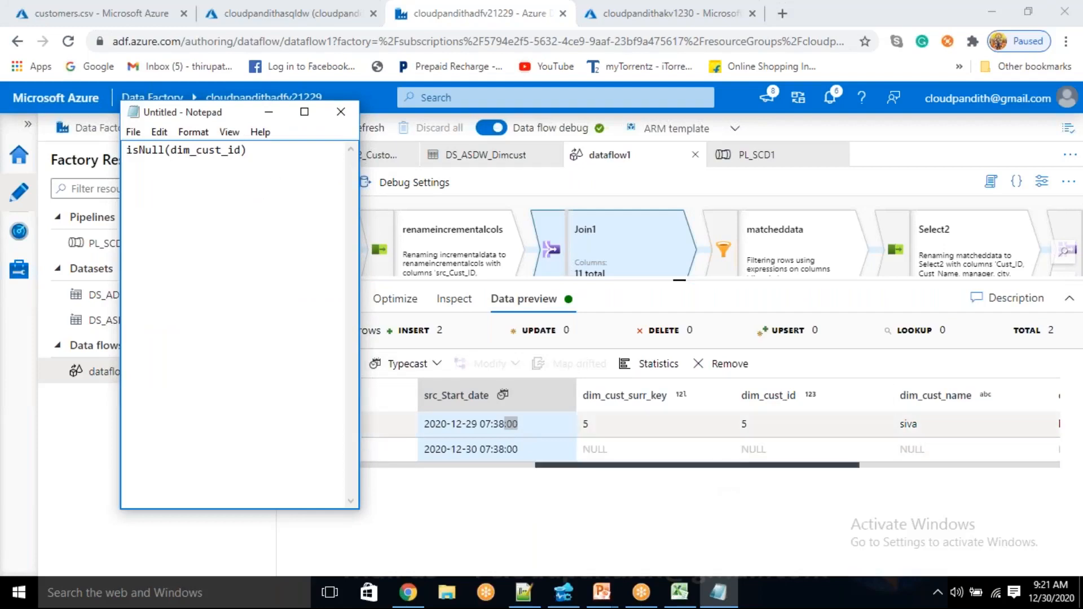
double_click(745, 449)
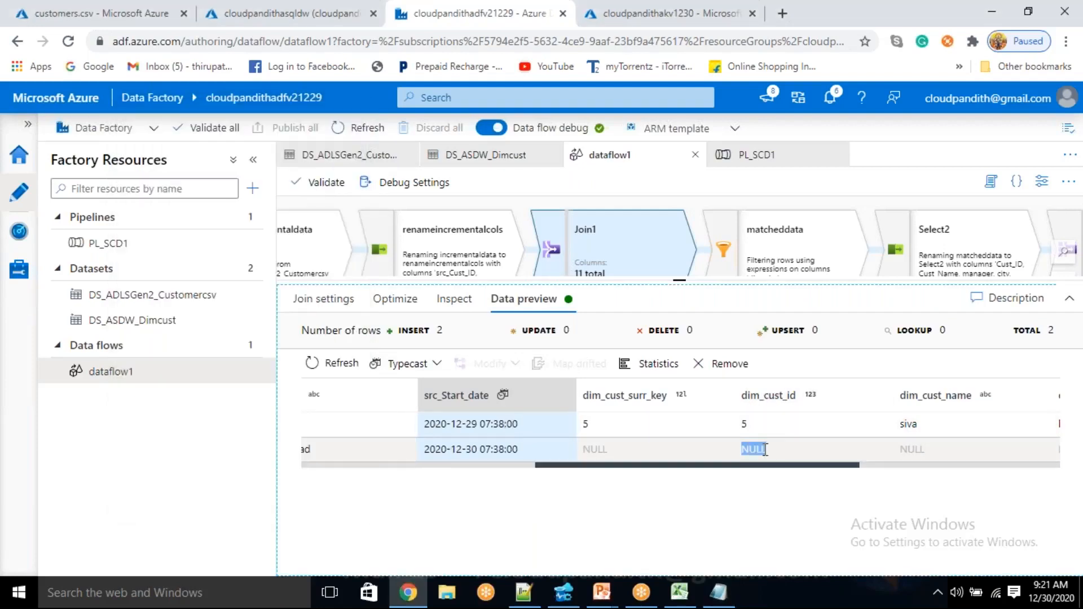
left_click_drag(518, 449, 471, 452)
left_click_drag(518, 423, 479, 423)
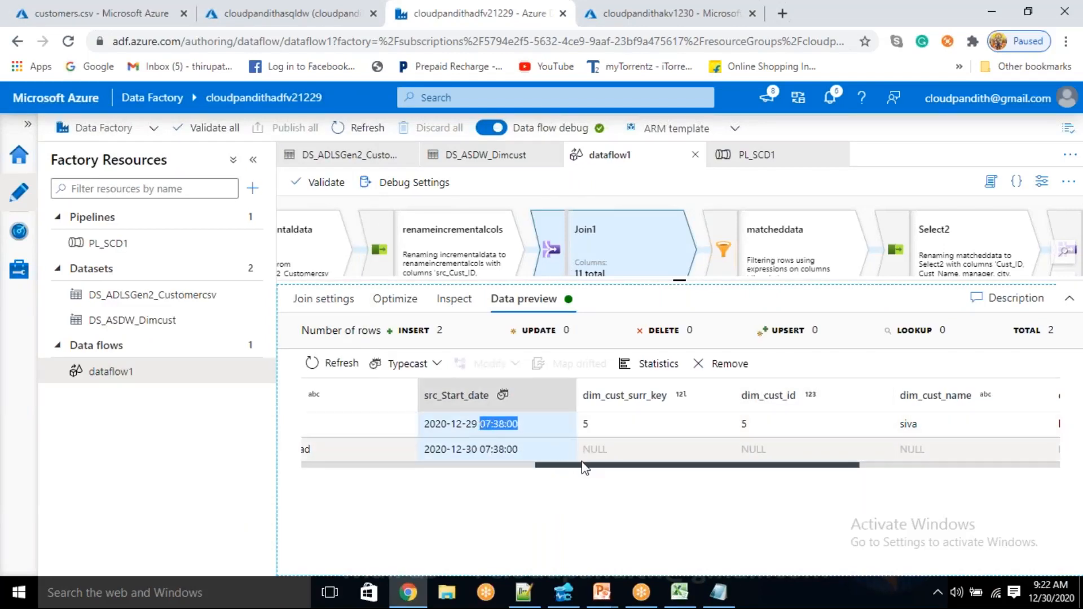
key("alt+Tab")
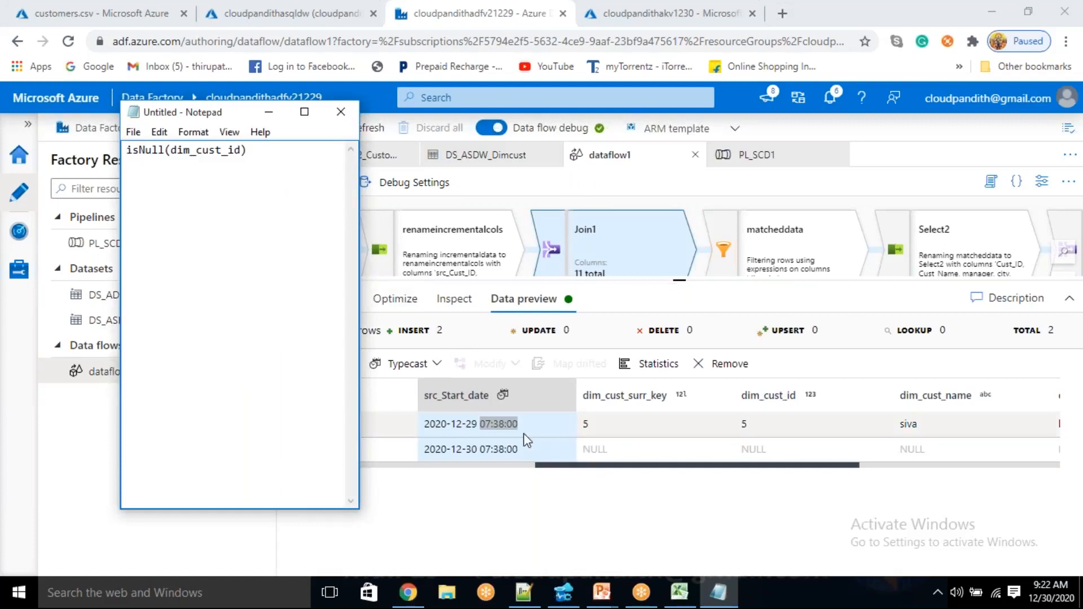
key("alt+Tab")
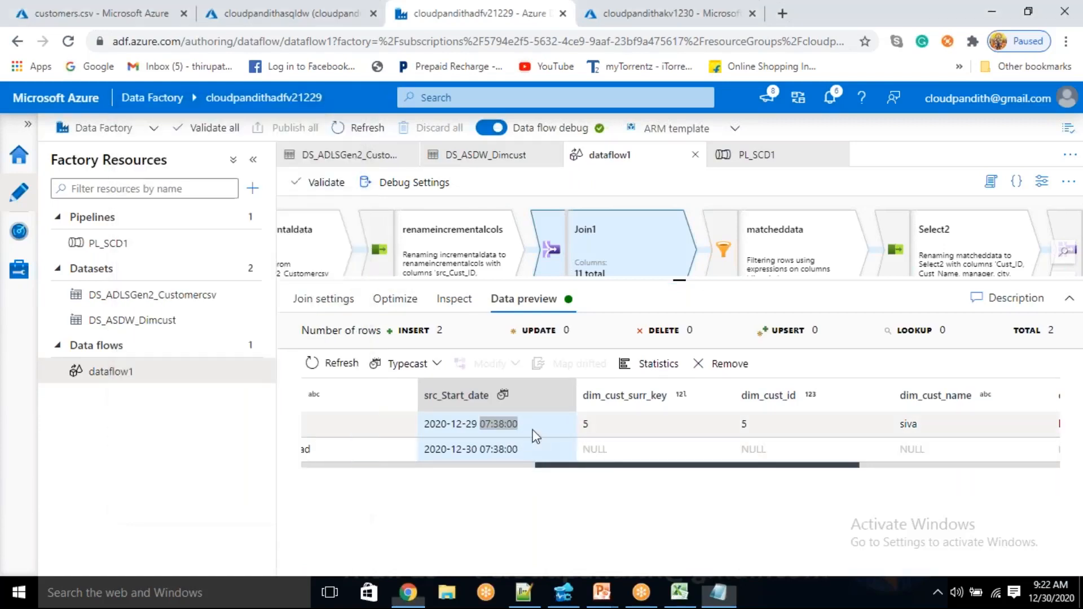
key("alt+Tab")
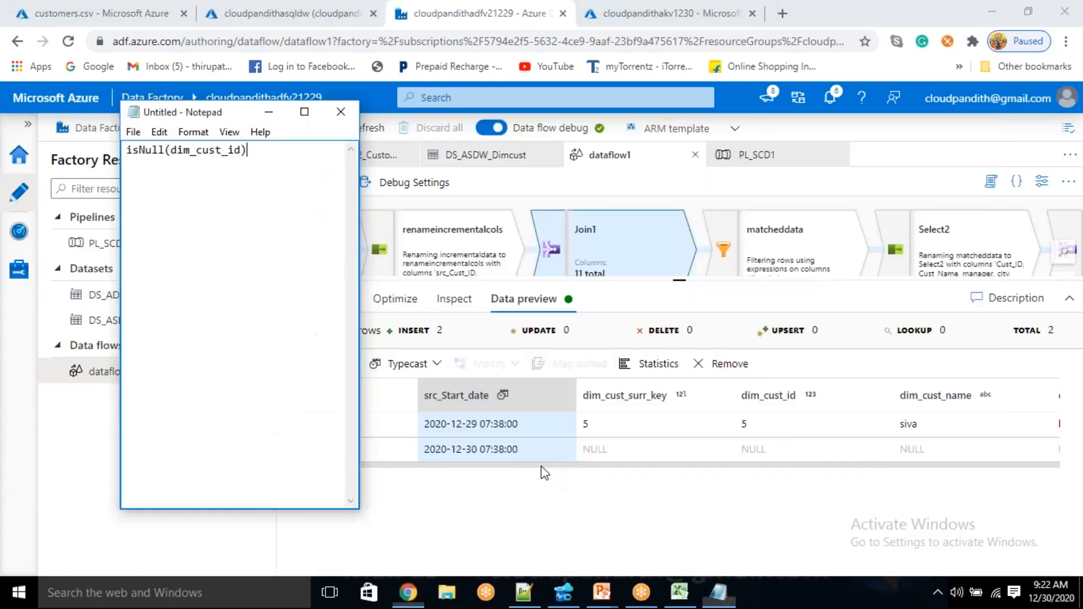
key("alt+Tab")
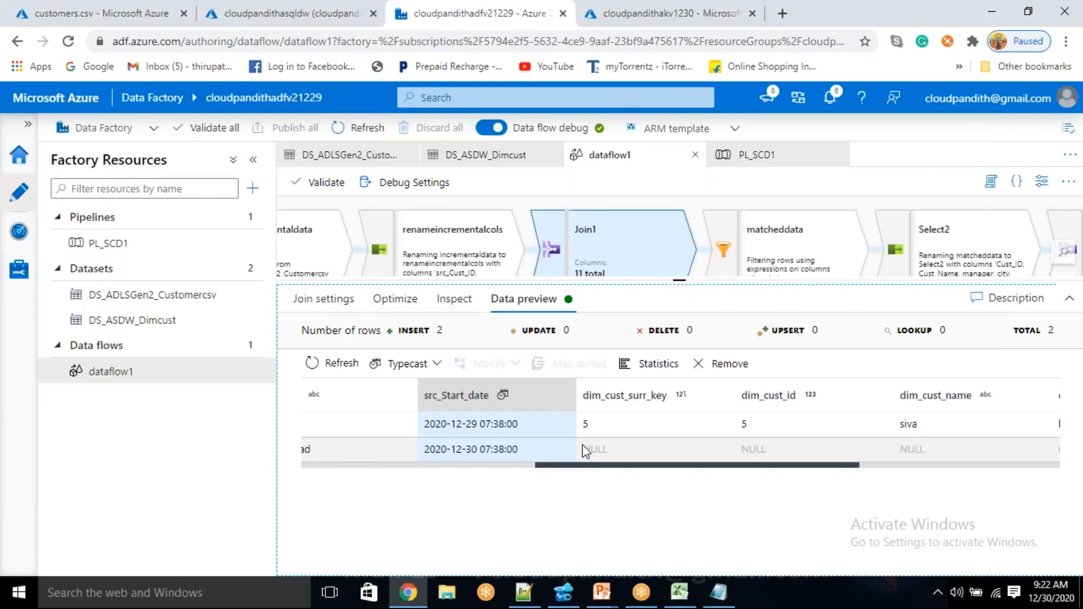
key("alt+Tab")
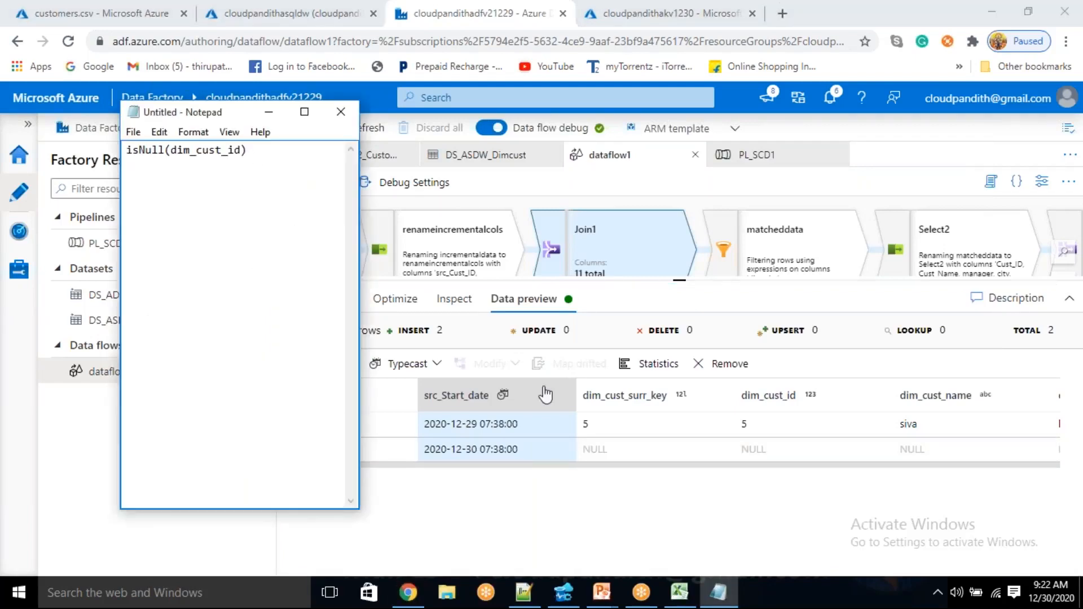
key("alt+Tab")
left_click_drag(590, 449, 648, 453)
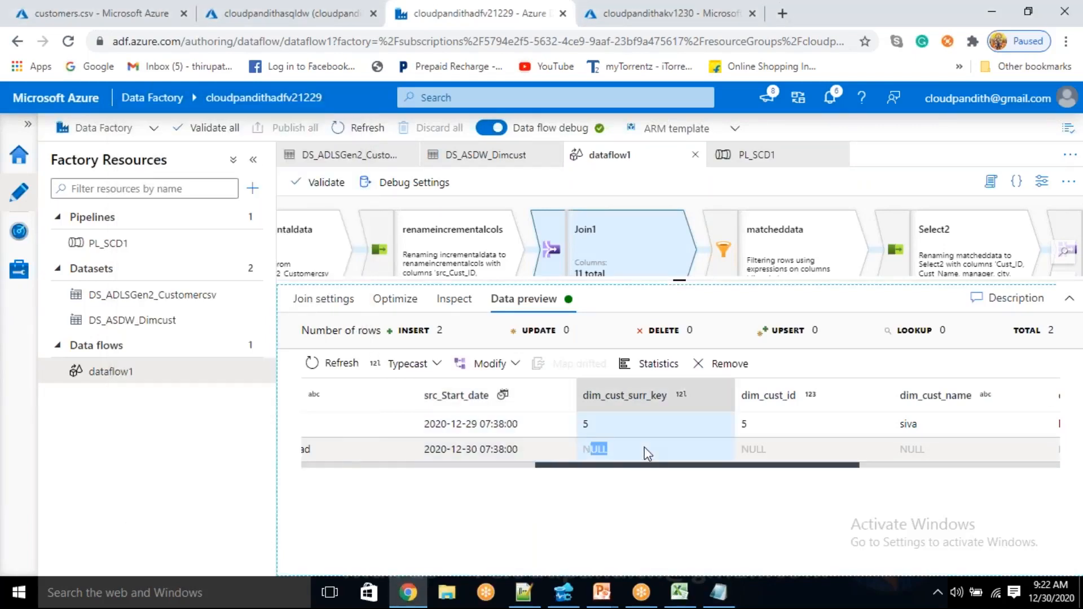
Copy the isNull(dim_cust_id) condition in Notepad and paste it below the original, leaving a blank line between them
key("alt+Tab")
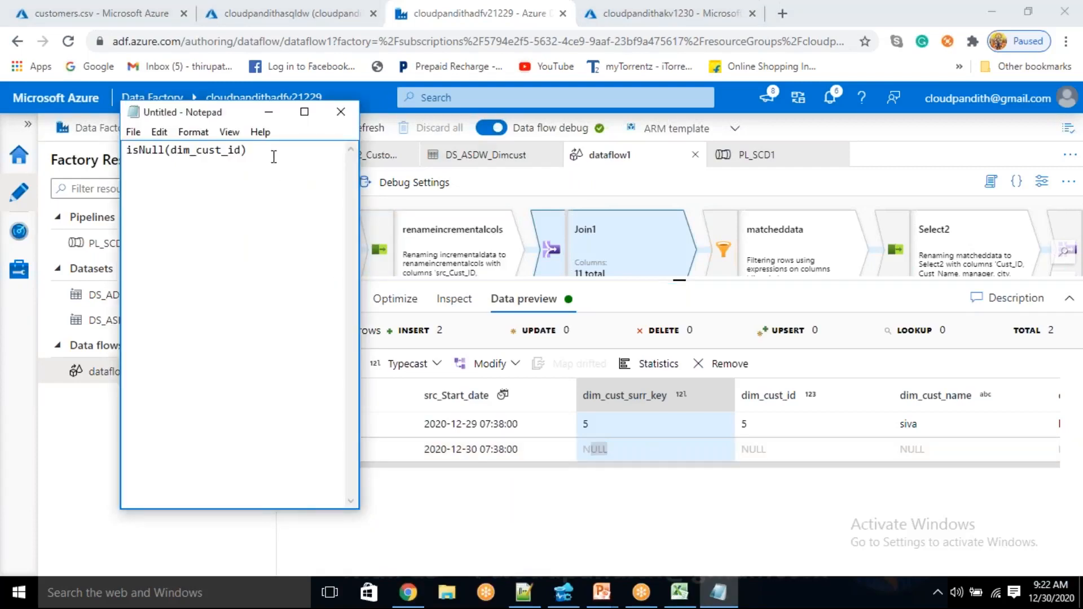
left_click_drag(267, 152, 128, 158)
key("ctrl+c")
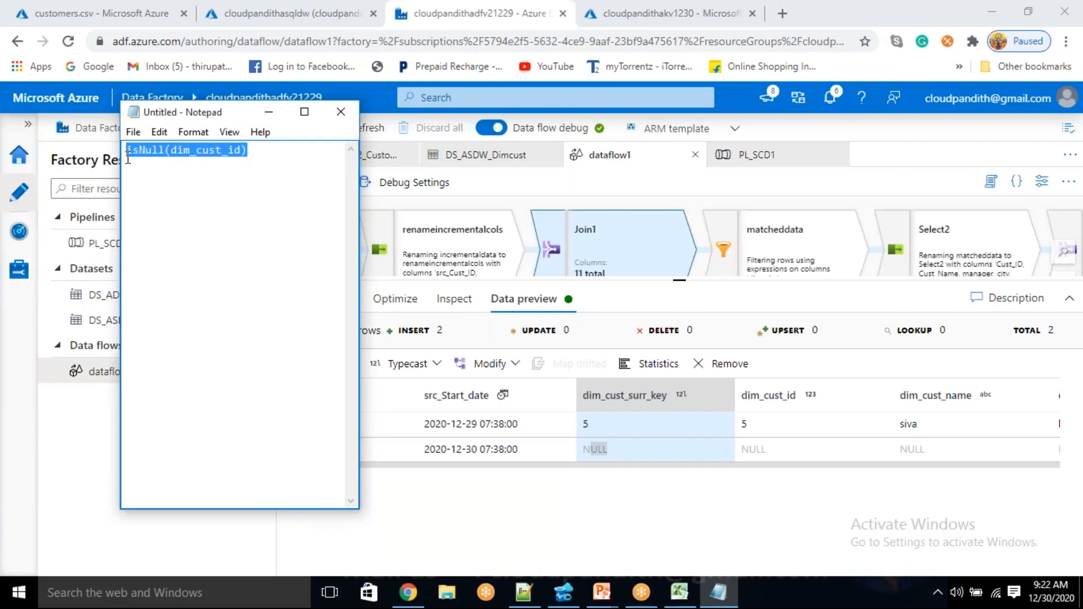
left_click(265, 157)
key("Return")
key("ctrl+v")
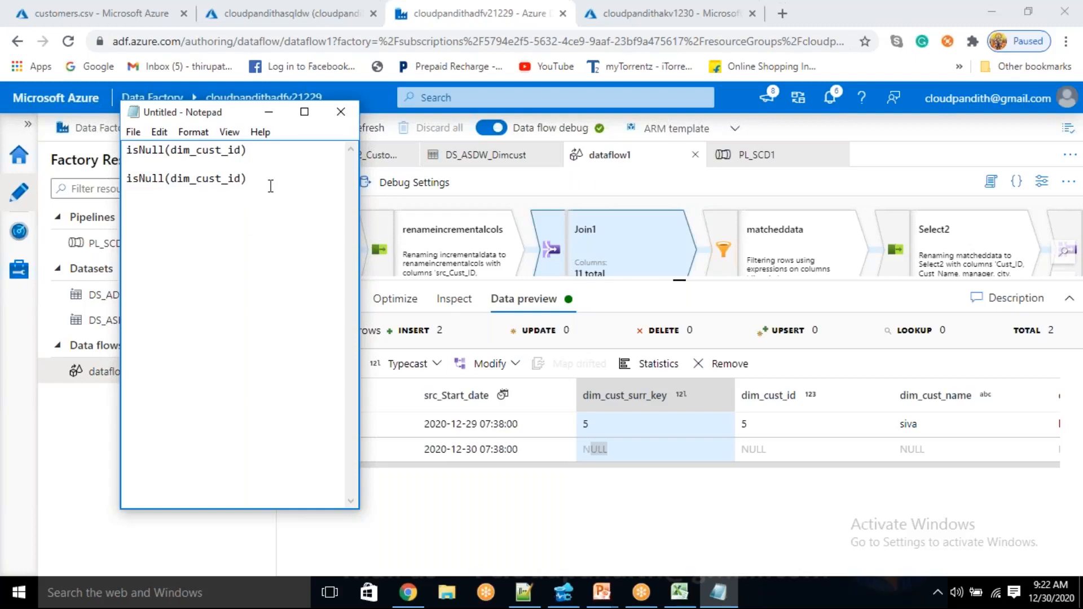
Check dim_cust_id in the Join1 preview and wrap the second condition in the note as not(isNull(dim_cust_id))
left_click_drag(249, 178, 126, 180)
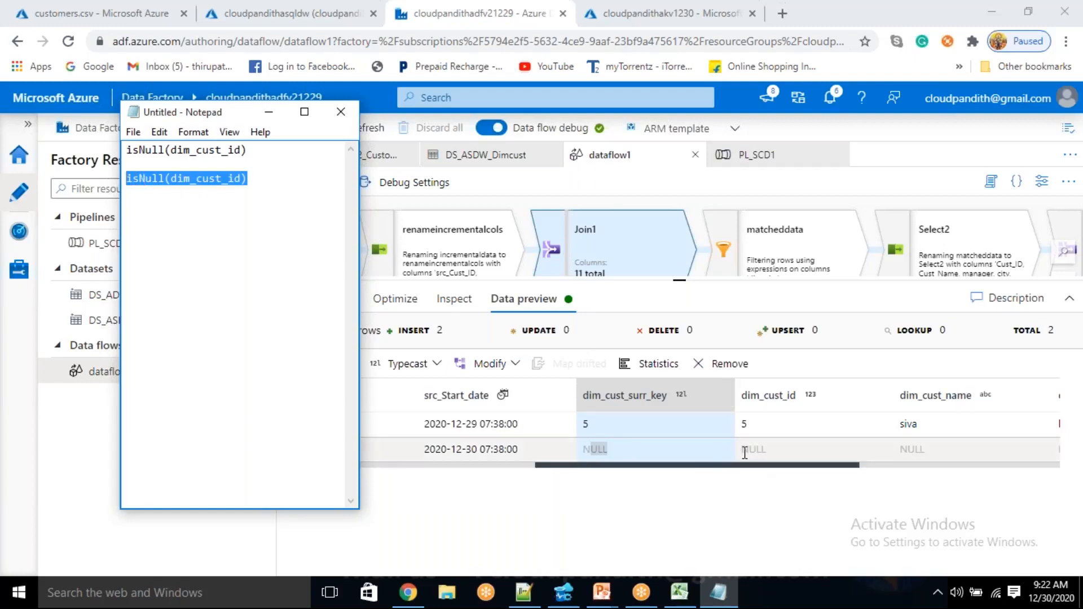
left_click(744, 451)
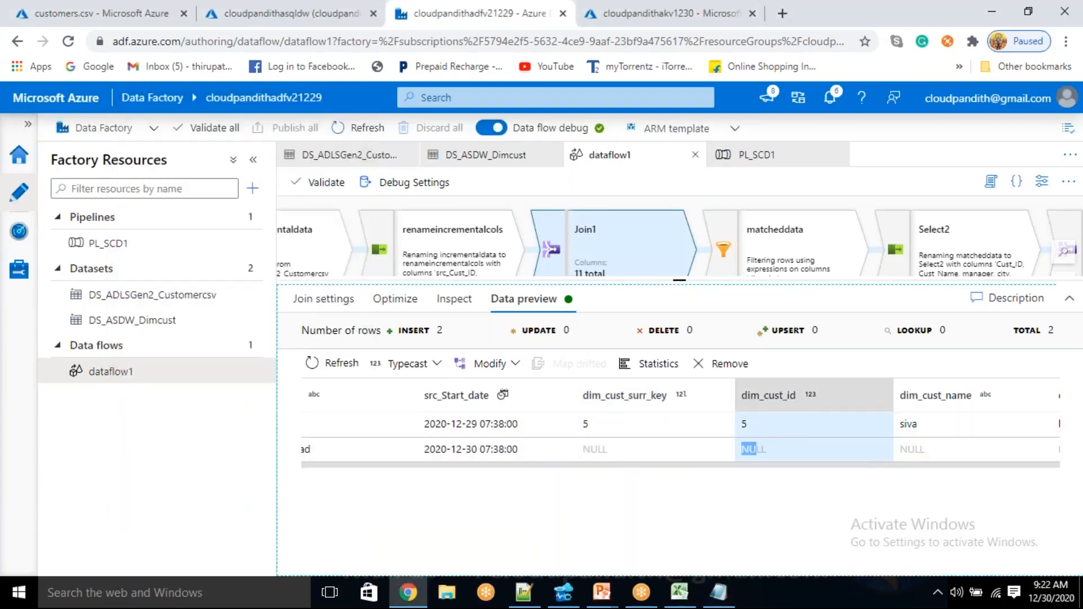
key("alt+Tab")
left_click(271, 180)
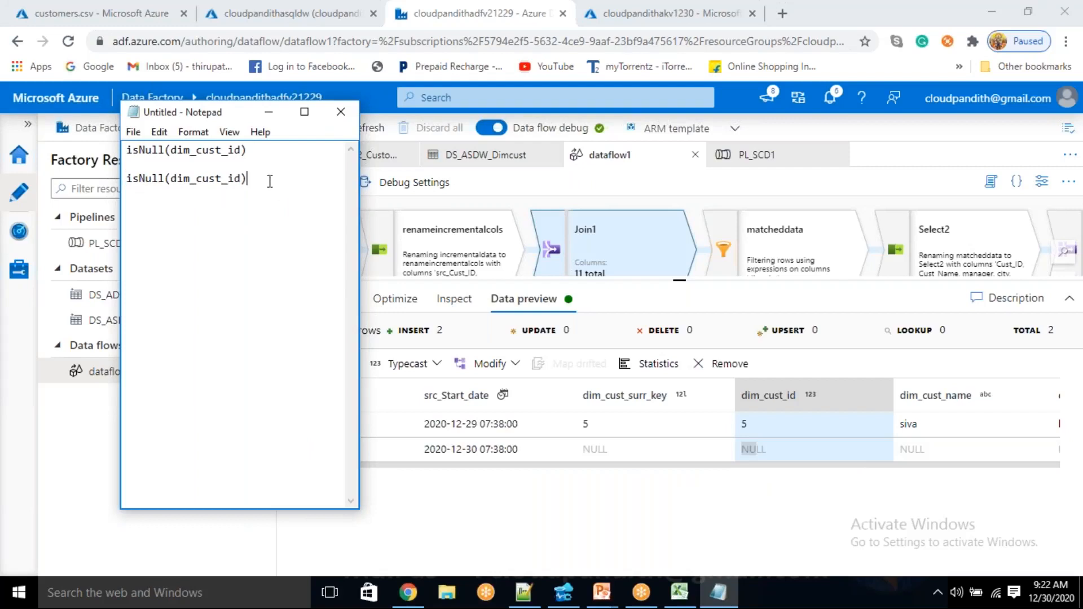
key("Home")
type("not(")
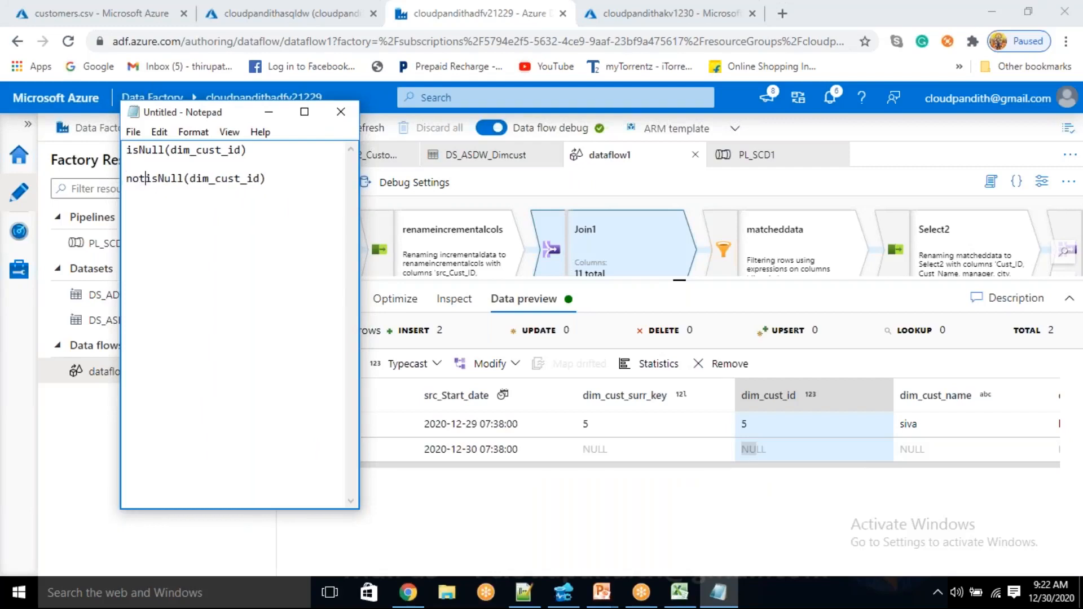
type(")")
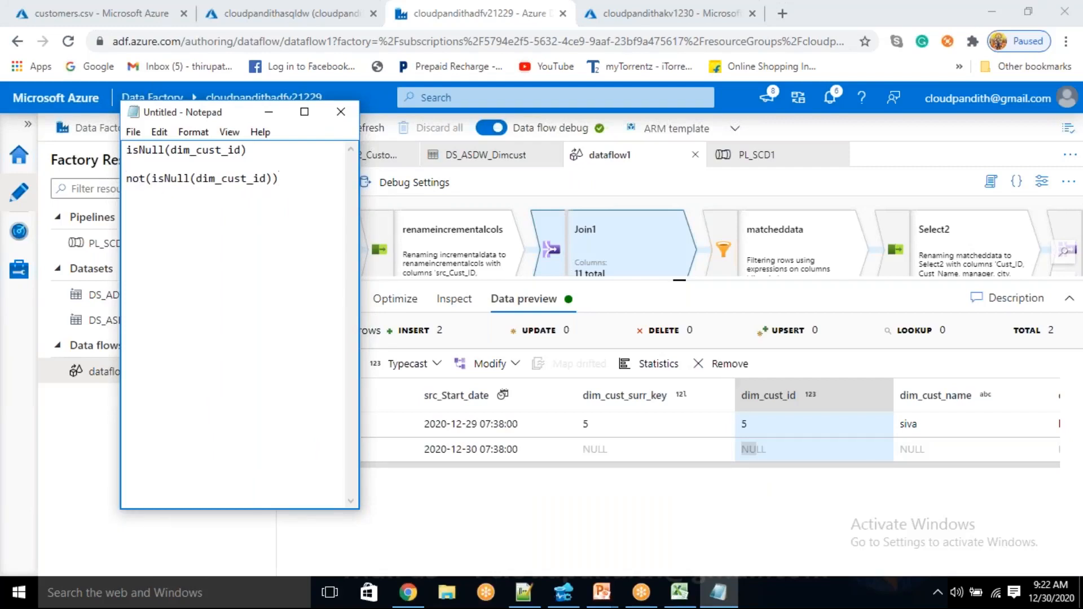
Compare the isNull and not(isNull) conditions in the note with the second row's dim_cust_id in the Join1 preview
left_click_drag(177, 179, 264, 191)
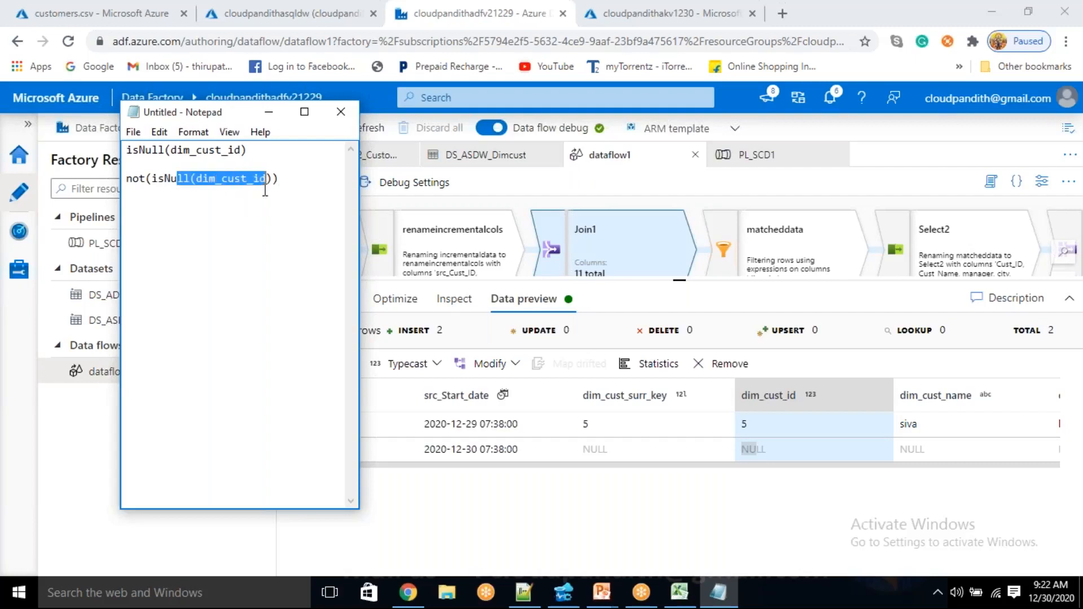
left_click_drag(743, 450, 756, 442)
double_click(757, 444)
key("alt+Tab")
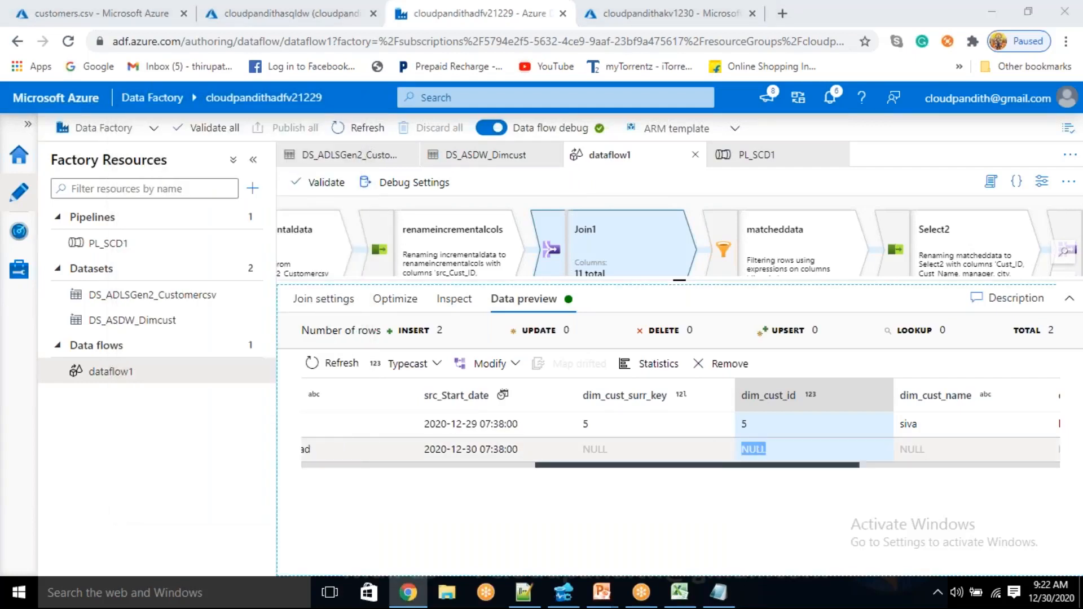
left_click_drag(160, 150, 266, 159)
left_click_drag(152, 178, 273, 185)
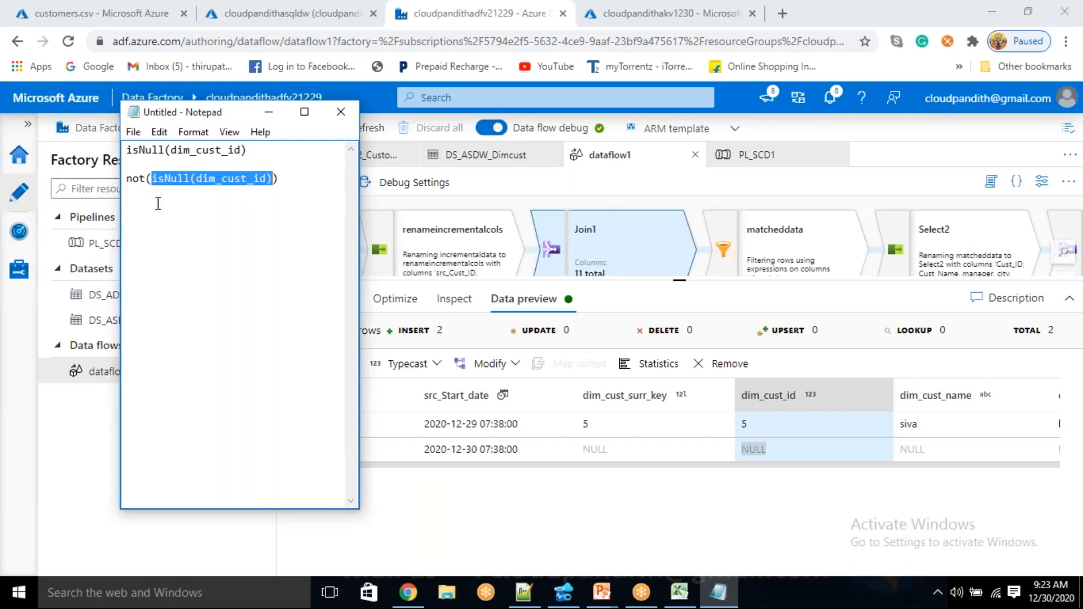
Label the not(isNull(dim_cust_id)) line "-- match" and the isNull(dim_cust_id) line "-unmatch"
left_click(294, 182)
type("-- macth")
key("BackSpace")
key("BackSpace")
key("BackSpace")
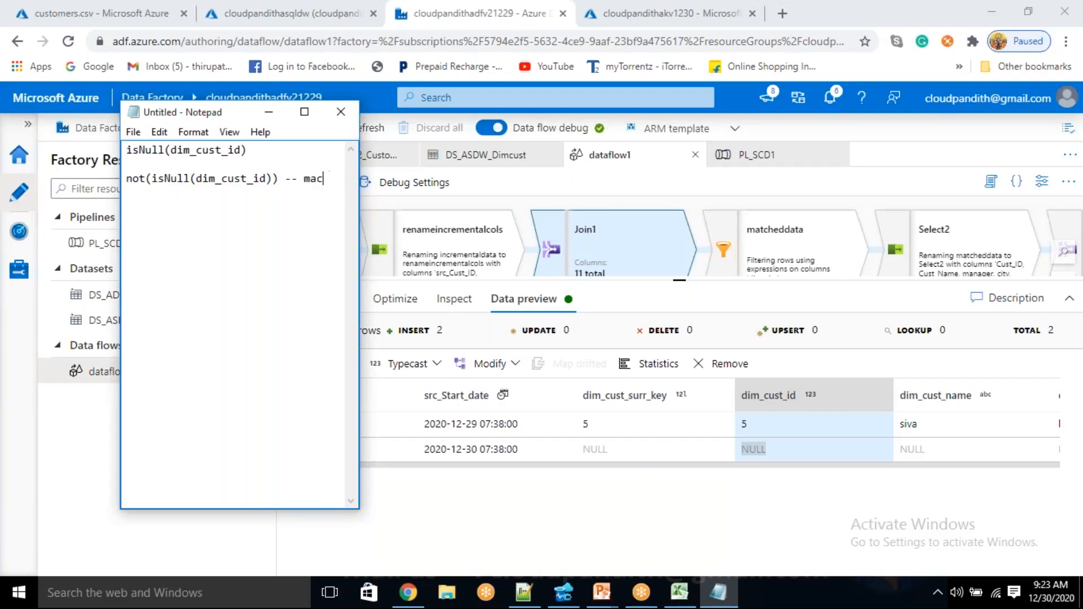
type("tch")
left_click(273, 148)
type("-unmatch")
Review the labelled unmatch and match conditions against the dim_cust_id column of the Join1 preview
left_click_drag(247, 150, 210, 152)
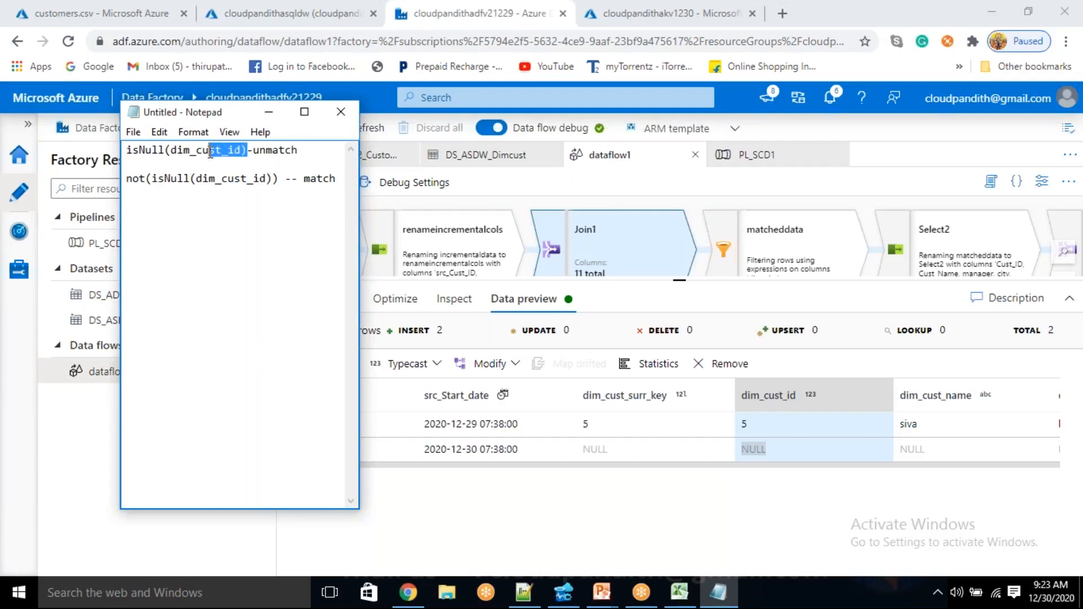
double_click(746, 447)
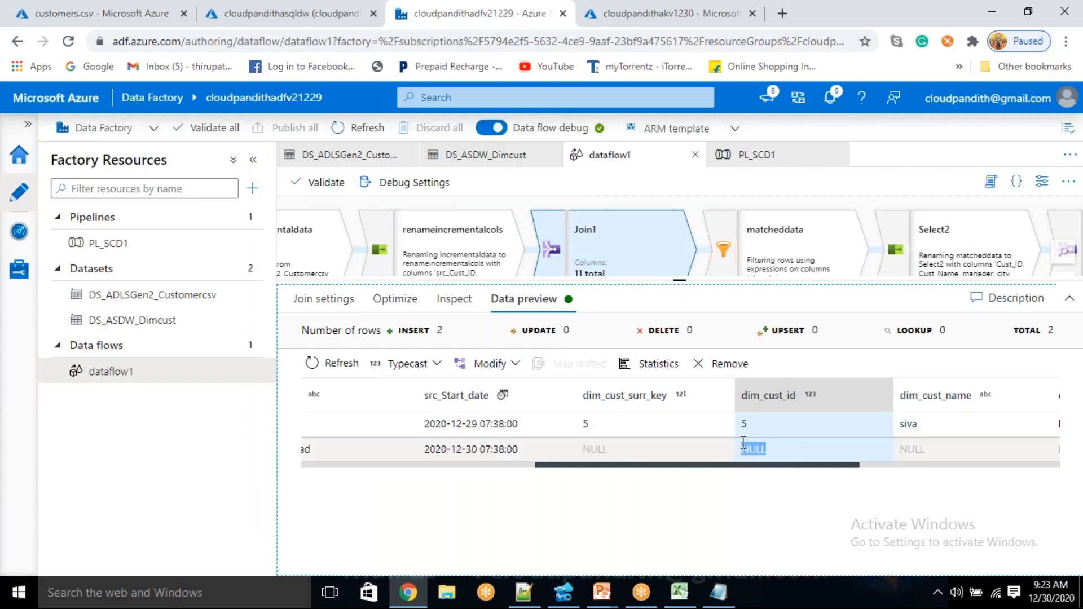
key("alt+Tab")
double_click(136, 179)
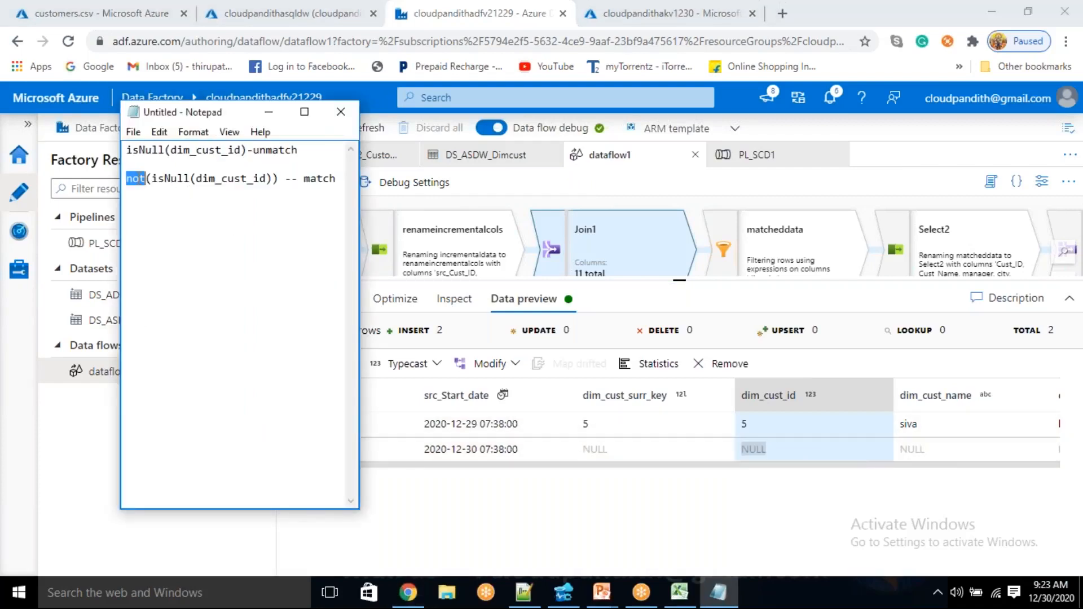
left_click_drag(151, 179, 273, 188)
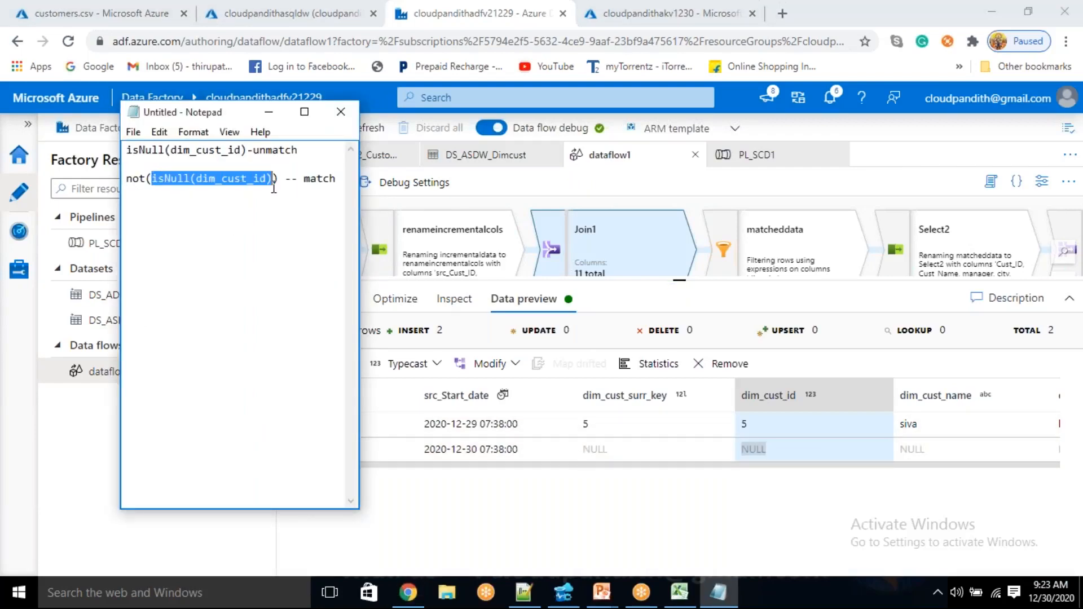
Compare the not(isNull(dim_cust_id)) condition in the note with the dim_cust_id values of both rows in the Join1 preview
left_click(158, 179)
double_click(138, 179)
double_click(138, 179)
left_click(726, 448)
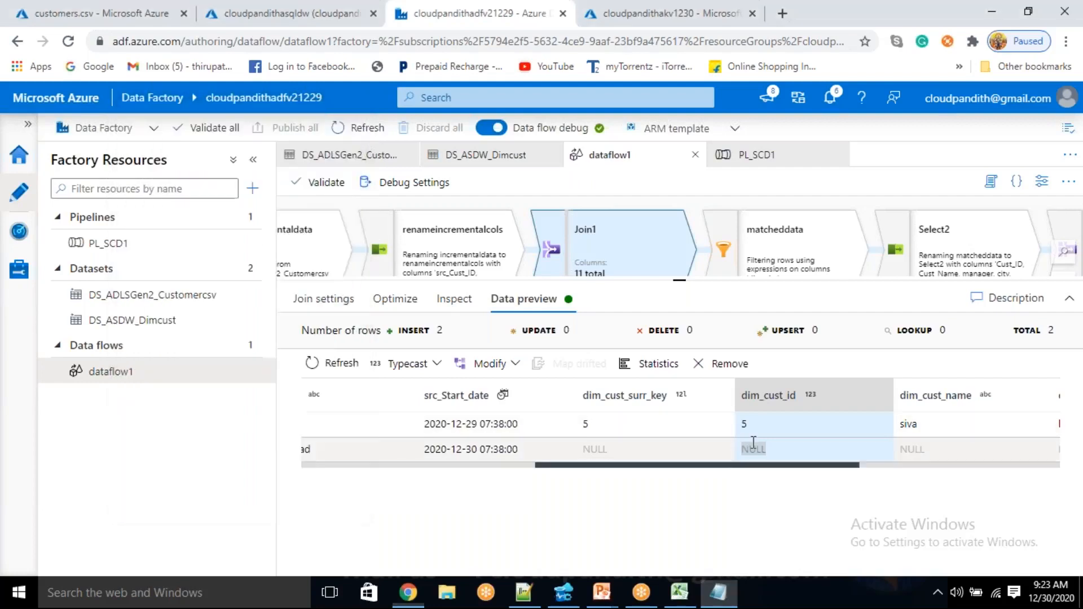
left_click_drag(748, 423, 422, 437)
key("alt+Tab")
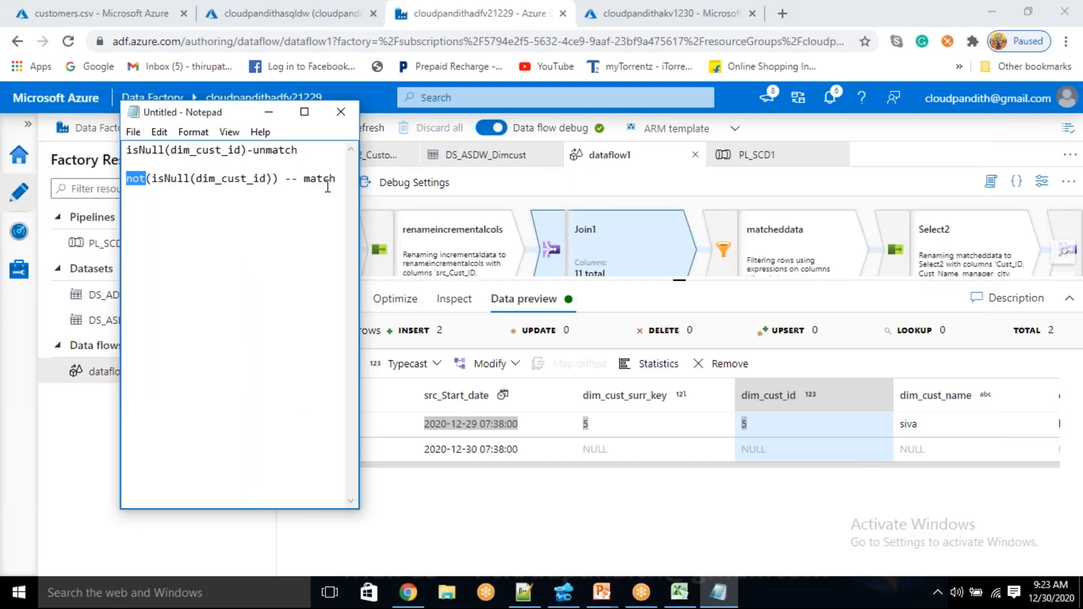
Review the match and unmatch labels in the note and return to the data flow
double_click(327, 178)
left_click(304, 178)
double_click(279, 149)
double_click(327, 178)
left_click(756, 25)
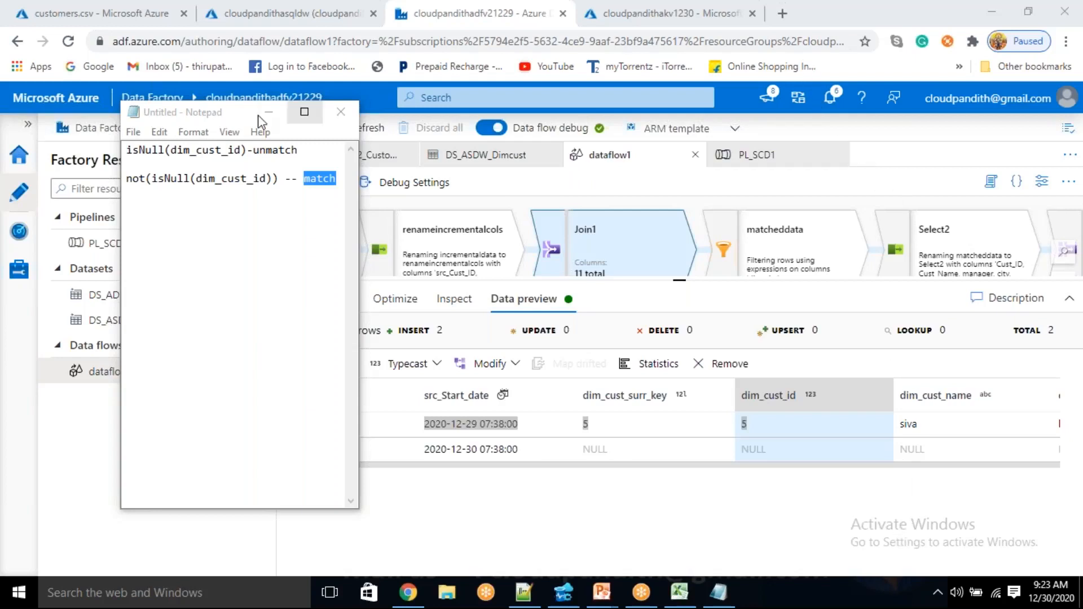
Change the matcheddata filter expression to not(isNull(dim_cust_id)) and save it
left_click(696, 314)
left_click_drag(690, 282, 688, 530)
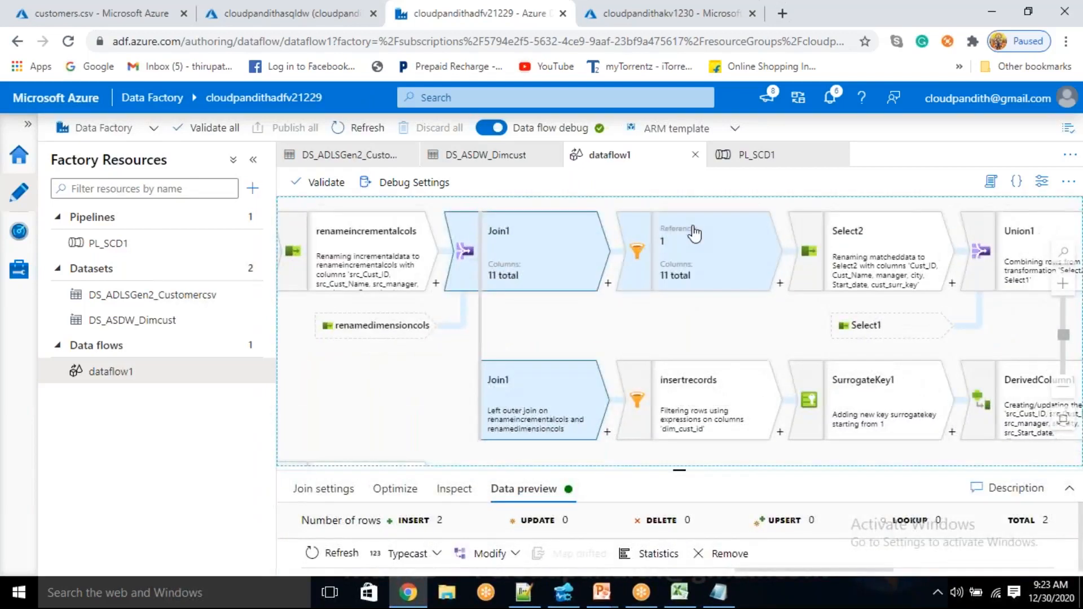
left_click(689, 230)
left_click_drag(678, 473, 679, 312)
left_click(327, 330)
left_click(520, 501)
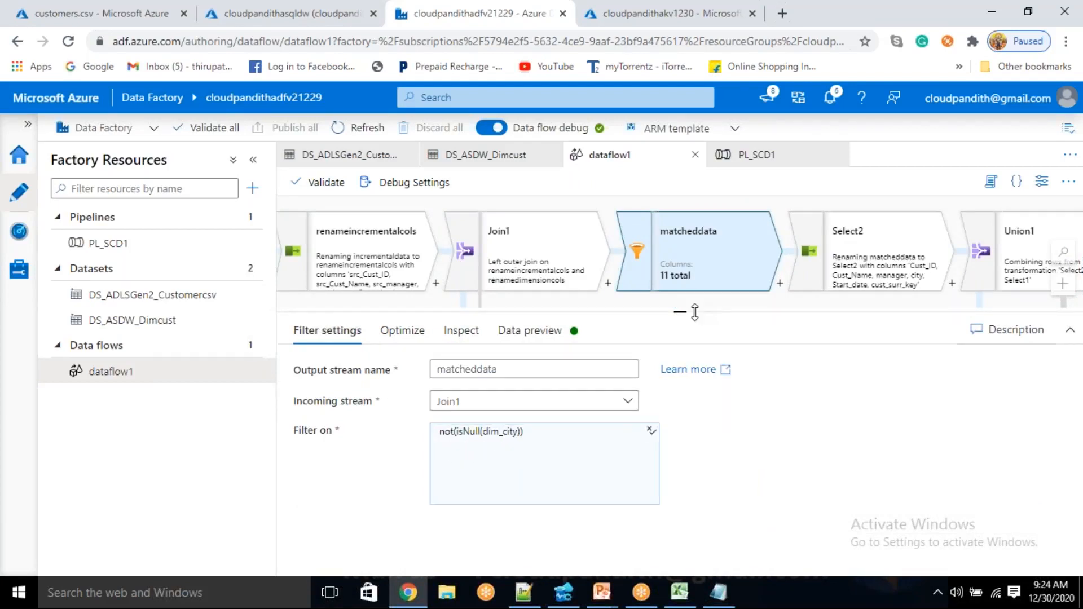
left_click(517, 443)
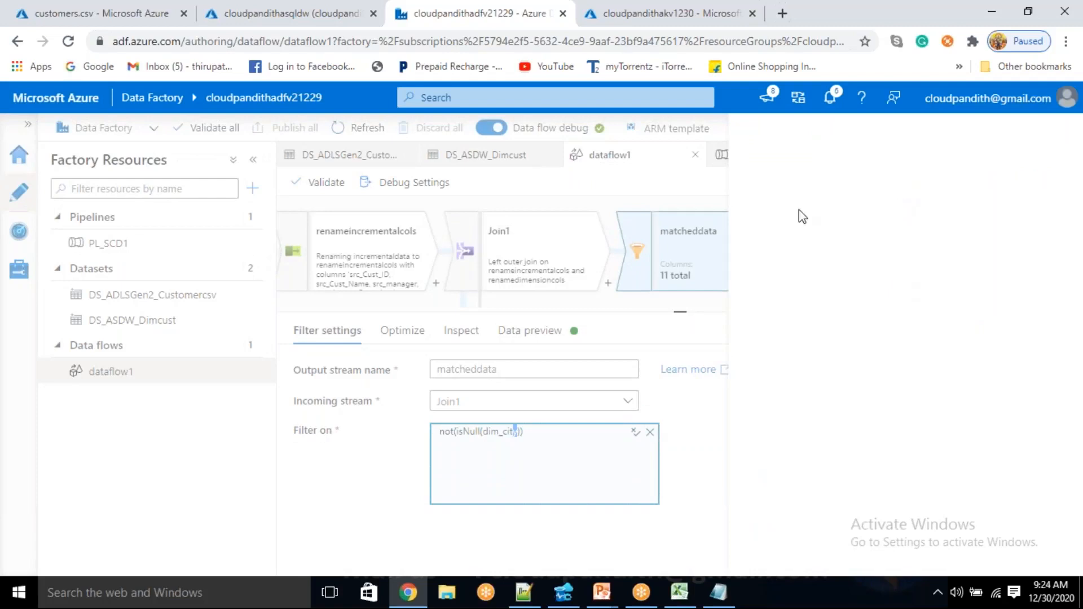
left_click(191, 226)
key("BackSpace")
key("BackSpace")
key("BackSpace")
type("ust_id")
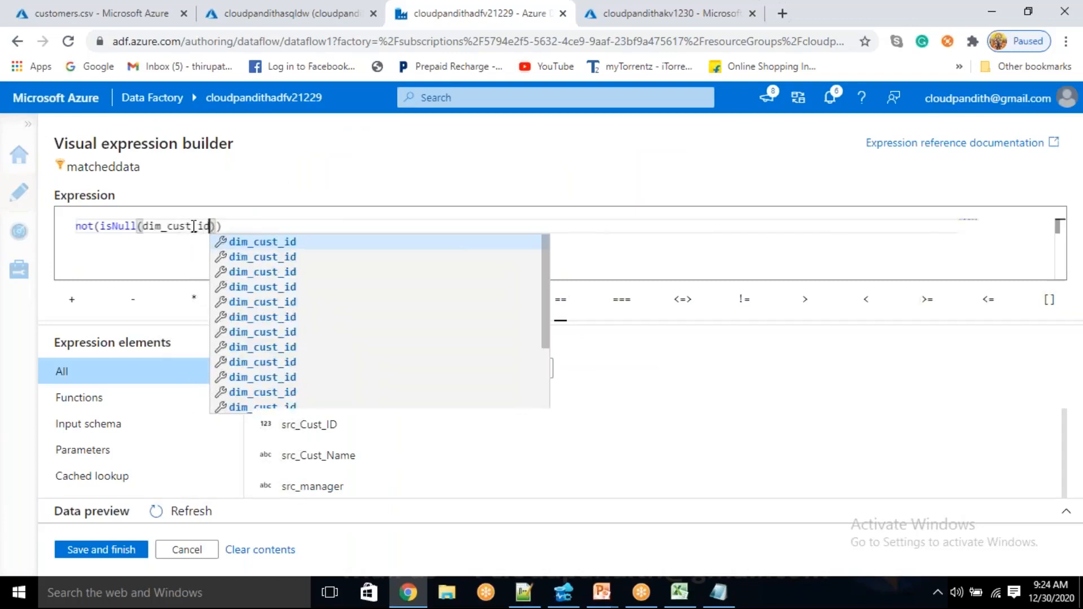
left_click(254, 243)
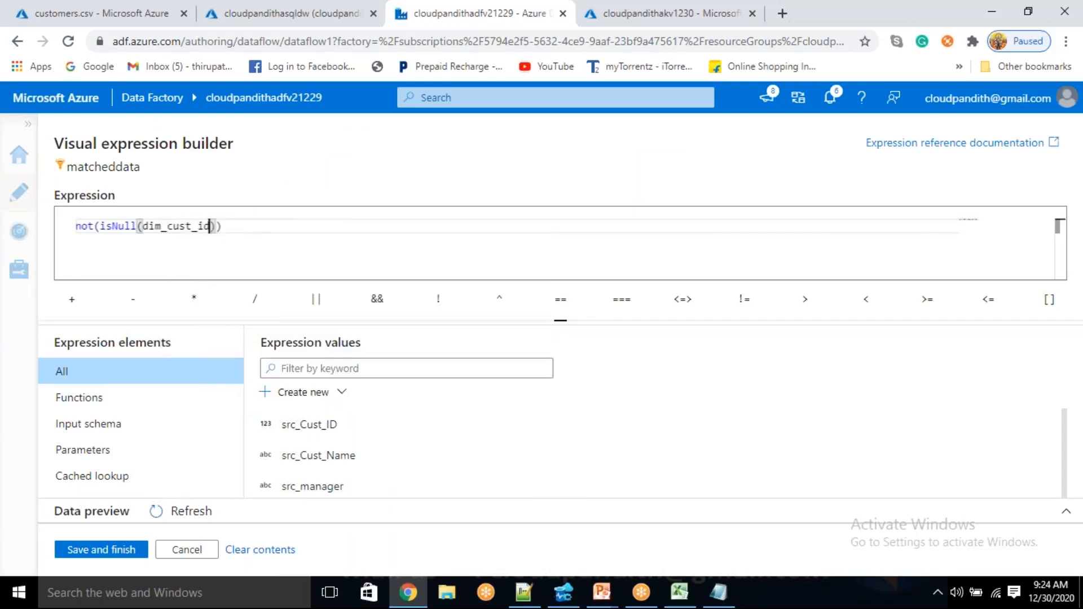
left_click(101, 549)
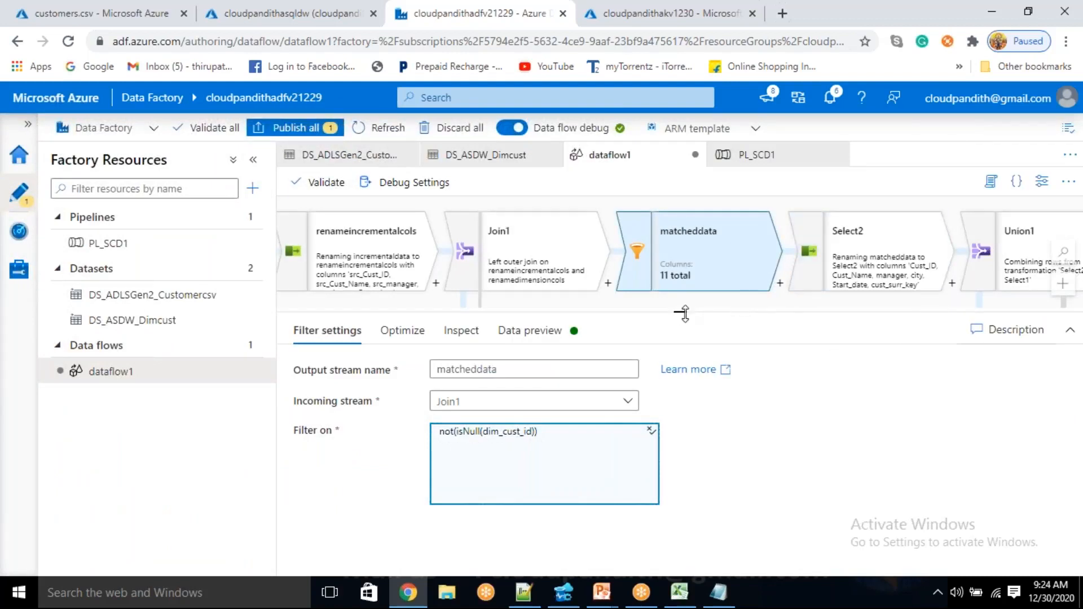
Check the filter condition of the insertrecords transformation in its filter settings
left_click_drag(683, 314, 680, 454)
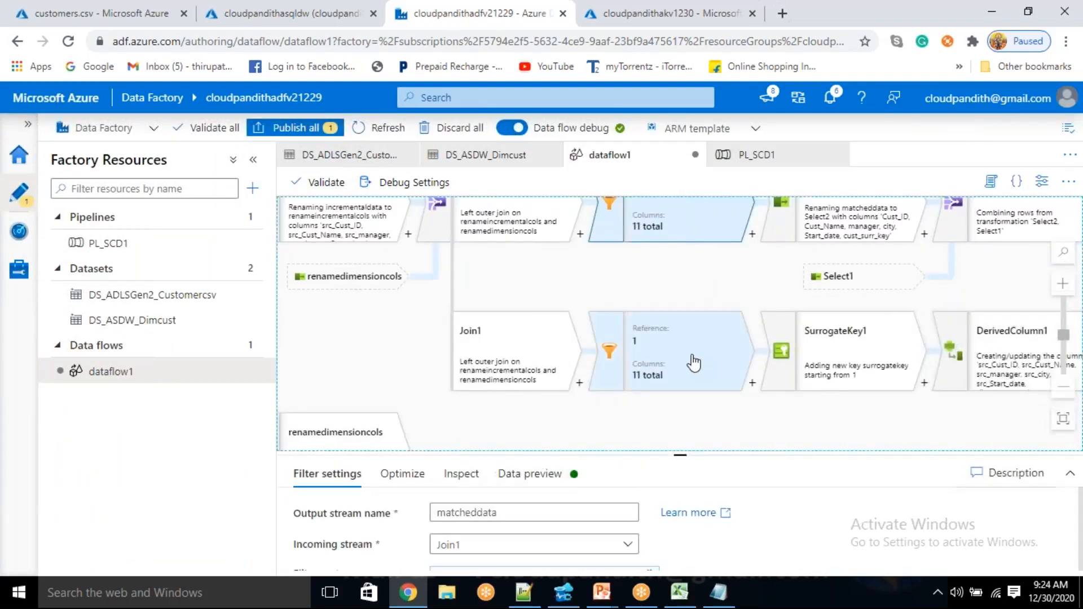
left_click(692, 362)
left_click_drag(675, 455, 680, 323)
left_click(326, 341)
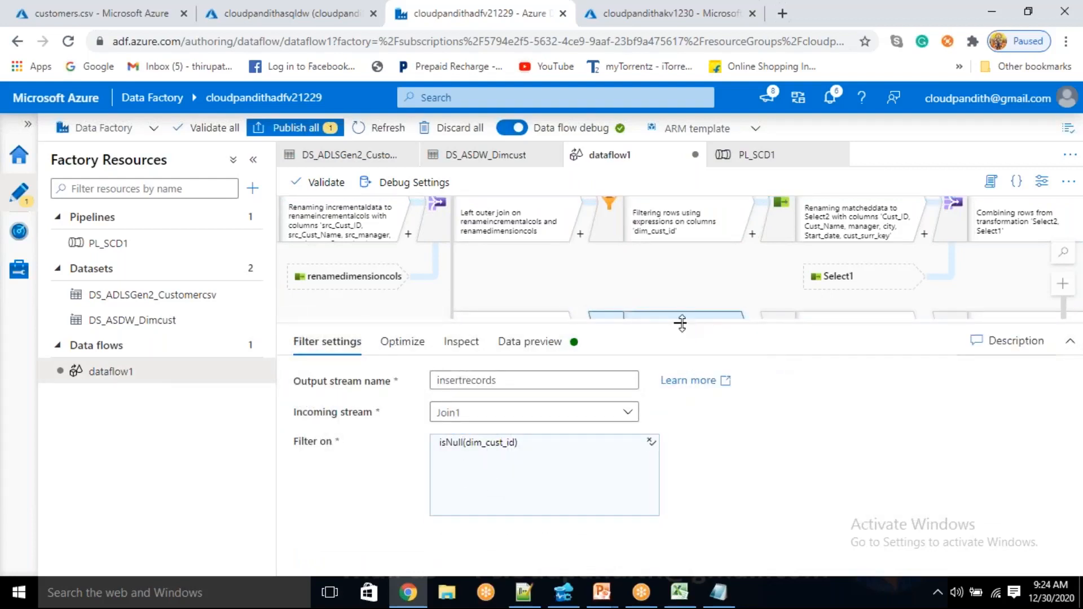
left_click_drag(680, 323, 680, 432)
Review the surrogate key settings of SurrogateKey1 and fetch its data preview, collapsing the resource list for more room
left_click_drag(759, 424, 673, 405)
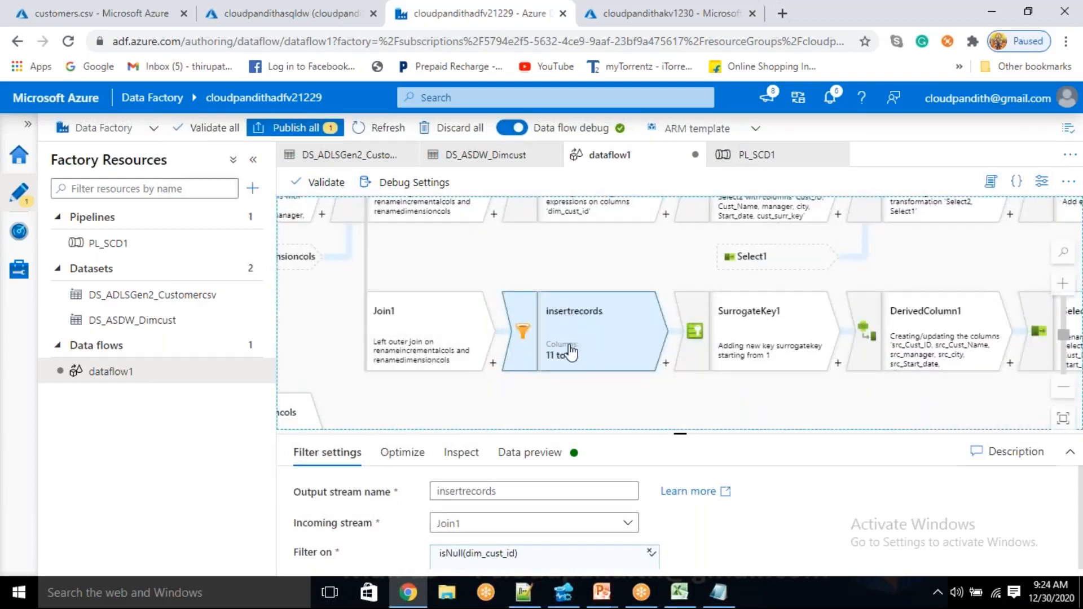
left_click_drag(734, 418, 574, 409)
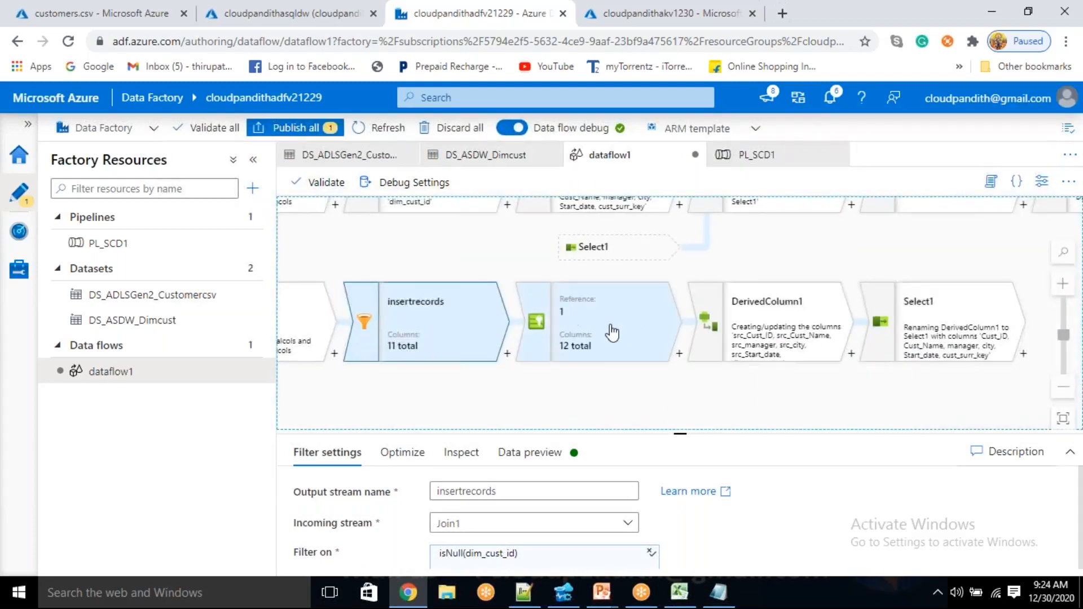
left_click(583, 316)
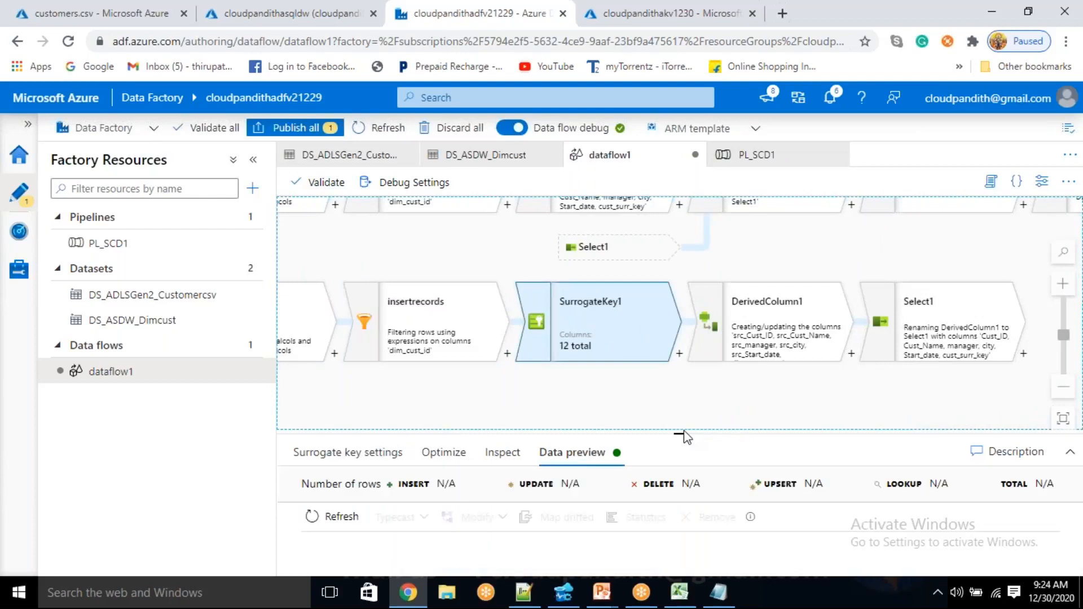
left_click_drag(682, 434, 681, 382)
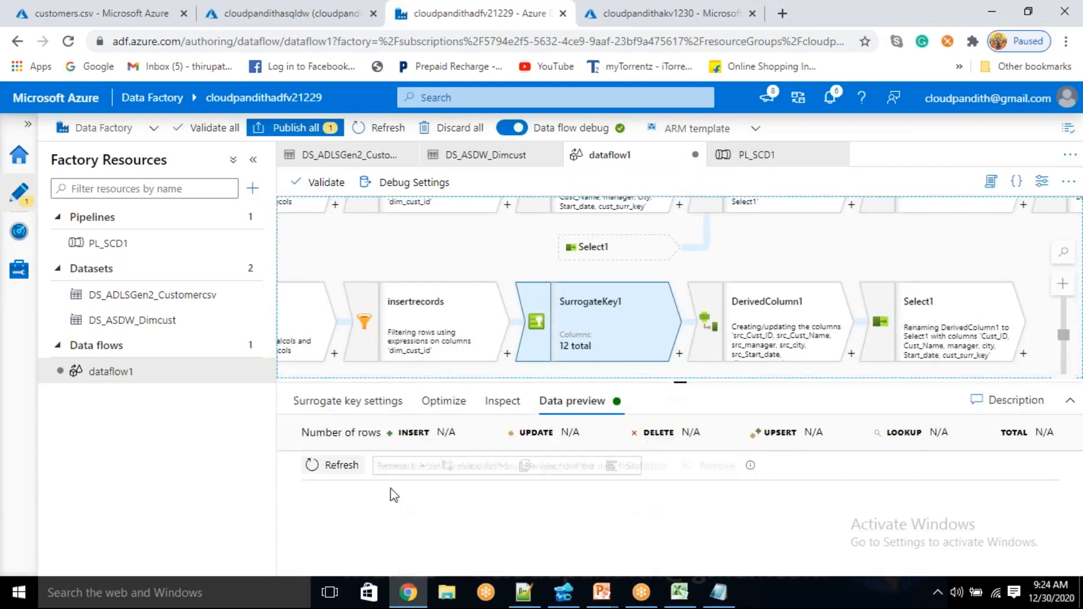
left_click(310, 402)
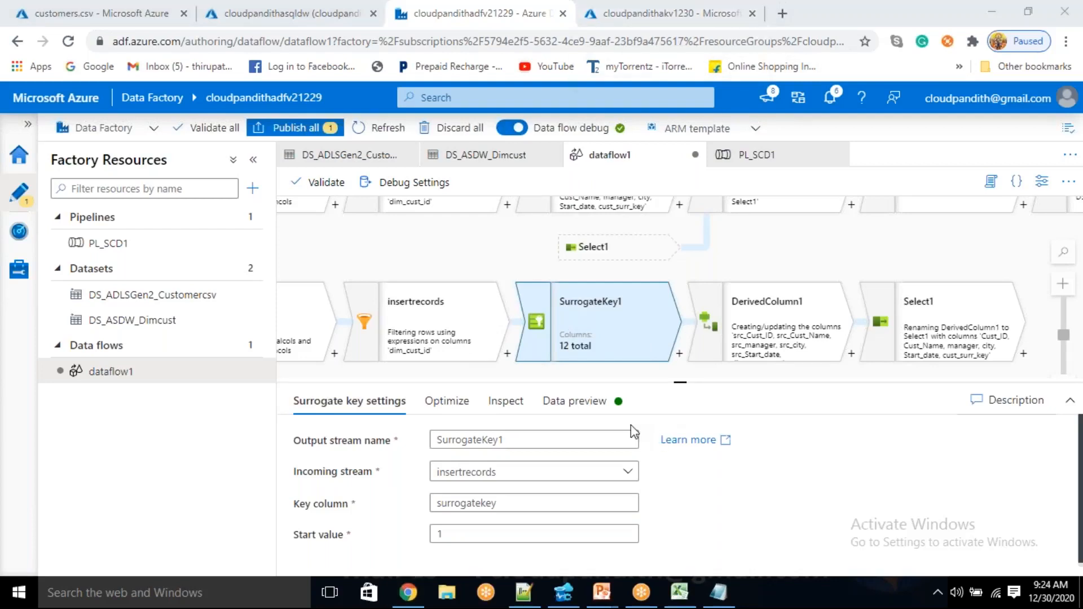
left_click(574, 401)
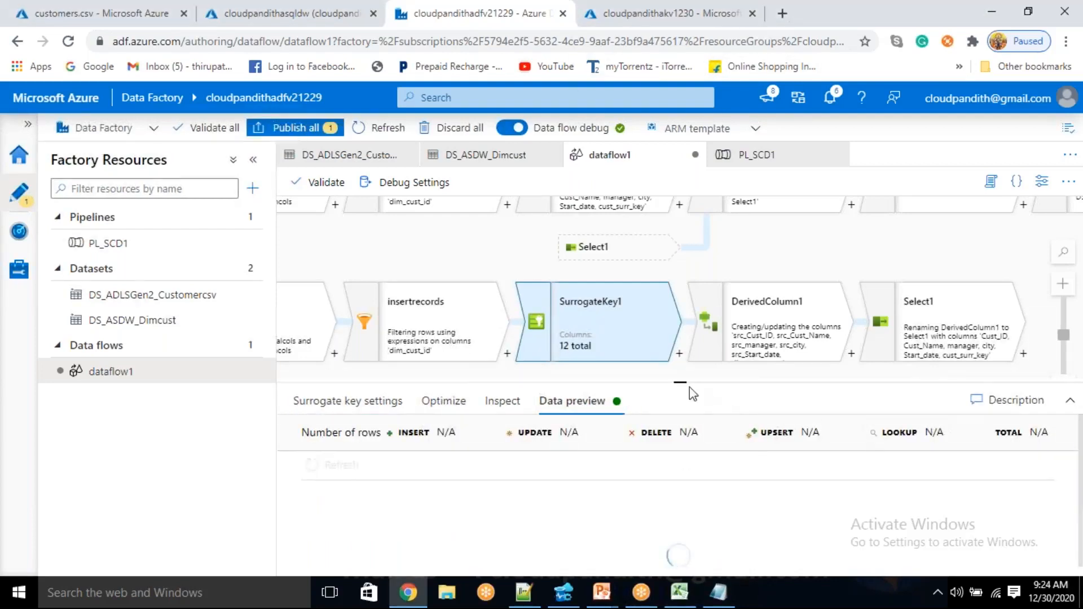
left_click(254, 160)
left_click(807, 68)
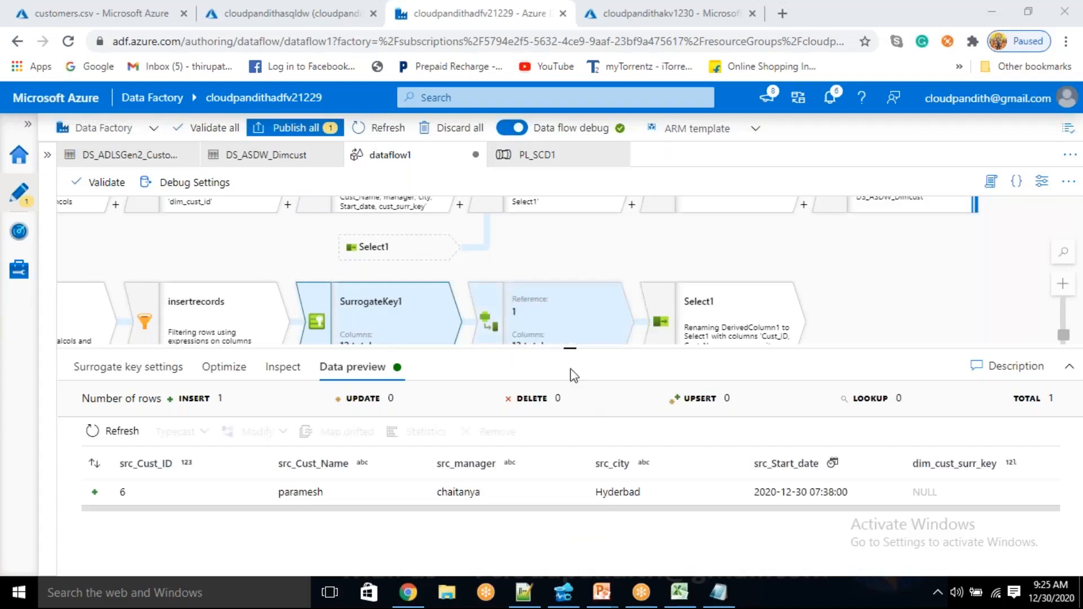
Examine the surrogatekey value of the row in the SurrogateKey1 preview
left_click_drag(499, 511, 1010, 513)
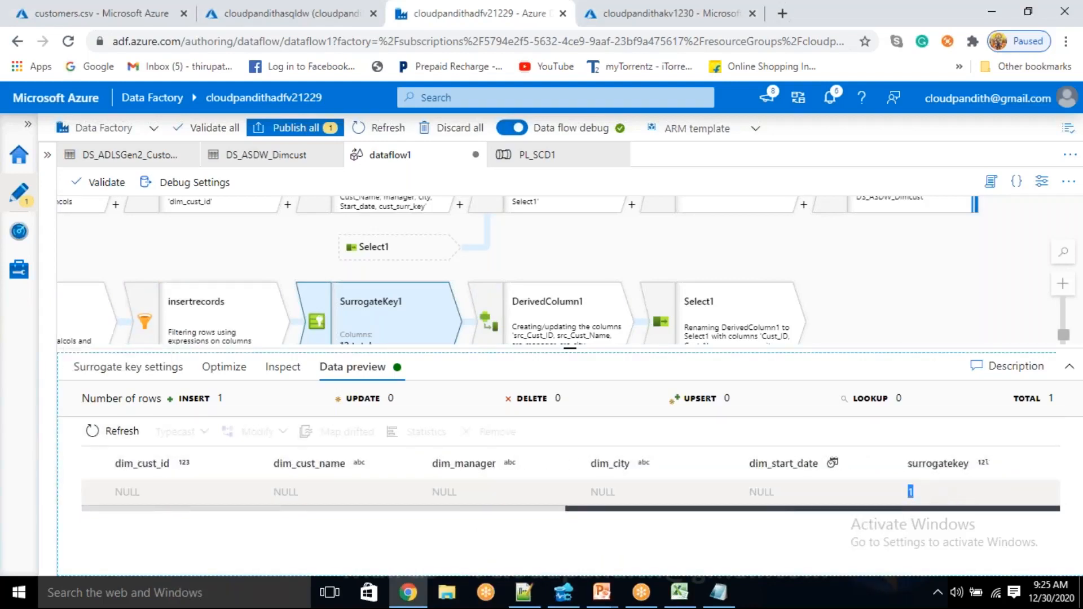
left_click(909, 493)
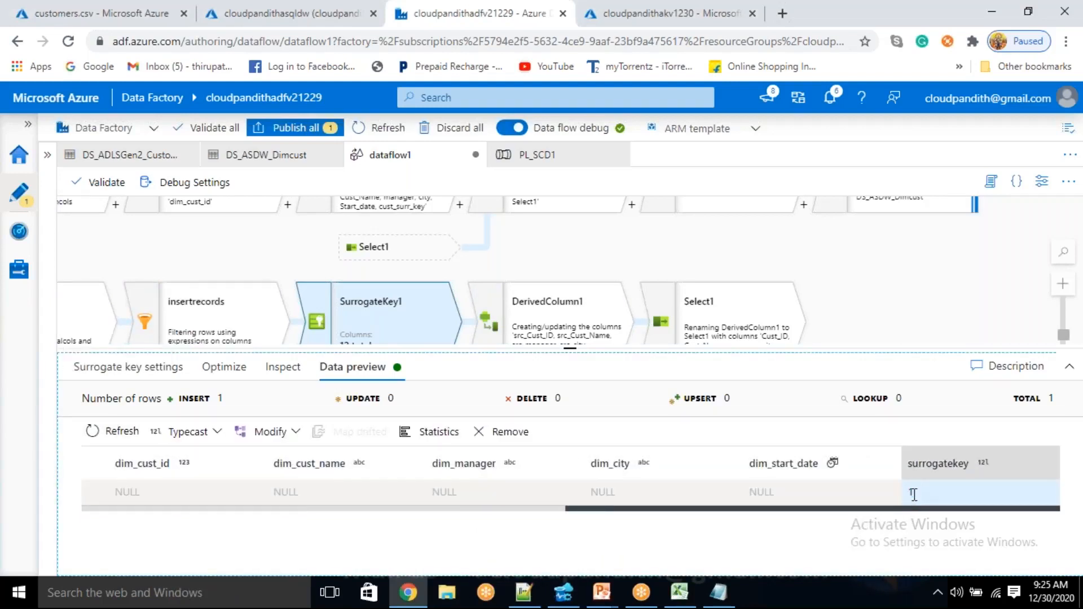
double_click(920, 490)
left_click(900, 492)
double_click(912, 492)
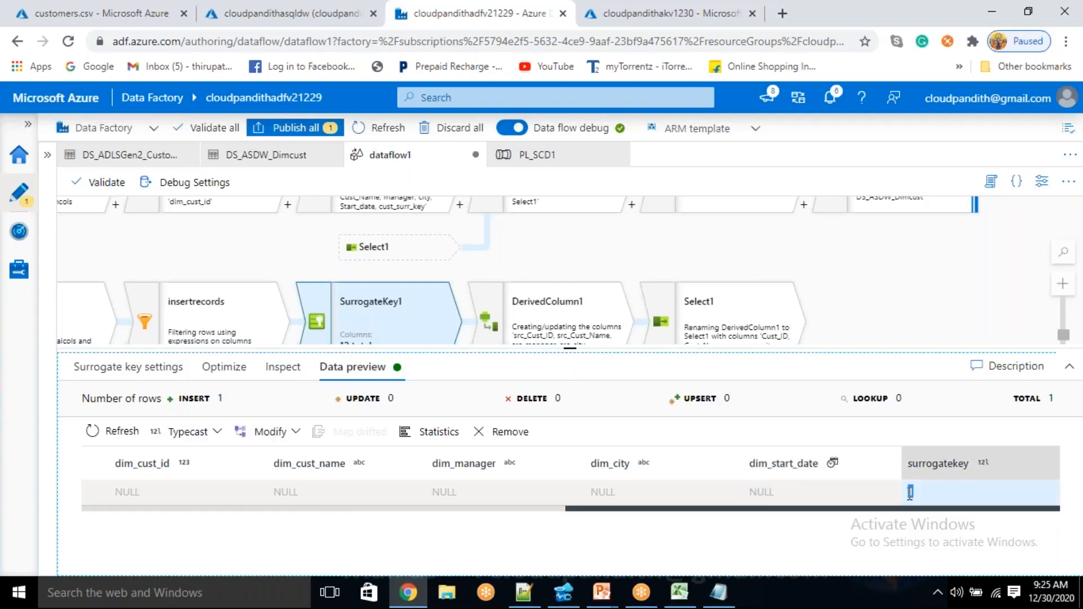
Open the cust_surr_key expression of DerivedColumn1 in the expression builder
left_click(545, 322)
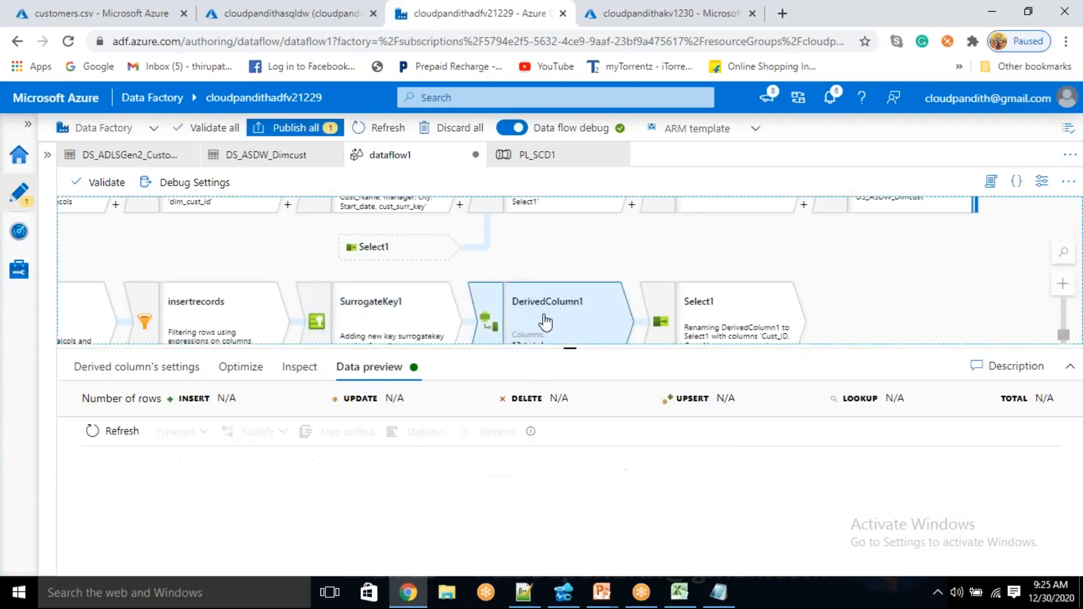
left_click(108, 373)
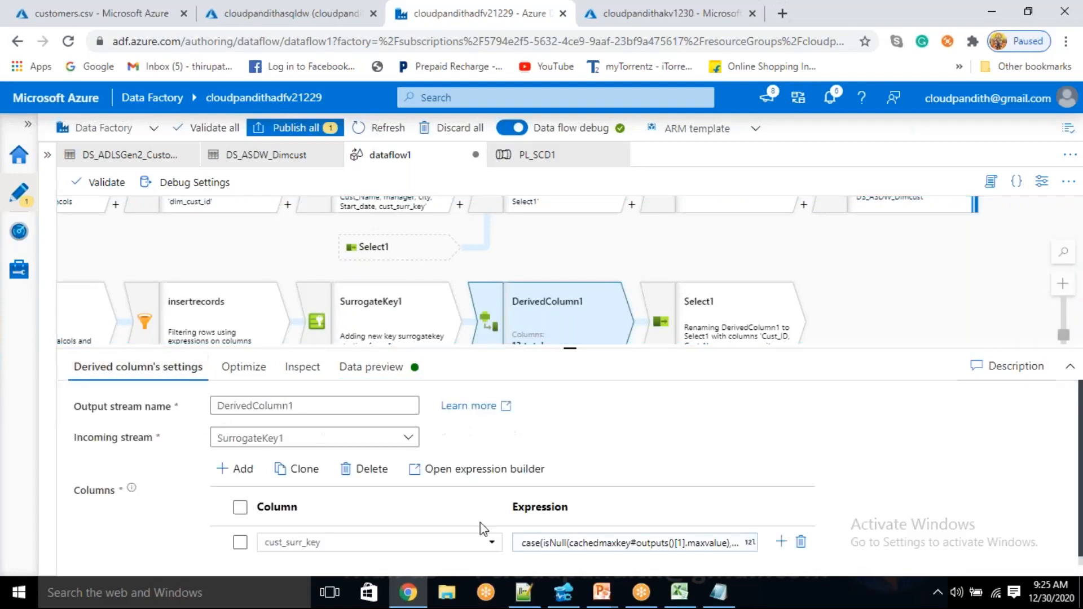
left_click(683, 537)
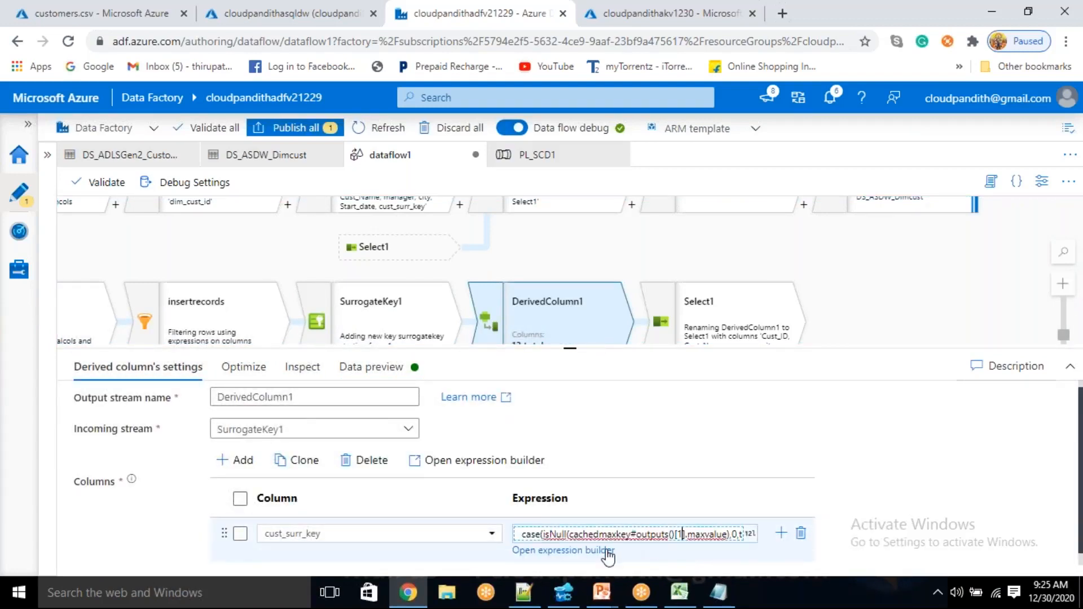
left_click(599, 552)
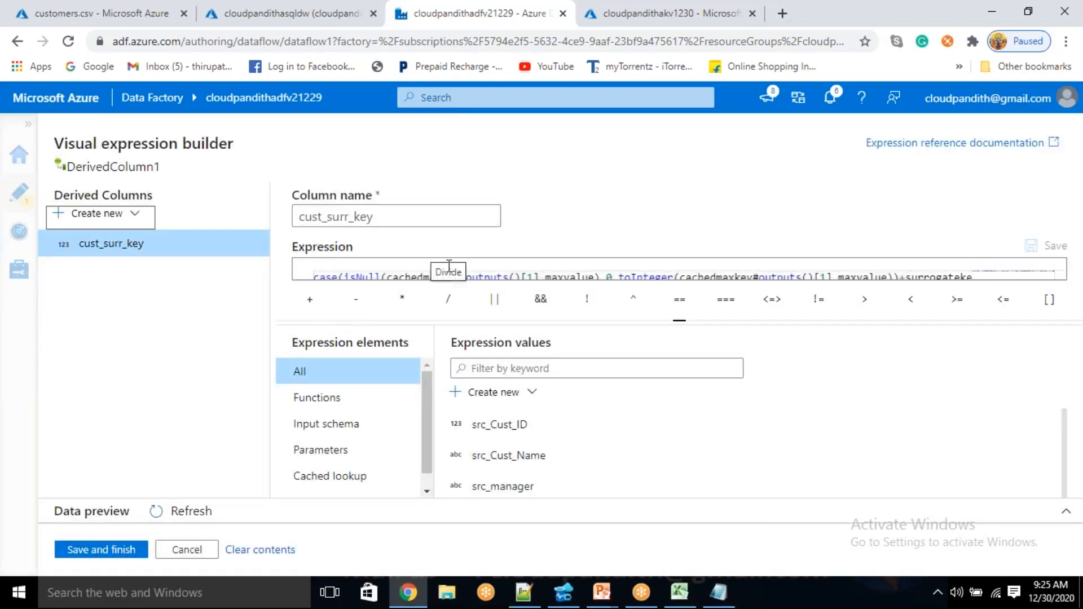
Reduce the browser zoom until the whole cust_surr_key expression is readable in the expression builder
triple_click(520, 276)
key("ctrl+plus")
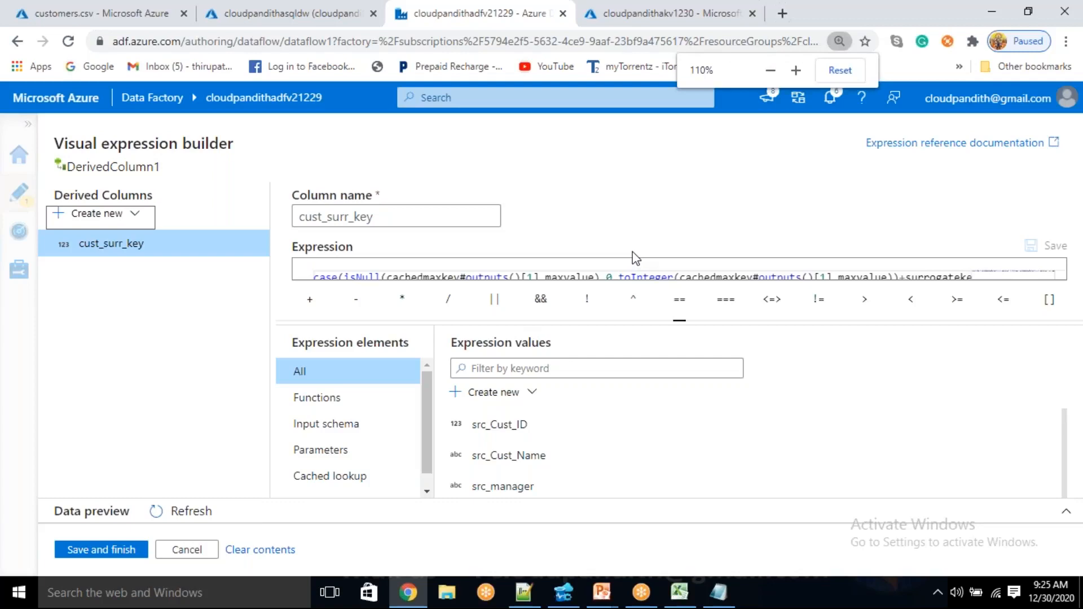
left_click(771, 70)
left_click(770, 71)
left_click(771, 71)
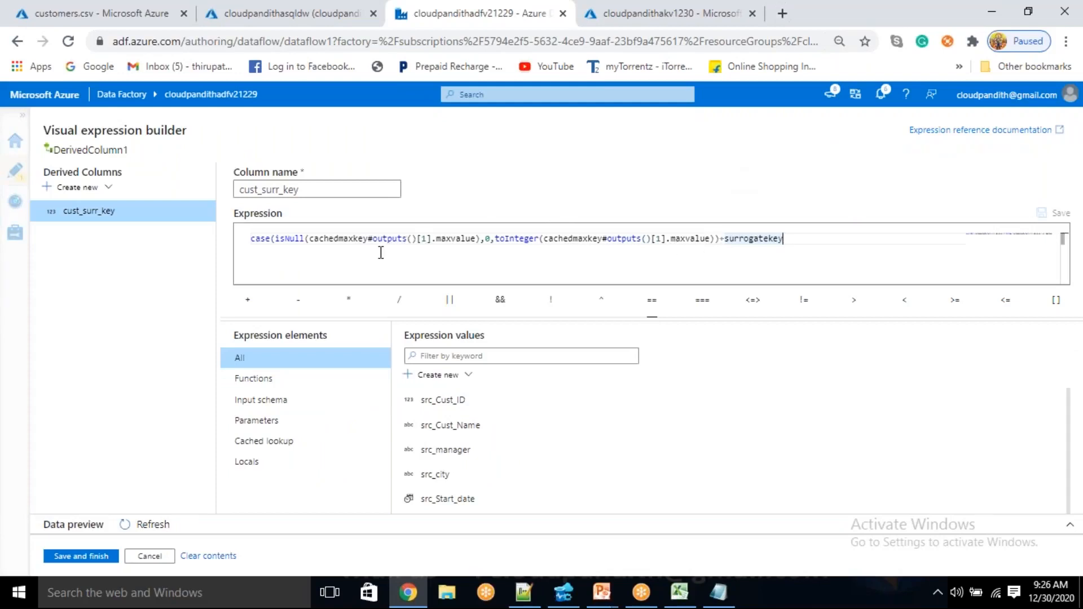
key("ctrl+minus")
key("ctrl+plus")
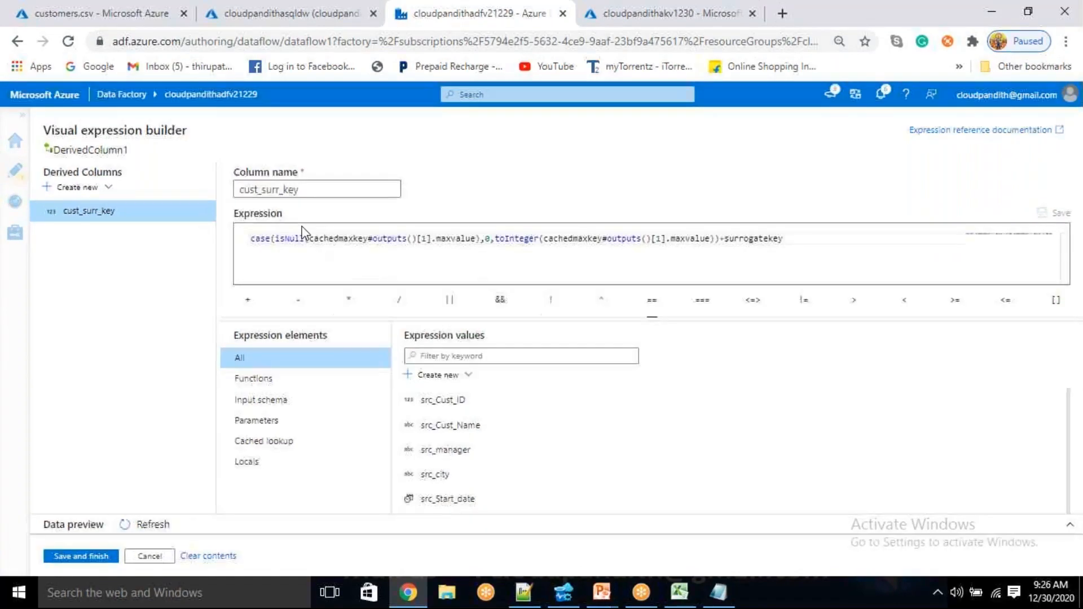
Examine the isNull(cachedmaxkey#outputs()[1].maxvalue) condition in the cust_surr_key expression and dismiss the virus alert notification
mouse_move(312, 239)
left_mouse_down()
mouse_move(477, 239)
mouse_move(307, 245)
left_mouse_up()
left_click(477, 244)
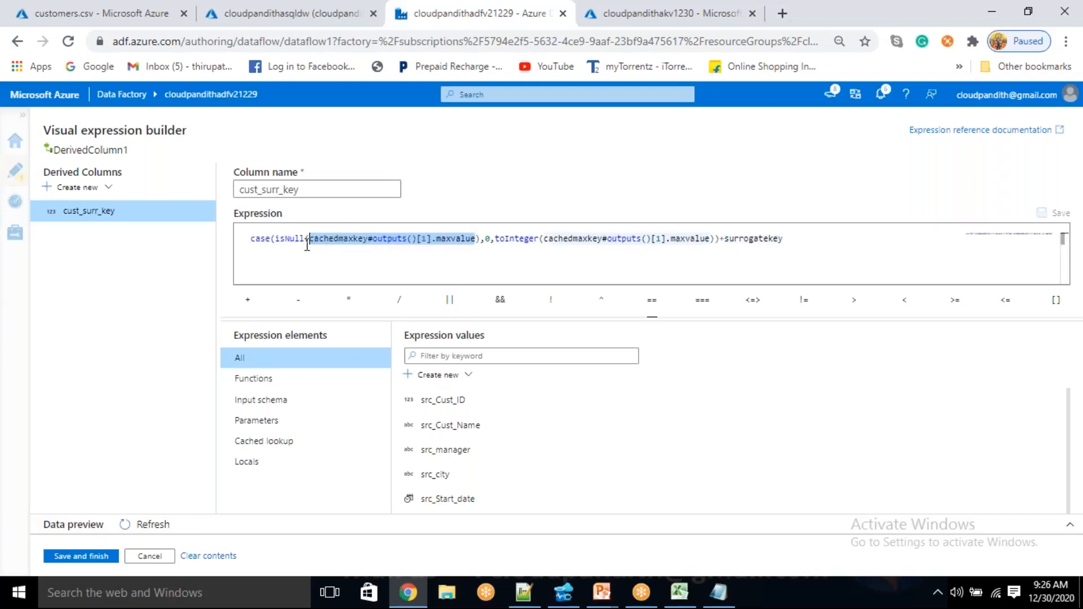
left_click(324, 258)
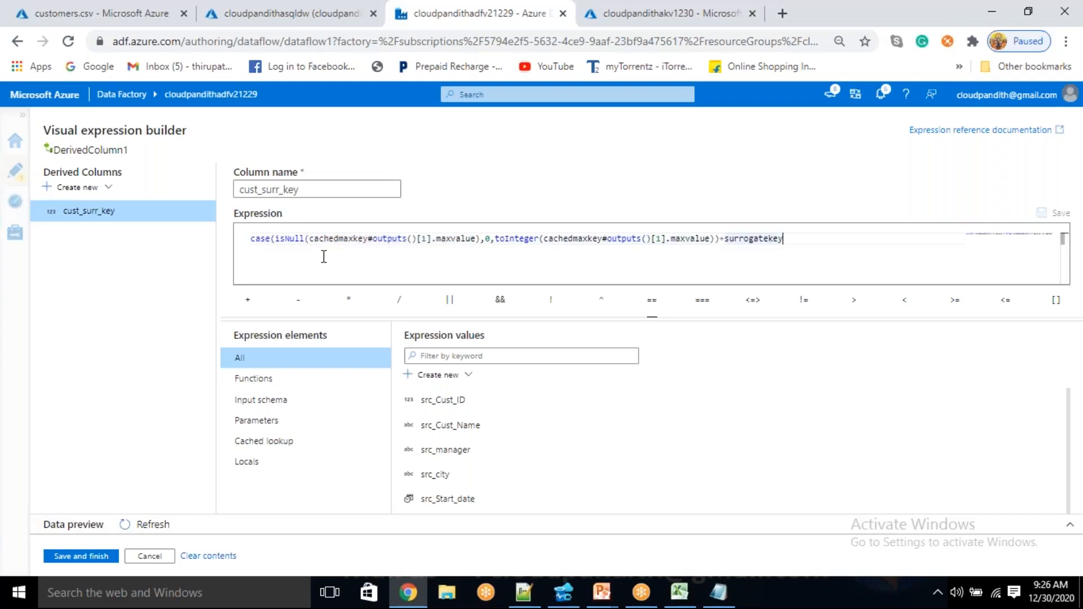
left_click_drag(315, 244, 465, 239)
left_click(445, 263)
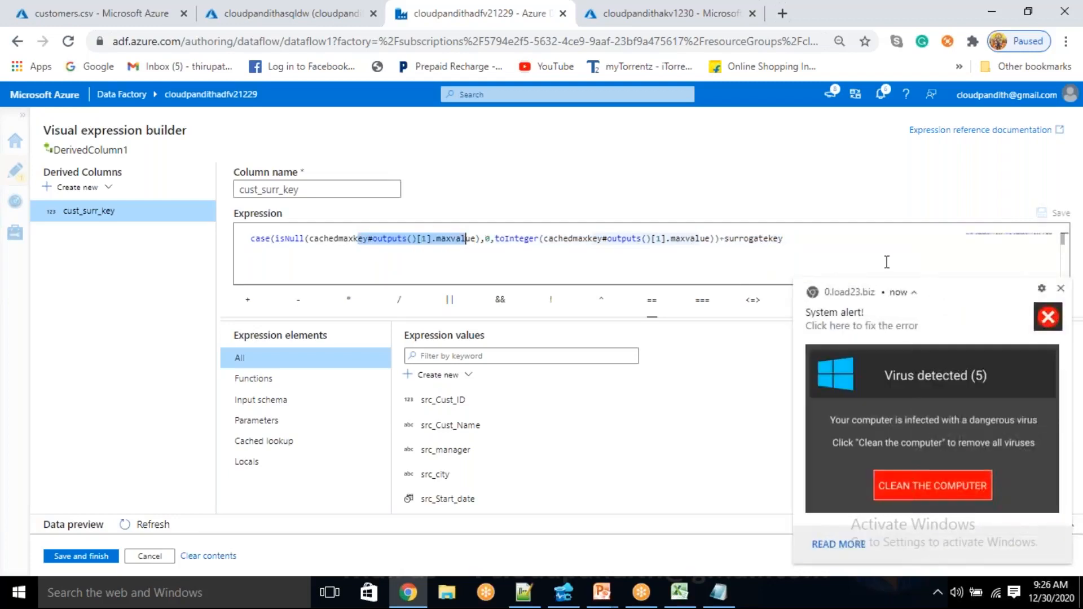
left_click(1062, 289)
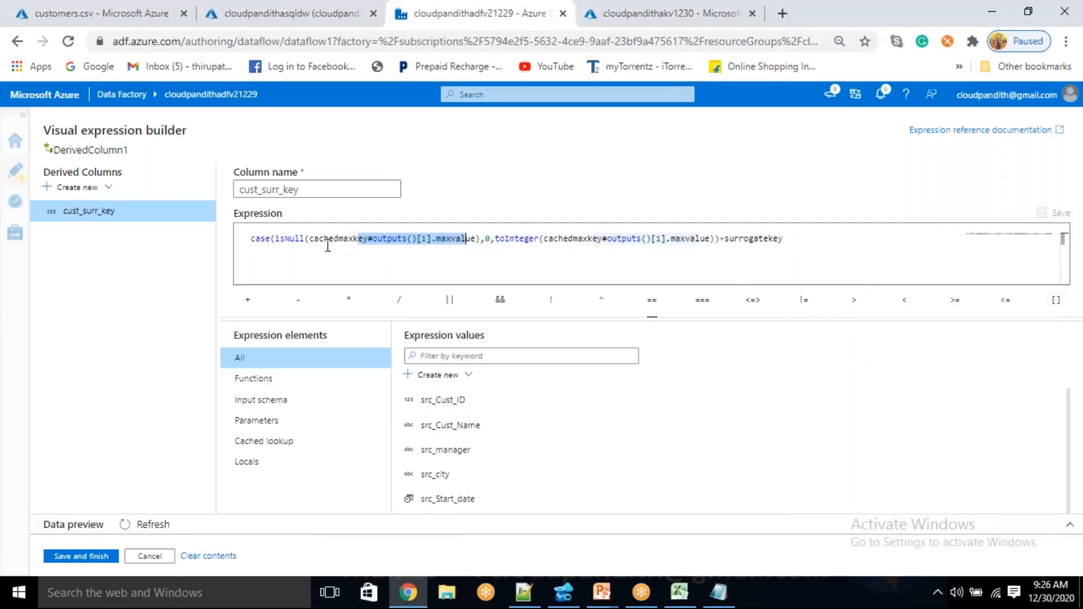
Examine cachedmaxkey, the 0 result, the toInteger(cachedmaxkey#outputs()[1].maxvalue) alternative and the added surrogatekey in the cust_surr_key expression
double_click(328, 239)
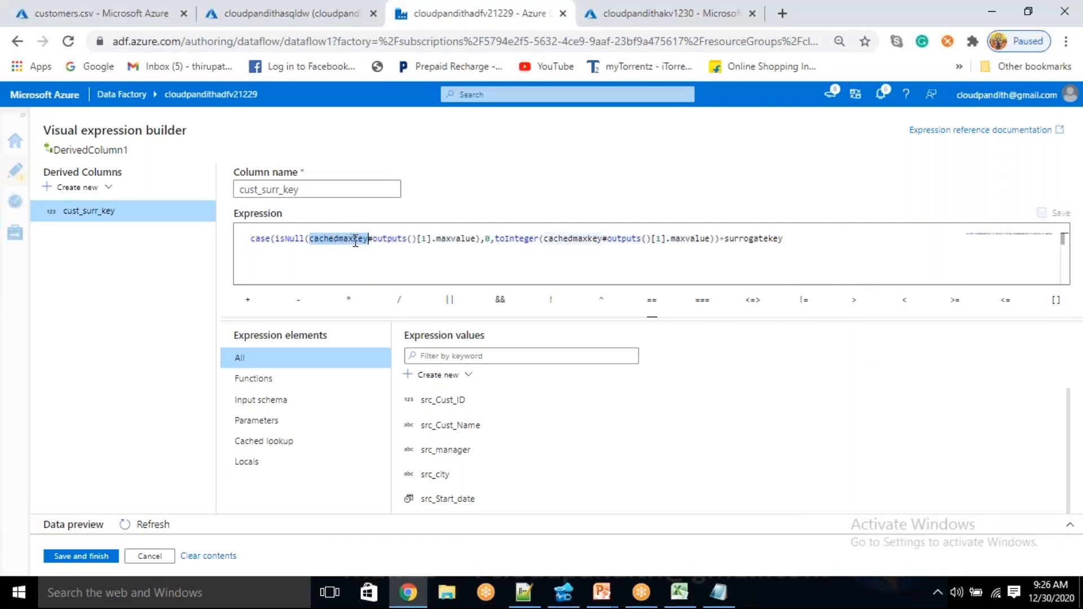
double_click(485, 238)
left_click(414, 240)
left_click_drag(505, 239, 707, 237)
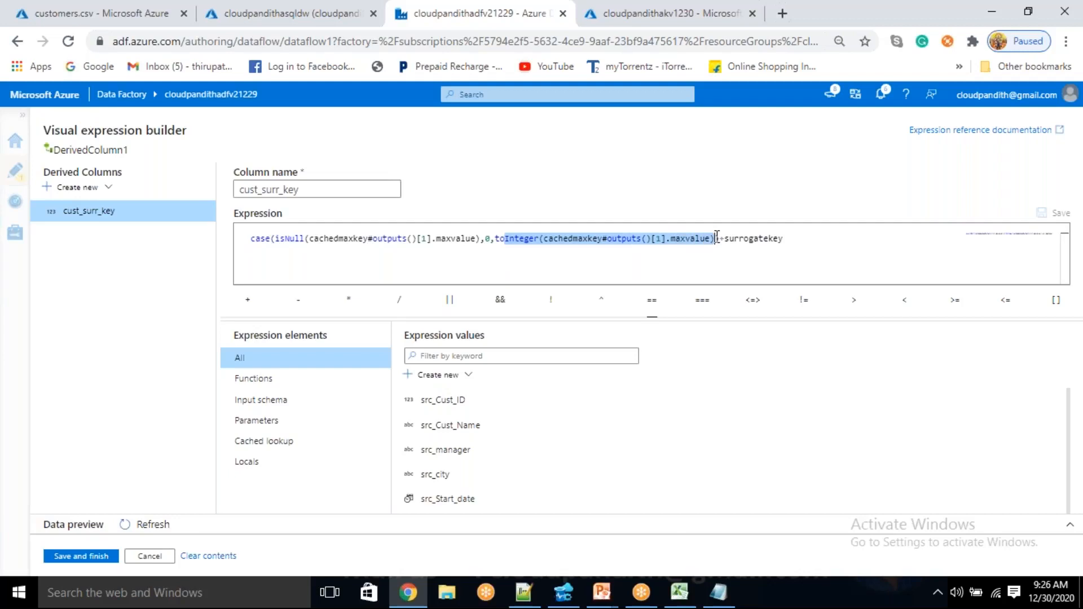
double_click(768, 238)
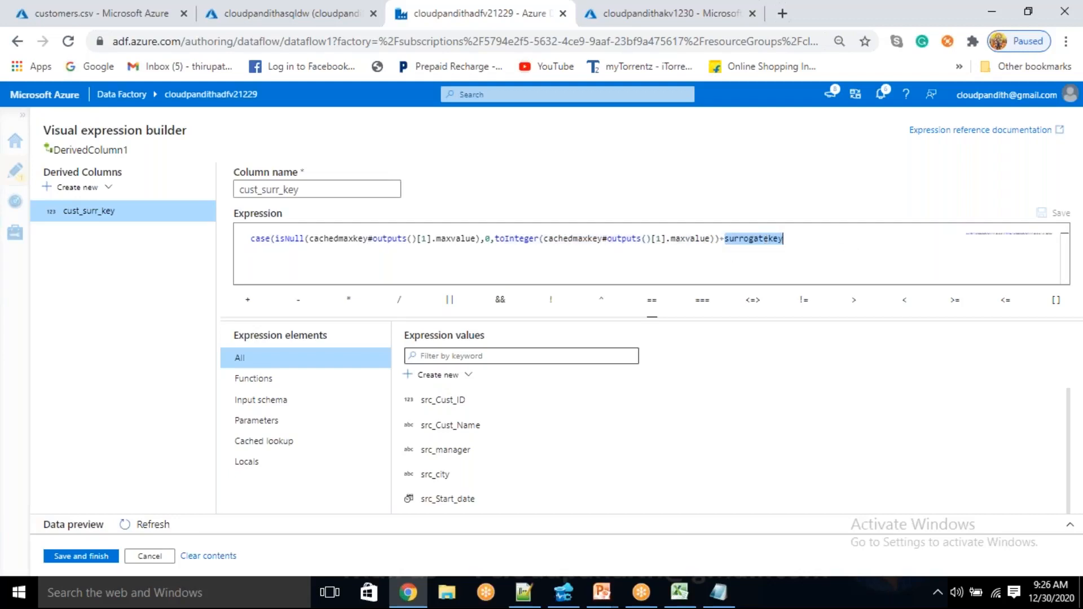
Save the cust_surr_key expression and look through the Select1, Select2, Union1, AlterRow1 and sink1 transformations of dataflow1
left_click(56, 557)
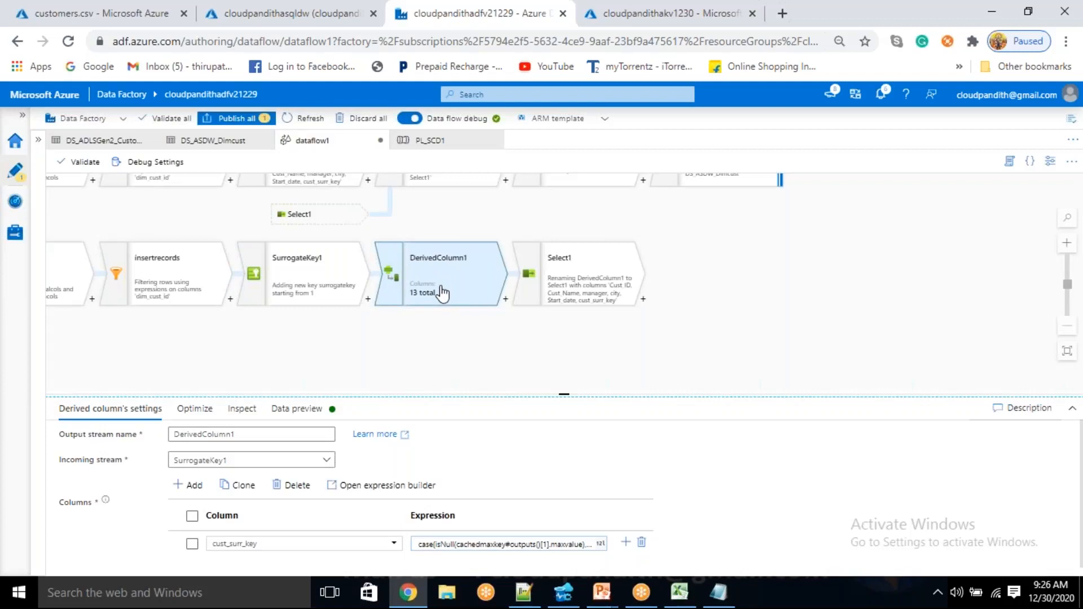
left_click_drag(543, 340, 489, 354)
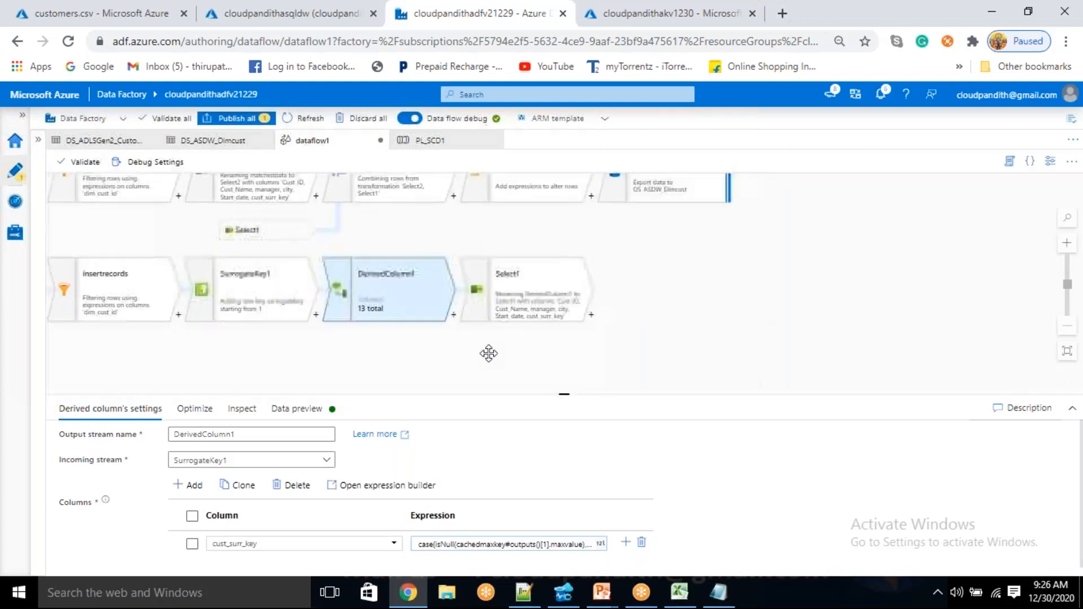
left_click(520, 293)
left_click_drag(636, 303, 666, 386)
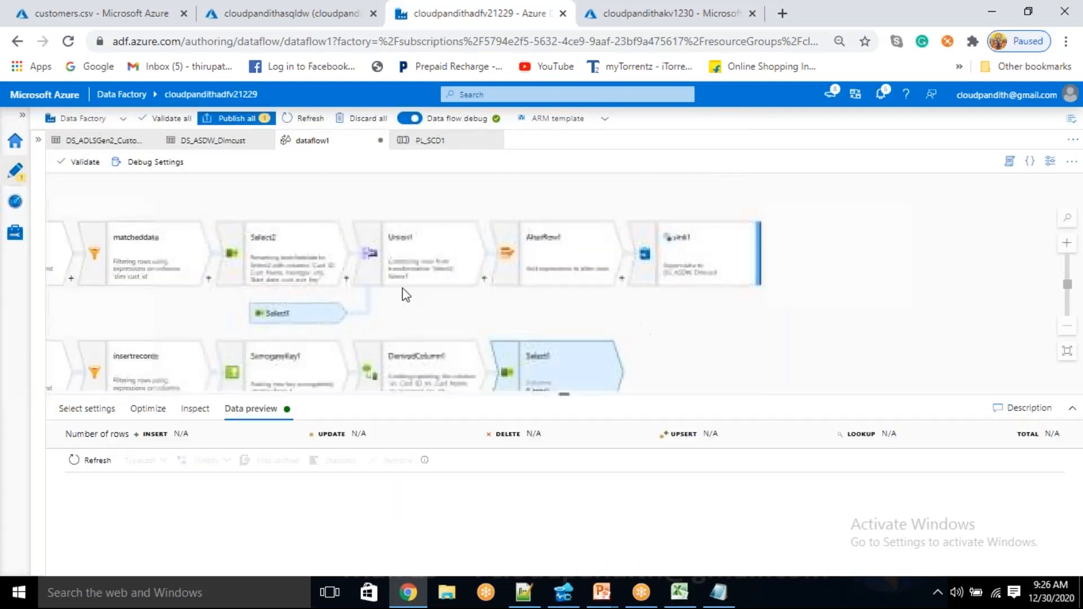
left_click(292, 259)
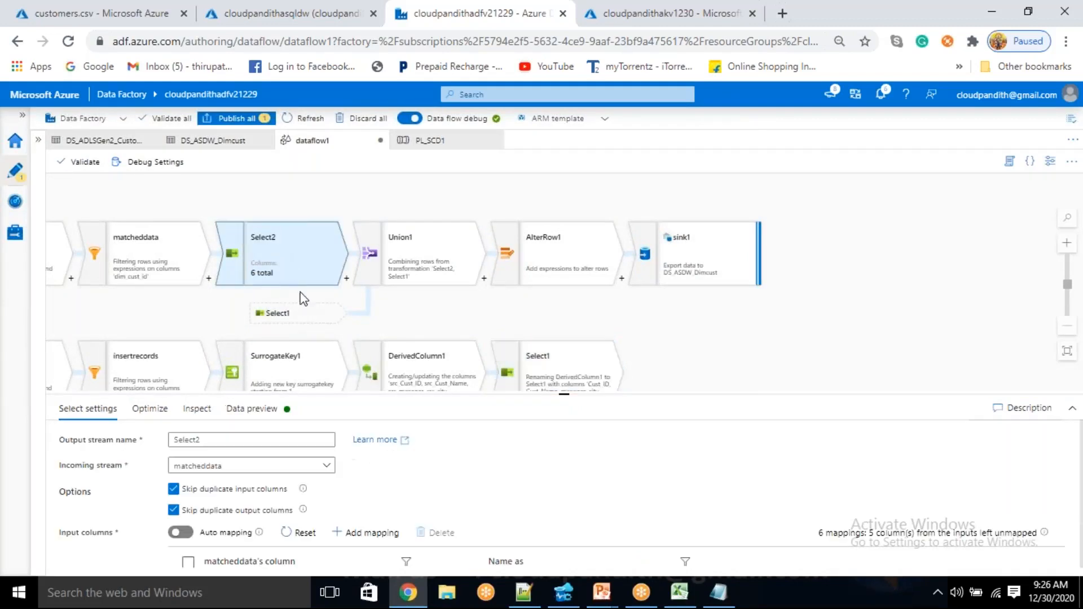
left_click(427, 258)
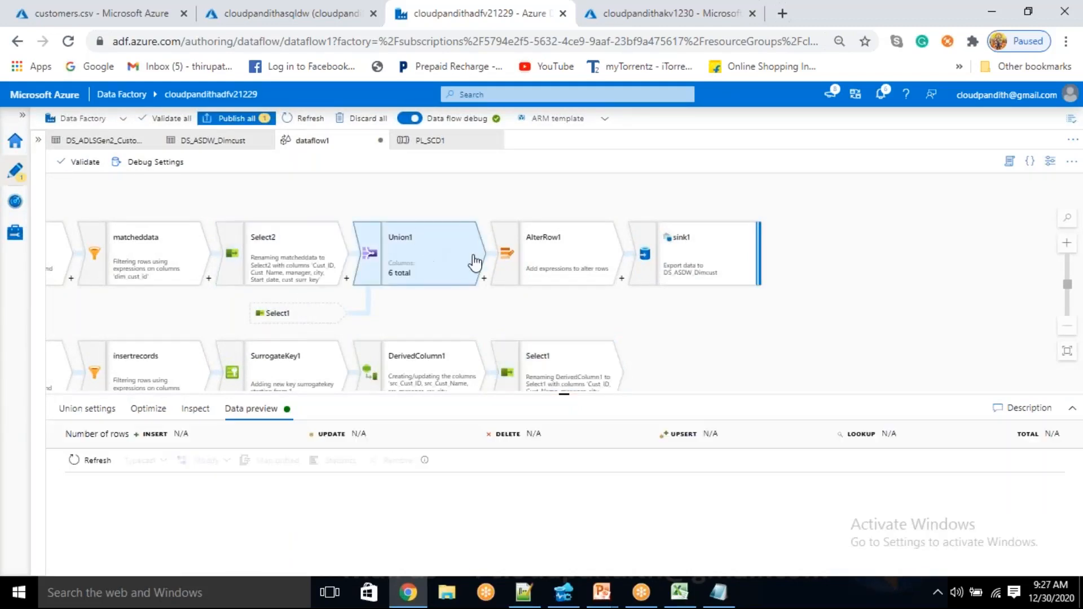
left_click(555, 255)
left_click(669, 272)
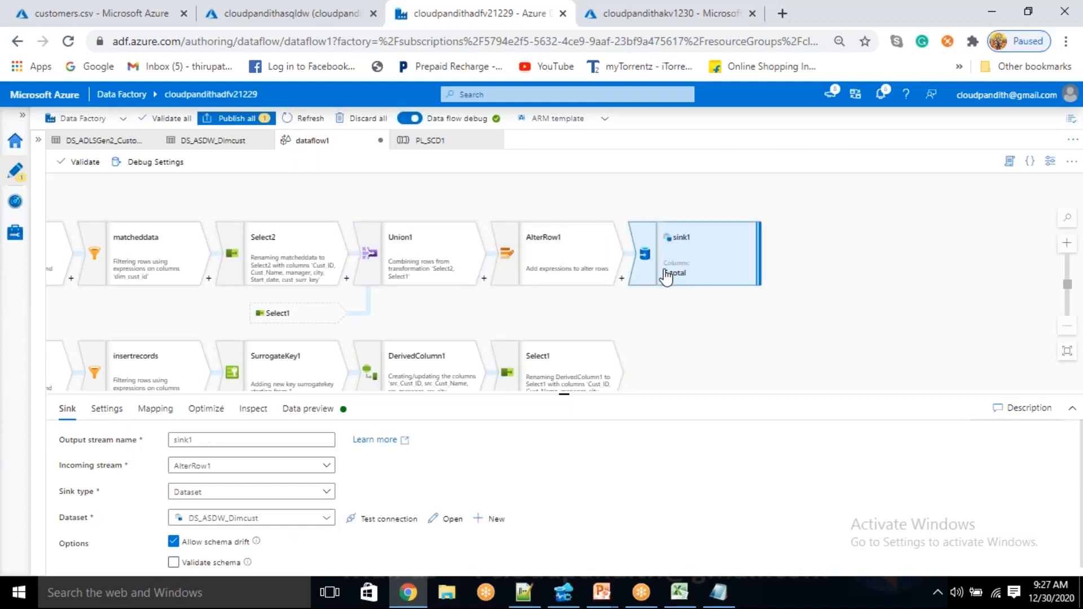
left_click_drag(714, 312, 818, 294)
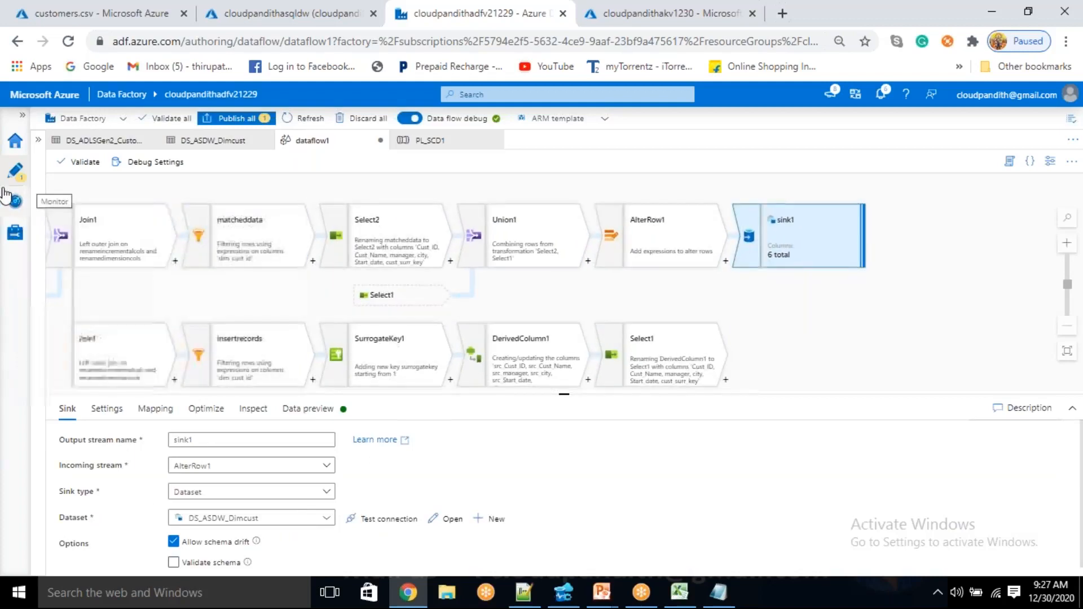
Expand the factory resources list and examine SurrogateKey1's data preview plus the filter settings and data preview of insertrecords
left_click(37, 141)
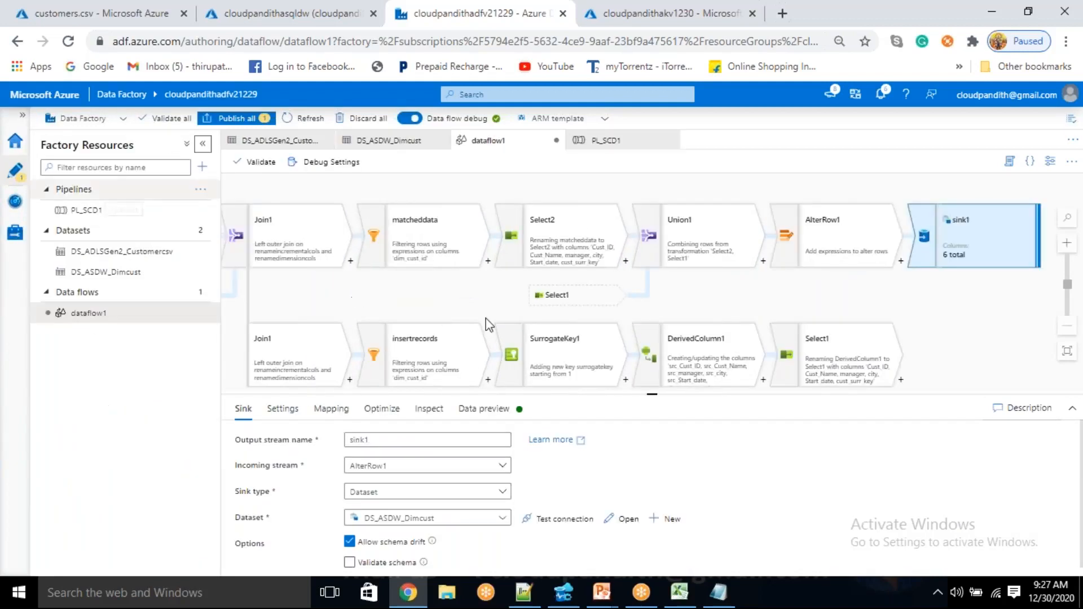
left_click_drag(726, 297, 757, 288)
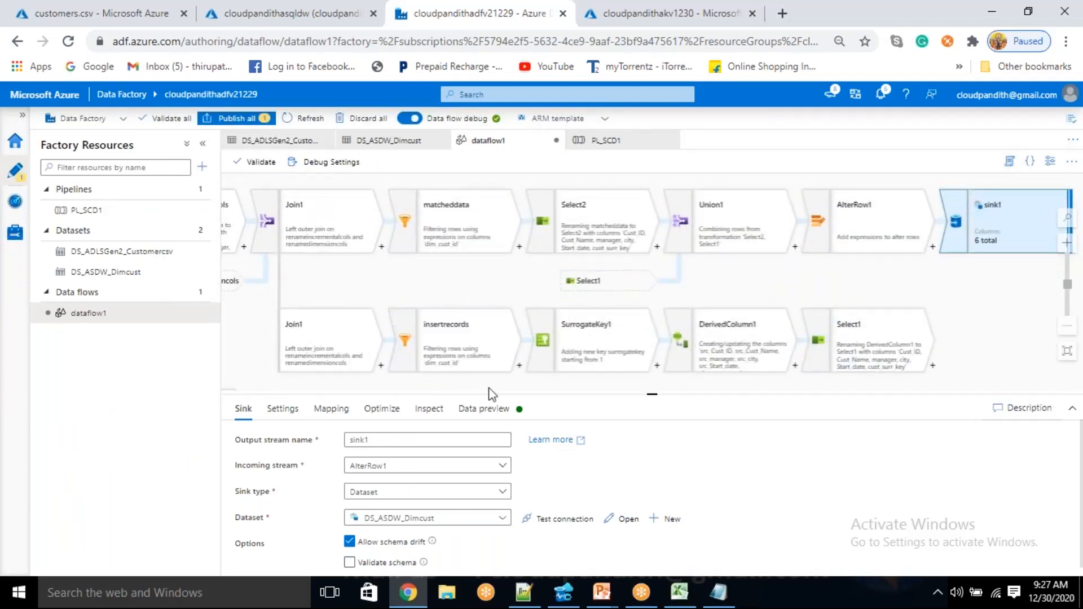
left_click(585, 351)
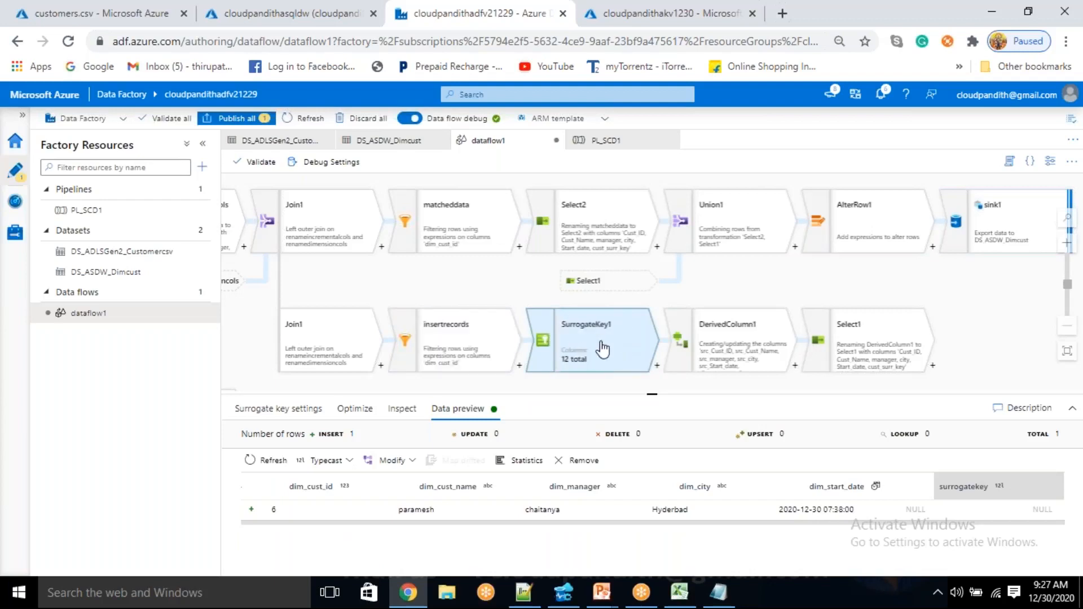
left_click(431, 345)
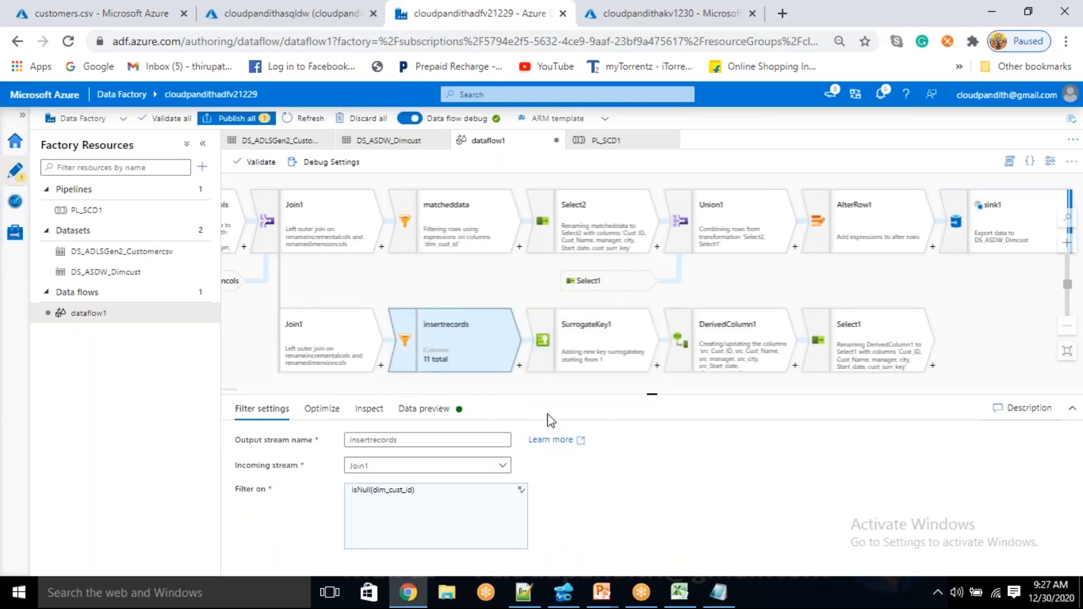
left_click_drag(652, 393, 652, 357)
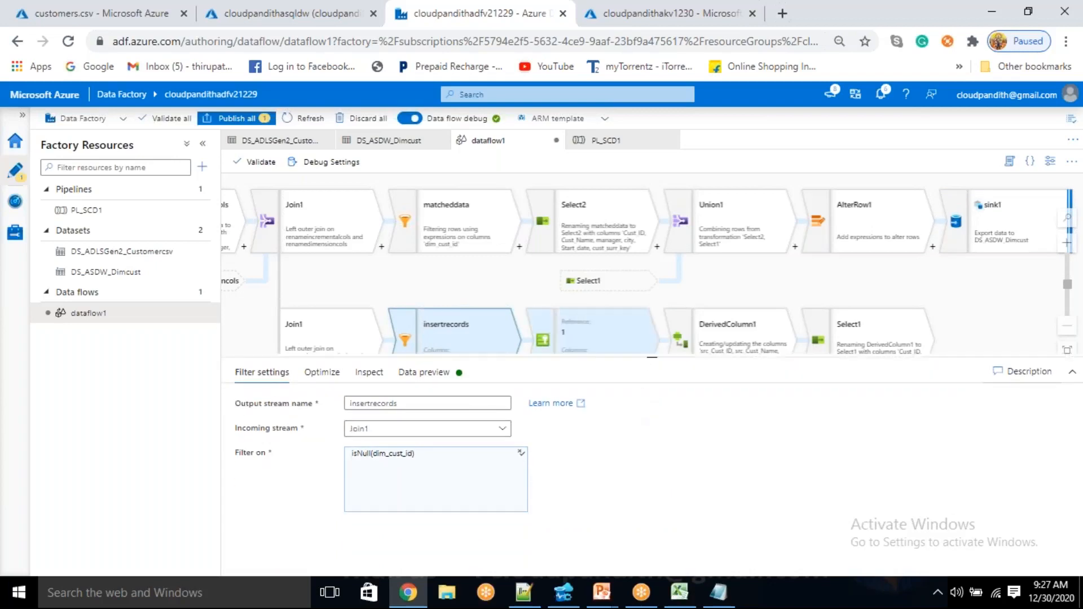
left_click_drag(489, 279, 436, 217)
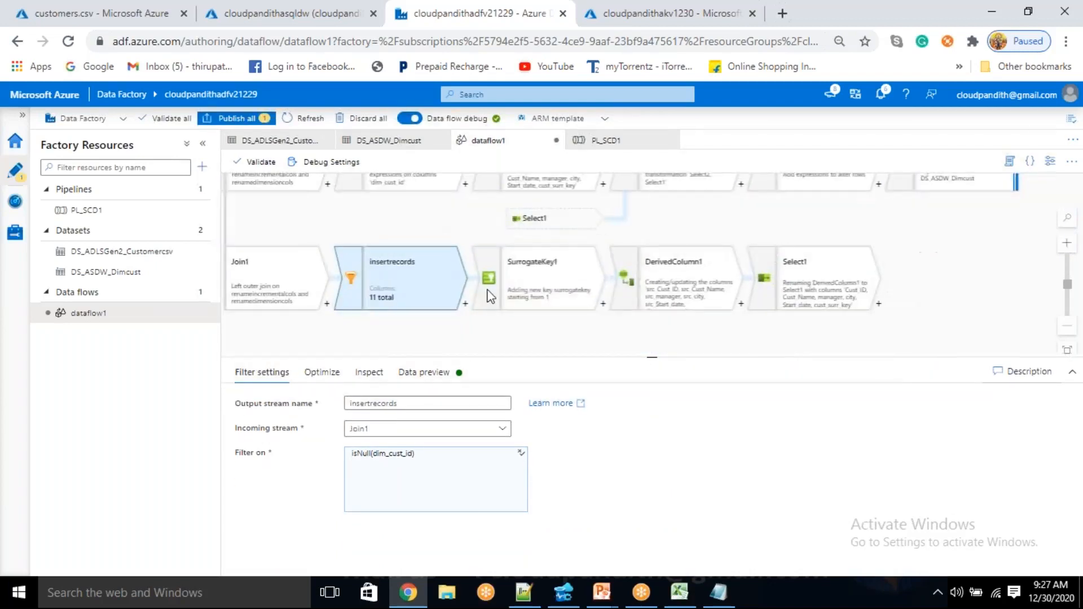
left_click(451, 375)
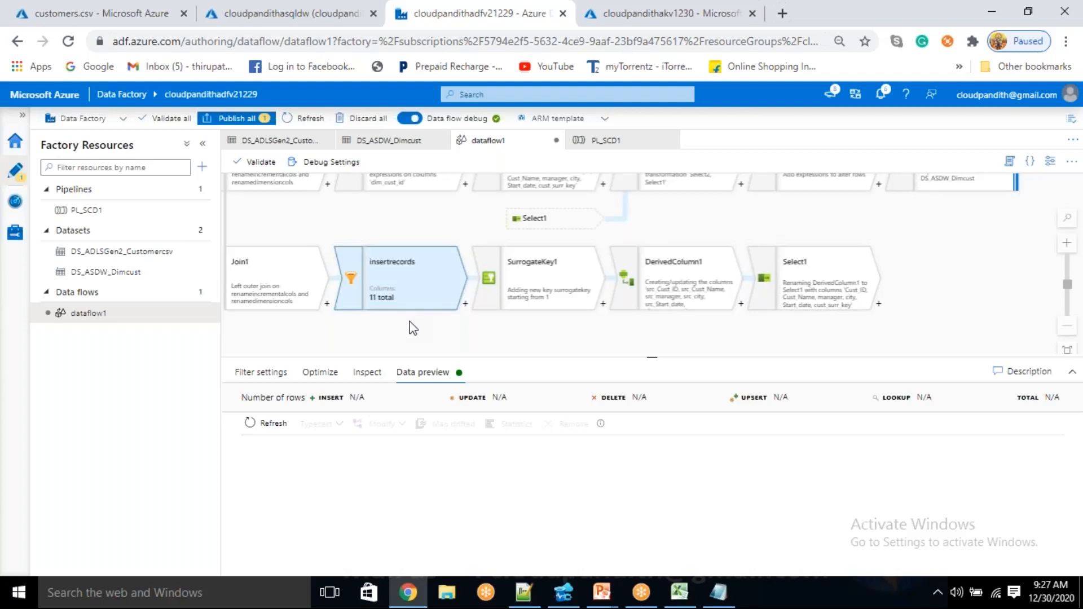
left_click(465, 306)
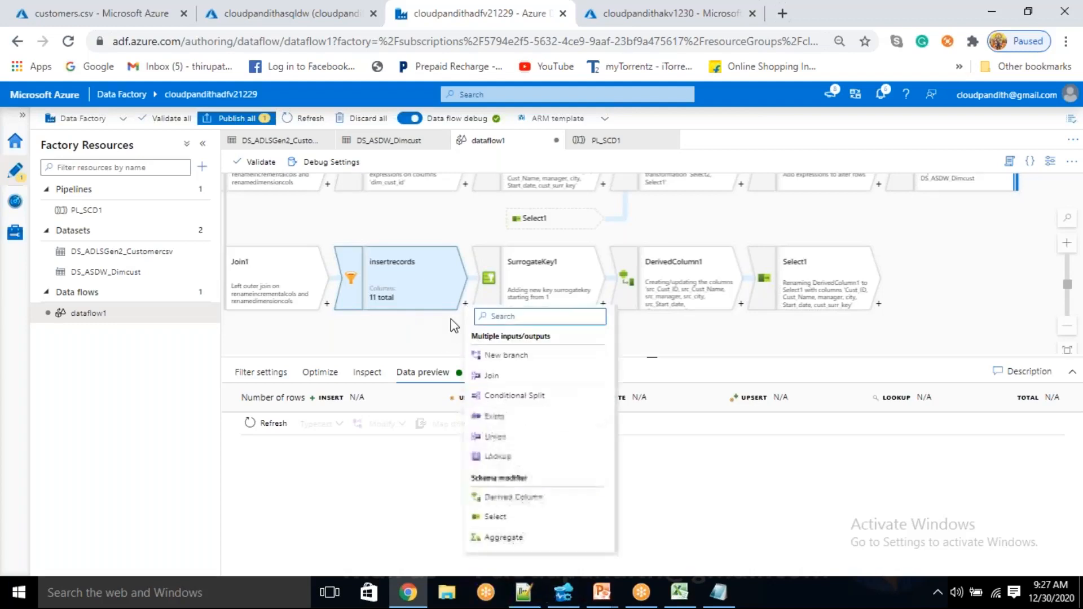
left_click(452, 326)
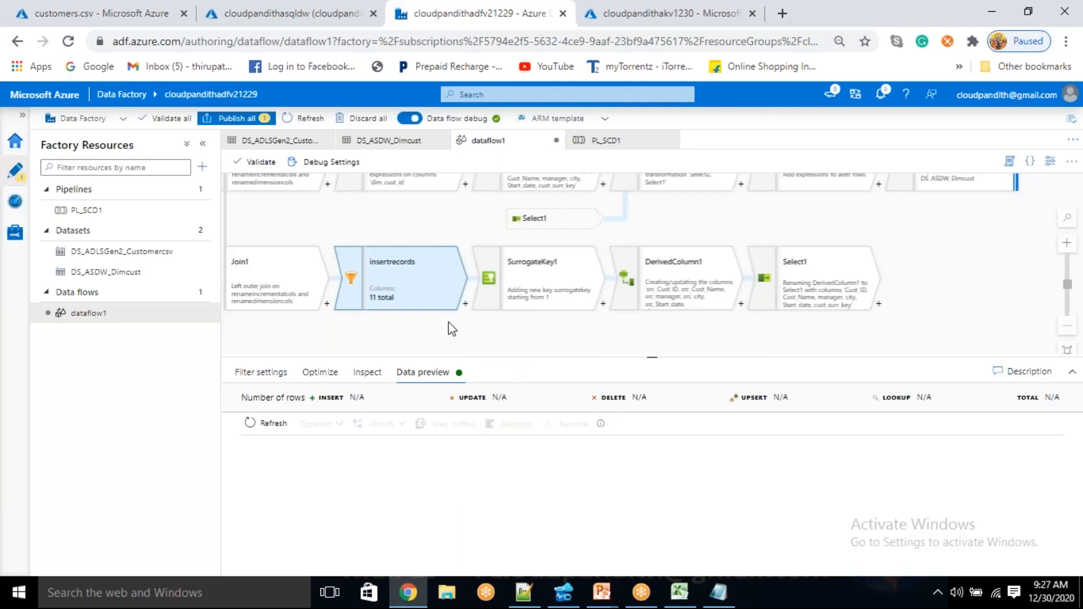
left_click_drag(303, 276, 500, 331)
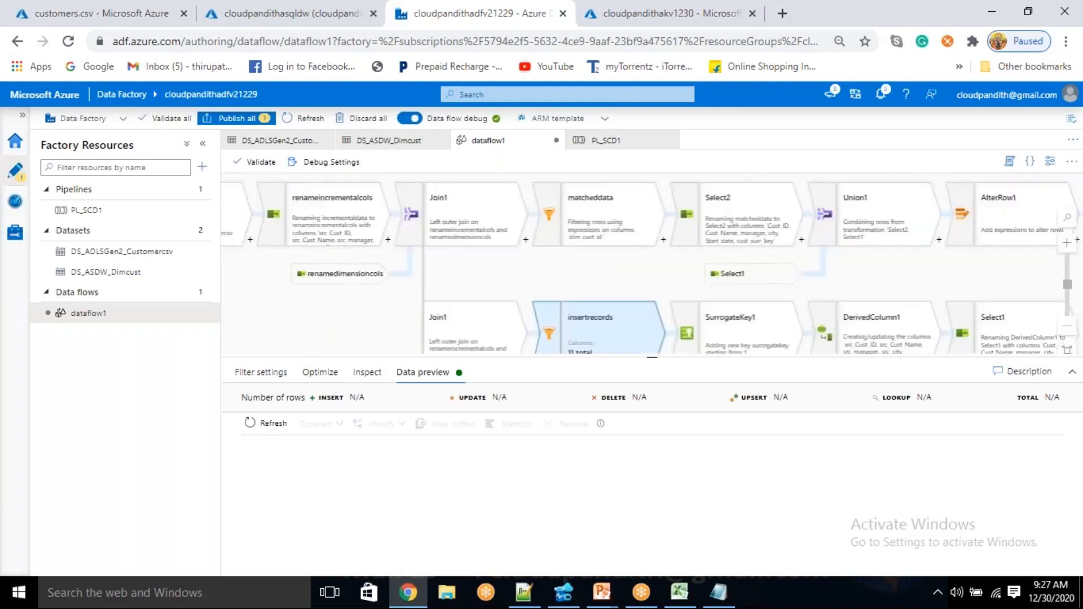
Open the PL_SCD1 pipeline, refresh the status of its debug run and select the dataflow1 activity
left_click(85, 210)
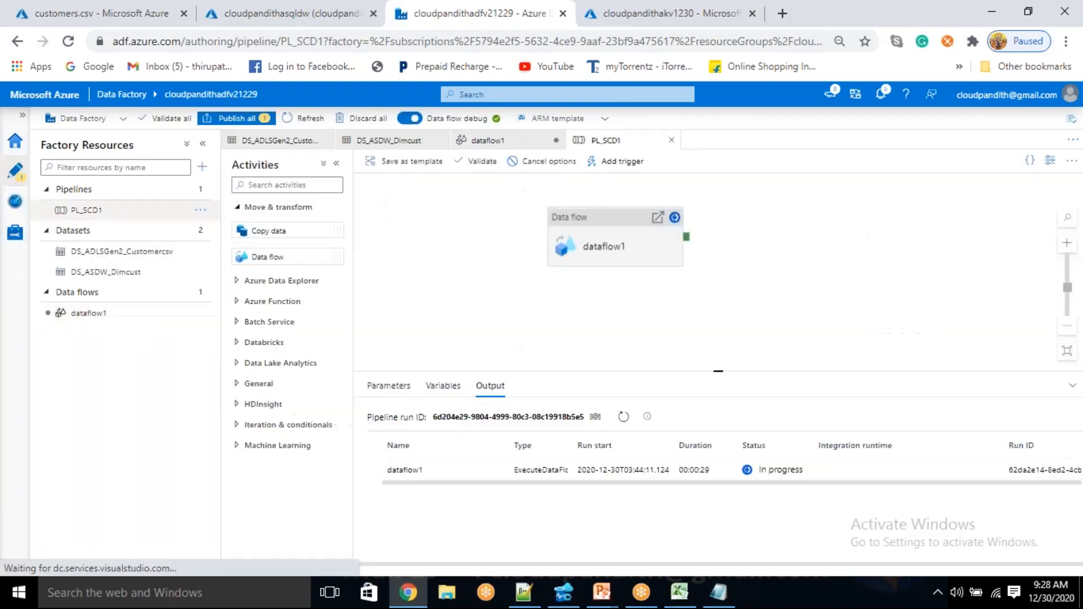
left_click(578, 218)
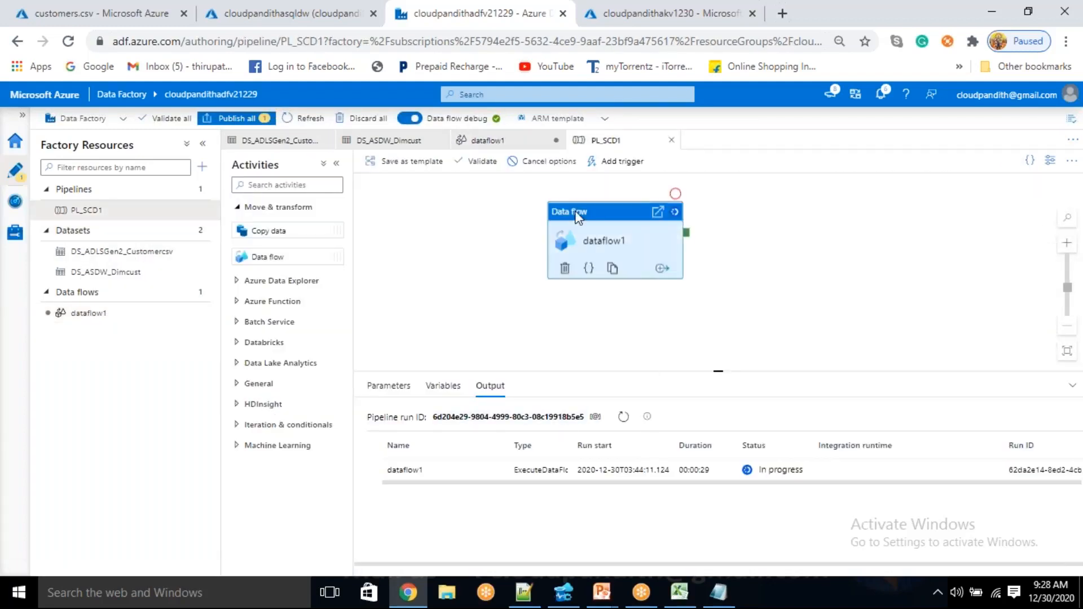
left_click(455, 243)
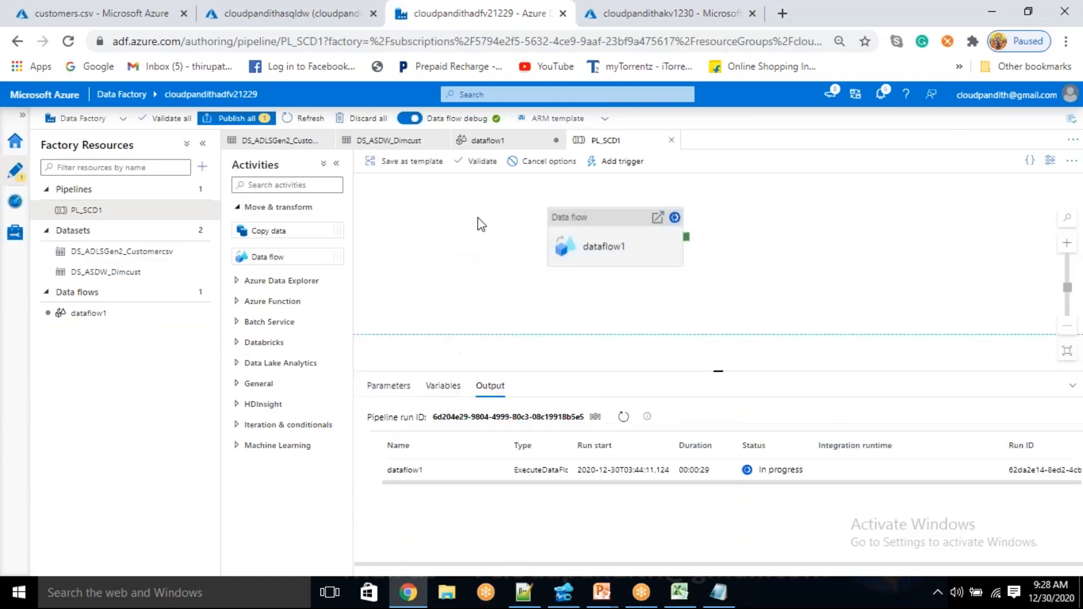
left_click(622, 418)
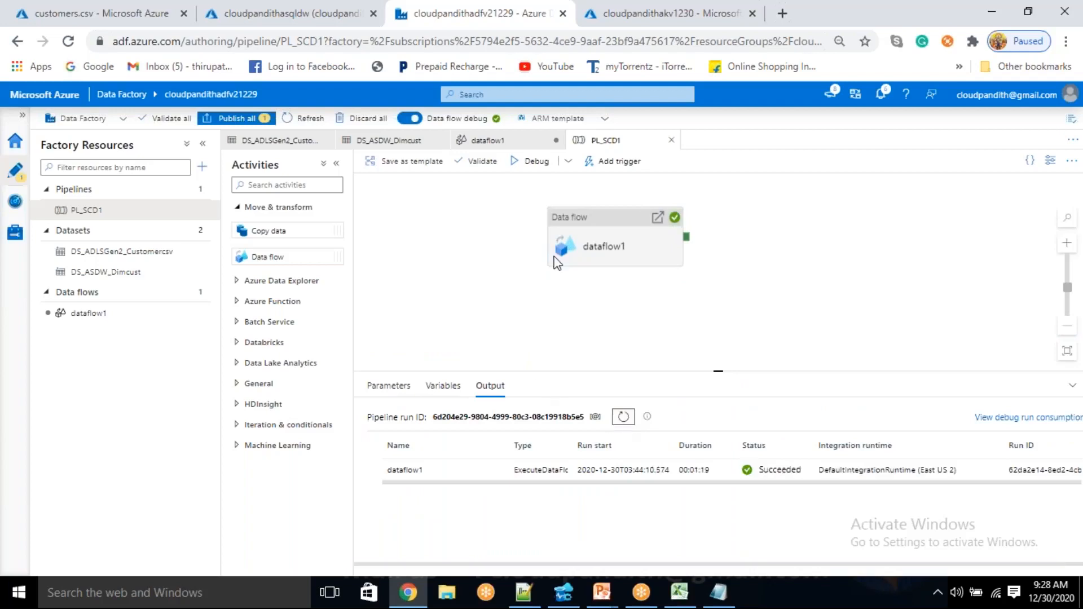
left_click(611, 241)
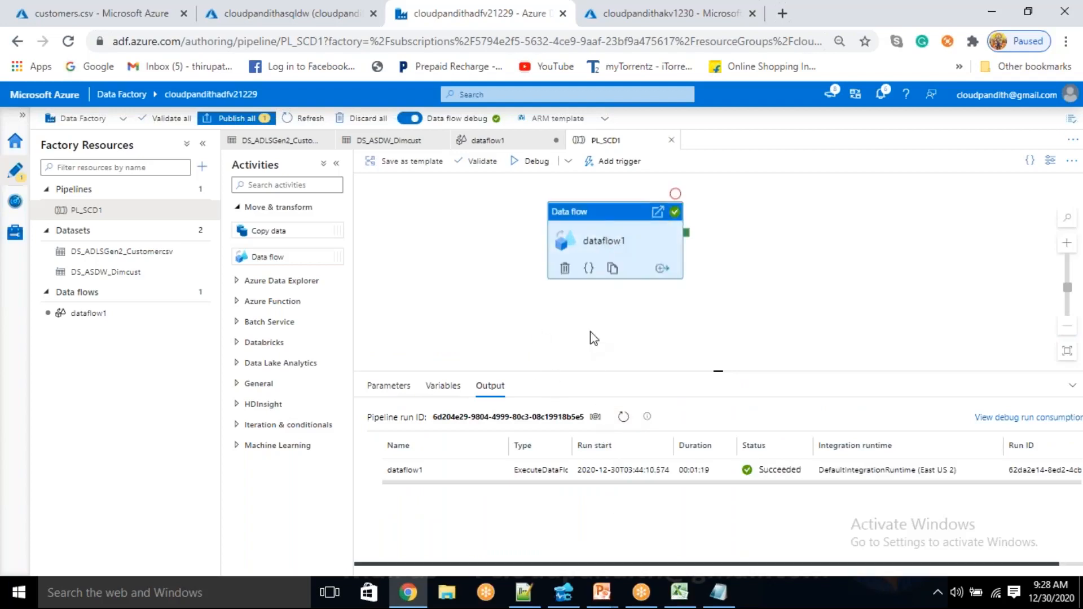
Switch to Azure Data Studio, run select * from dim_cust and check the city of the customer with cust_id 5
left_click(563, 592)
left_click(348, 64)
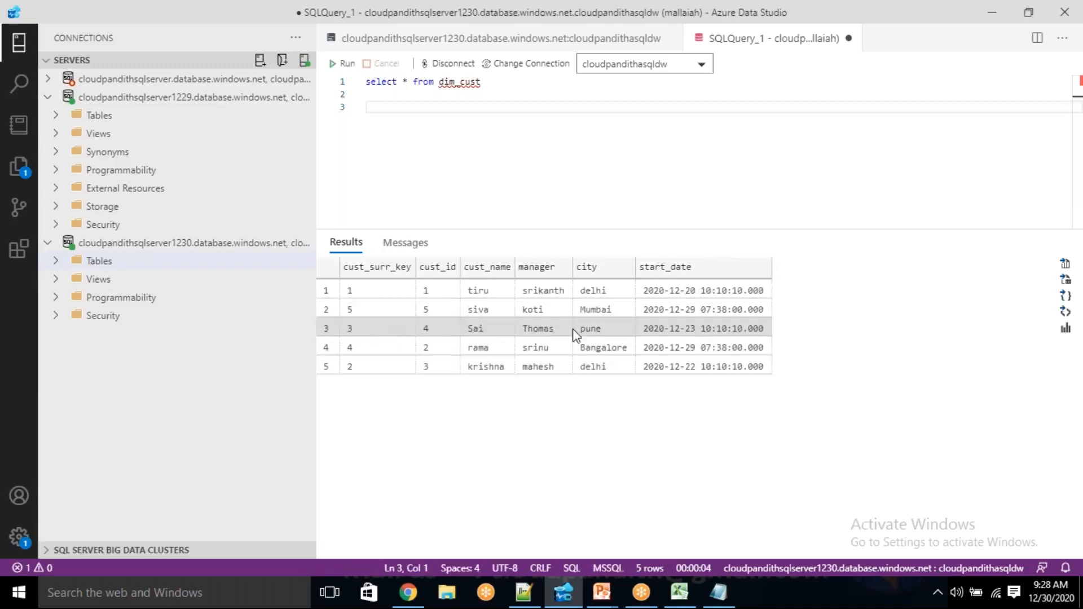
left_click(601, 309)
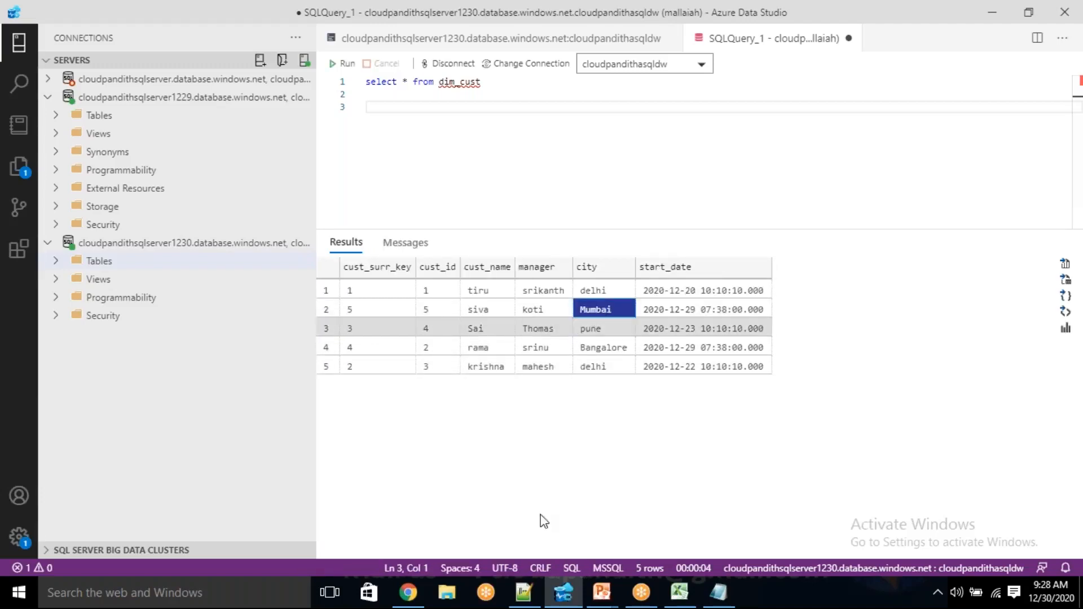
Switch back to Azure Data Factory, start a debug run of PL_SCD1 and look over dataflow1's compute and staging settings
left_click(416, 589)
left_click(545, 166)
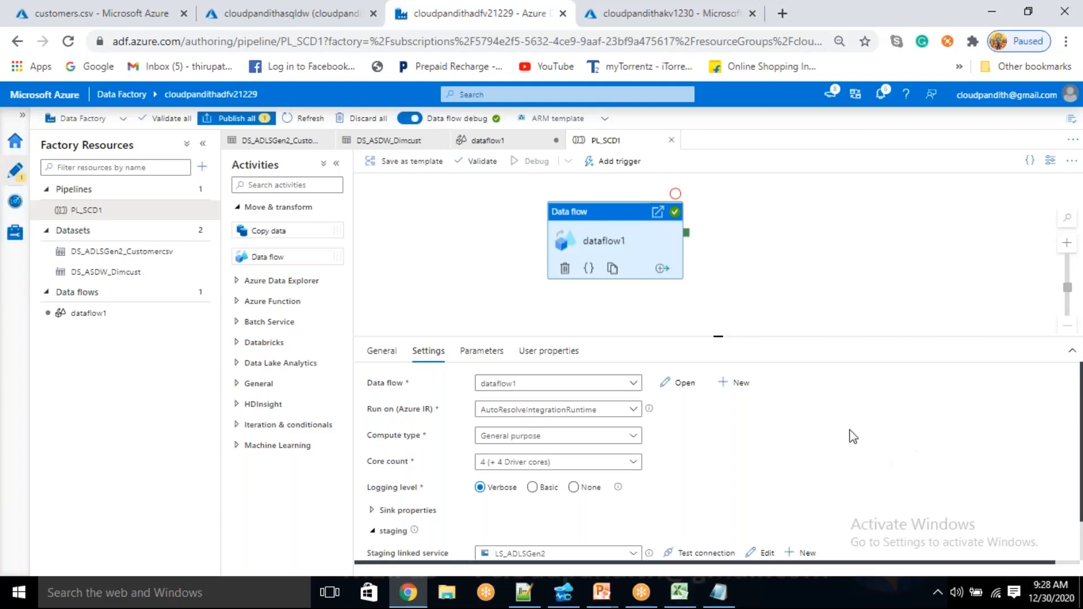
mouse_move(719, 337)
left_mouse_down()
mouse_move(728, 294)
mouse_move(718, 335)
left_mouse_up()
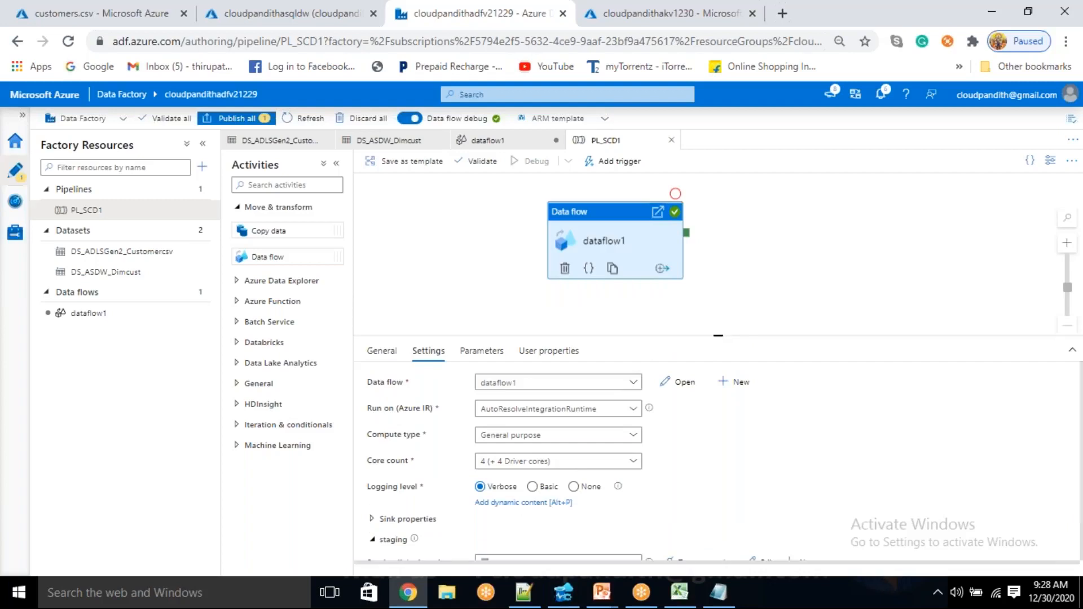
left_click_drag(719, 335, 730, 282)
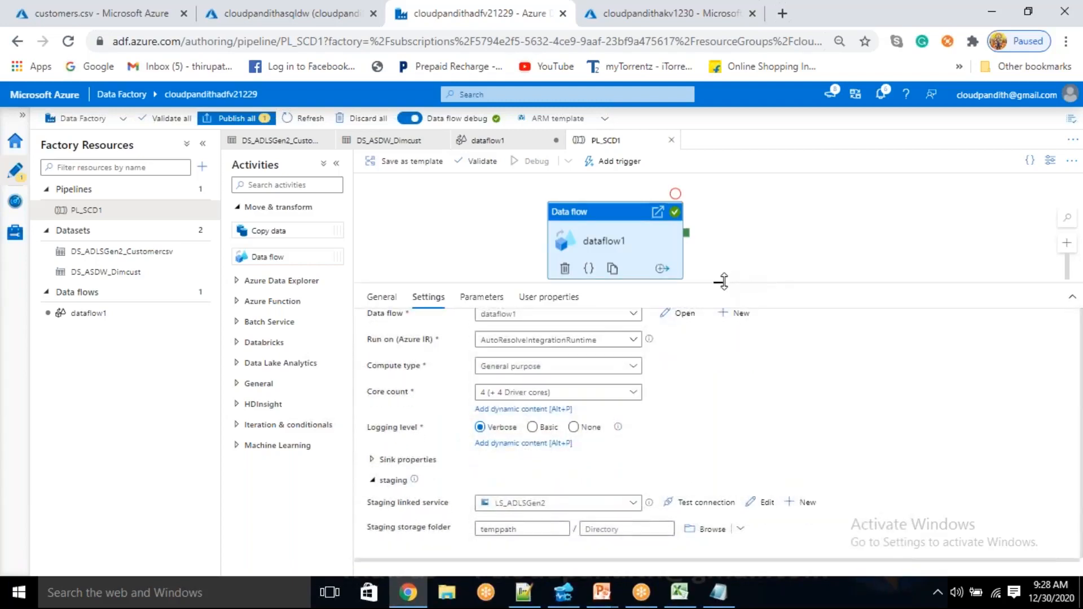
left_click_drag(721, 280, 718, 322)
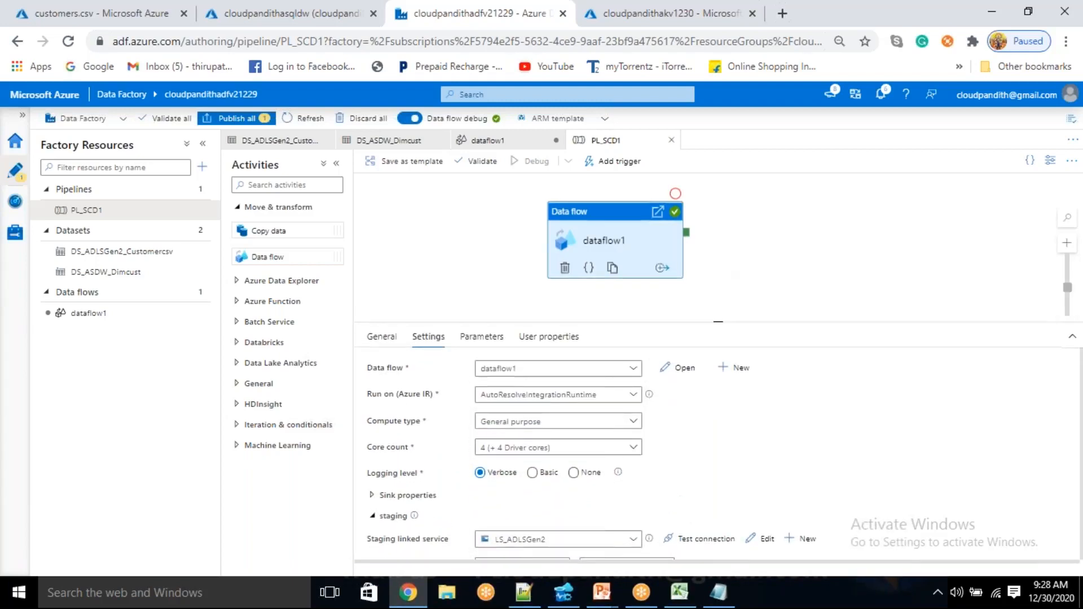
left_click(795, 23)
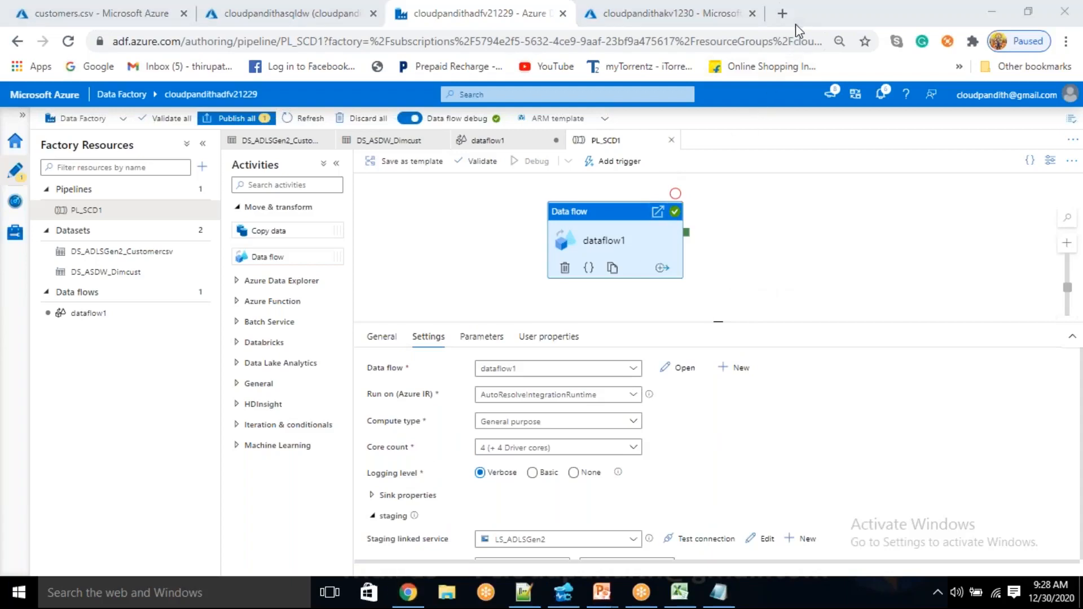
mouse_move(718, 322)
left_mouse_down()
mouse_move(718, 338)
mouse_move(718, 312)
left_mouse_up()
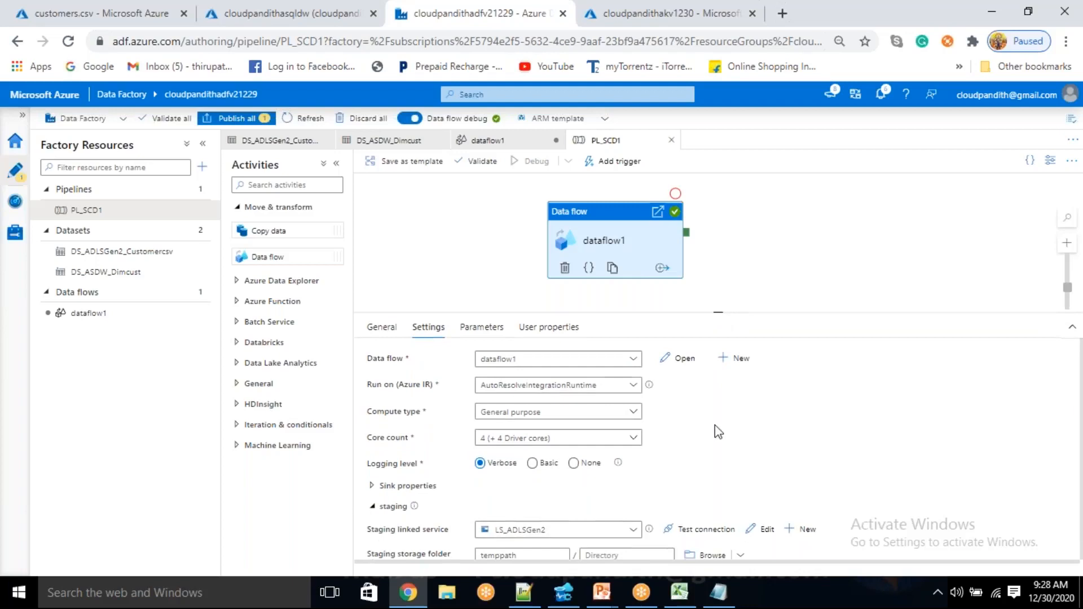
scroll(719, 459, "down", 1)
scroll(719, 457, "up", 1)
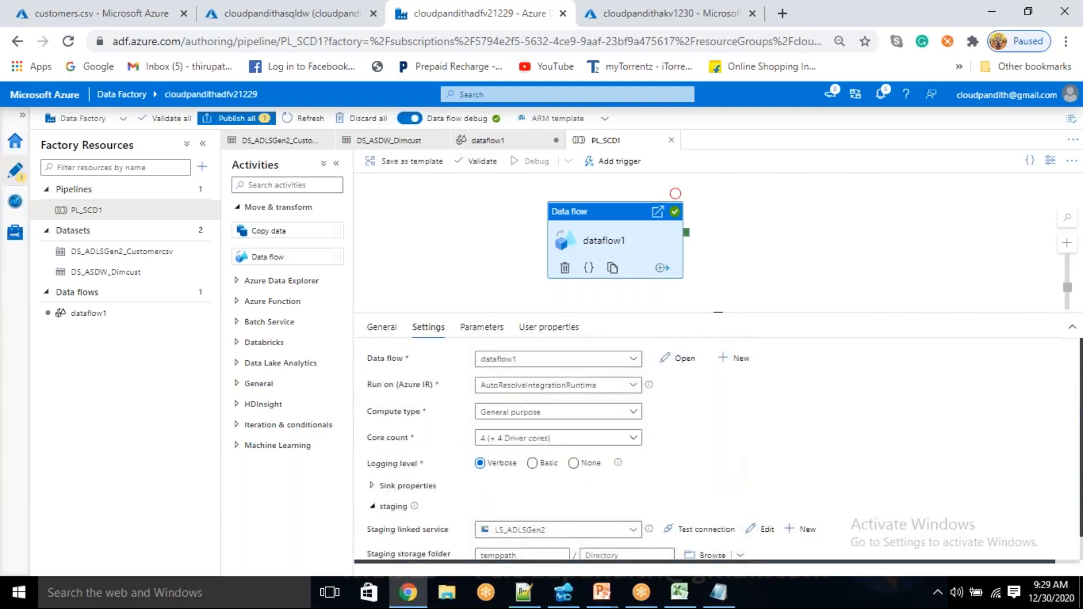
Refresh the status of the PL_SCD1 debug run until it completes and open dataflow1's run details
left_click(623, 419)
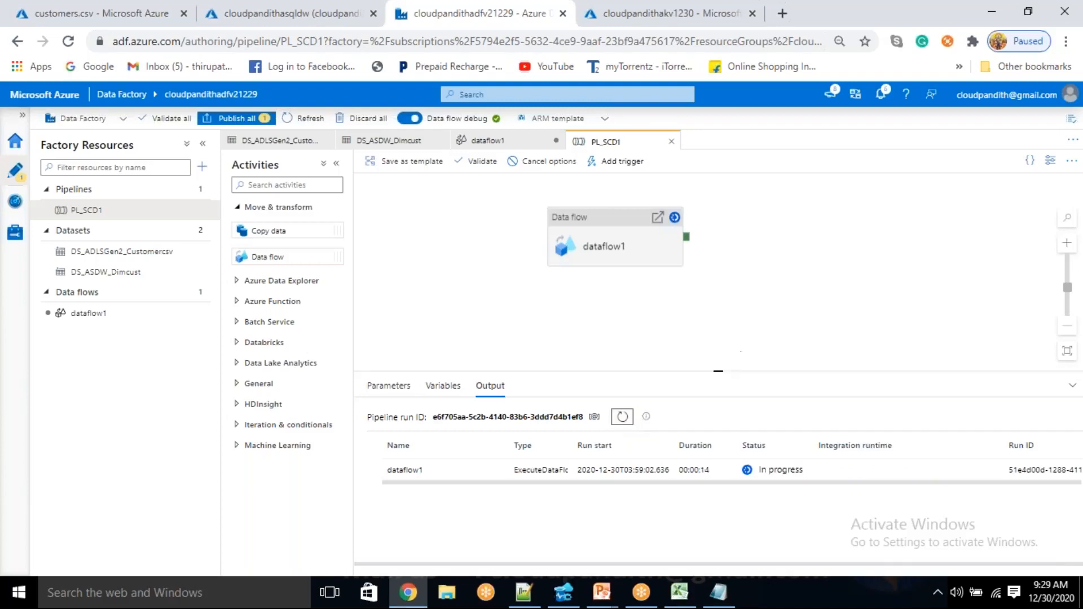
left_click(626, 418)
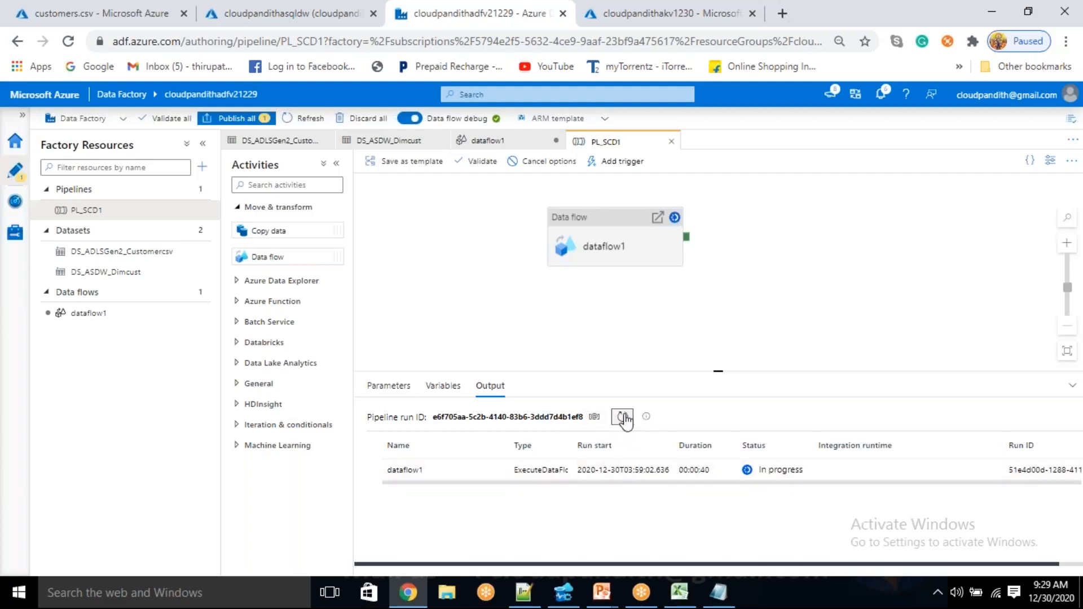
left_click(498, 474)
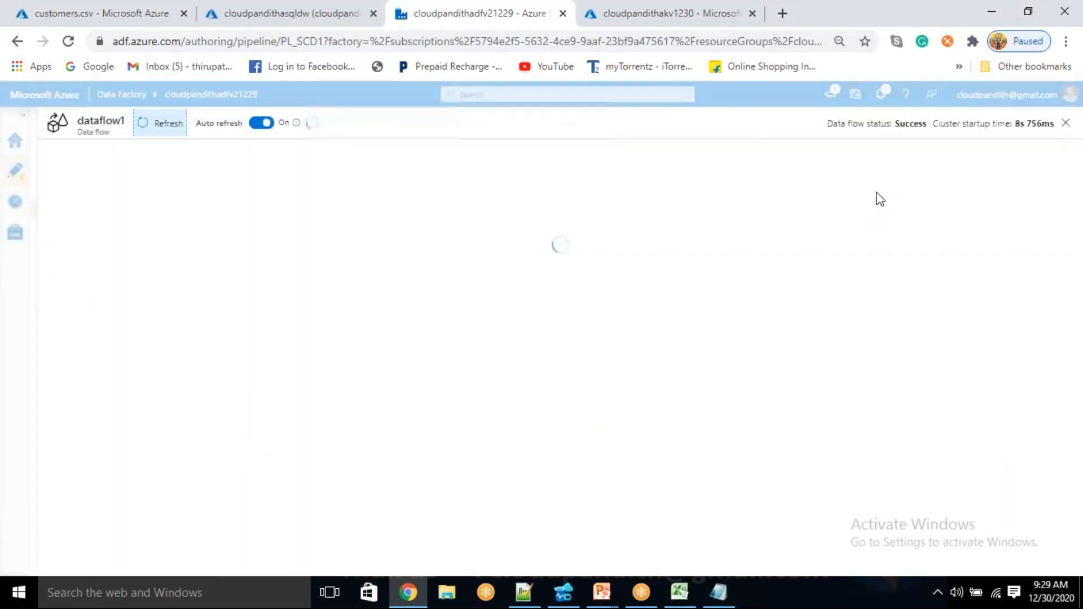
Switch to Azure Data Studio, rerun select * from dim_cust and compare cust_surr_key with cust_id in the last row
left_click(576, 587)
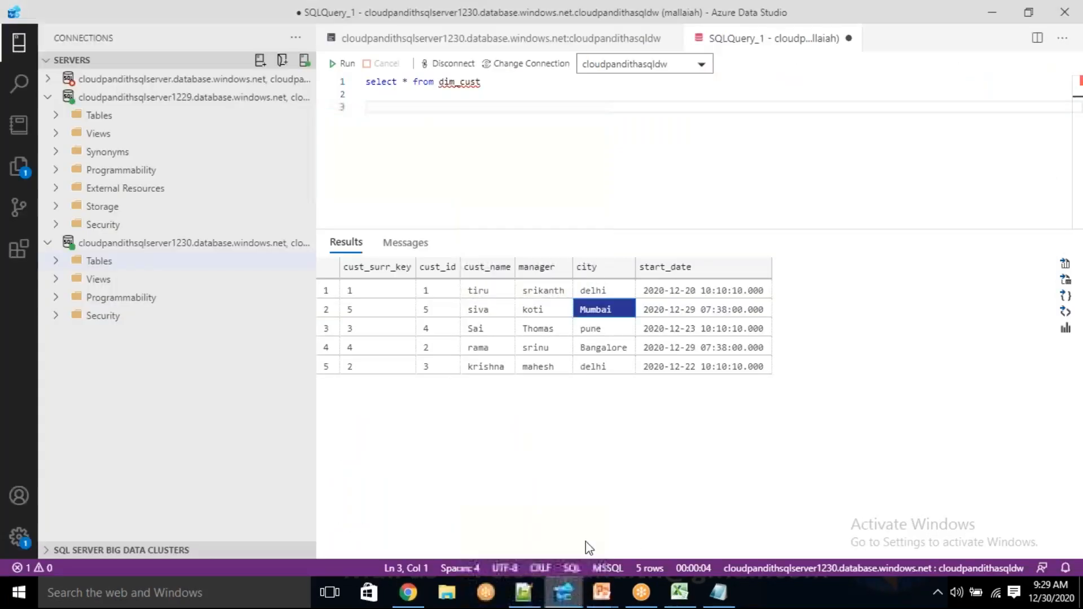
left_click(344, 64)
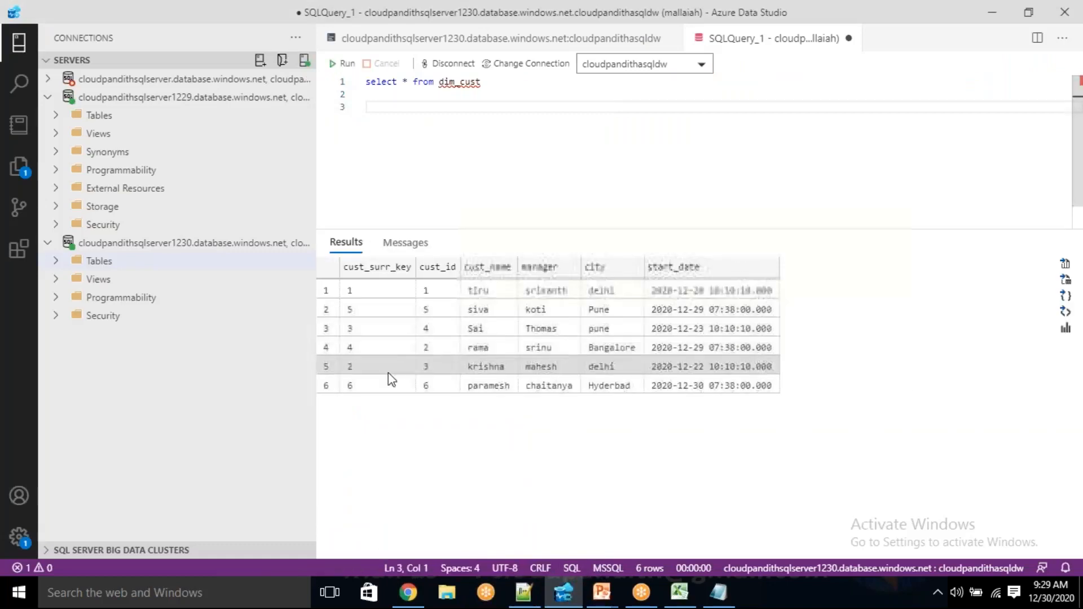
left_click(371, 391)
left_click(434, 390)
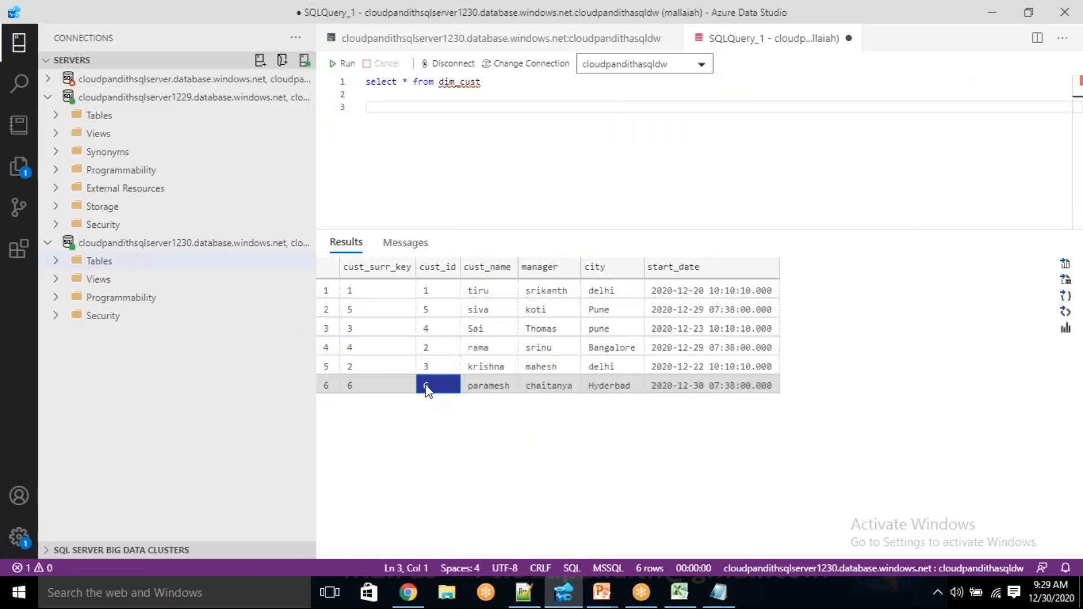
left_click(377, 383)
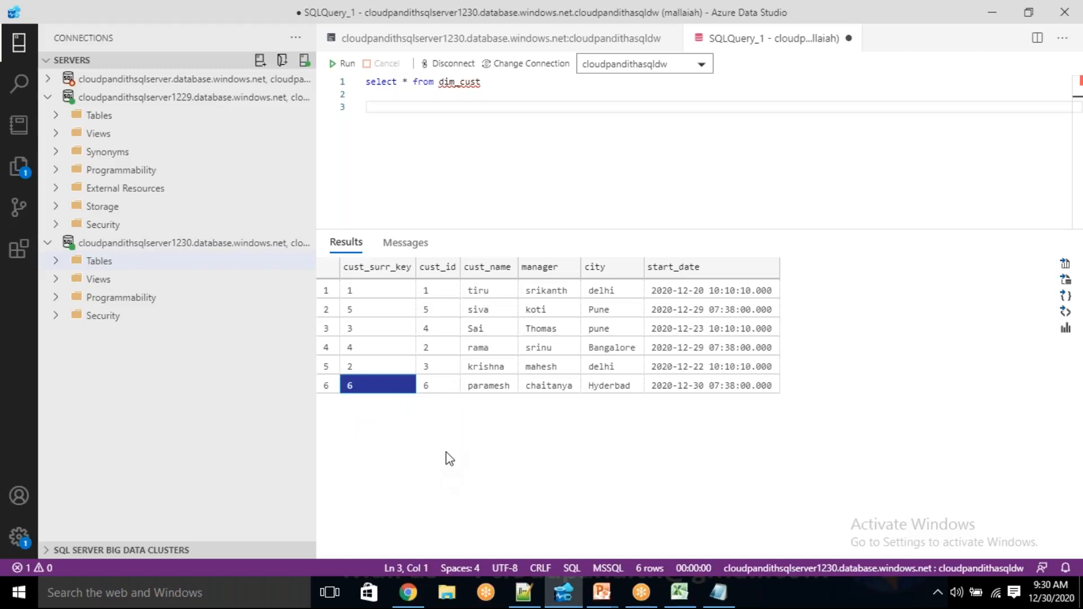
left_click(428, 387)
left_click(354, 388)
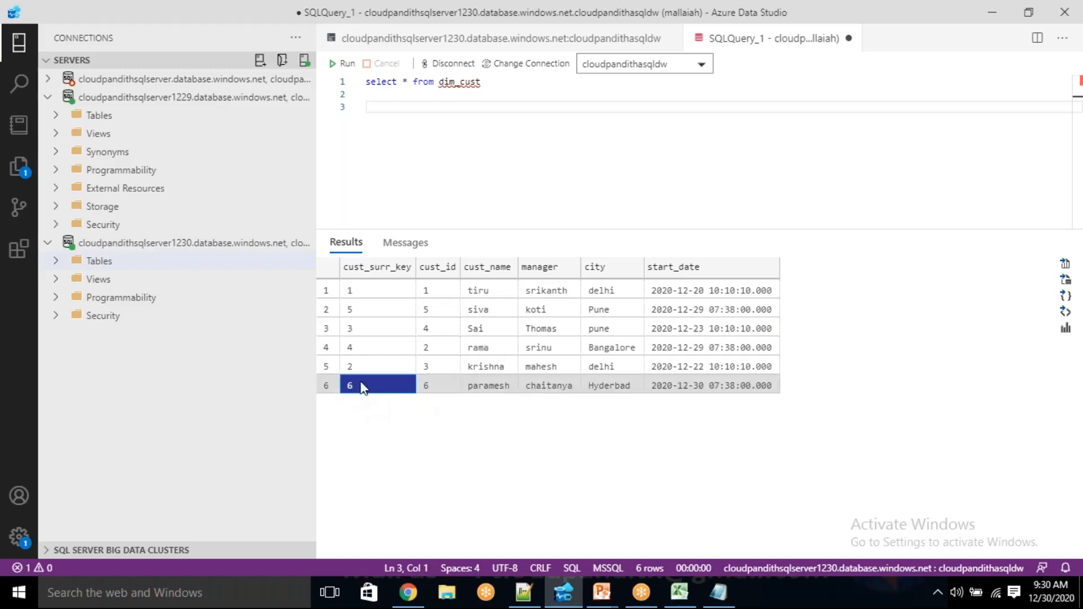
left_click(430, 387)
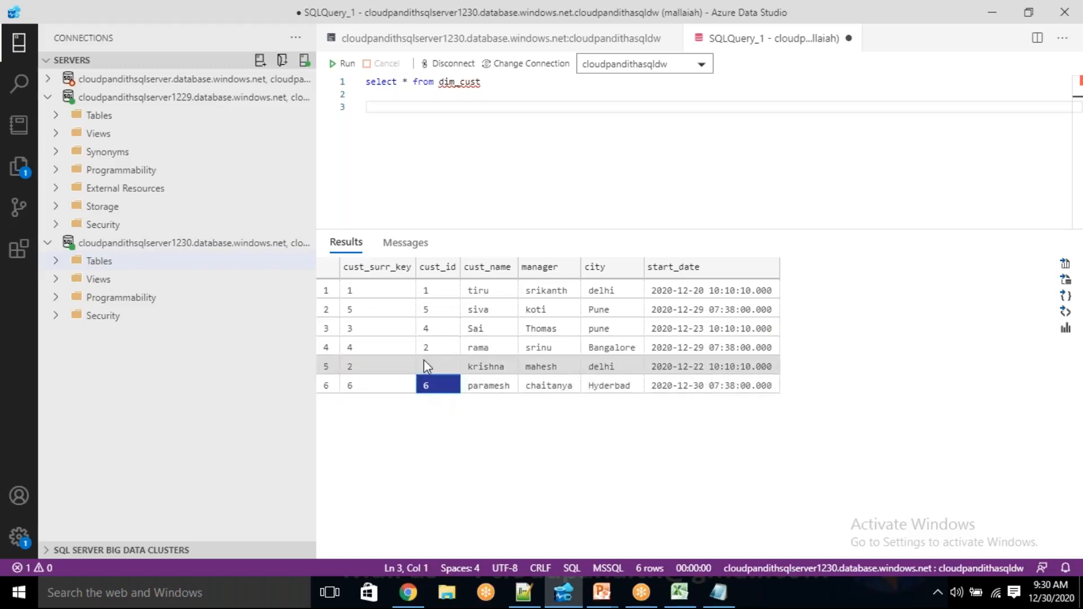
Check the city of the customer with cust_id 5 and select all result rows to review the whole dim_cust table
left_click(432, 312)
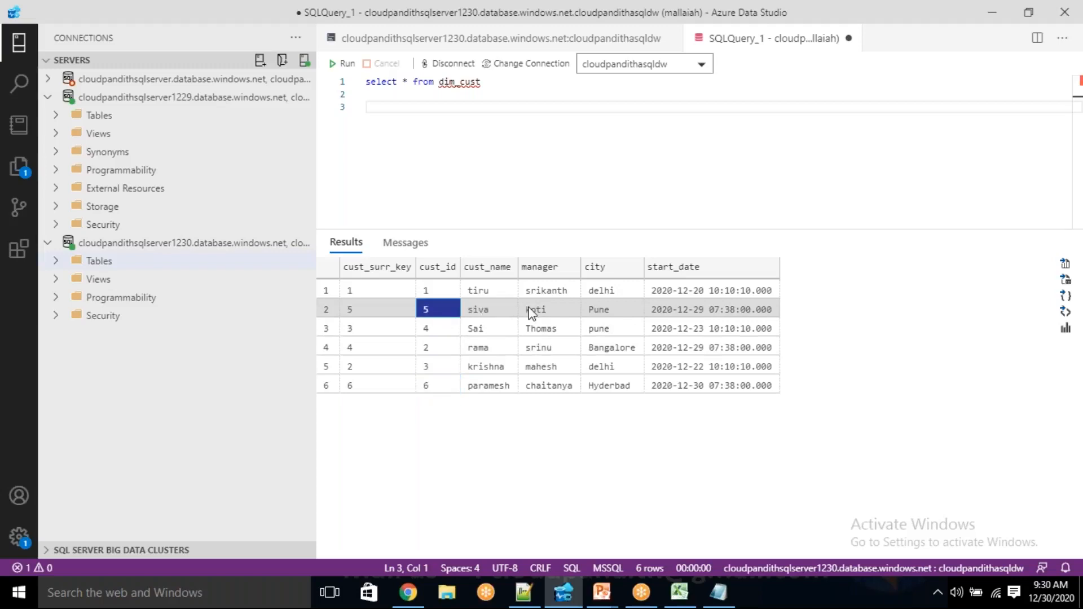
left_click(602, 310)
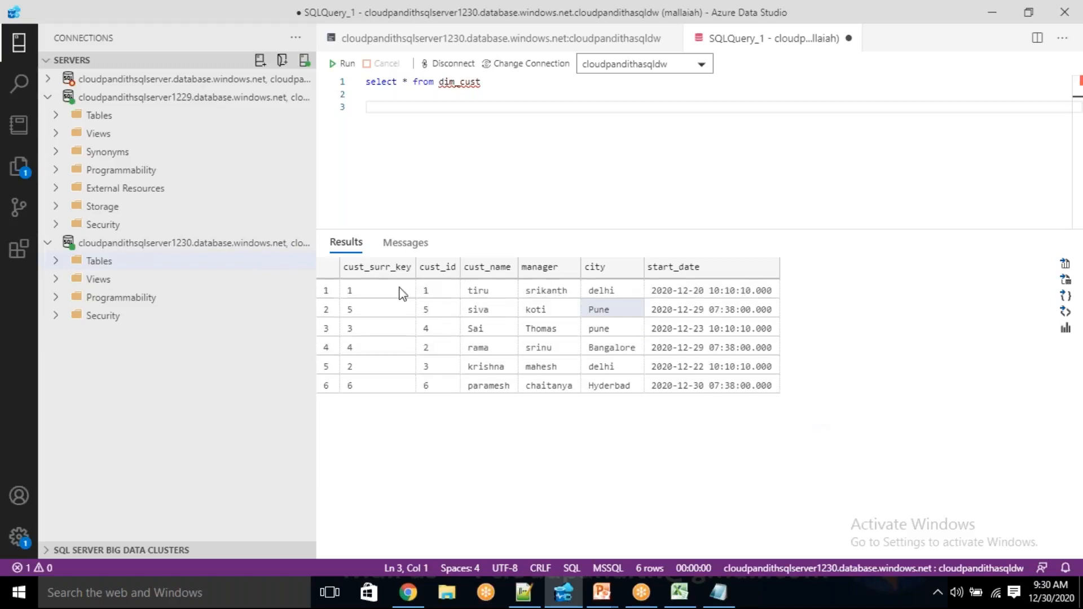
left_click_drag(395, 290, 753, 399)
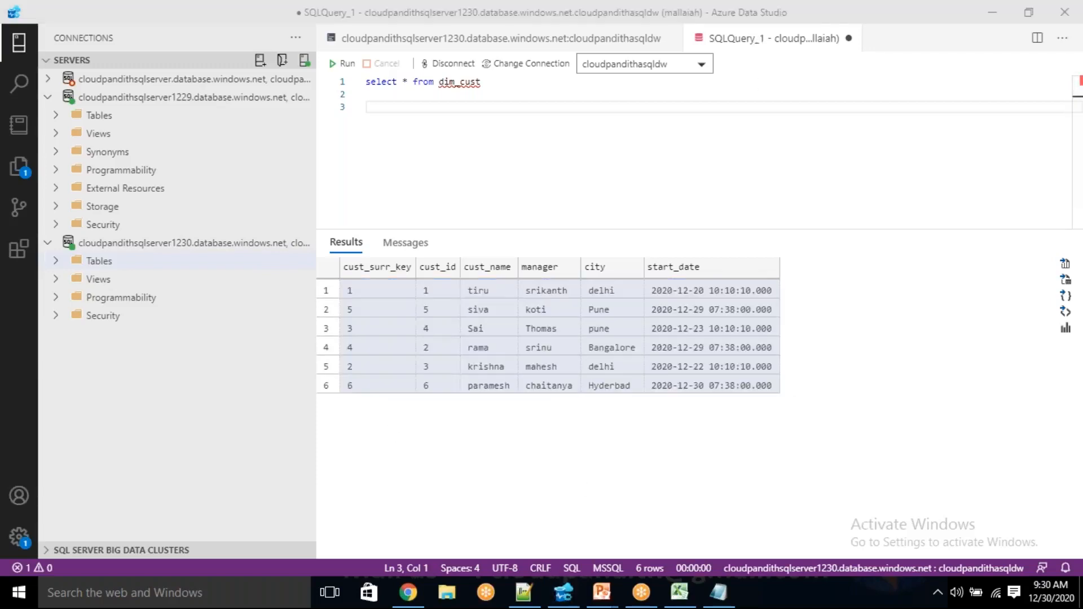